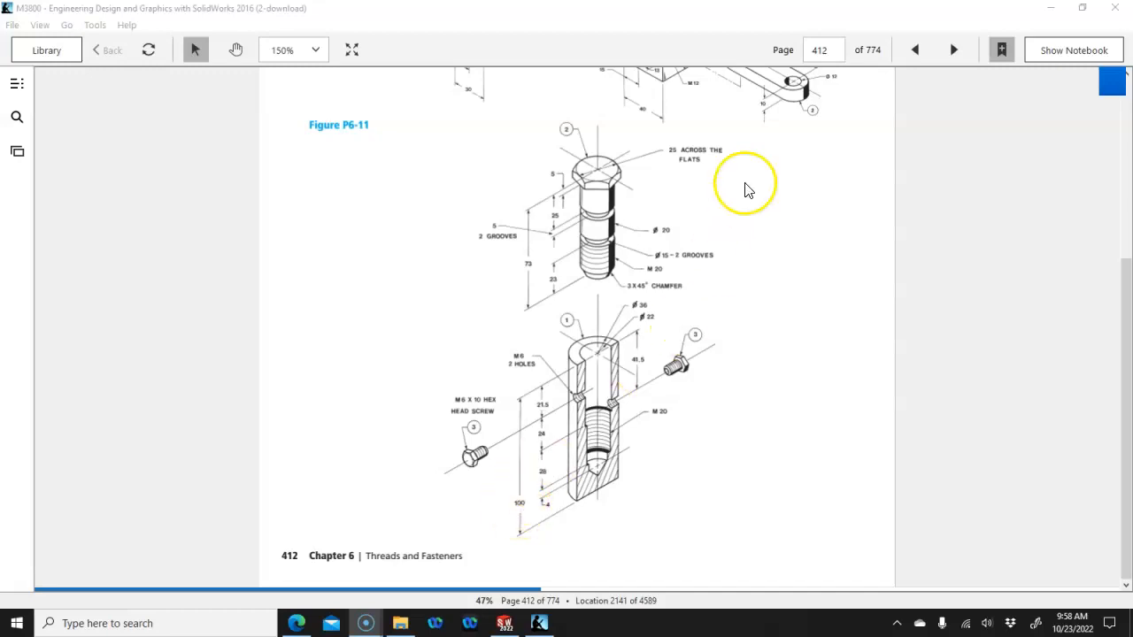
Shrink the e-book window showing Figure P6-11 and switch to the empty part in SOLIDWORKS
double_click(659, 10)
left_click_drag(656, 26, 2, 11)
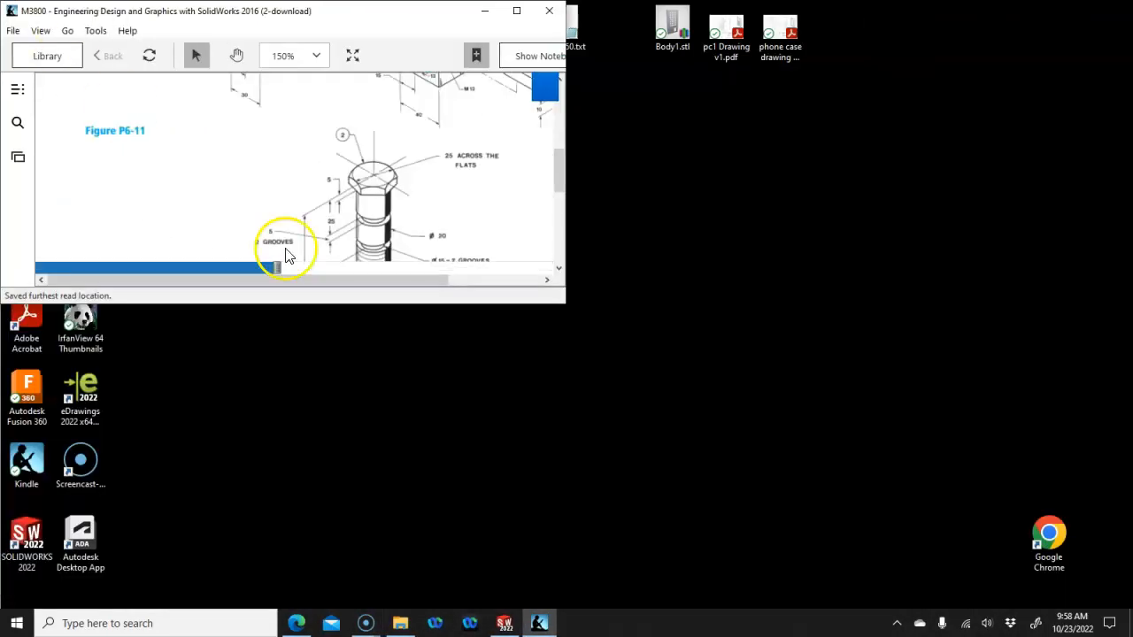
left_click(505, 623)
left_click(539, 623)
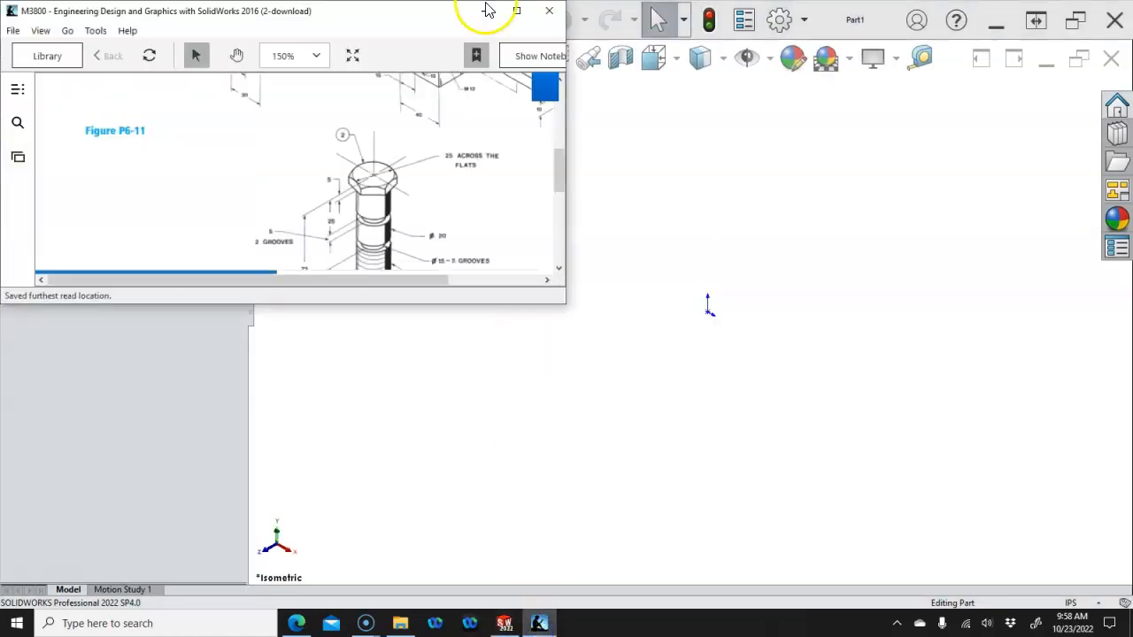
left_click(397, 14)
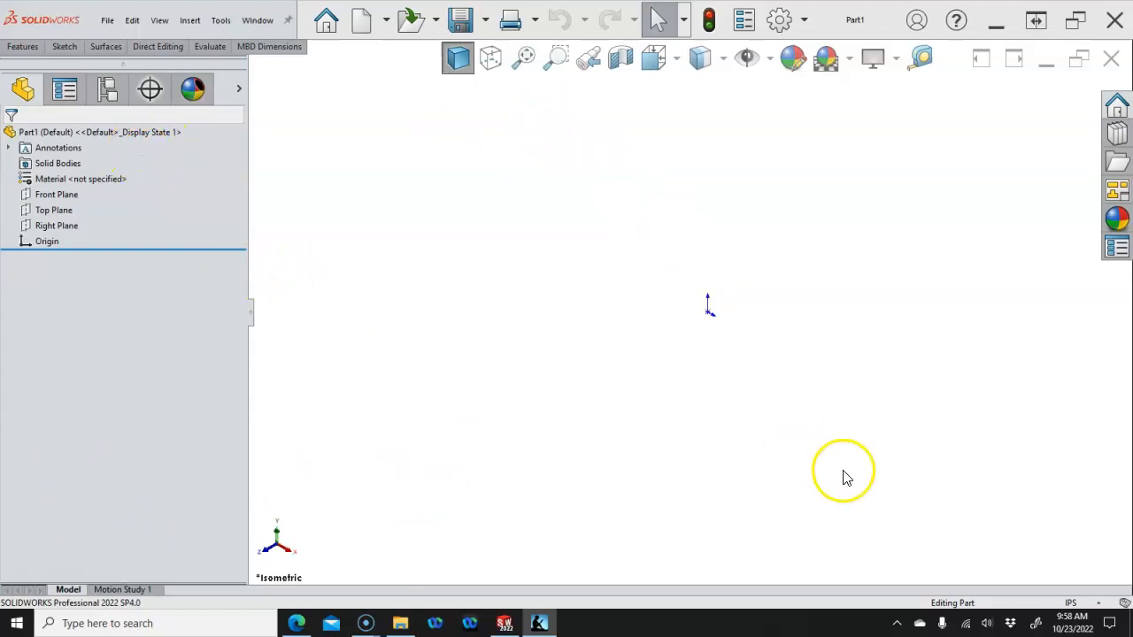
Set the part's unit system to MMGS (millimeter, gram, second) and start a sketch on the Front Plane
left_click(1098, 604)
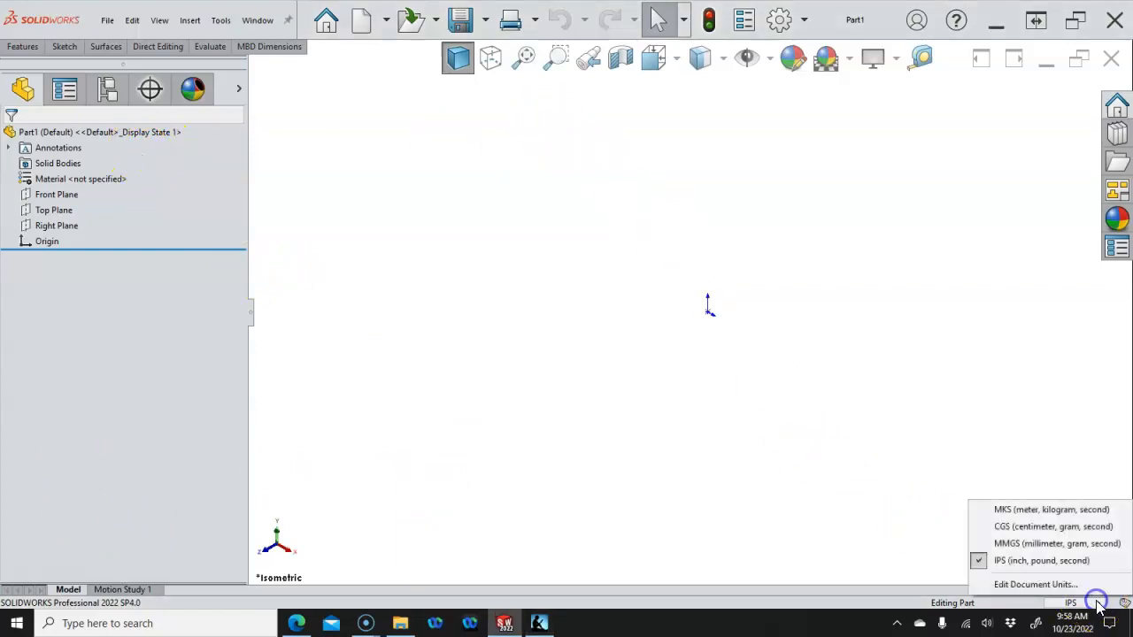
left_click(1040, 546)
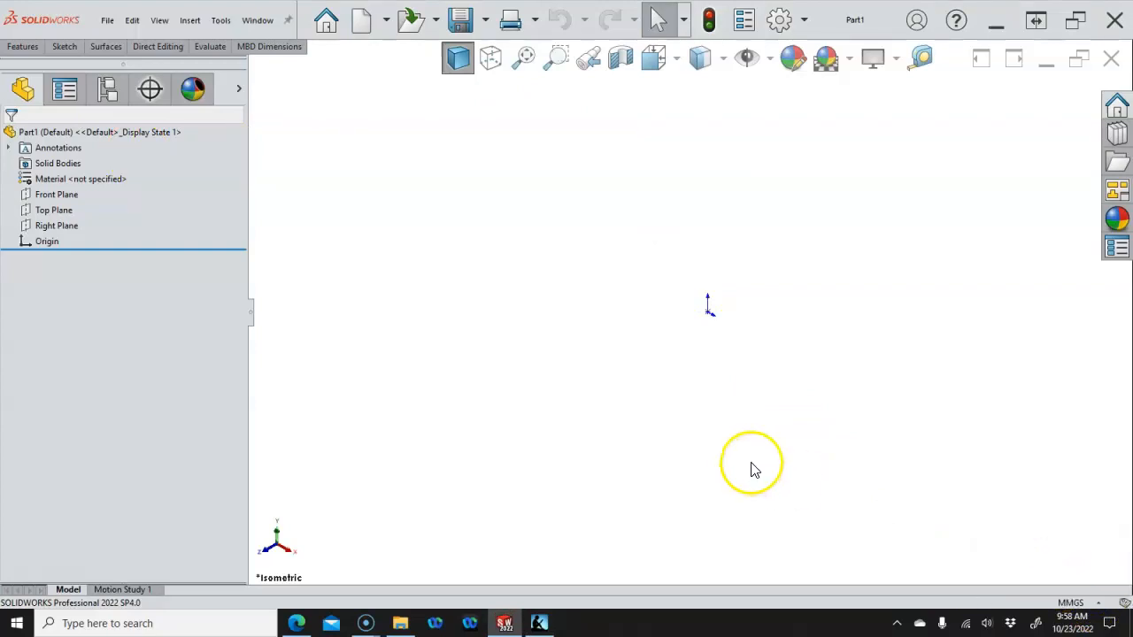
left_click(54, 194)
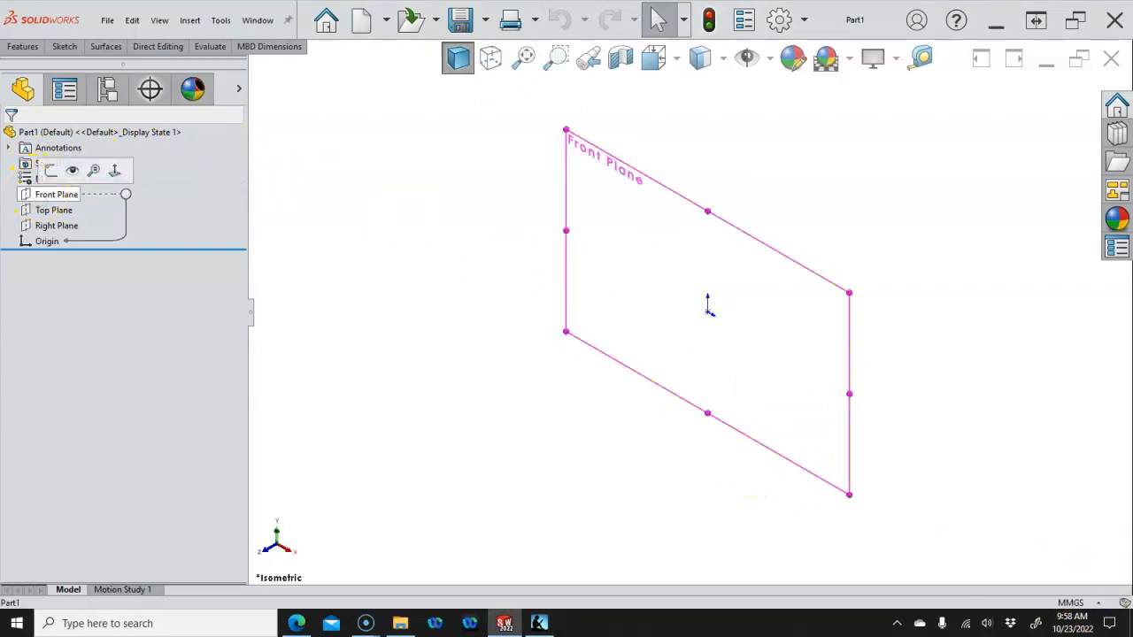
left_click(49, 173)
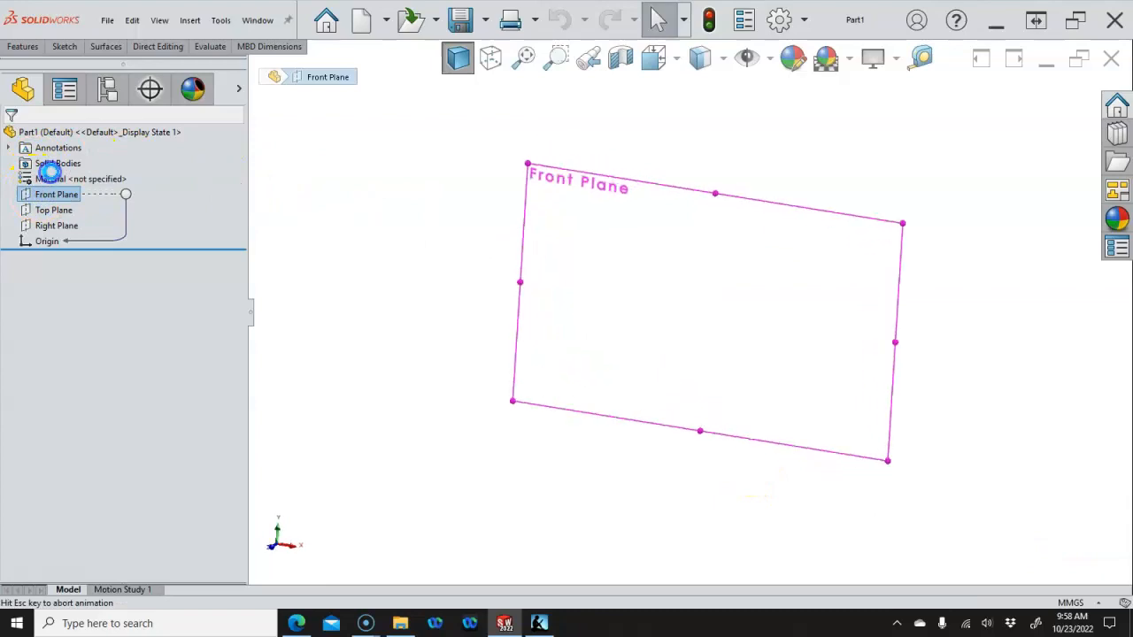
left_click(386, 244)
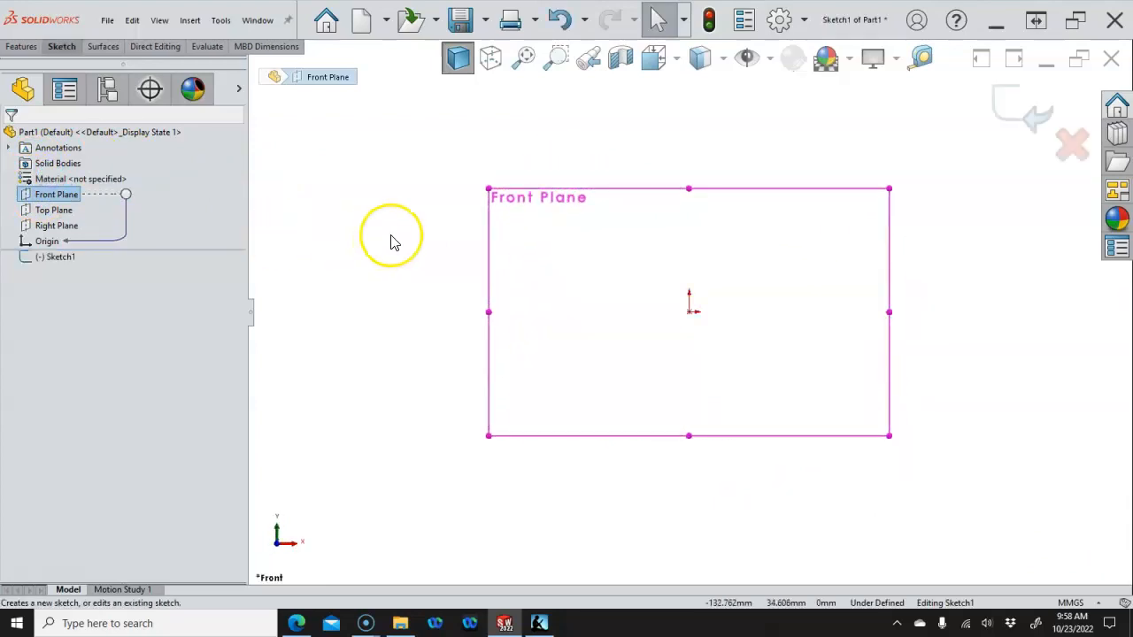
right_click(395, 244)
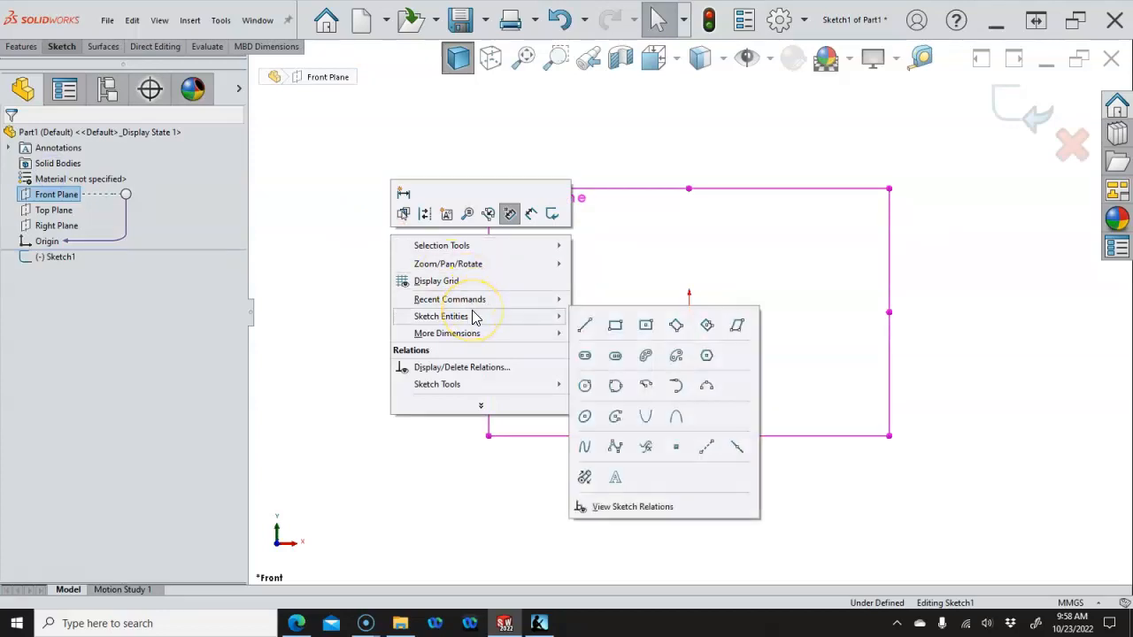
left_click(342, 224)
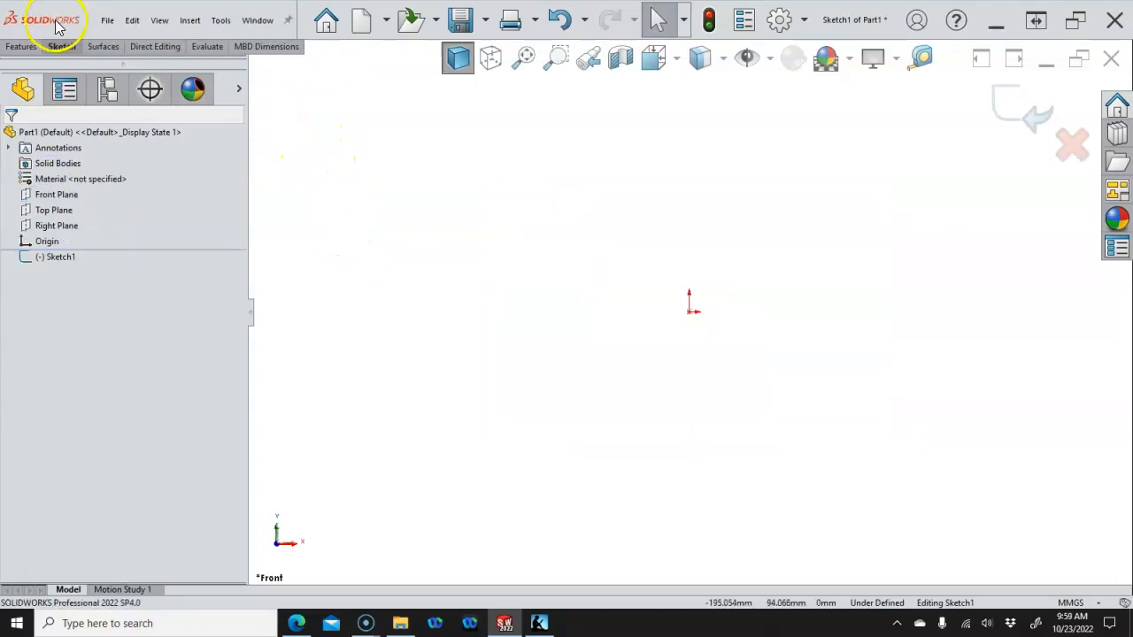
left_click(54, 47)
left_click(433, 283)
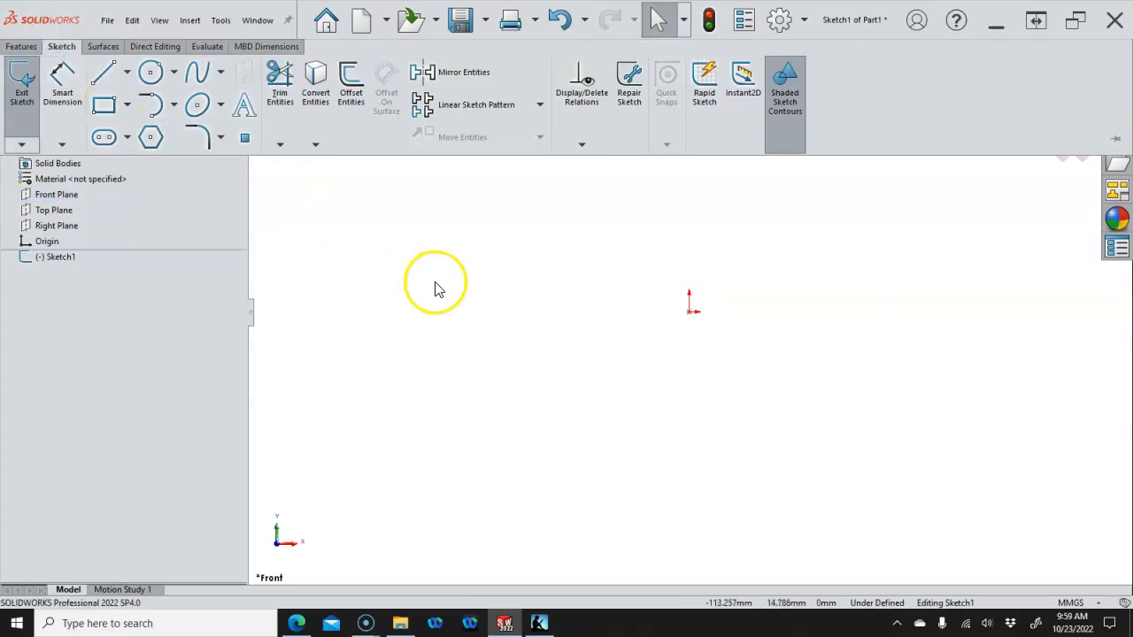
Draw a vertical, infinite-length construction centerline through the origin
key("s")
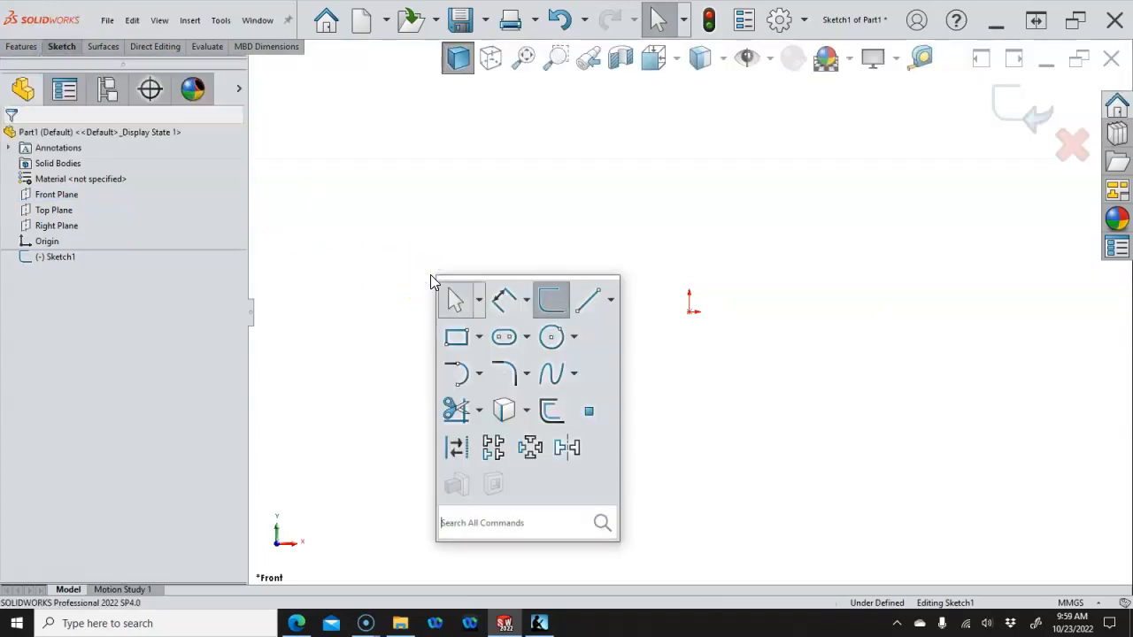
left_click(610, 302)
left_click(617, 346)
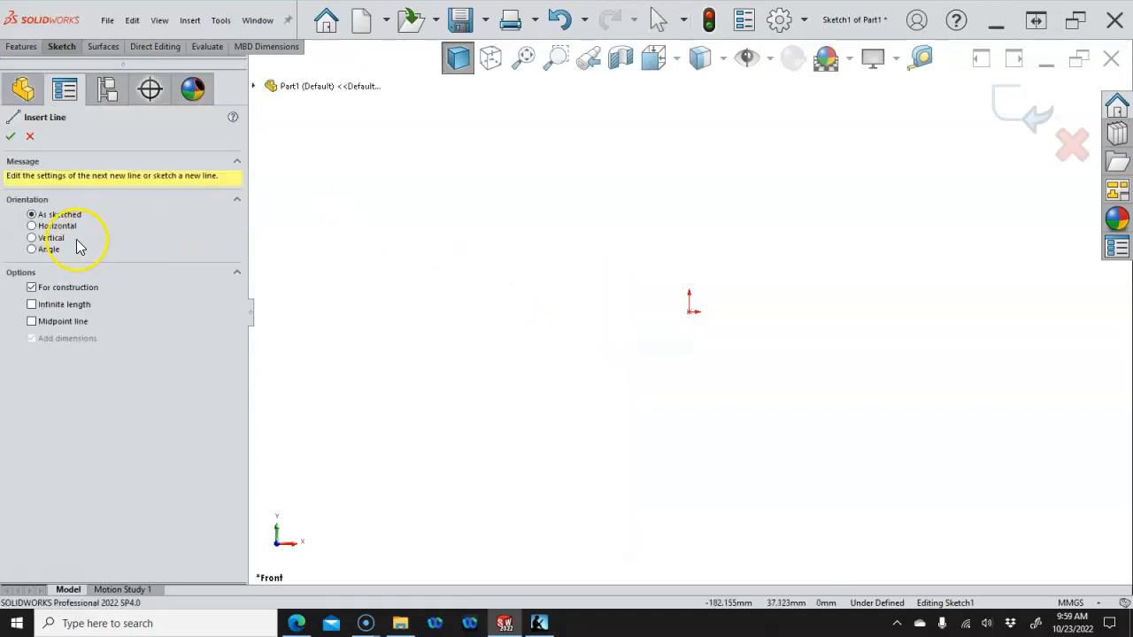
left_click(53, 238)
left_click(58, 315)
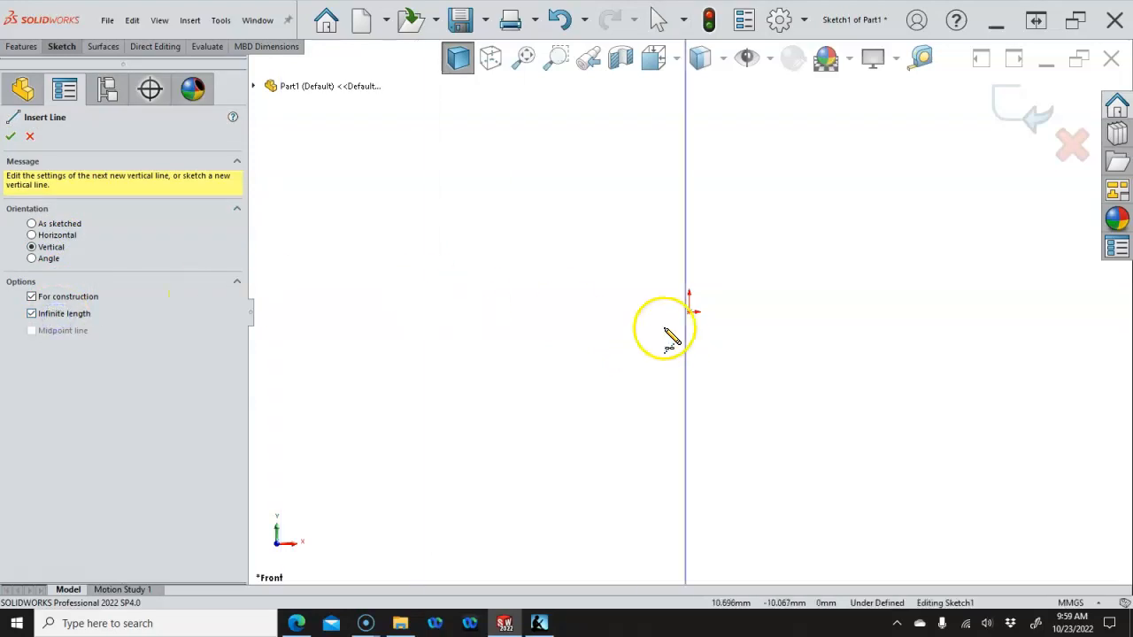
left_click(690, 312)
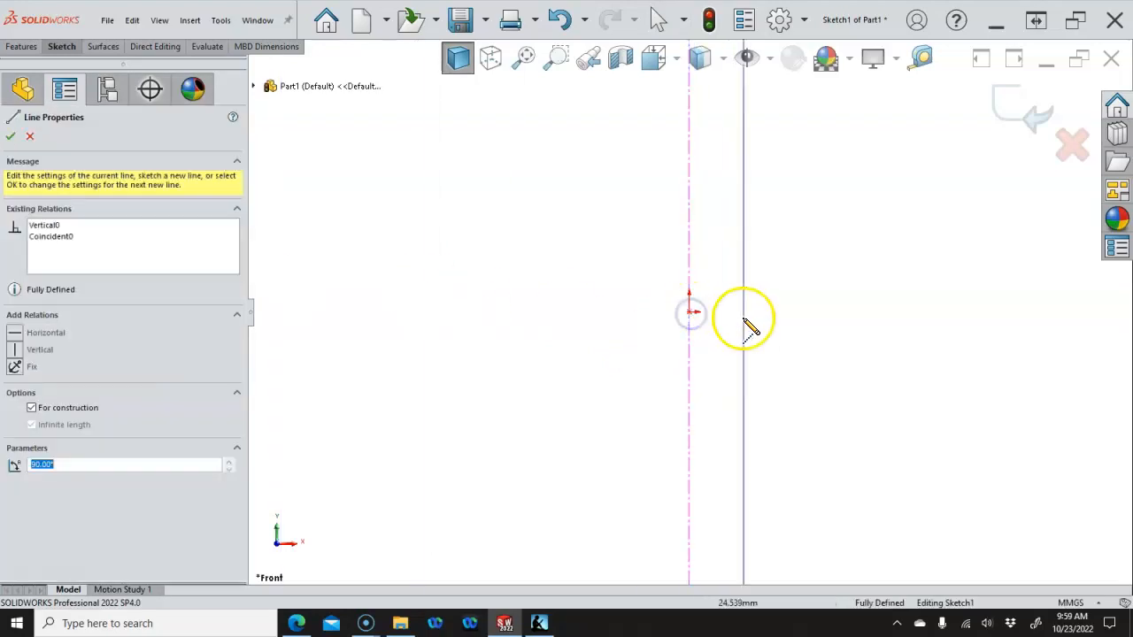
right_click(746, 321)
left_click(784, 328)
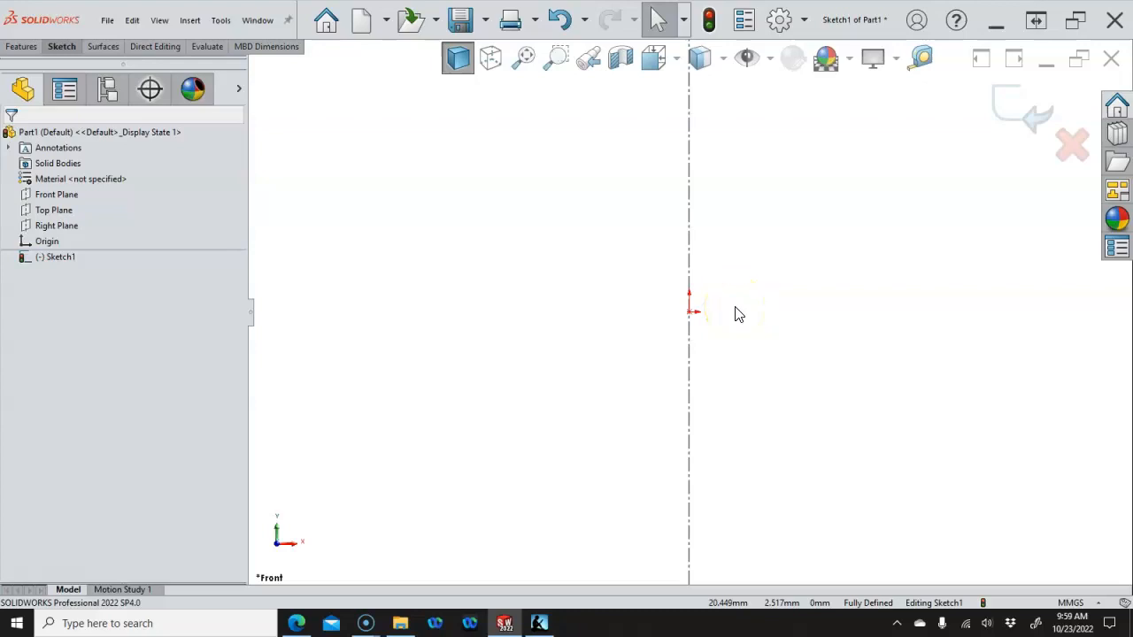
Sketch a 10 mm horizontal line outward from the origin as the bolt's bottom edge
key("s")
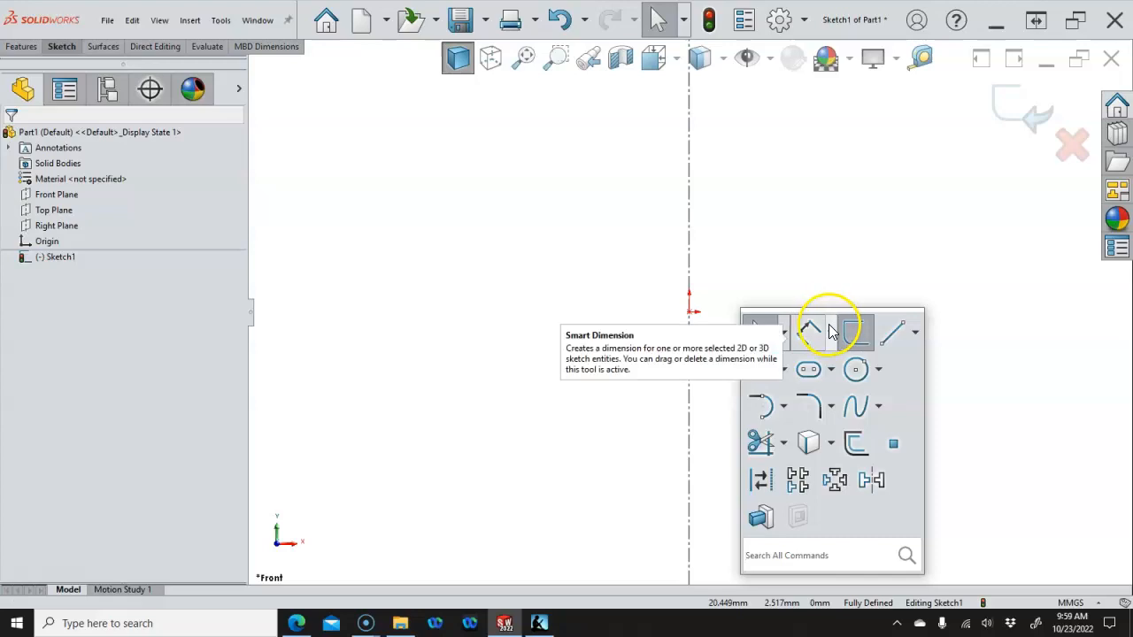
left_click(892, 331)
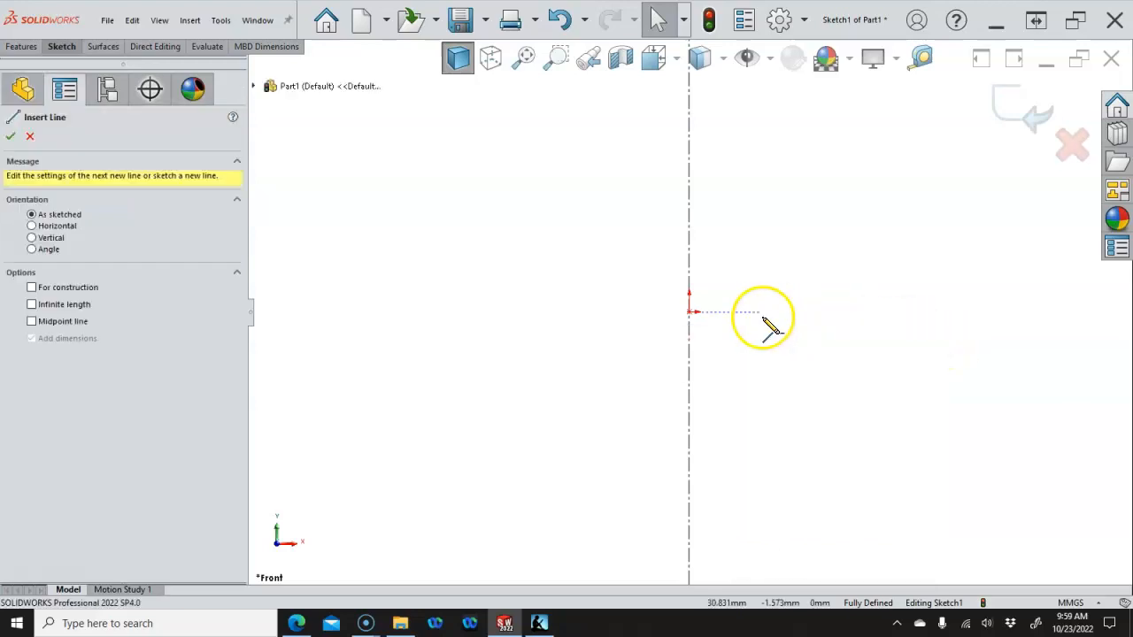
left_click(689, 311)
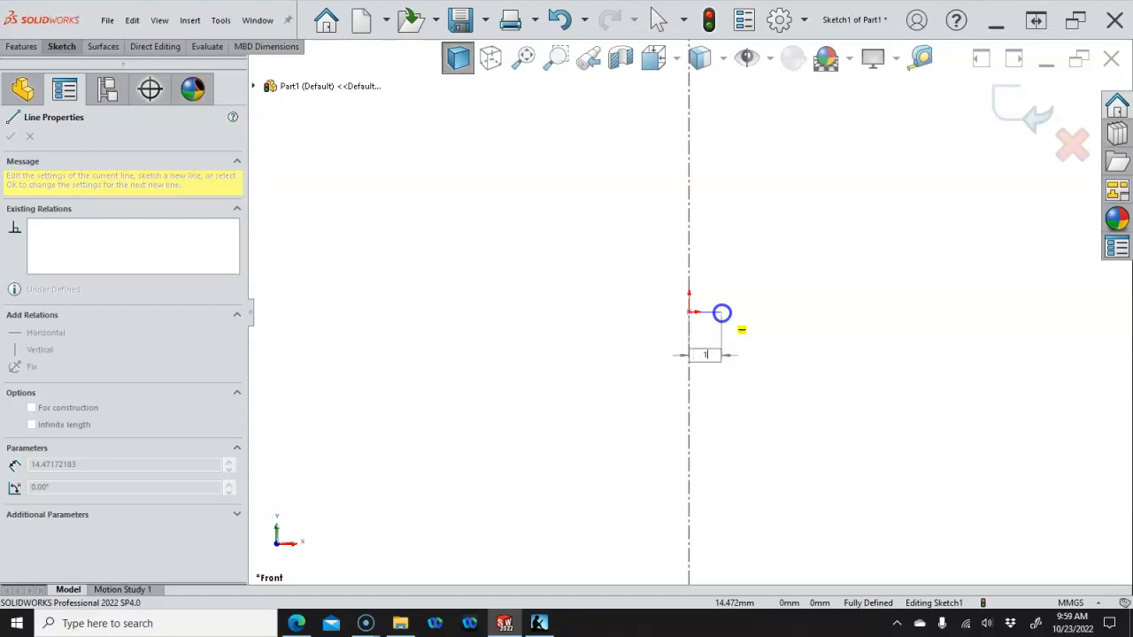
left_click(721, 313)
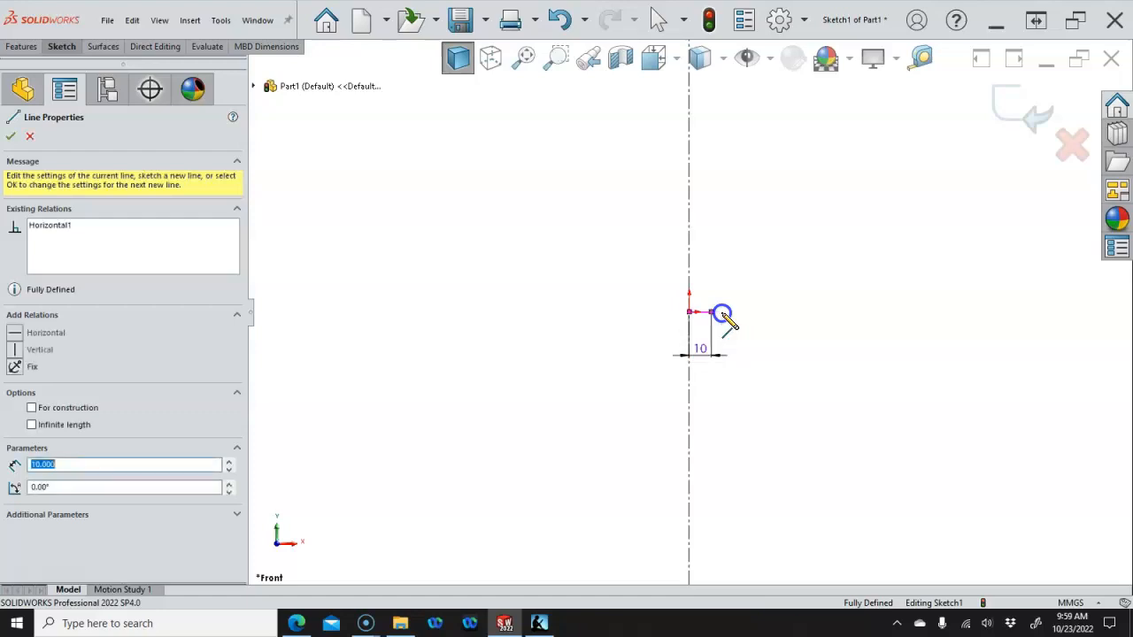
Continue the profile with an angled chamfer line about 5.6 mm long, a vertical about 22 mm long, and a rectangular groove about 3.9 mm deep
scroll(723, 319, "down", 2)
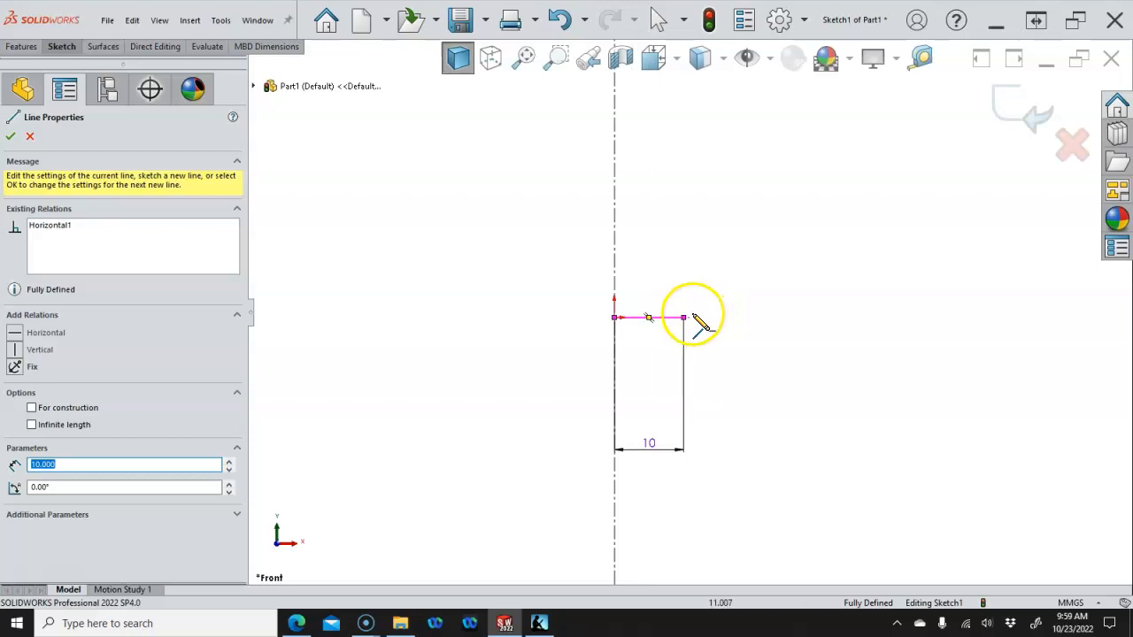
left_click(683, 317)
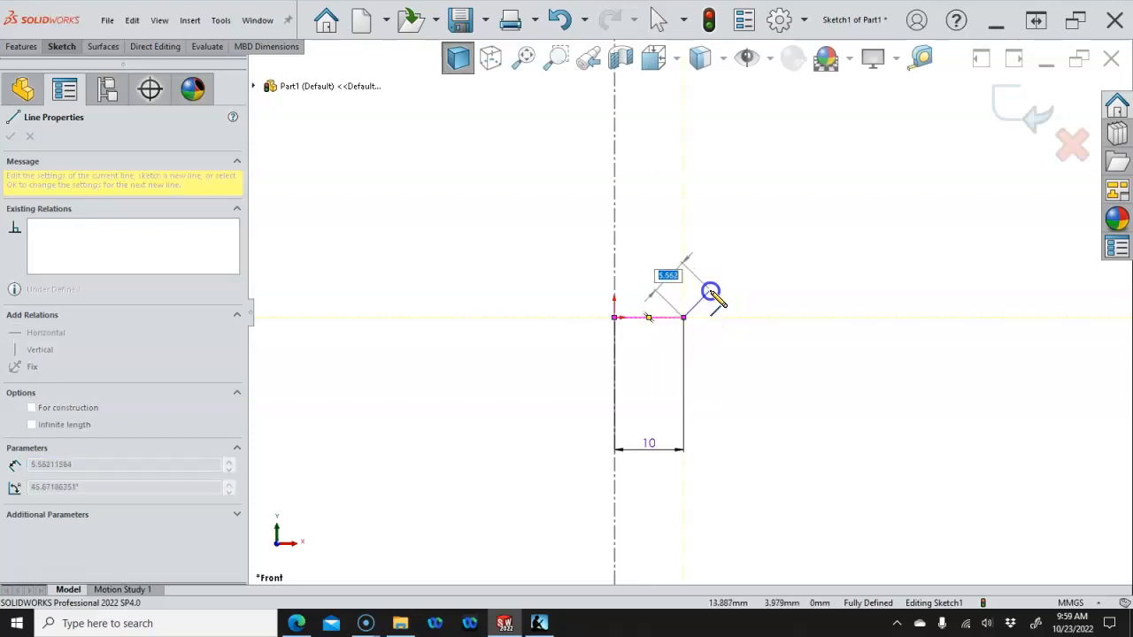
left_click(710, 292)
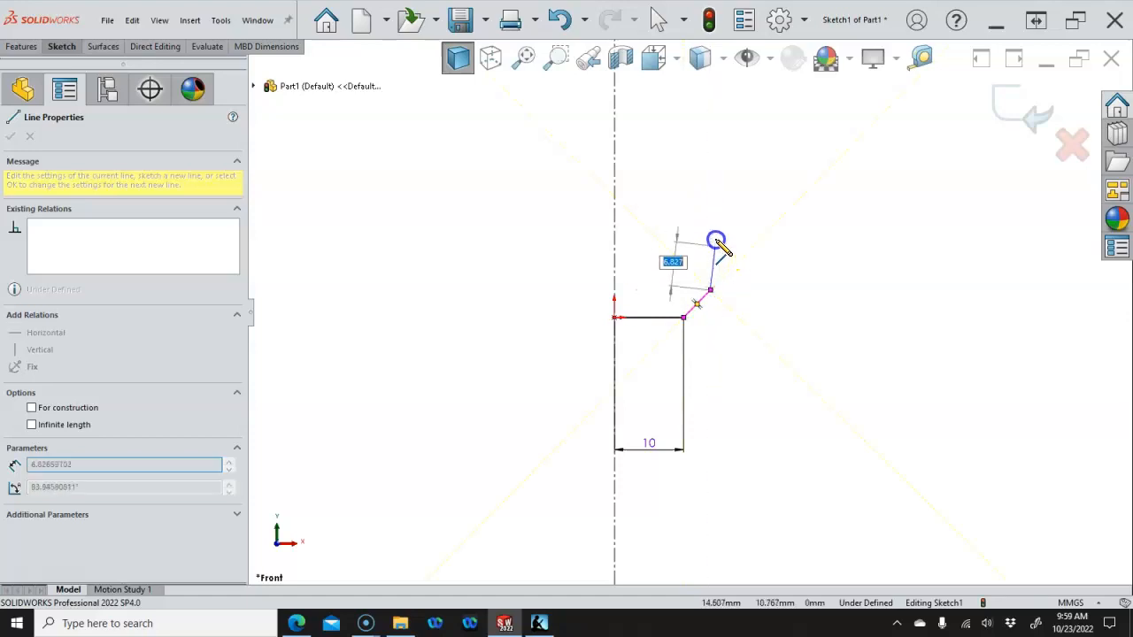
left_click(710, 136)
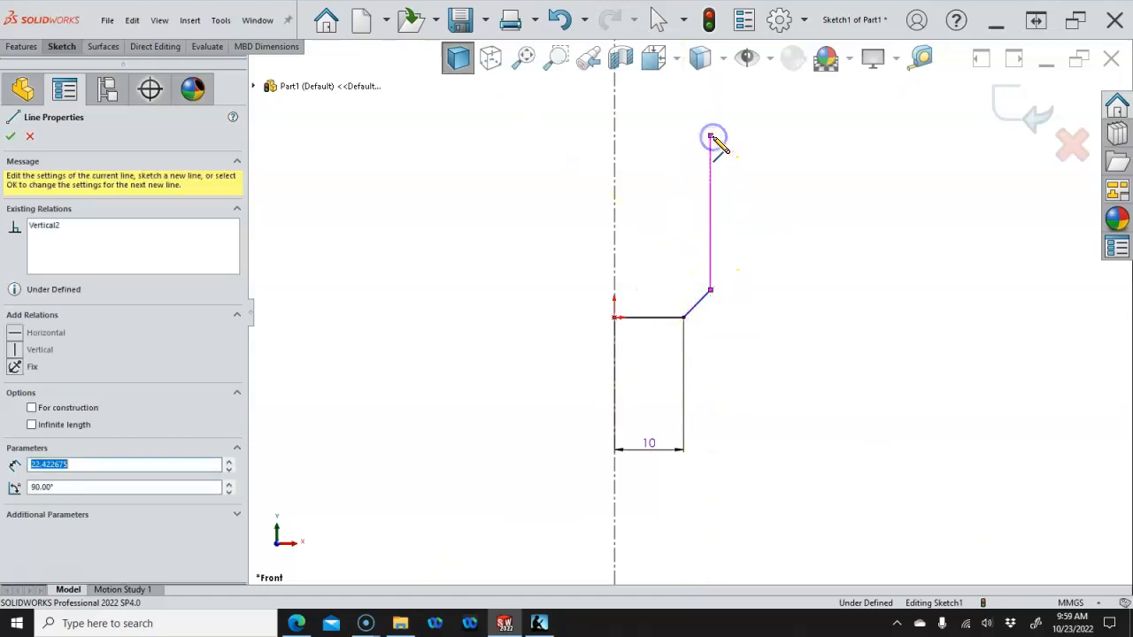
left_click(683, 136)
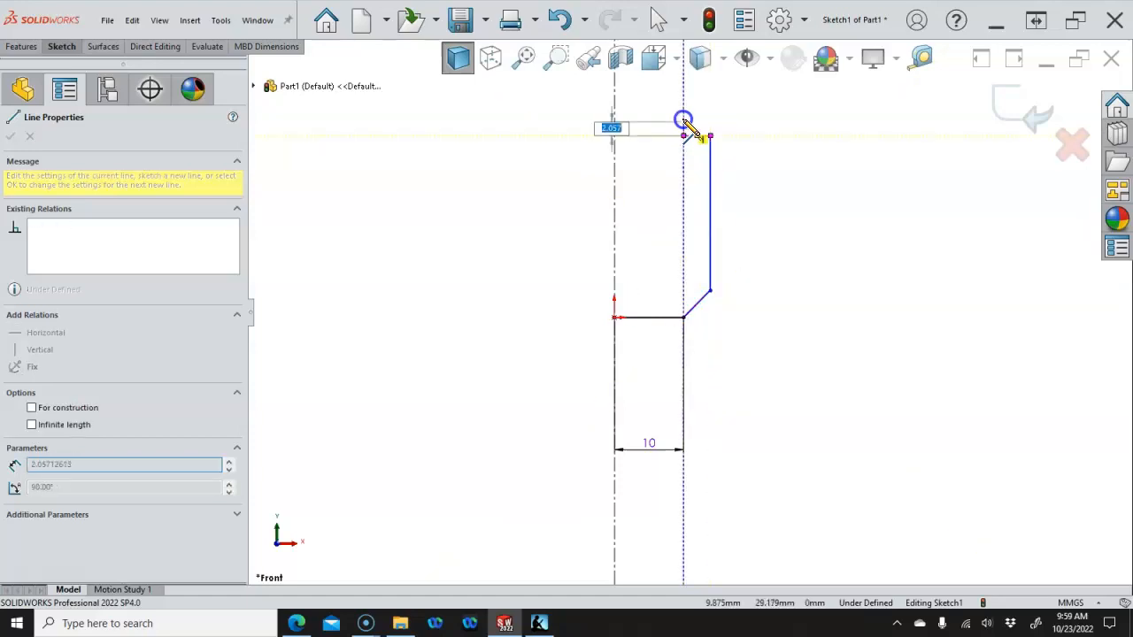
left_click(683, 112)
left_click(711, 112)
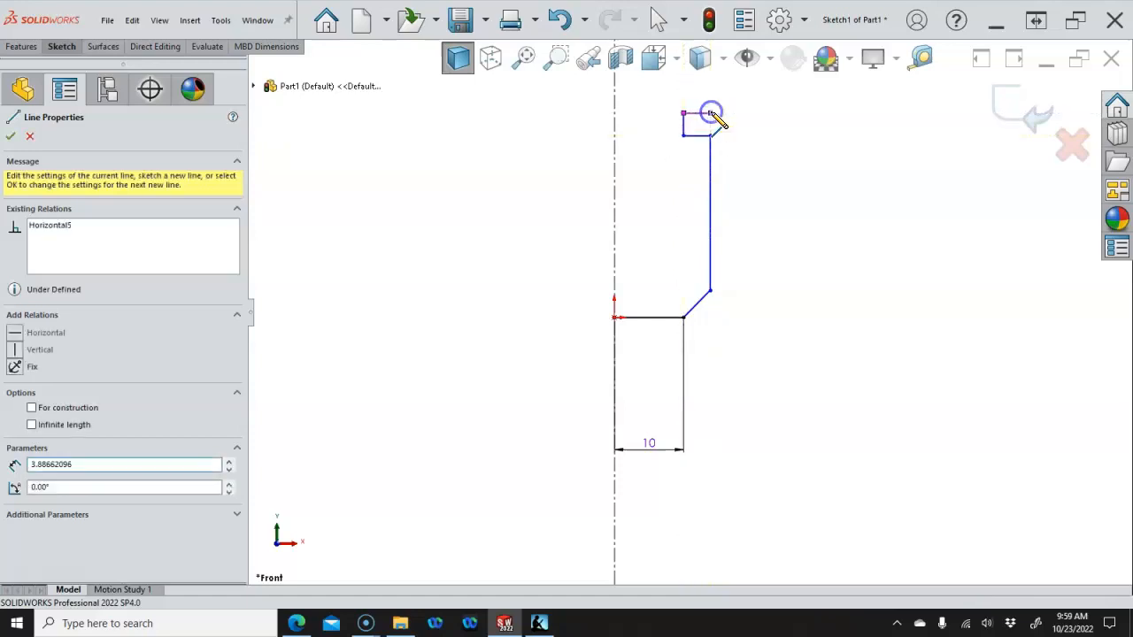
Extend the profile upward with a vertical line about 11 mm long and a second rectangular groove about 3.9 mm deep
scroll(712, 105, "up", 2)
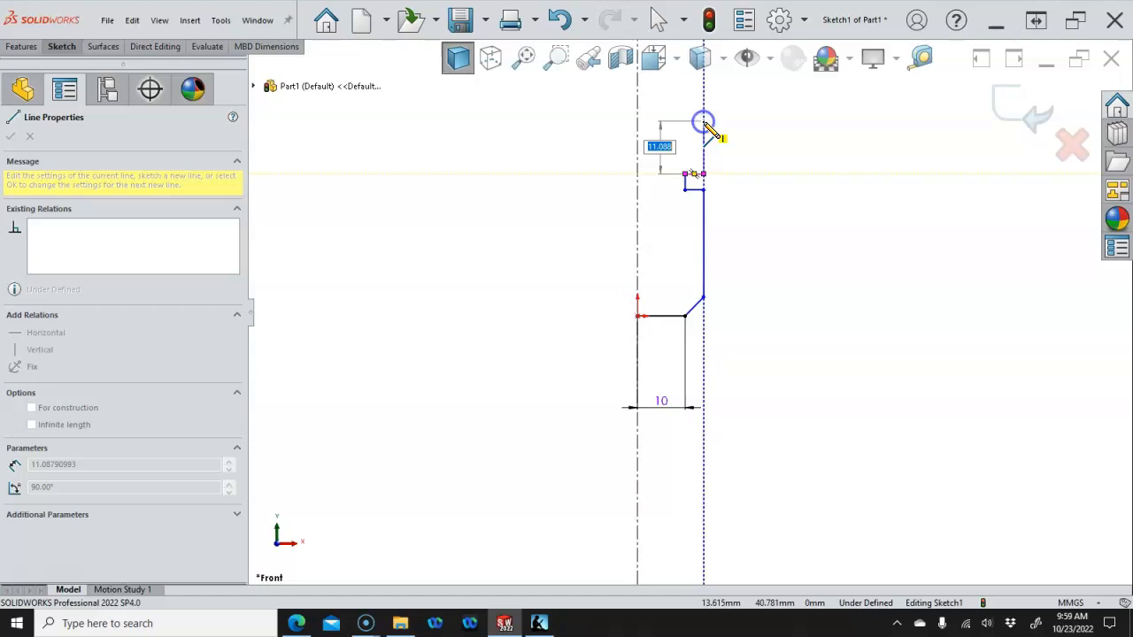
left_click(705, 122)
left_click(684, 121)
left_click(684, 95)
left_click(703, 95)
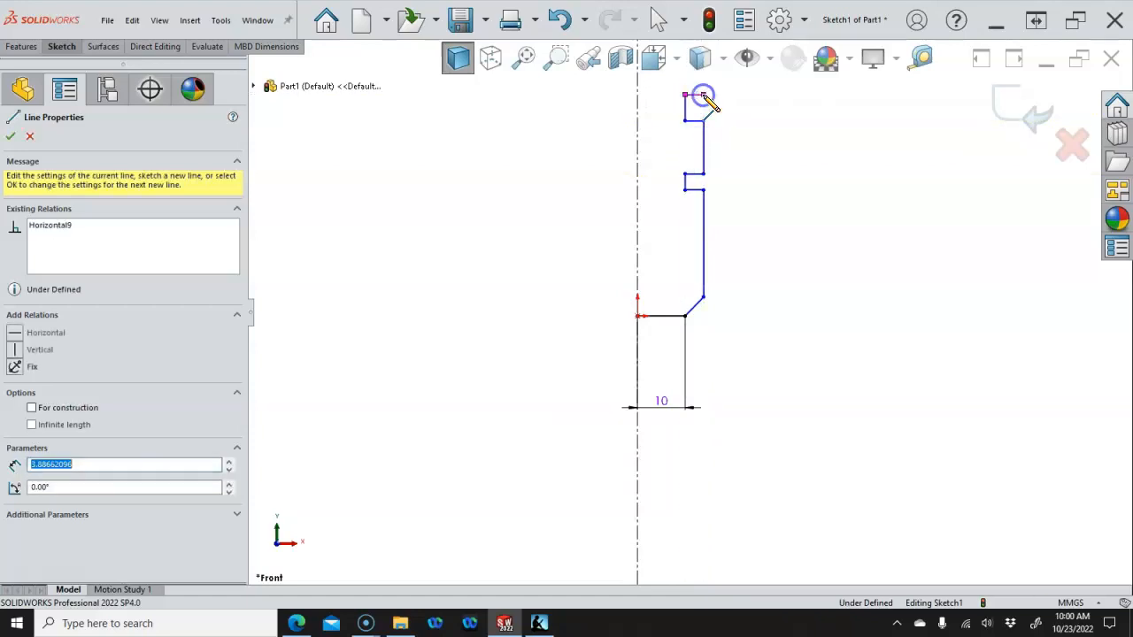
Sketch the upper shank about 15 mm long and the stepped-out head profile, ending its top edge about 23 mm long on the centerline
scroll(703, 95, "up", 2)
scroll(697, 109, "down", 2)
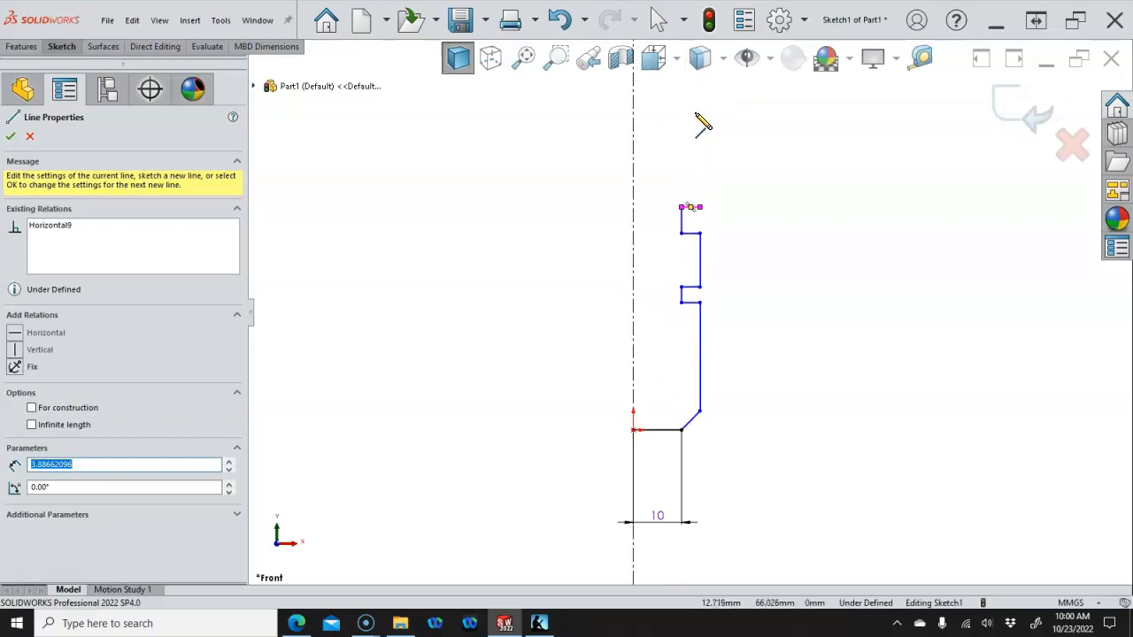
left_click(699, 207)
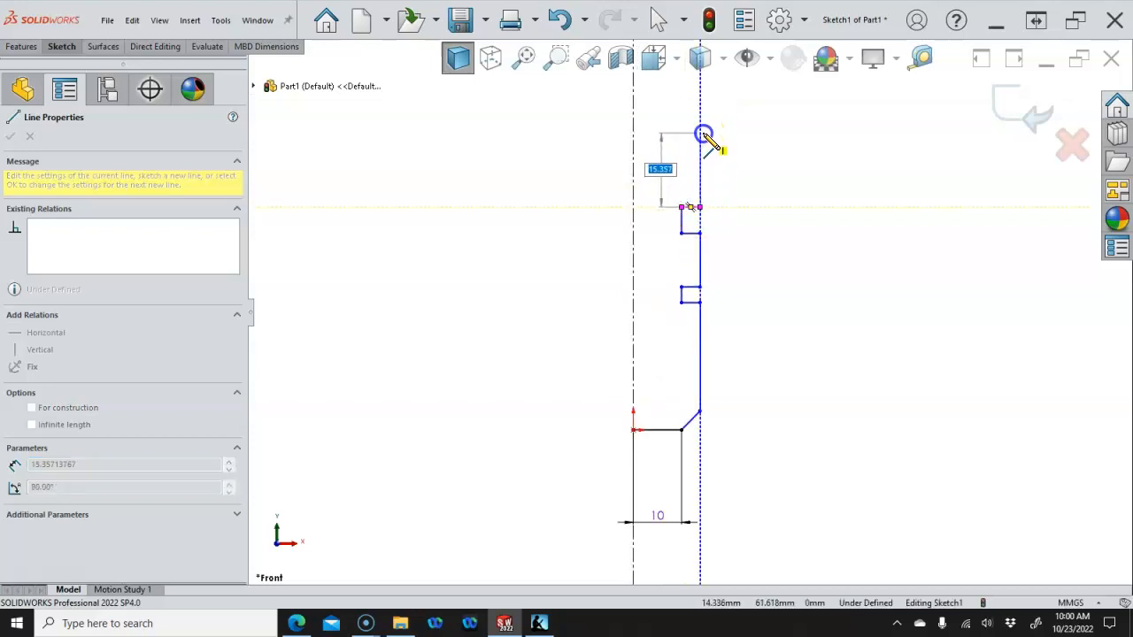
left_click(703, 133)
left_click(746, 134)
left_click(746, 109)
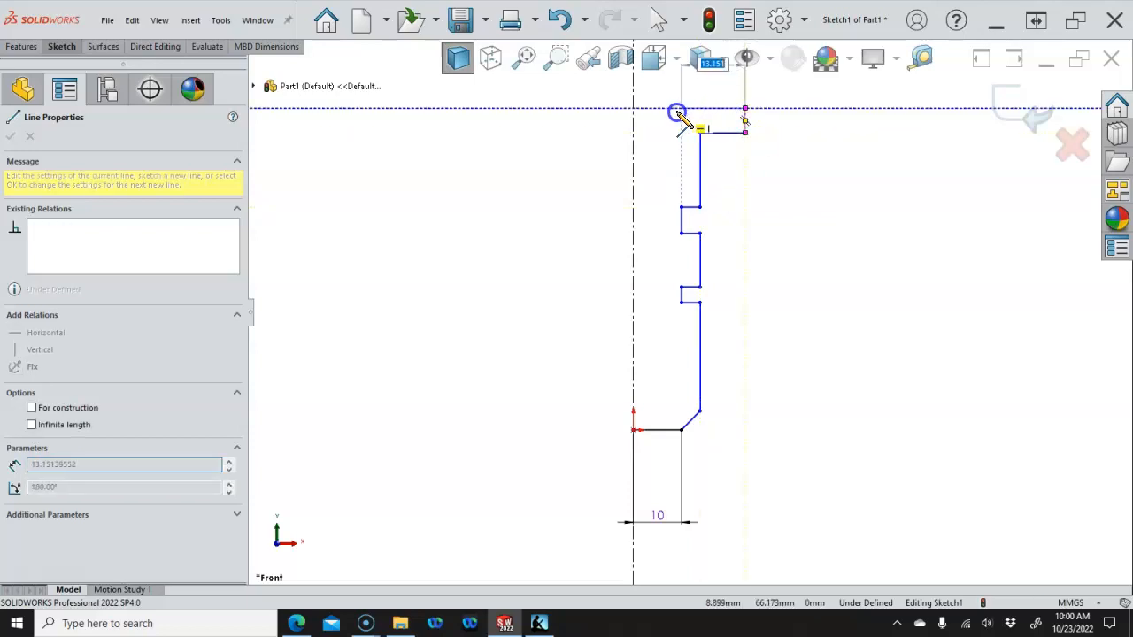
left_click(633, 108)
right_click(681, 135)
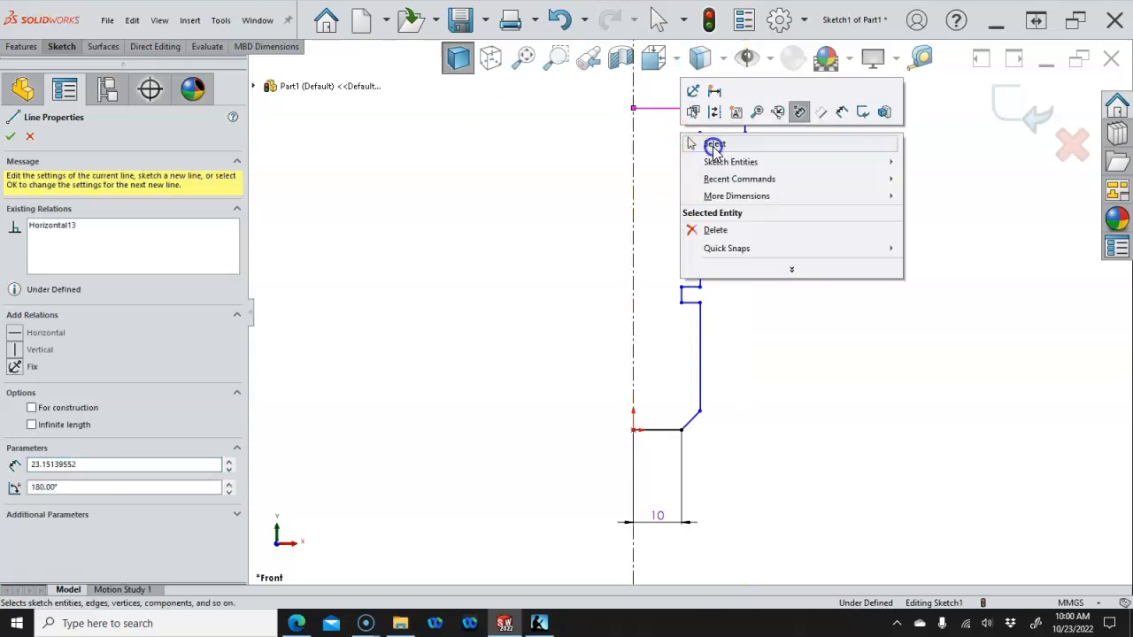
left_click(714, 145)
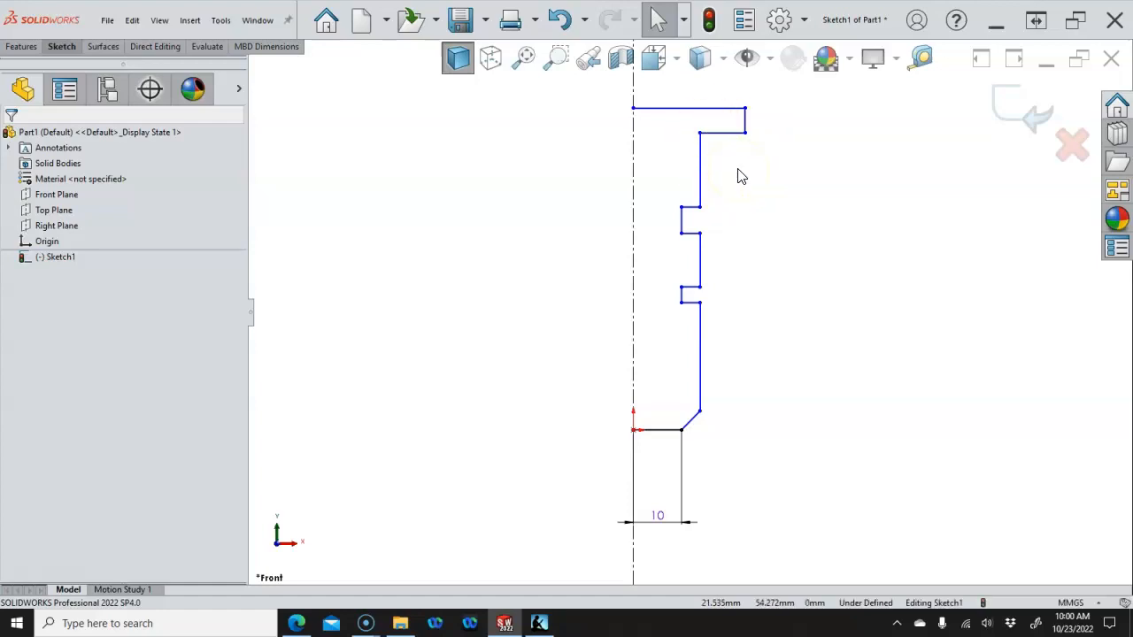
Close the shank profile with a horizontal line from the shank's upper corner to the centerline and a vertical line down to the origin
key("l")
left_click(699, 133)
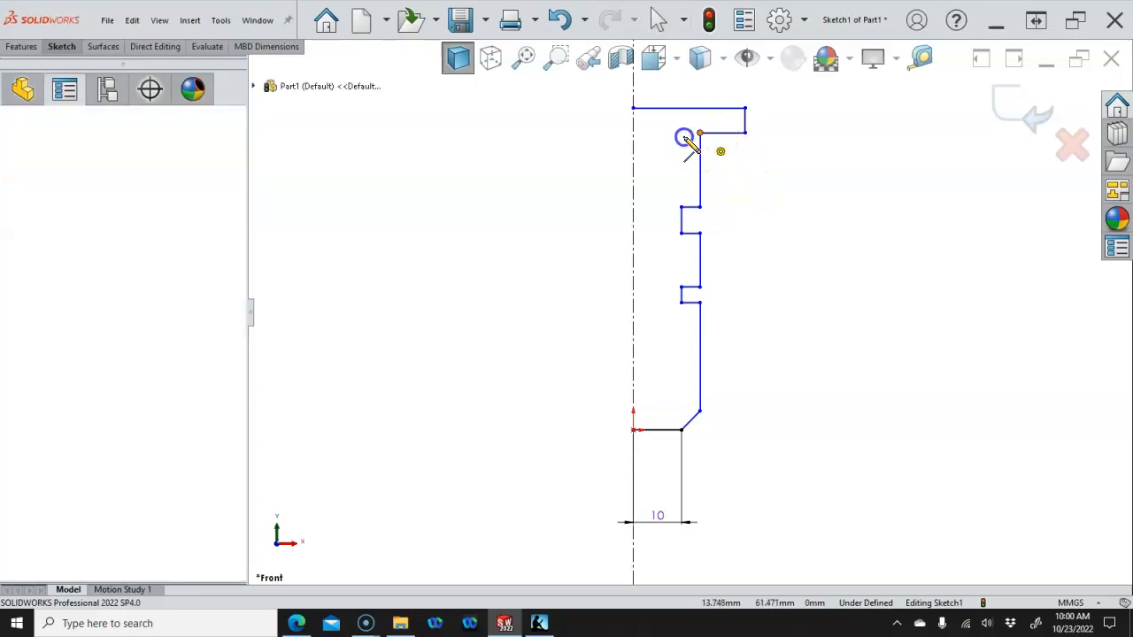
left_click(634, 133)
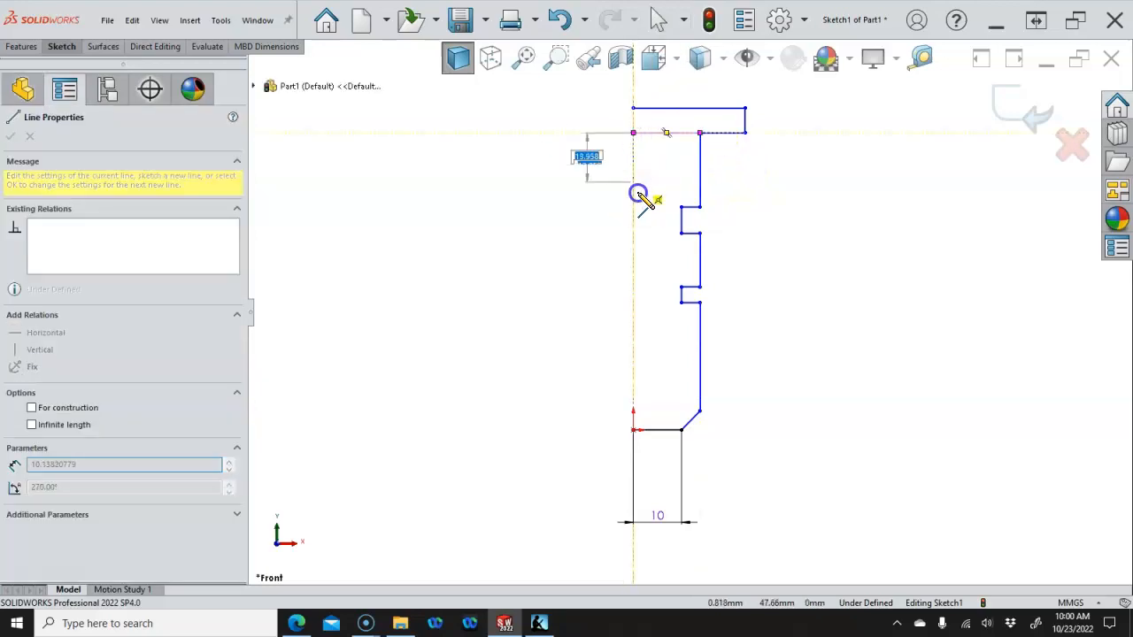
left_click(635, 429)
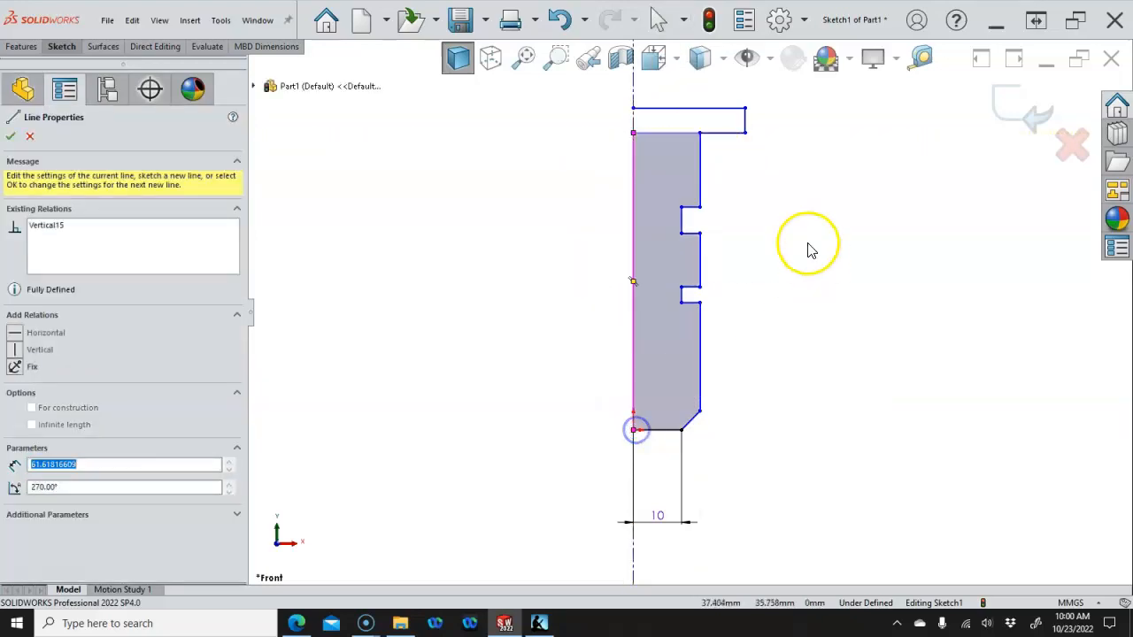
right_click(777, 194)
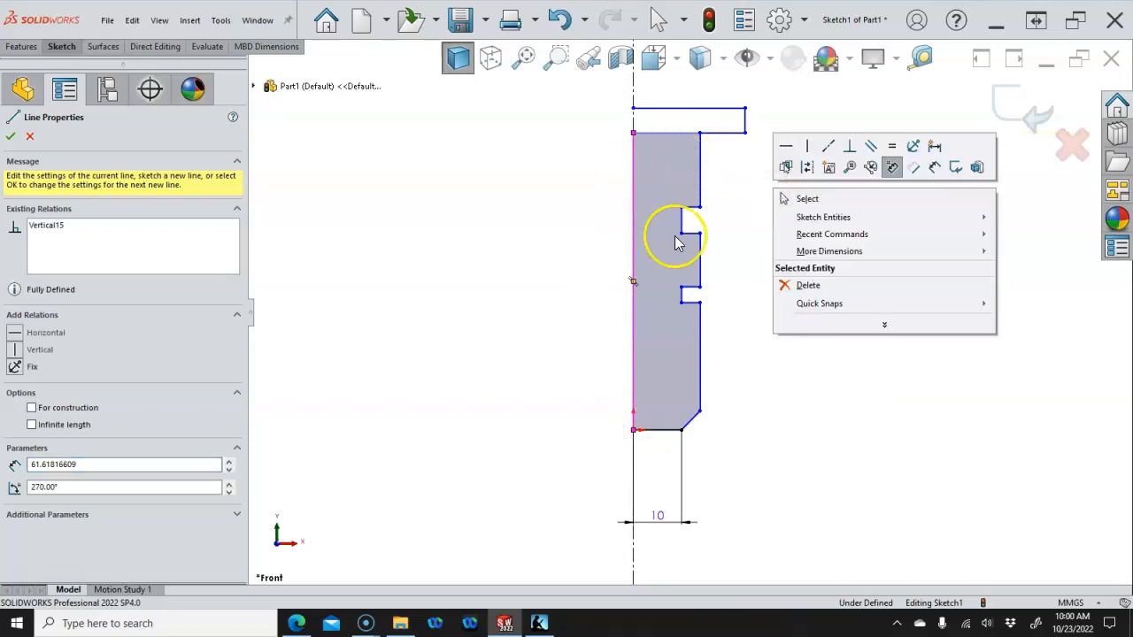
left_click(820, 198)
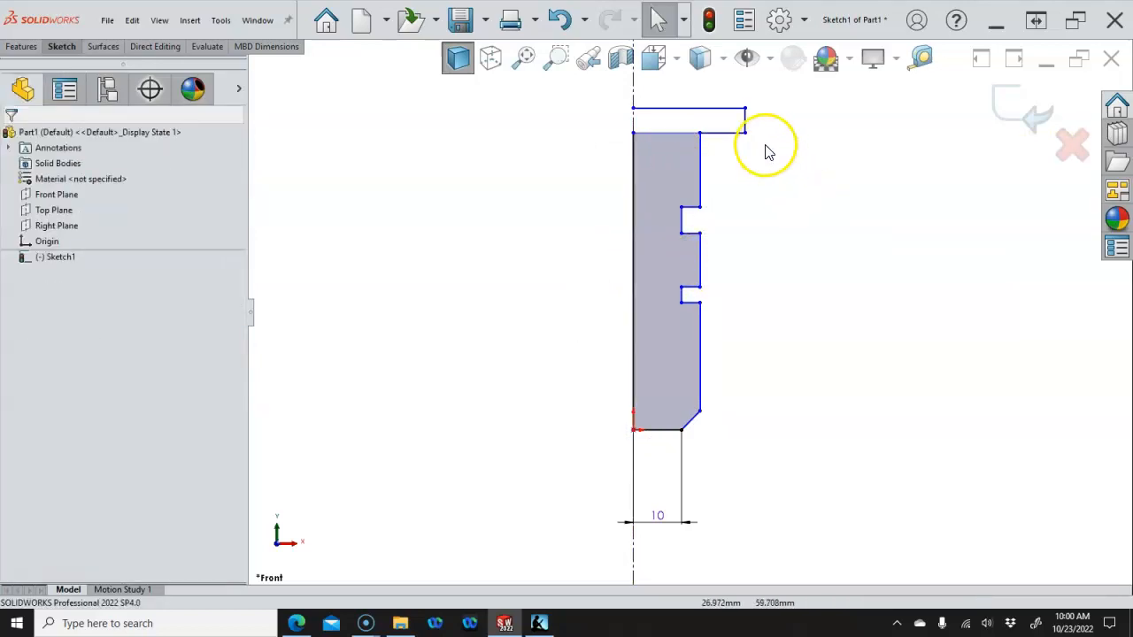
Convert the three outer head lines above the shank to construction geometry
left_click(743, 121, "ctrl")
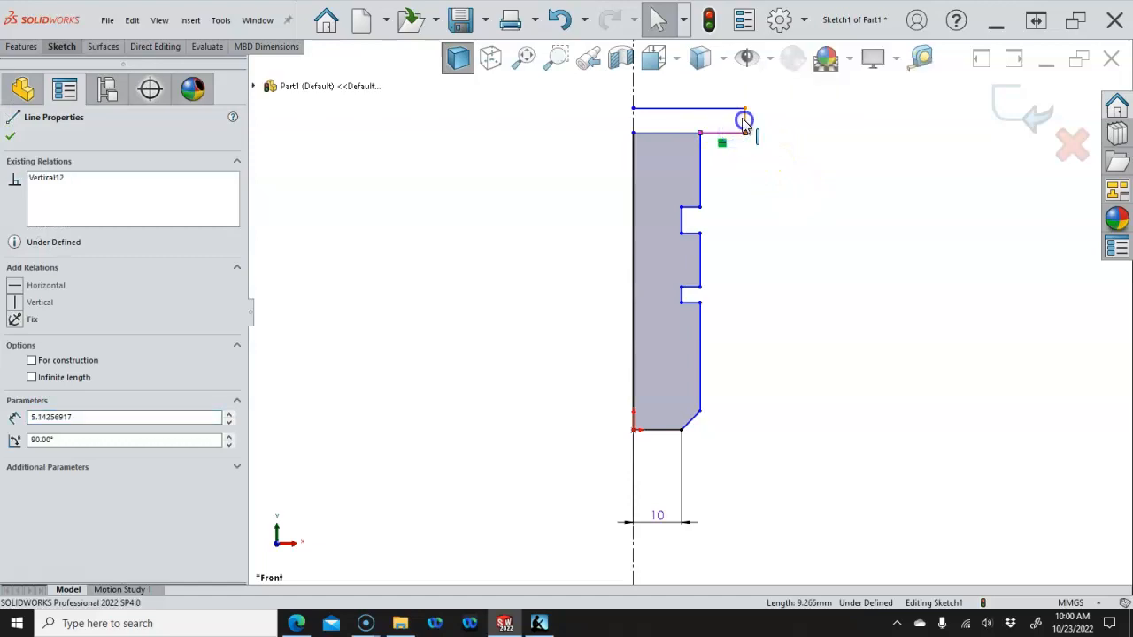
left_click(722, 108, "ctrl")
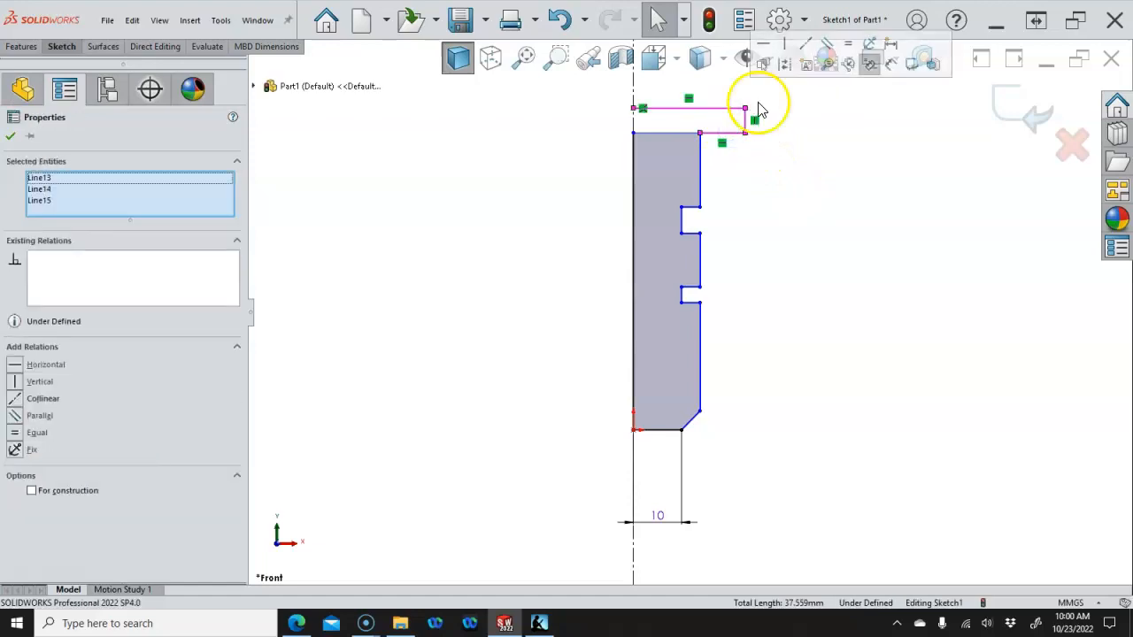
left_click(847, 47)
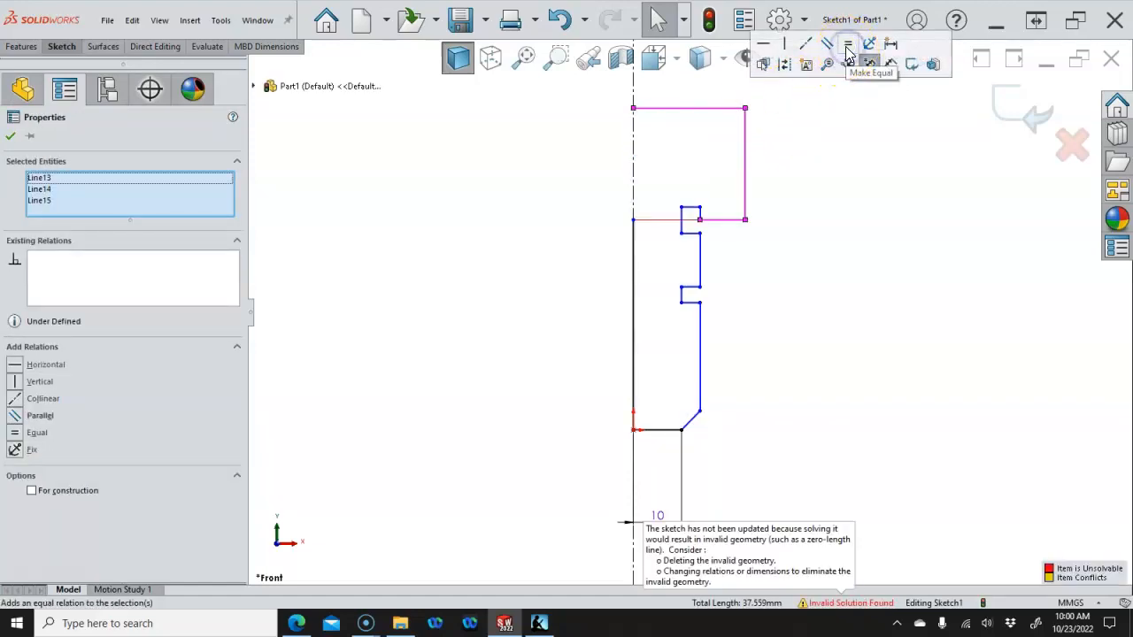
key("ctrl+z")
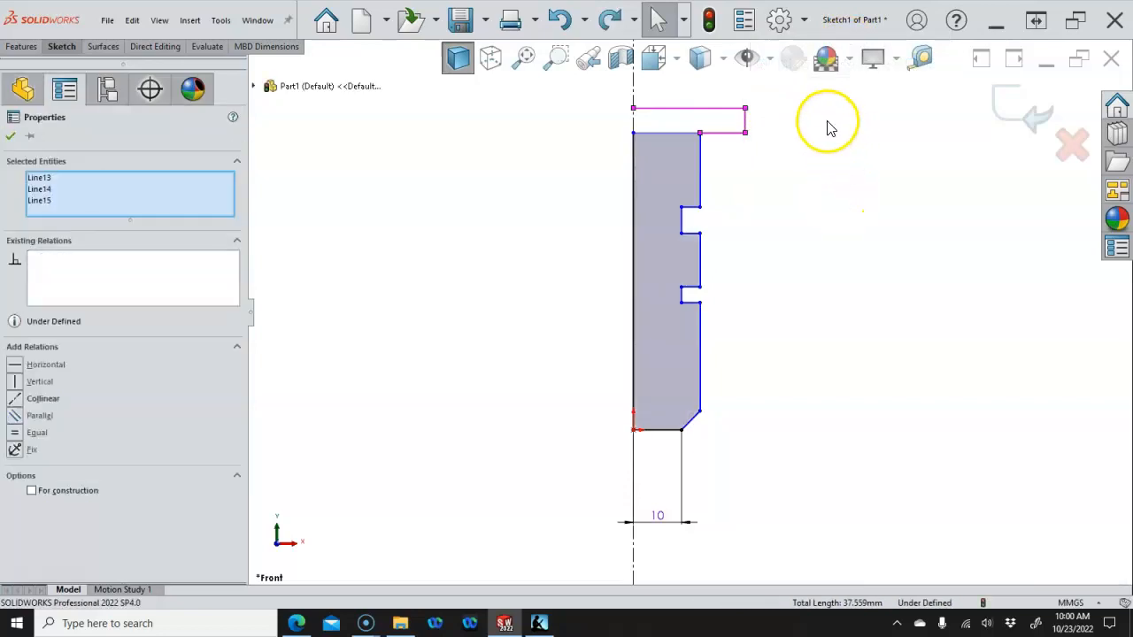
key("s")
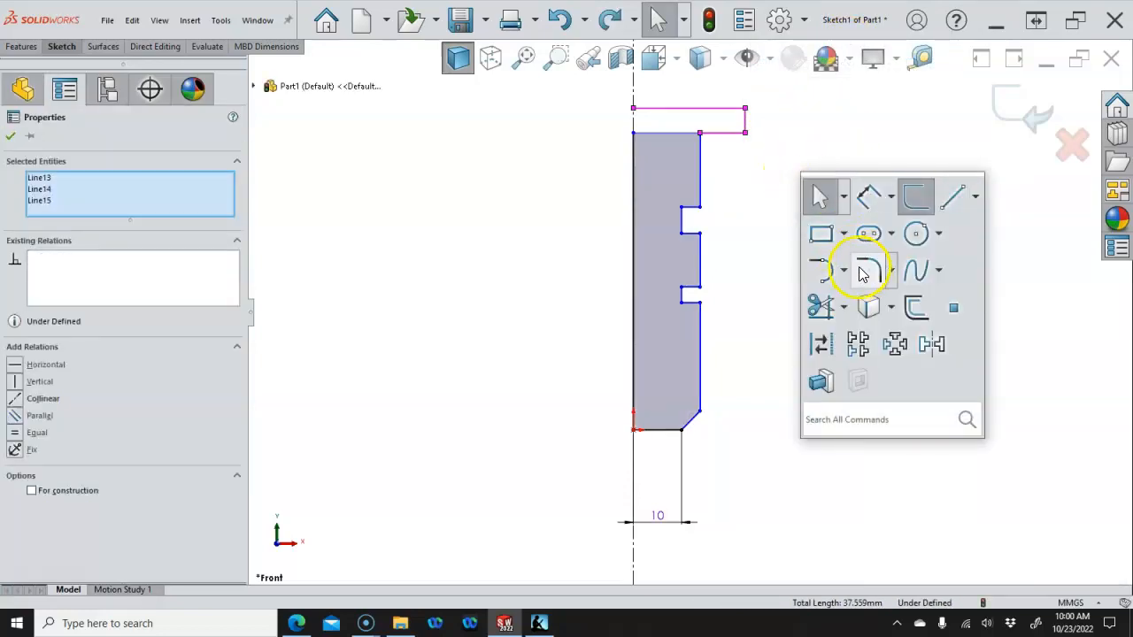
left_click(724, 133)
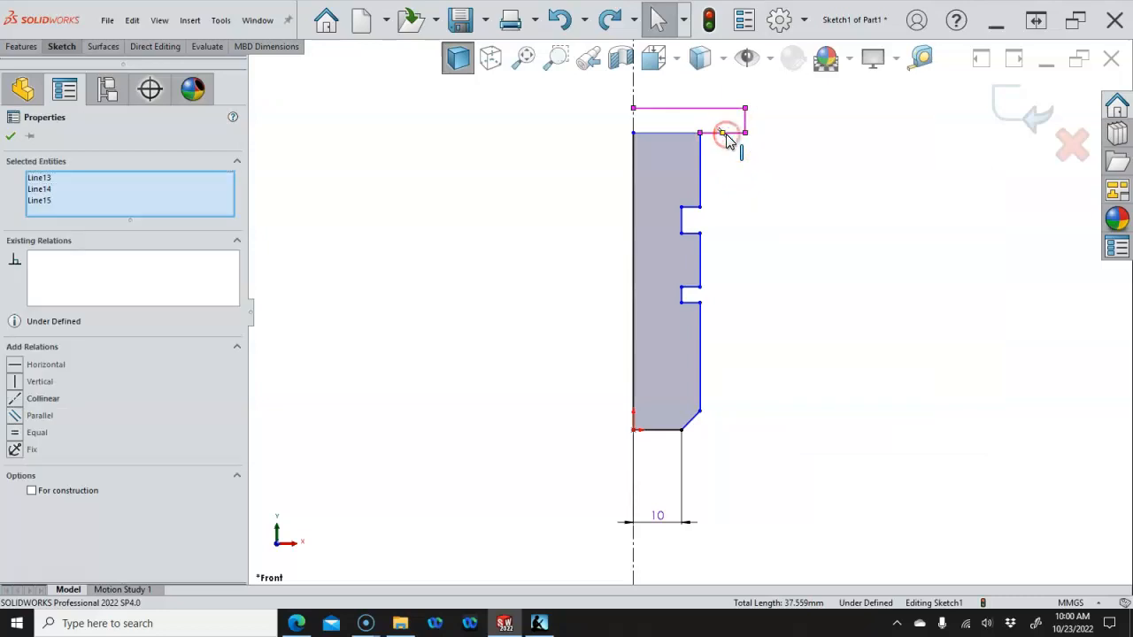
right_click(737, 133)
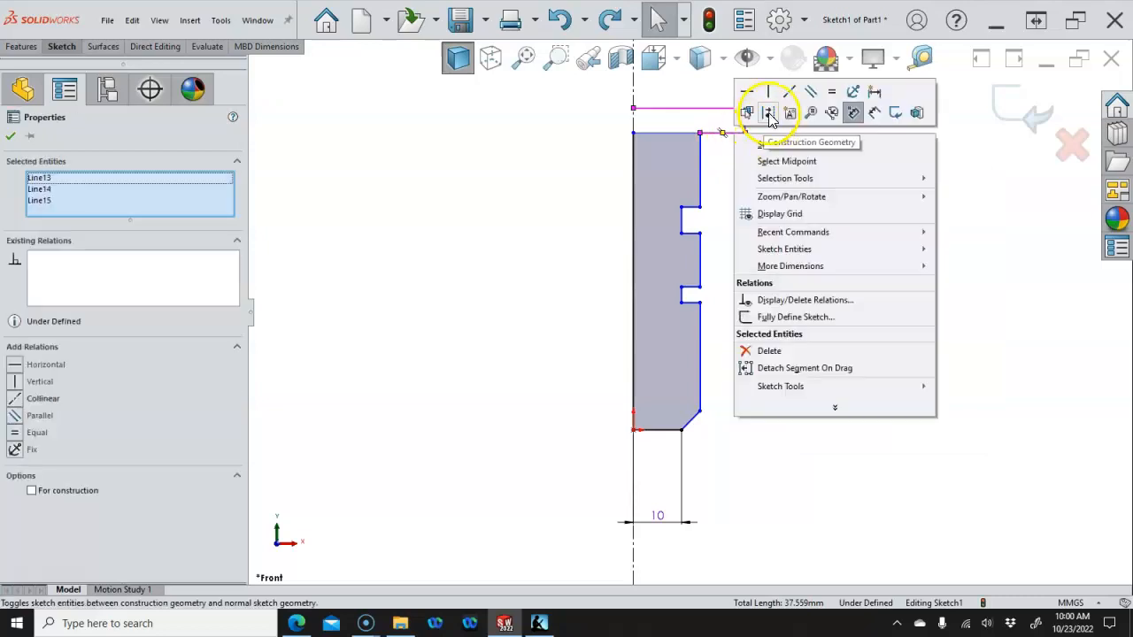
left_click(768, 115)
left_click(786, 193)
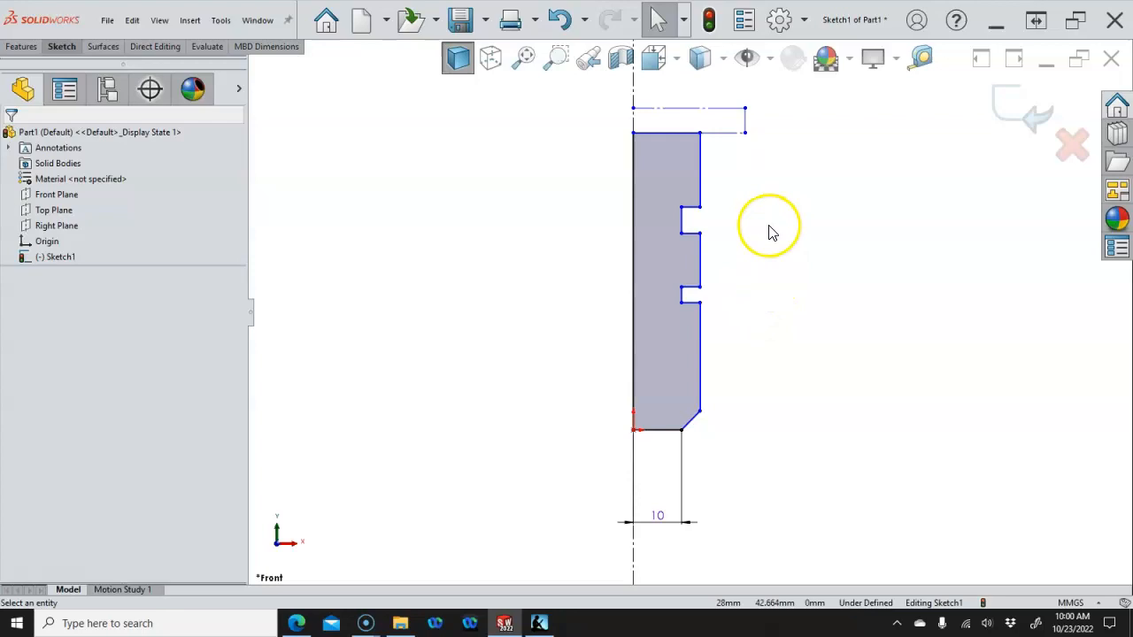
right_click(744, 133)
right_click(729, 161)
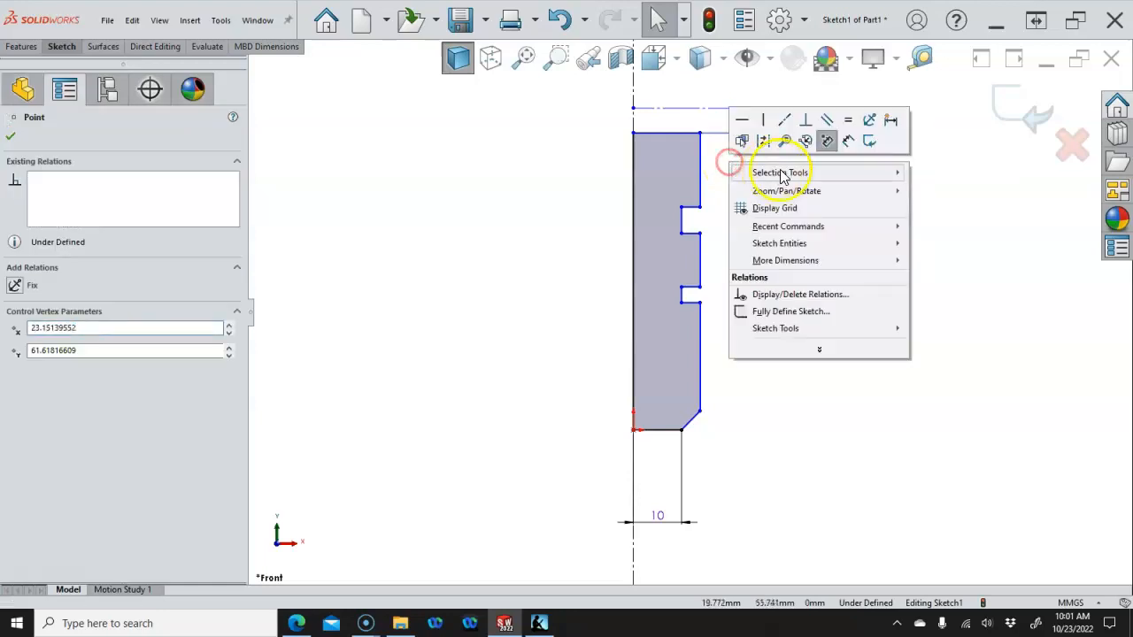
left_click(867, 140)
left_click(746, 122)
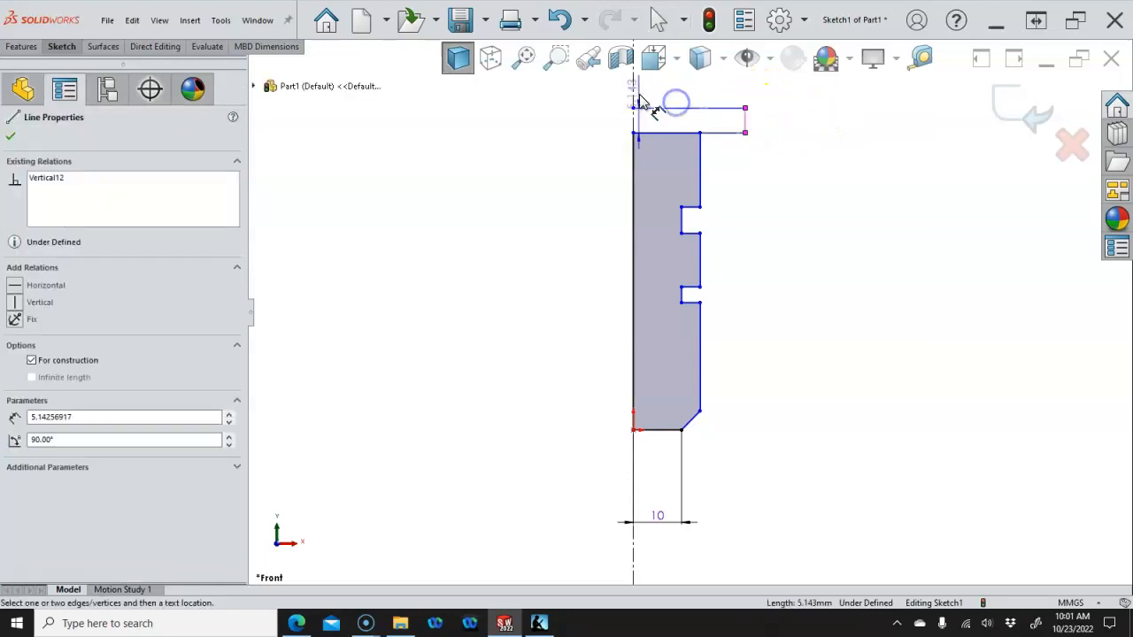
left_click(633, 104)
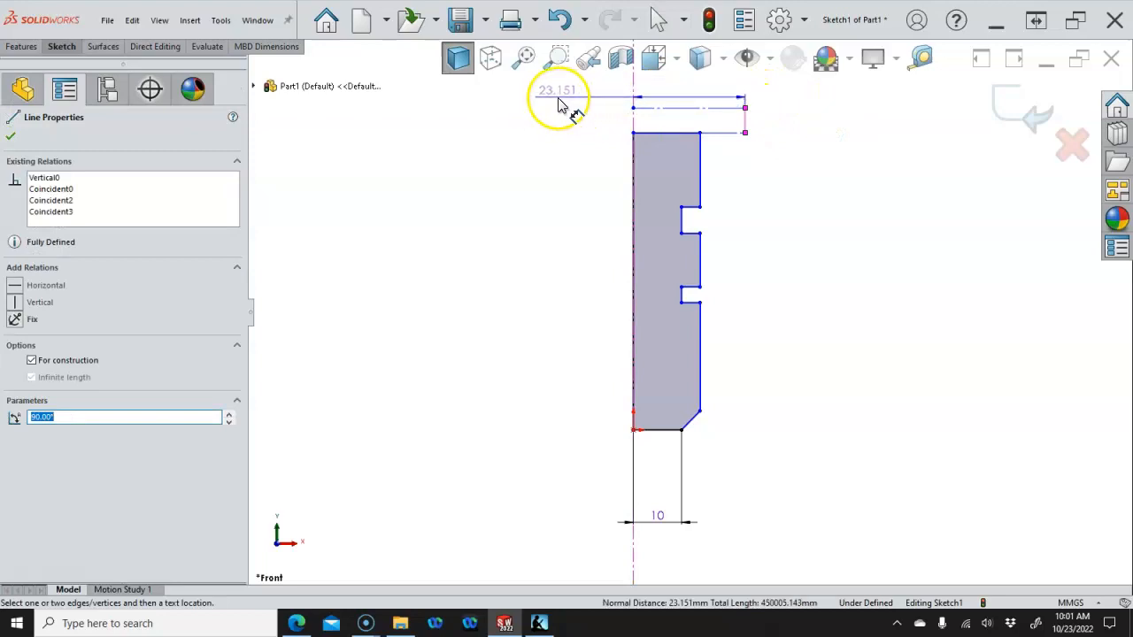
key("Escape")
Dimension the head outline's upper outer corner across the centerline as a doubled distance of 25 mm
left_click(766, 115)
left_click(746, 109)
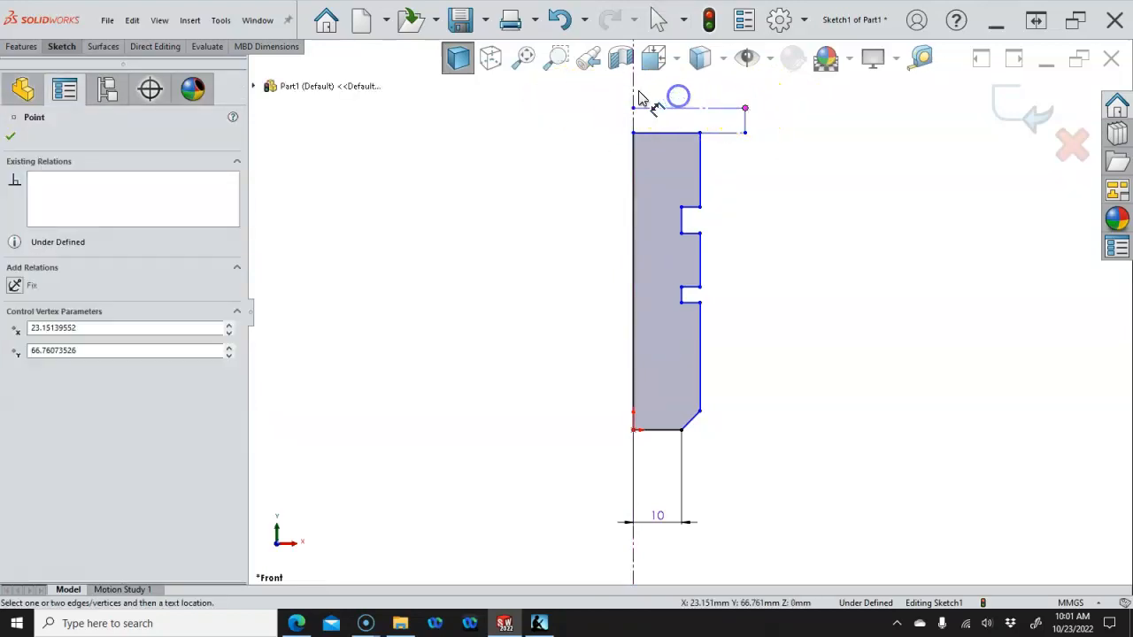
left_click(633, 92)
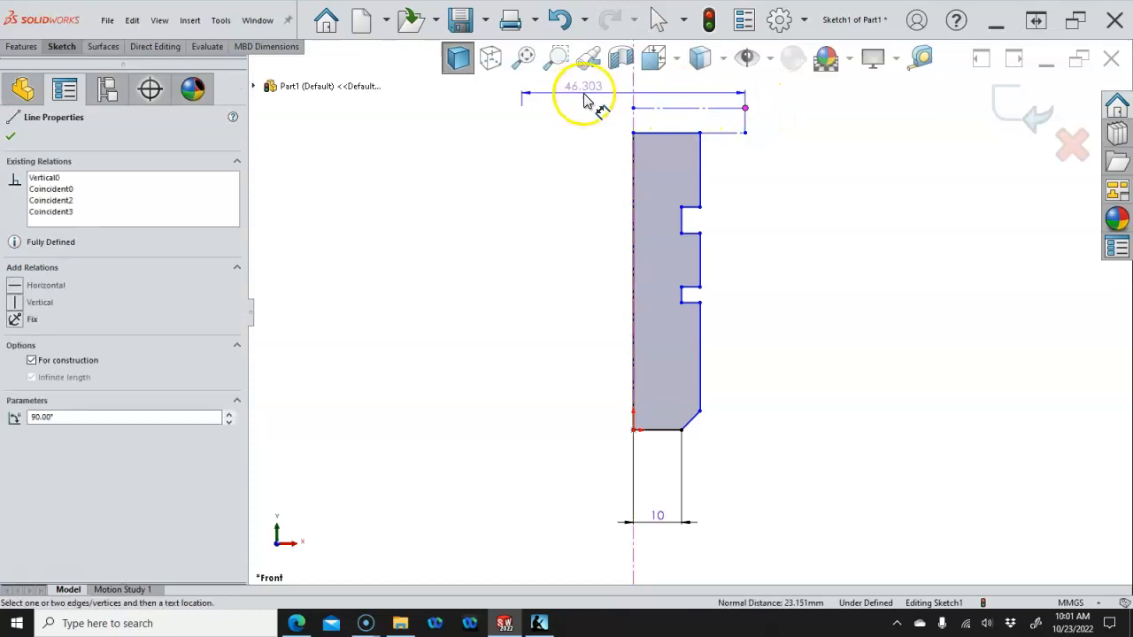
left_click(584, 99)
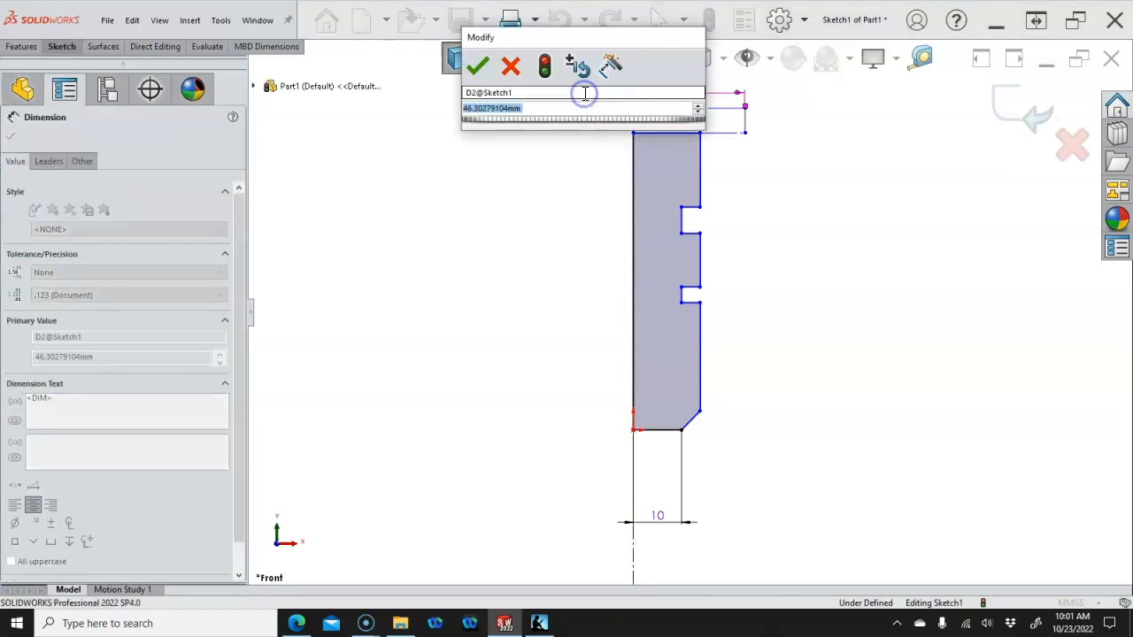
type("25")
key("Return")
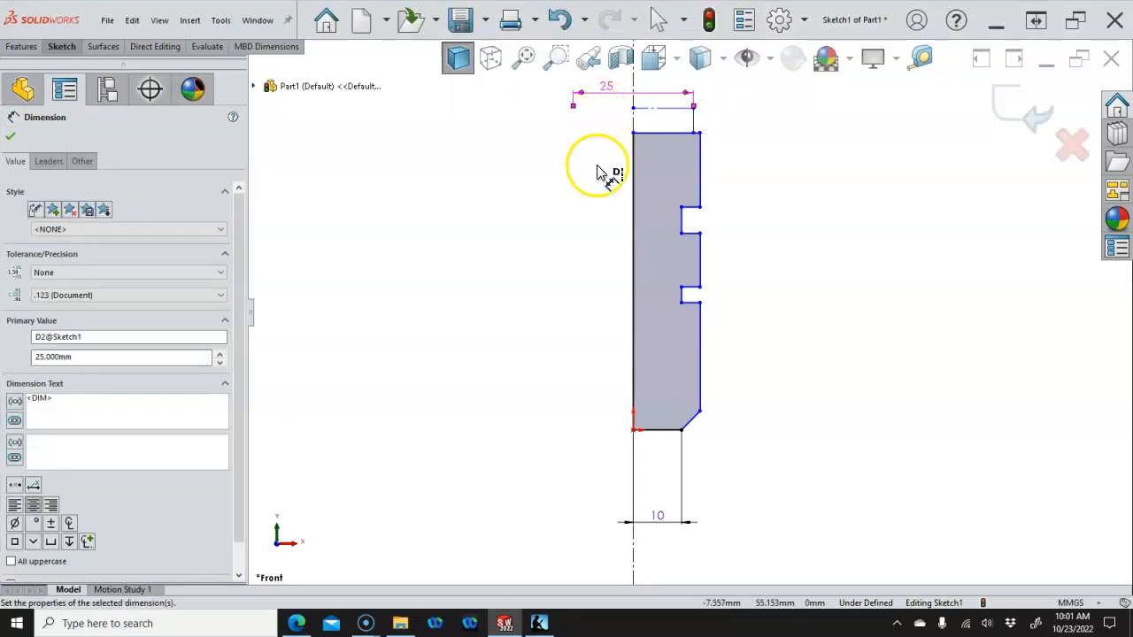
Delete the 10 mm dimension on the bolt's bottom edge
right_click(697, 464)
left_click(740, 520)
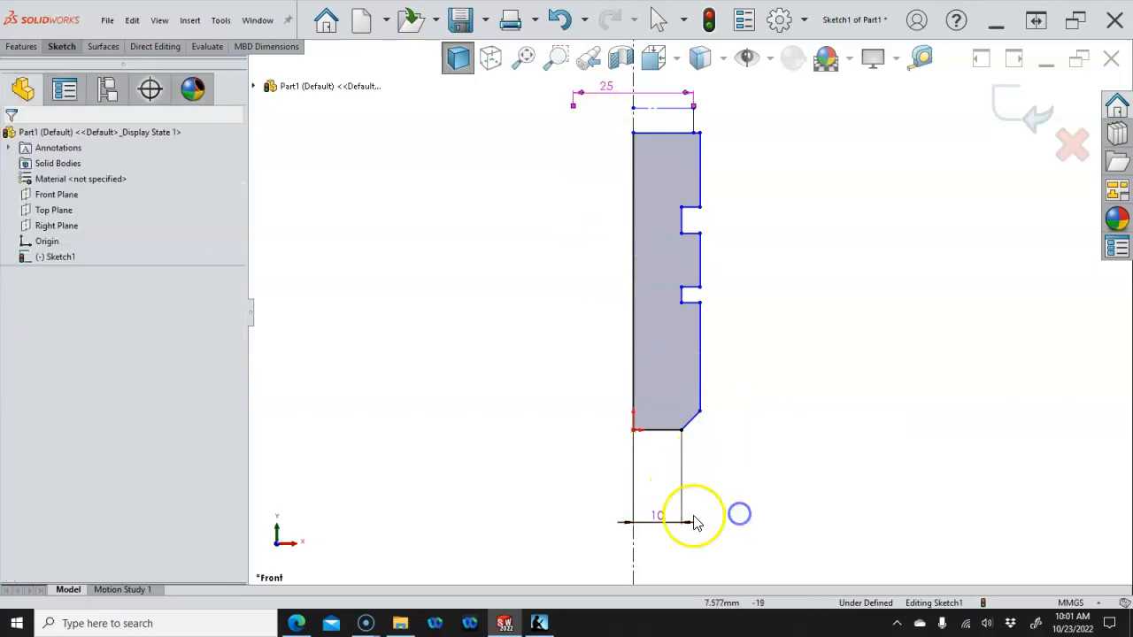
left_click(670, 519)
left_click(770, 454)
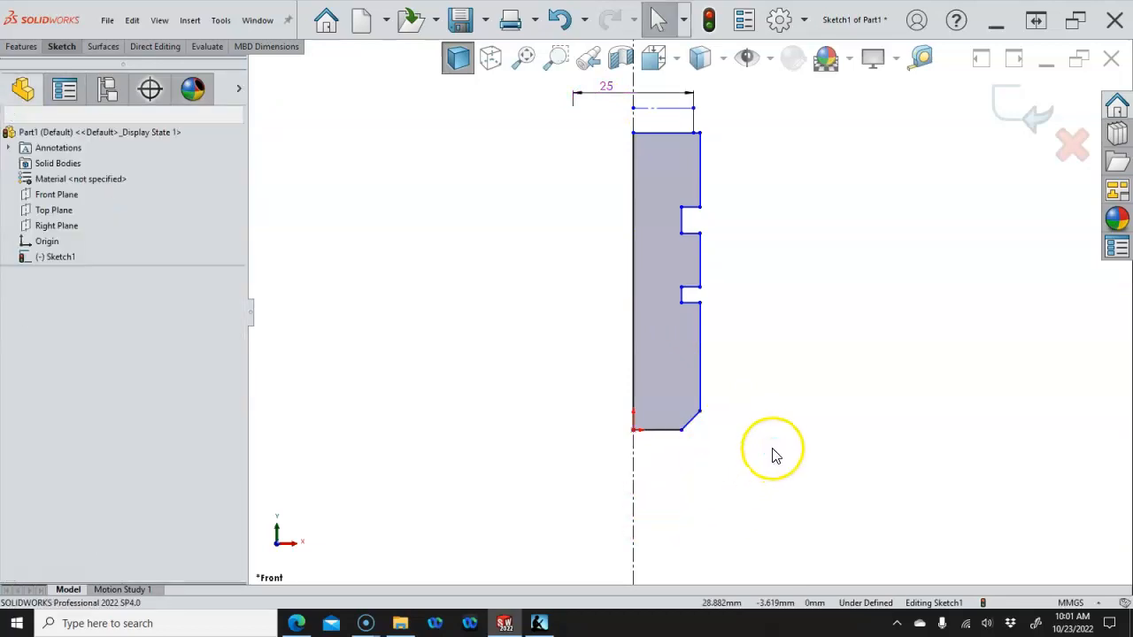
Dimension the lower shank's outer vertical line from the centerline and set the distance to 10 mm
right_click(771, 451)
left_click(912, 418)
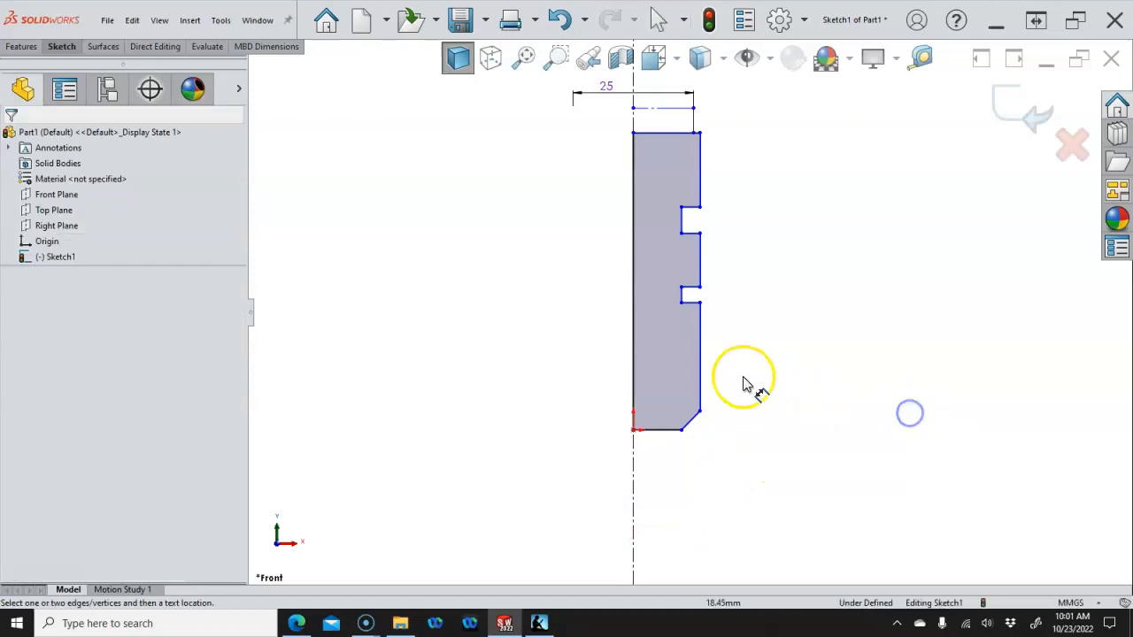
left_click(658, 512)
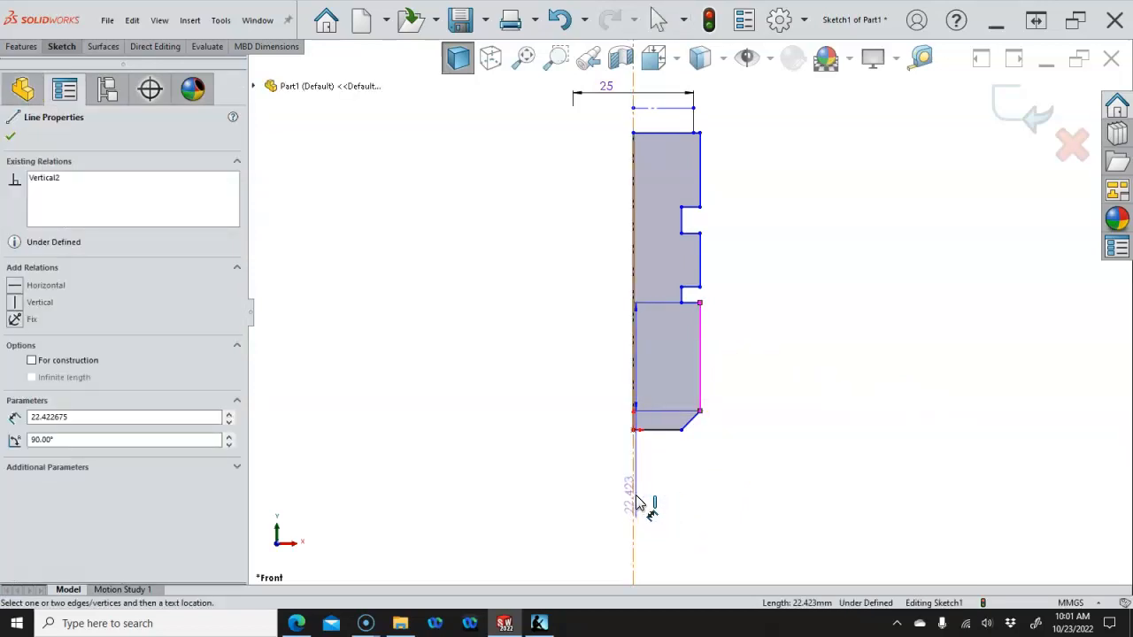
left_click(634, 493)
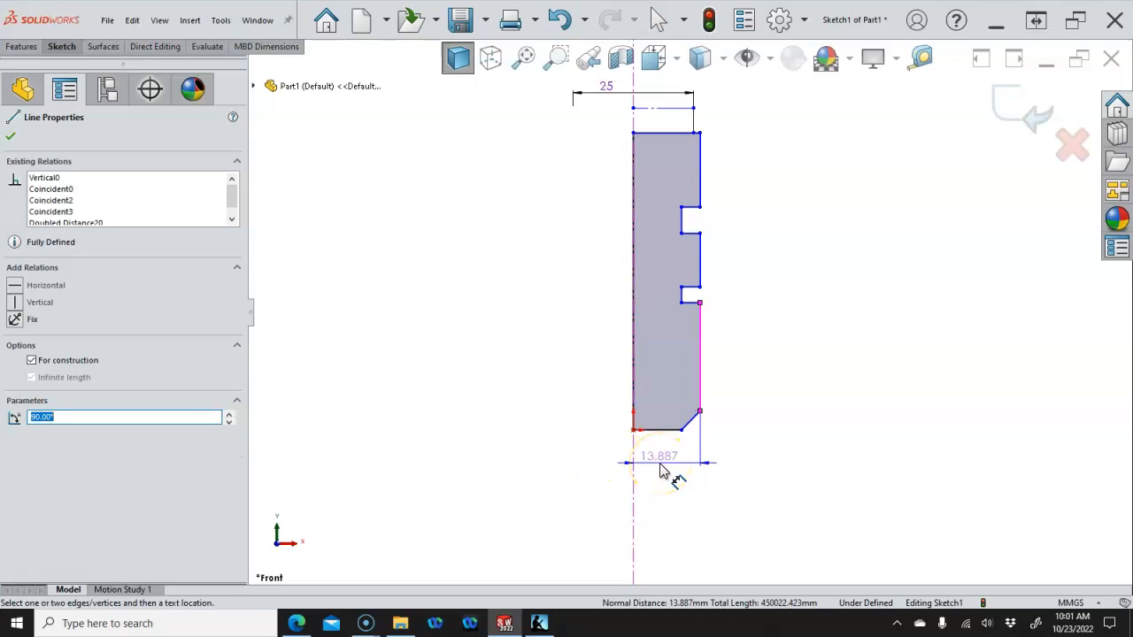
left_click(662, 463)
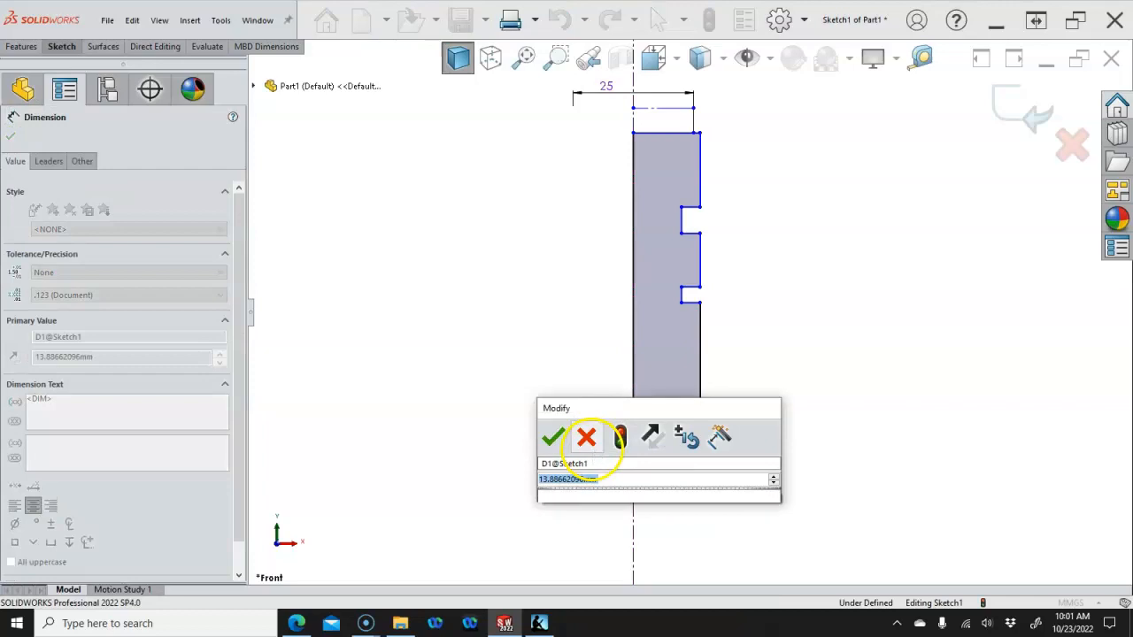
type("10")
key("Return")
right_click(651, 458)
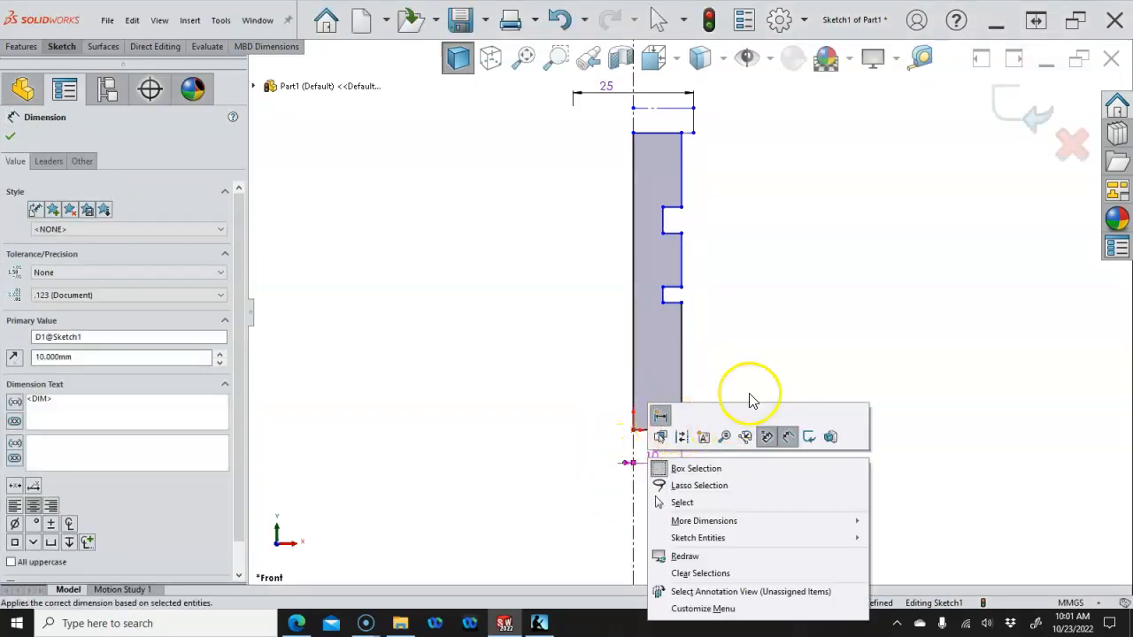
left_click(771, 342)
right_click(652, 462)
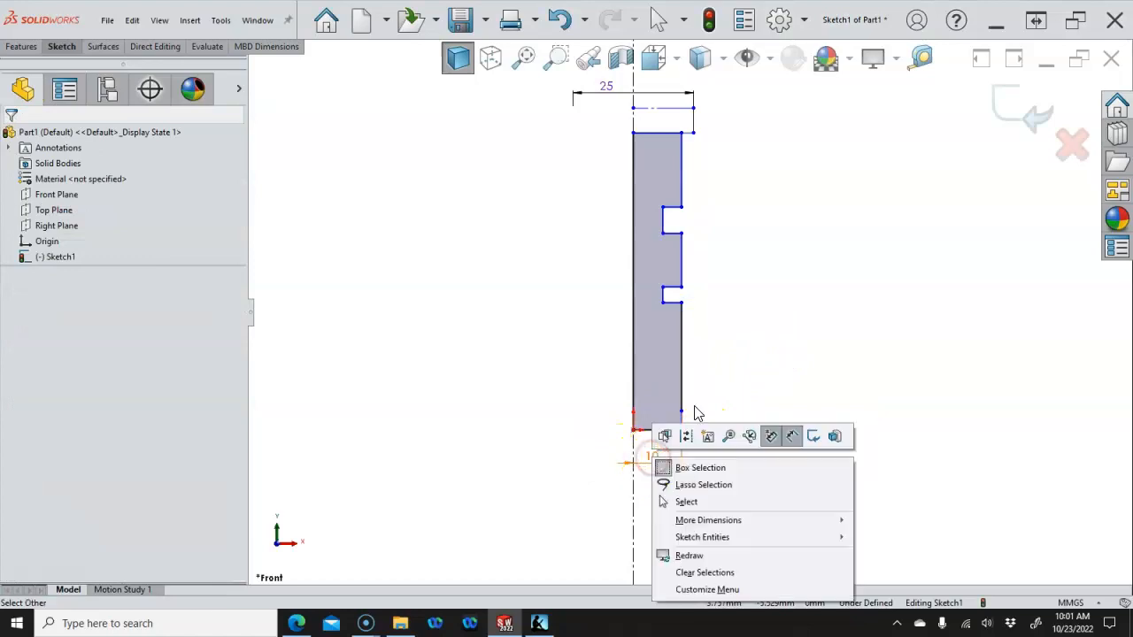
left_click(762, 350)
Make the lower shank's 10 mm dimension diametric about the centerline
right_click(762, 351)
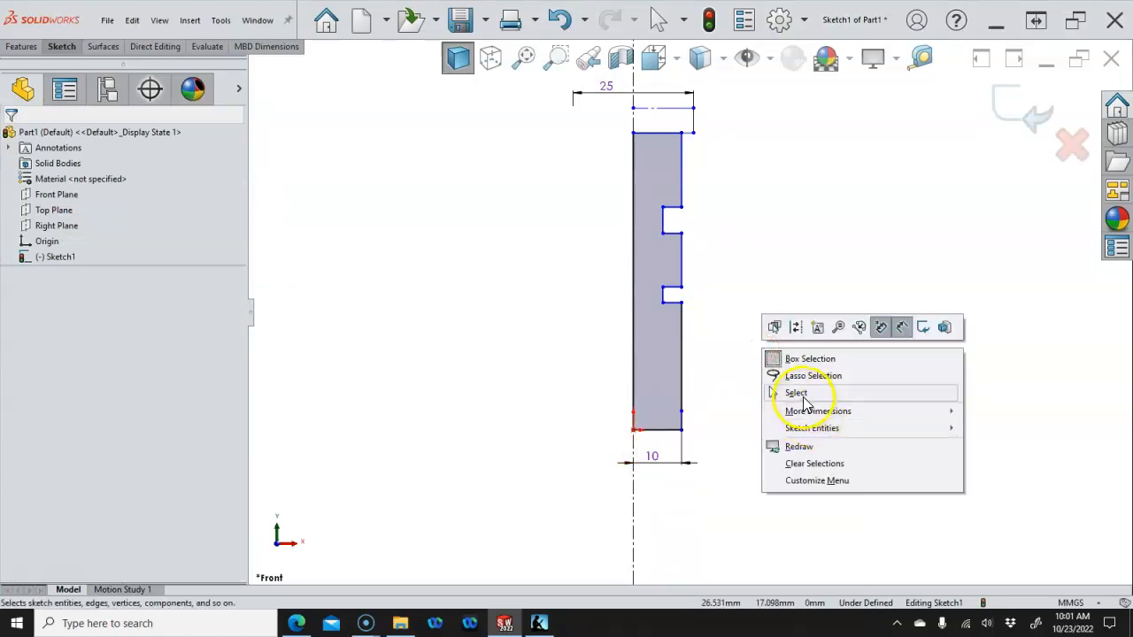
left_click(802, 394)
right_click(649, 461)
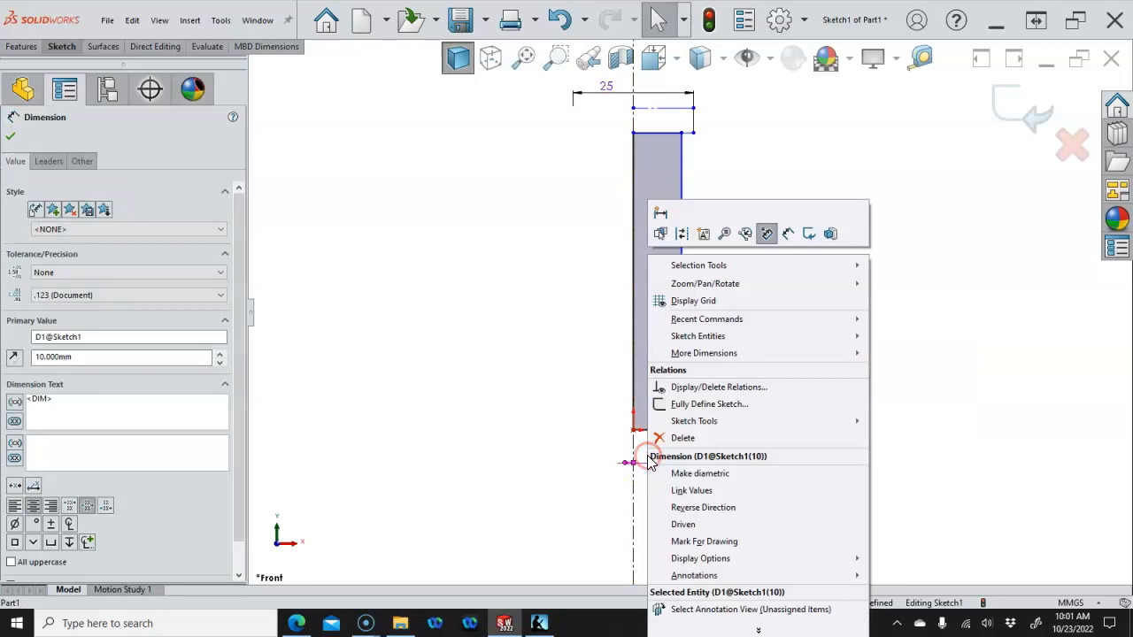
left_click(645, 461)
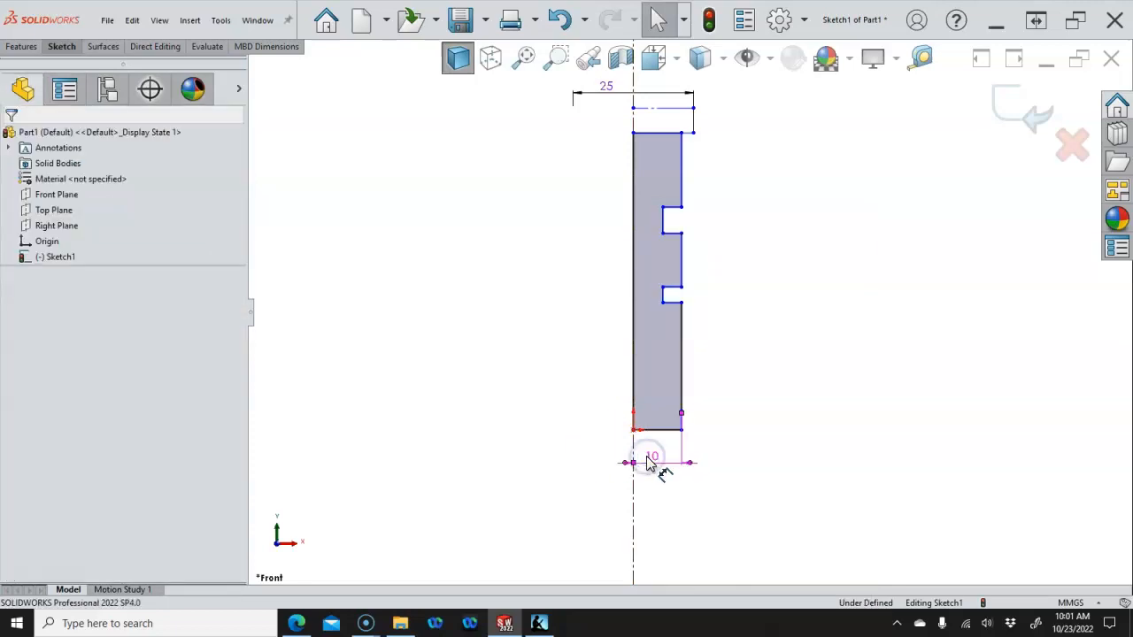
left_click(648, 461)
right_click(634, 461)
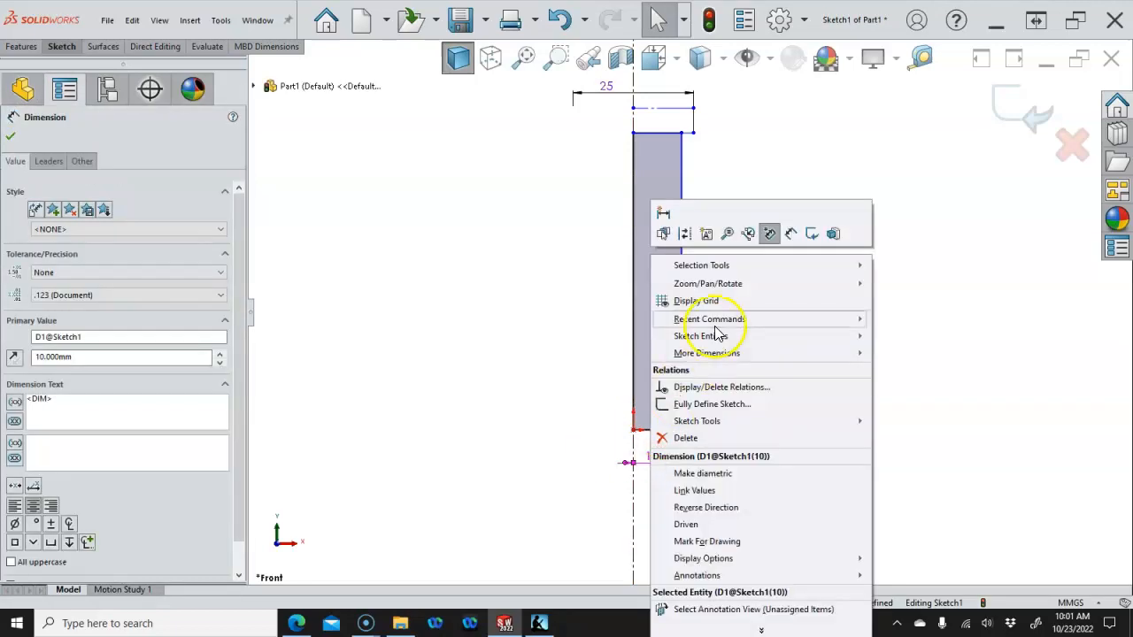
mouse_move(715, 327)
left_click(539, 293)
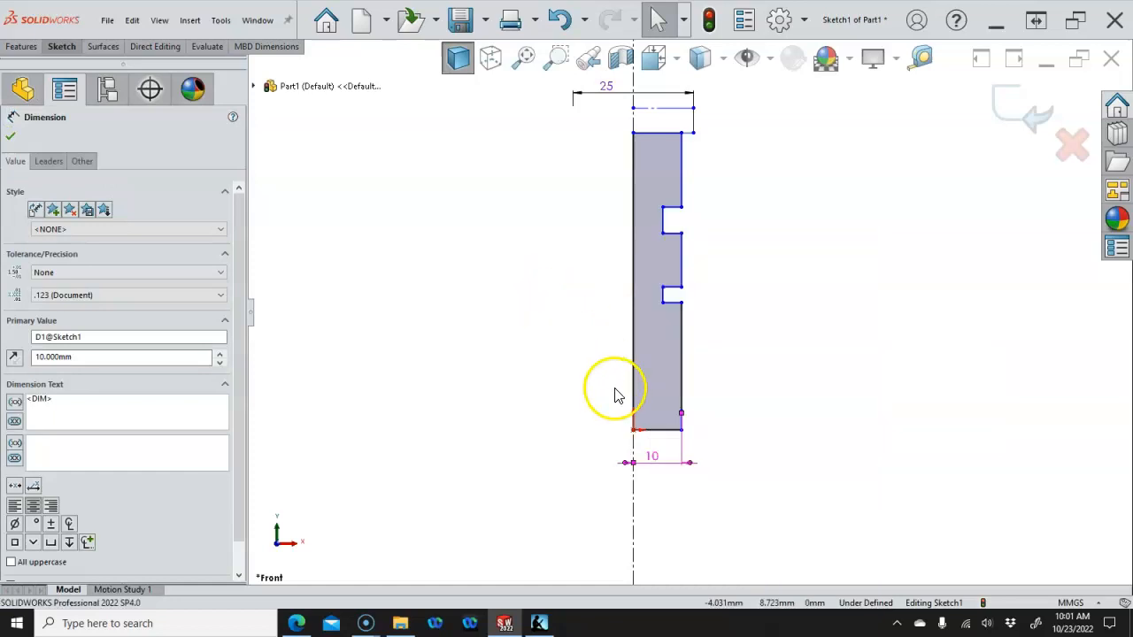
left_click(650, 455)
right_click(650, 458)
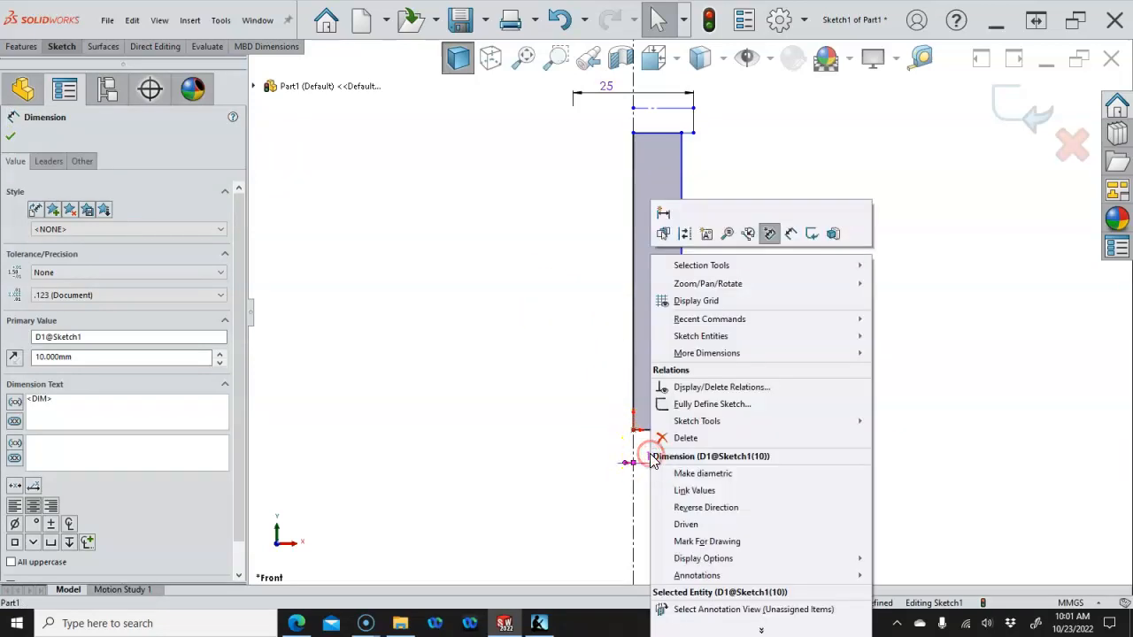
left_click(706, 474)
scroll(732, 431, "down", 2)
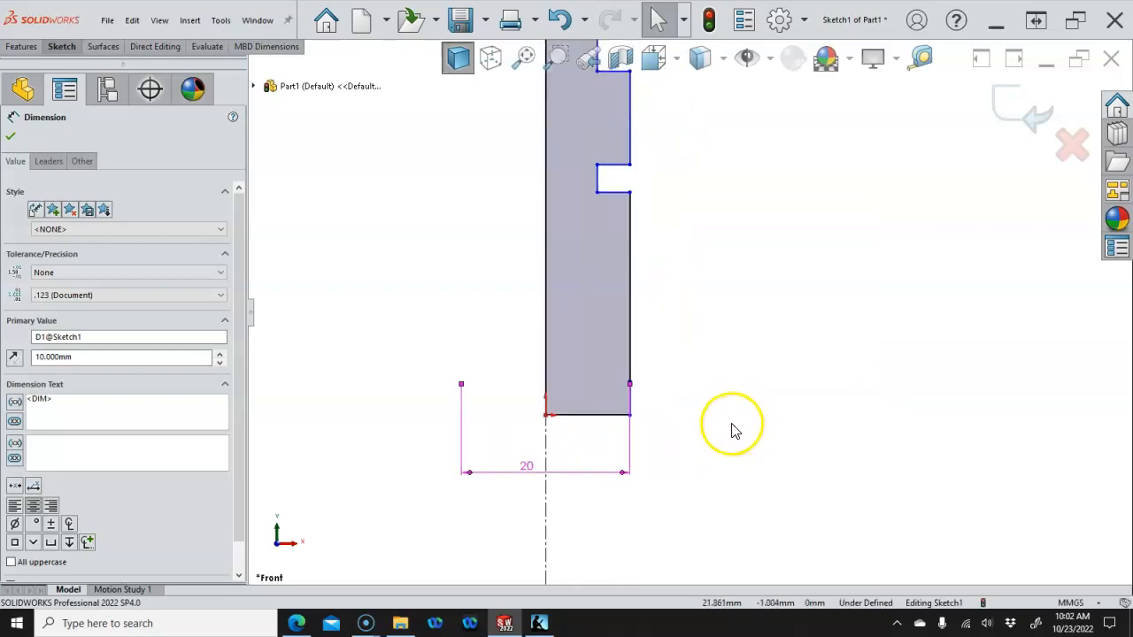
Examine the two segments of the lower shank's outer edge and the points where they start and end
left_click(732, 431)
left_click(629, 384)
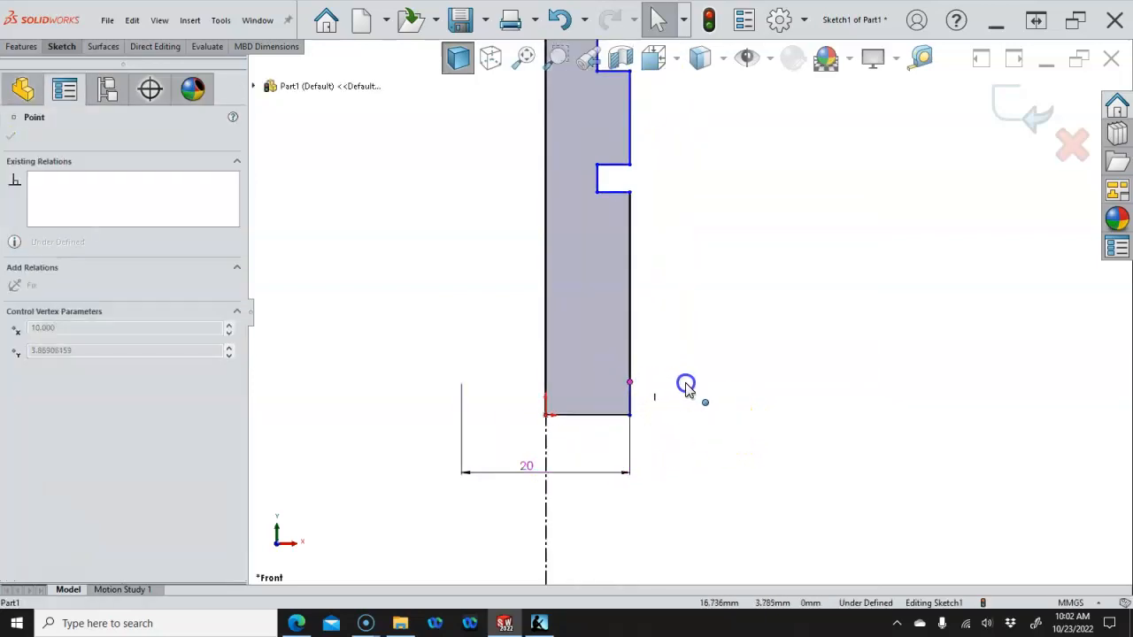
left_click(628, 400)
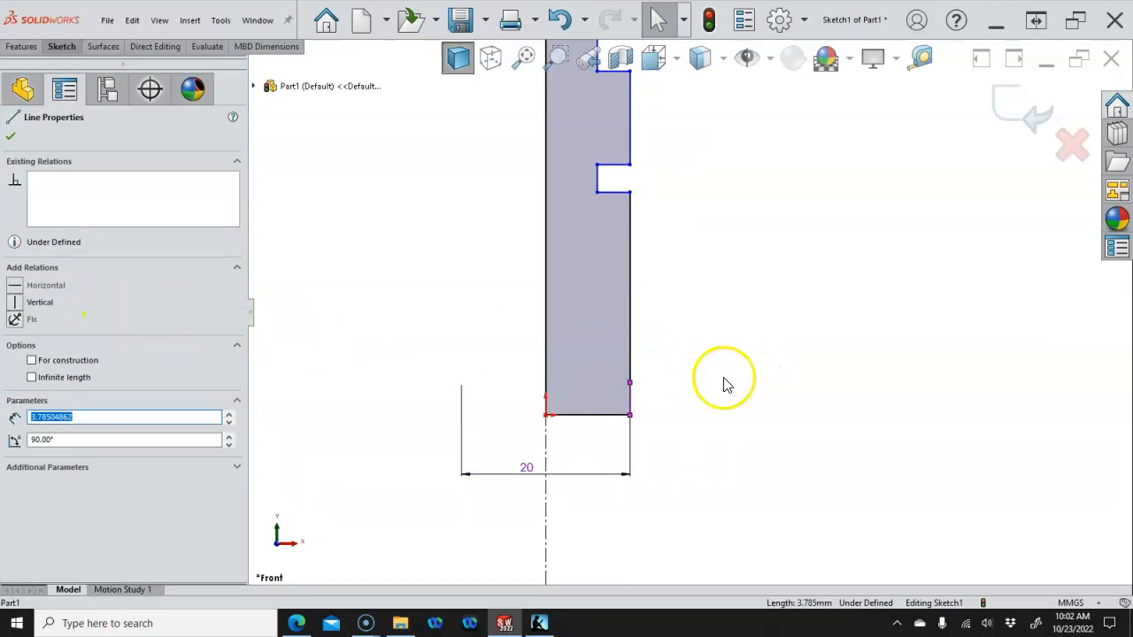
scroll(723, 385, "up", 2)
left_click(678, 377)
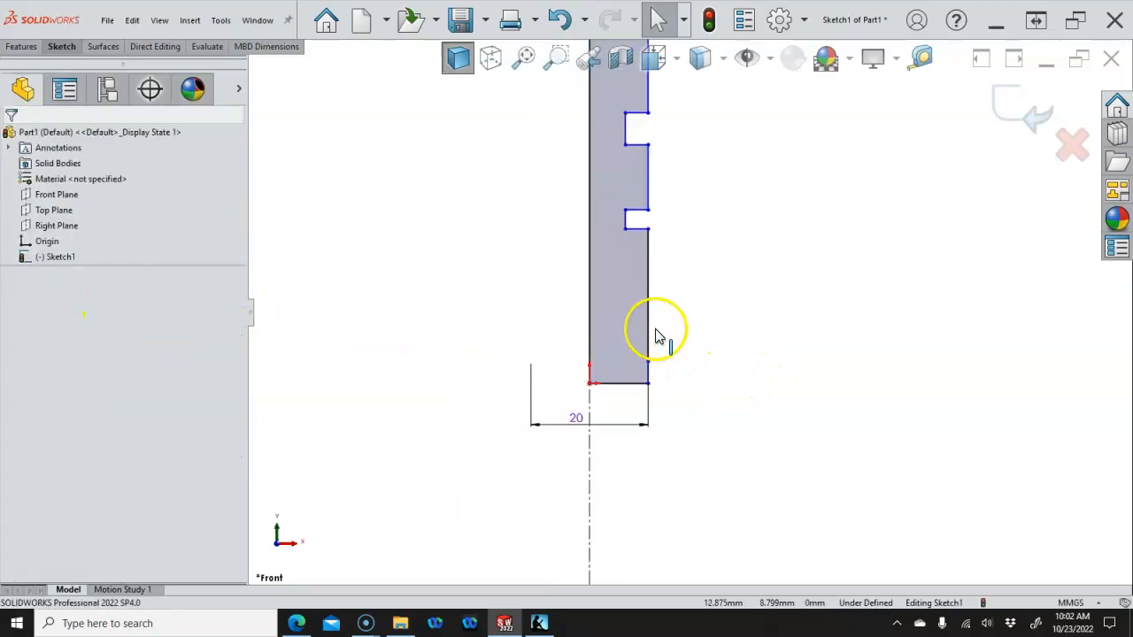
scroll(674, 337, "up", 3)
scroll(679, 338, "down", 2)
scroll(679, 327, "up", 4)
scroll(679, 305, "down", 4)
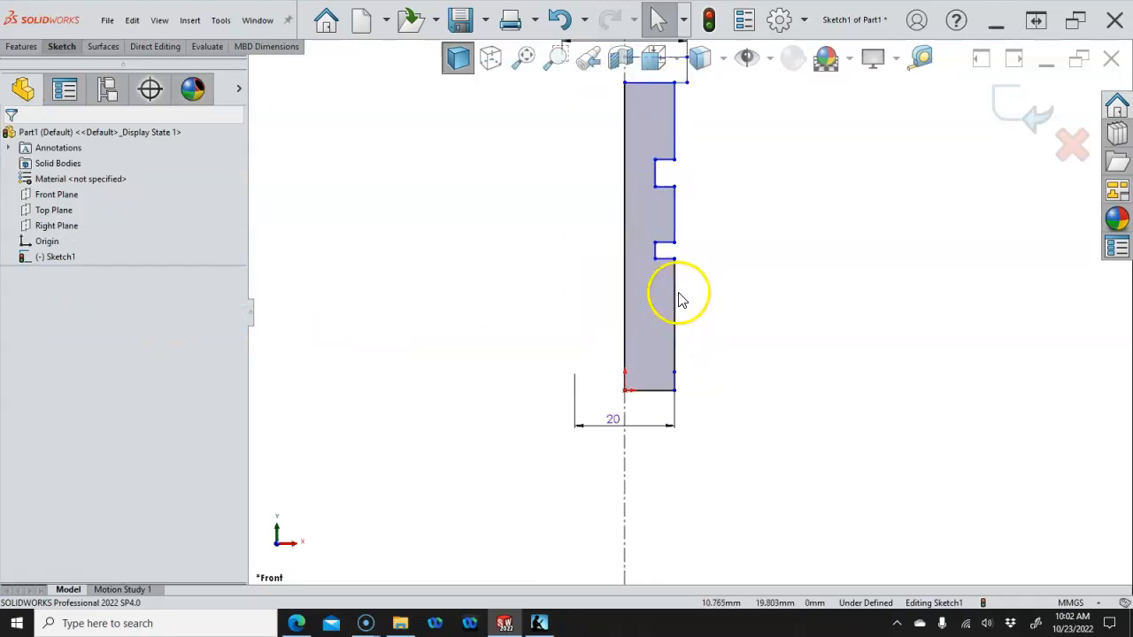
scroll(678, 376, "down", 3)
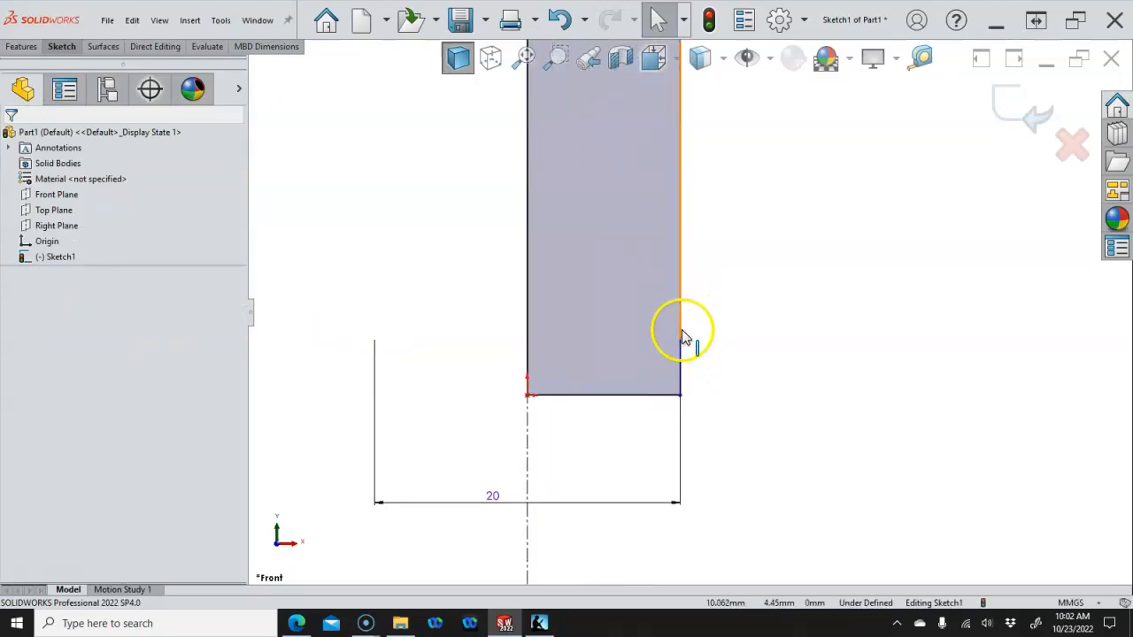
left_click(679, 347)
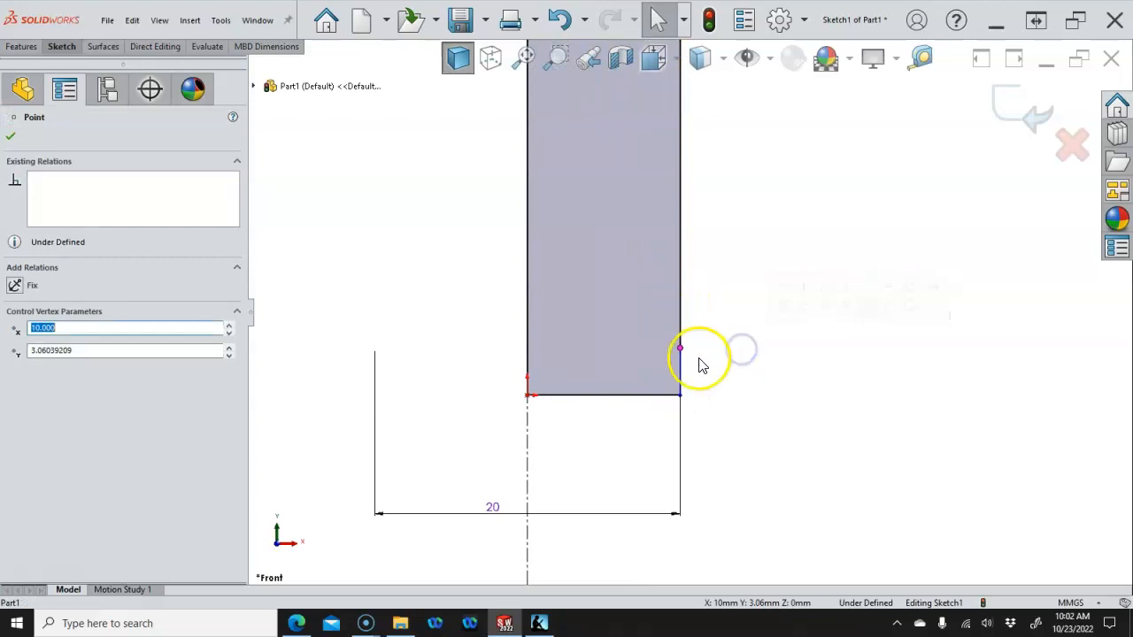
left_click_drag(679, 348, 680, 394)
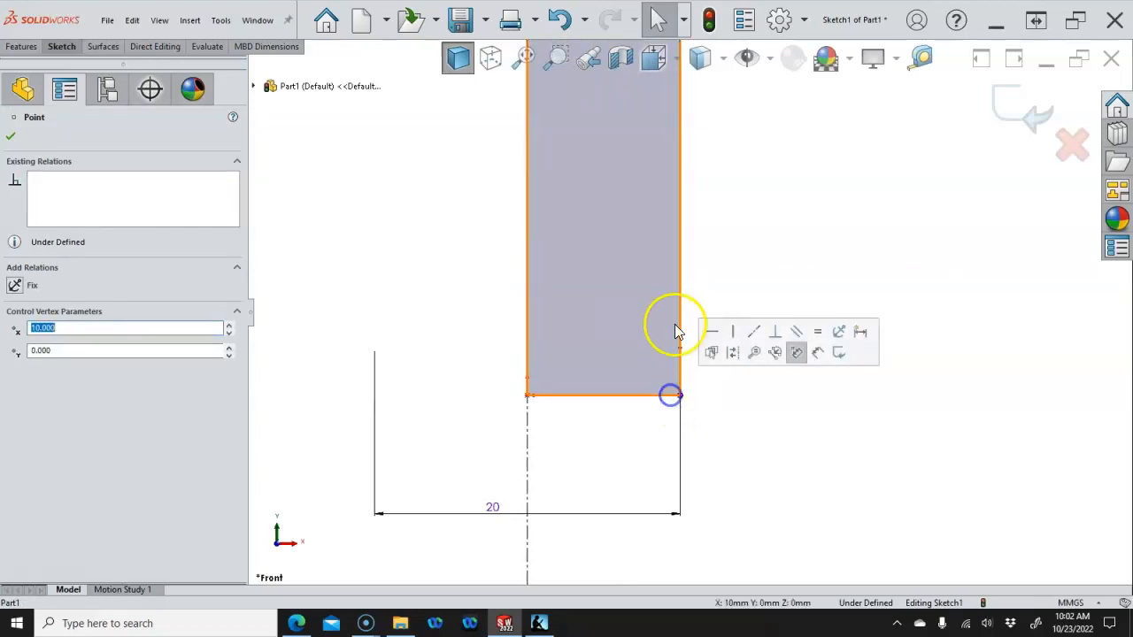
left_click(679, 271)
scroll(696, 266, "up", 4)
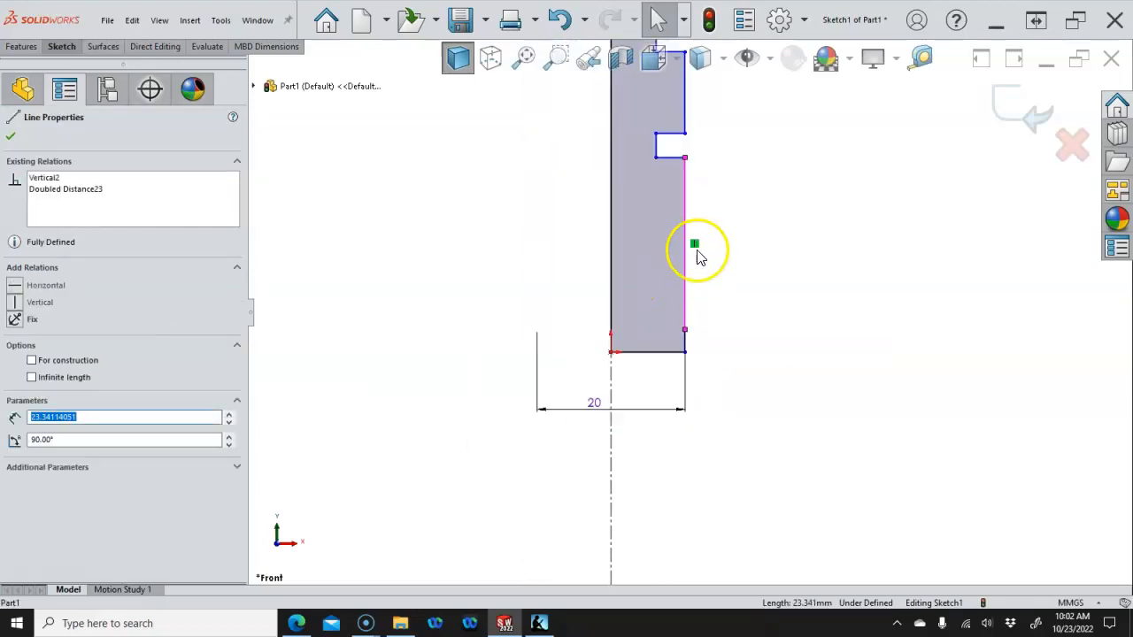
scroll(691, 199, "down", 3)
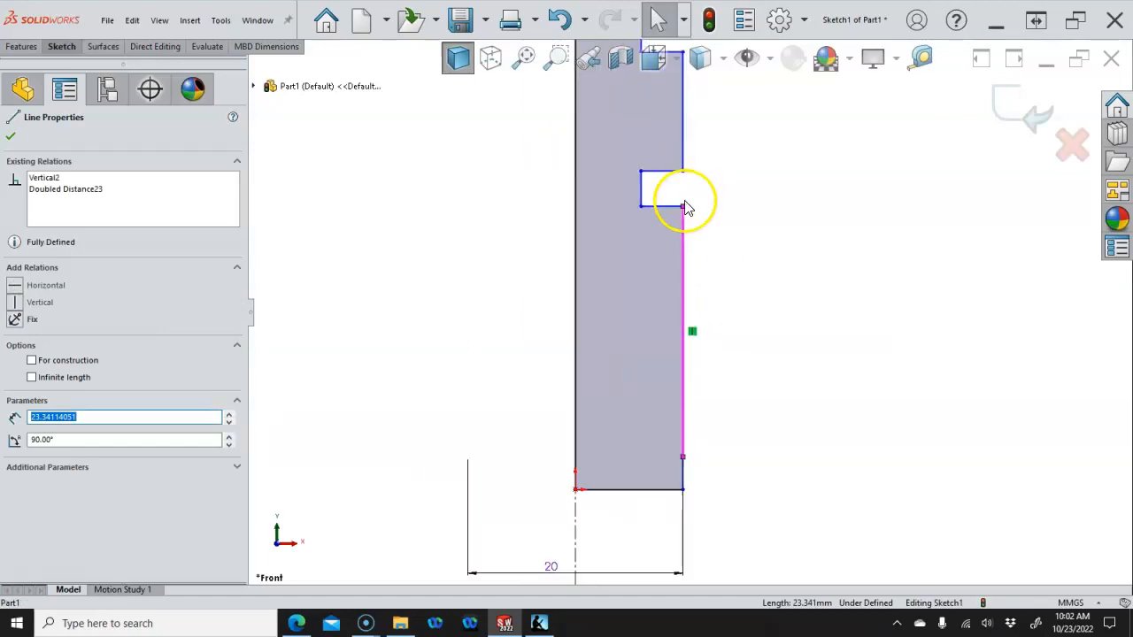
left_click(684, 206)
left_click(681, 457)
left_click(732, 345)
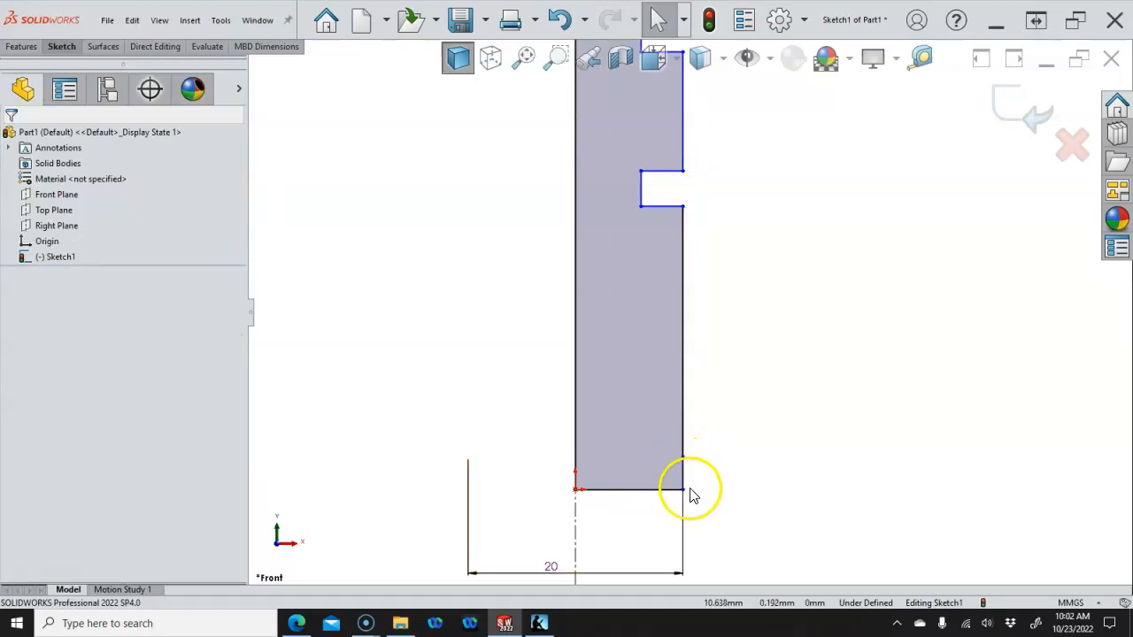
Move the profile's bottom outer corner inward to about 6.1 mm from the centerline, slanting the short end segment into a chamfer
scroll(628, 538, "up", 2)
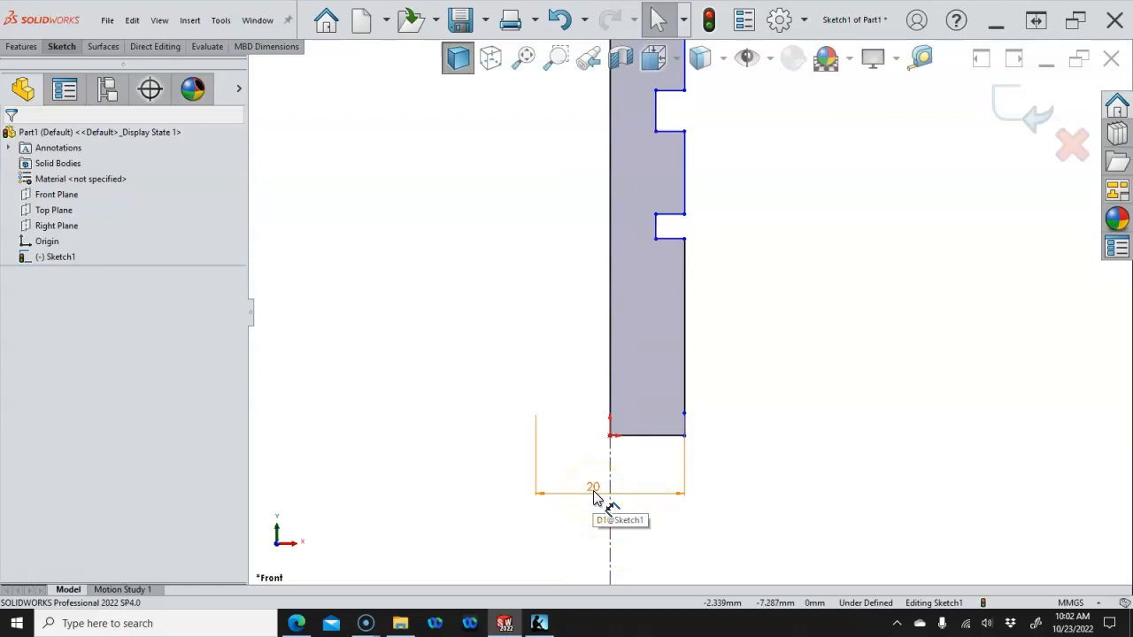
left_click_drag(683, 437, 655, 444)
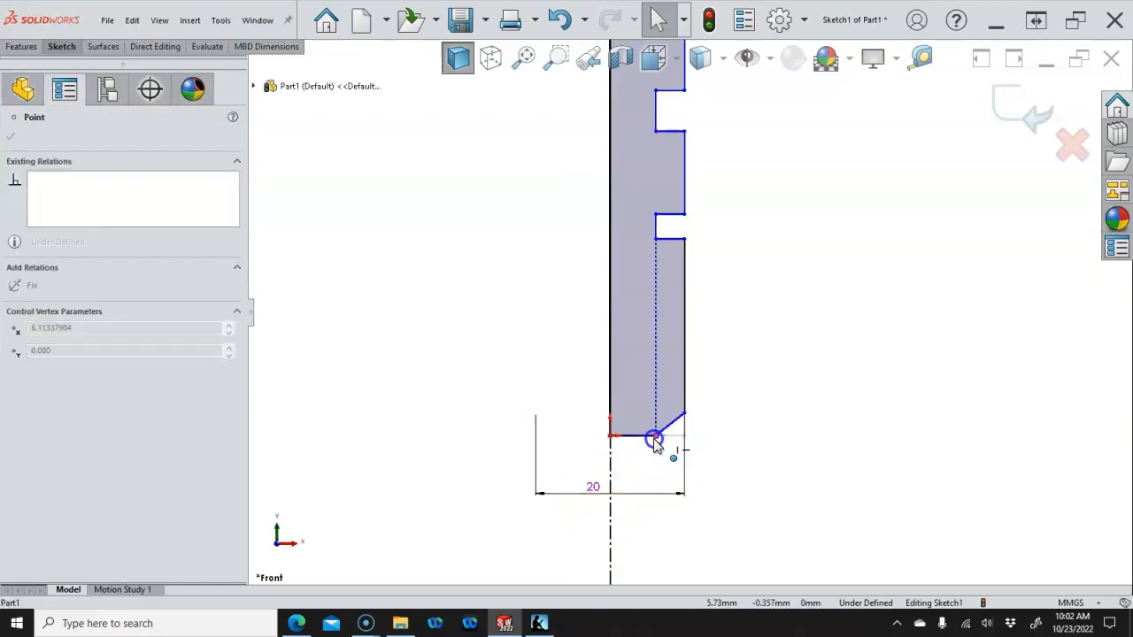
left_click(729, 403)
Dimension the vertical height of the chamfer line at the shank's bottom end and set it to 3 mm
scroll(655, 447, "down", 3)
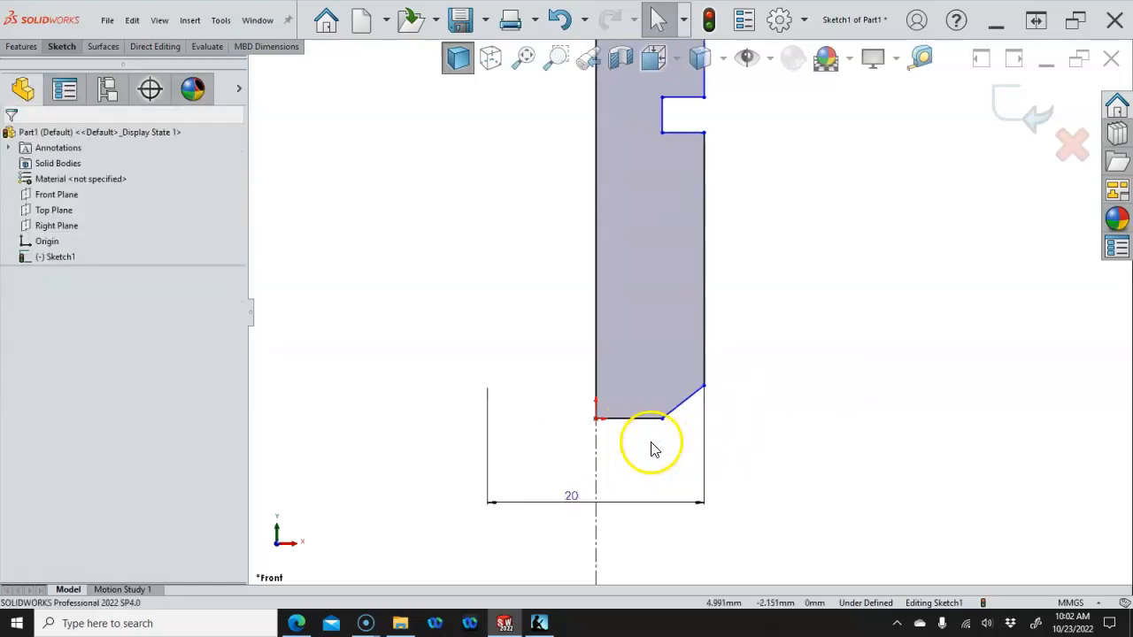
right_click(673, 425)
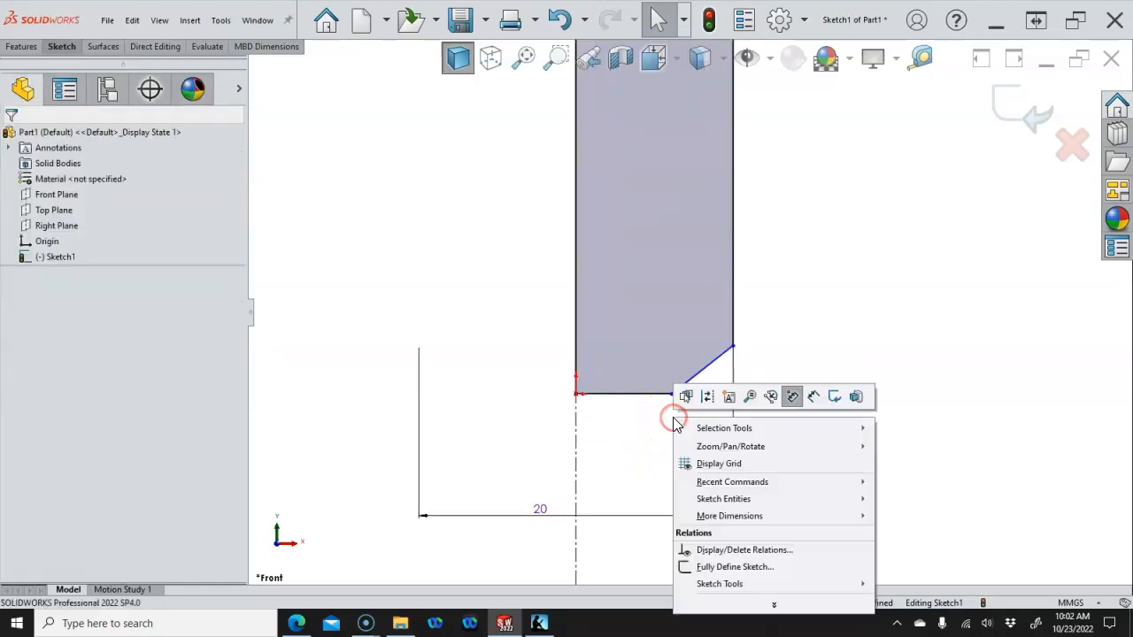
left_click(814, 395)
left_click(705, 375)
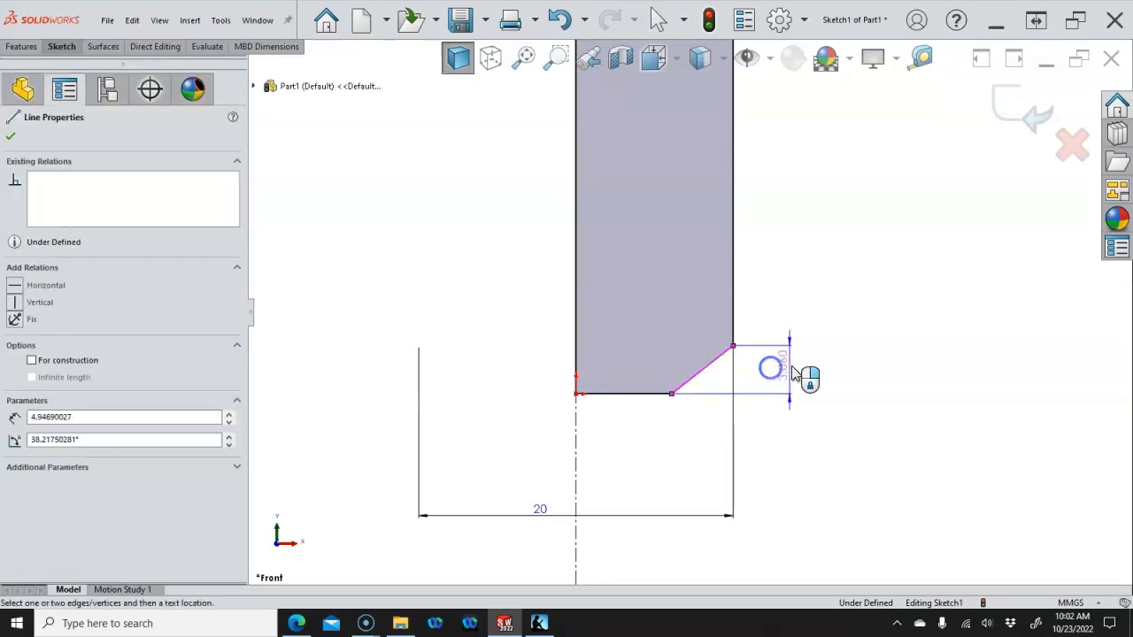
left_click(800, 370)
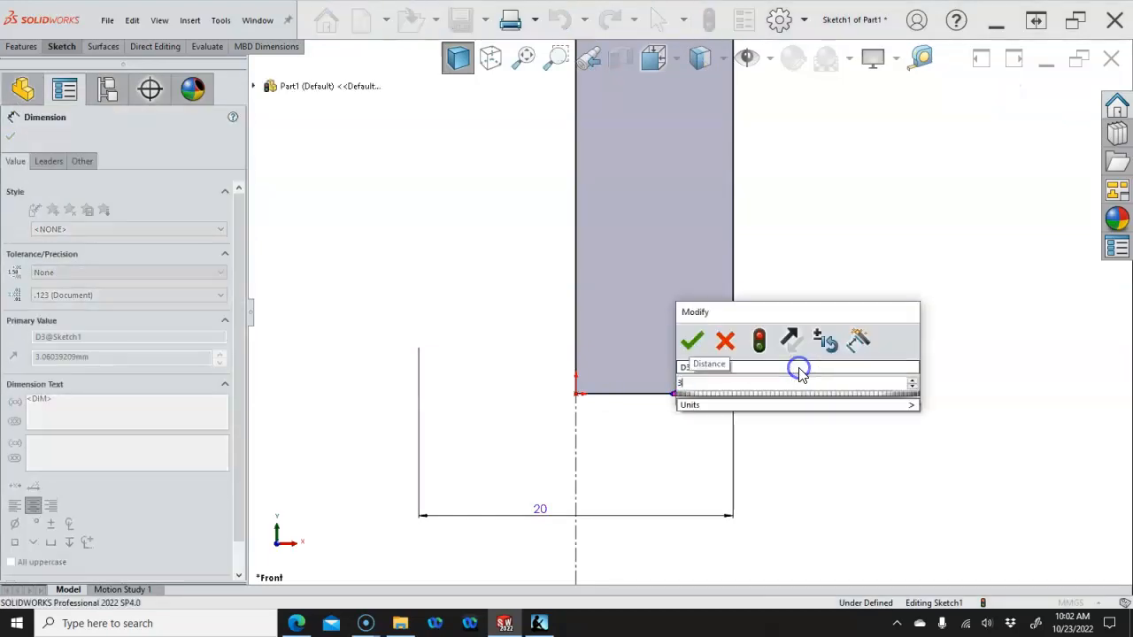
type("3")
key("Return")
Dimension the angle between the bottom edge and the chamfer line as 45 degrees and finish dimensioning
left_click(664, 394)
left_click(697, 377)
left_click(839, 331)
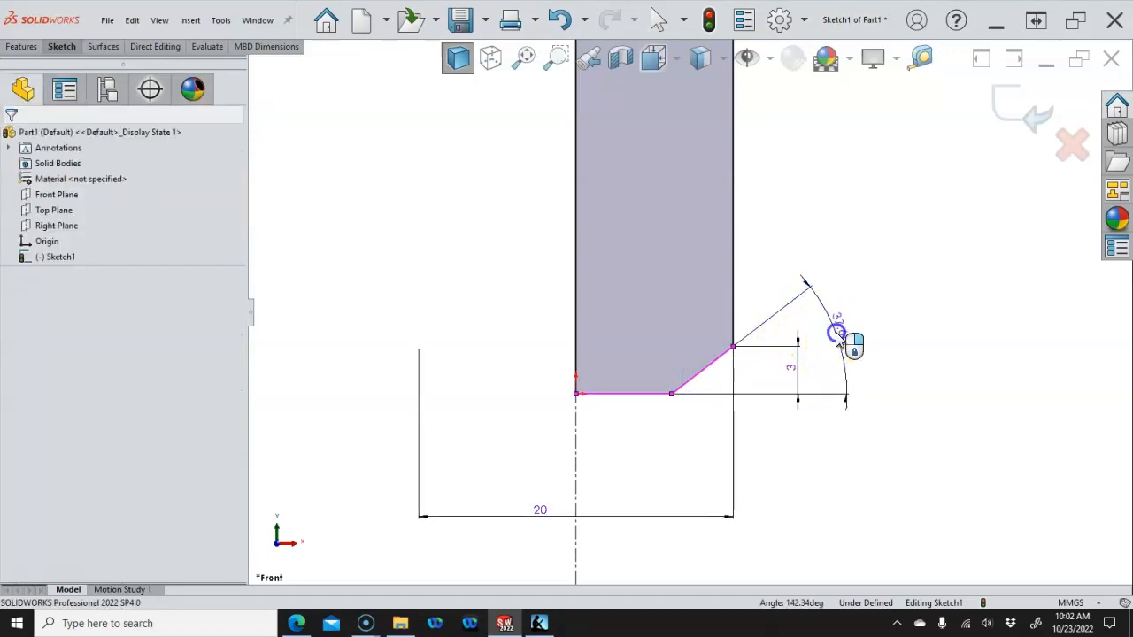
type("45")
key("Return")
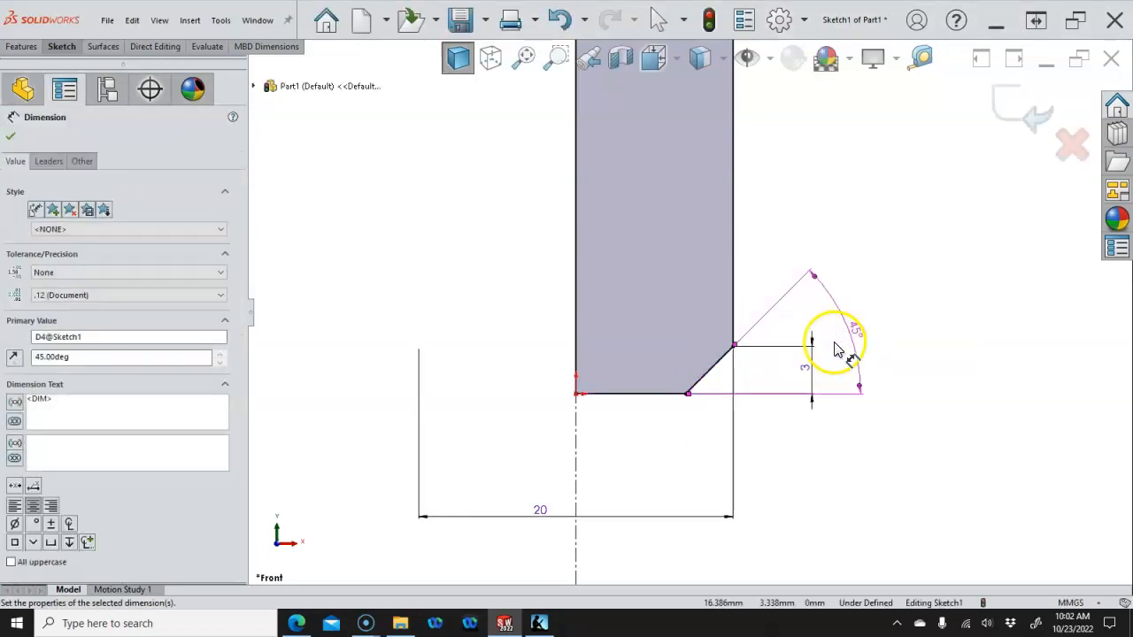
right_click(860, 284)
left_click(894, 328)
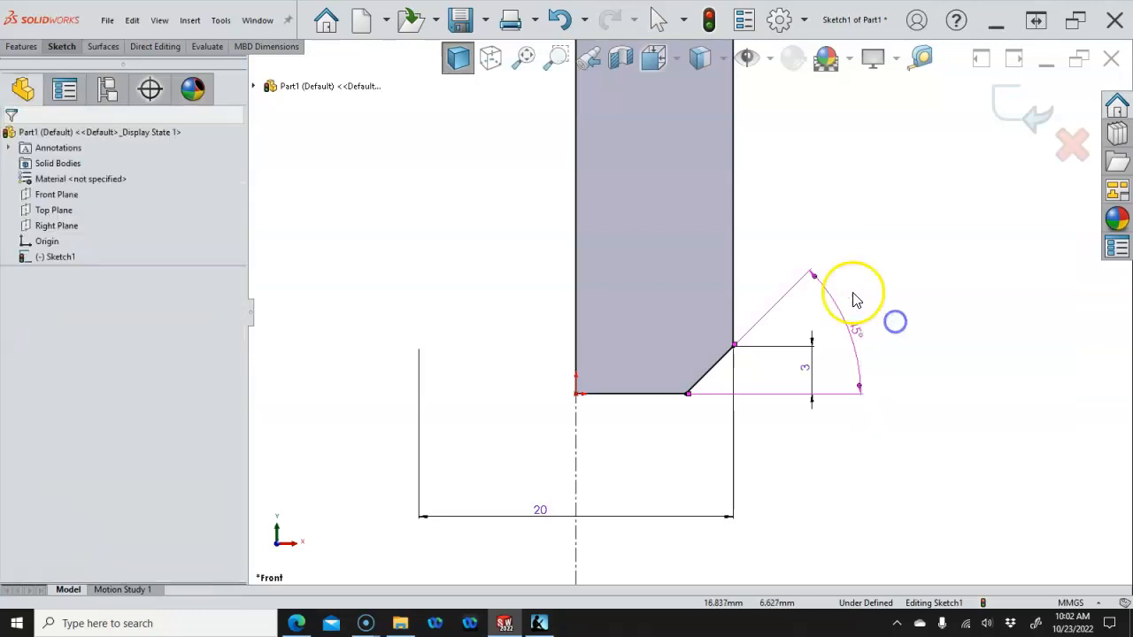
Make the outer vertical line between the two grooves collinear with the lower shank's outer line
scroll(800, 280, "up", 3)
scroll(761, 249, "down", 1)
scroll(725, 202, "up", 2)
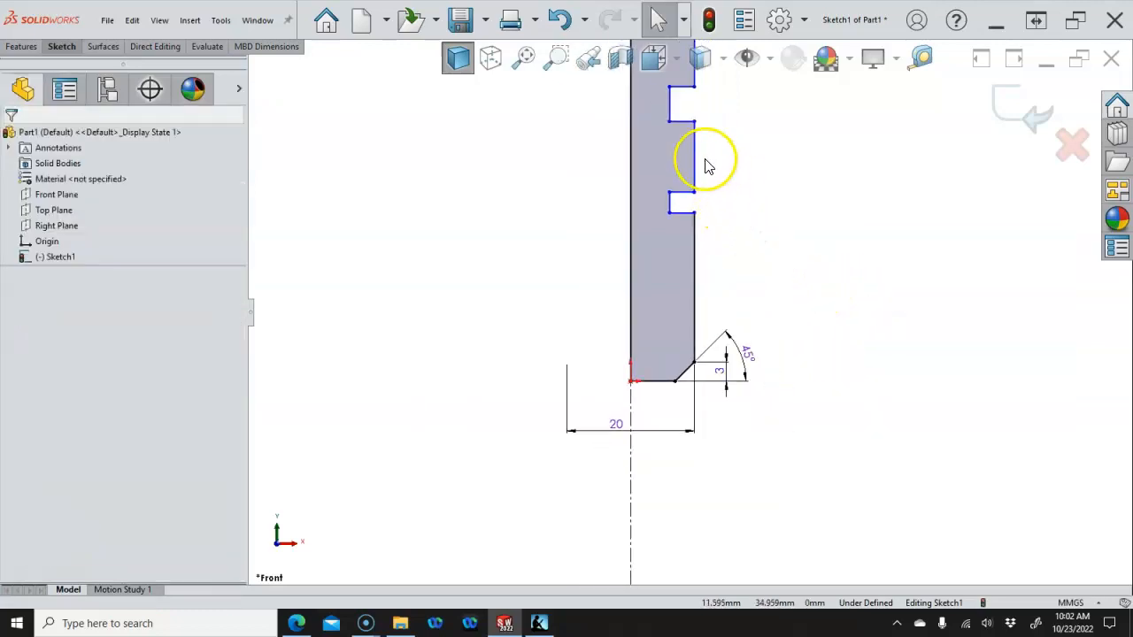
scroll(706, 164, "down", 2)
left_click(694, 277)
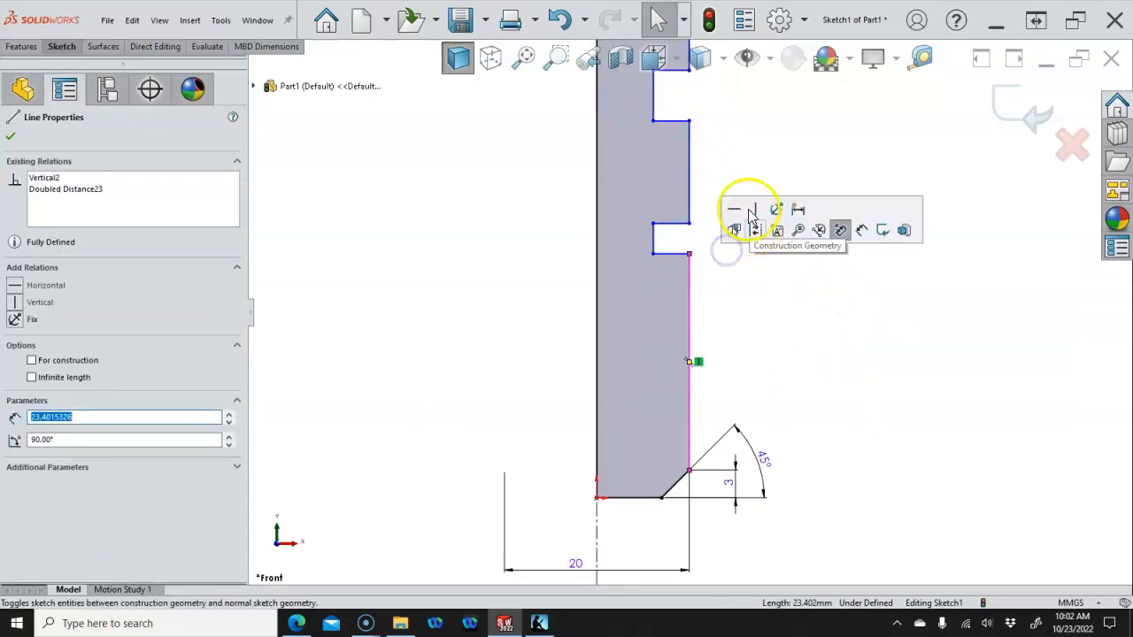
left_click(692, 184, "ctrl")
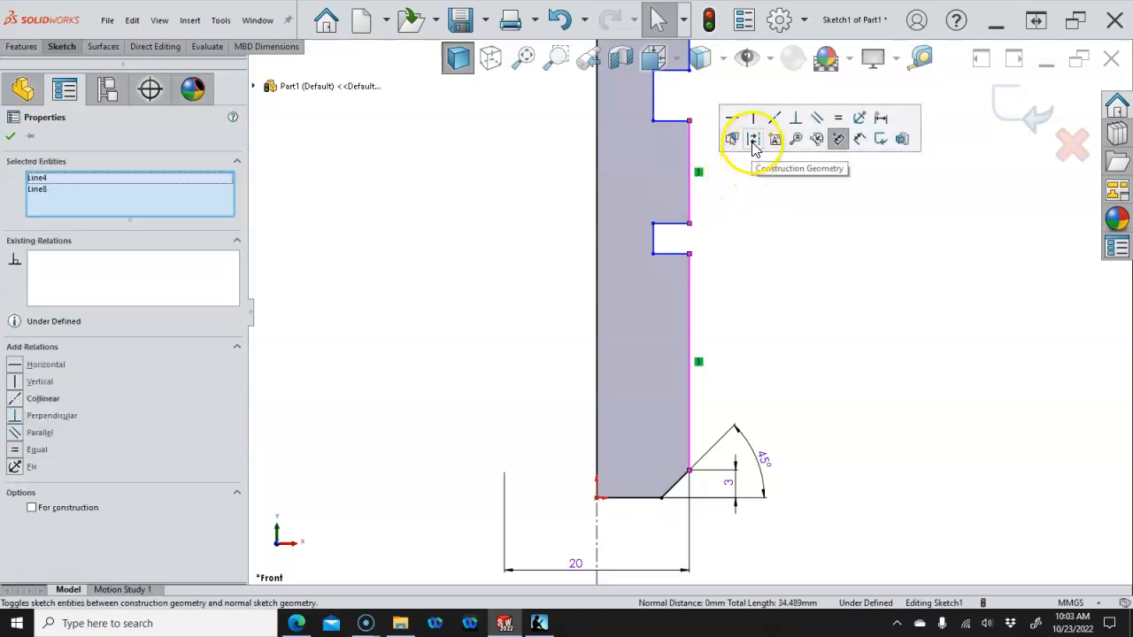
left_click(774, 118)
left_click(765, 196)
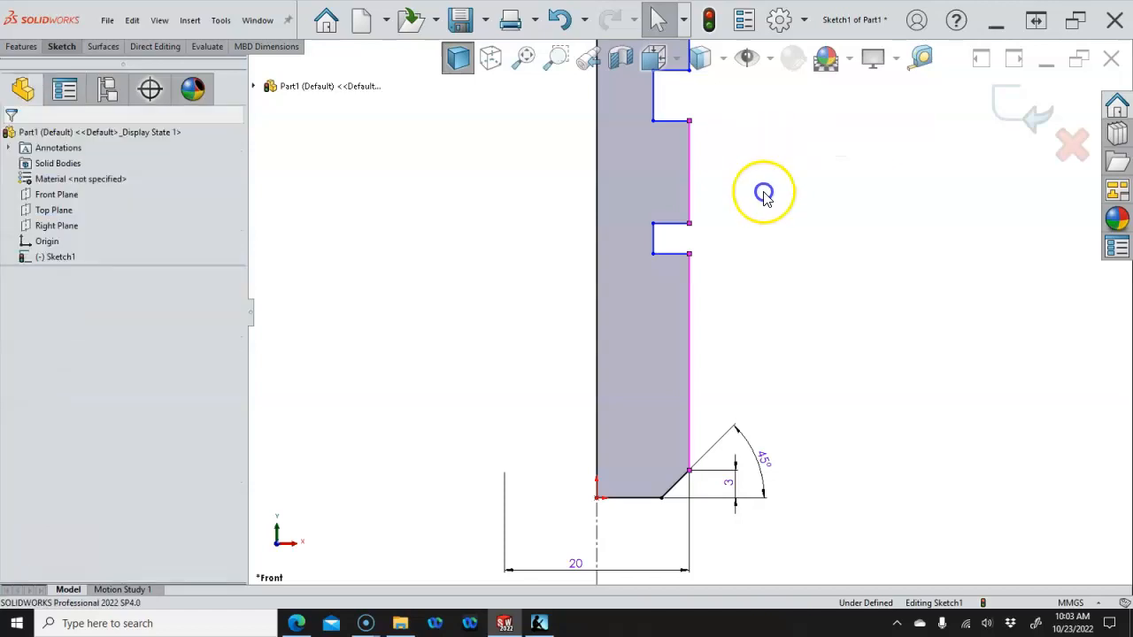
Make the outer vertical line above the upper groove collinear with the lower shank's outer line
scroll(734, 178, "up", 3)
scroll(732, 177, "down", 2)
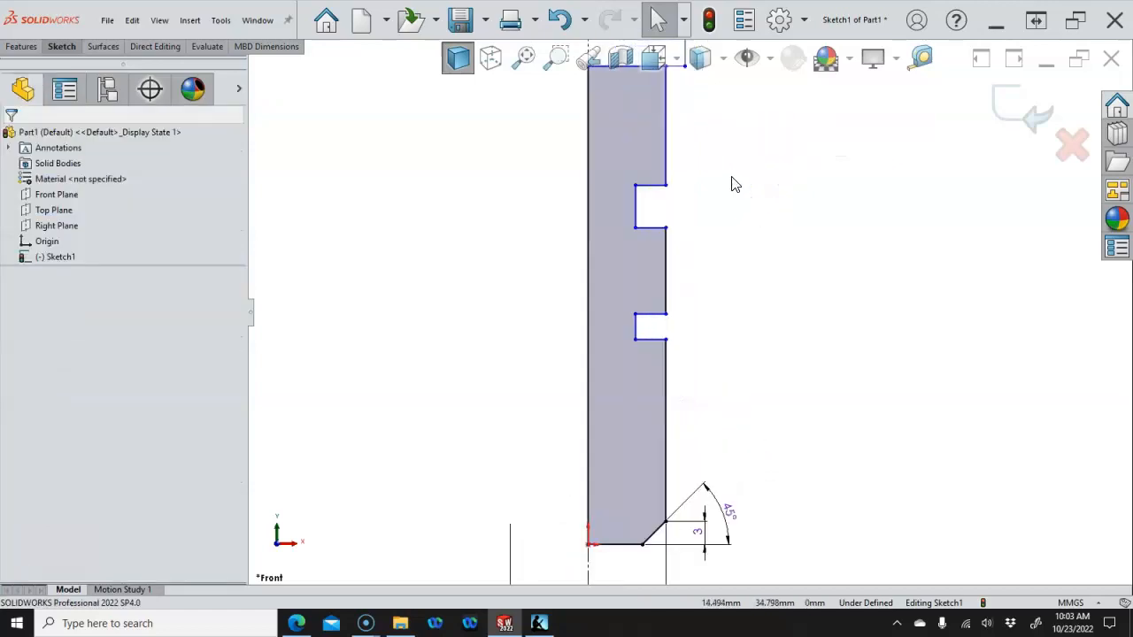
left_click(666, 168)
left_click(665, 406, "ctrl")
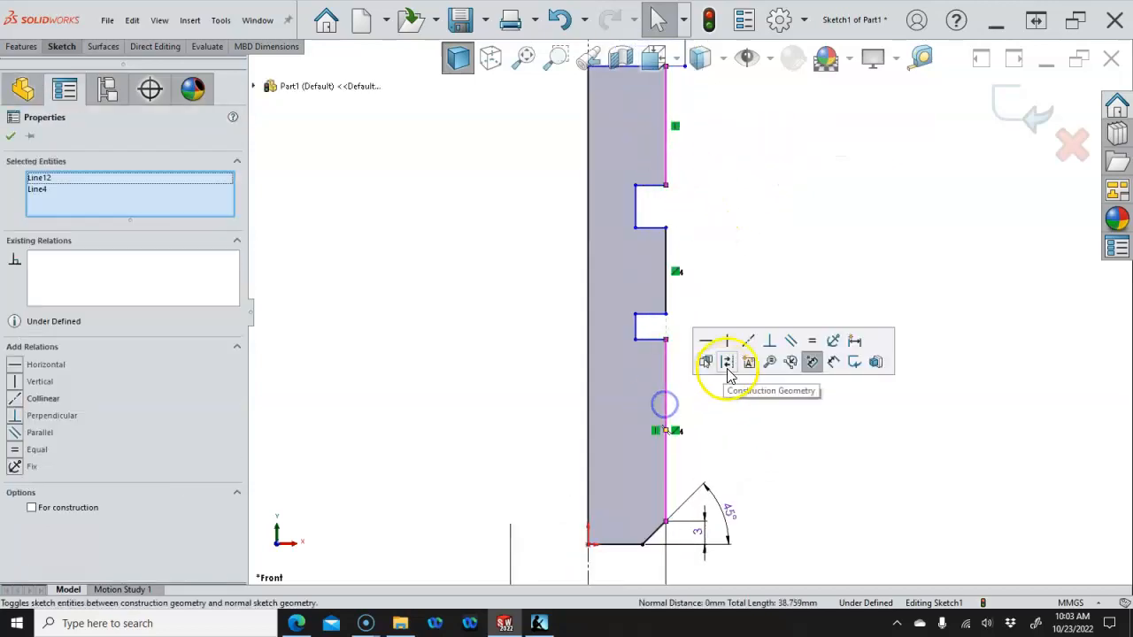
left_click(751, 340)
left_click(739, 270)
Dimension the distance from the bolt's bottom edge to the lower edge of the lower groove as 23 mm
right_click(740, 269)
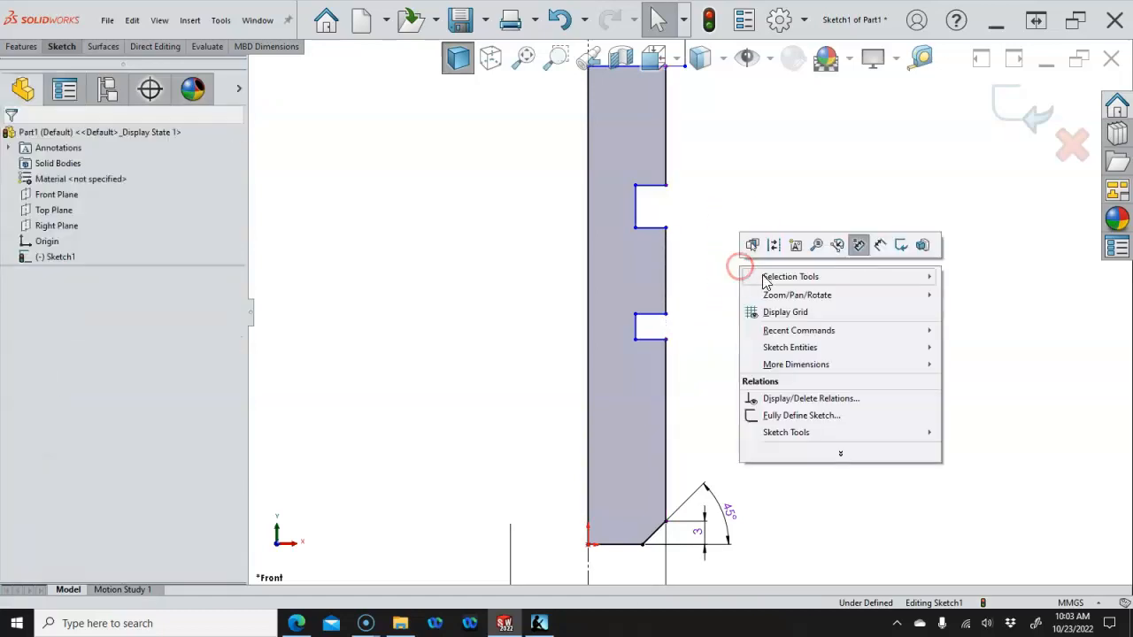
left_click(873, 242)
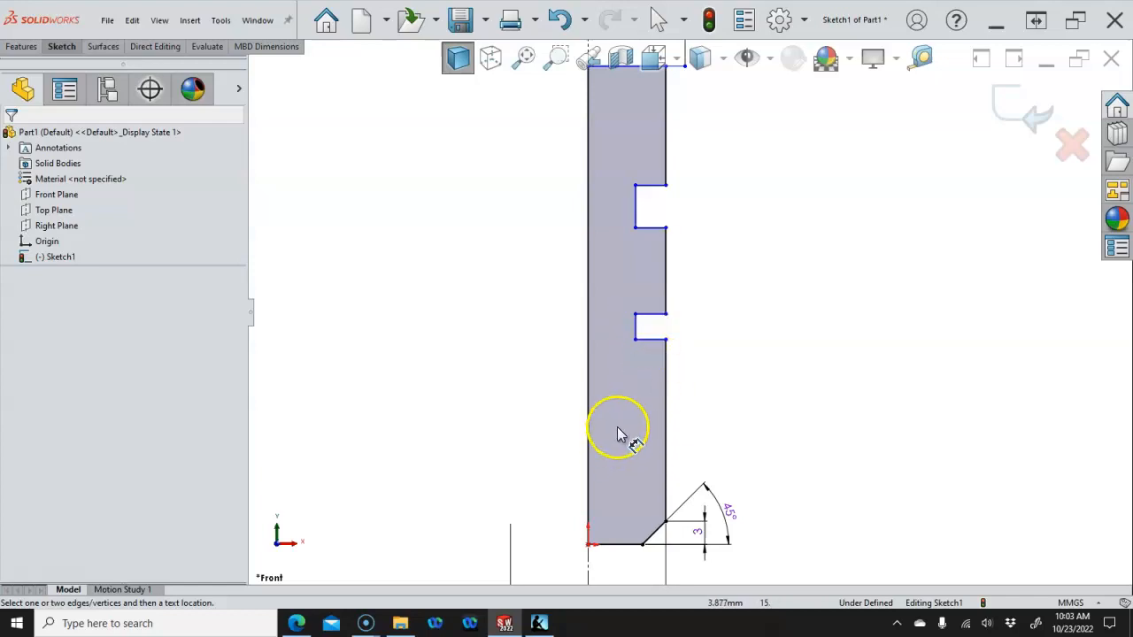
left_click(620, 545)
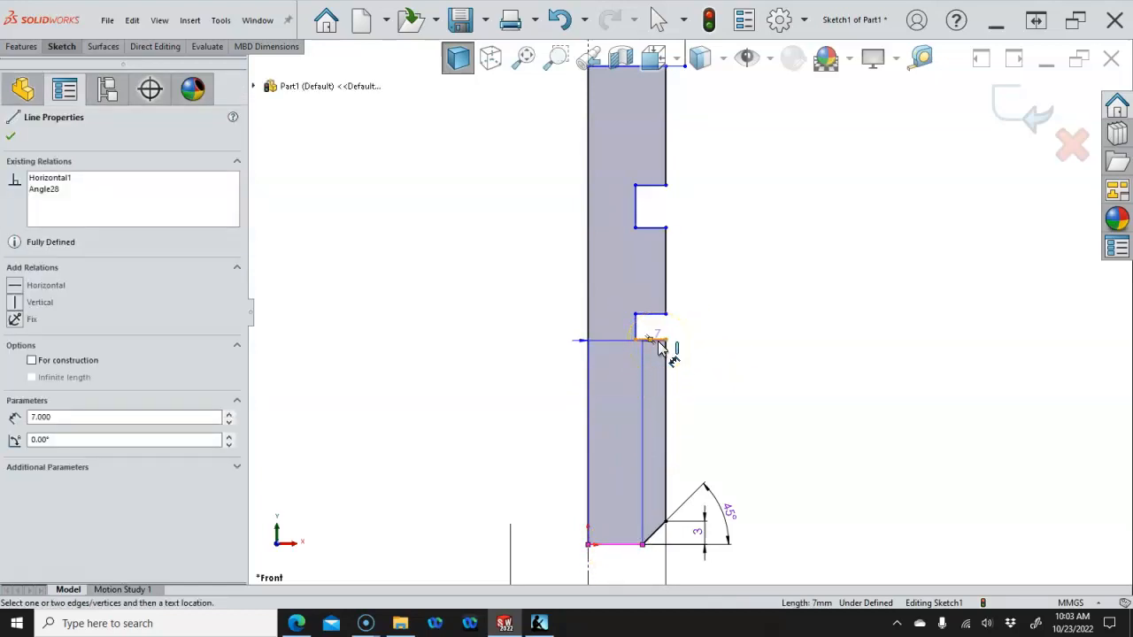
left_click(659, 345)
left_click(777, 441)
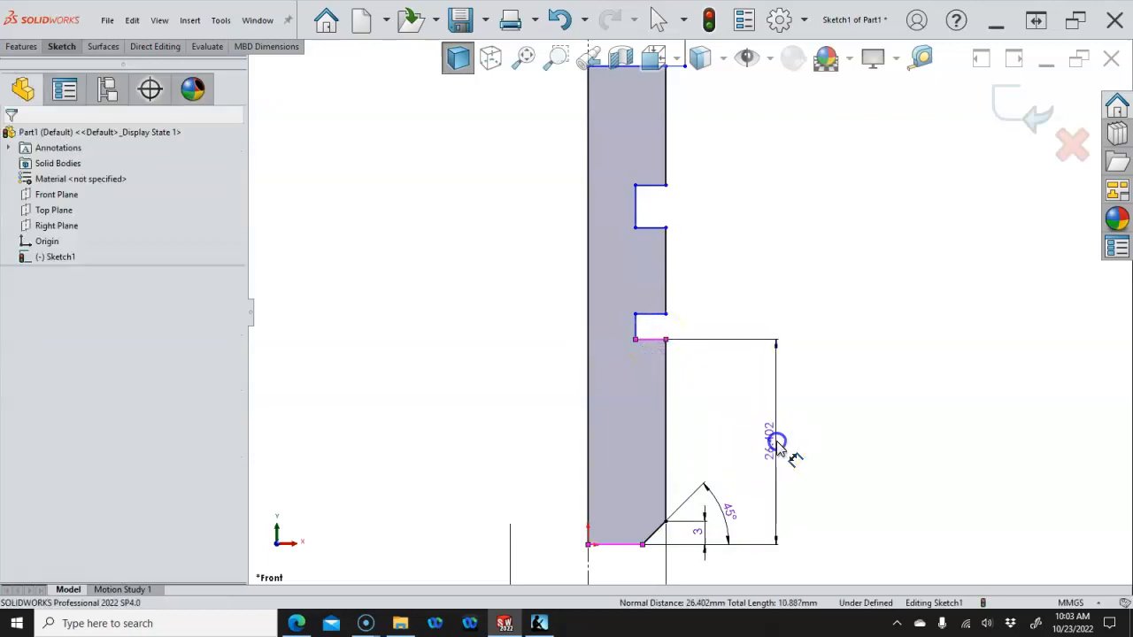
type("23")
key("Return")
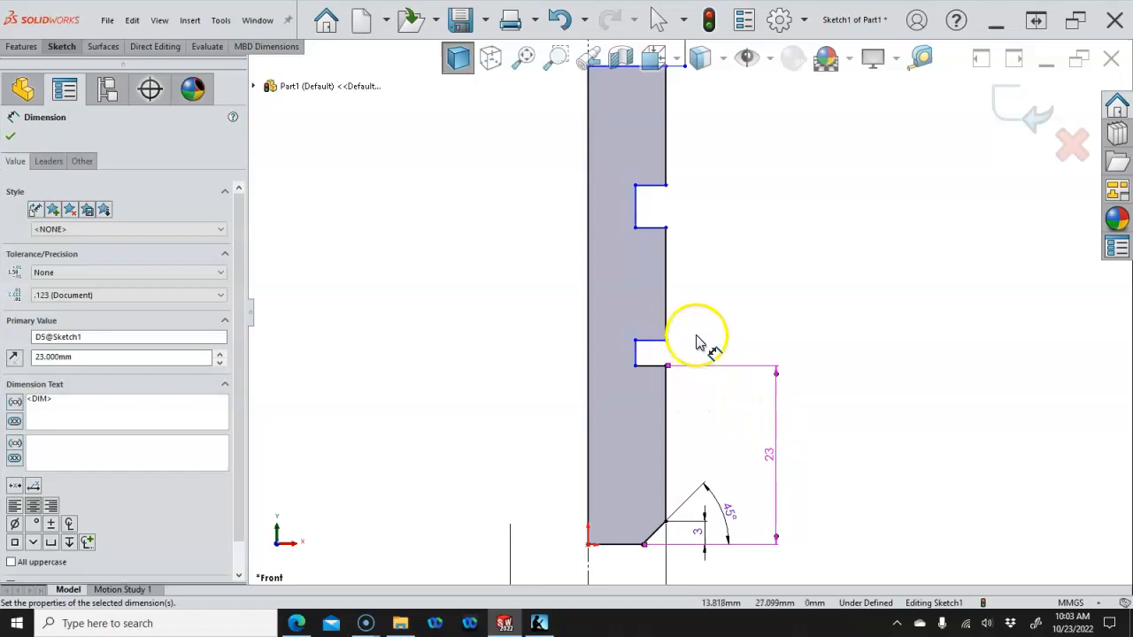
Dimension the height of the head outline's outer vertical line and set it to 5 mm
scroll(693, 291, "up", 2)
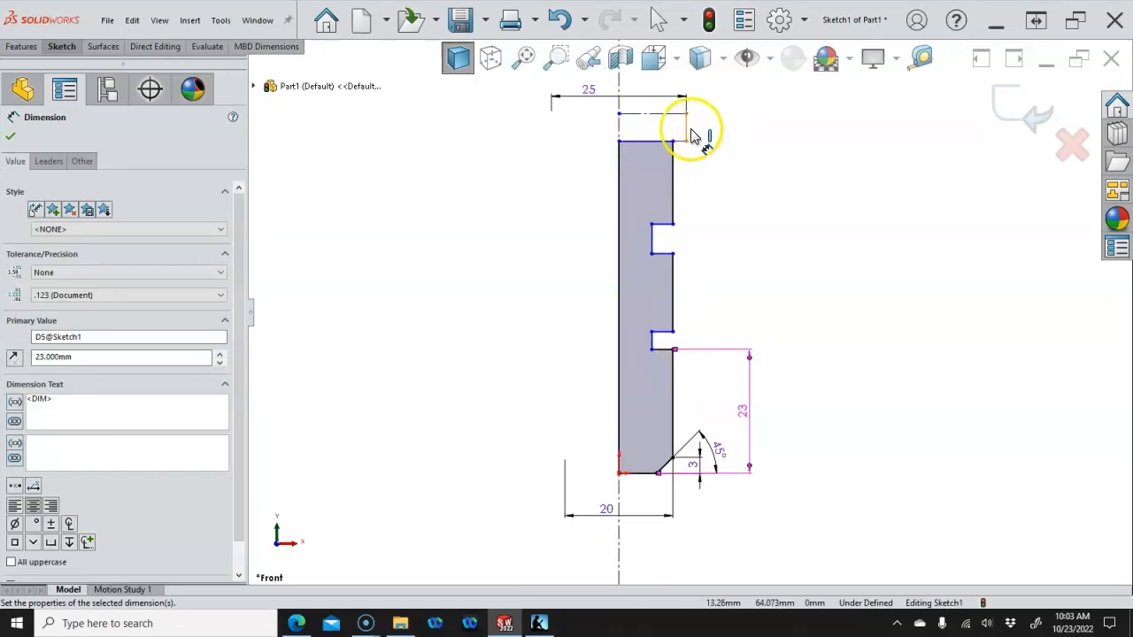
left_click(687, 128)
left_click(782, 137)
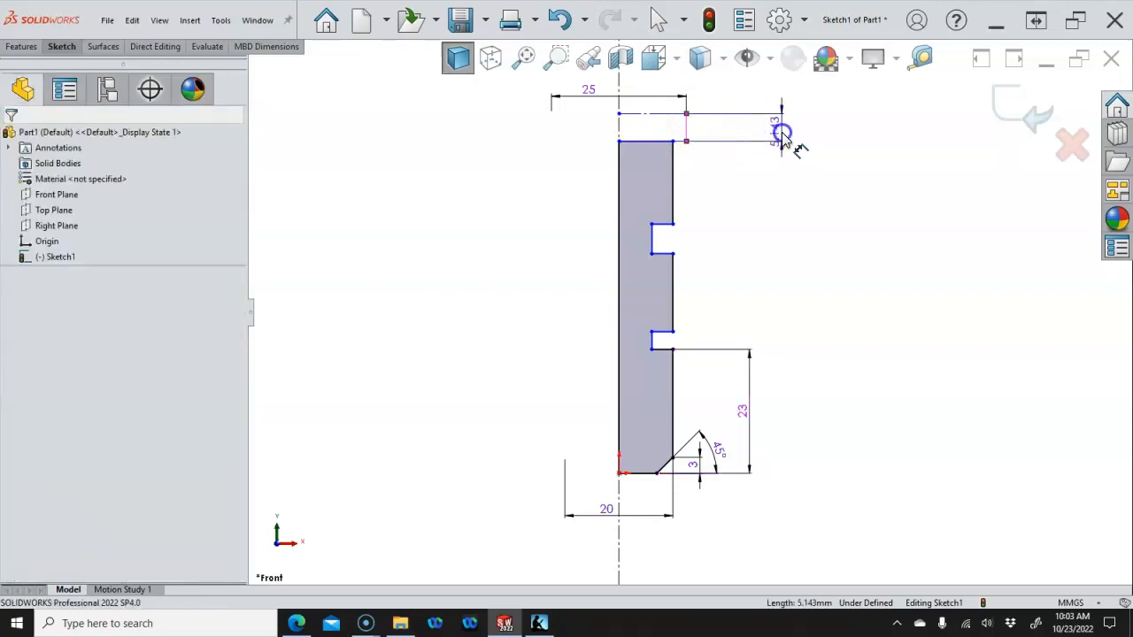
type("8")
key("Return")
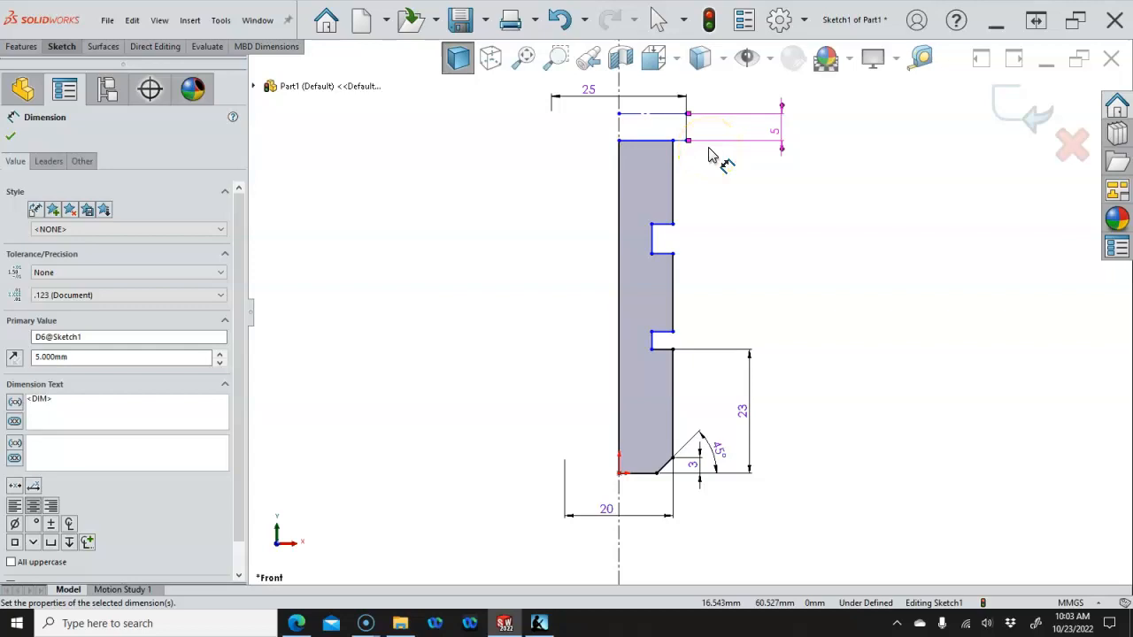
Dimension the distance from the head outline's top construction line to the upper edge of the upper groove as 25 mm
left_click(635, 121)
left_click(663, 223)
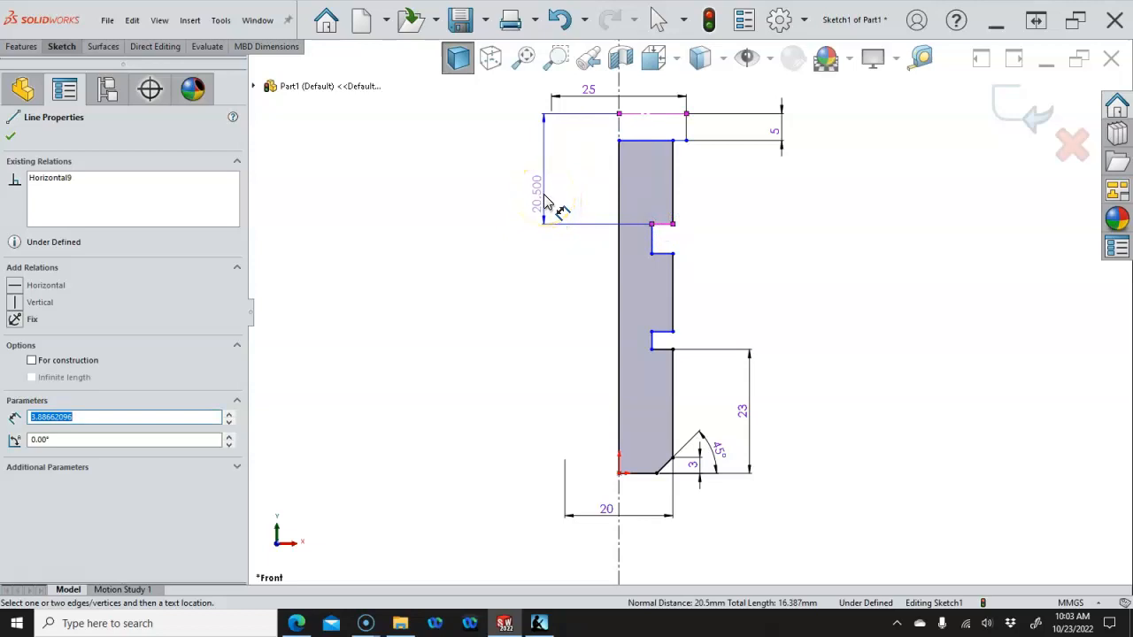
left_click(546, 202)
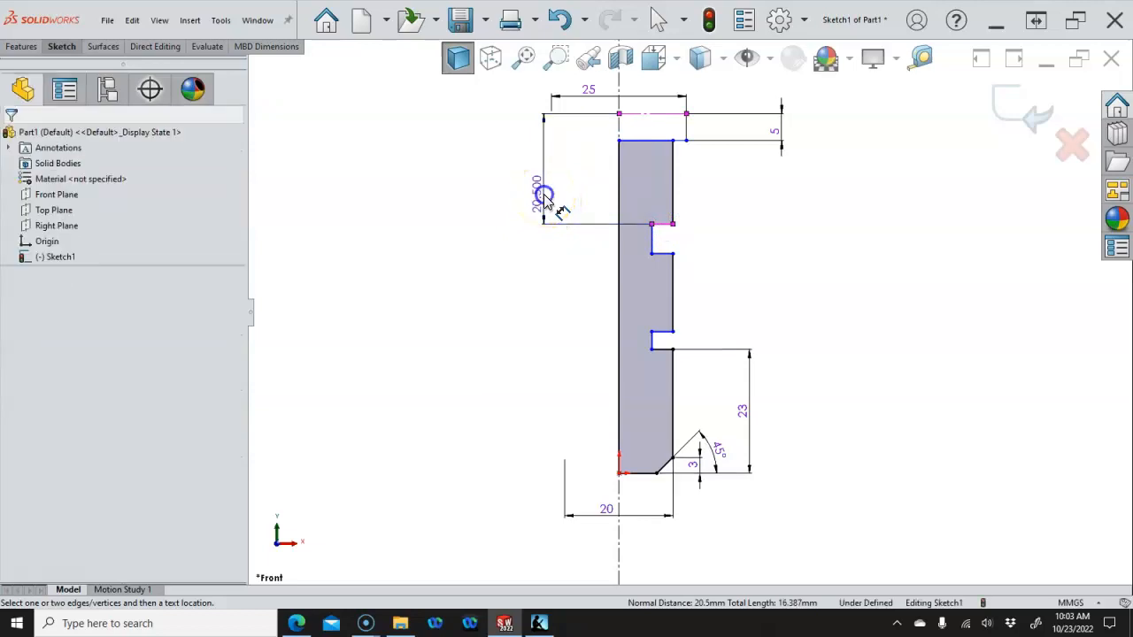
type("21")
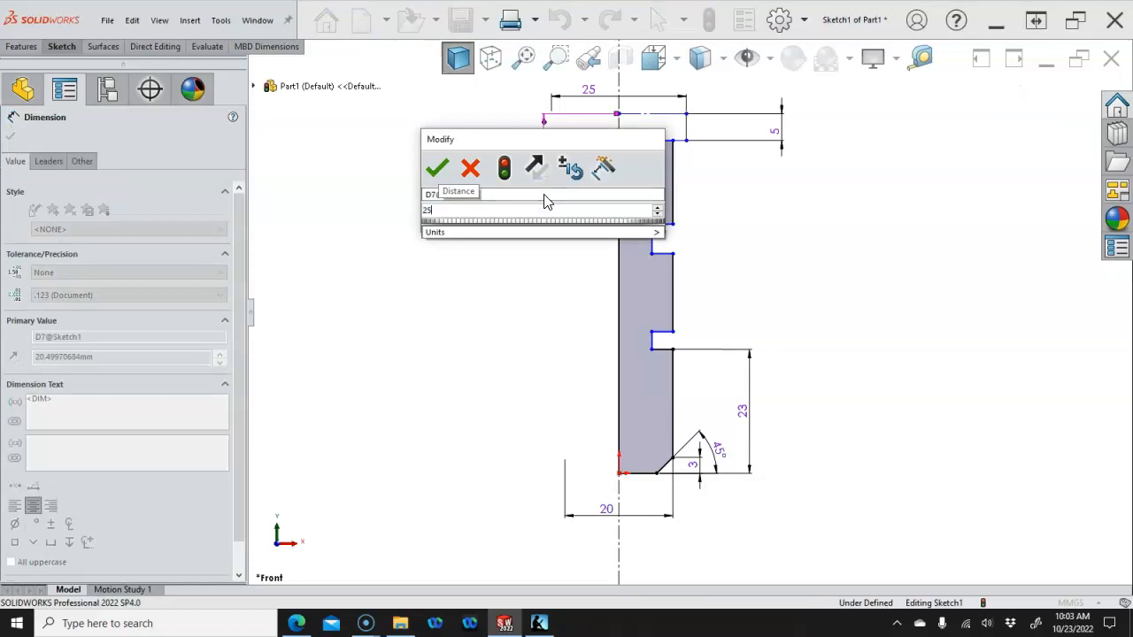
key("Return")
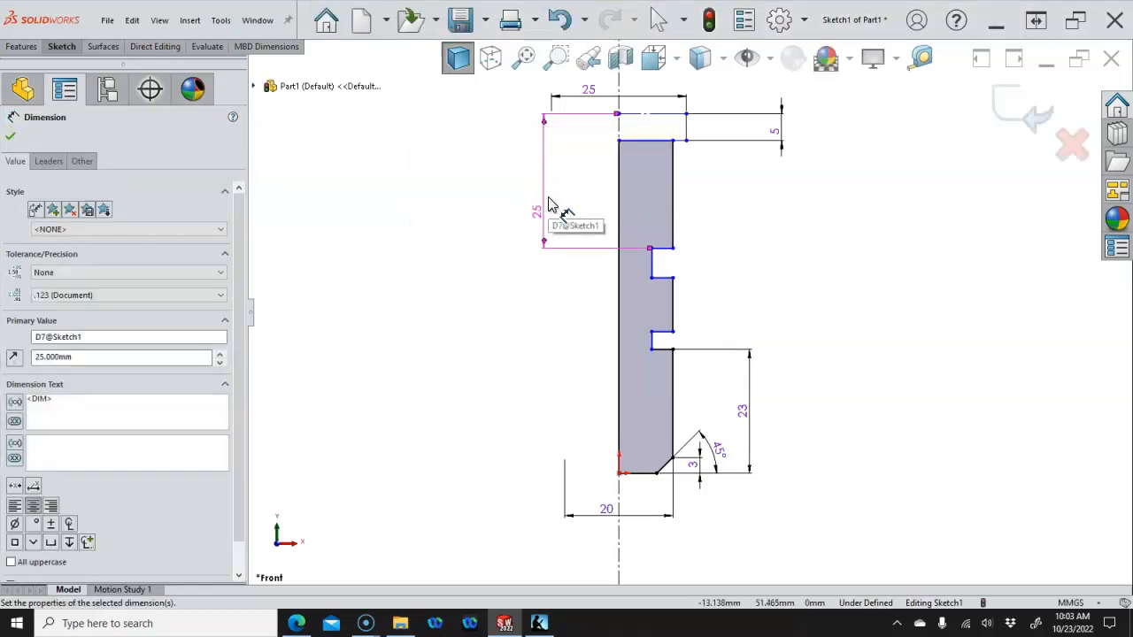
Dimension the height of the upper groove's inner vertical line as 5 mm
left_click(645, 264)
left_click_drag(649, 268, 527, 270)
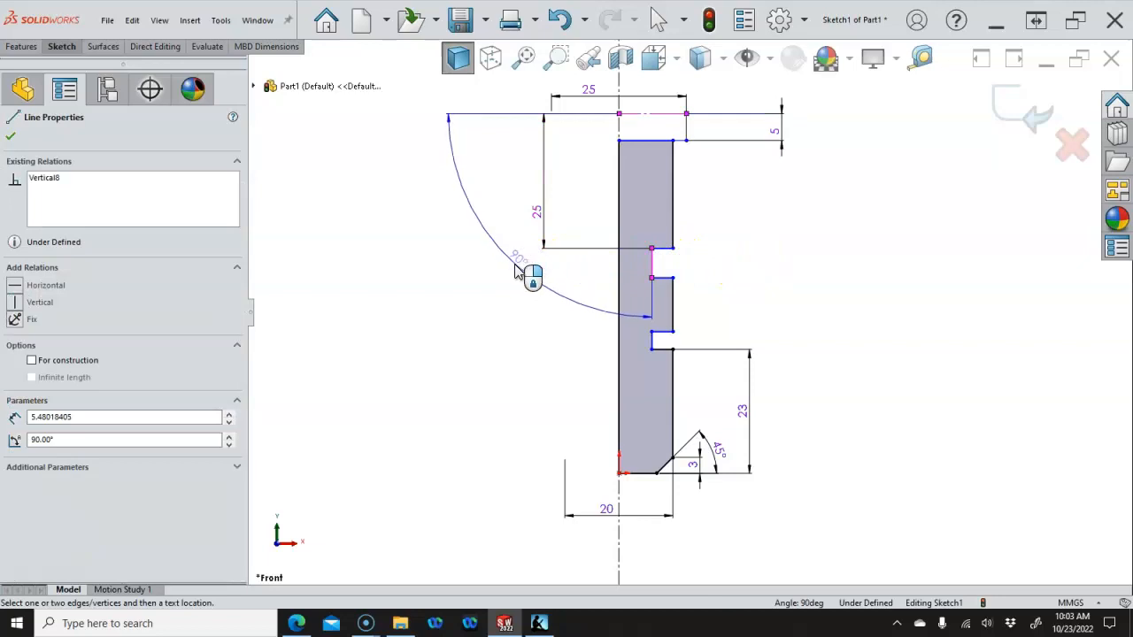
key("Escape")
left_click(652, 264)
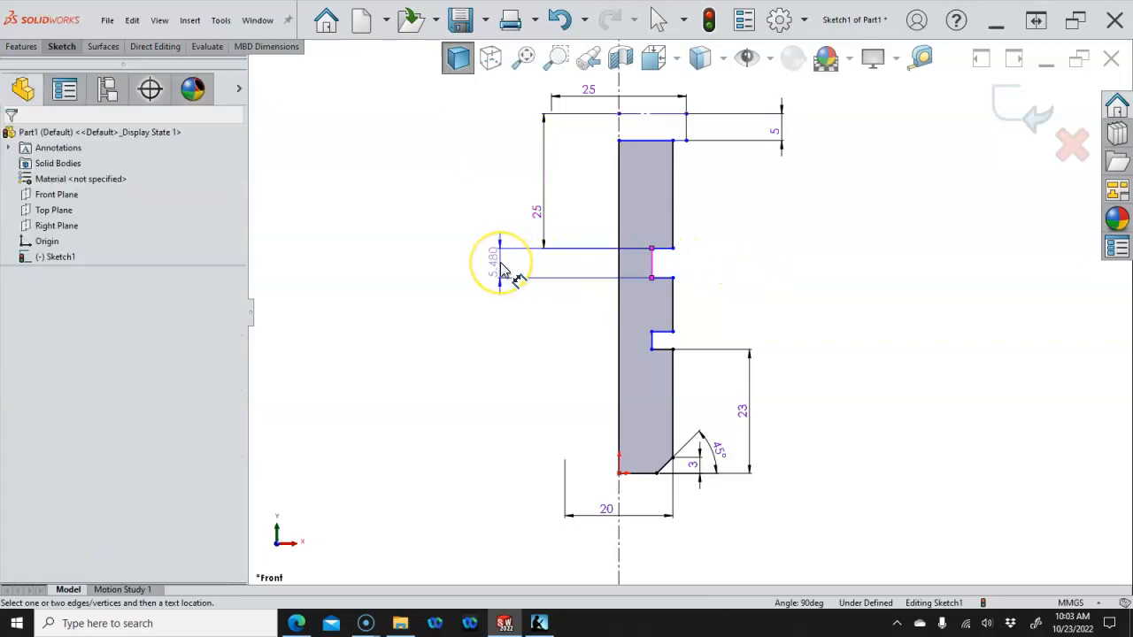
left_click(502, 270)
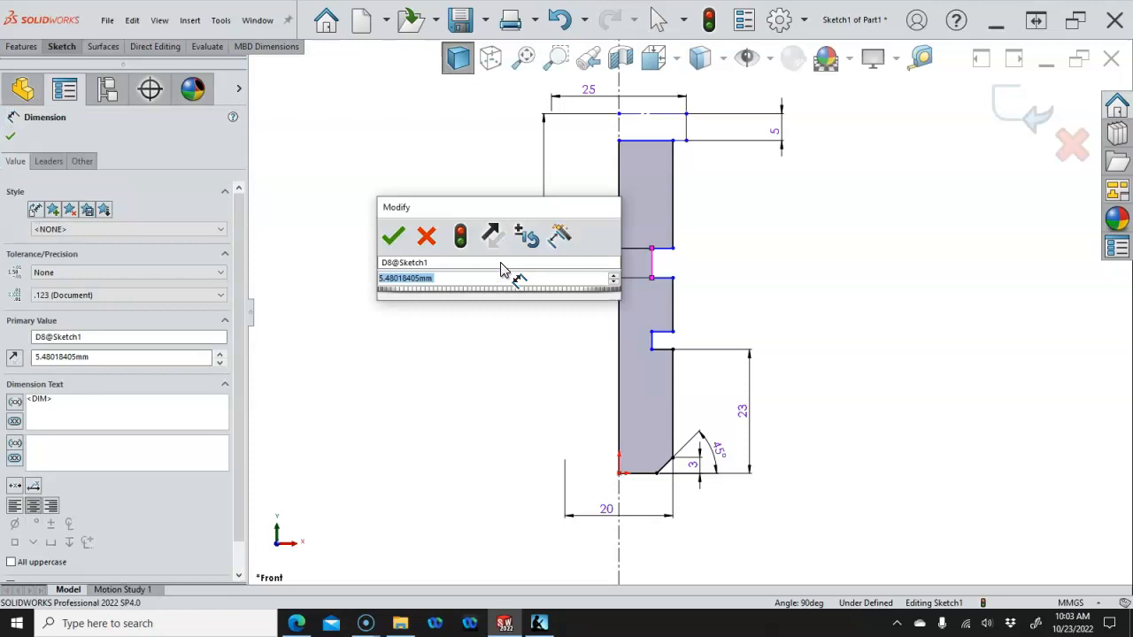
key("Return")
Make the inner vertical lines of the upper and lower grooves collinear and equal in length
right_click(502, 265)
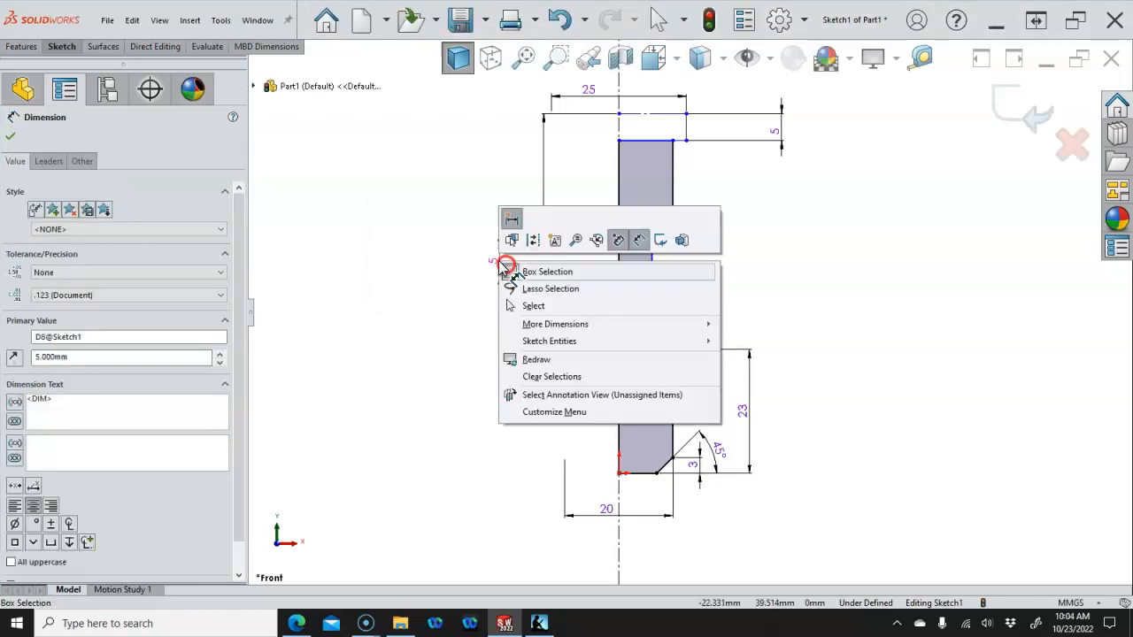
left_click(535, 304)
left_click(652, 260)
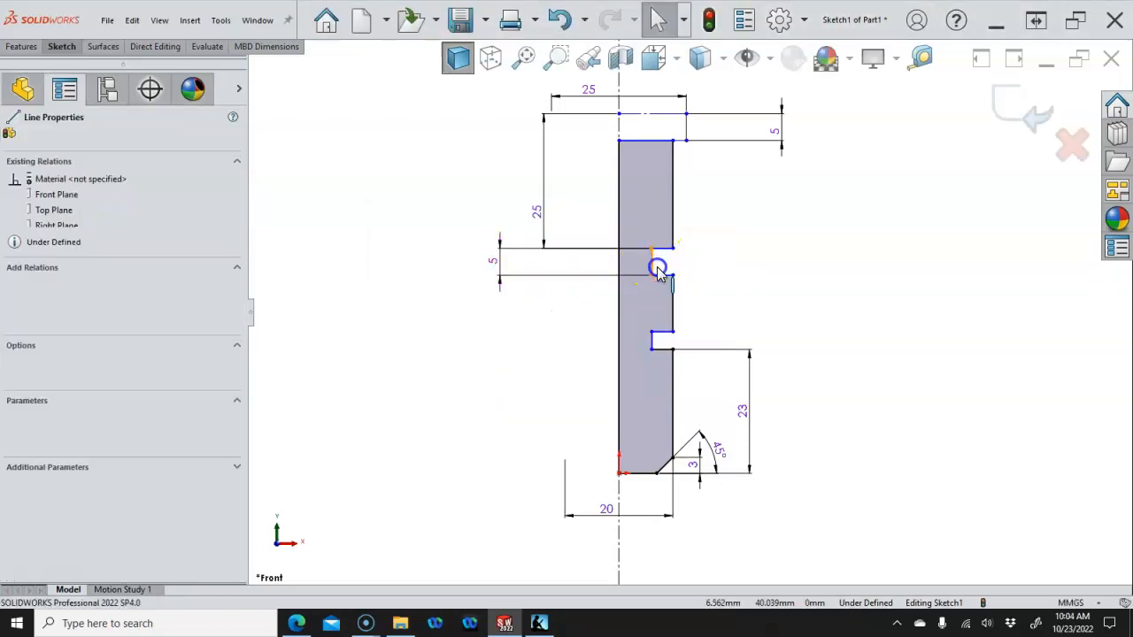
left_click(652, 340, "ctrl")
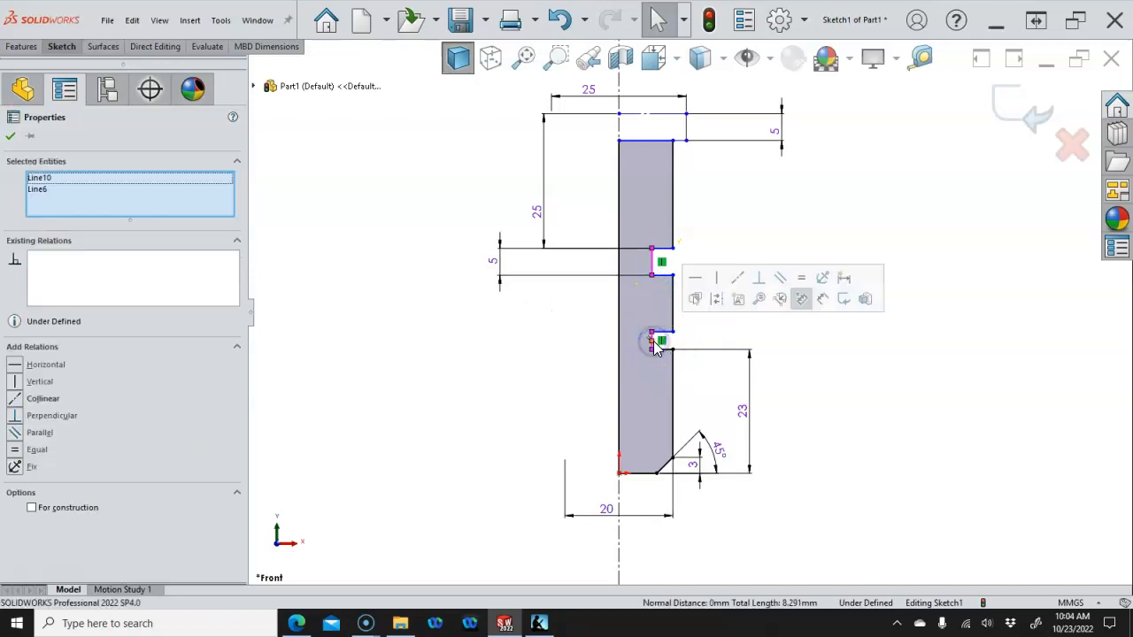
left_click(738, 279)
left_click(799, 280)
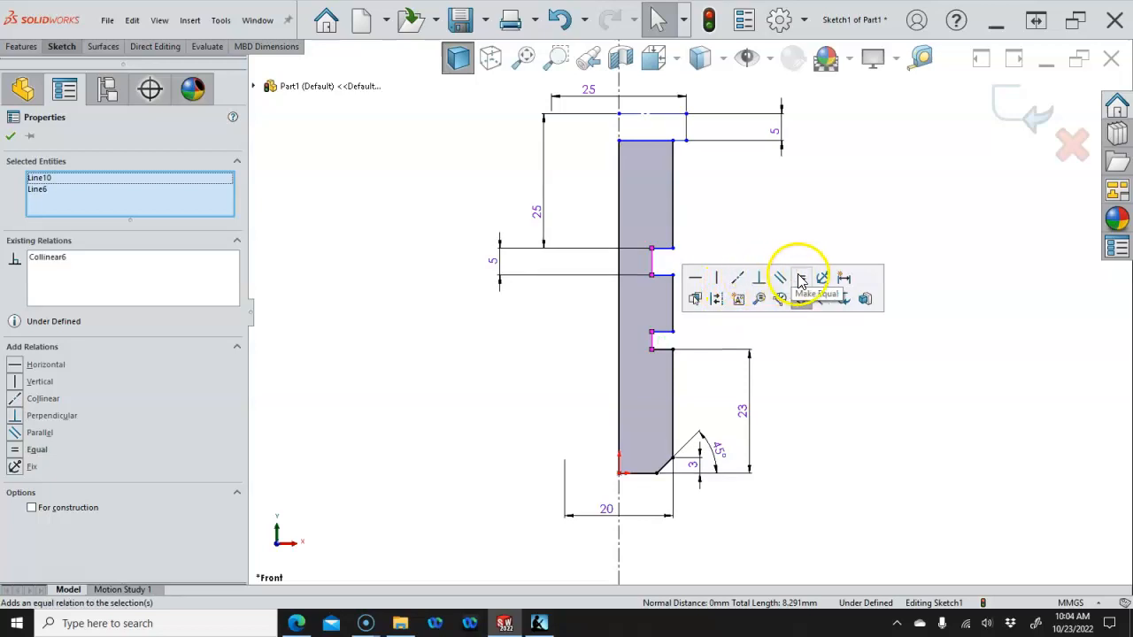
left_click(777, 220)
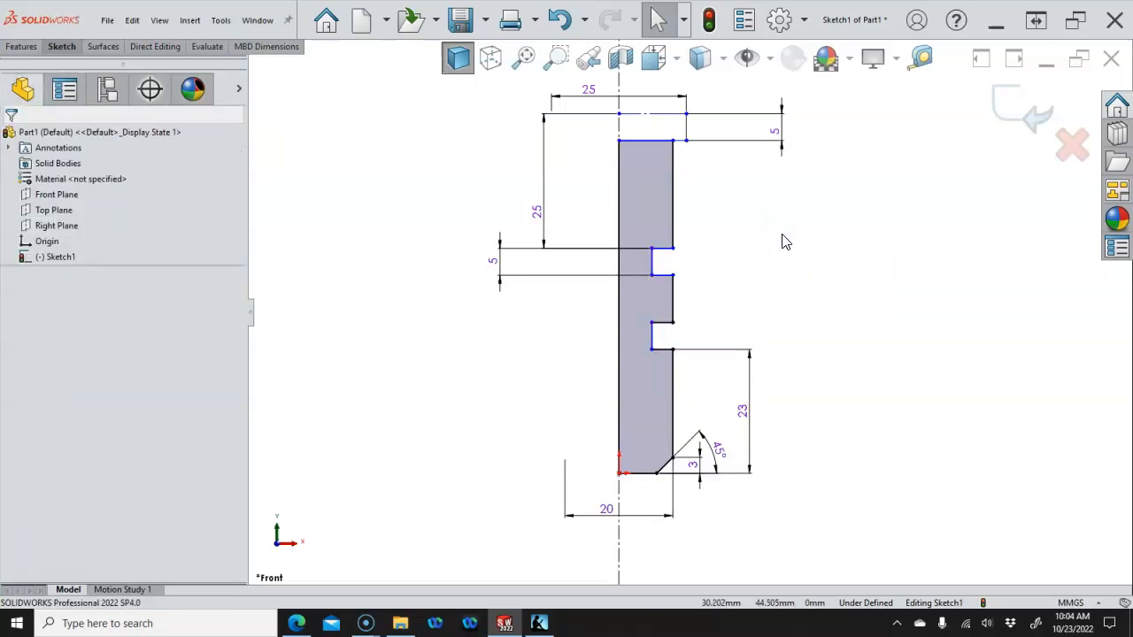
Add a 15 mm diameter dimension from the lower groove's inner vertical line across the vertical centerline
right_click(784, 240)
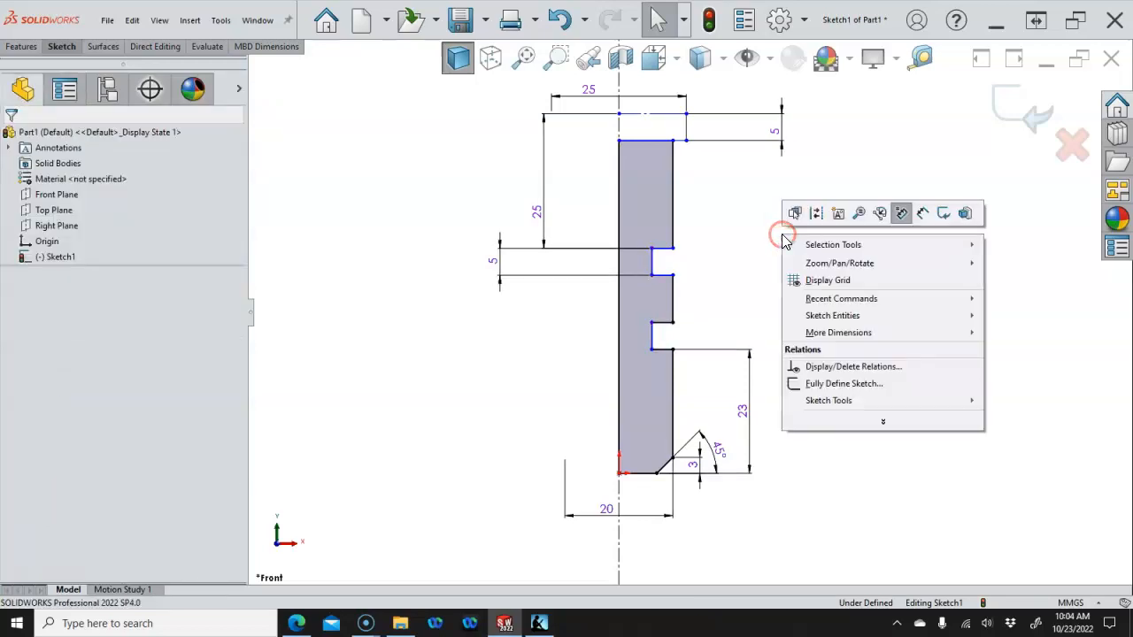
left_click(927, 212)
left_click(657, 348)
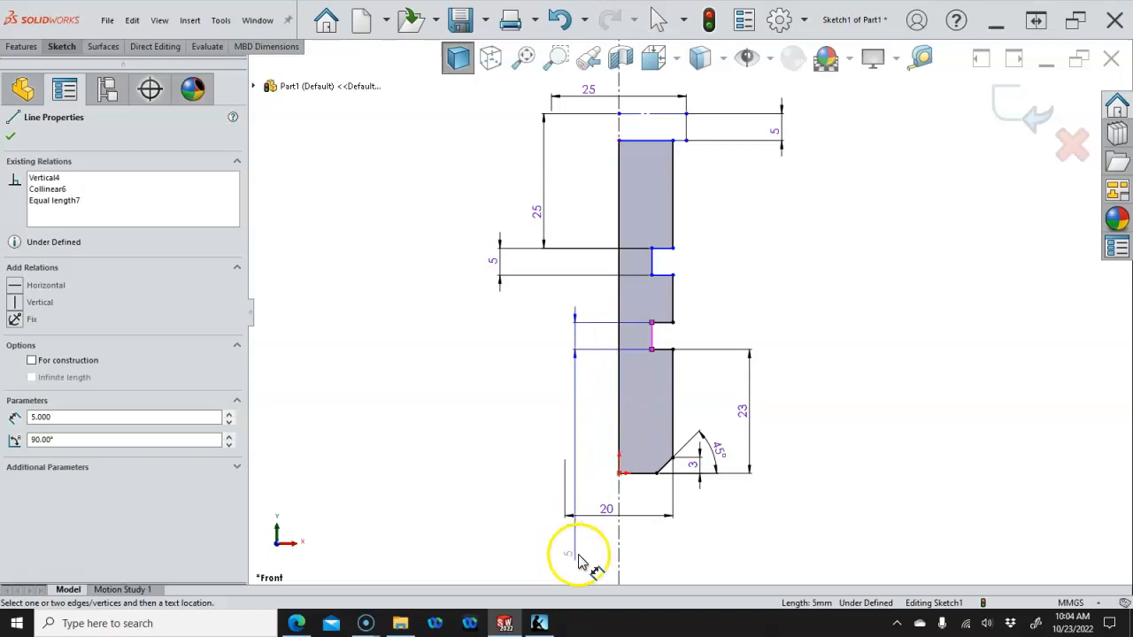
left_click(619, 542)
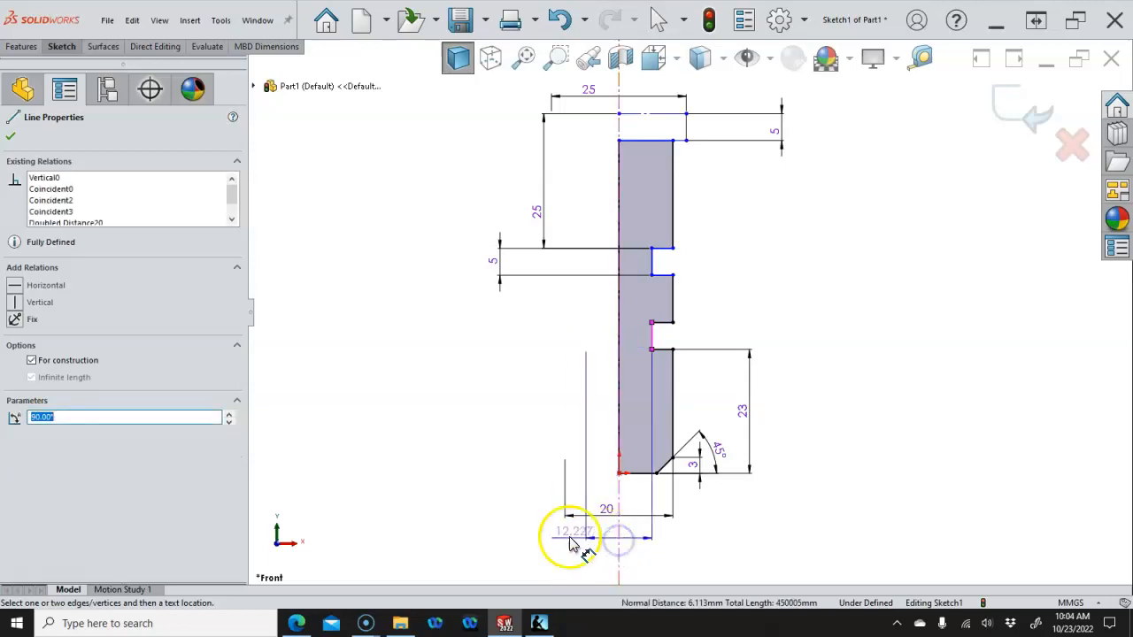
left_click(505, 549)
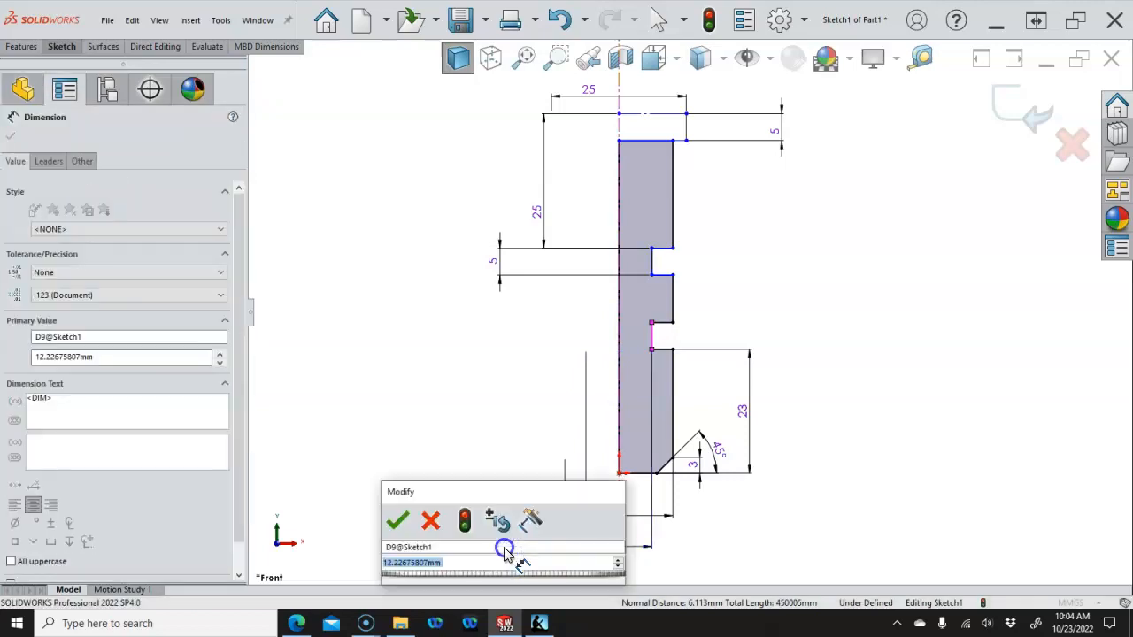
type("15")
key("Return")
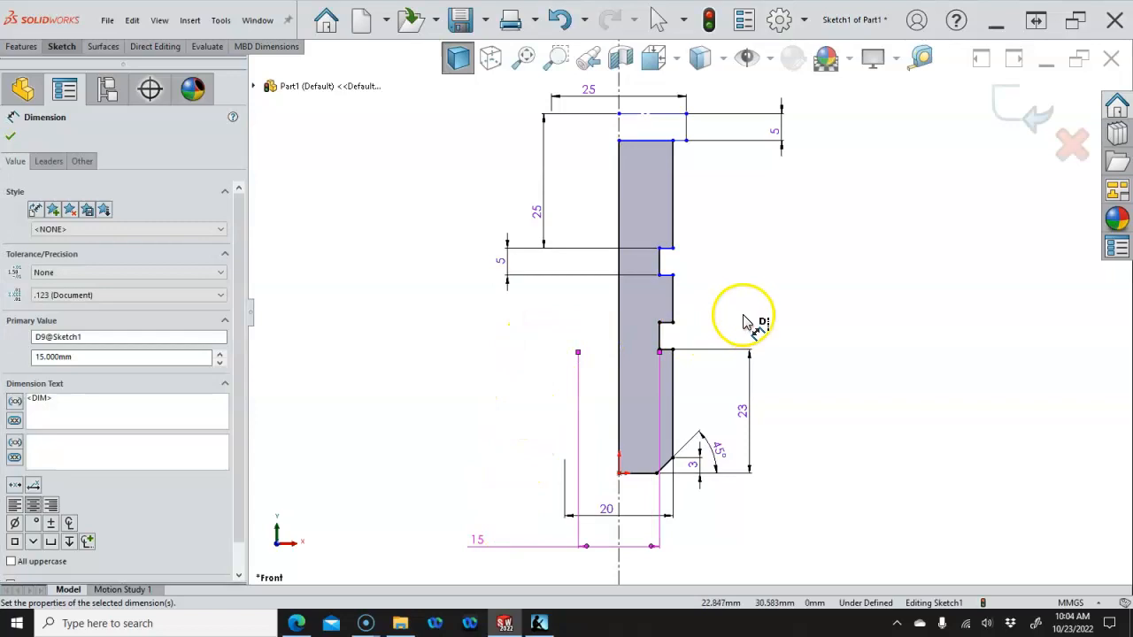
Shift the upper groove's corner slightly upward to test the profile's remaining freedom of movement
right_click(722, 263)
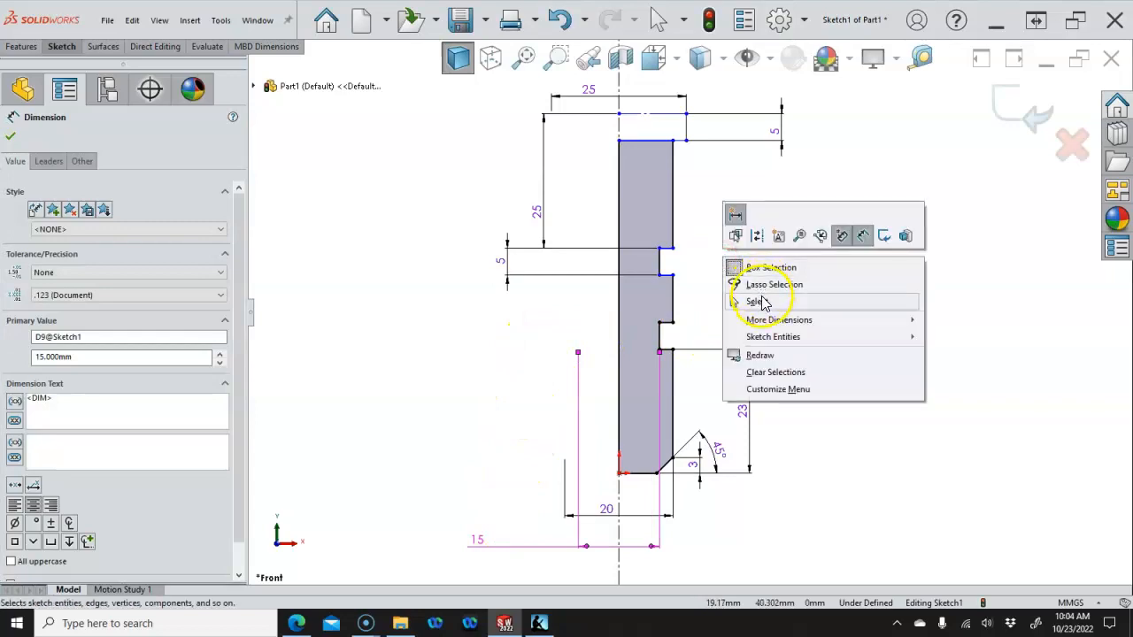
left_click(733, 301)
mouse_move(677, 255)
left_mouse_down()
mouse_move(683, 233)
mouse_move(690, 256)
mouse_move(683, 250)
left_mouse_up()
left_click(751, 250)
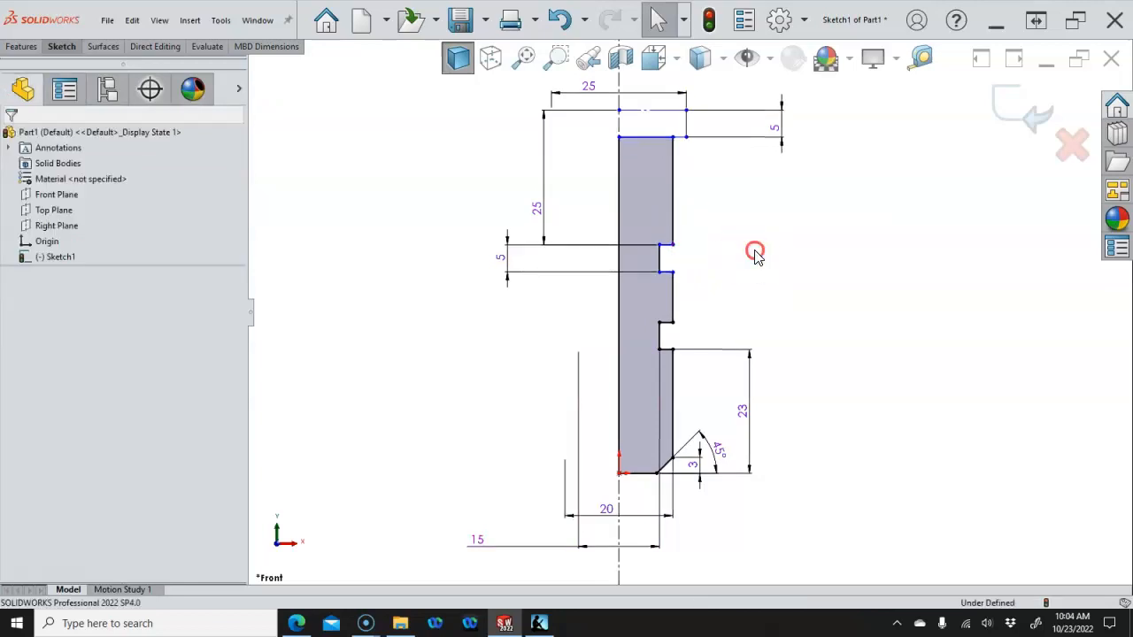
Dimension the overall height from the bolt's bottom edge to the head outline's top construction line as 73 mm
right_click(751, 251)
left_click(895, 230)
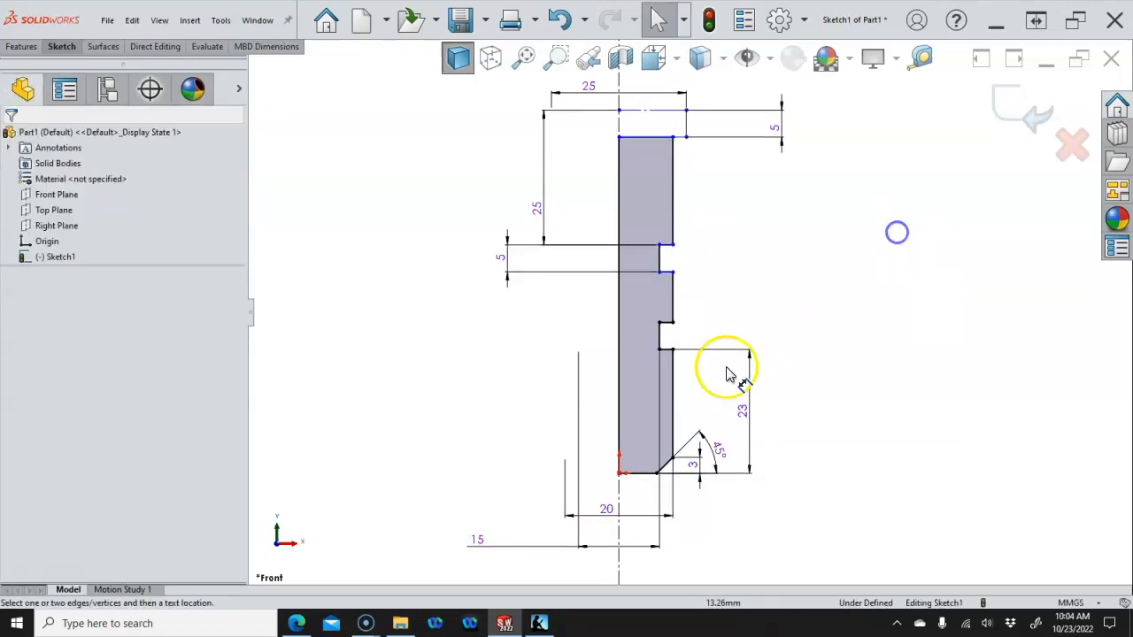
left_click(630, 471)
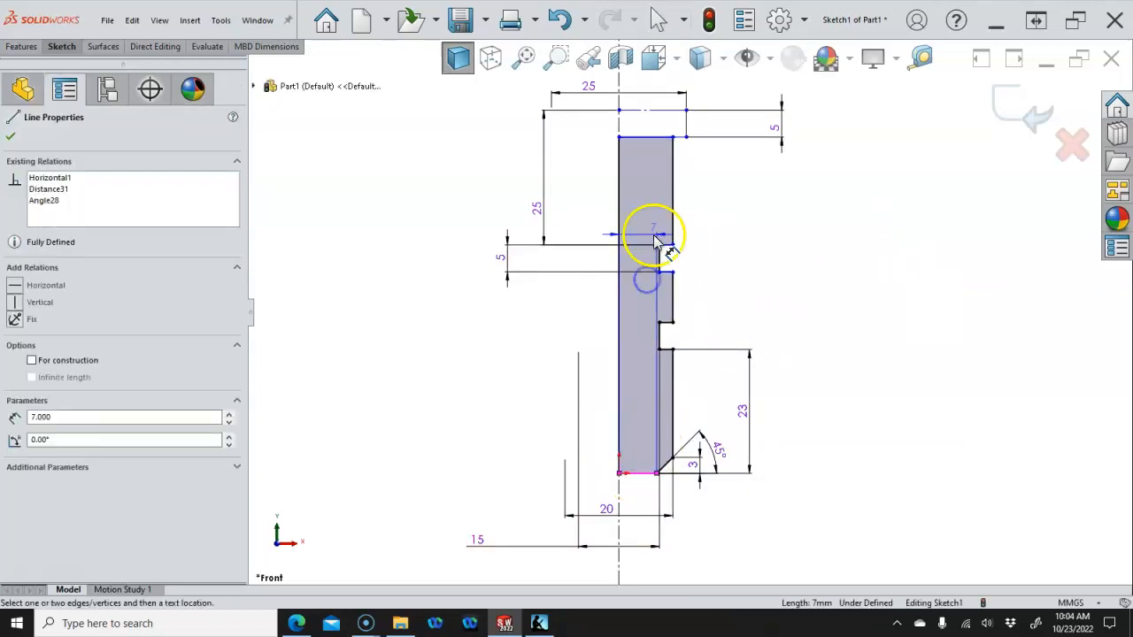
left_click(638, 112)
left_click(434, 232)
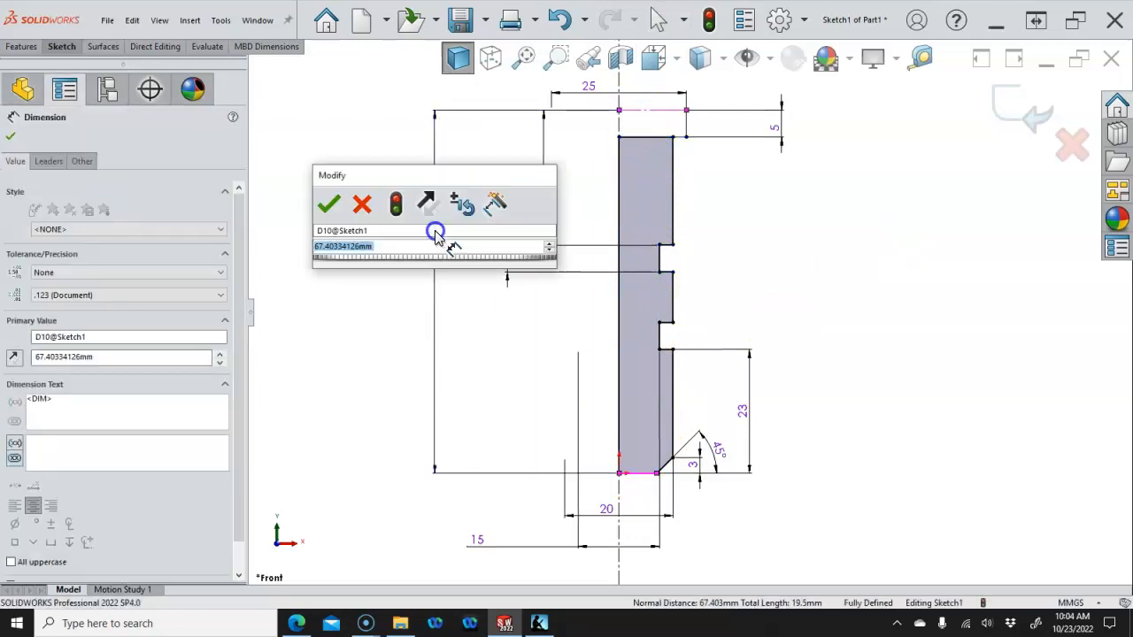
type("75")
key("Return")
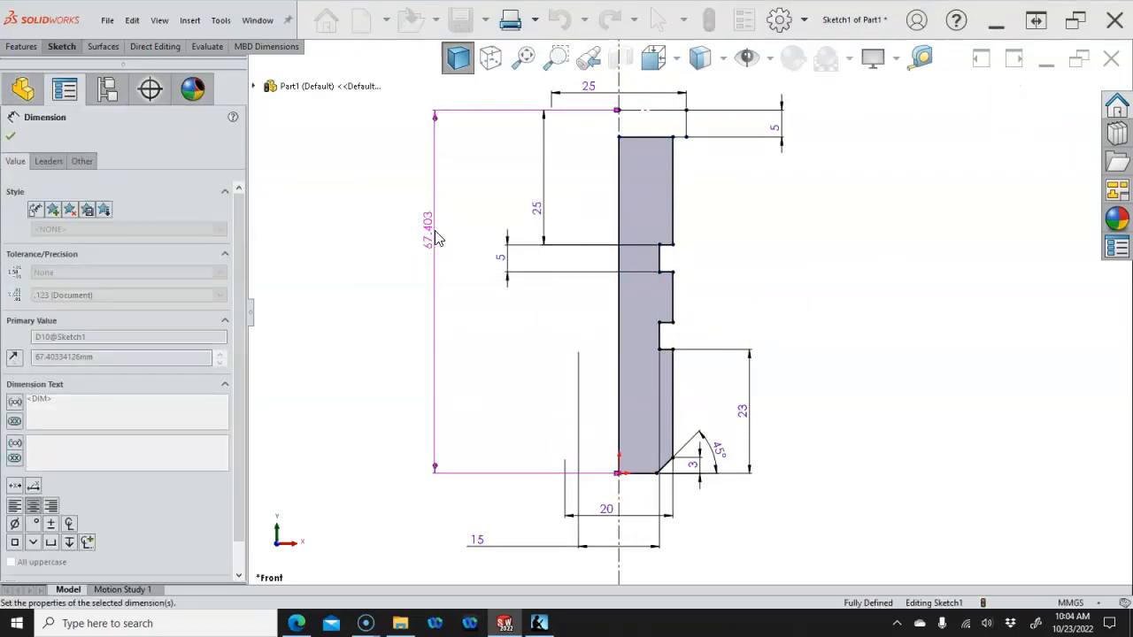
right_click(761, 202)
left_click(796, 241)
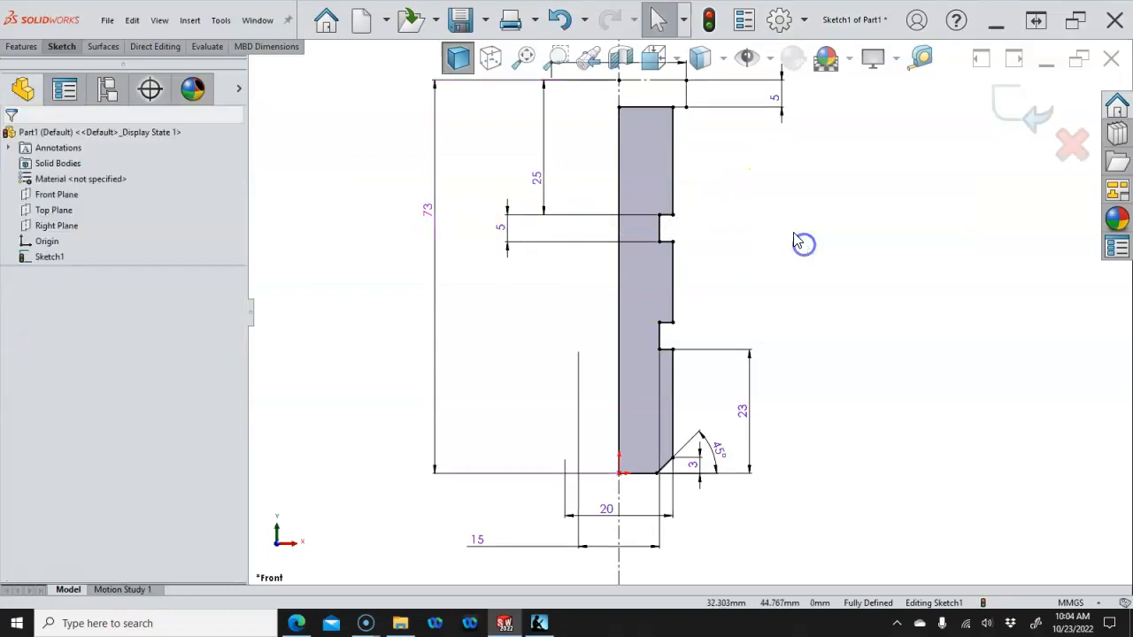
key("f")
left_click(470, 164)
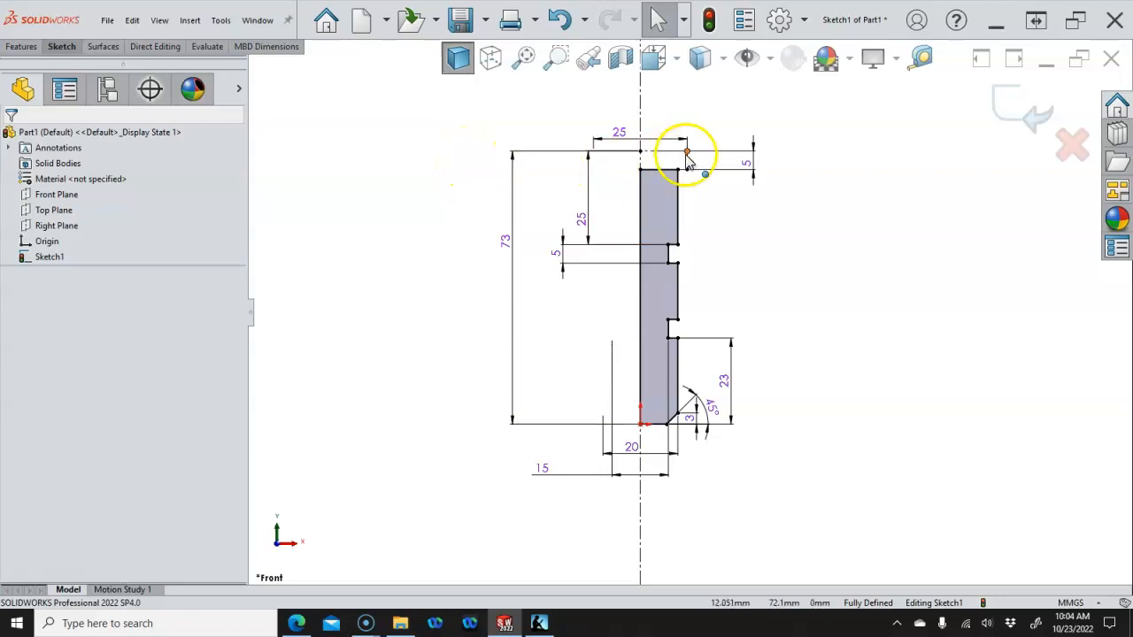
Sketch a closed right triangle outward from the head outline's upper outer corner, about 3.3 mm along its horizontal top side, with a vertical outer side
scroll(713, 169, "down", 3)
scroll(720, 256, "down", 3)
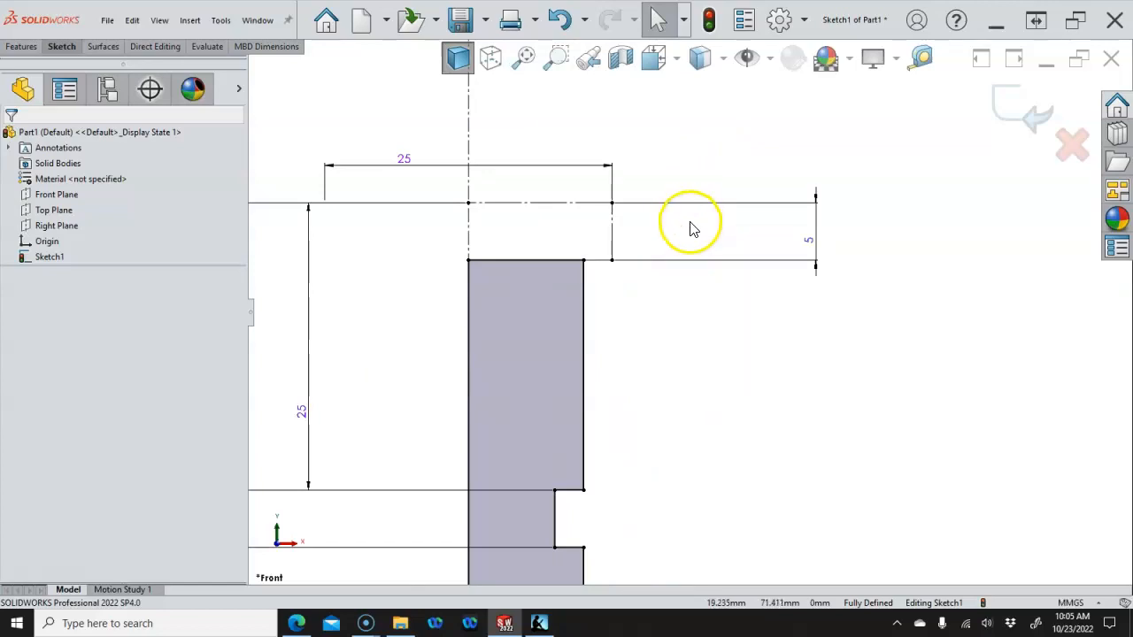
key("s")
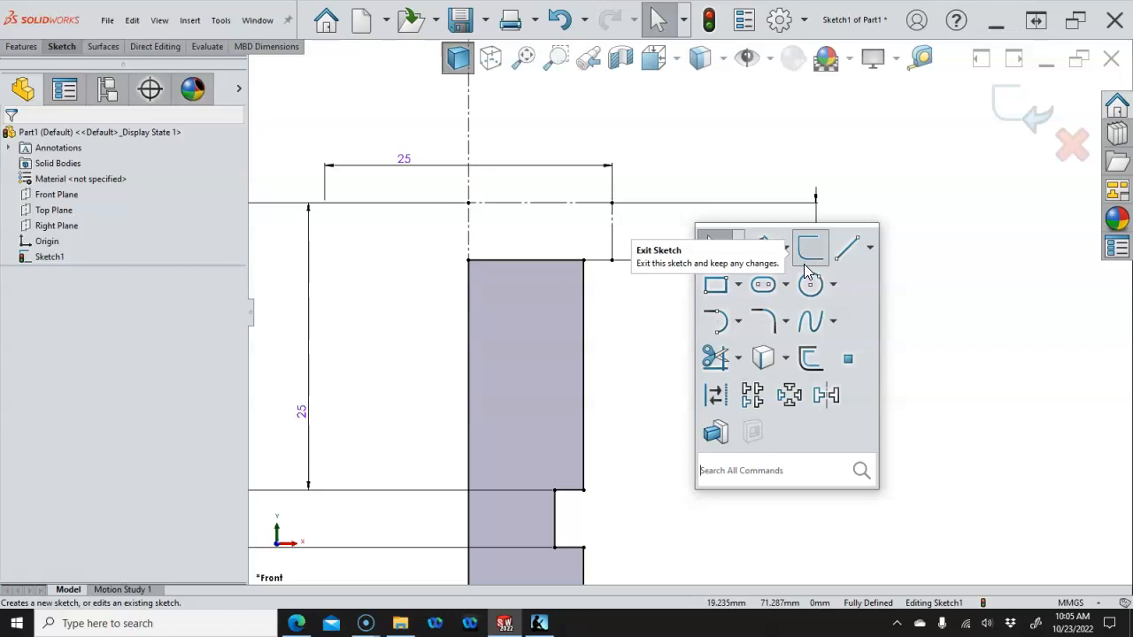
left_click(847, 250)
left_click(612, 203)
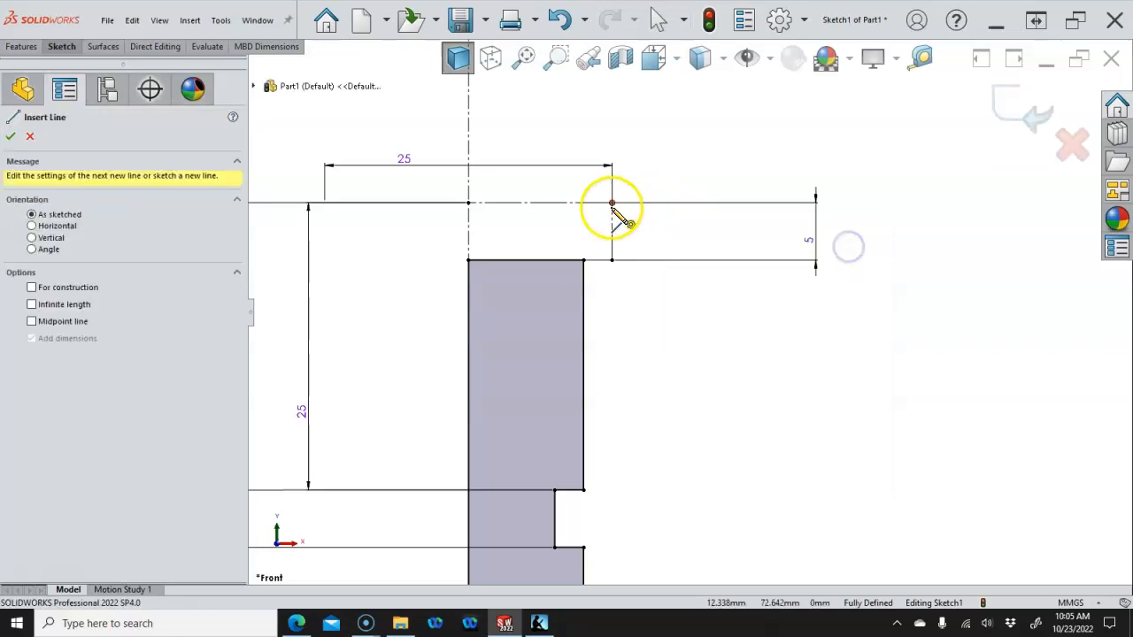
mouse_move(612, 203)
left_mouse_down()
mouse_move(663, 243)
mouse_move(651, 236)
left_mouse_up()
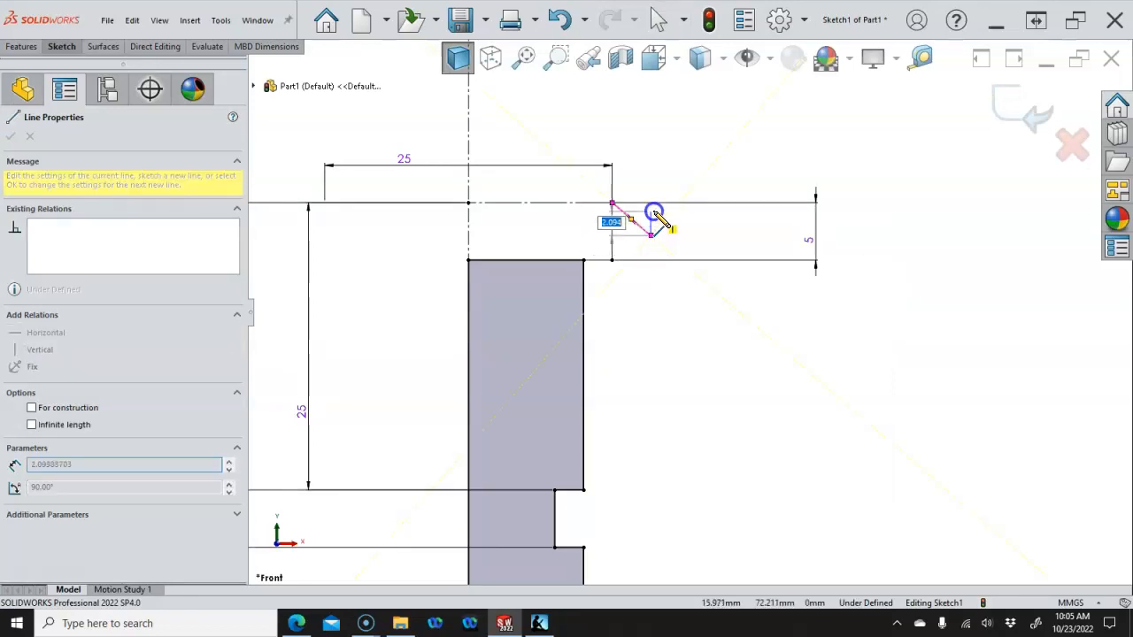
left_click(652, 203)
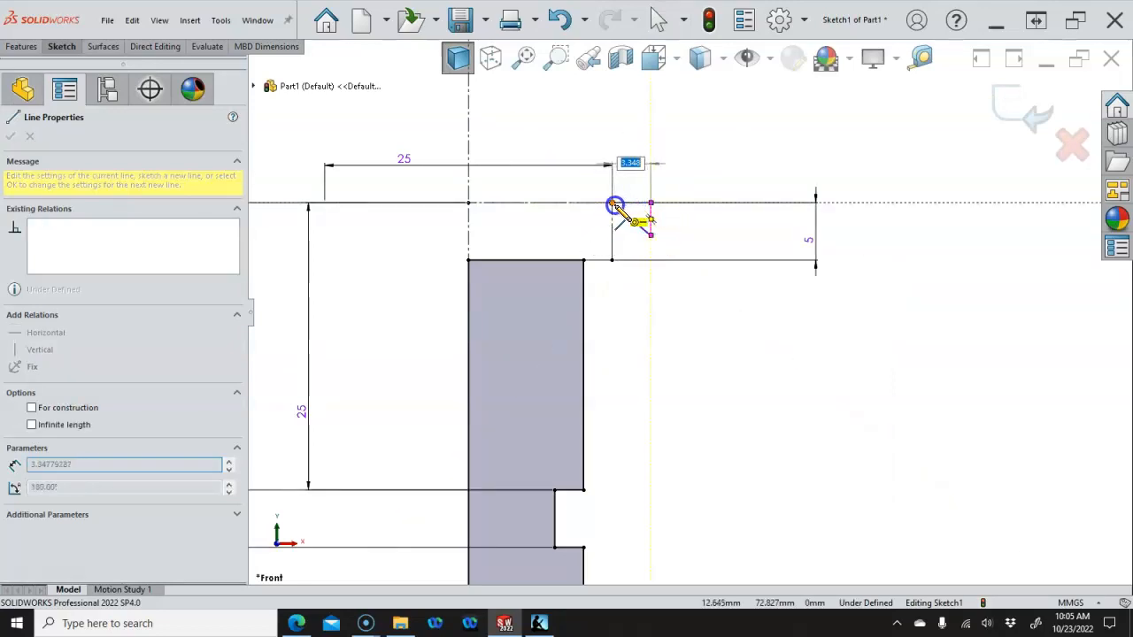
left_click(613, 203)
Dimension the angle between the triangle's horizontal top side and its sloping side as 45°
right_click(720, 162)
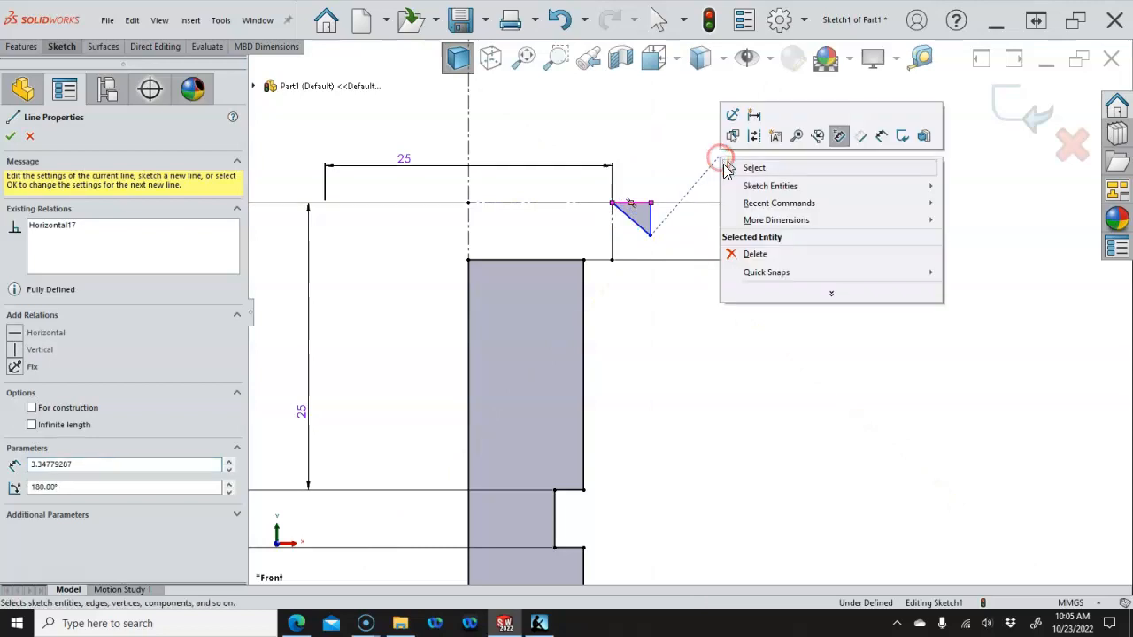
left_click(881, 137)
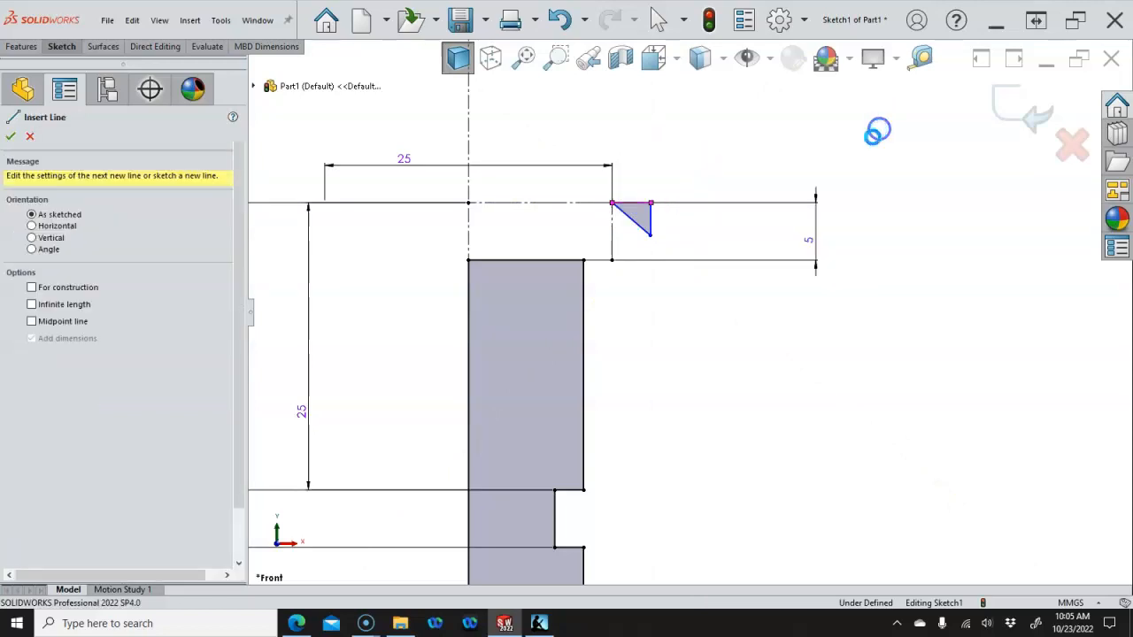
left_click(629, 217)
key("Escape")
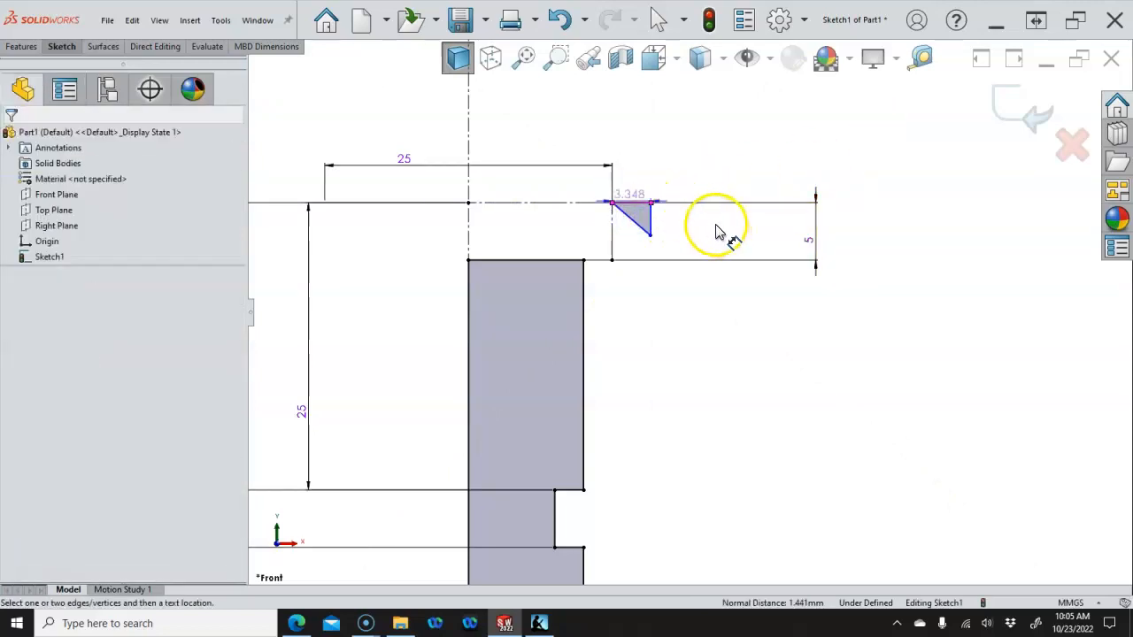
left_click(645, 228)
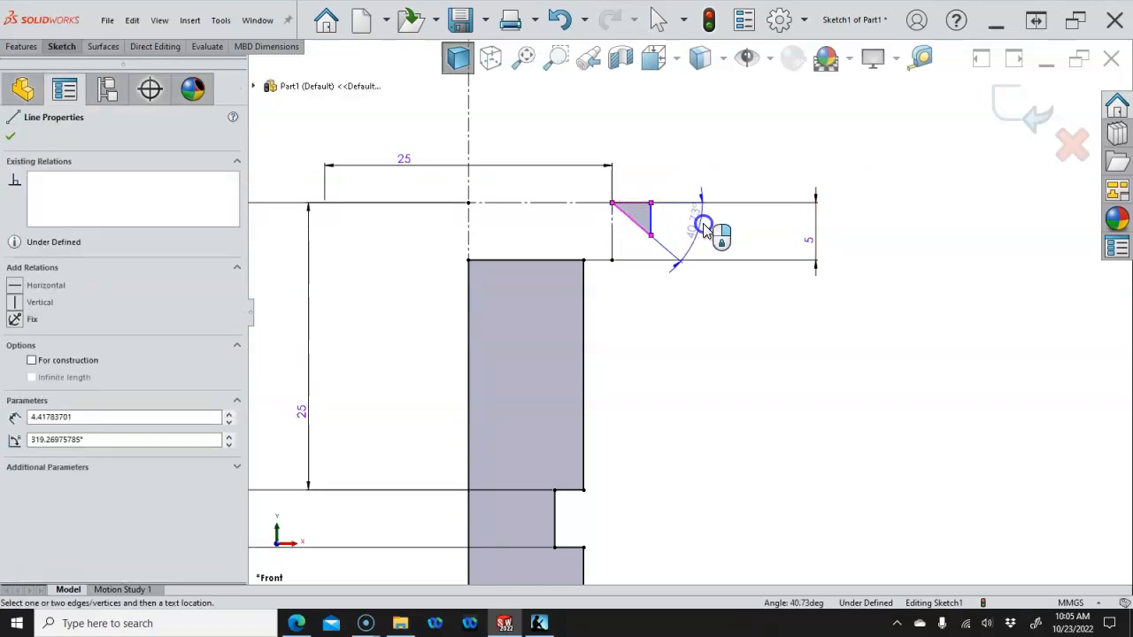
left_click(706, 228)
type("45")
key("Return")
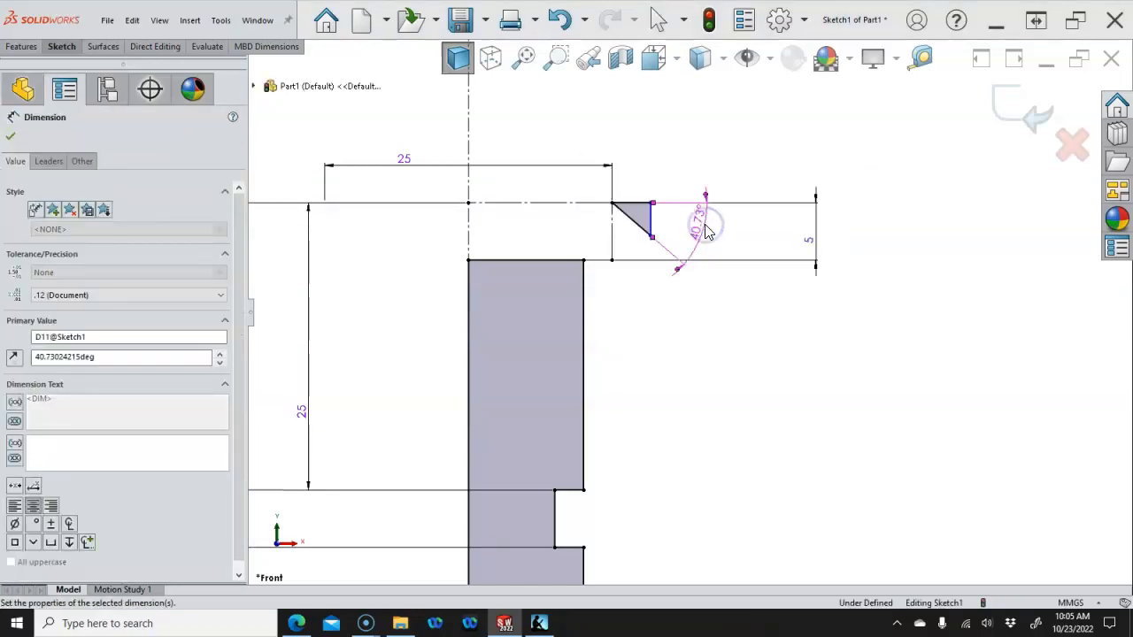
Dimension the chamfer triangle's vertical outer side as 2 mm
left_click(649, 223)
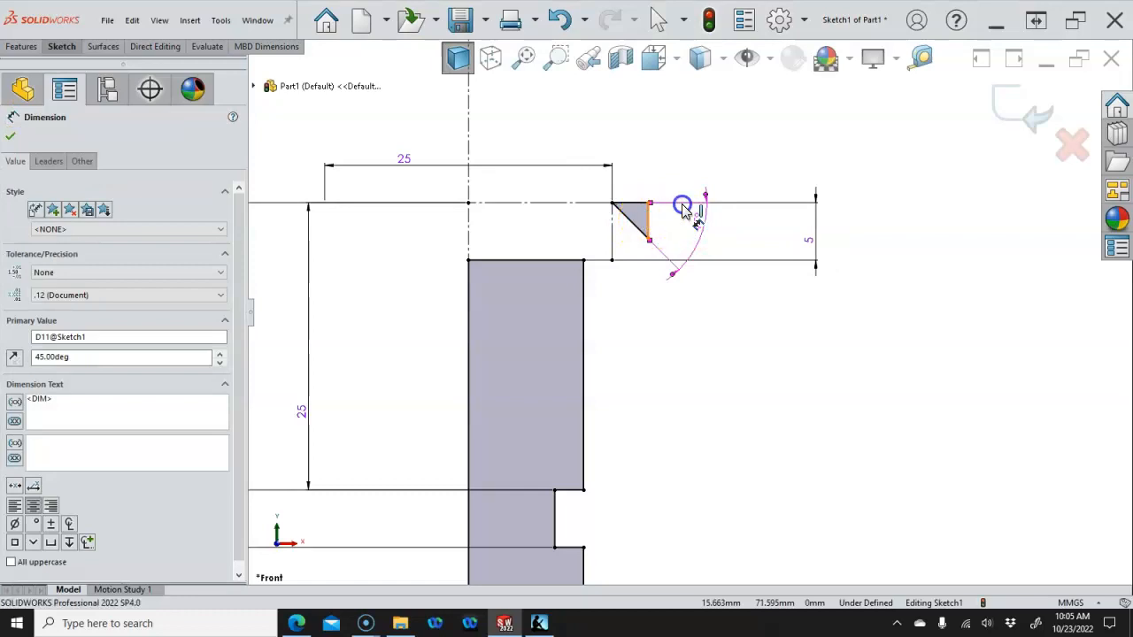
left_click(678, 159)
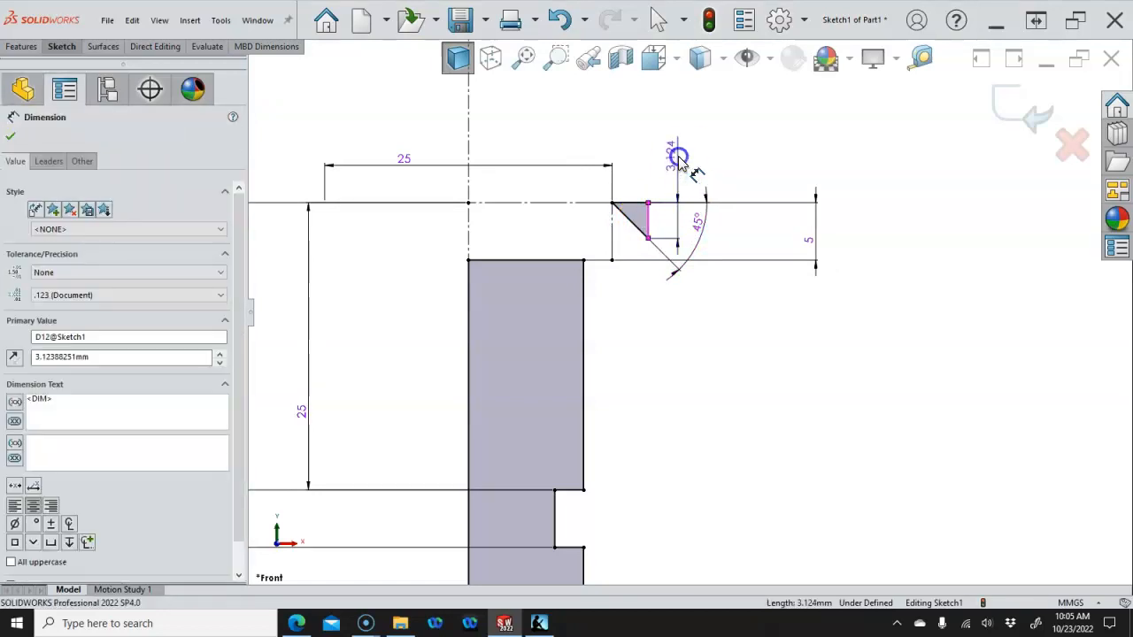
type("2")
key("Return")
right_click(715, 157)
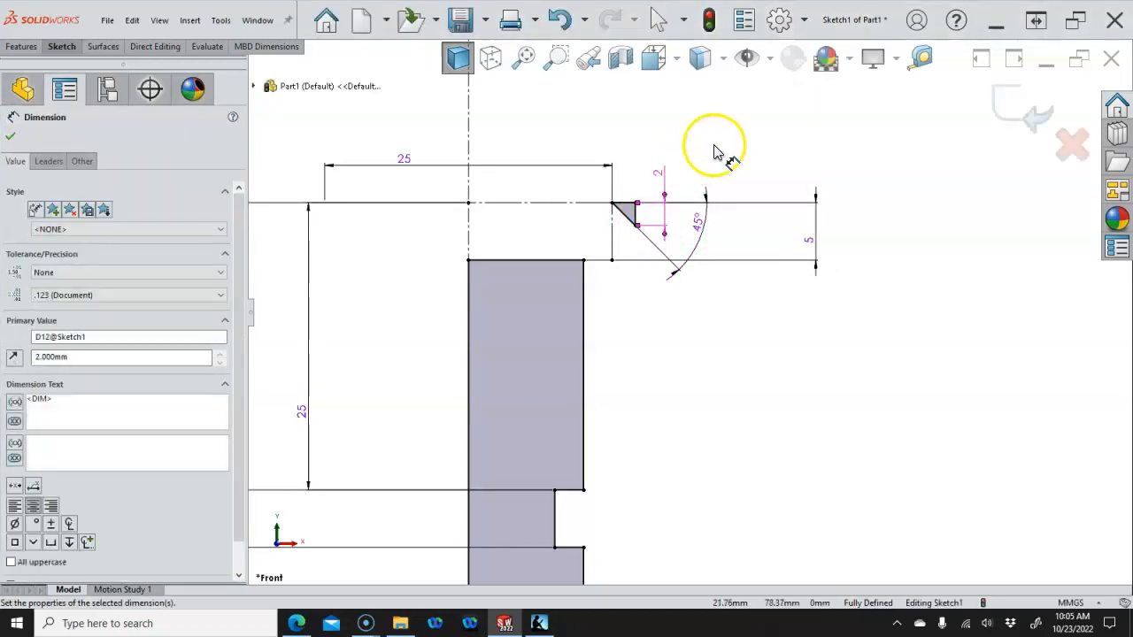
left_click(764, 179)
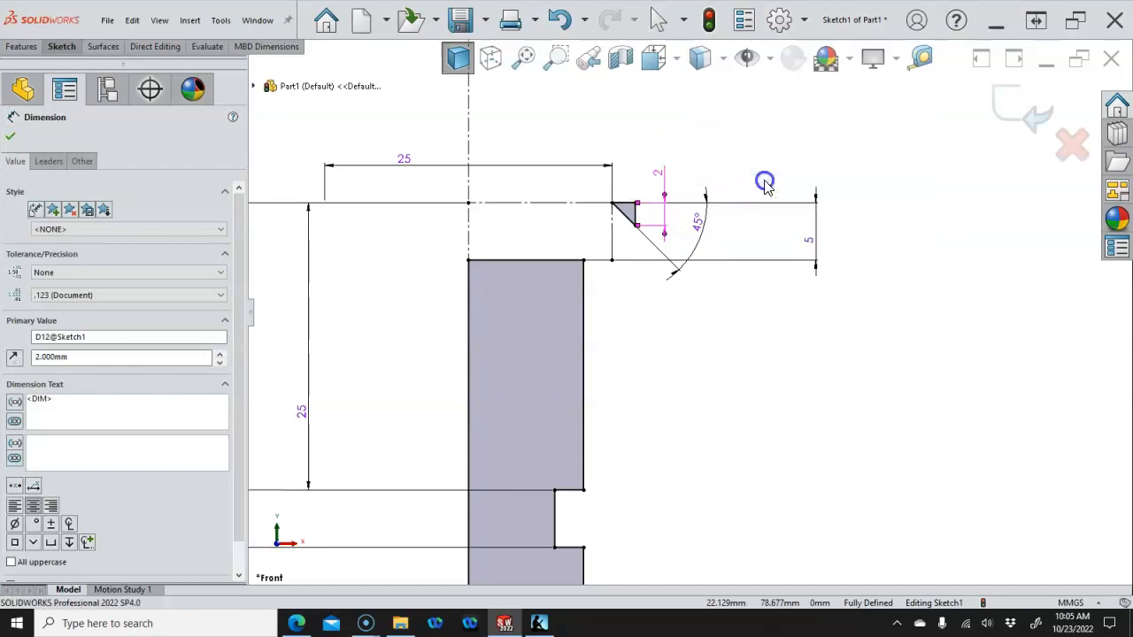
Examine the chamfer triangle's three sides and the whole dimensioned sketch of the bolt and its head outline
scroll(619, 226, "down", 2)
left_click(625, 222)
left_click(650, 227, "ctrl")
left_click(628, 205, "ctrl")
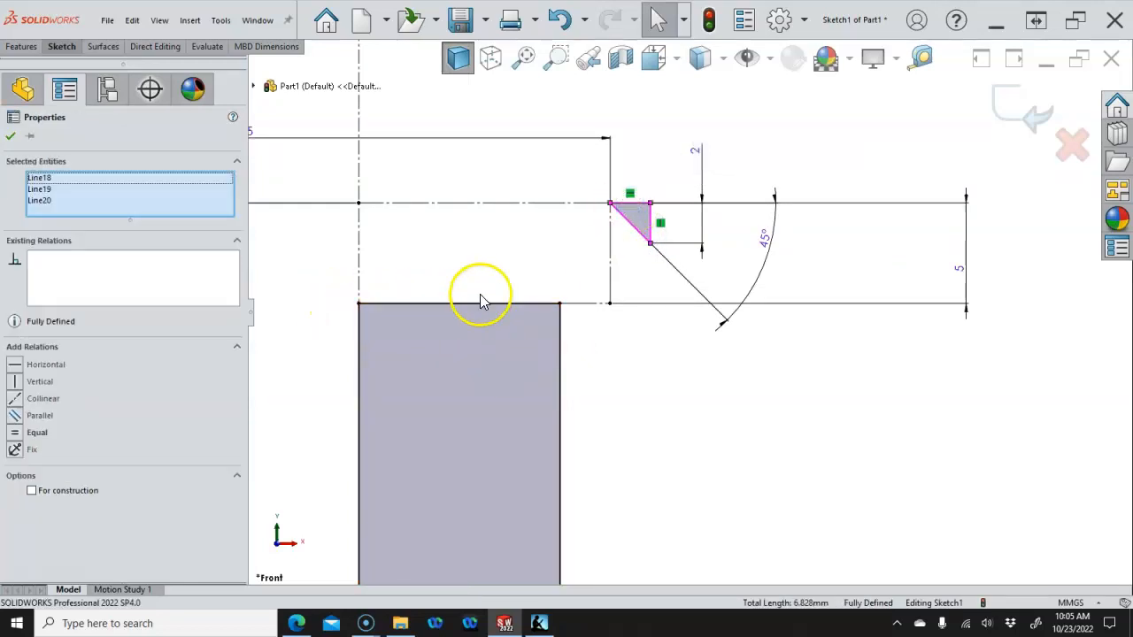
left_click(672, 337)
scroll(673, 341, "up", 3)
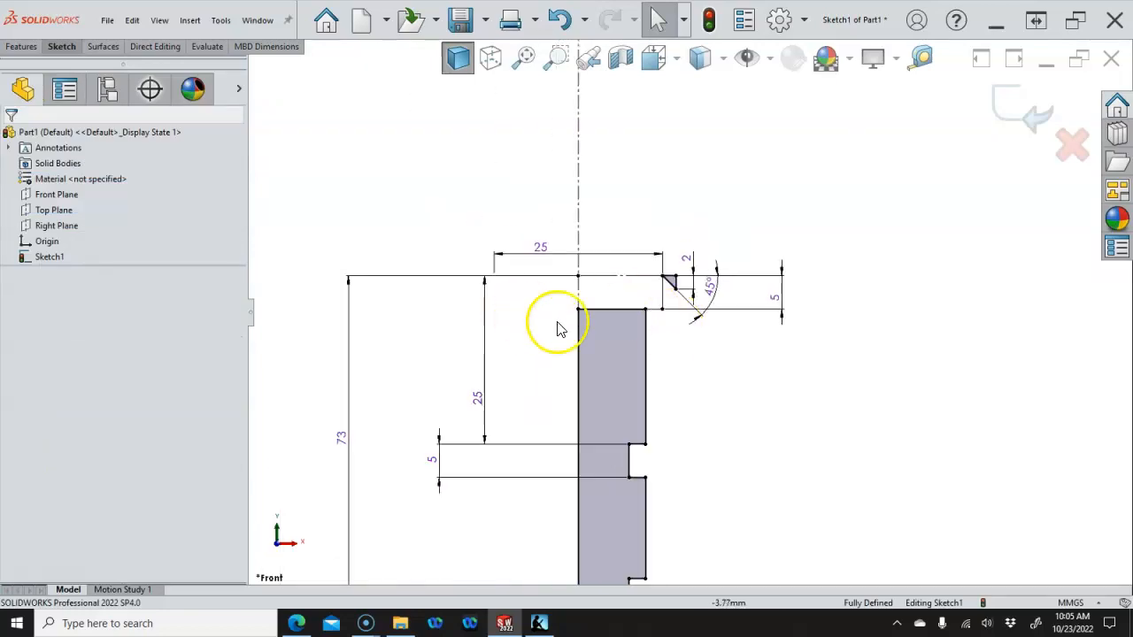
scroll(617, 392, "up", 6)
scroll(647, 398, "down", 4)
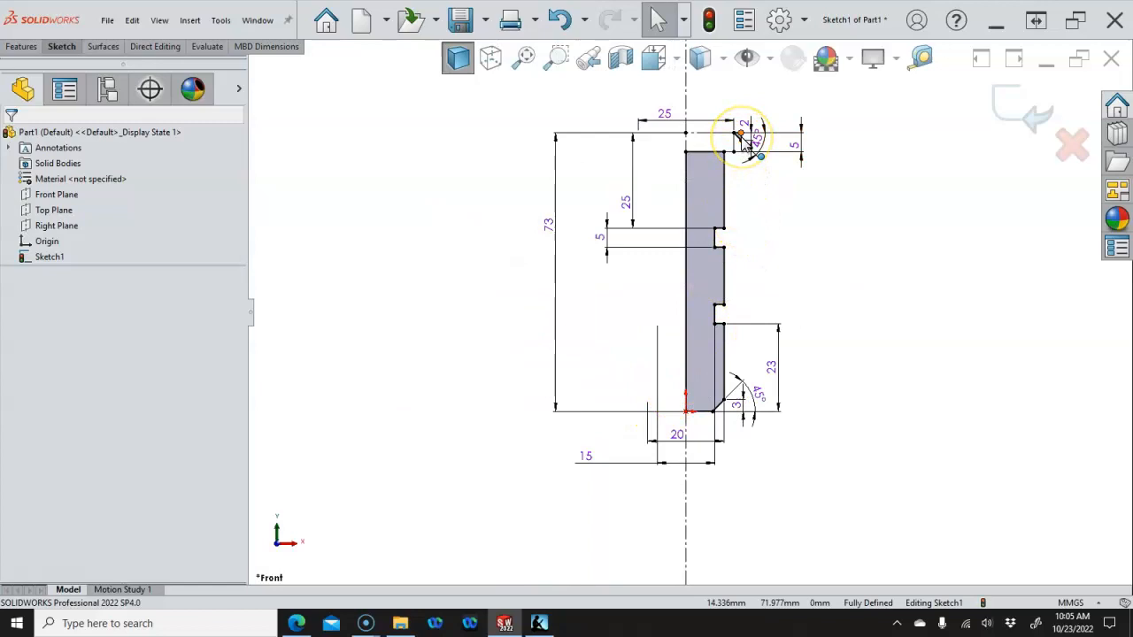
left_click(397, 248)
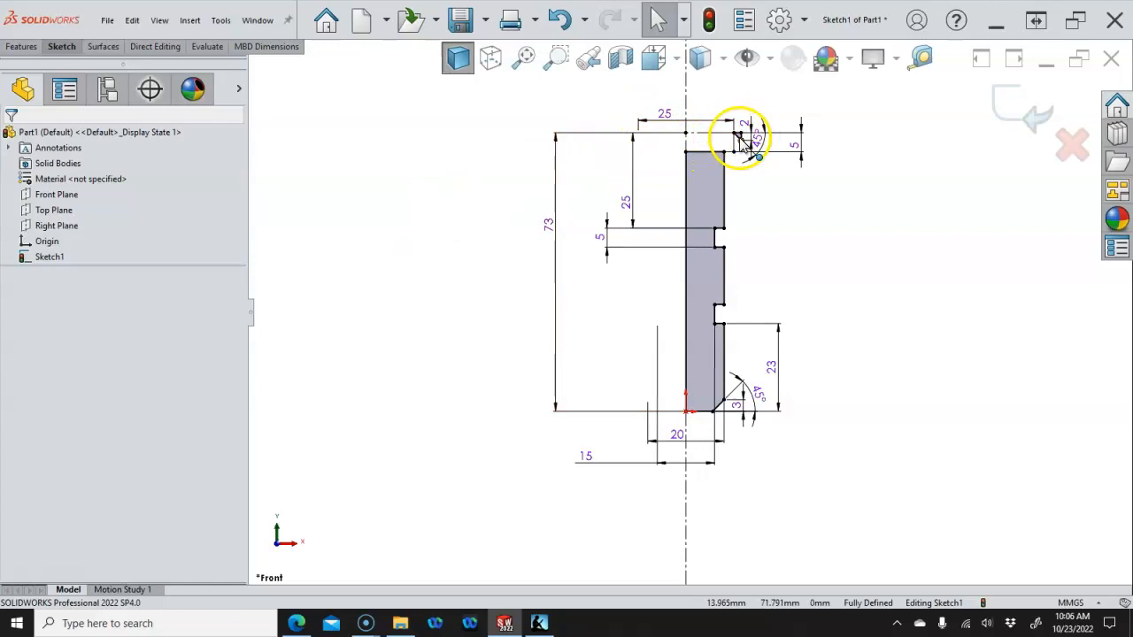
left_click(689, 147)
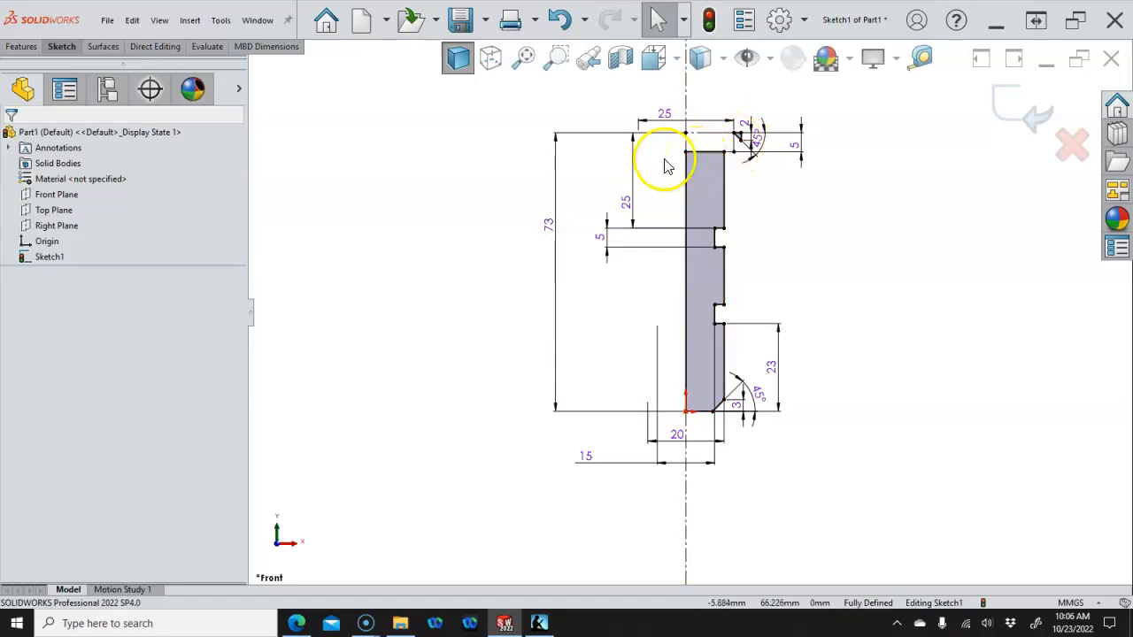
Revolve only the grooved half-profile region 360° about the vertical centerline to form the bolt's solid shank
left_click(22, 46)
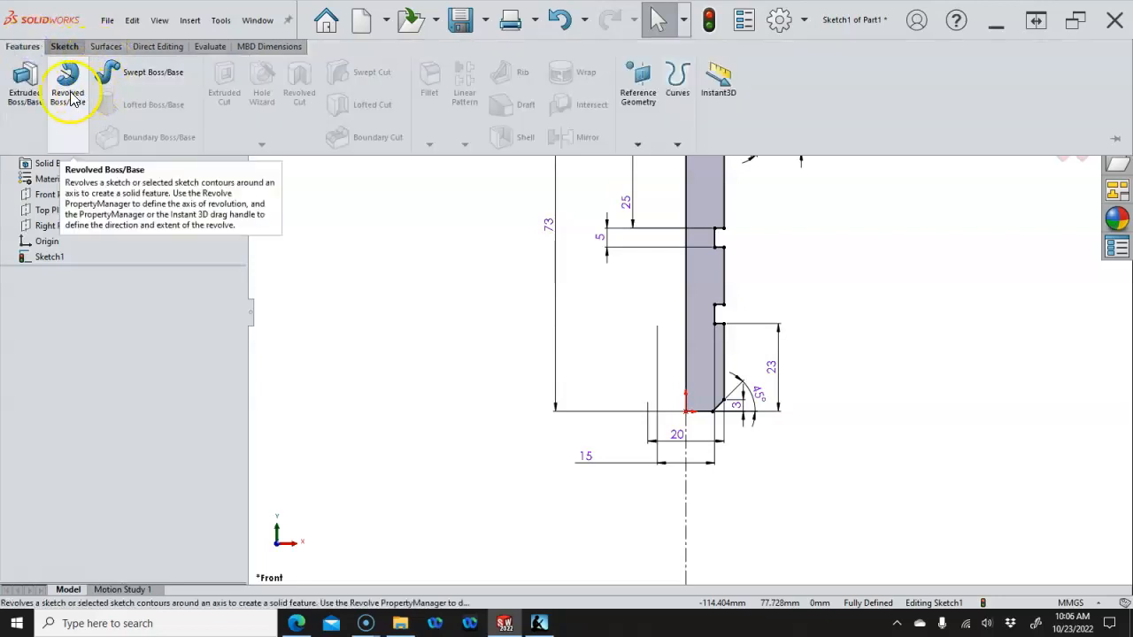
left_click(71, 82)
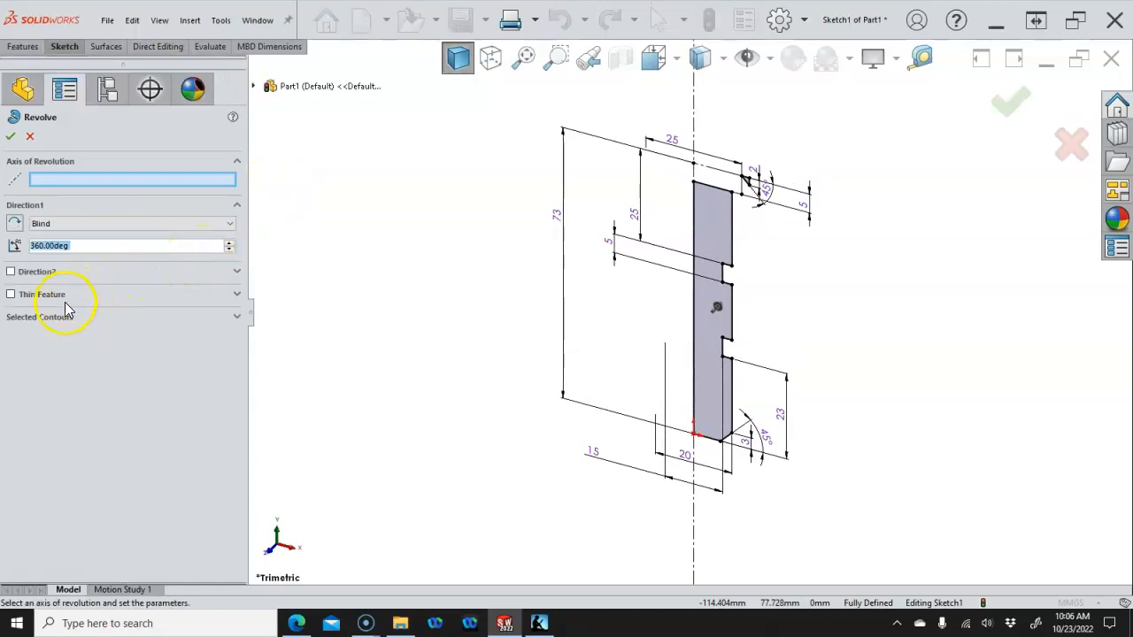
left_click(86, 317)
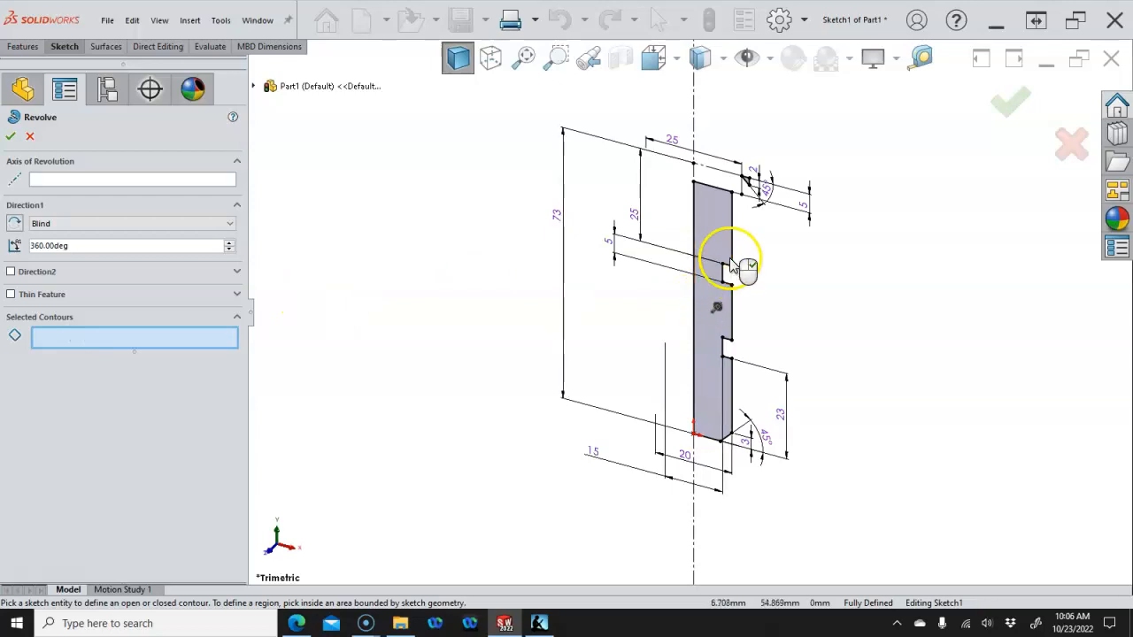
left_click(714, 224)
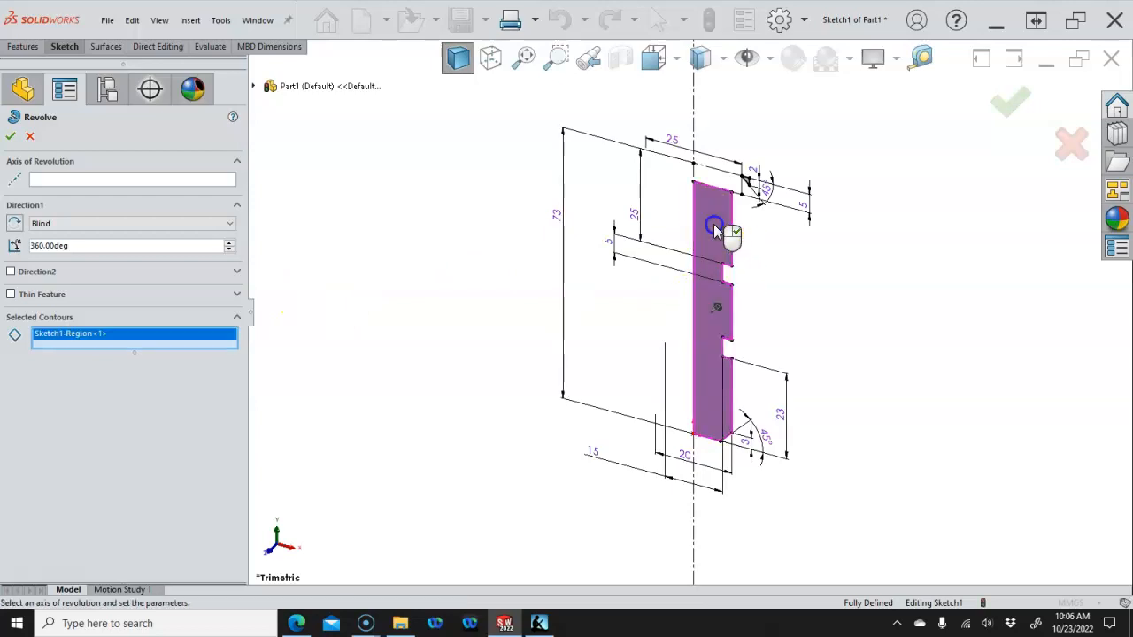
left_click(149, 181)
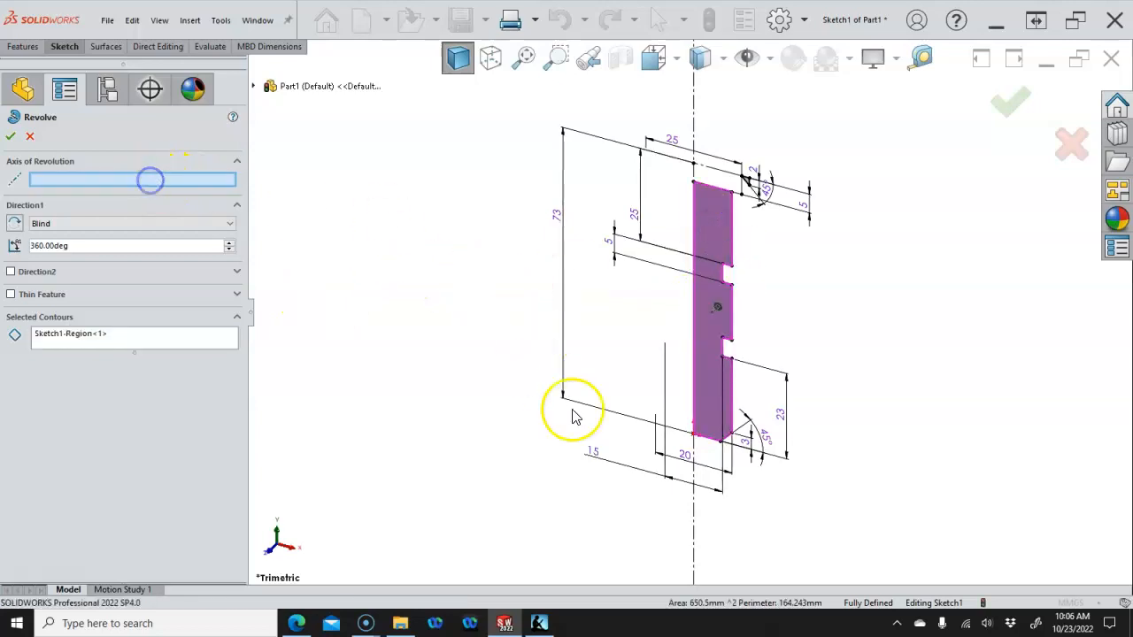
left_click(695, 511)
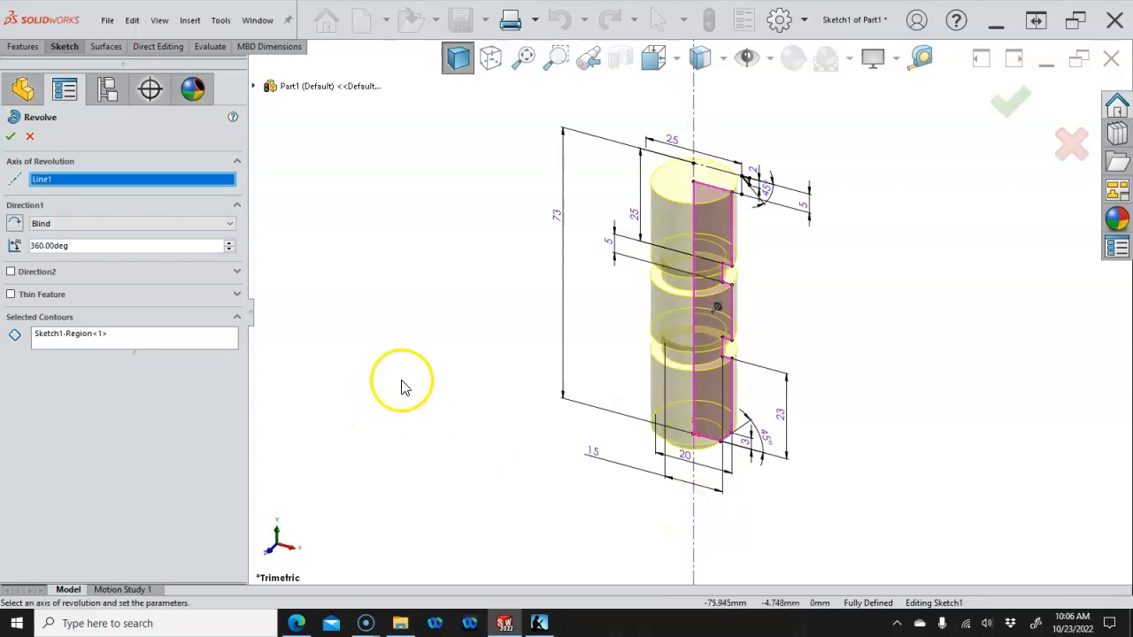
left_click(7, 138)
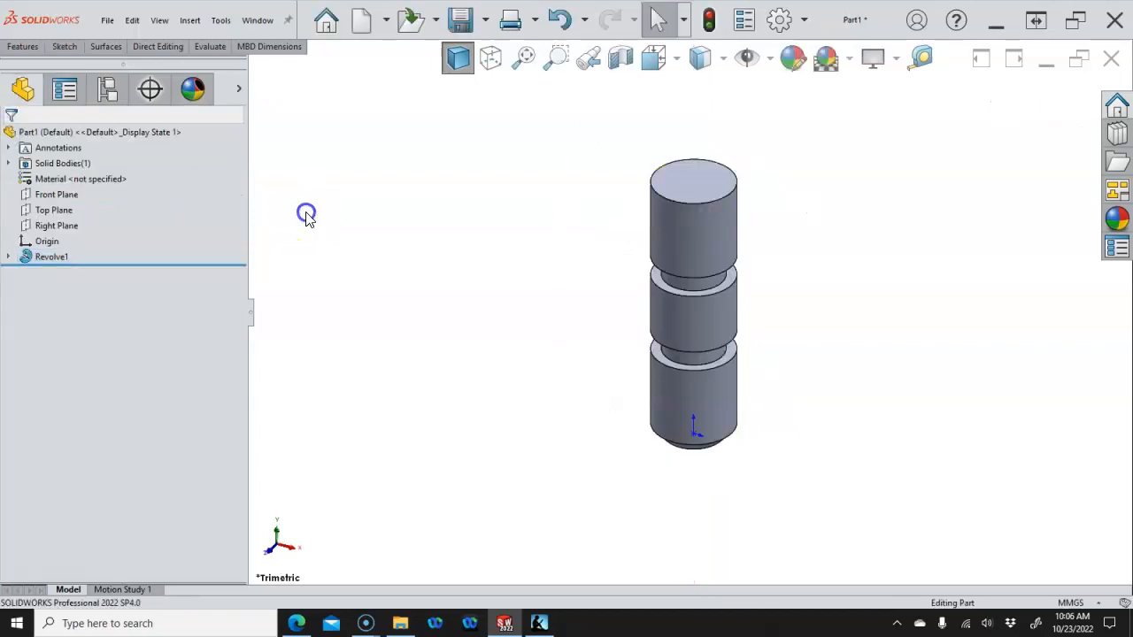
On the shank's top circular face, sketch a six-sided inscribed-circle polygon centred on the origin, about 22.8 mm across its inner circle
left_click(681, 186)
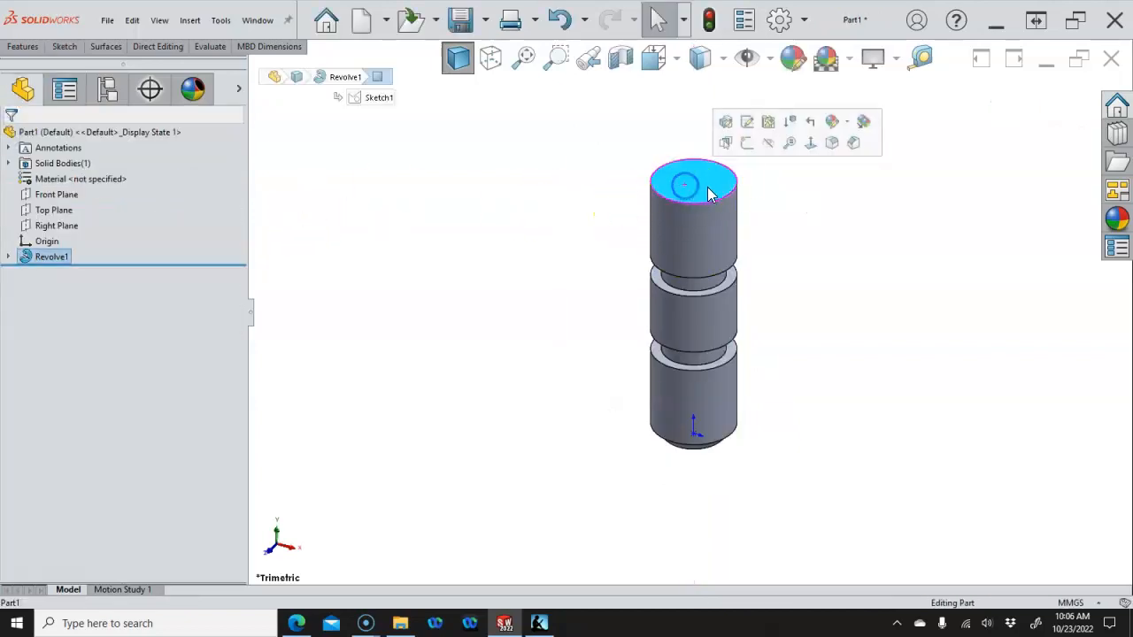
left_click(746, 147)
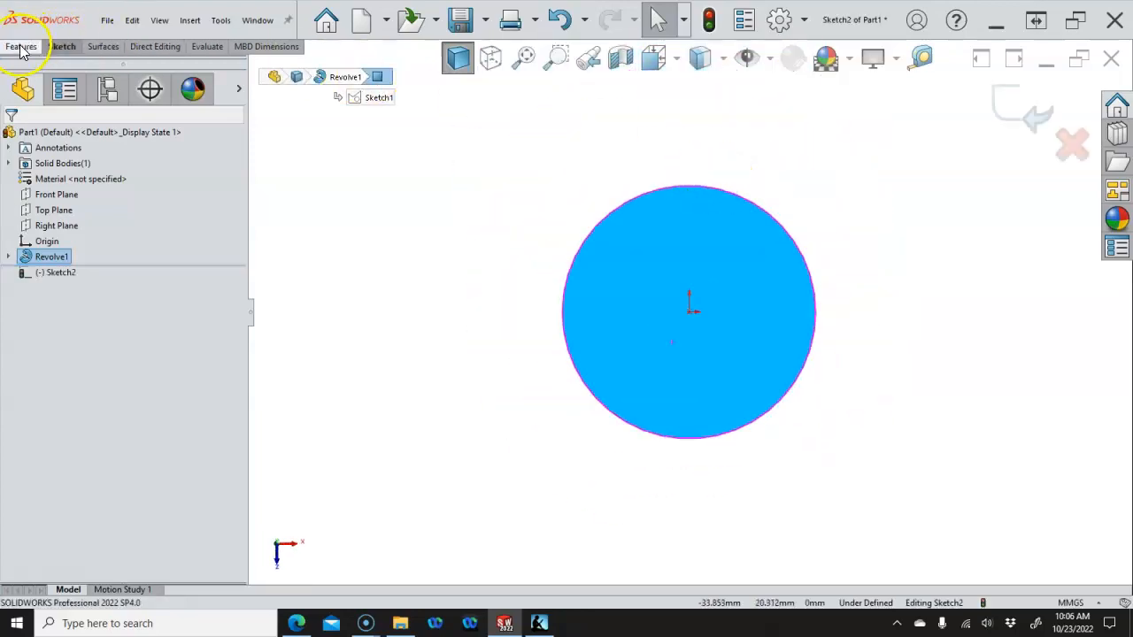
left_click(57, 47)
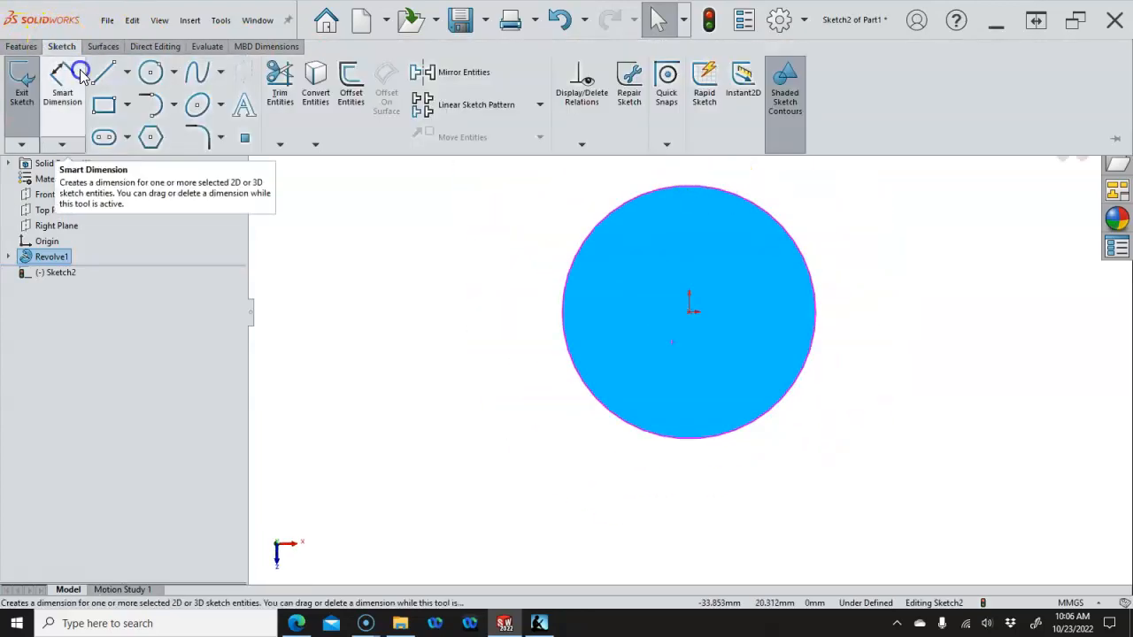
left_click(151, 140)
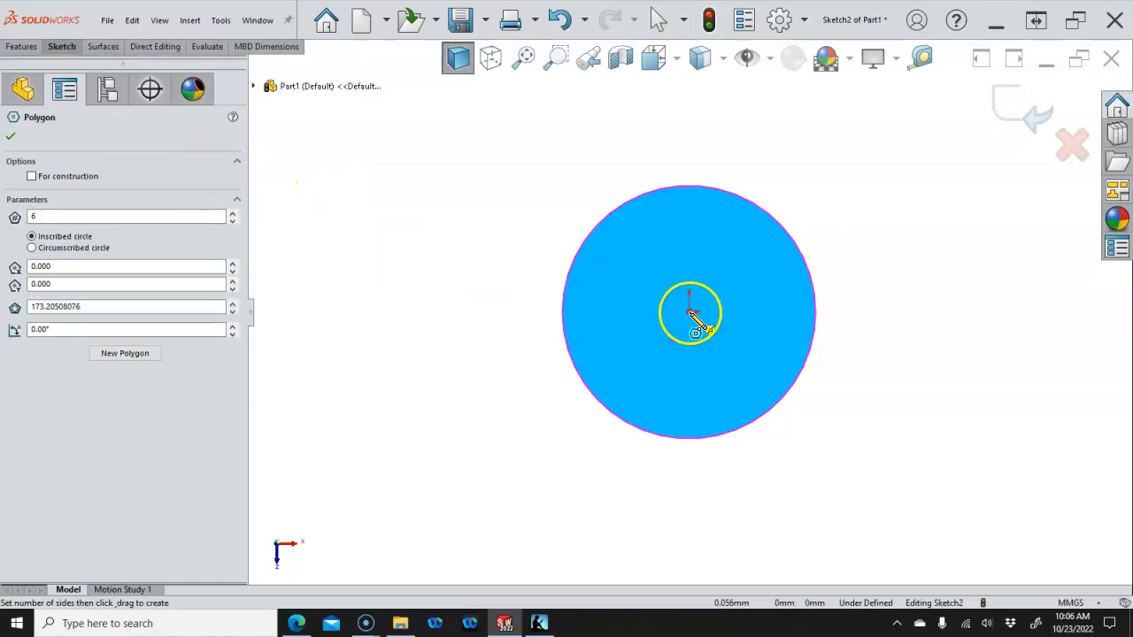
left_click(690, 312)
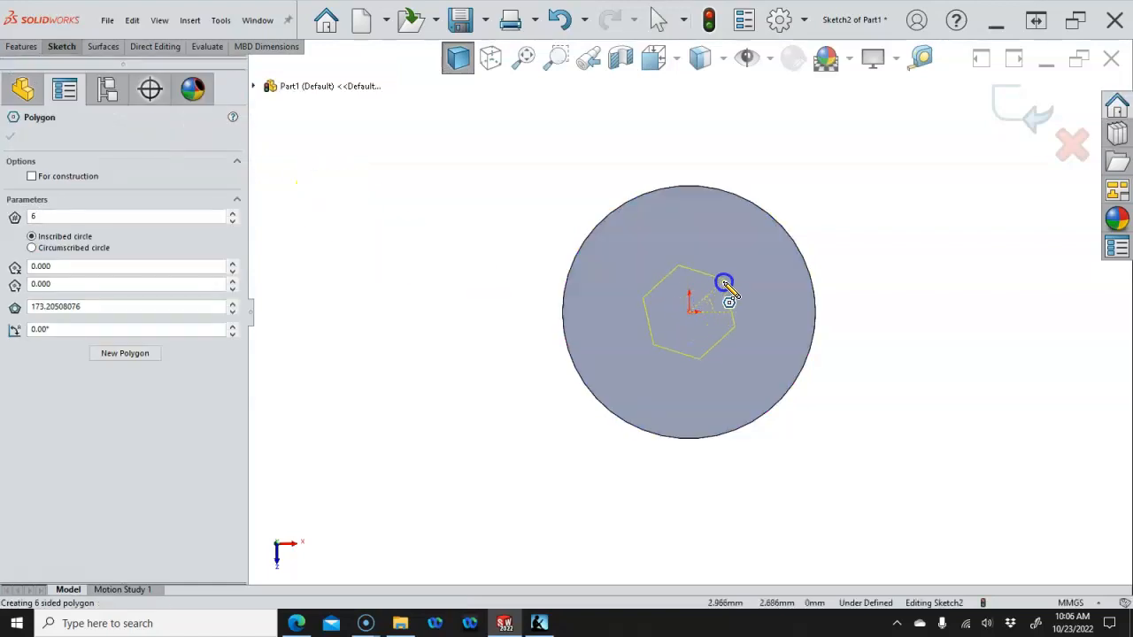
left_click(840, 242)
right_click(889, 213)
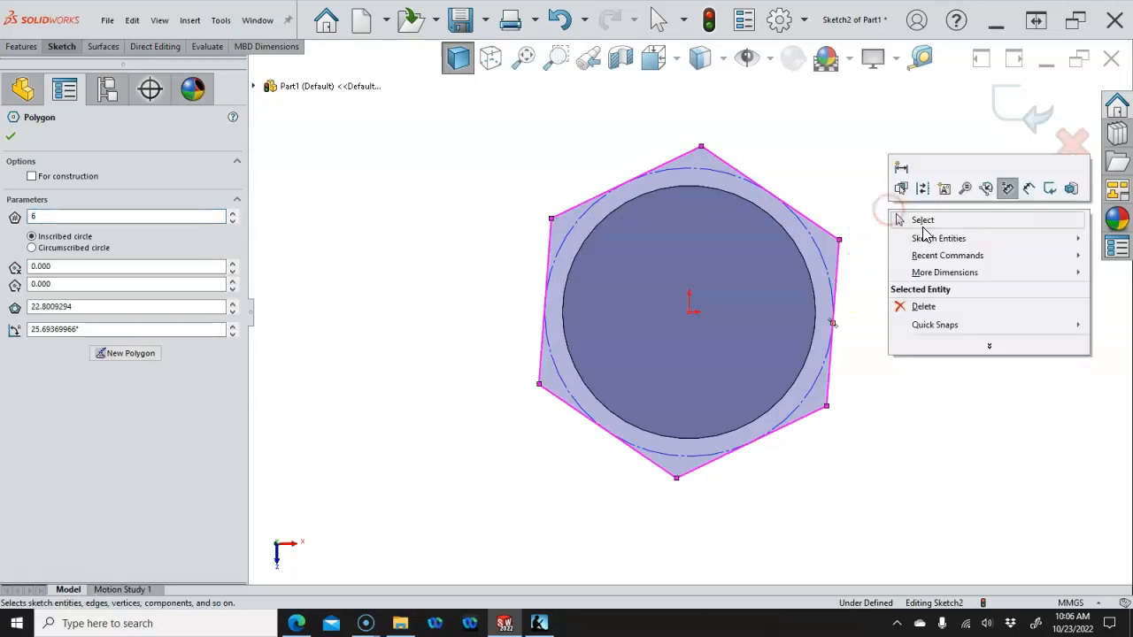
left_click(921, 224)
Show the revolve's profile sketch so its head outline can be referenced while the hexagon is being edited
mouse_move(894, 250)
middle_mouse_down()
mouse_move(903, 157)
mouse_move(847, 235)
mouse_move(841, 192)
mouse_move(838, 210)
middle_mouse_up()
scroll(784, 195, "down", 3)
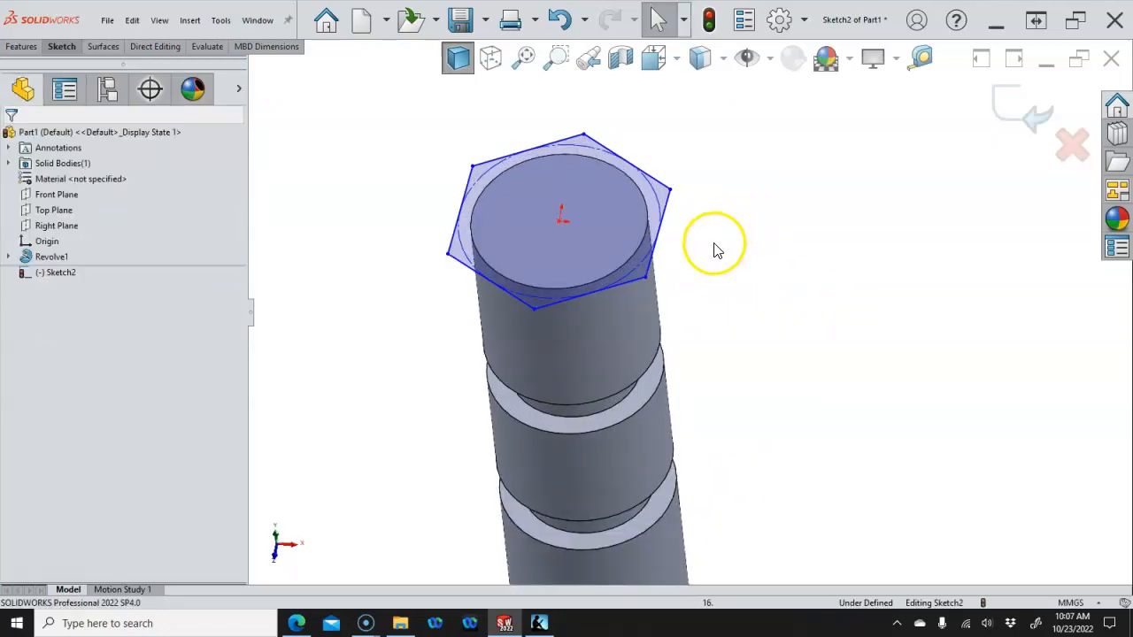
left_click(8, 256)
right_click(56, 271)
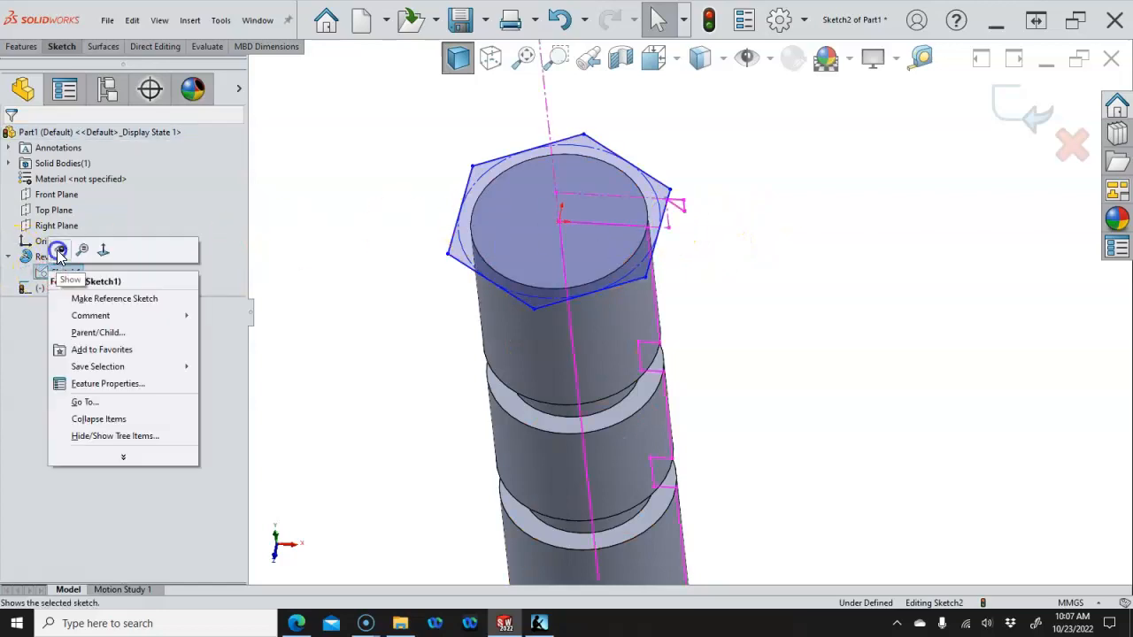
left_click(59, 252)
scroll(679, 222, "down", 2)
Make the hexagon side nearest the chamfer triangle coincident with the head outline's upper outer corner, and make that side vertical
left_click(657, 207)
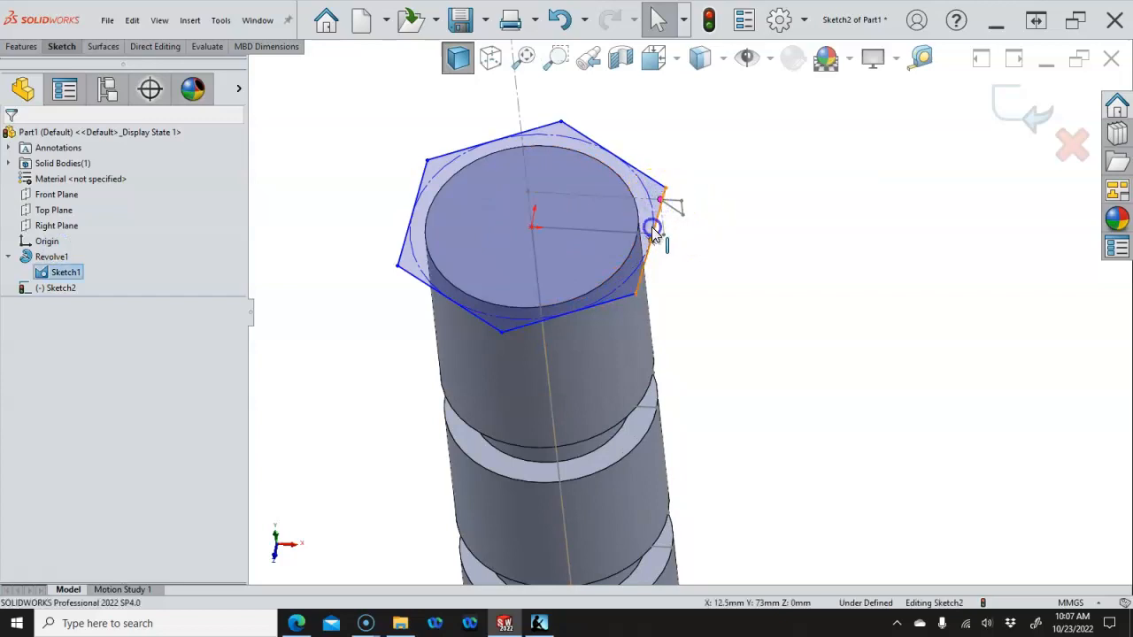
left_click(655, 232, "ctrl")
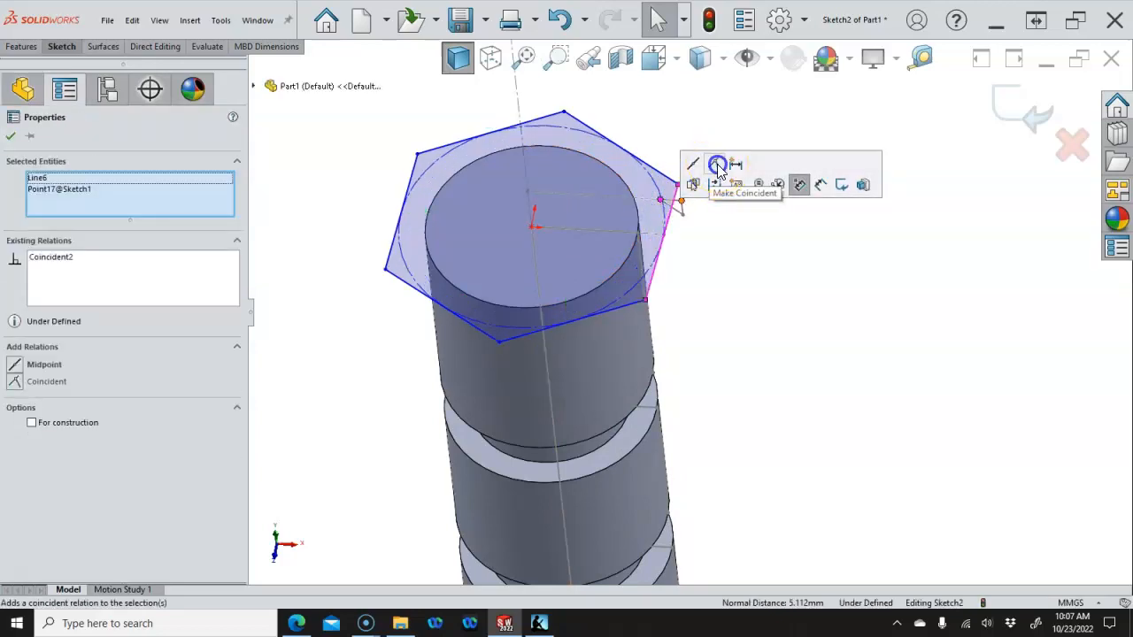
left_click(717, 165)
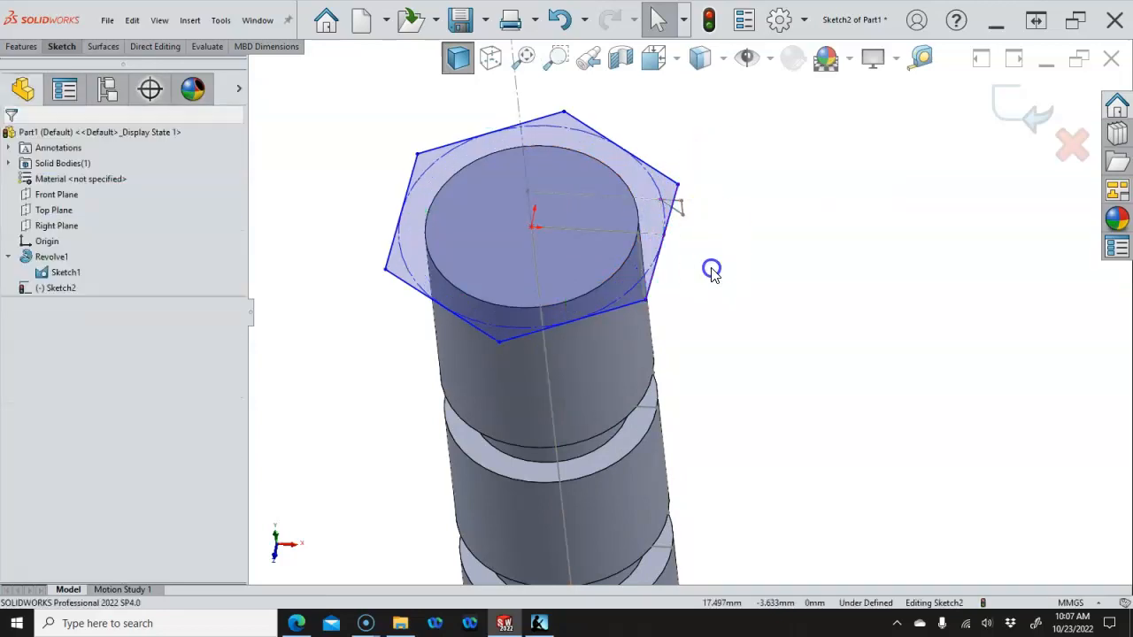
left_click(661, 248)
left_click(723, 186)
left_click(730, 217)
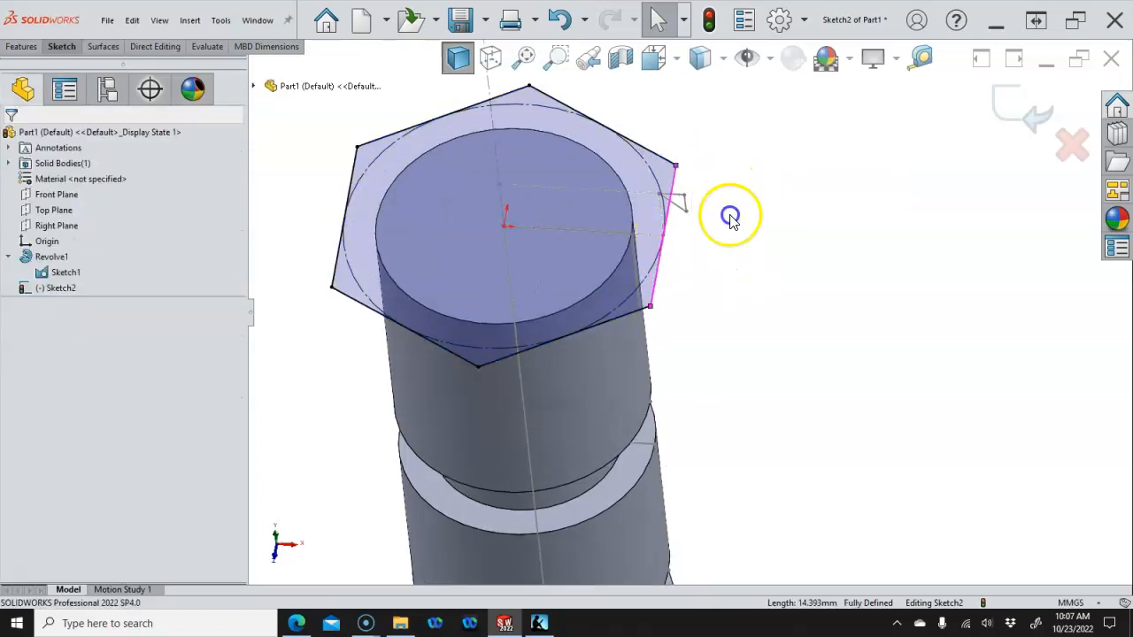
Examine the hexagon's corners and sides against the shank and the head outline from several viewing angles
scroll(768, 231, "up", 3)
middle_click_drag(771, 227, 738, 215)
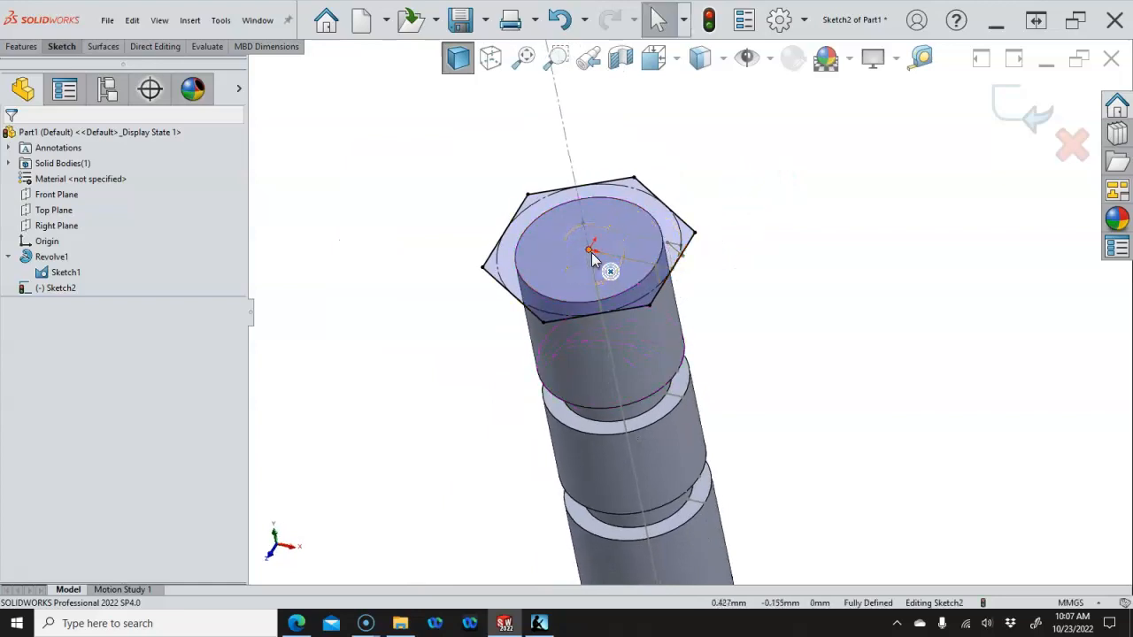
left_click(634, 184)
left_click(643, 270)
left_click(521, 212)
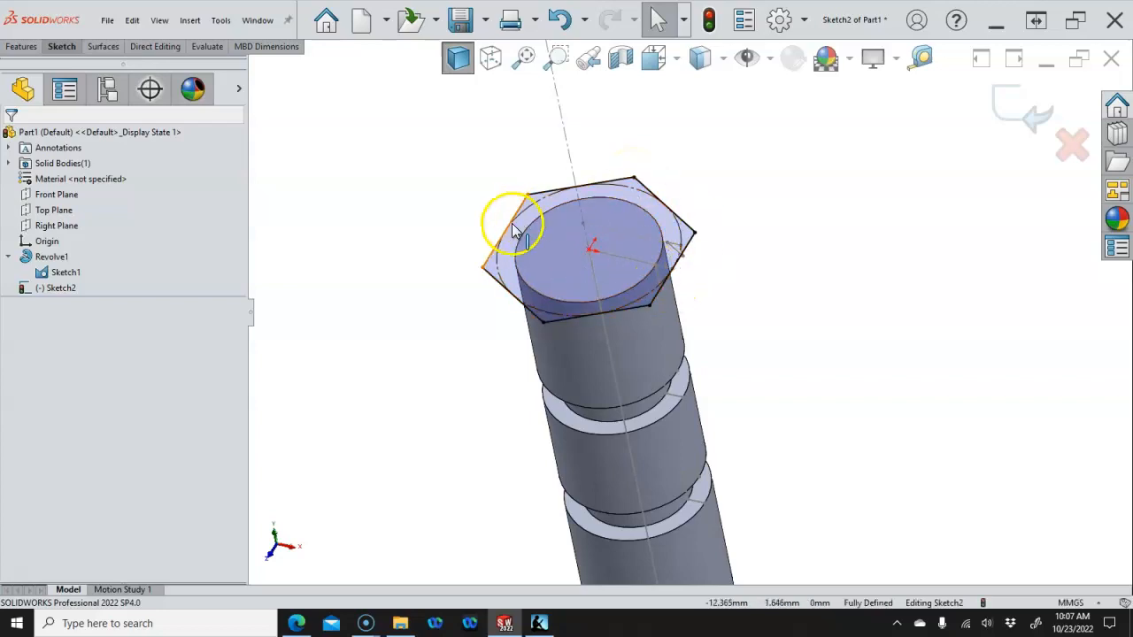
left_click(815, 253)
mouse_move(814, 253)
middle_mouse_down()
mouse_move(847, 215)
mouse_move(823, 198)
mouse_move(816, 255)
middle_mouse_up()
middle_click_drag(484, 186, 490, 220)
scroll(621, 293, "down", 2)
middle_click_drag(625, 296, 624, 282)
scroll(549, 261, "down", 2)
left_click(569, 267)
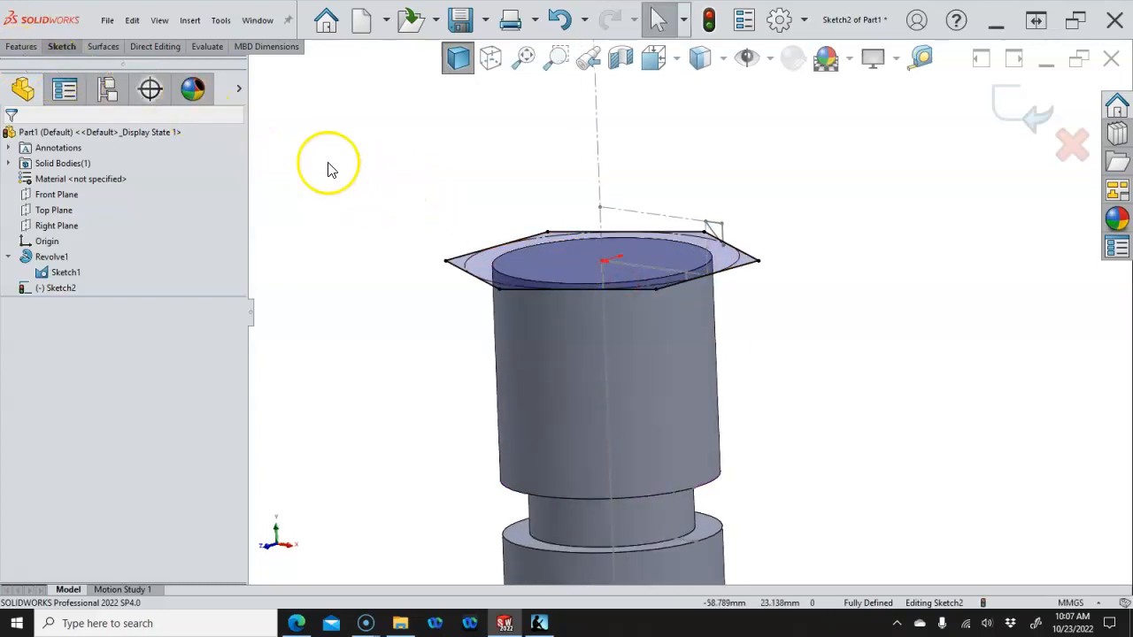
Extrude the hexagon upward to the vertex on the centreline at the top of the head outline, merging the result
left_click(21, 46)
left_click(27, 99)
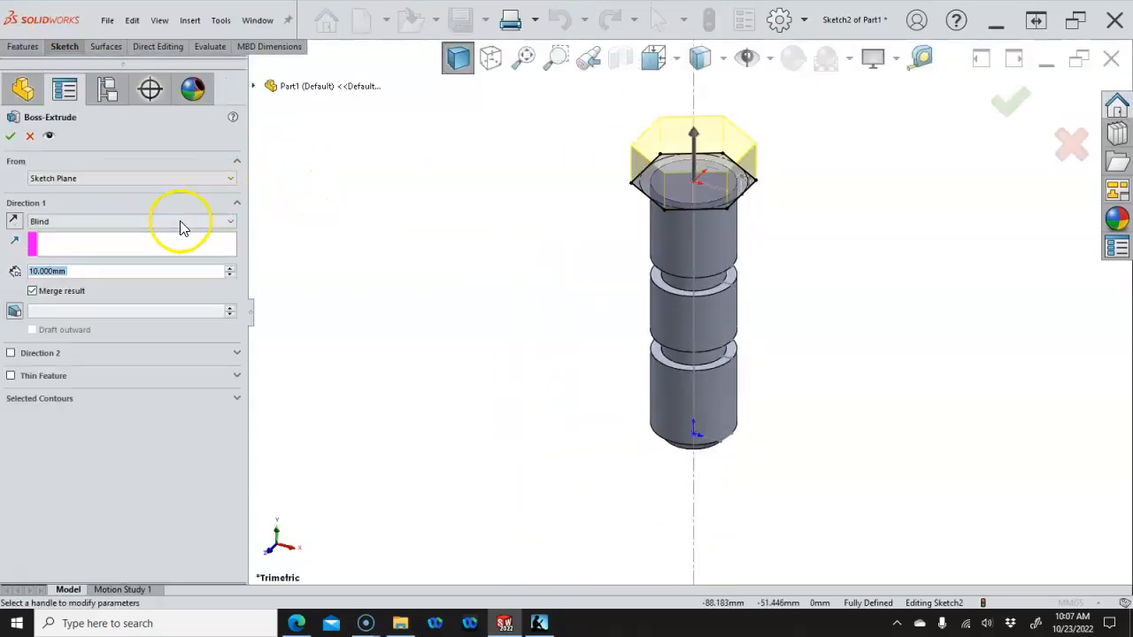
left_click(177, 222)
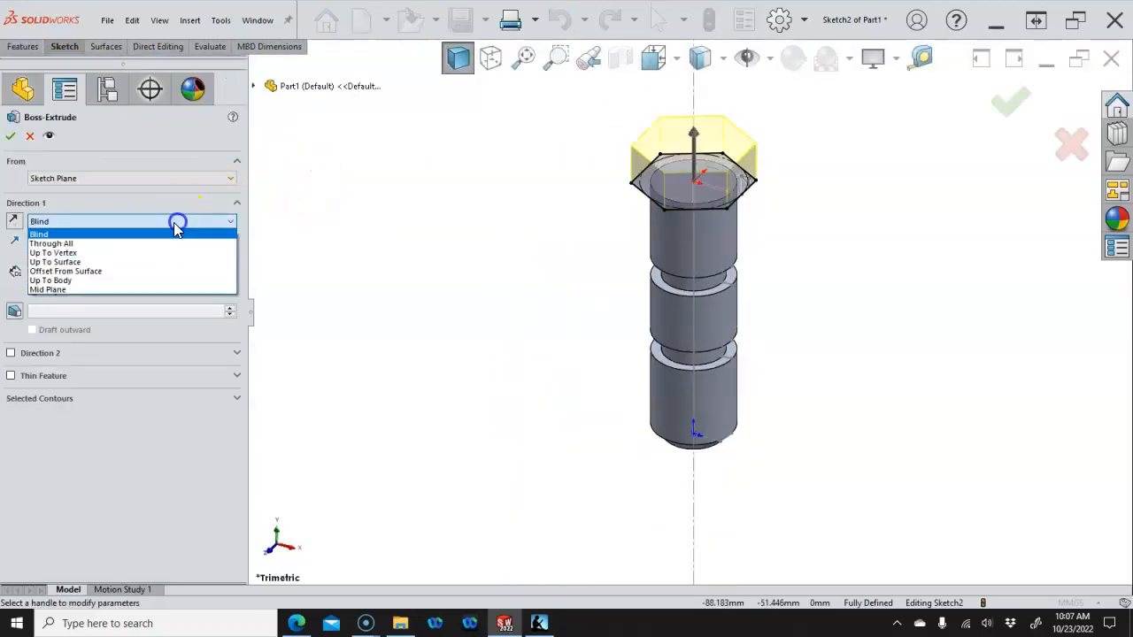
left_click(117, 257)
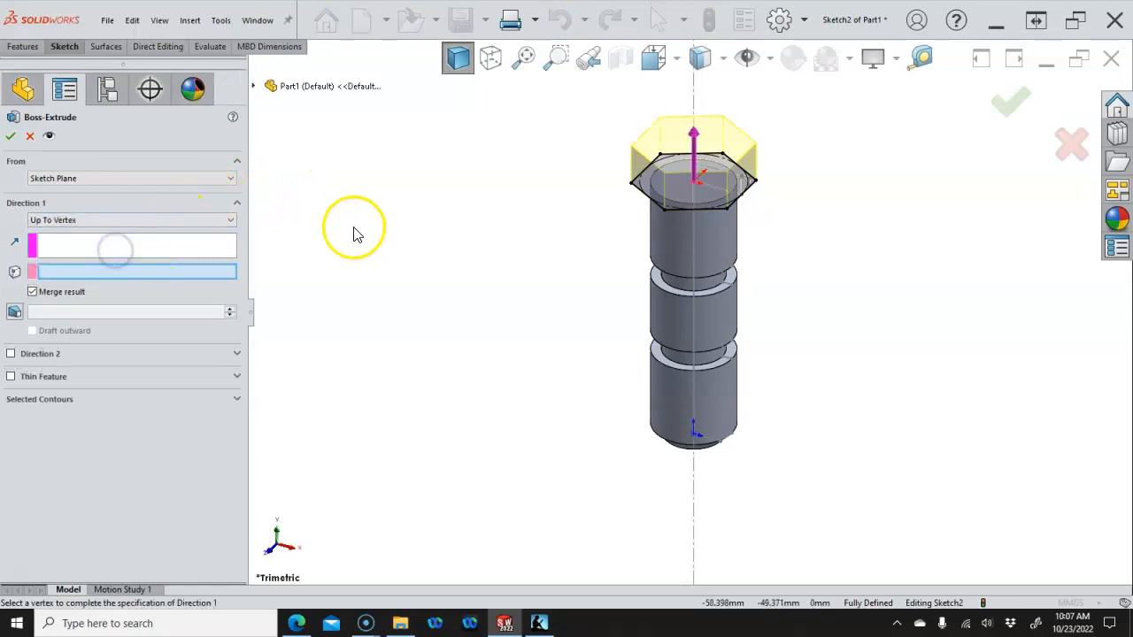
scroll(686, 134, "down", 2)
middle_click_drag(690, 139, 731, 158)
left_click(728, 152)
mouse_move(526, 183)
middle_mouse_down()
mouse_move(536, 159)
mouse_move(508, 182)
middle_mouse_up()
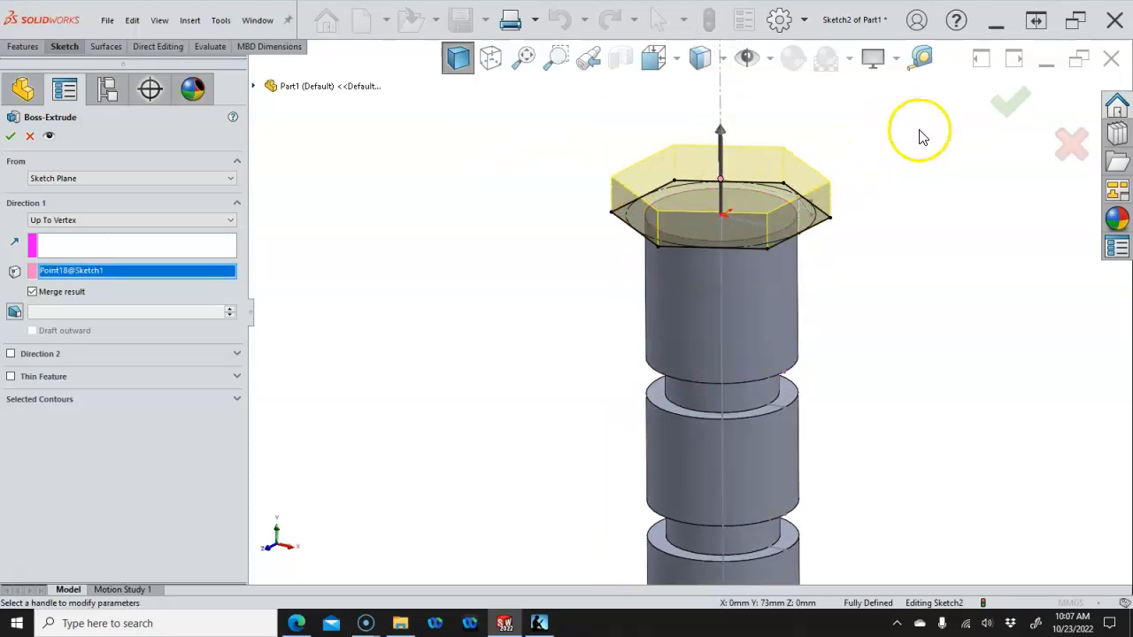
left_click(1004, 108)
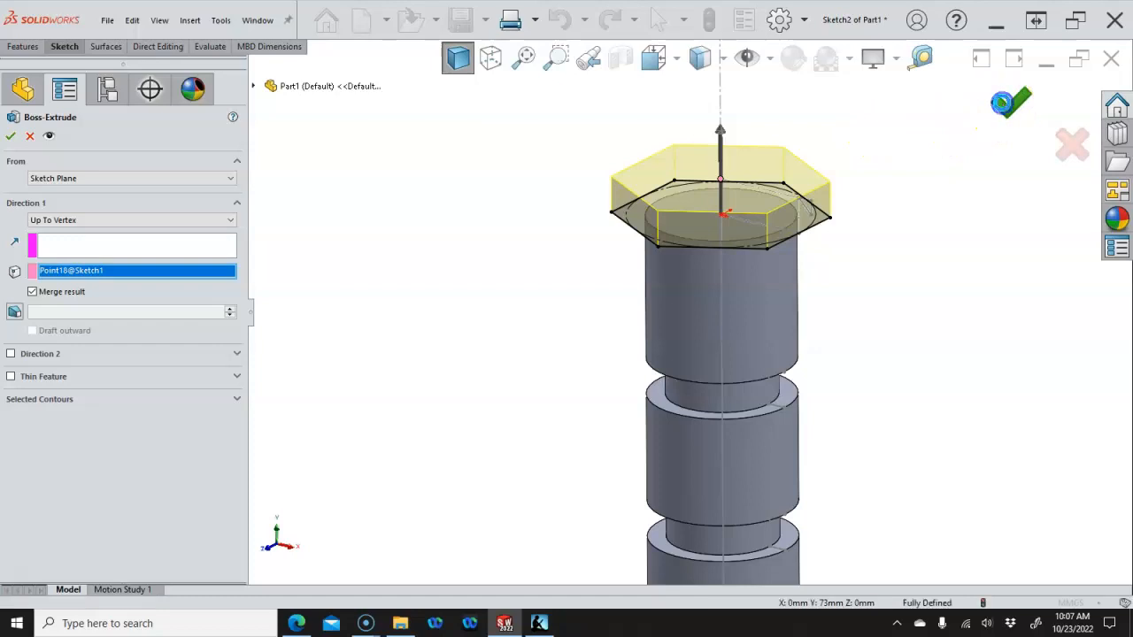
Start a 360° revolved cut from the revolve's profile sketch, using its vertical centreline as the axis
mouse_move(890, 156)
middle_mouse_down()
mouse_move(904, 118)
mouse_move(936, 100)
mouse_move(935, 132)
middle_mouse_up()
left_click(822, 227)
middle_click_drag(805, 230, 858, 215)
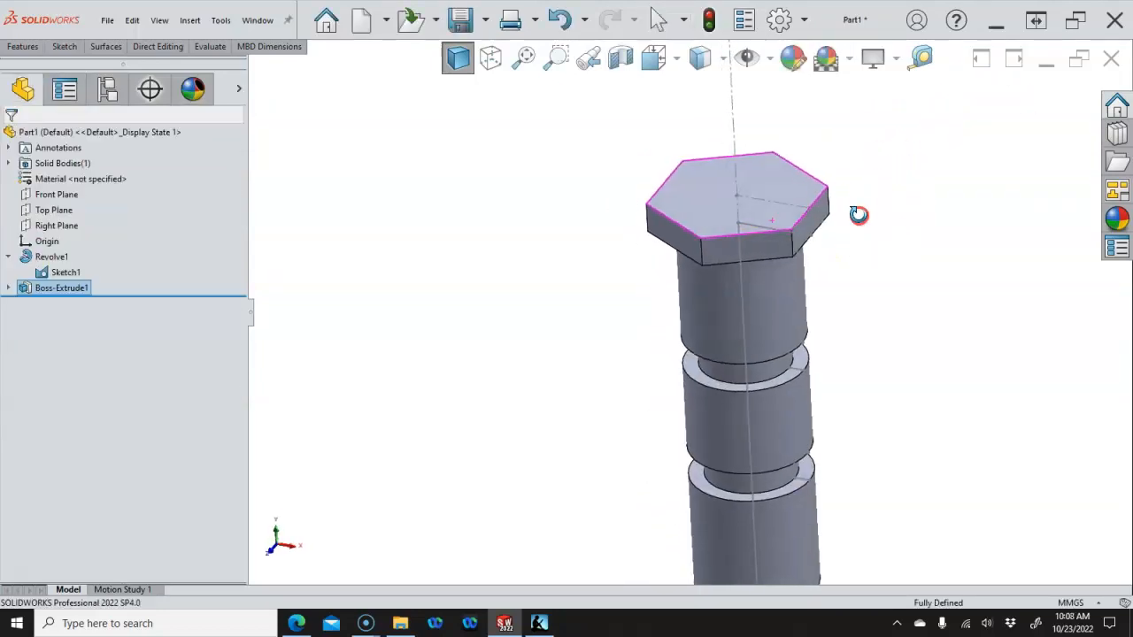
left_click(71, 272)
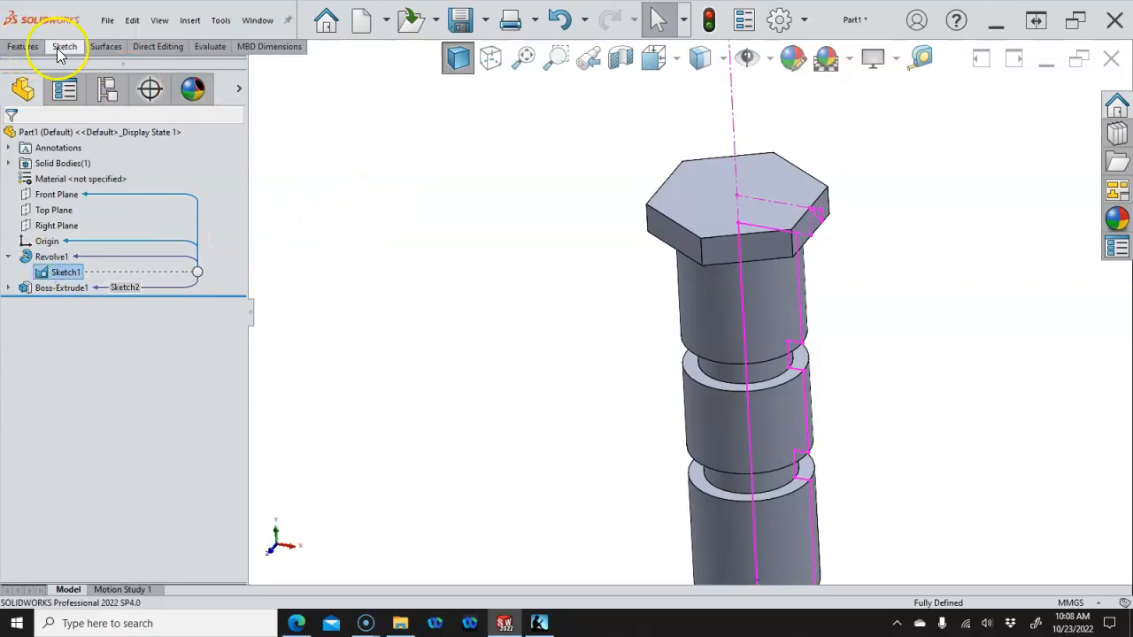
left_click(21, 50)
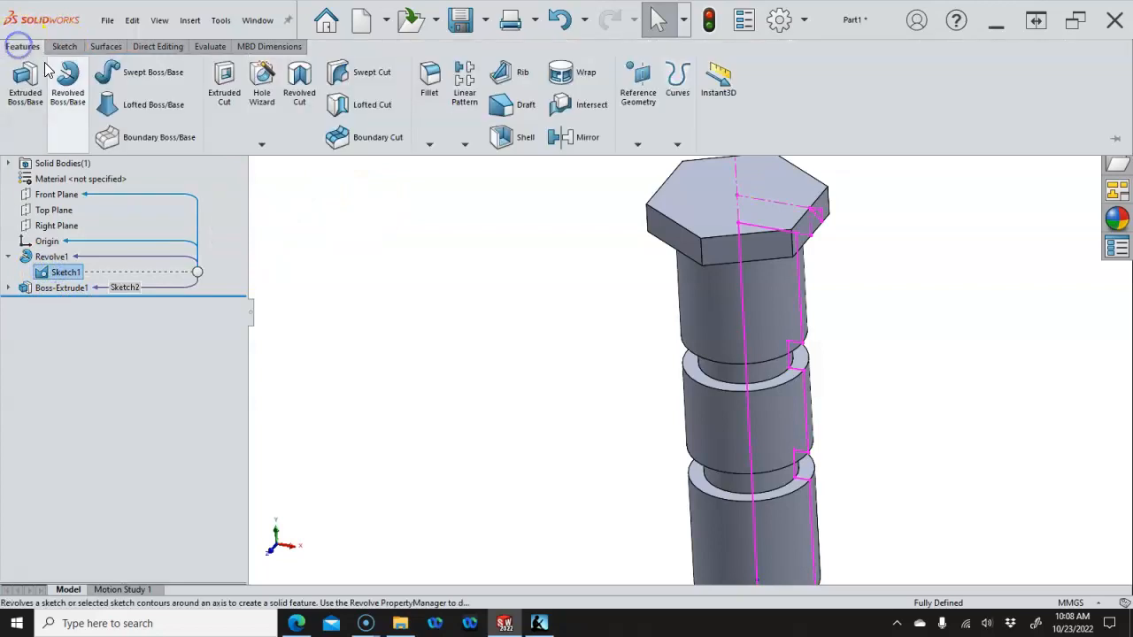
left_click(299, 88)
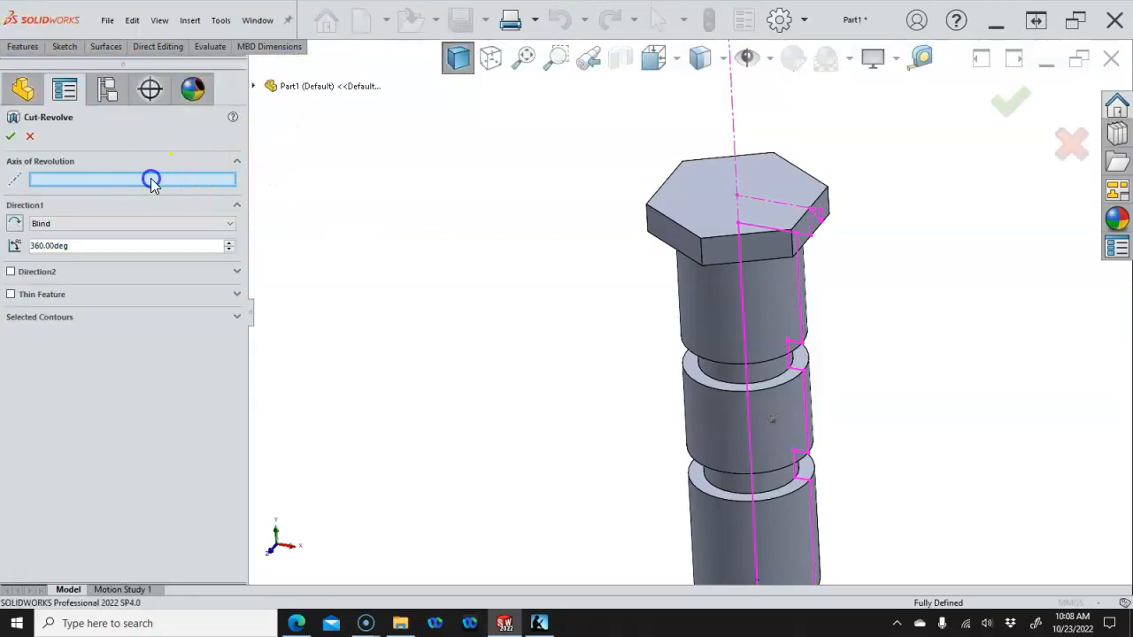
left_click(734, 121)
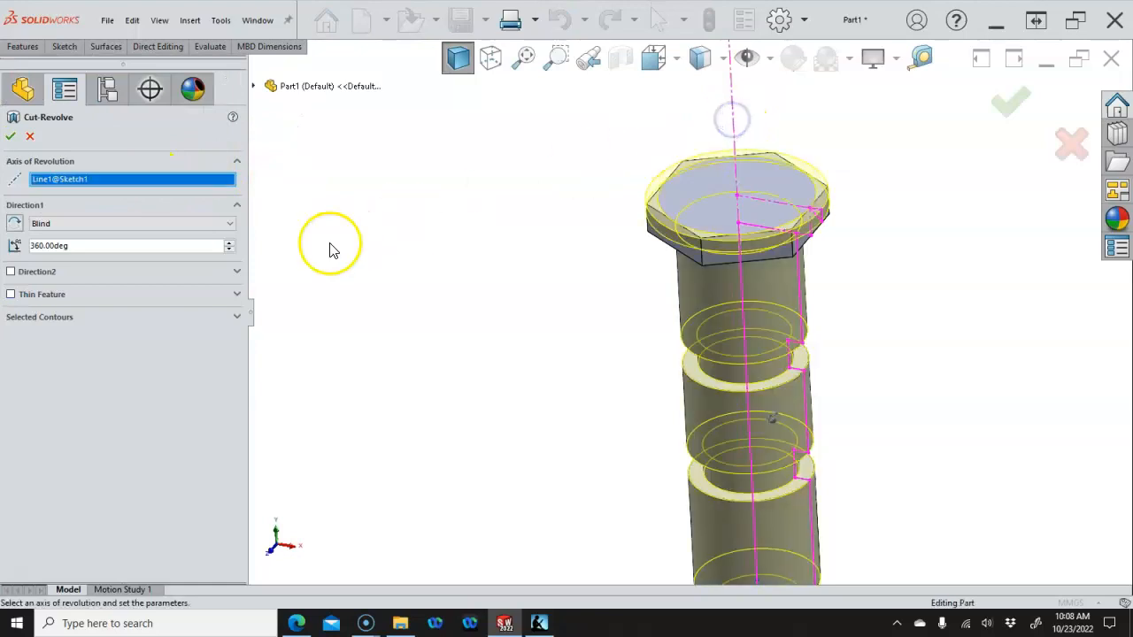
Limit the revolved cut to the small triangular contour at the head's upper rim, complete it and view the bolt isometrically
left_click(75, 316)
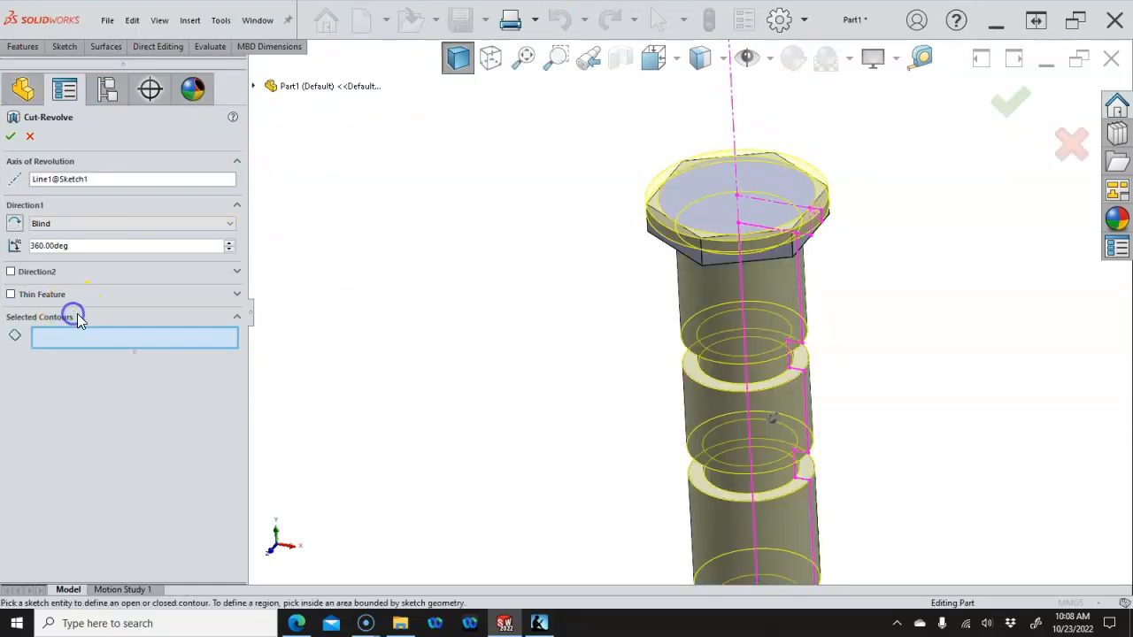
left_click(70, 337)
scroll(846, 227, "down", 6)
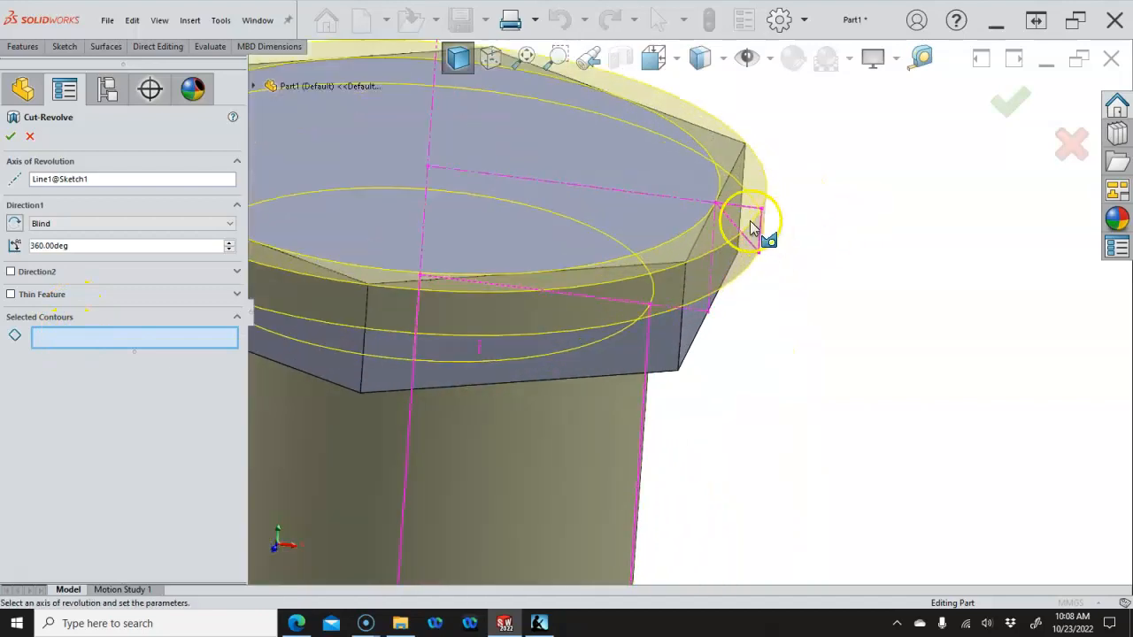
left_click(749, 220)
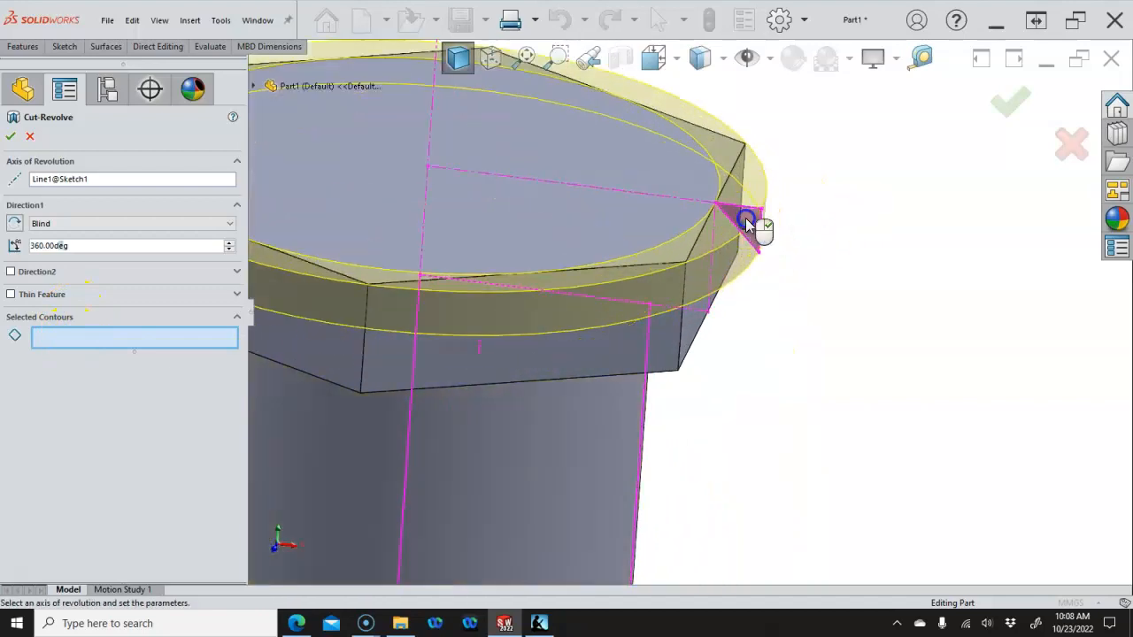
left_click(1009, 102)
middle_click_drag(951, 173, 891, 194)
scroll(905, 164, "up", 3)
key("ctrl+7")
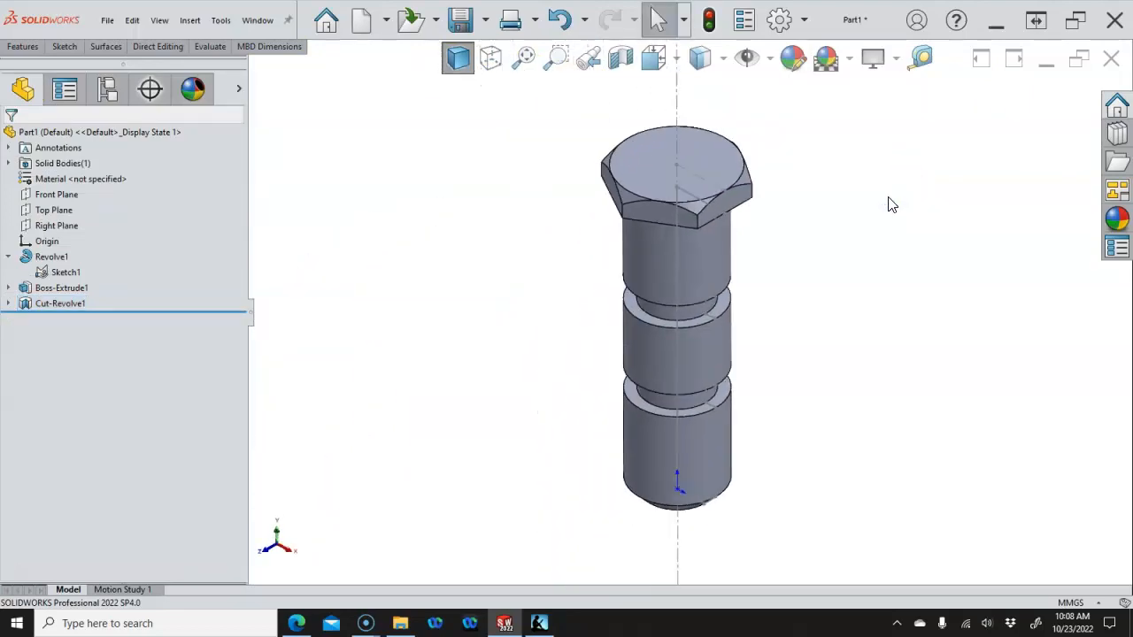
left_click(546, 213)
right_click(55, 303)
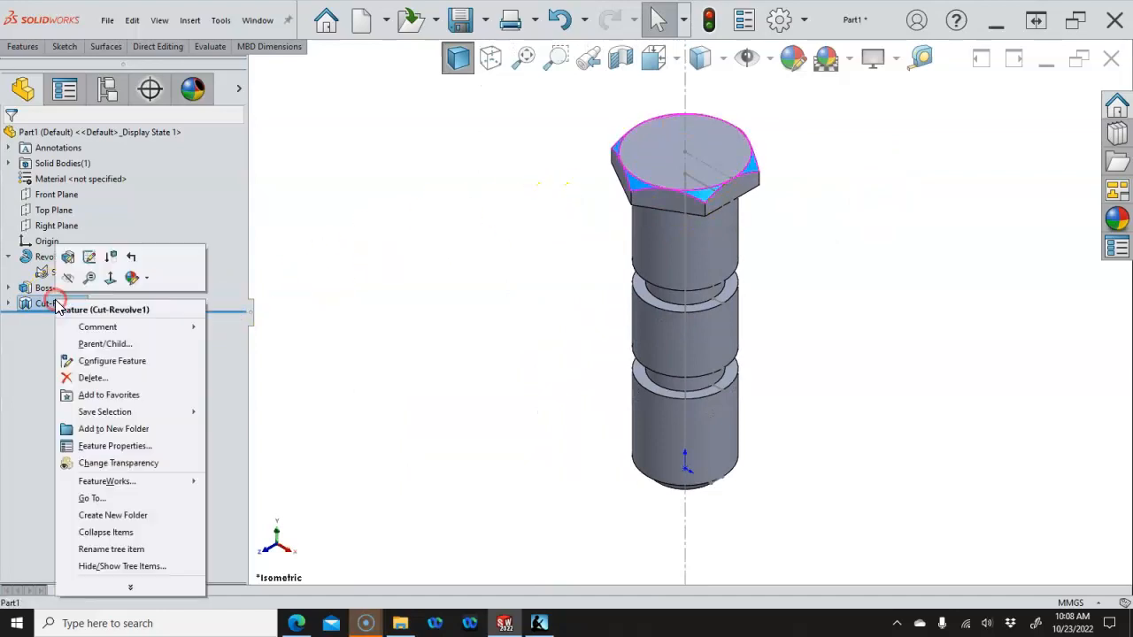
left_click(69, 279)
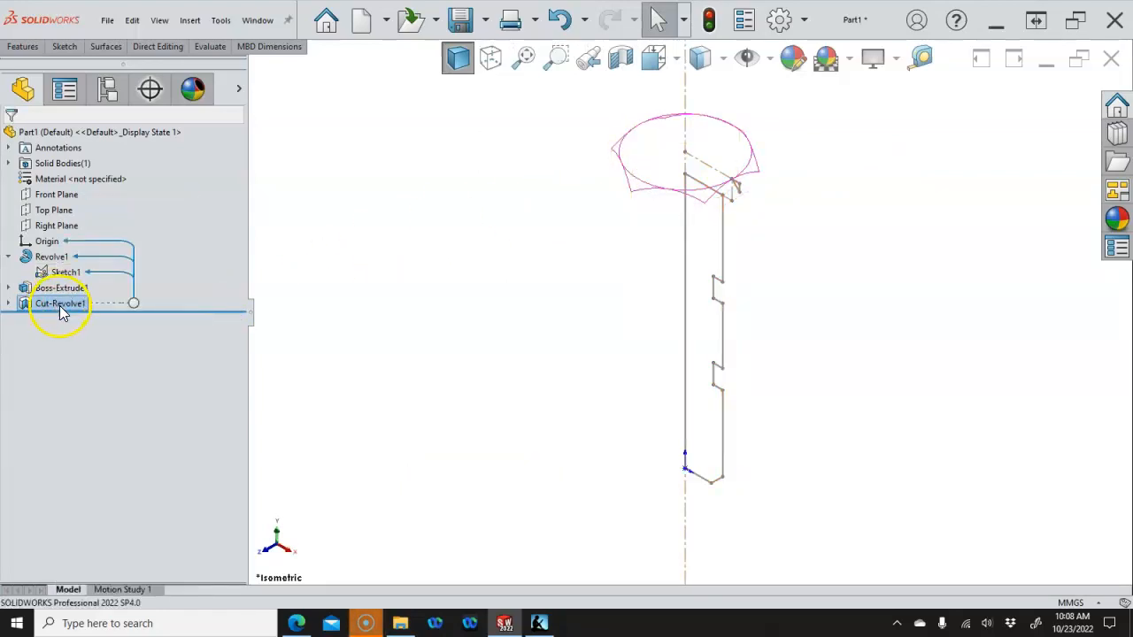
right_click(62, 306)
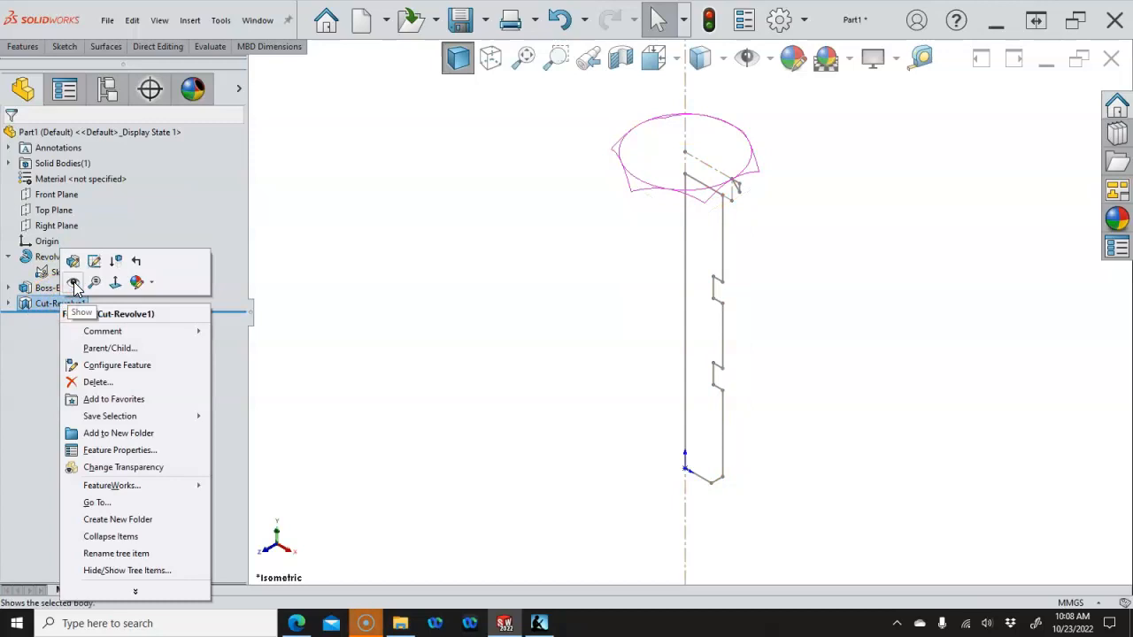
left_click(73, 283)
Suppress the revolved chamfer cut and hide the revolve's profile sketch
right_click(55, 303)
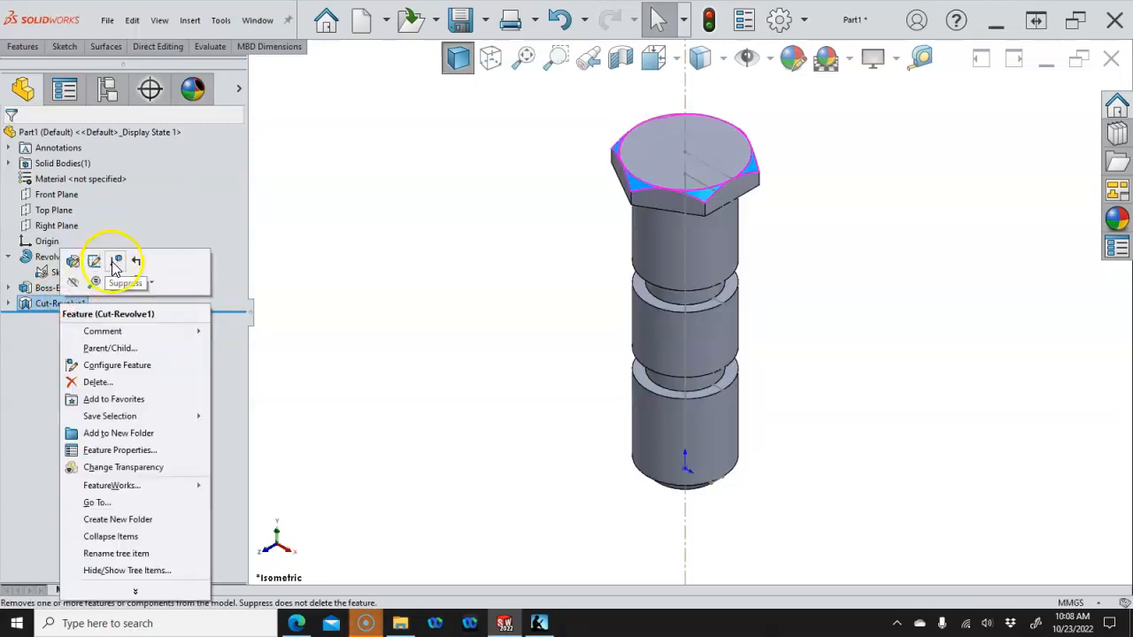
left_click(116, 262)
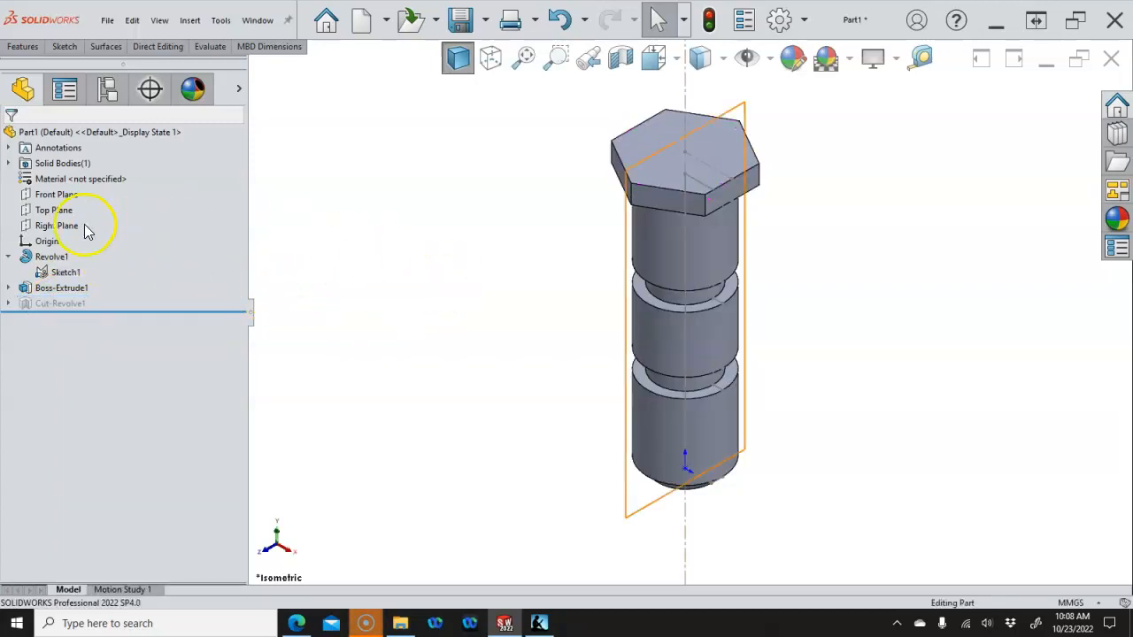
right_click(55, 274)
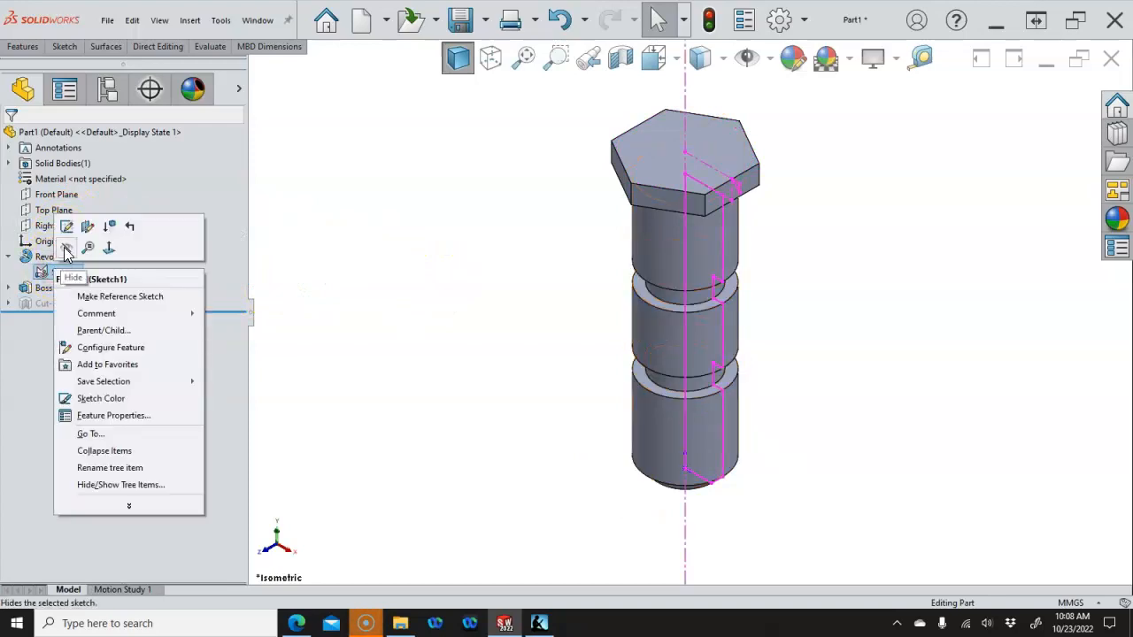
left_click(71, 254)
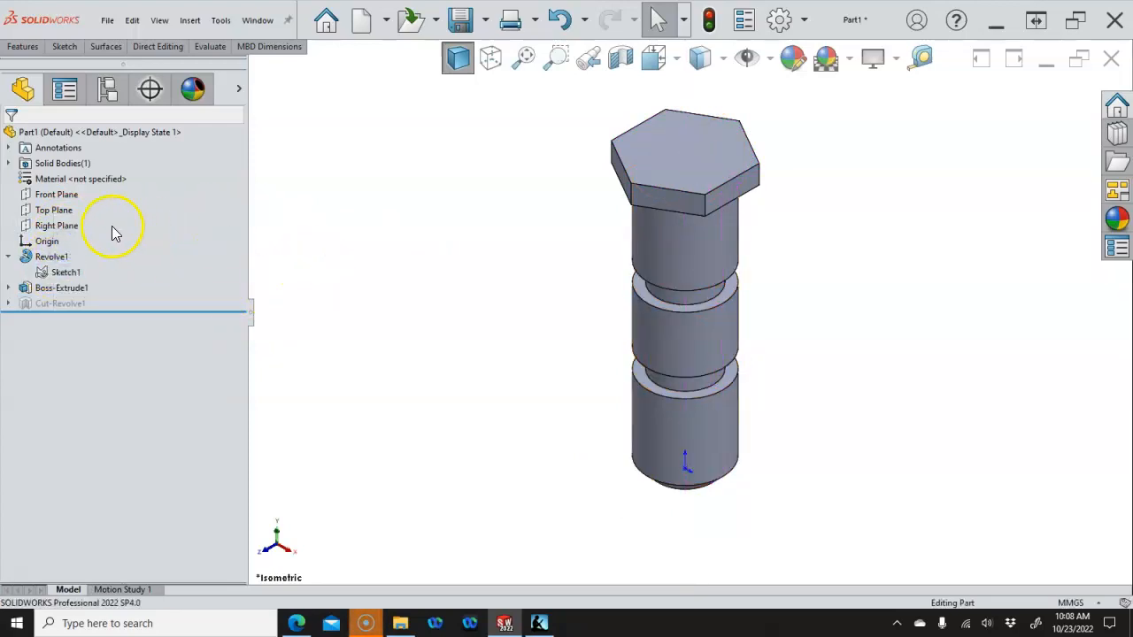
On the Right Plane, sketch a closed triangle at the hex head's upper outer corner, about 2.1 mm tall with a sloping side of about 3 mm
left_click(70, 226)
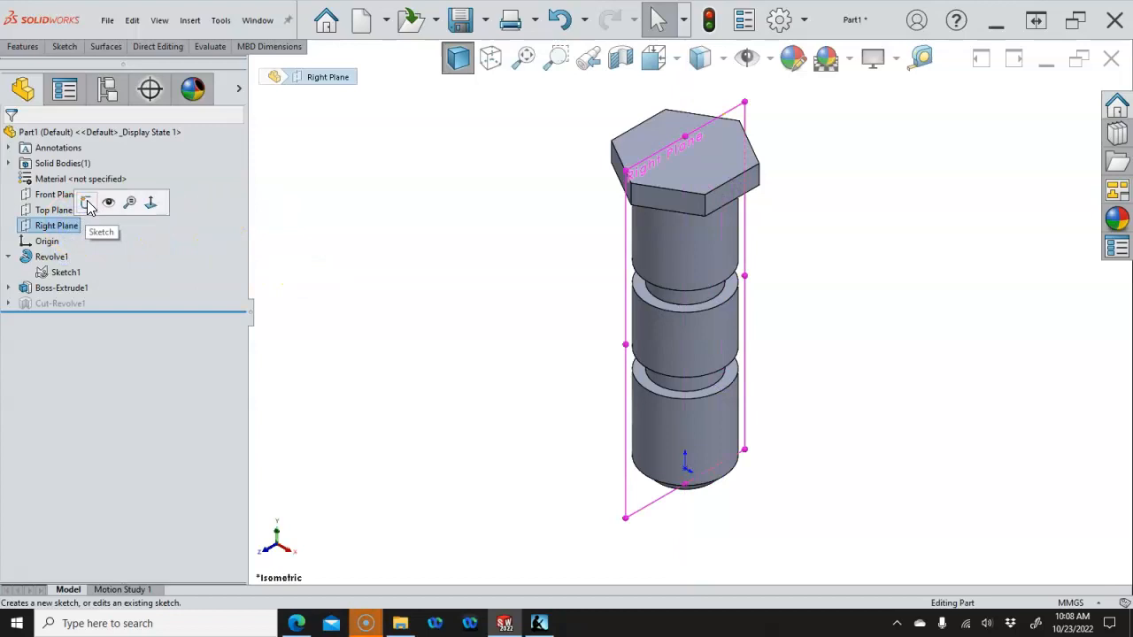
left_click(86, 202)
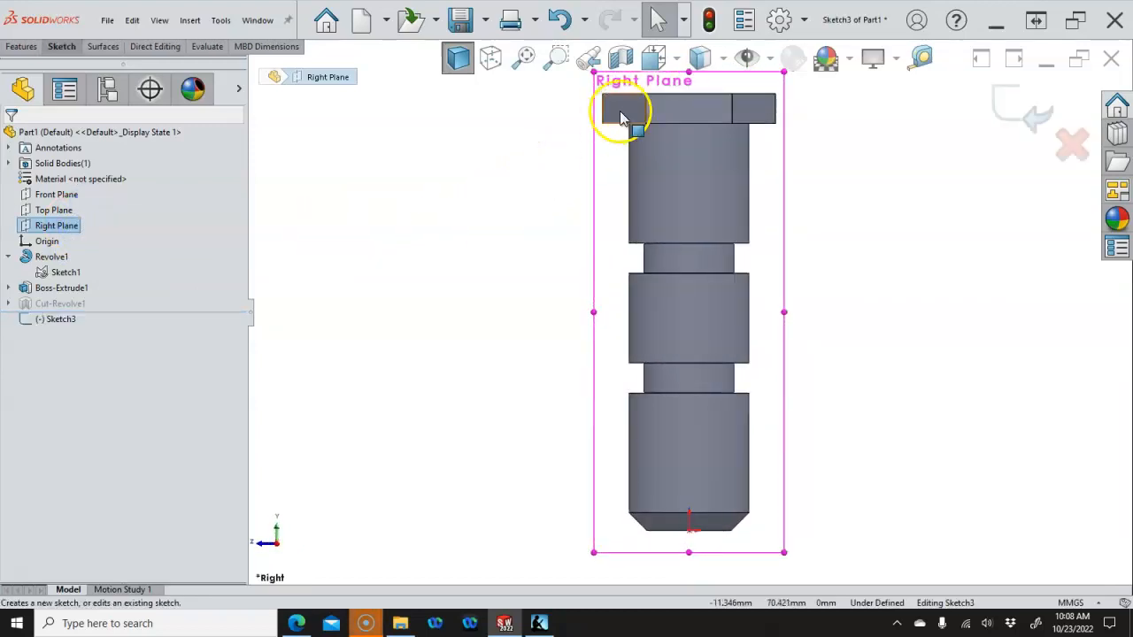
scroll(635, 157, "down", 5)
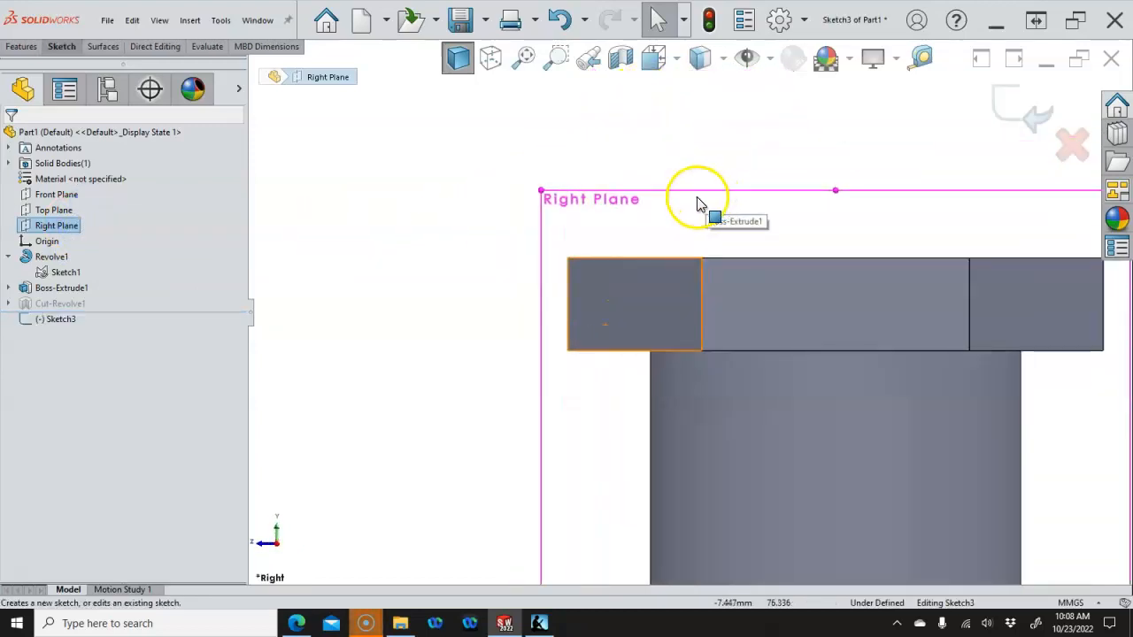
key("s")
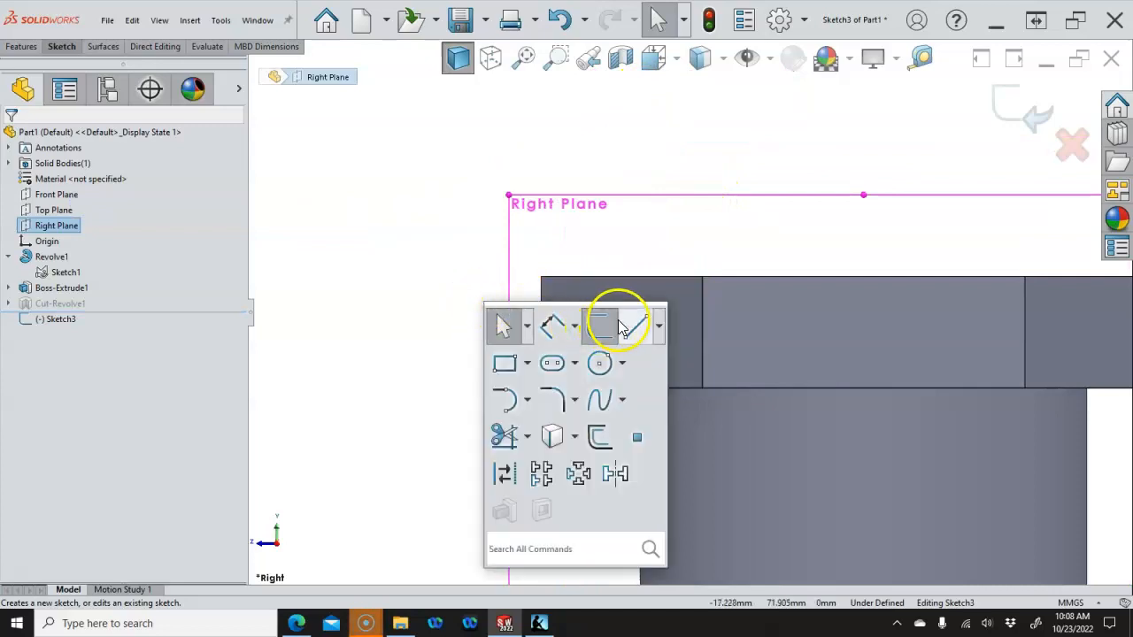
left_click(551, 325)
left_click(540, 280)
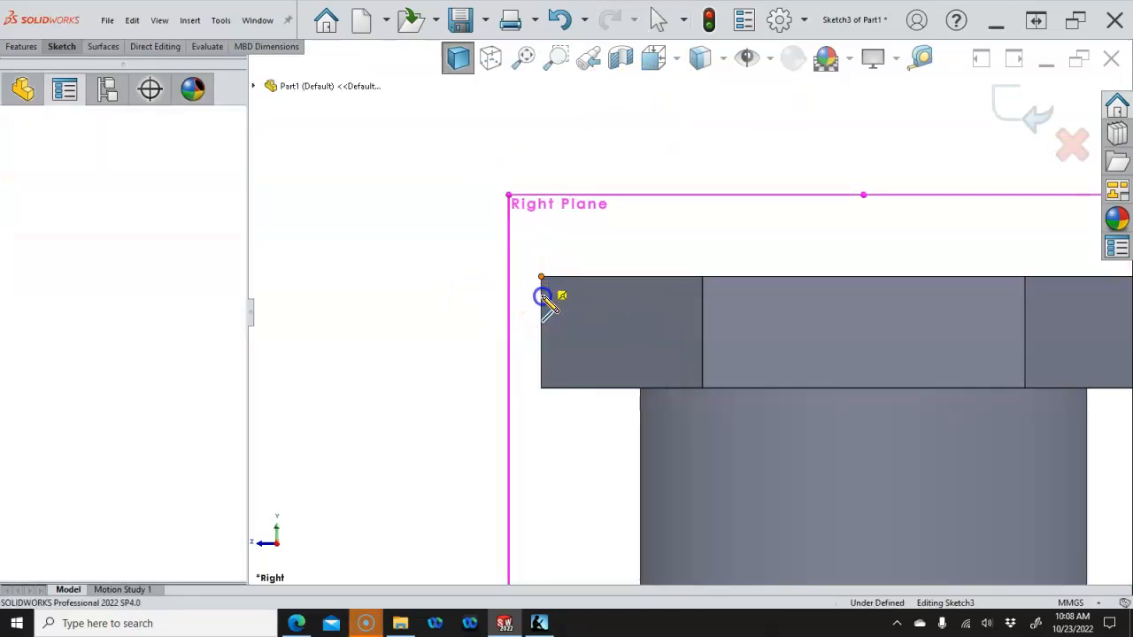
left_click(540, 322)
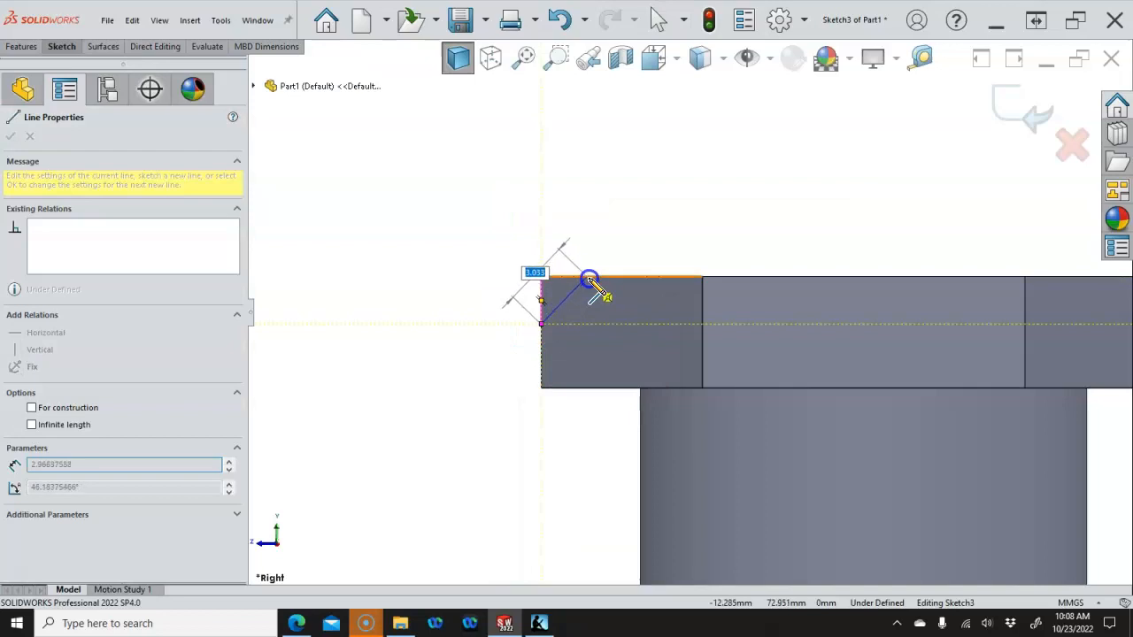
left_click(541, 278)
left_click(442, 271)
right_click(427, 256)
left_click(475, 266)
Dimension the triangle's vertical side to 2 mm
key("s")
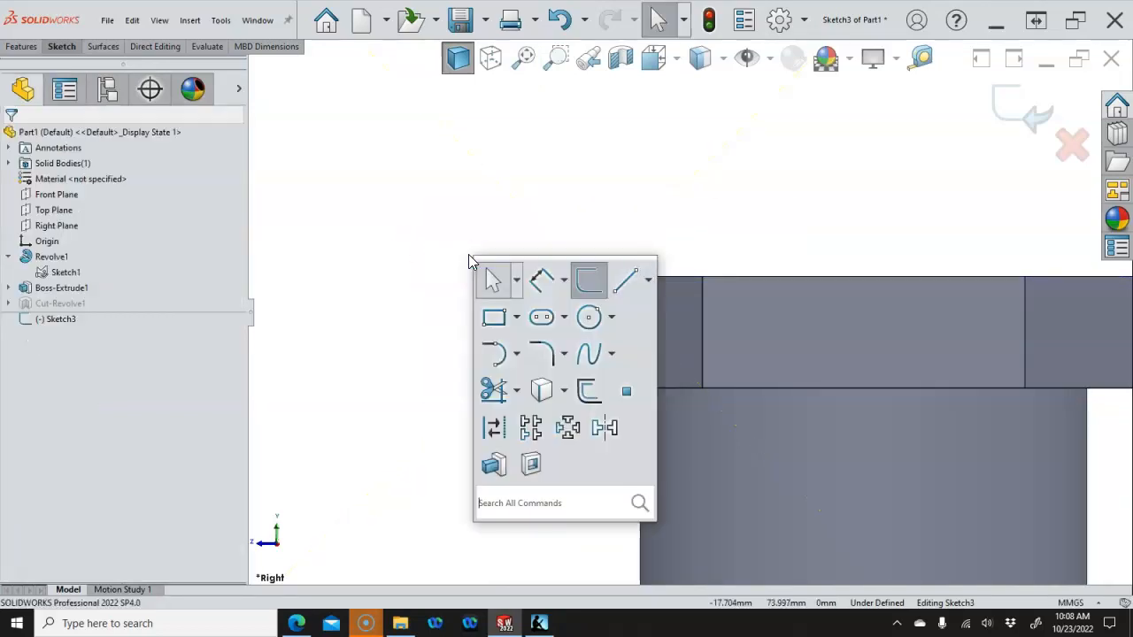
left_click(543, 279)
left_click(541, 306)
left_click(479, 303)
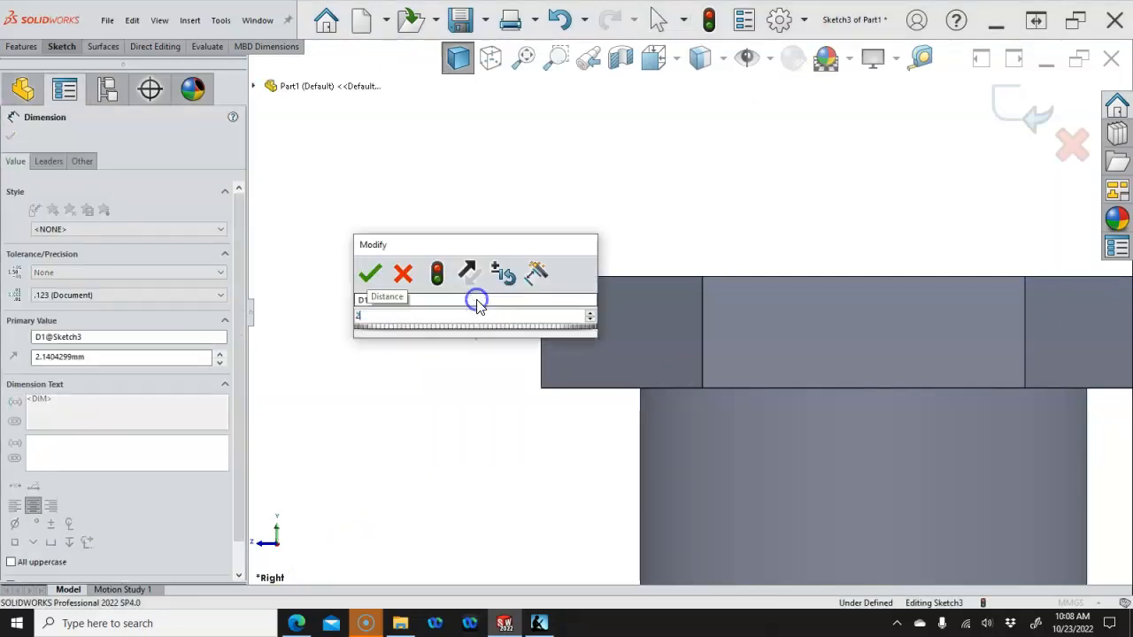
type("2")
key("Return")
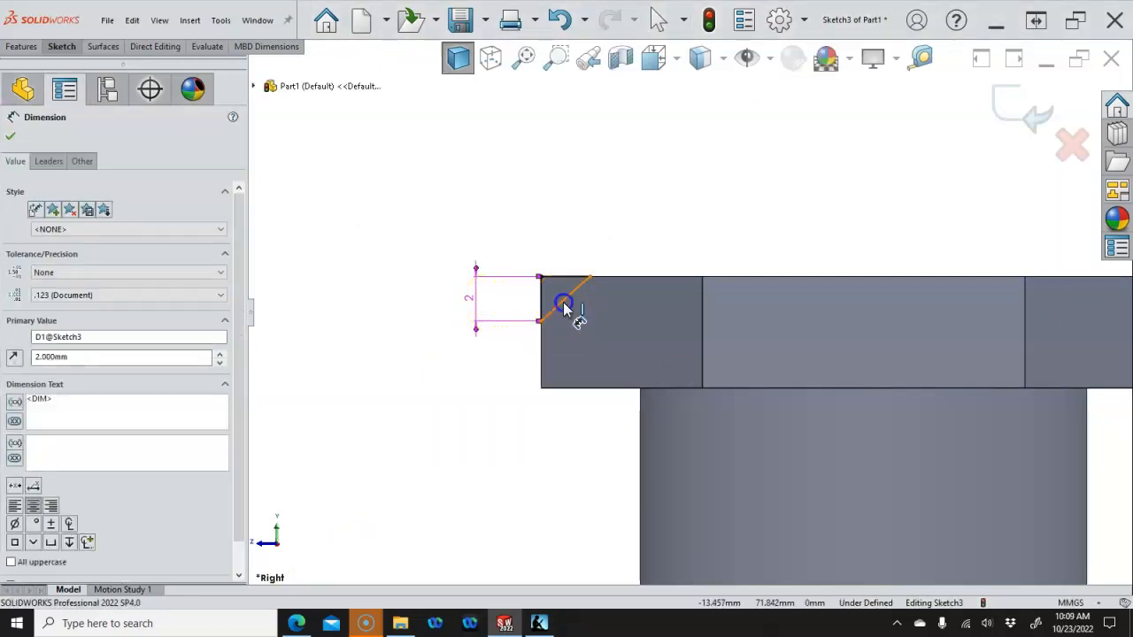
Dimension the angle between the triangle's sloping side and its top side to 45°
left_click(564, 304)
left_click(493, 319)
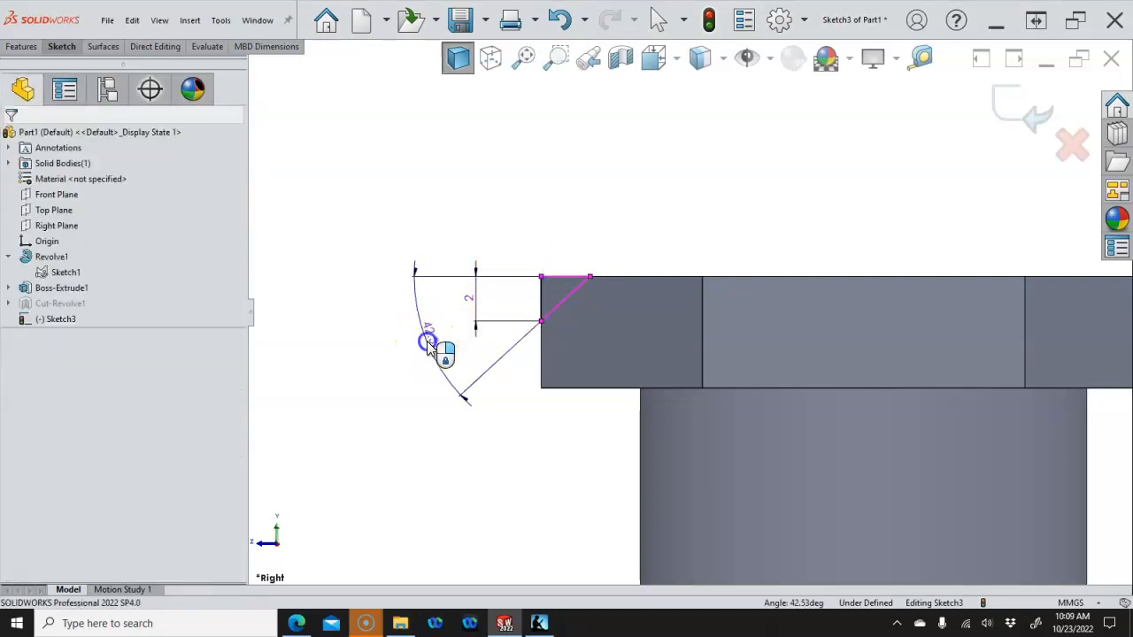
left_click(427, 345)
type("45")
key("Return")
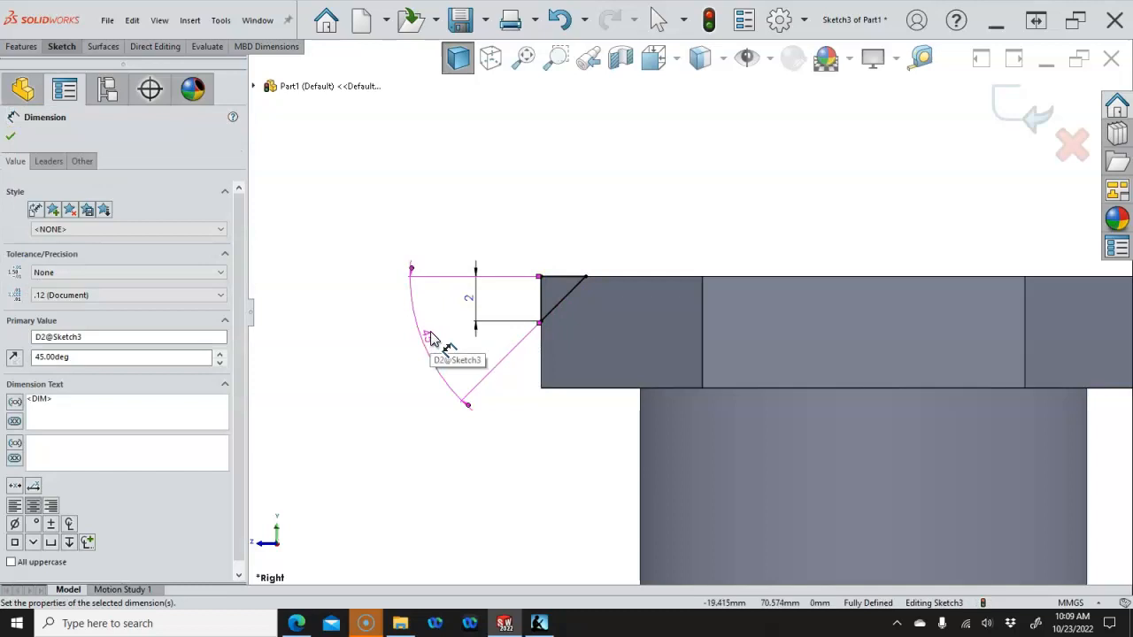
right_click(533, 214)
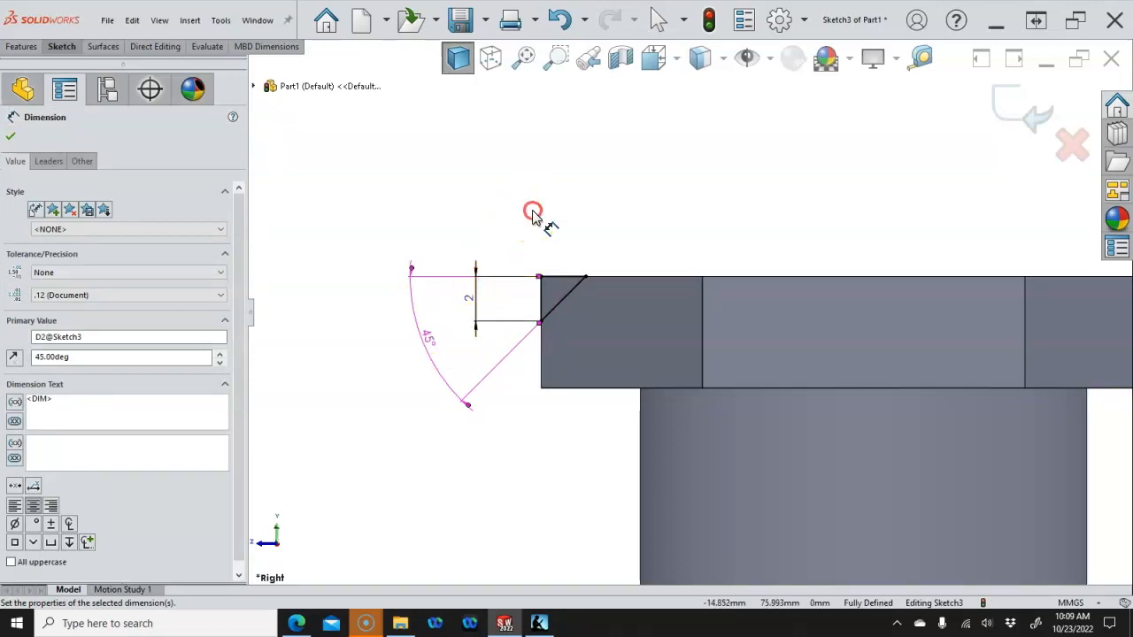
left_click(570, 255)
scroll(541, 229, "up", 2)
middle_click_drag(540, 221, 579, 283)
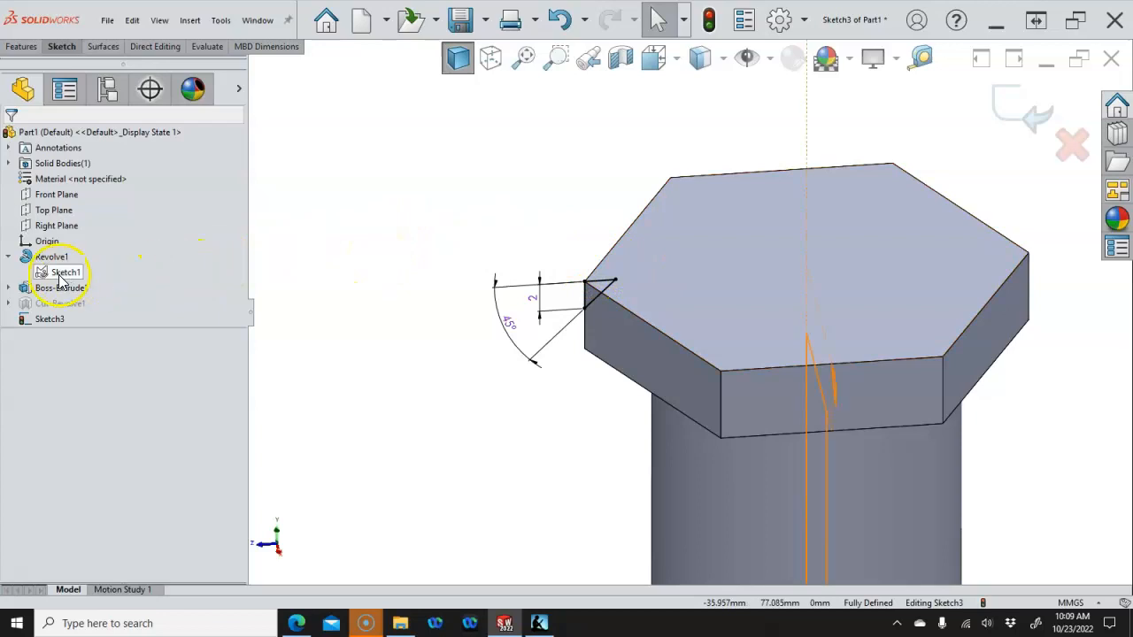
mouse_move(60, 280)
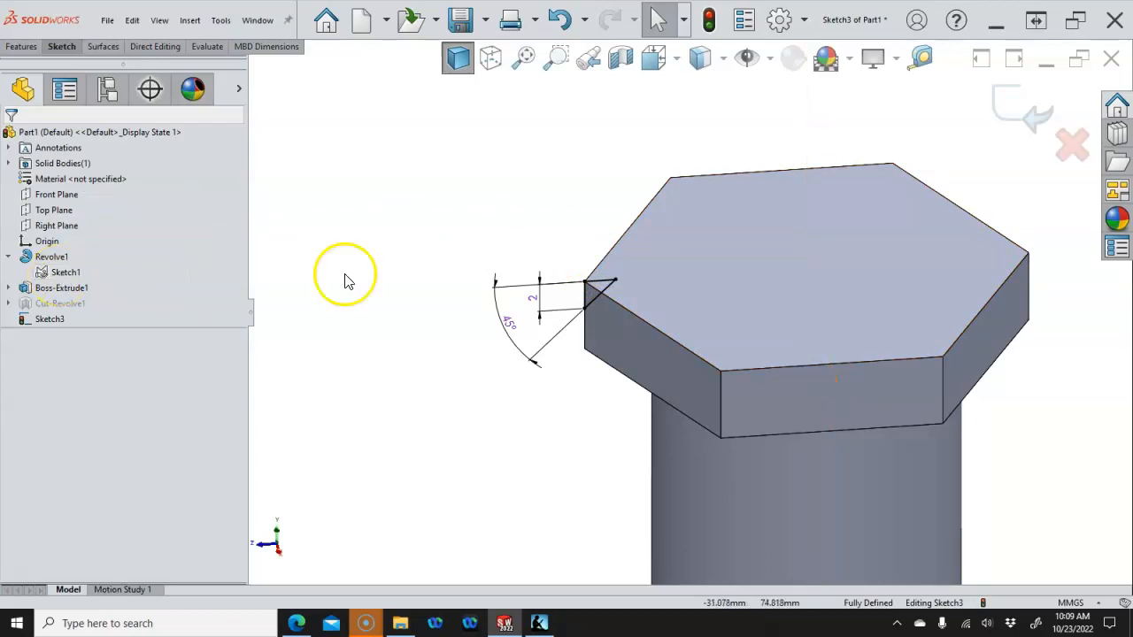
Make the triangle's 2 mm vertical dimension a driven dimension
middle_click_drag(411, 270, 436, 217)
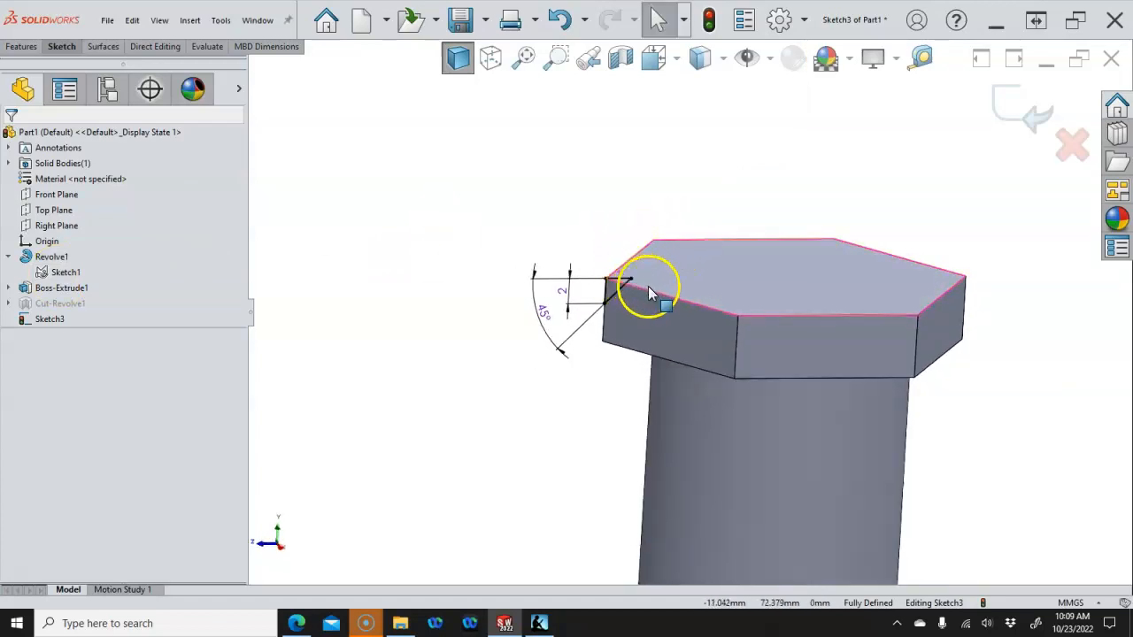
middle_click_drag(657, 240, 569, 219)
scroll(719, 311, "up", 2)
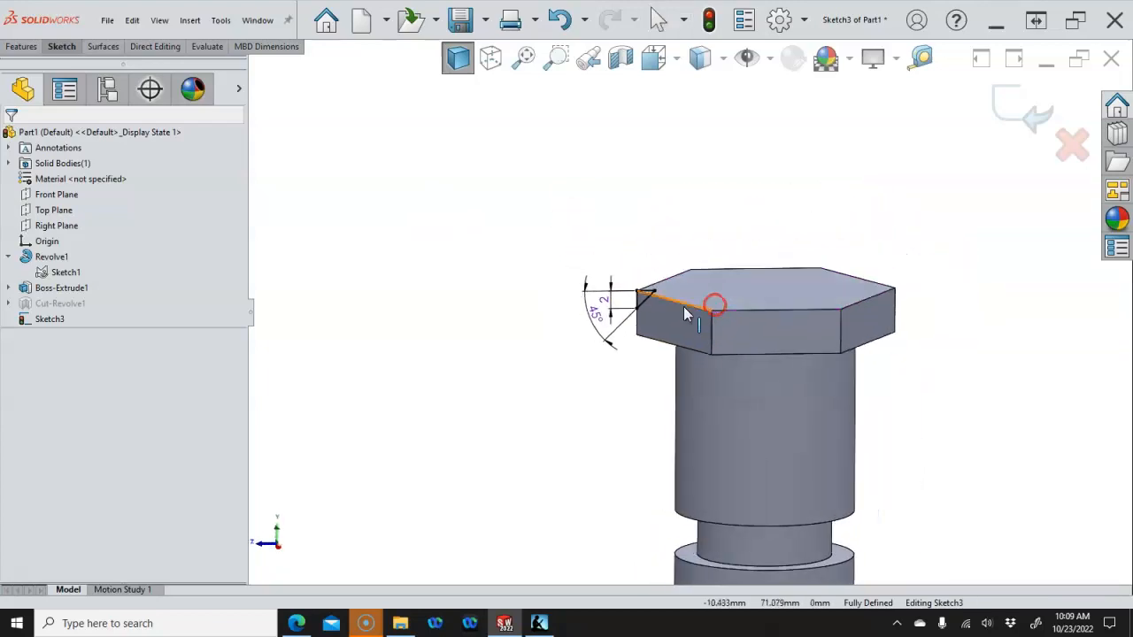
scroll(646, 310, "down", 3)
right_click(565, 290)
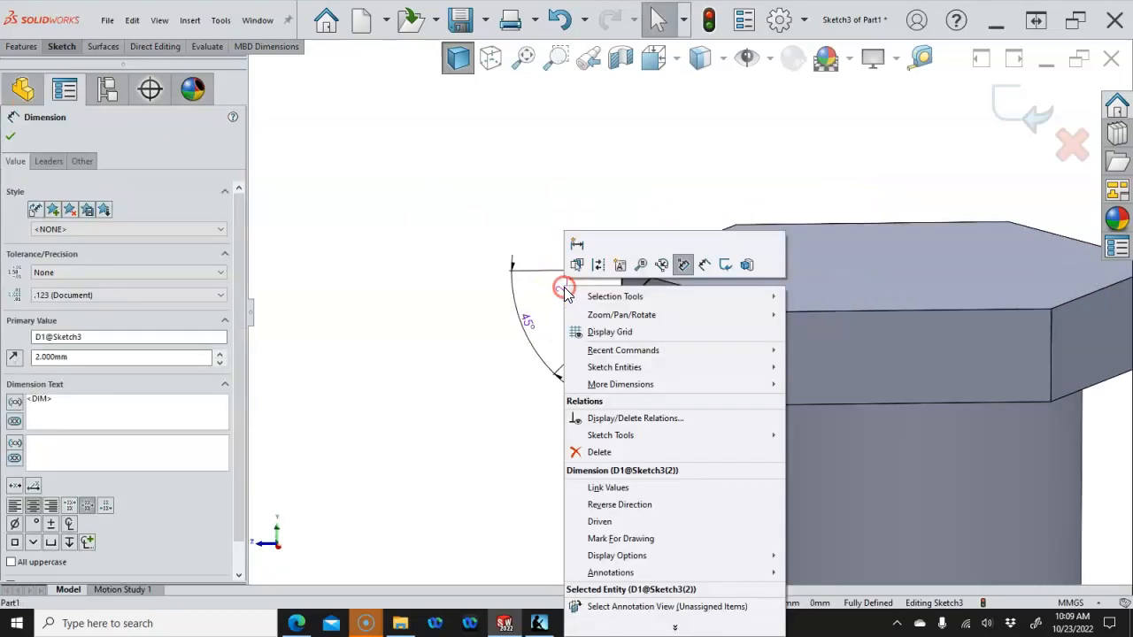
left_click(611, 521)
middle_click_drag(488, 463, 525, 467)
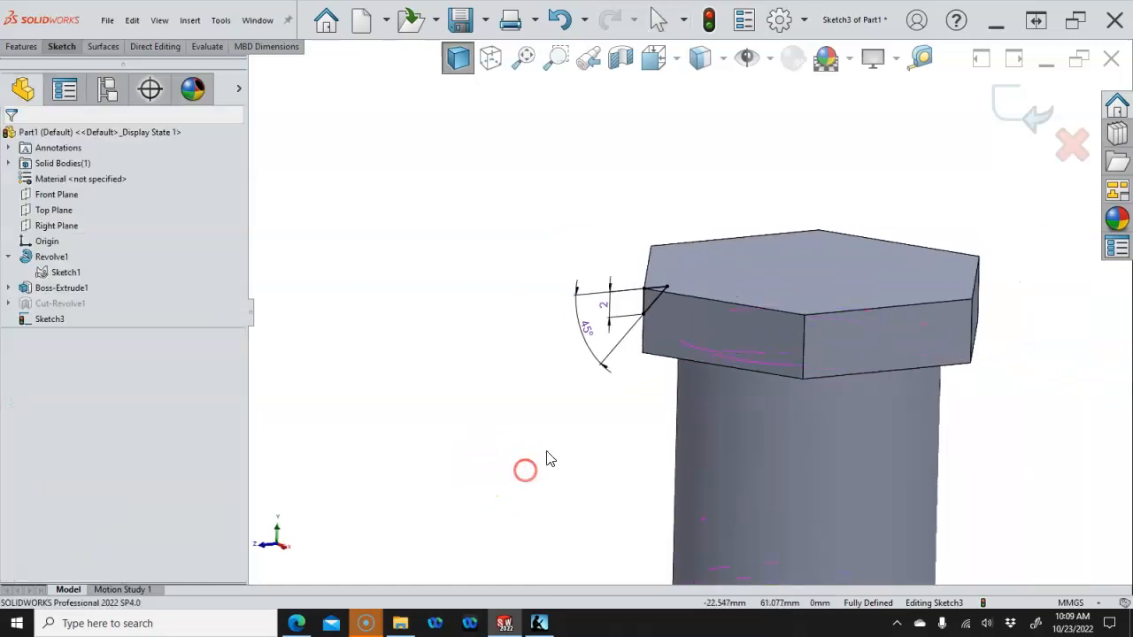
right_click(607, 315)
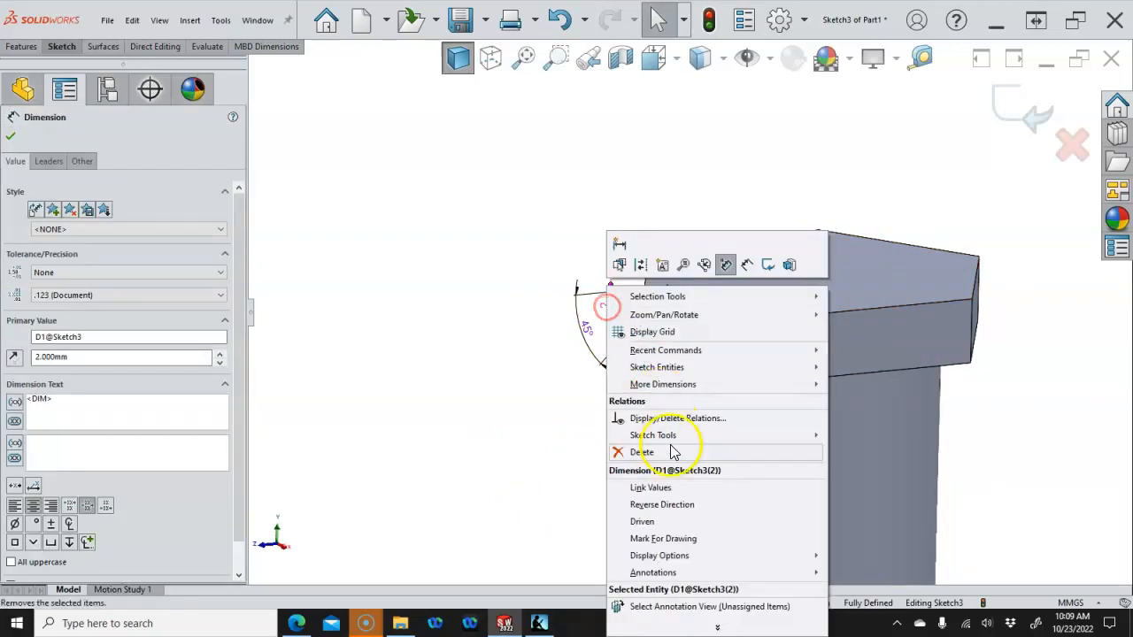
left_click(638, 523)
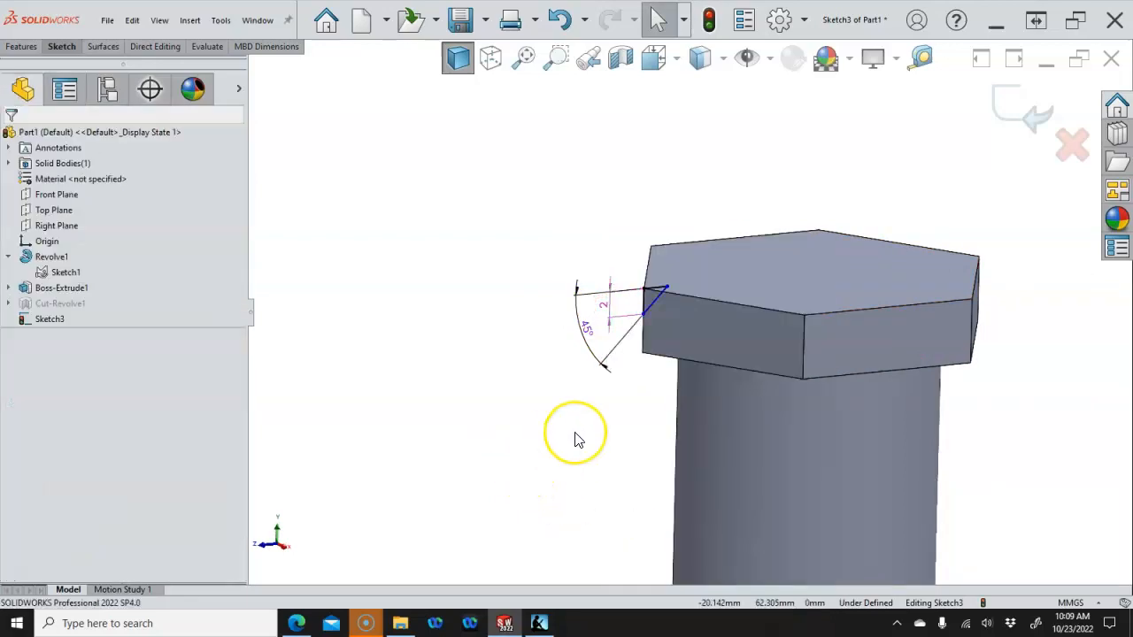
Add an infinite vertical construction centerline through the origin, along the bolt's axis, in the triangle sketch
key("ctrl+1")
key("ctrl+5")
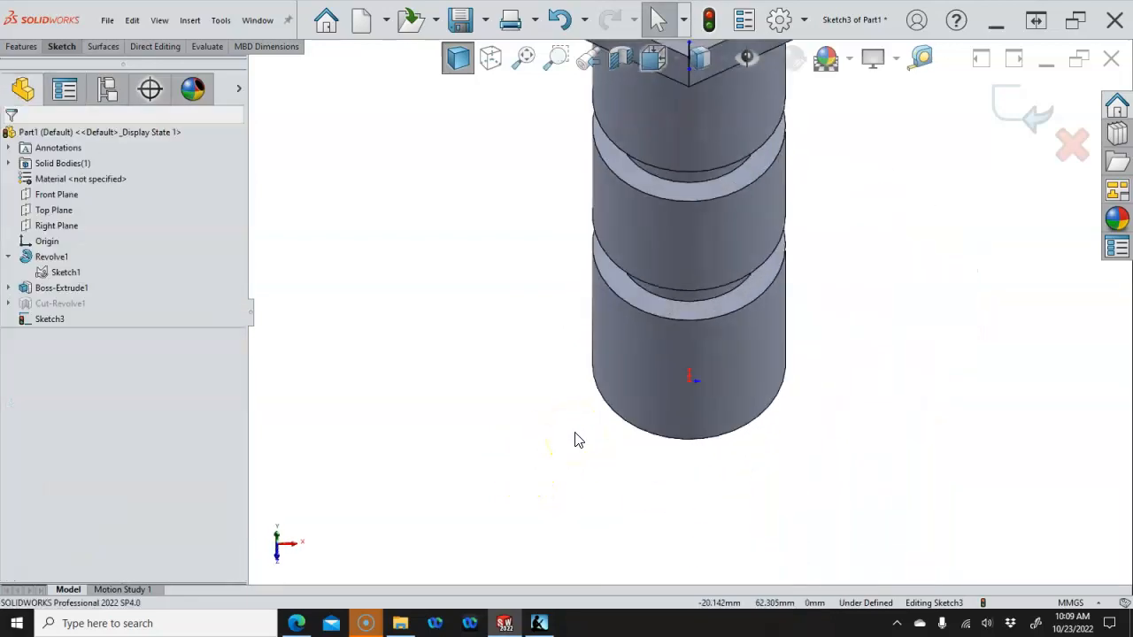
key("ctrl+3")
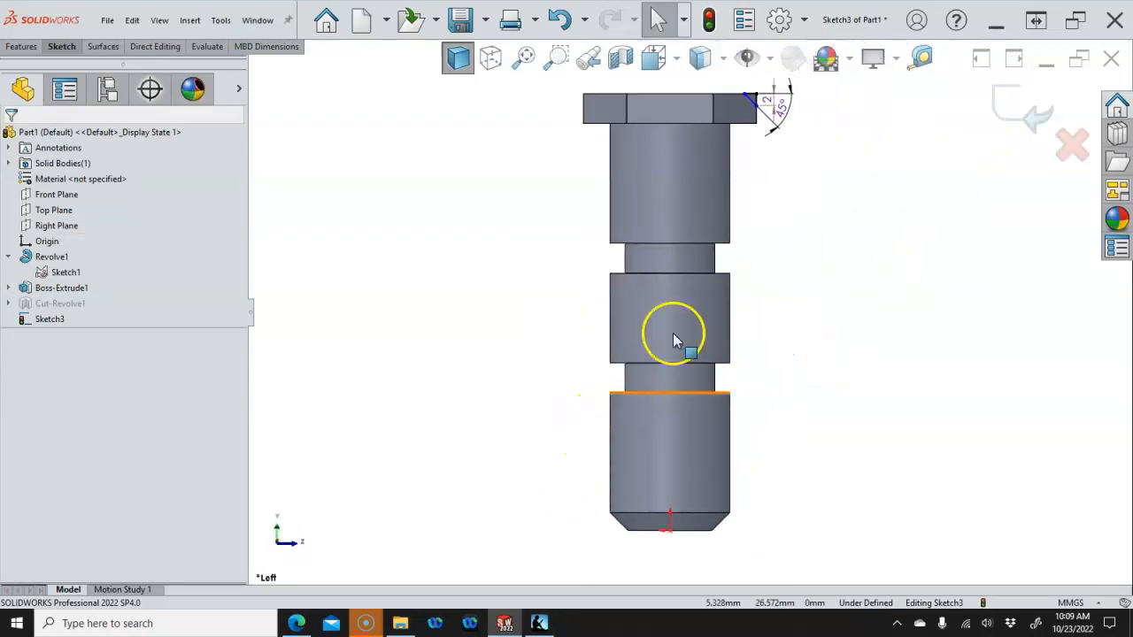
key("s")
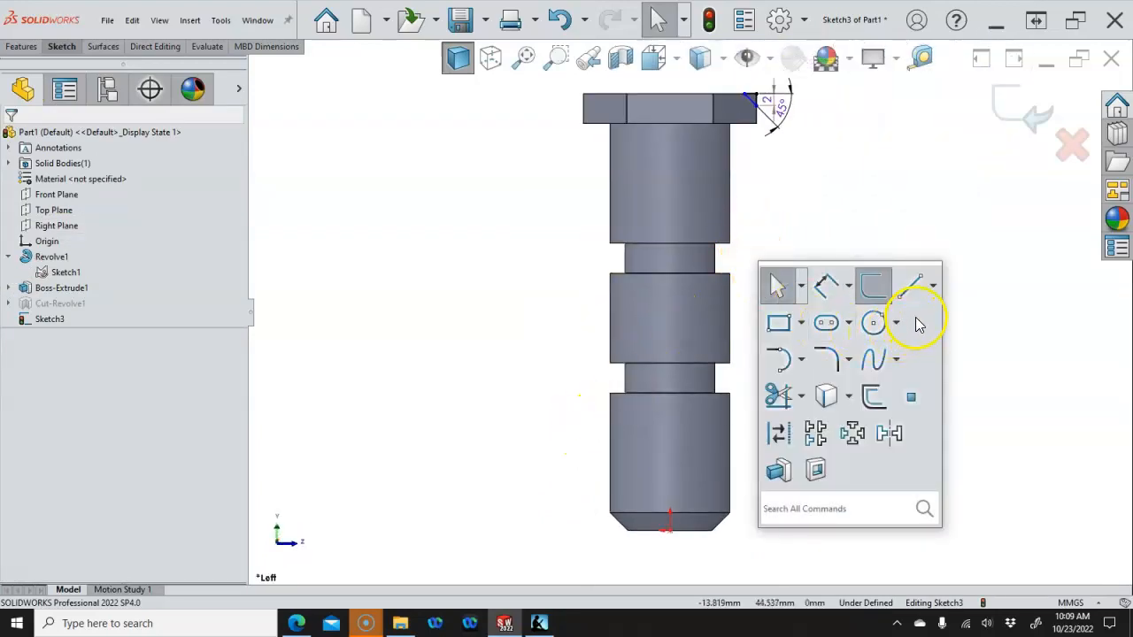
left_click(932, 285)
left_click(938, 325)
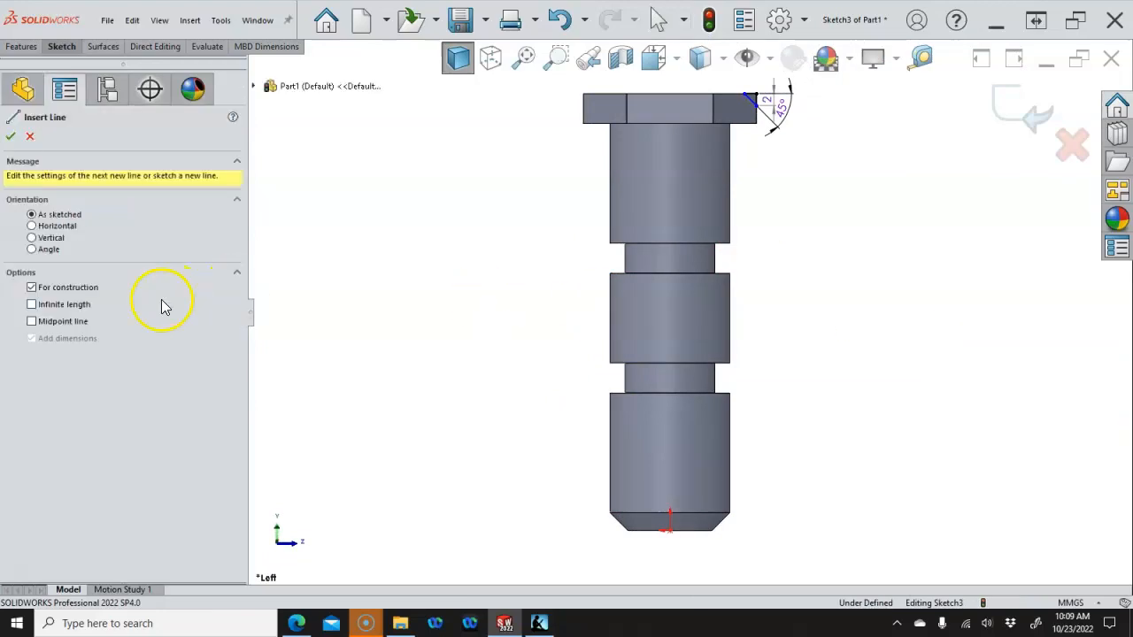
left_click(48, 239)
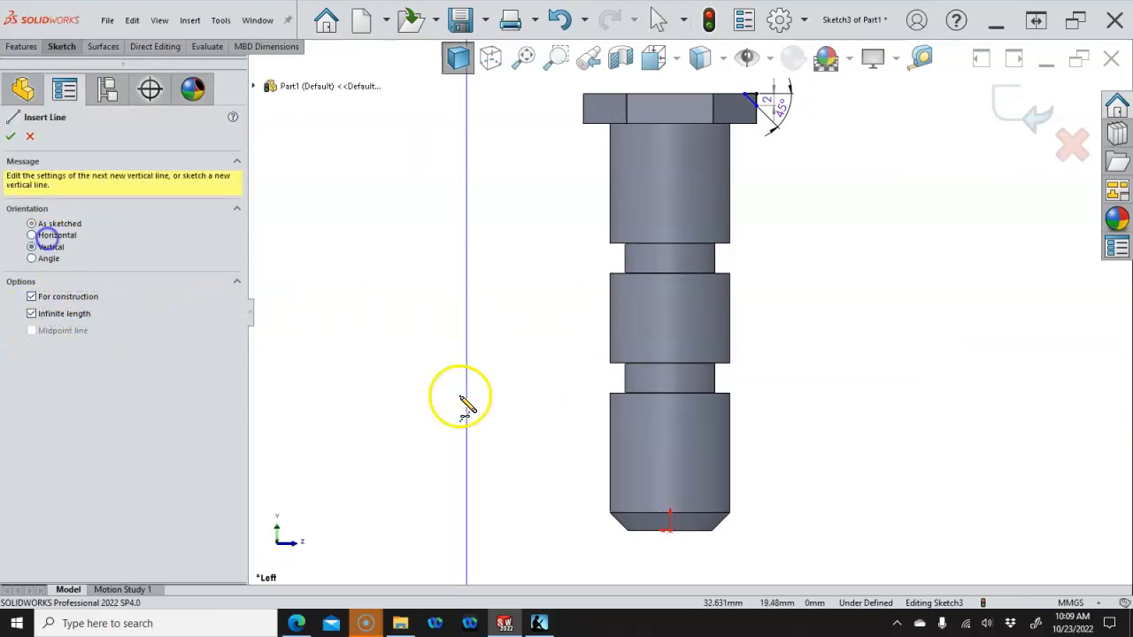
left_click(675, 534)
right_click(759, 483)
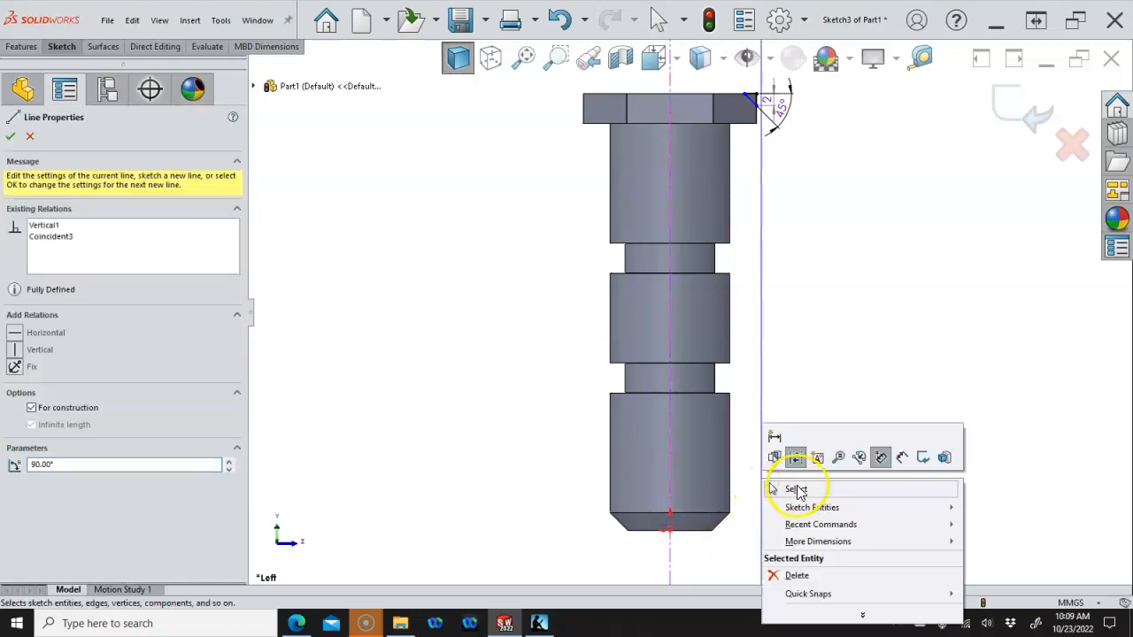
left_click(795, 487)
Dimension the triangle's inner top corner across the centerline as a 25 mm diameter
scroll(760, 438, "up", 5)
scroll(683, 277, "down", 8)
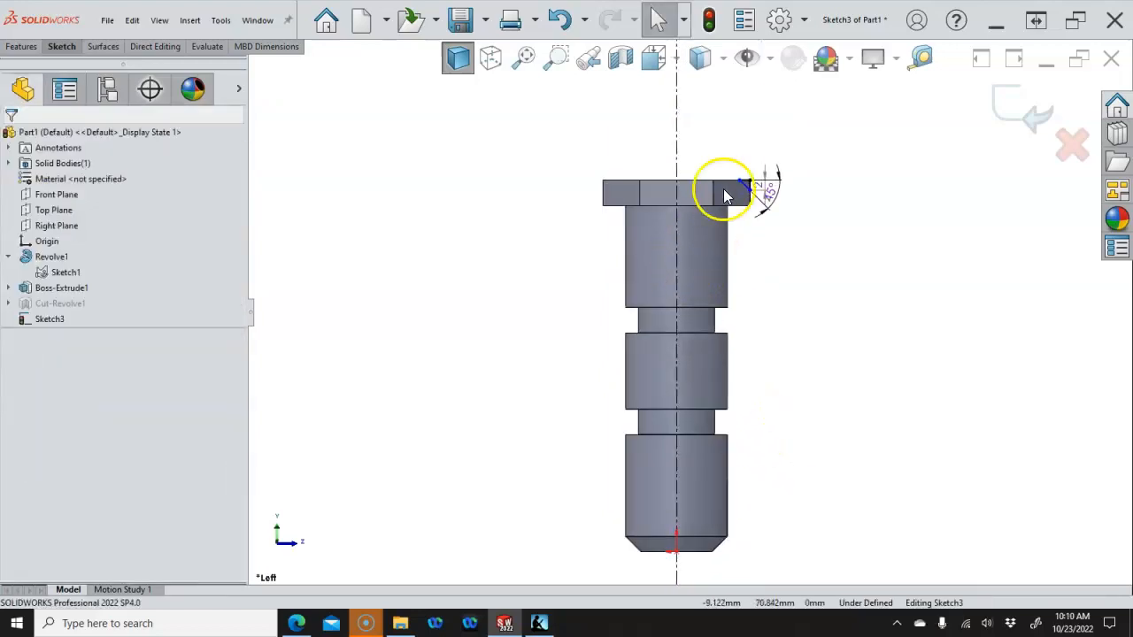
key("l")
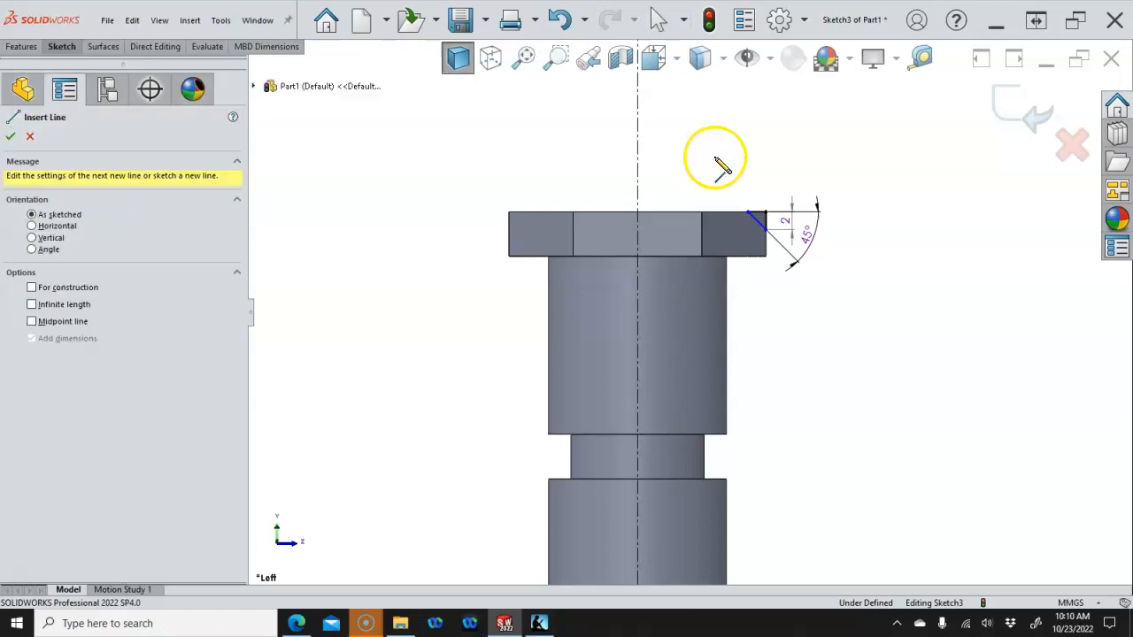
key("Escape")
right_click(715, 157)
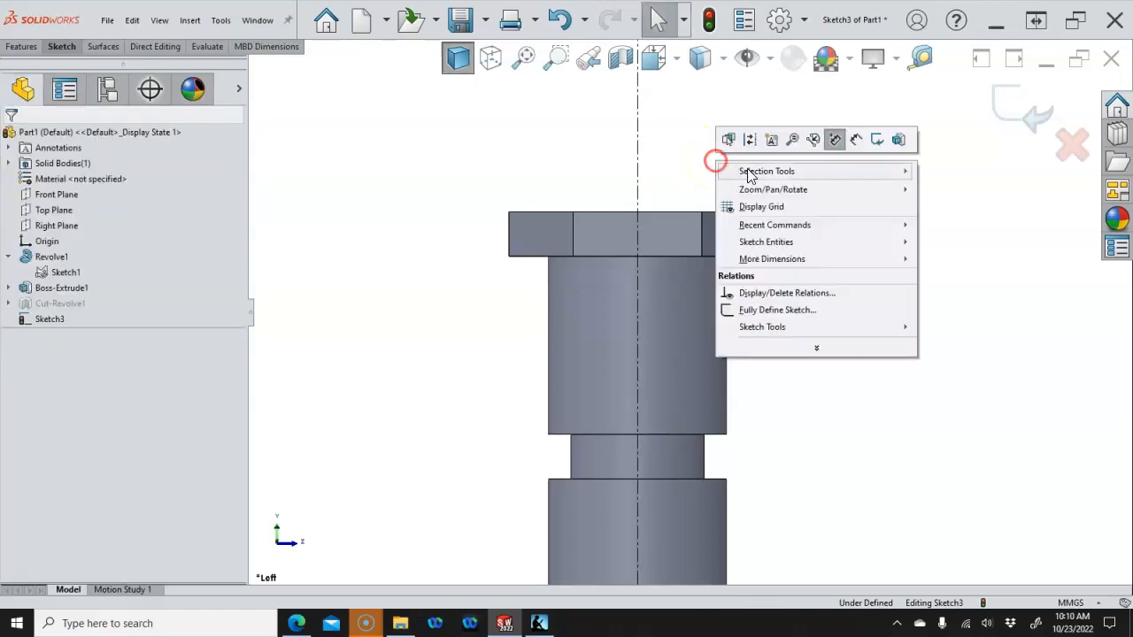
left_click(839, 140)
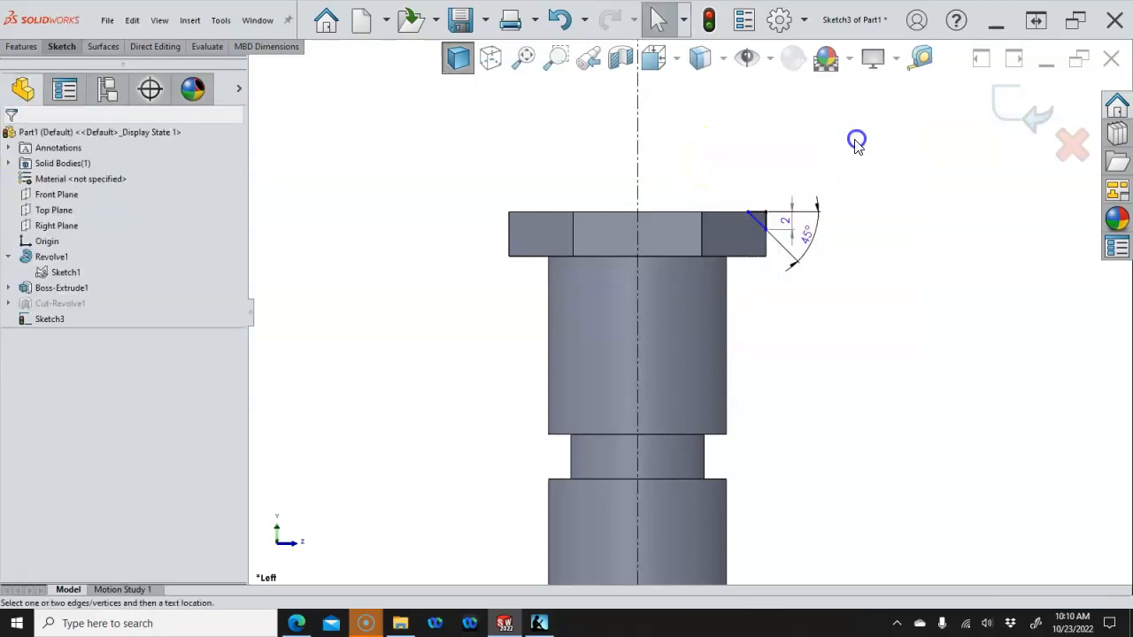
left_click(748, 215)
left_click(637, 171)
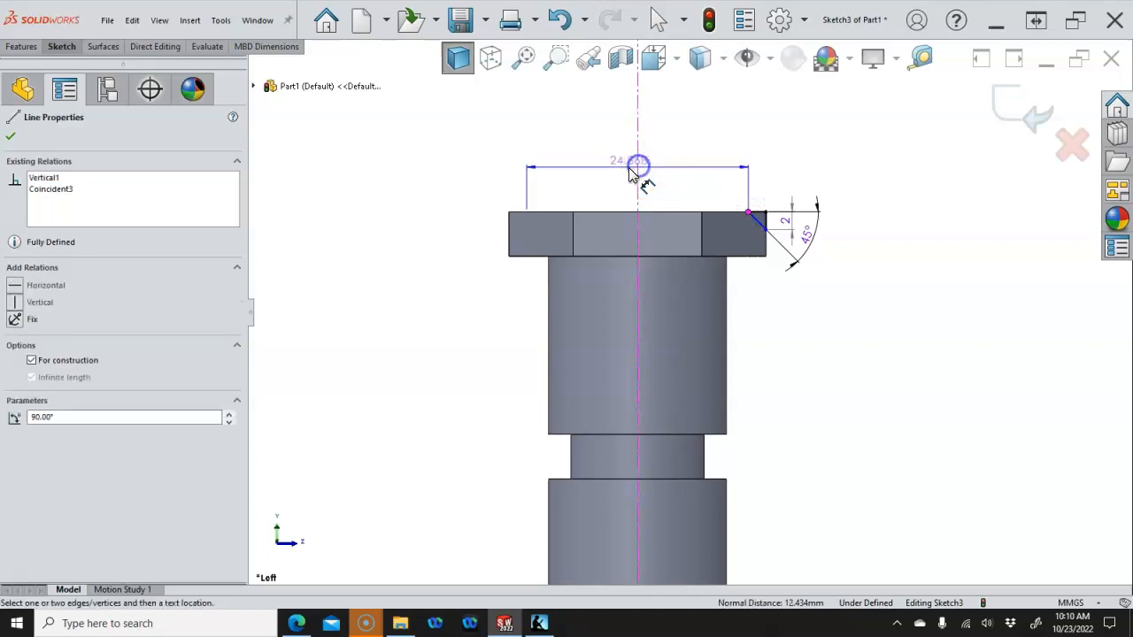
left_click(579, 168)
type("25")
key("Return")
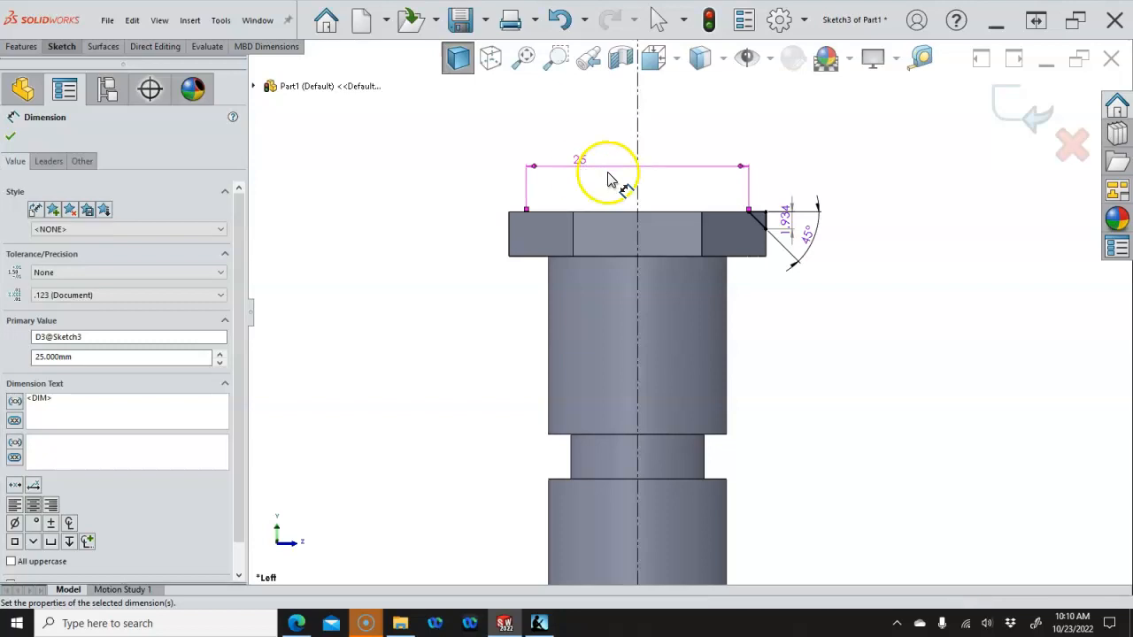
right_click(896, 209)
left_click(927, 257)
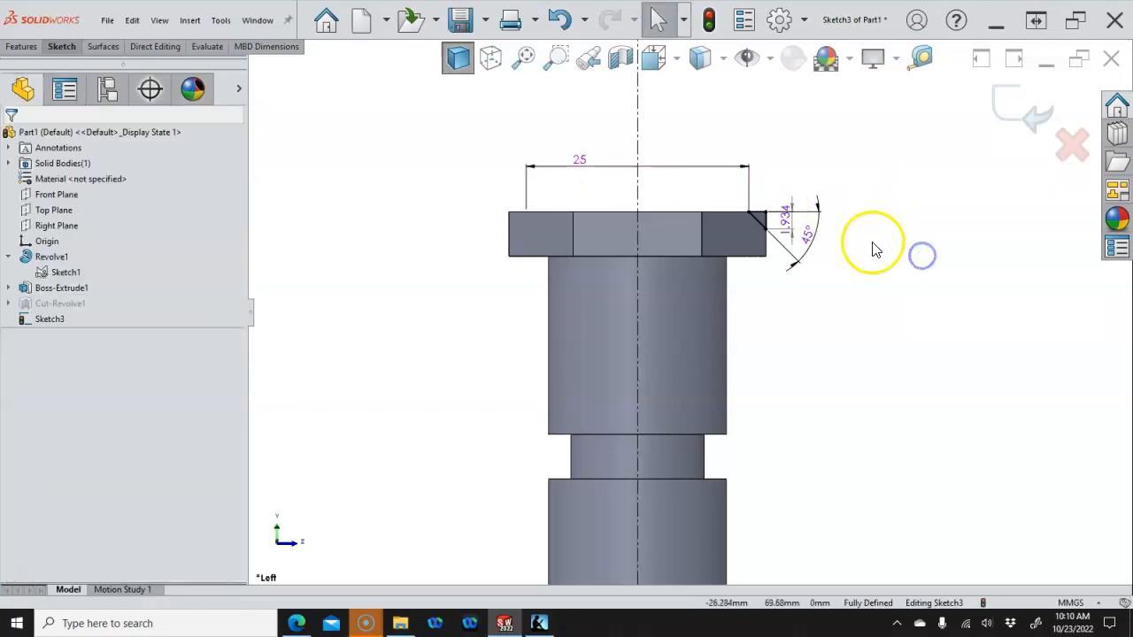
Create a 360° revolved cut of the triangle about the centerline to chamfer the hex head
middle_click_drag(874, 248, 838, 306)
scroll(844, 275, "up", 3)
middle_click_drag(833, 255, 829, 323)
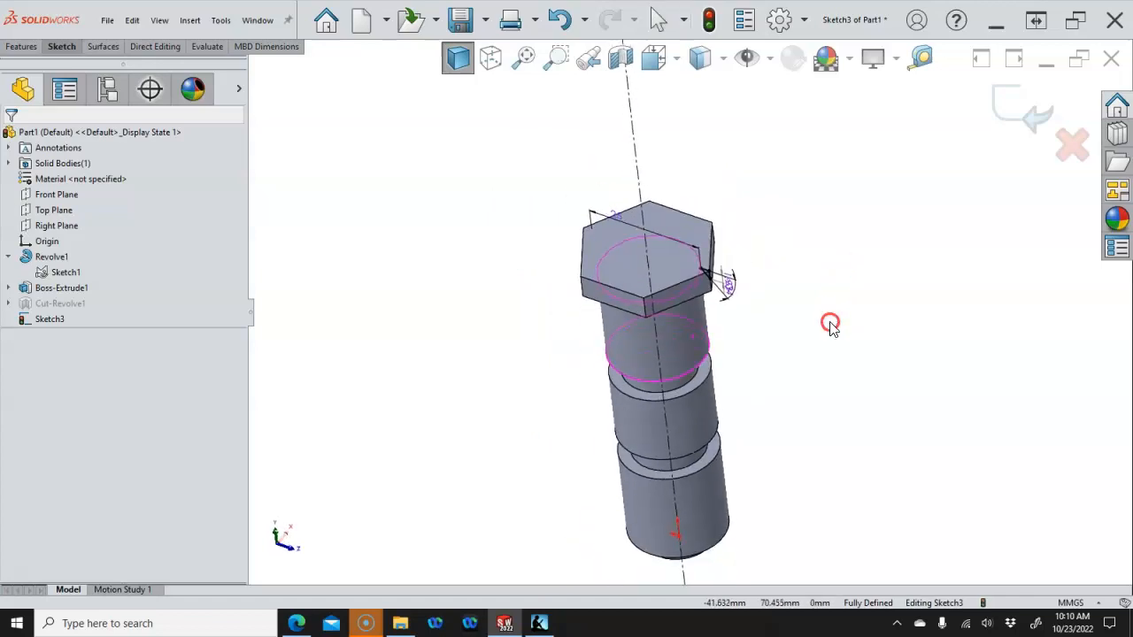
scroll(829, 323, "down", 1)
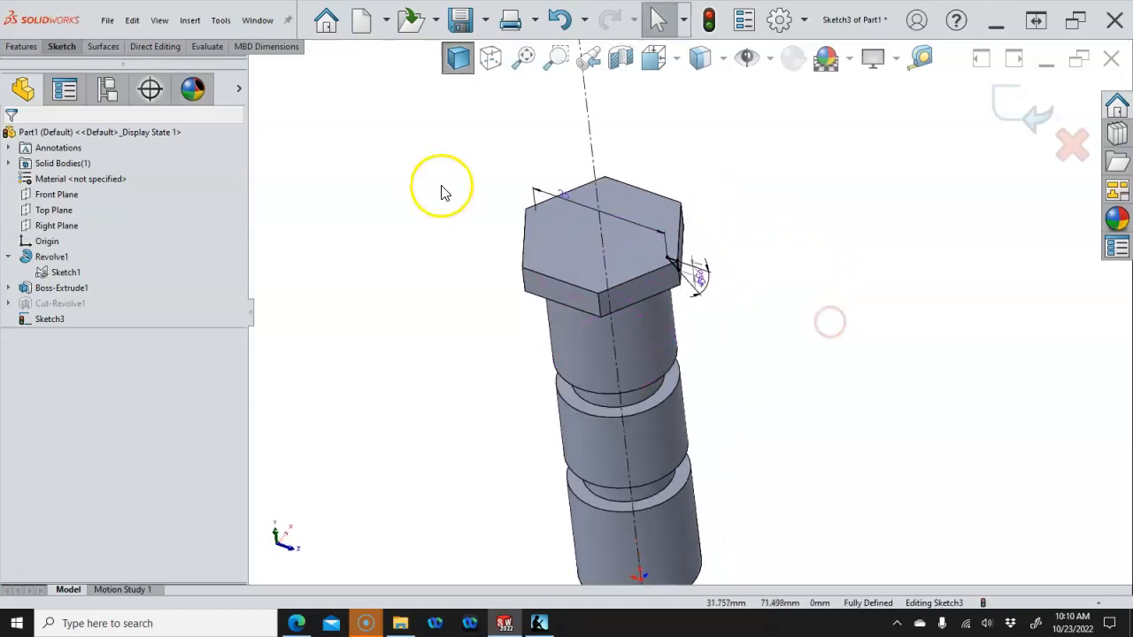
left_click(20, 47)
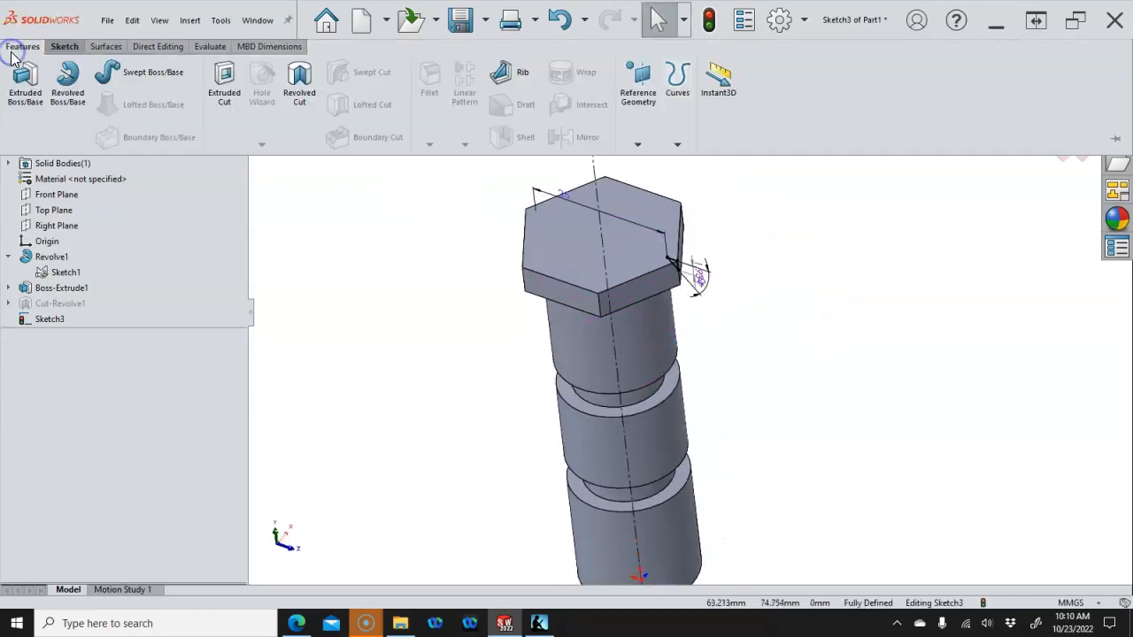
left_click(296, 88)
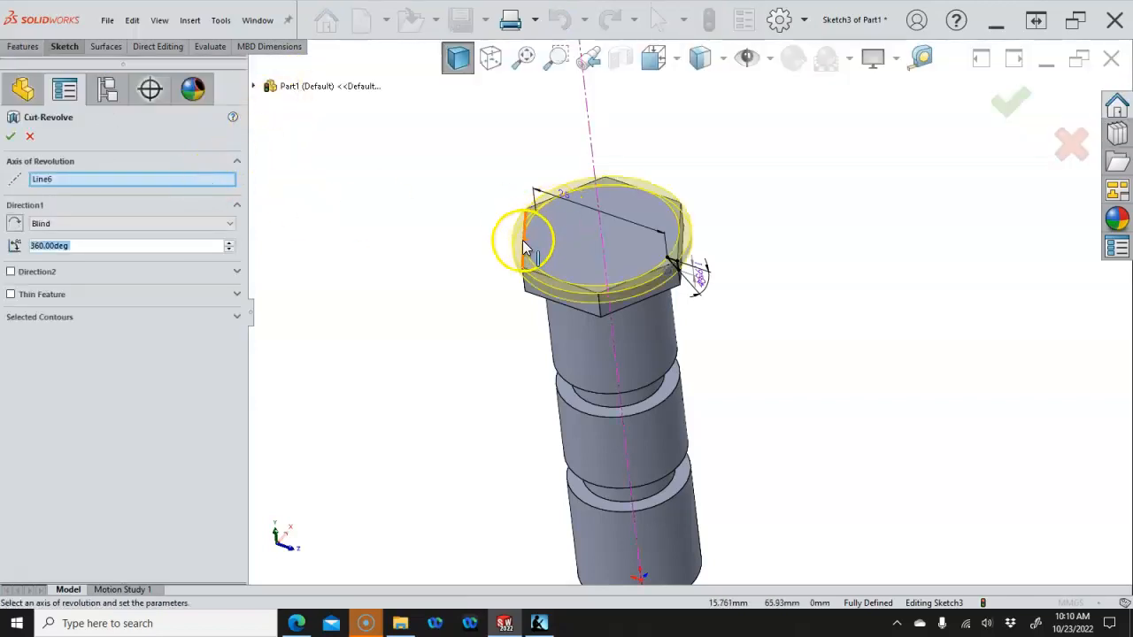
left_click(11, 137)
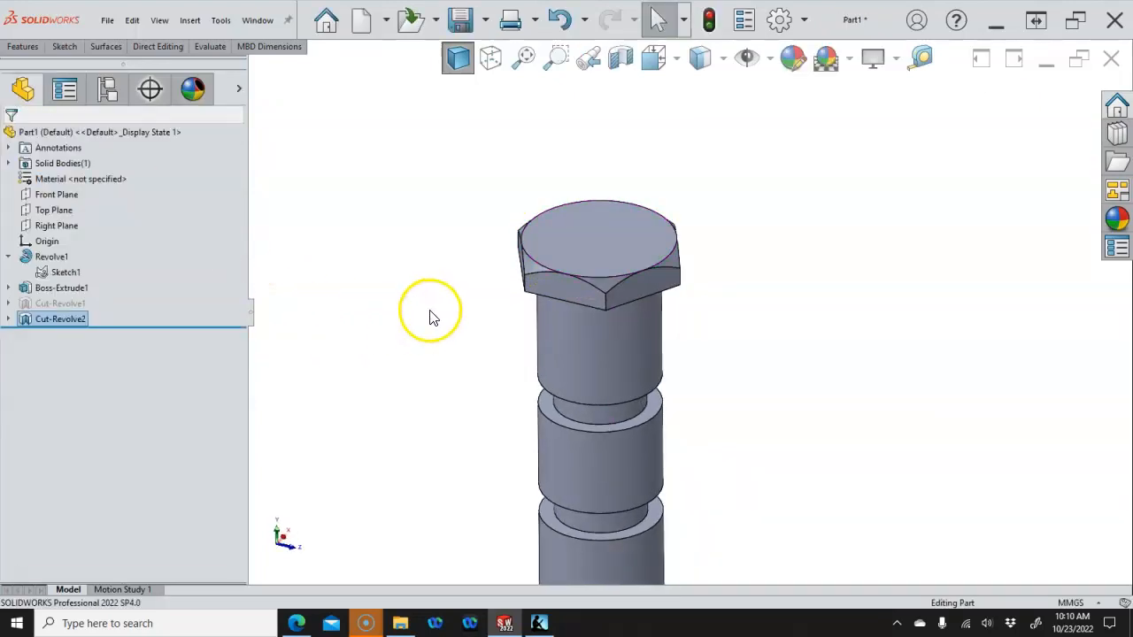
Suppress the second revolved cut and unsuppress the first one, continuing past the rebuild warning about the triangle sketch
scroll(553, 357, "down", 2)
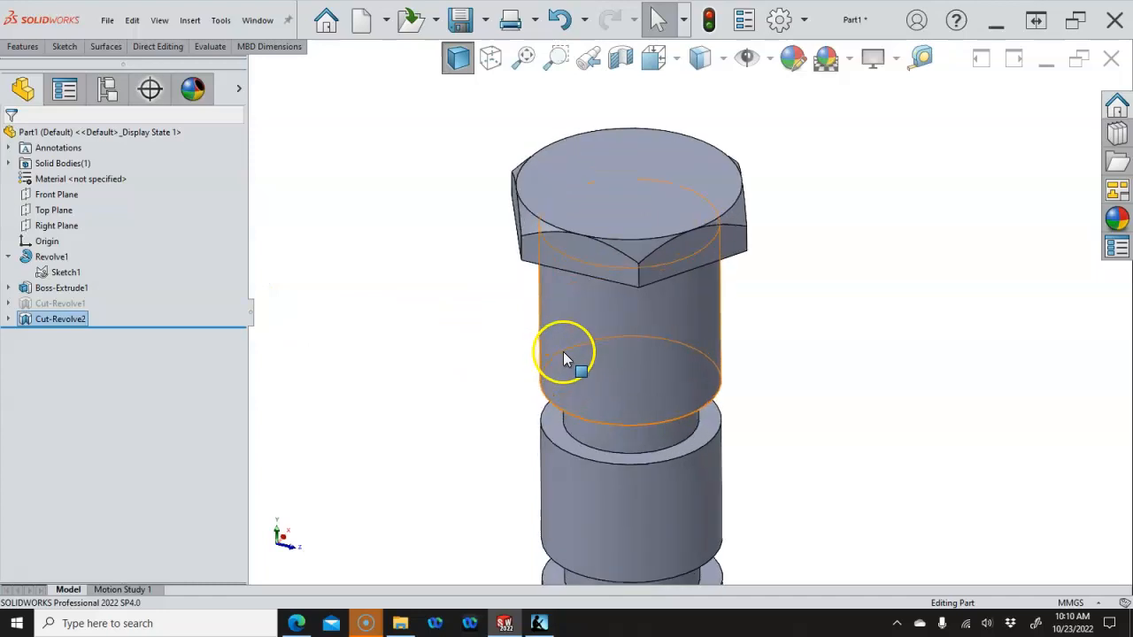
right_click(63, 320)
left_click(122, 275)
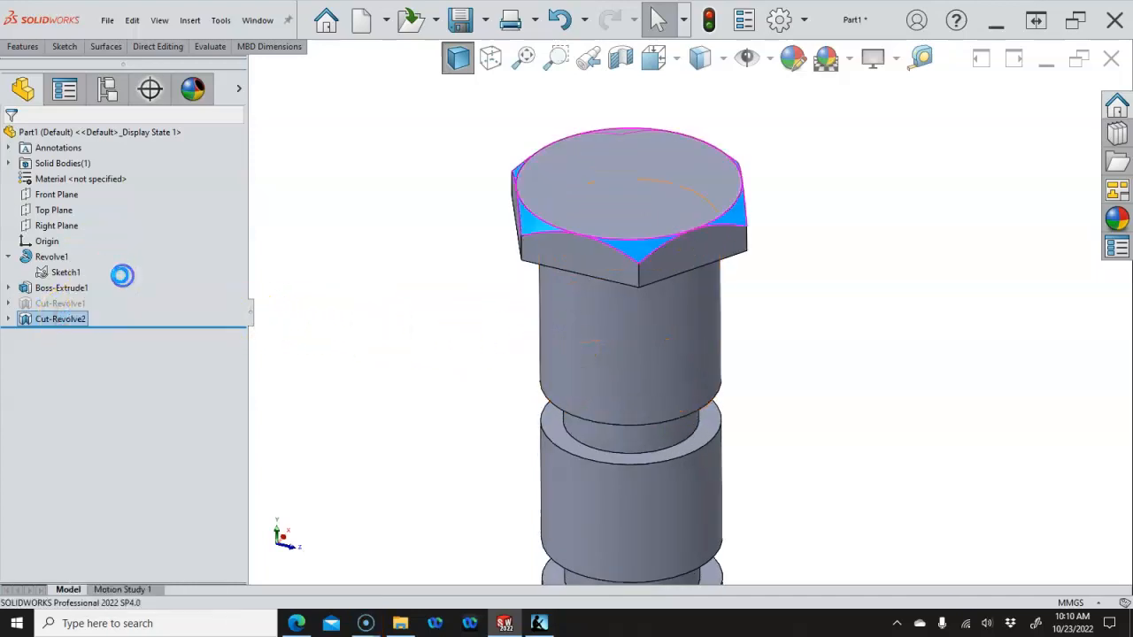
right_click(60, 303)
left_click(127, 263)
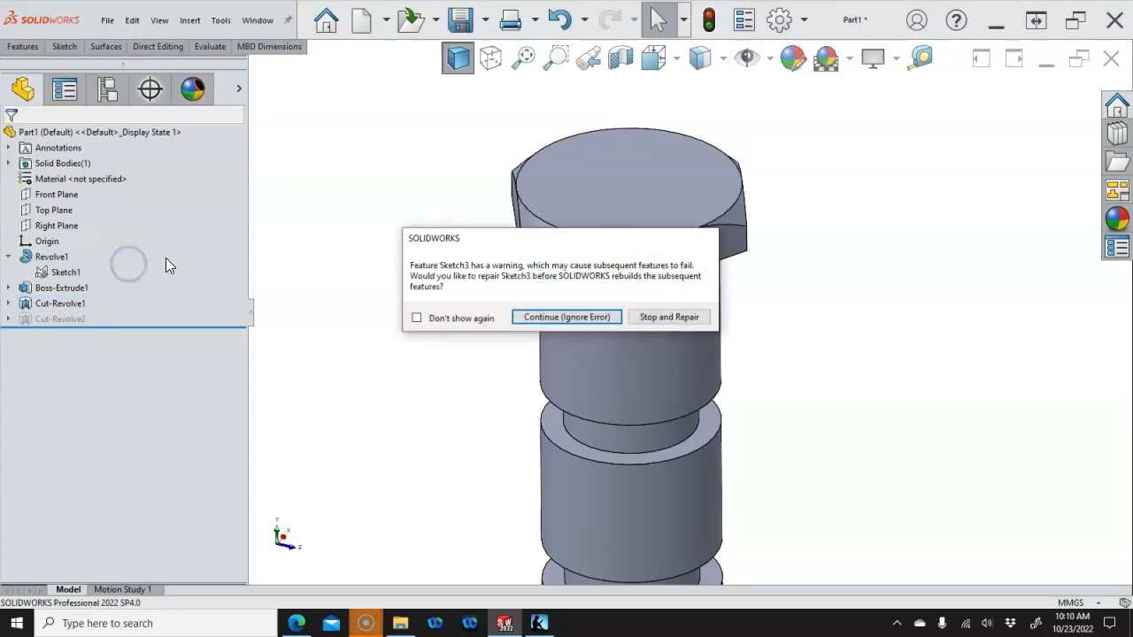
left_click(604, 315)
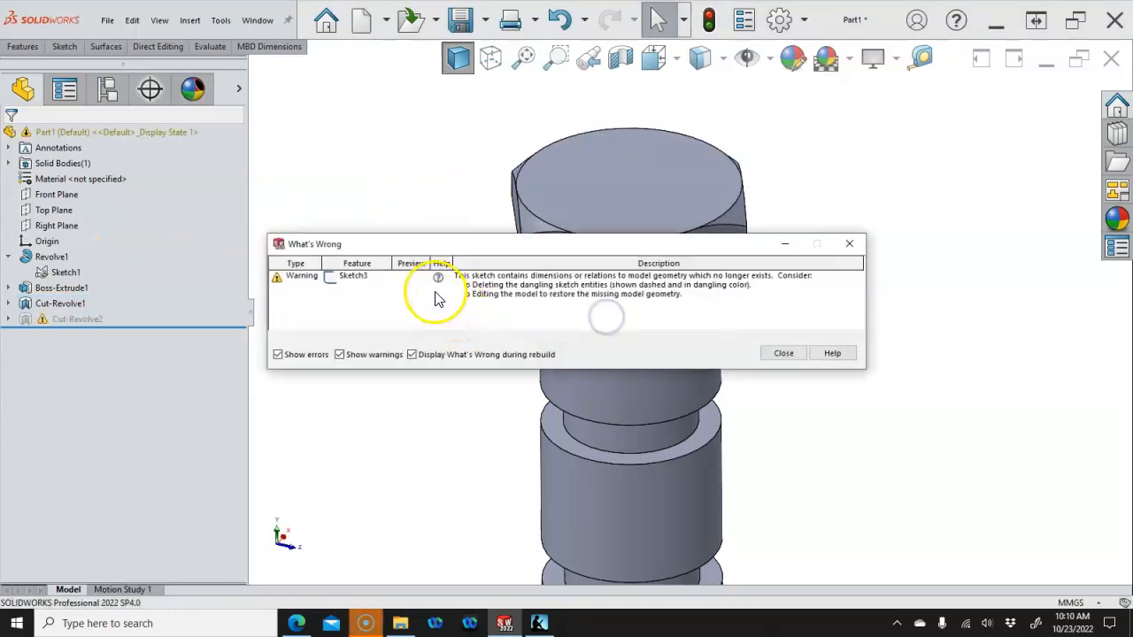
left_click(783, 353)
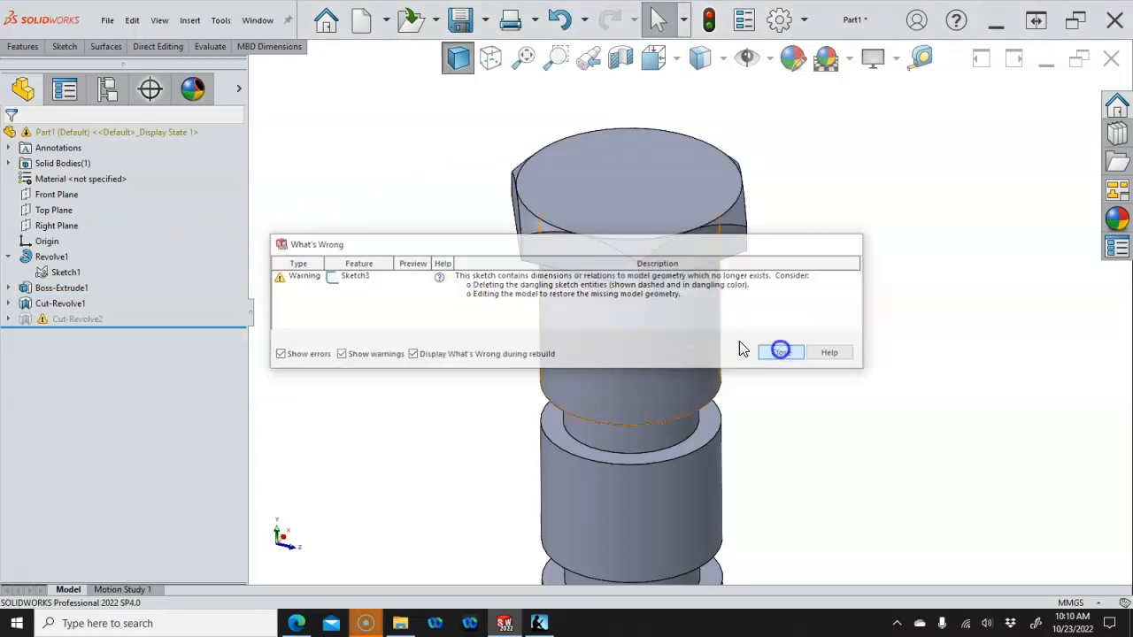
Examine the chamfered corners and top face edge of the hex head up close and in isometric view
middle_click_drag(408, 262, 403, 294)
scroll(565, 225, "down", 3)
middle_click_drag(493, 263, 502, 251)
scroll(576, 273, "down", 5)
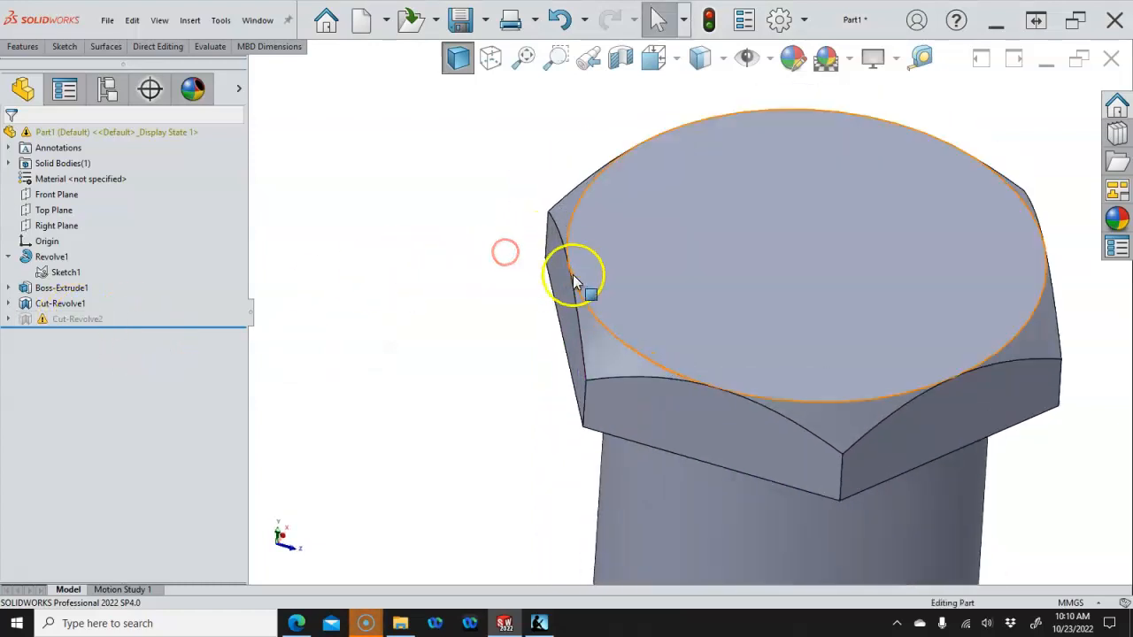
middle_click_drag(539, 295, 488, 278)
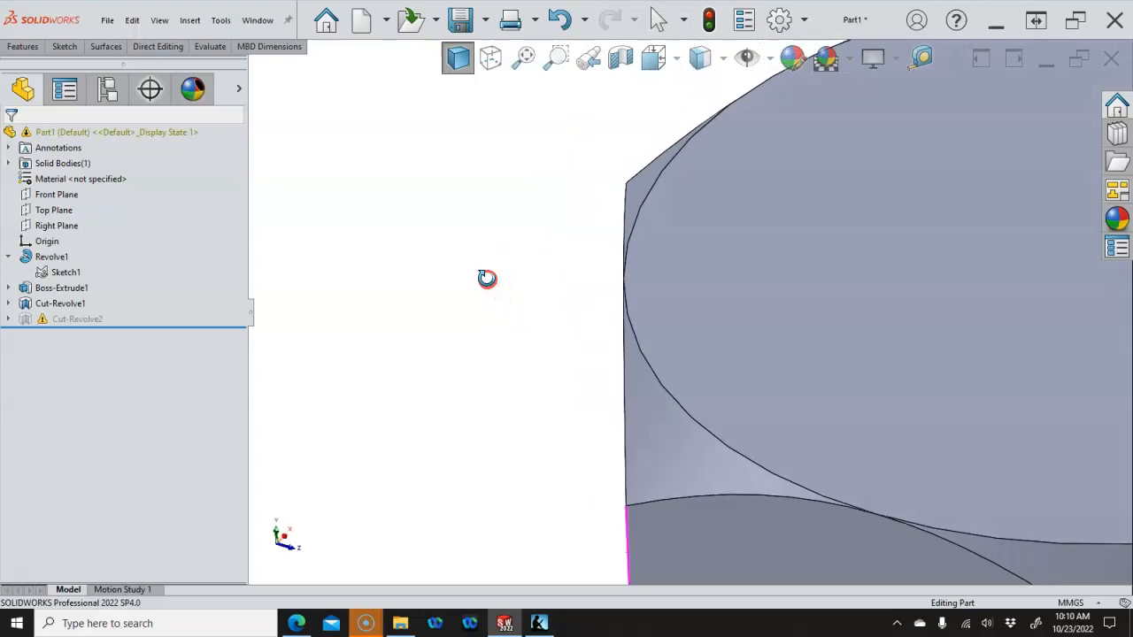
scroll(486, 281, "up", 4)
key("ctrl+7")
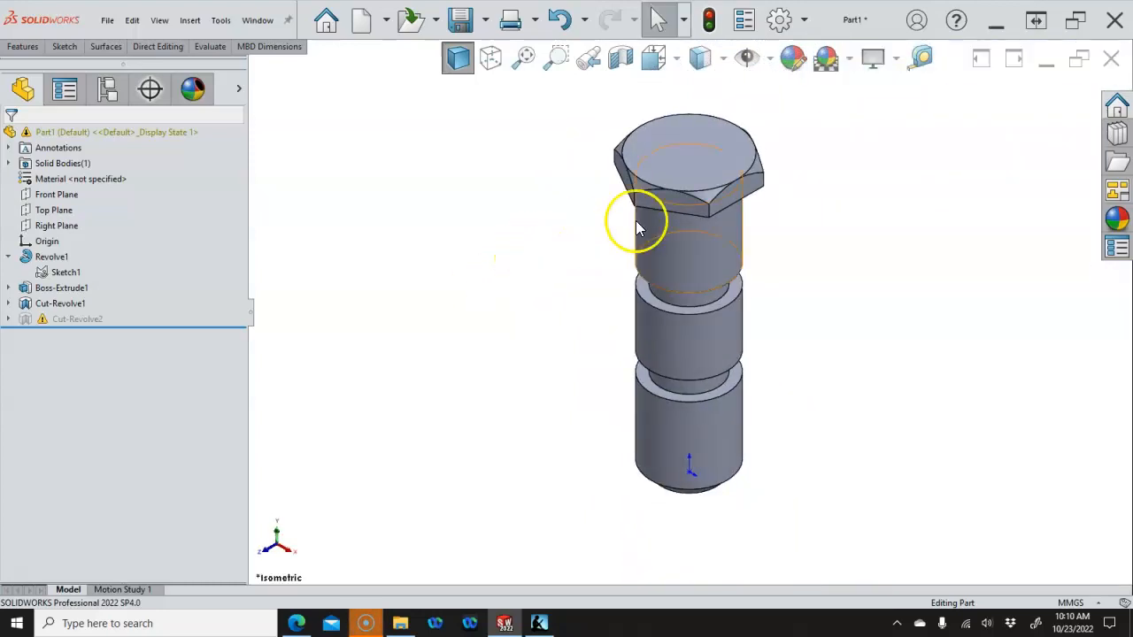
scroll(718, 159, "down", 4)
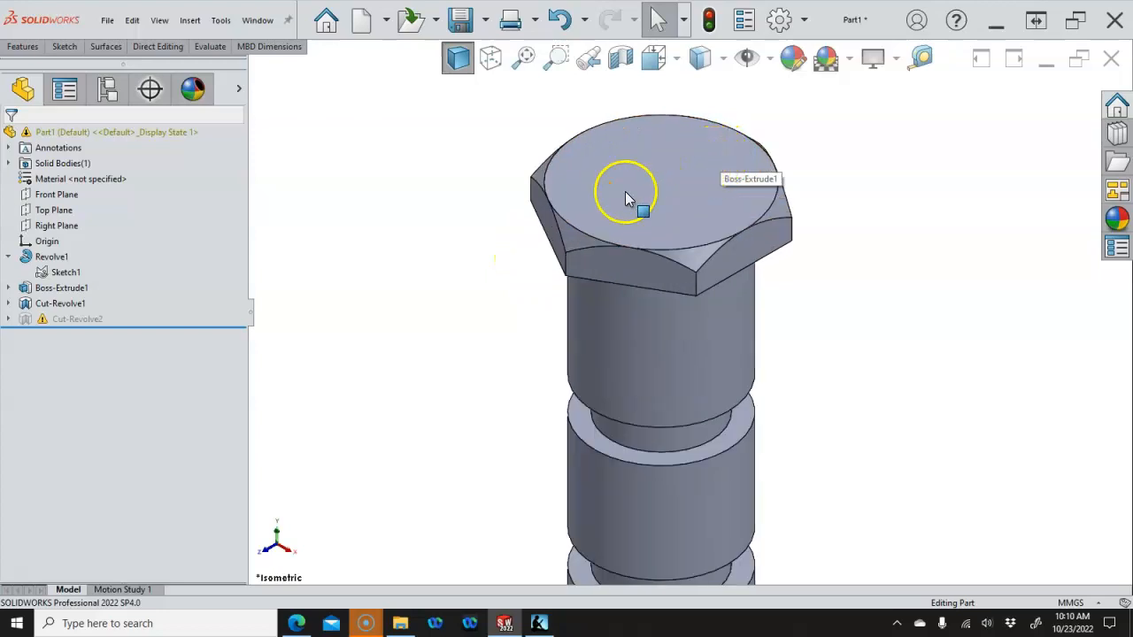
left_click(483, 241)
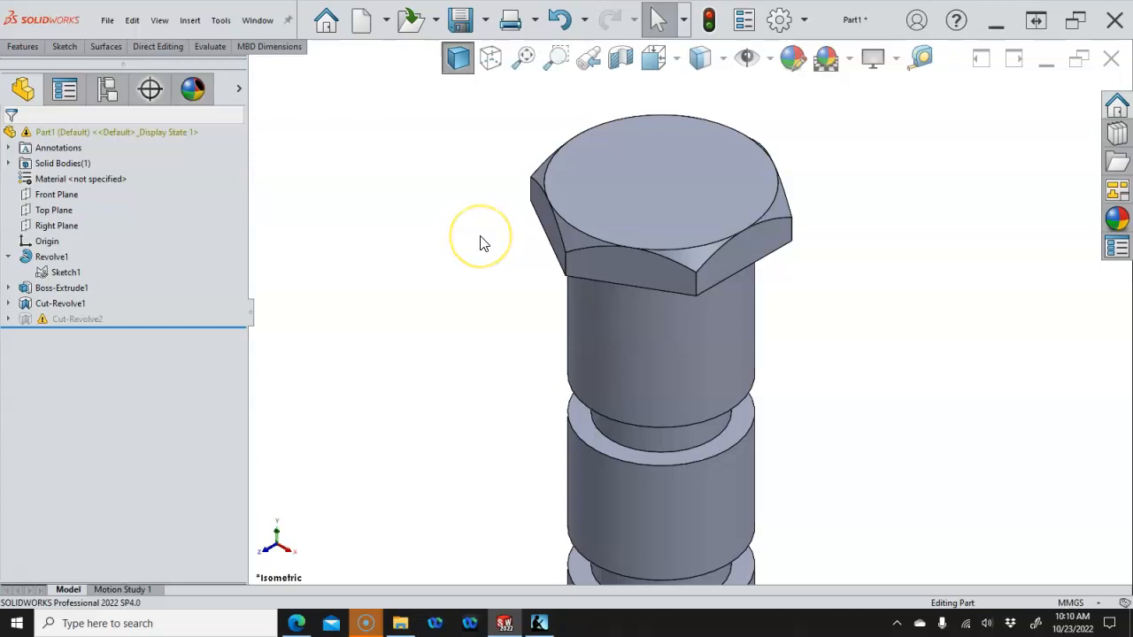
left_click(448, 263)
left_click(250, 306)
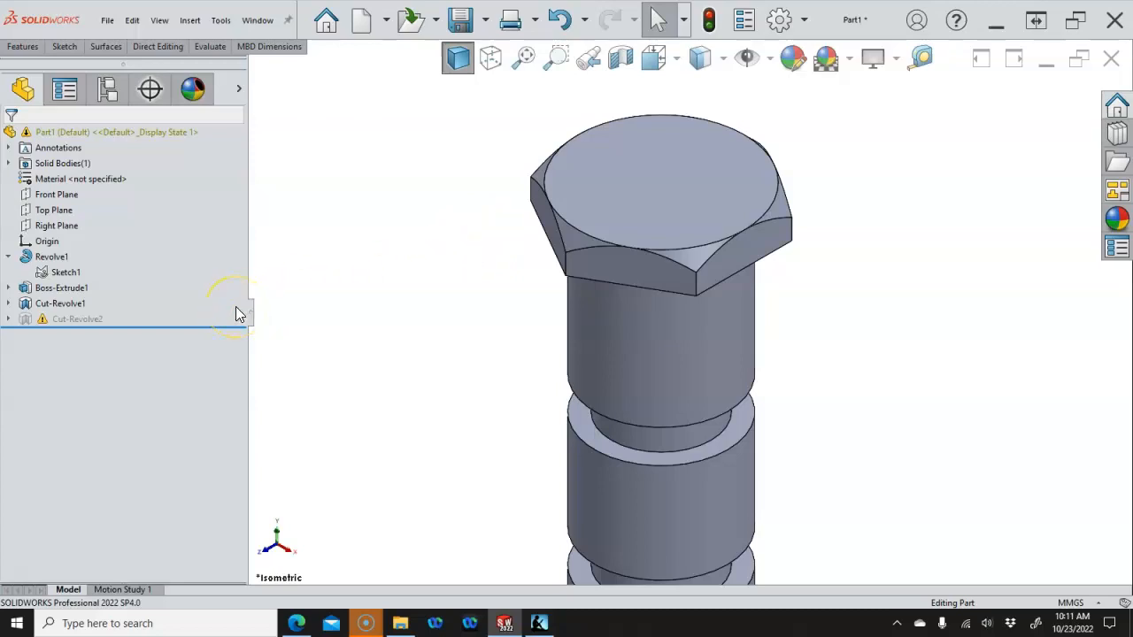
Suppress the first revolved cut on the hex head and unsuppress the second one
right_click(77, 305)
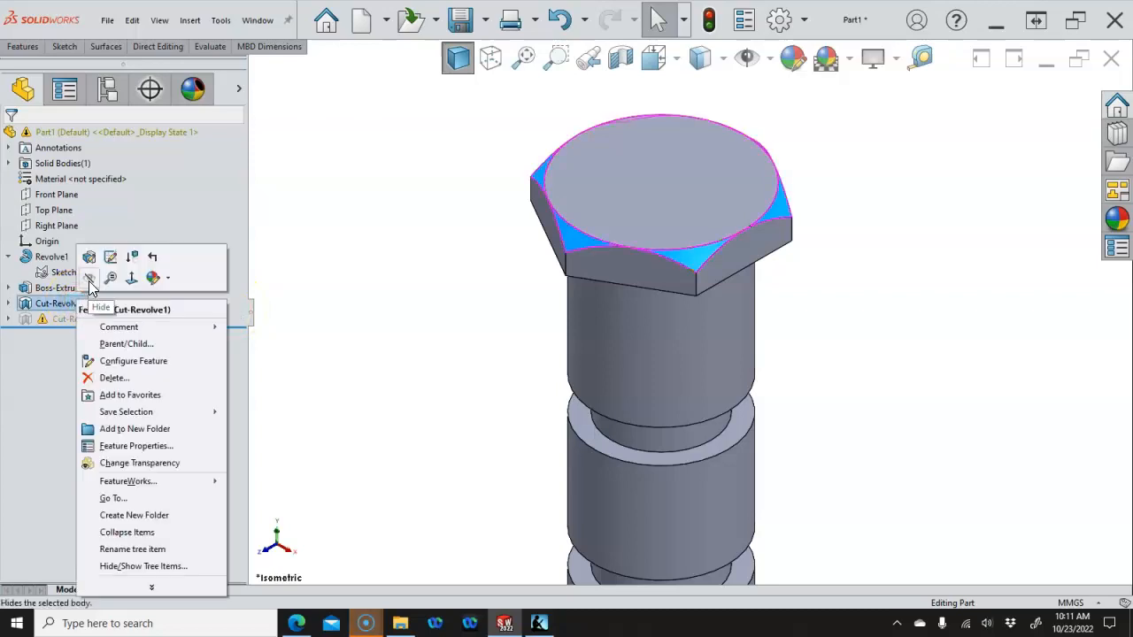
left_click(132, 255)
right_click(71, 318)
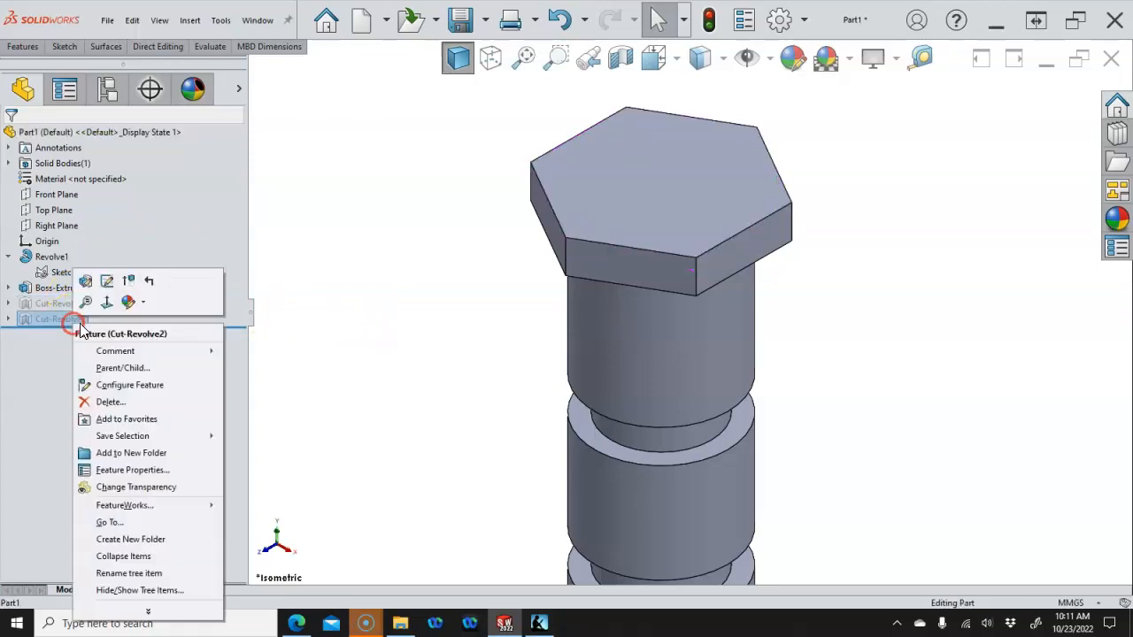
left_click(129, 281)
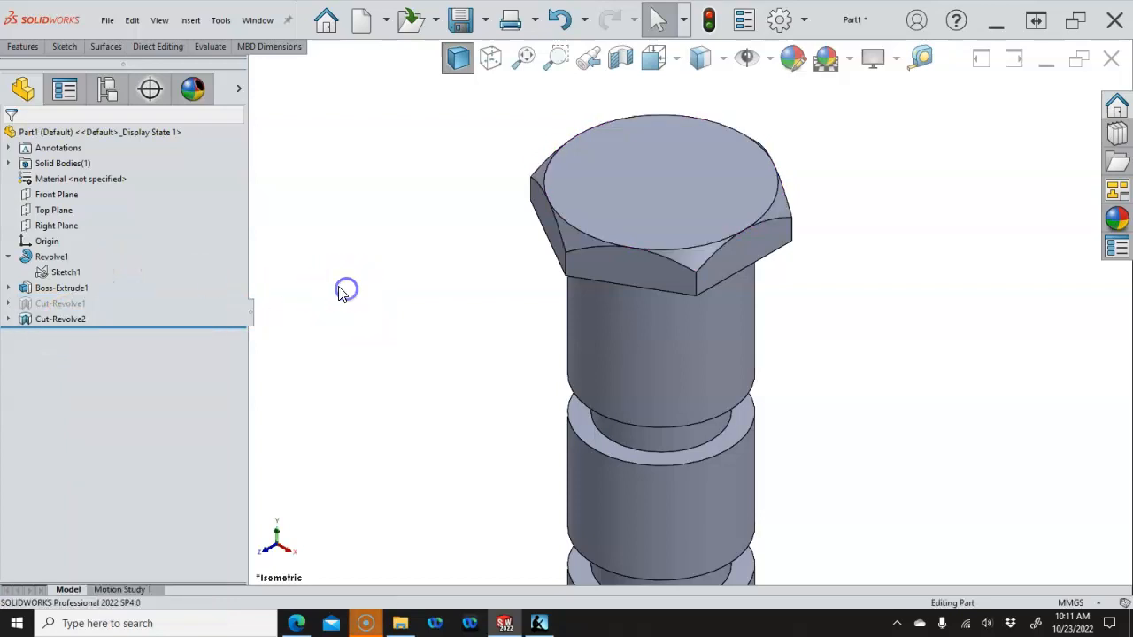
Start a cosmetic thread on the outer chamfer edge at the bolt's tip and set its size to M20x2.0
key("ctrl+1")
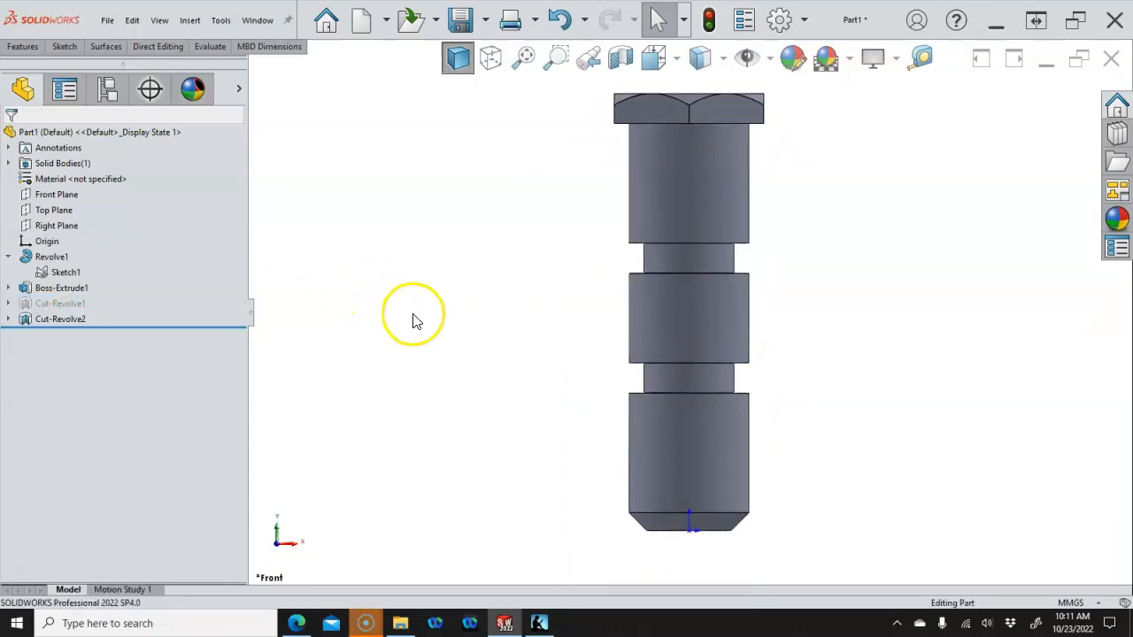
middle_click_drag(753, 437, 683, 359)
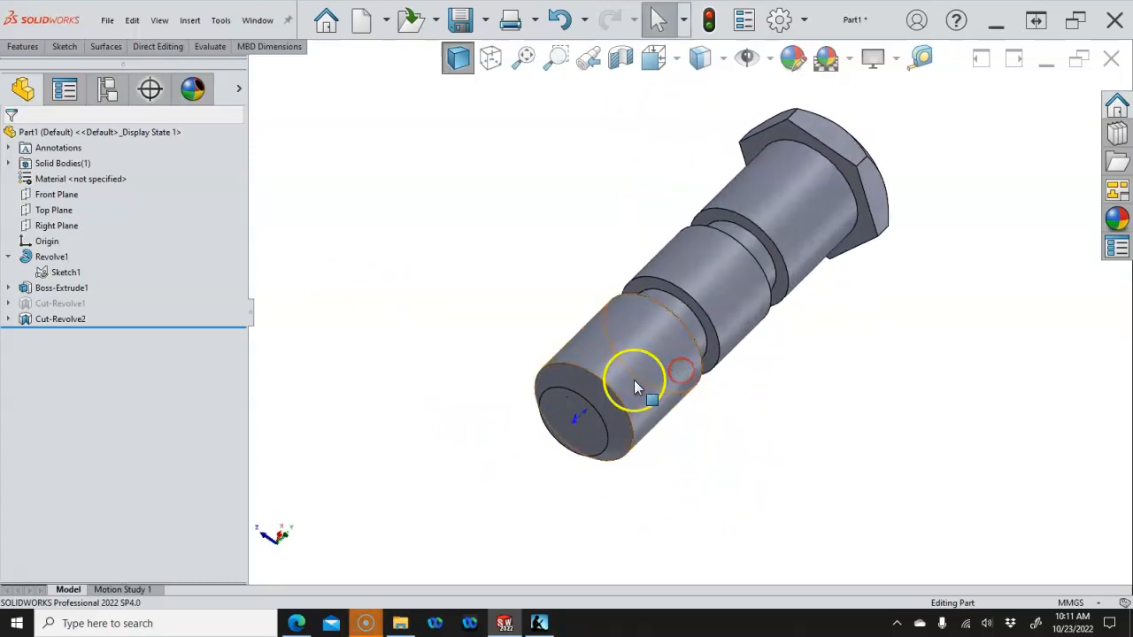
scroll(628, 374, "down", 2)
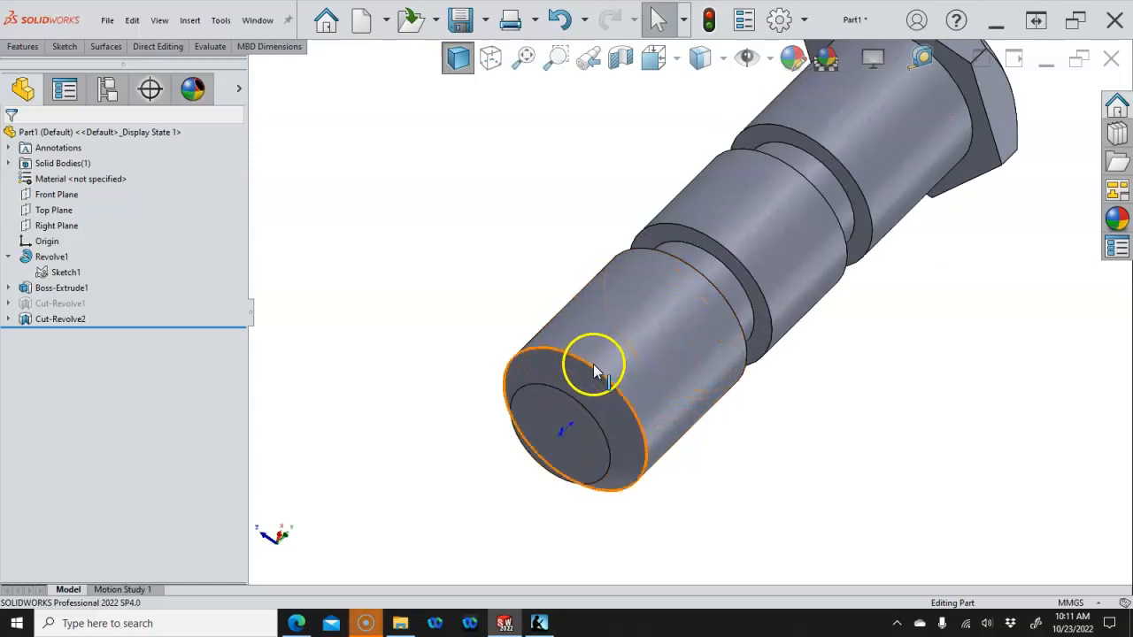
left_click(593, 366)
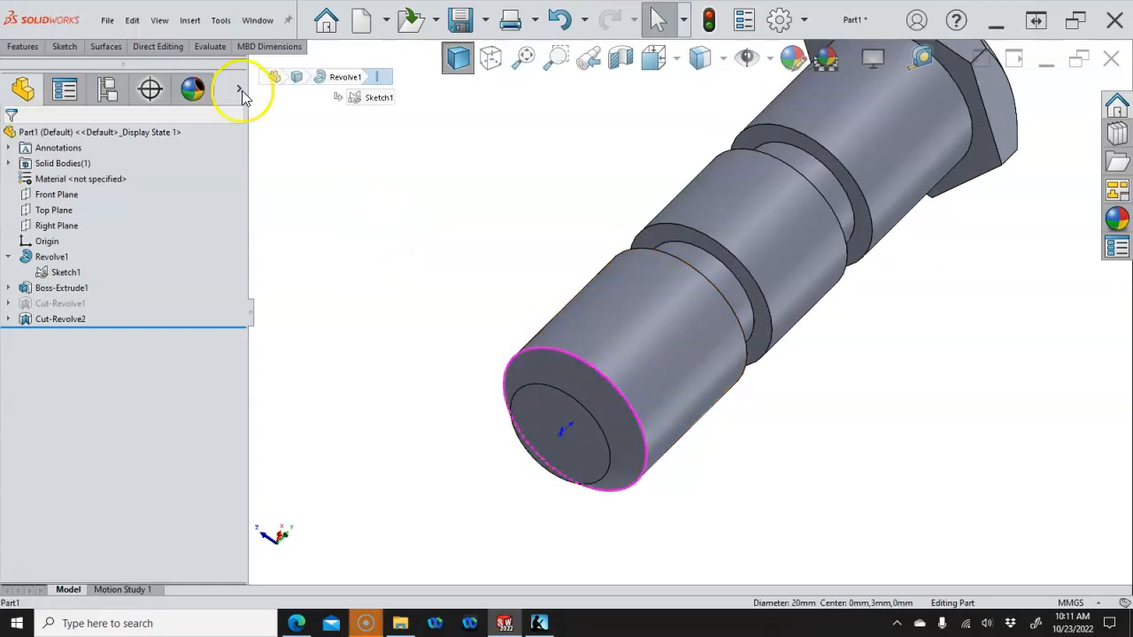
left_click(190, 19)
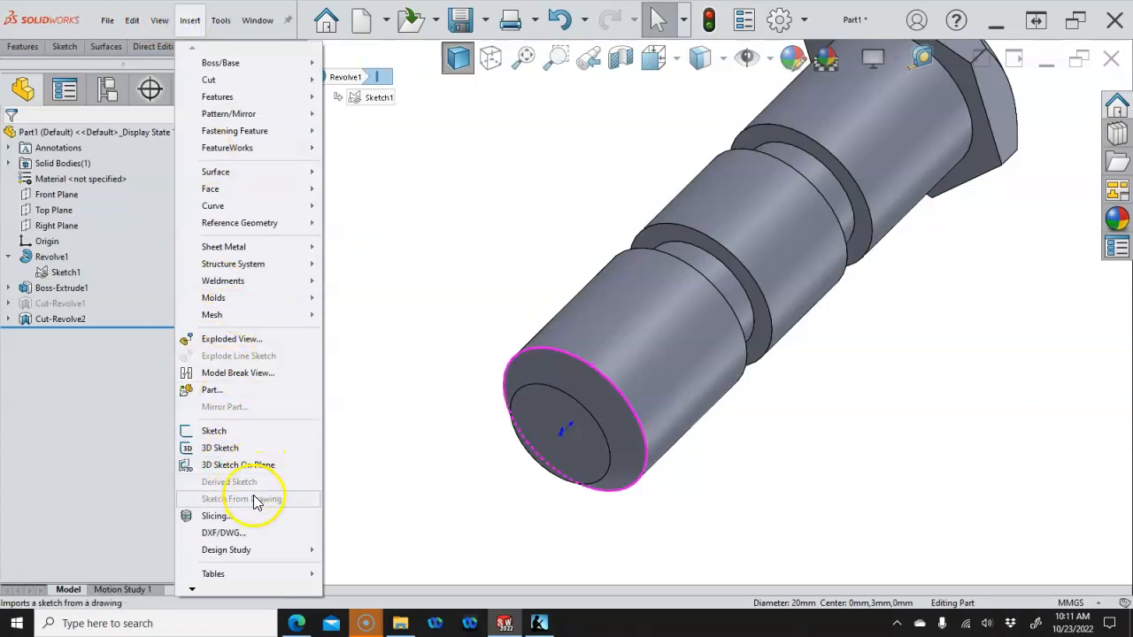
mouse_move(254, 589)
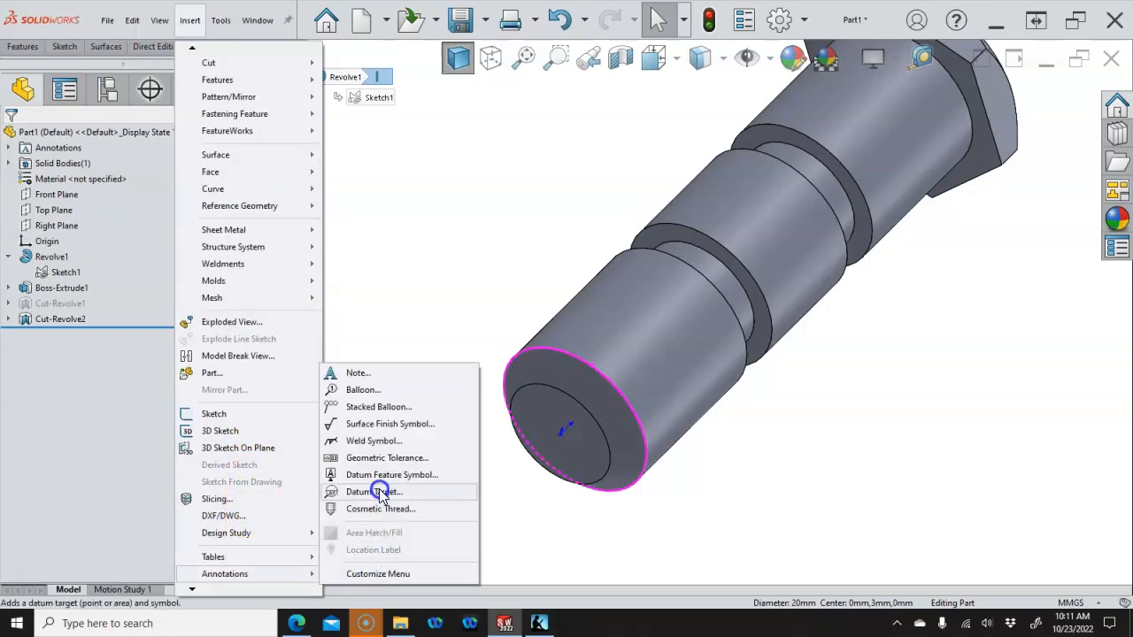
left_click(379, 509)
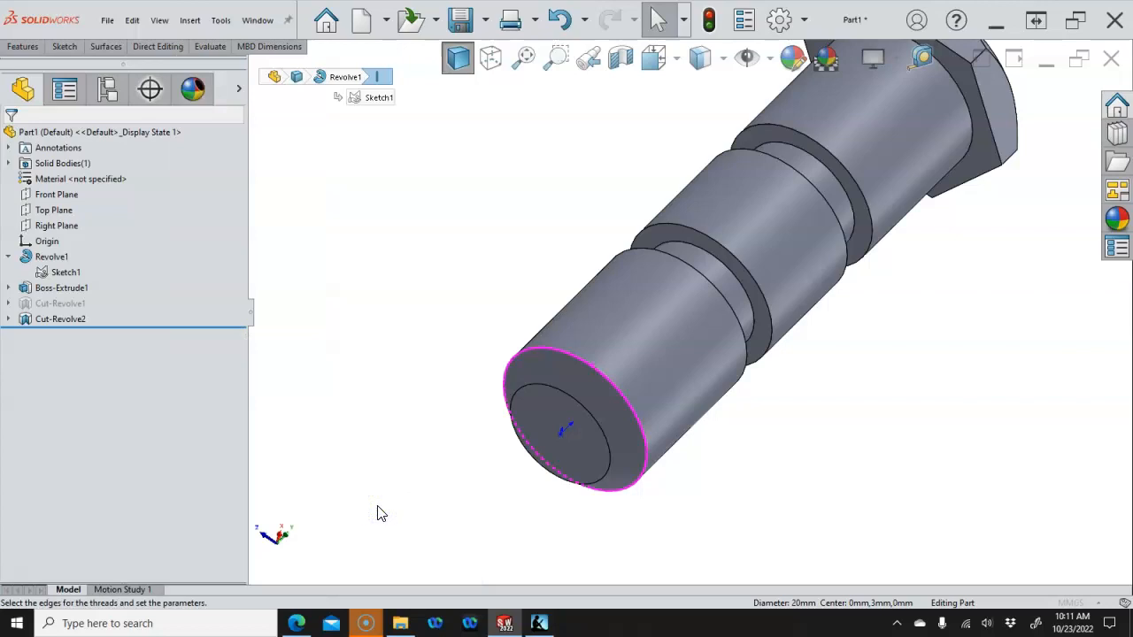
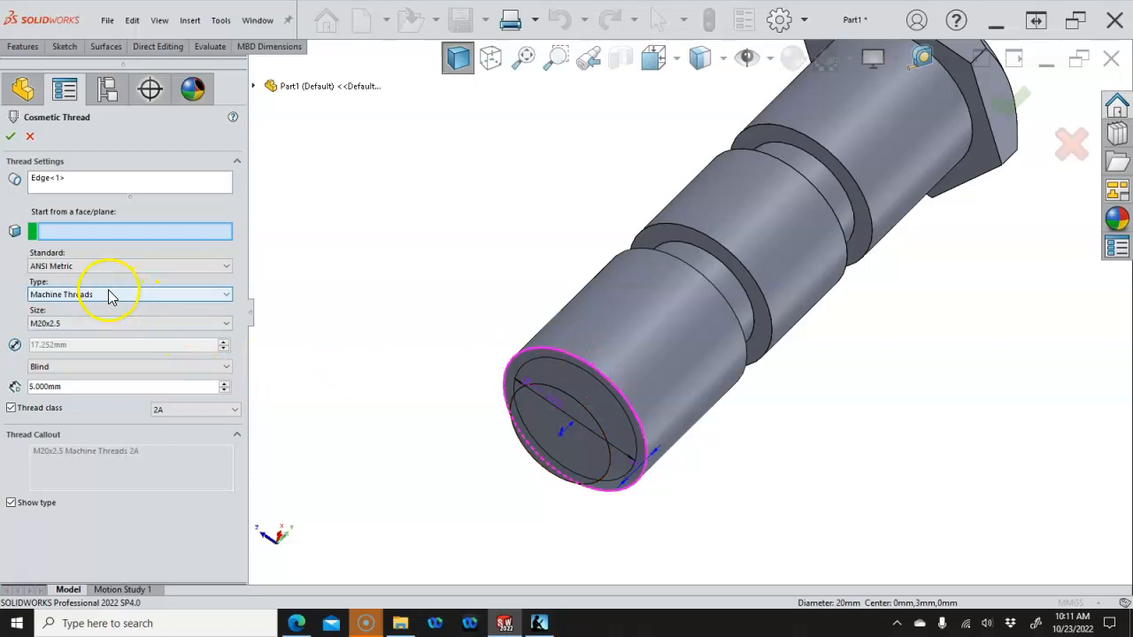
left_click(98, 324)
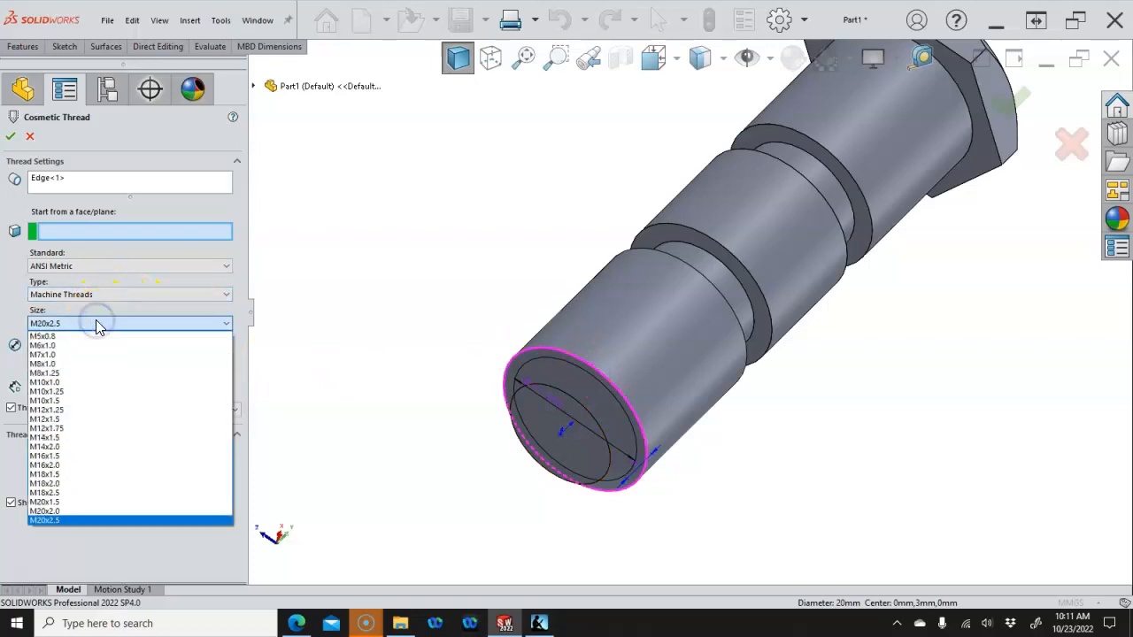
left_click(91, 511)
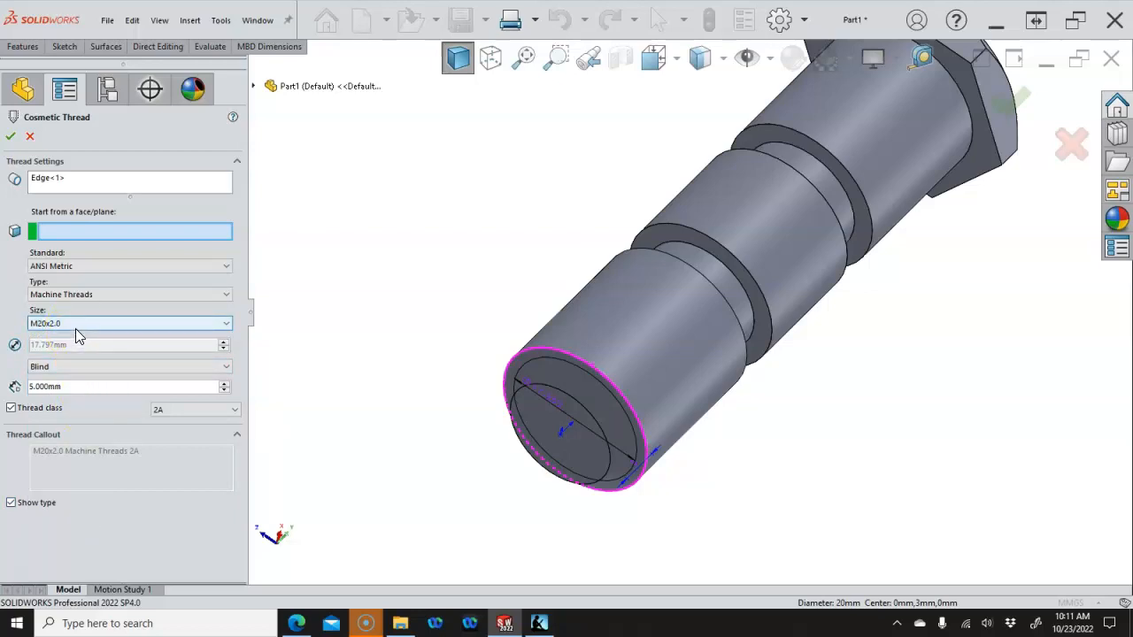
Set the cosmetic thread's end condition to Up to Next and accept the thread
left_click(104, 347)
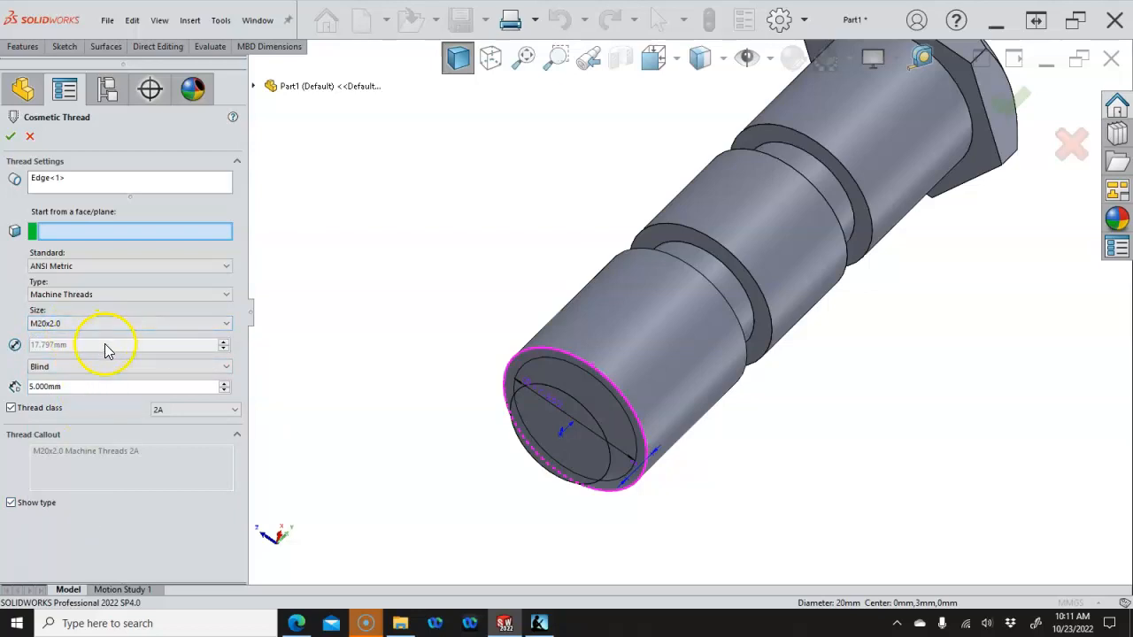
left_click(88, 372)
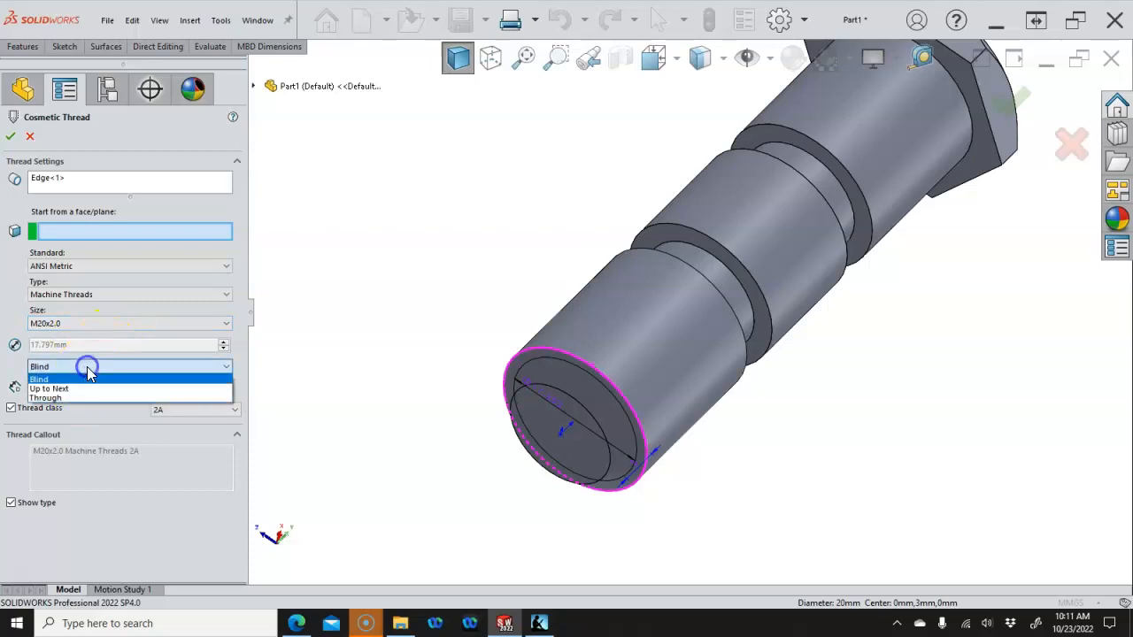
left_click(71, 392)
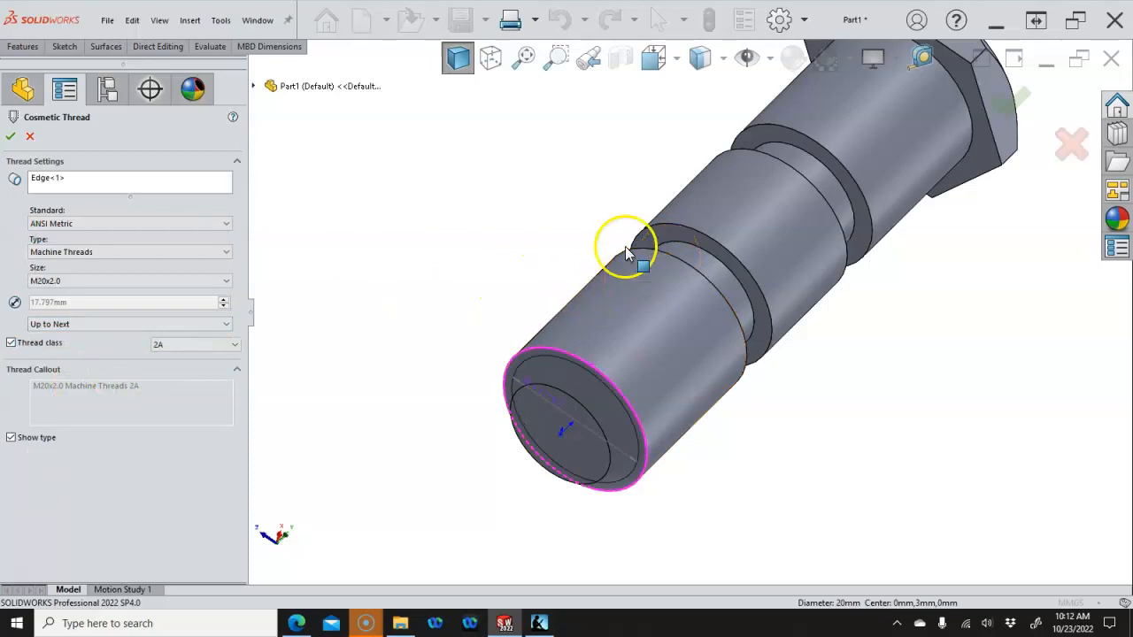
left_click(11, 138)
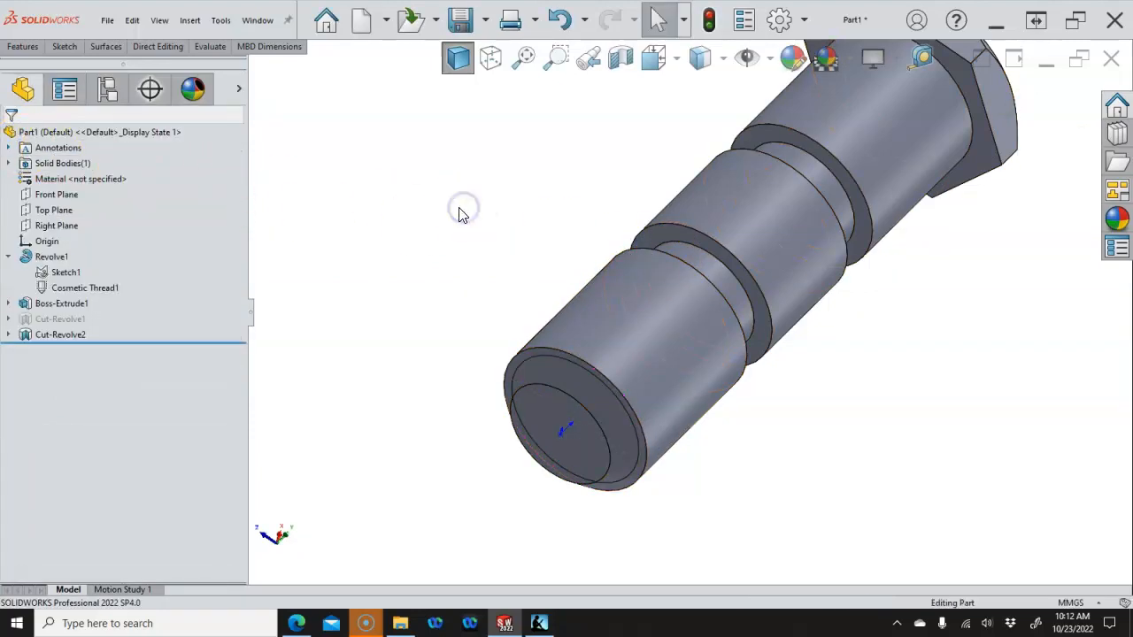
Add a part configuration named "Thread Feature"
key("ctrl+1")
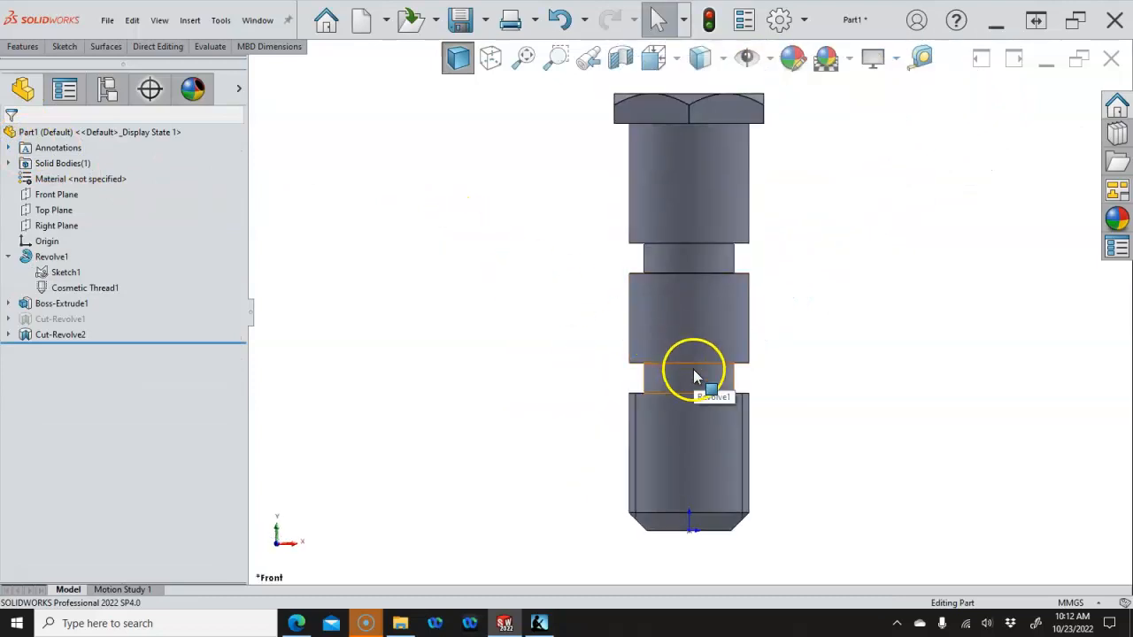
scroll(741, 430, "down", 2)
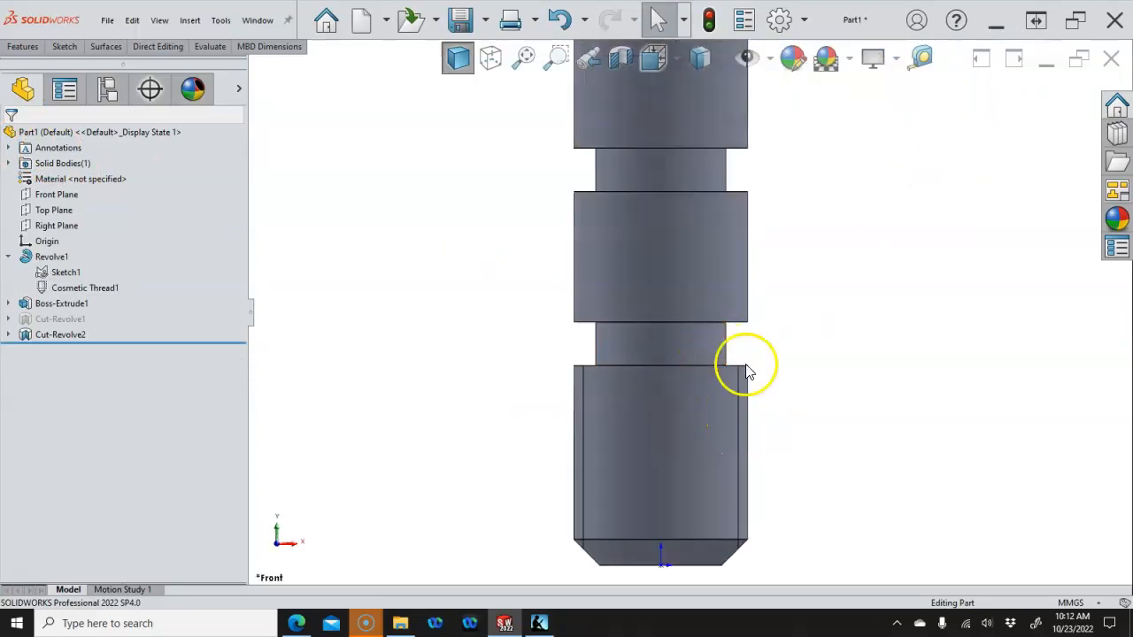
middle_click_drag(805, 379, 794, 330)
key("ctrl+1")
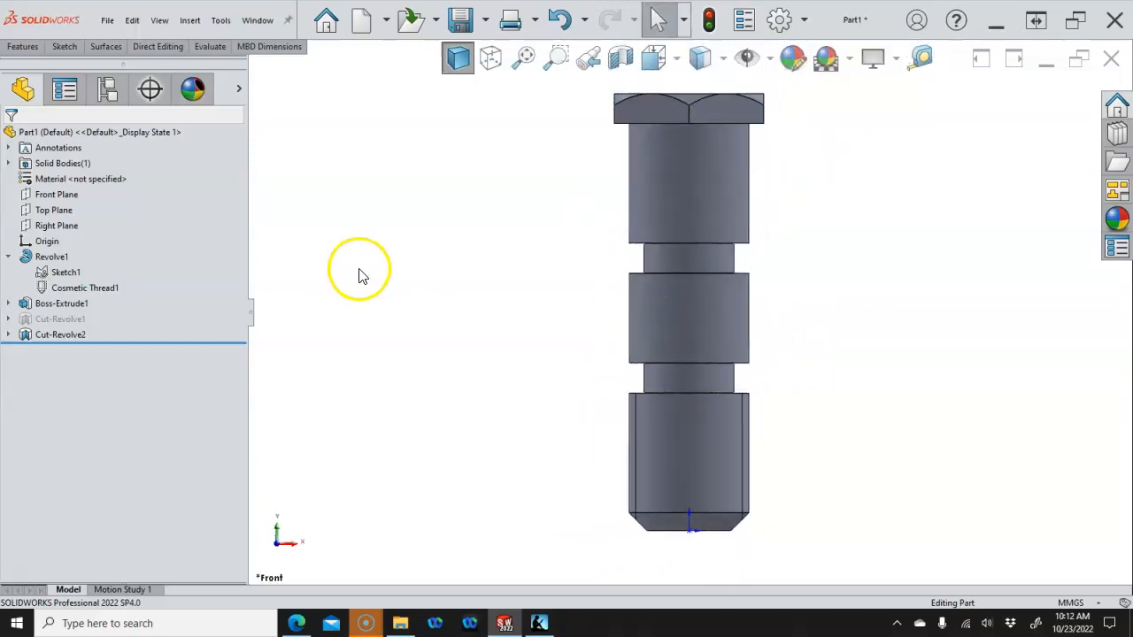
left_click(100, 89)
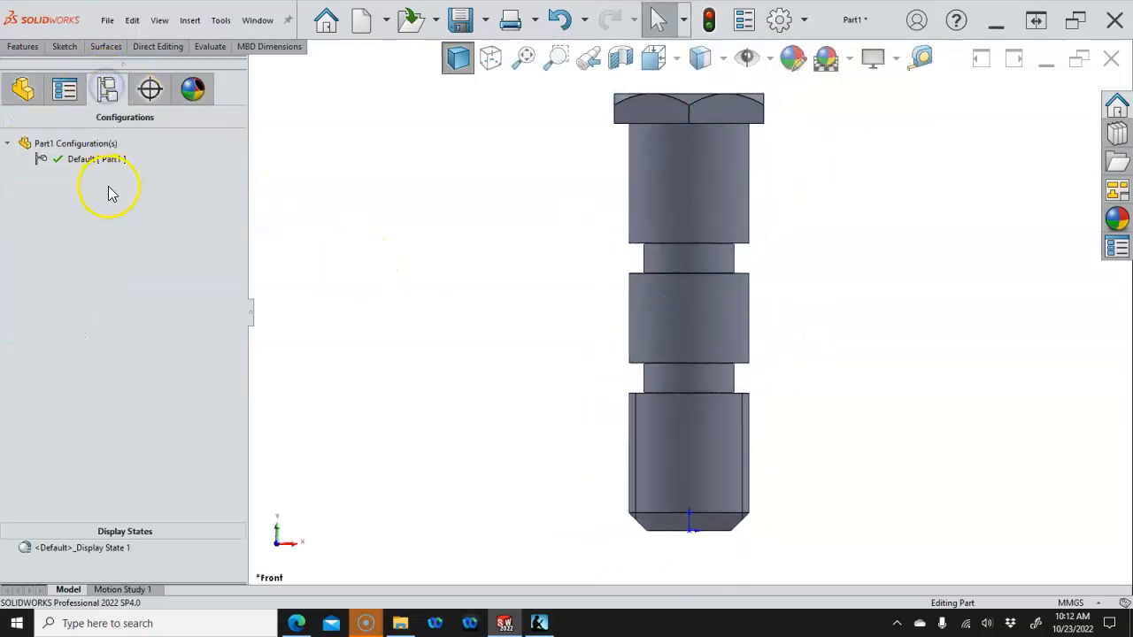
right_click(77, 145)
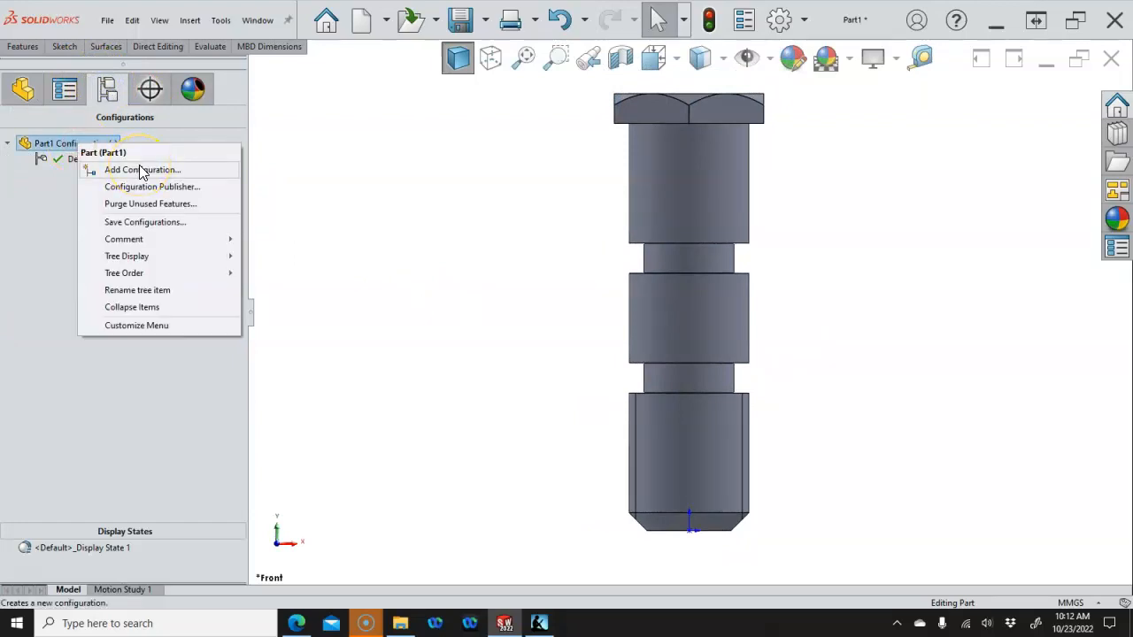
left_click(140, 170)
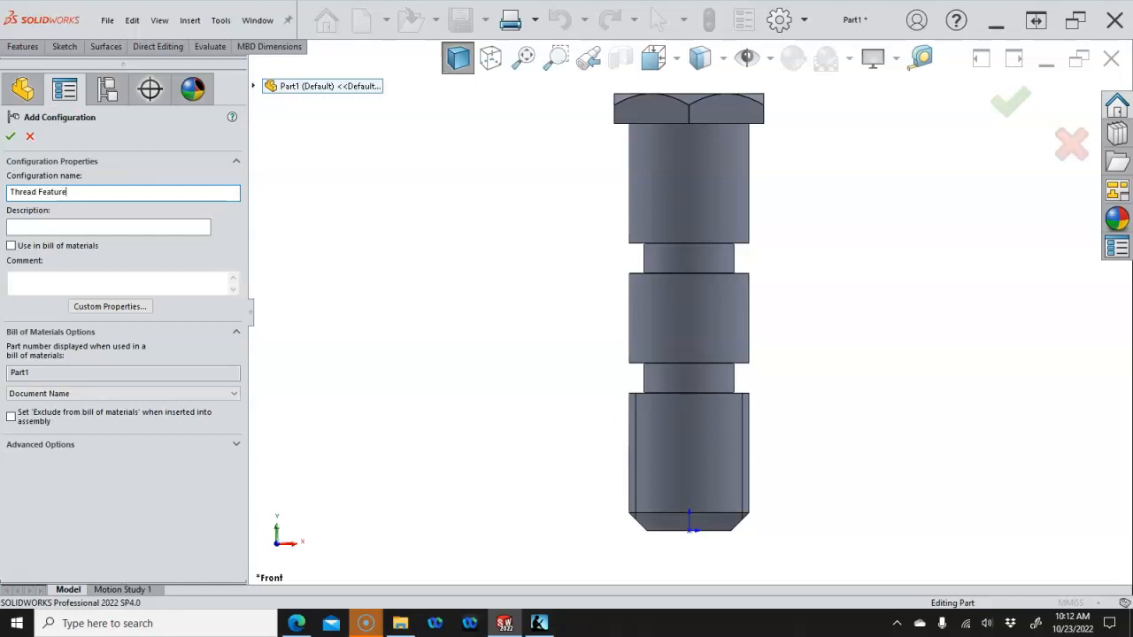
left_click(12, 137)
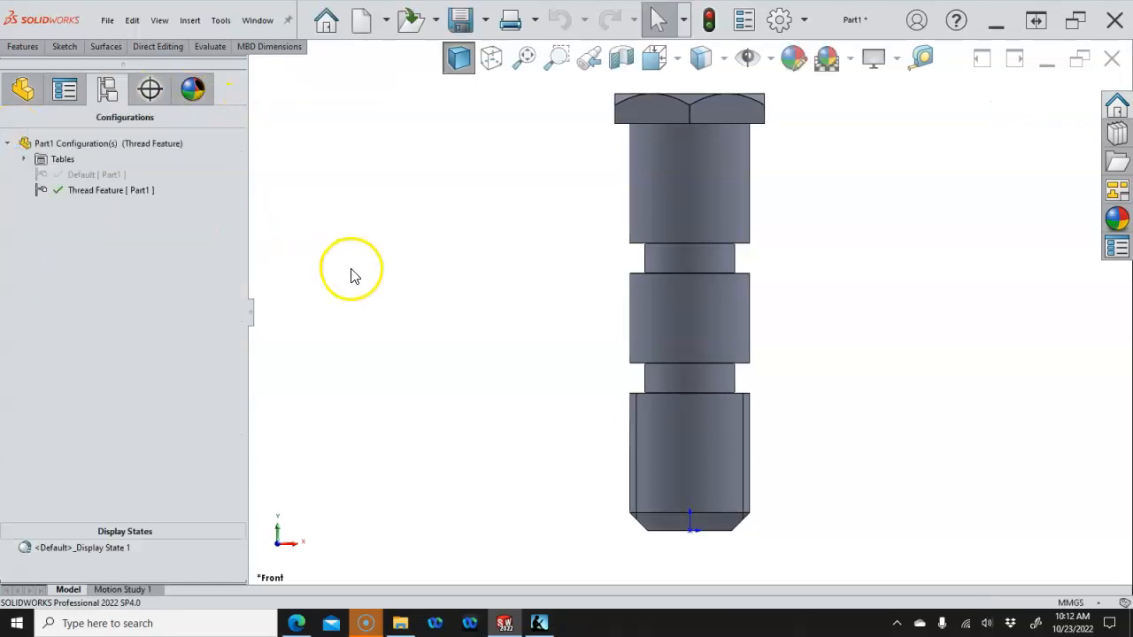
Start a Thread feature, acknowledge the nominal profile notice, and locate it on the outer chamfer edge at the bolt's tip
middle_click_drag(437, 309, 377, 121)
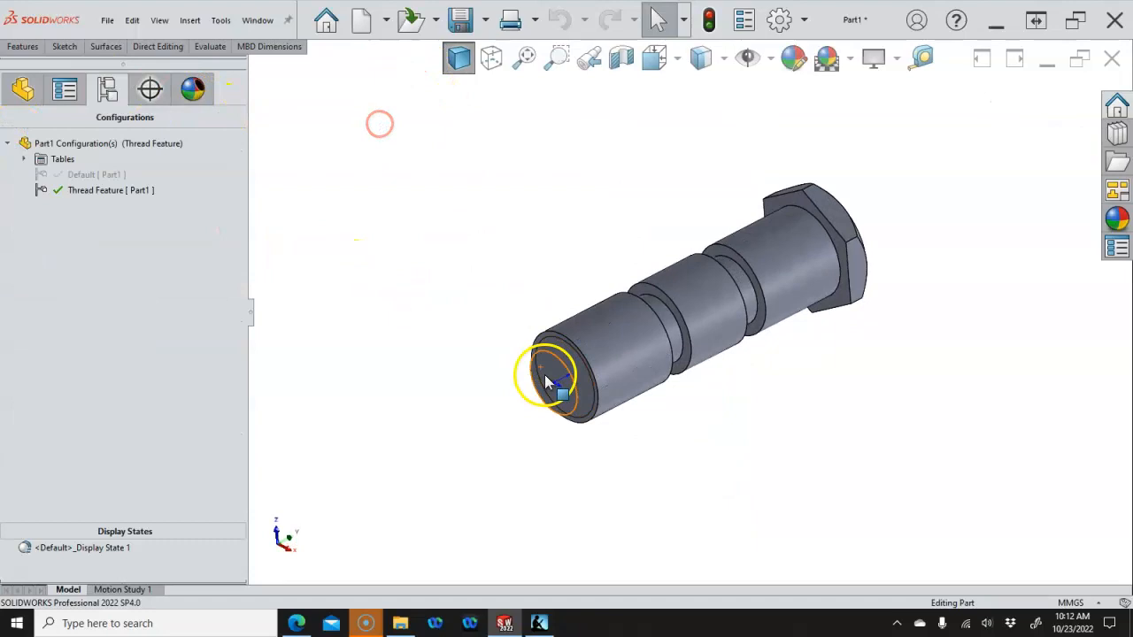
scroll(552, 375, "down", 4)
left_click(593, 284)
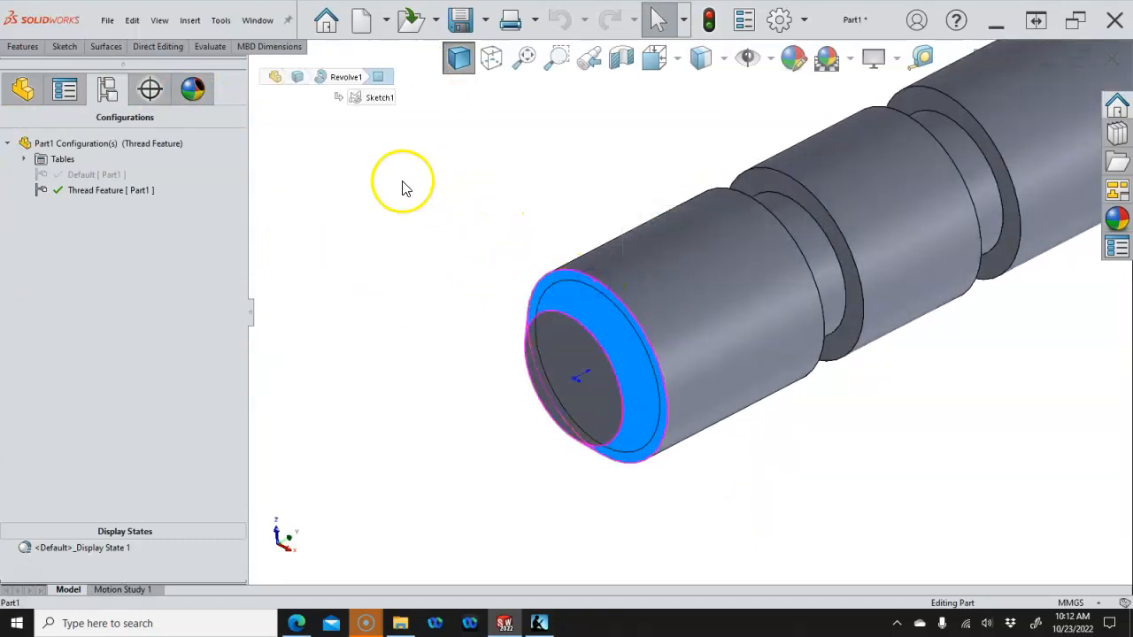
left_click(22, 46)
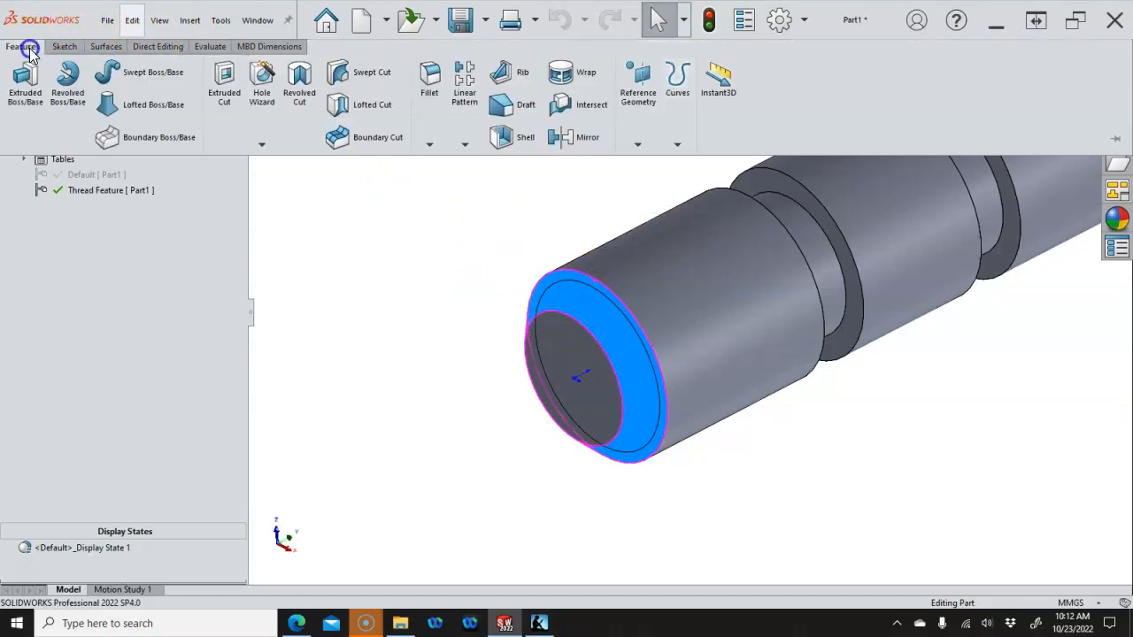
left_click(262, 145)
left_click(282, 197)
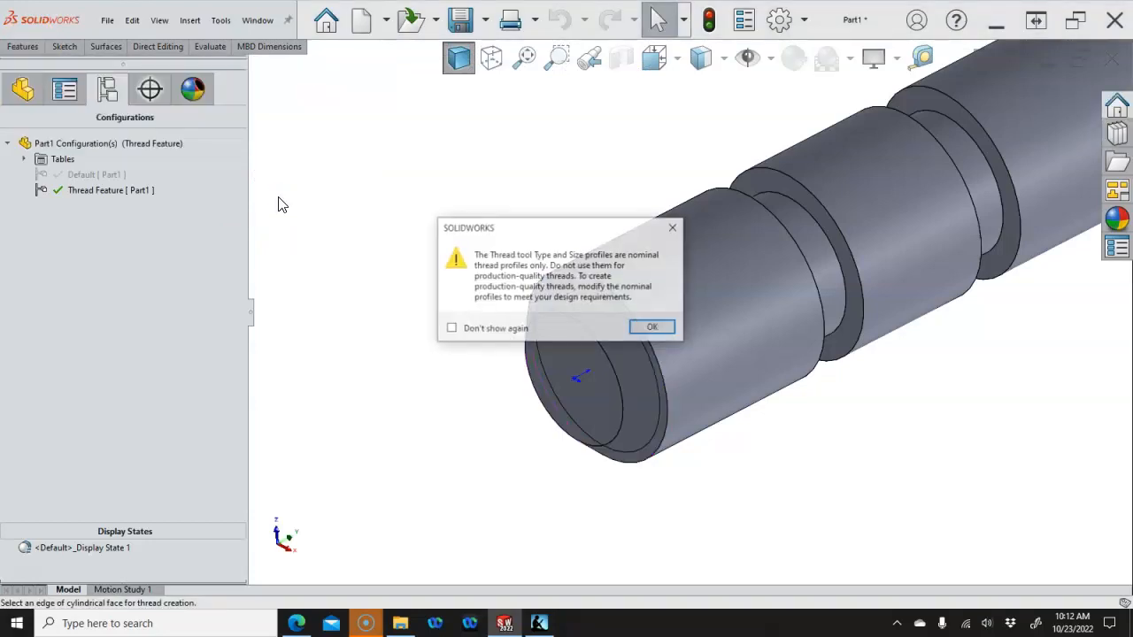
left_click(651, 329)
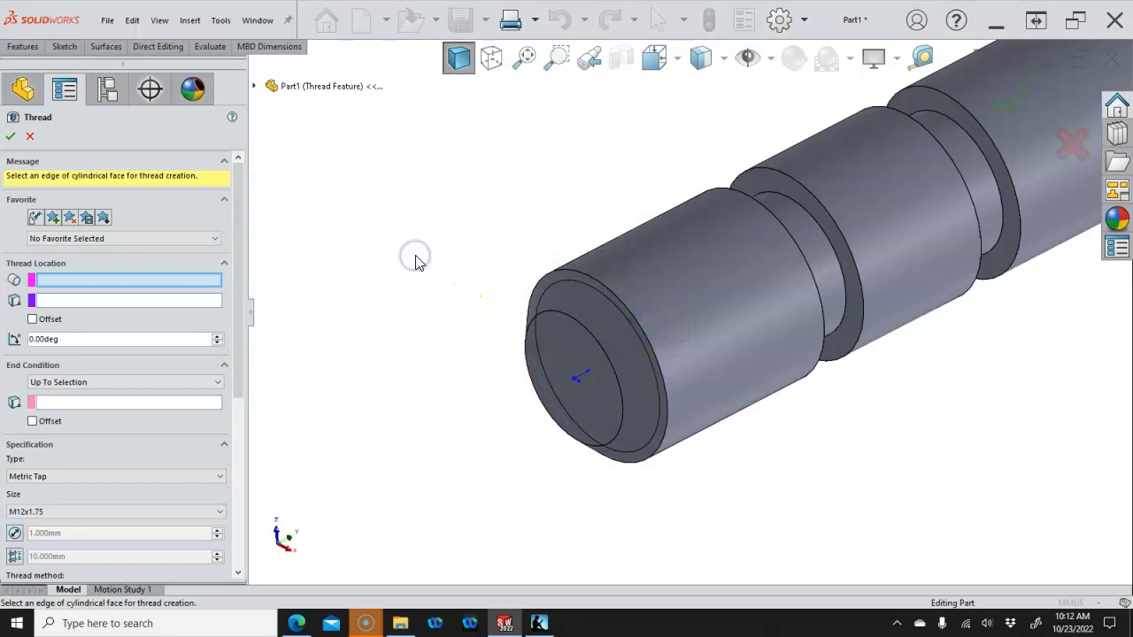
key("ctrl+1")
middle_click_drag(429, 275, 399, 139)
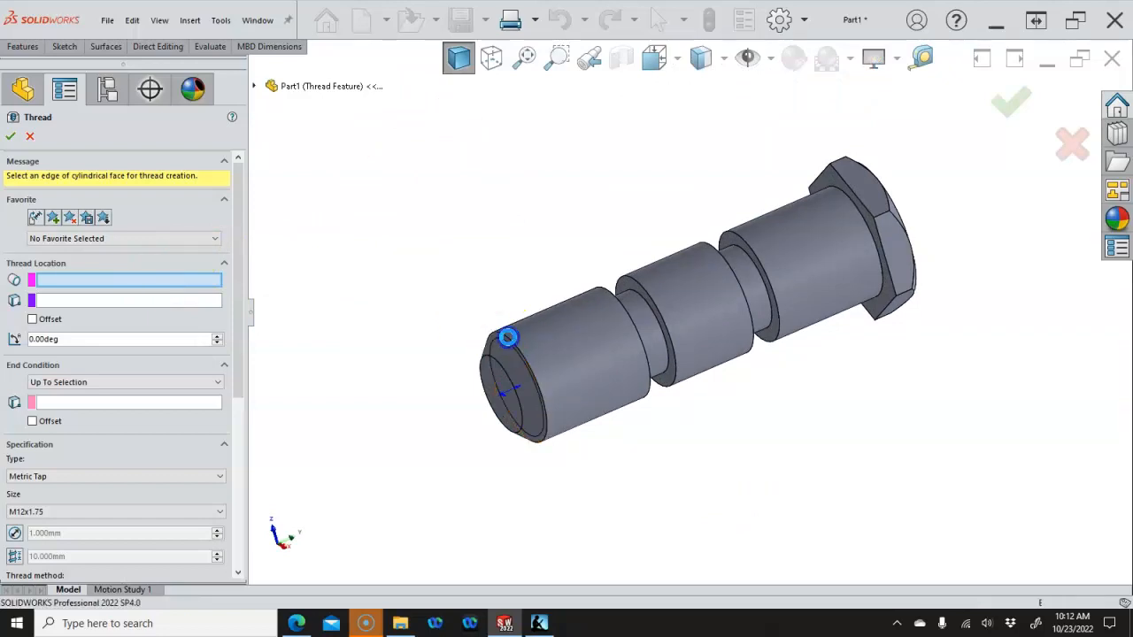
left_click(510, 342)
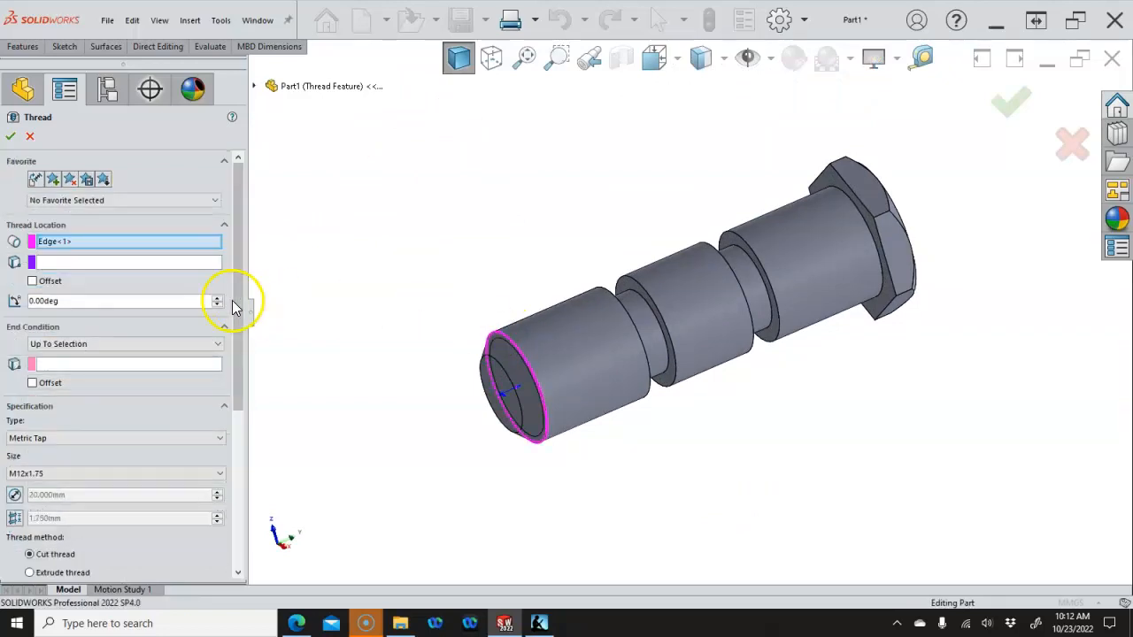
Set the thread to start at the shaft's flat tip face and end at the far side wall of the first groove
left_click(56, 264)
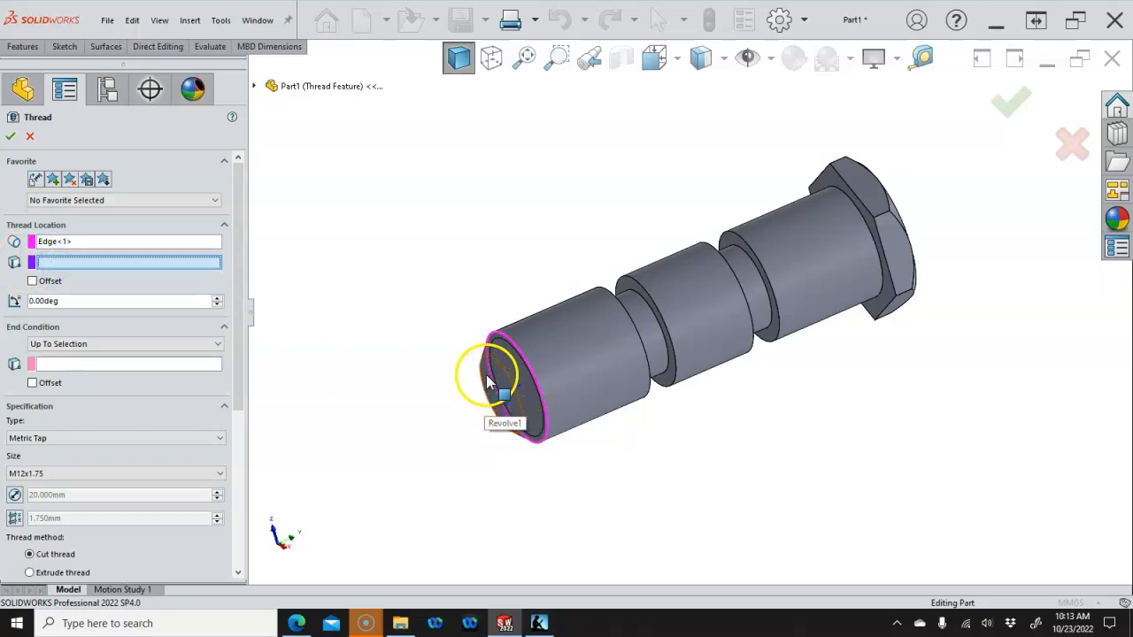
left_click(507, 391)
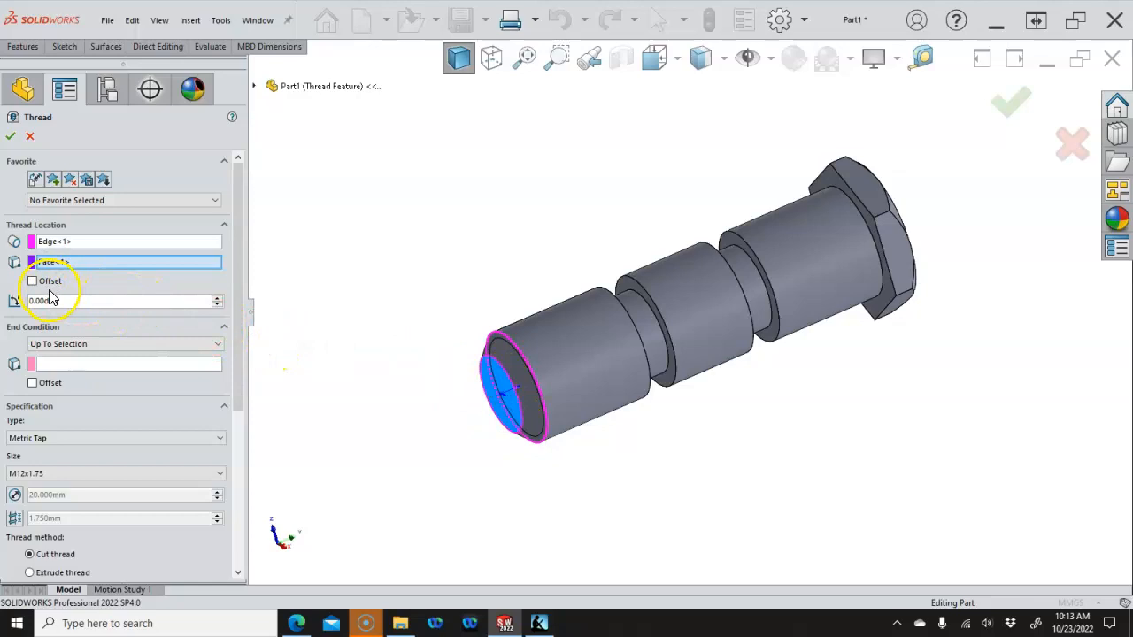
left_click(99, 363)
scroll(395, 317, "up", 1)
middle_click_drag(396, 316, 413, 311)
scroll(687, 306, "down", 2)
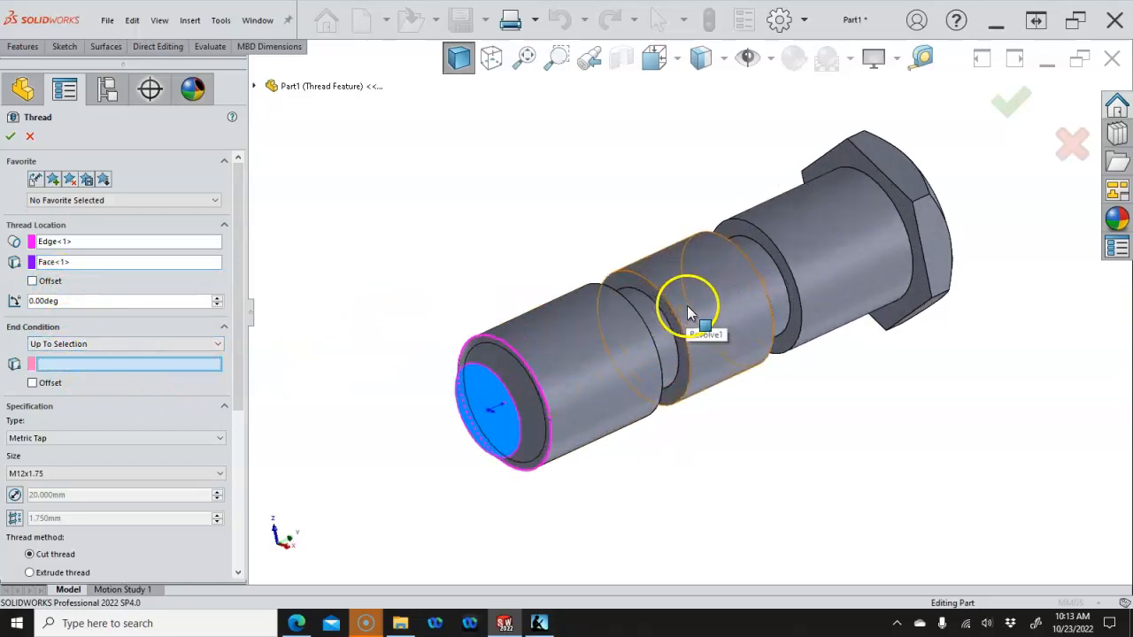
left_click(654, 295)
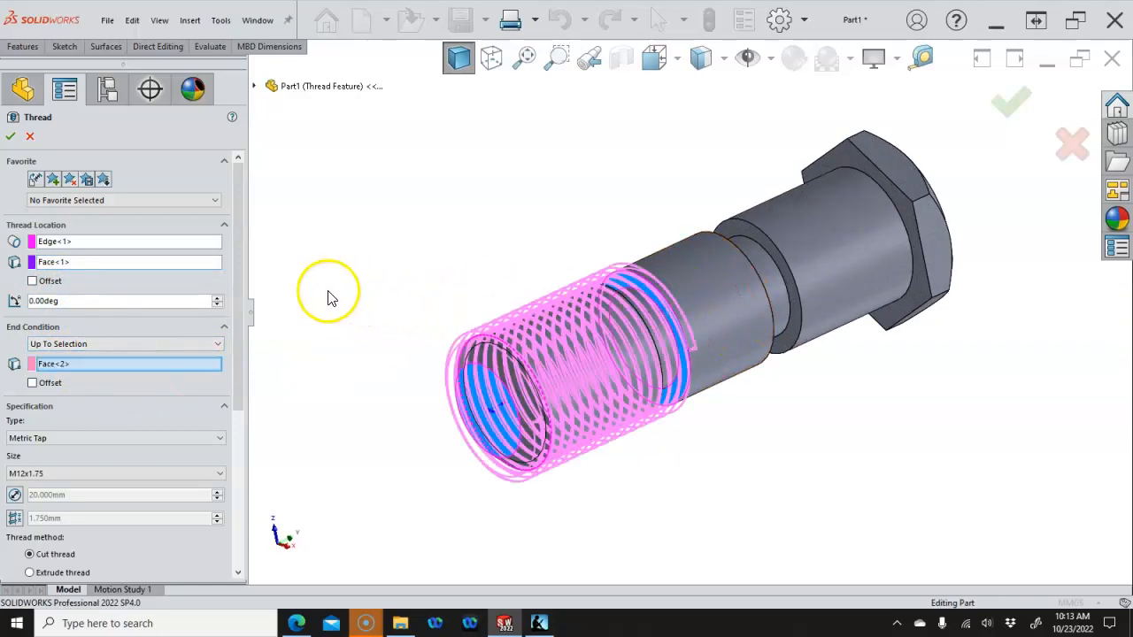
Set the thread type to Metric Die and the size to M20x2.0 and create the cut thread
left_click_drag(238, 311, 241, 450)
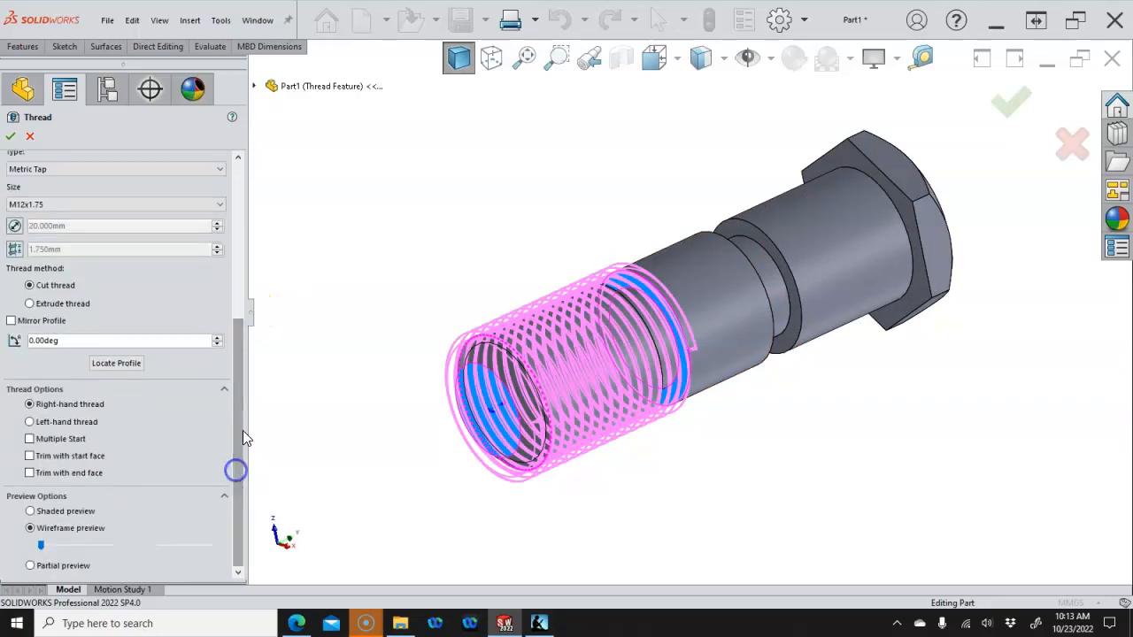
left_click(212, 169)
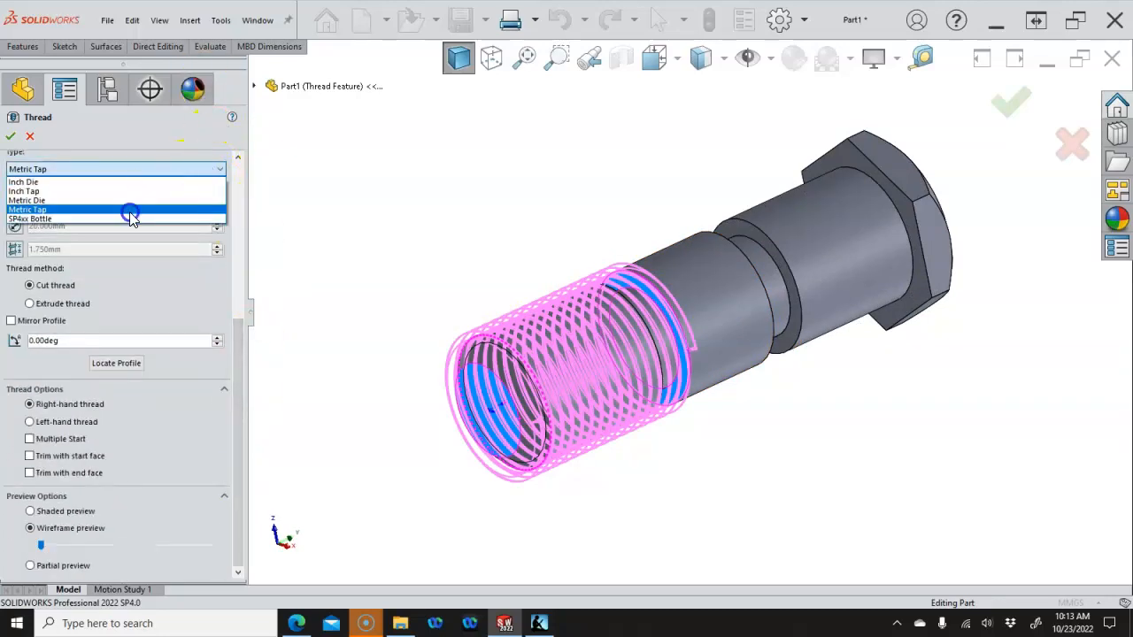
left_click(72, 201)
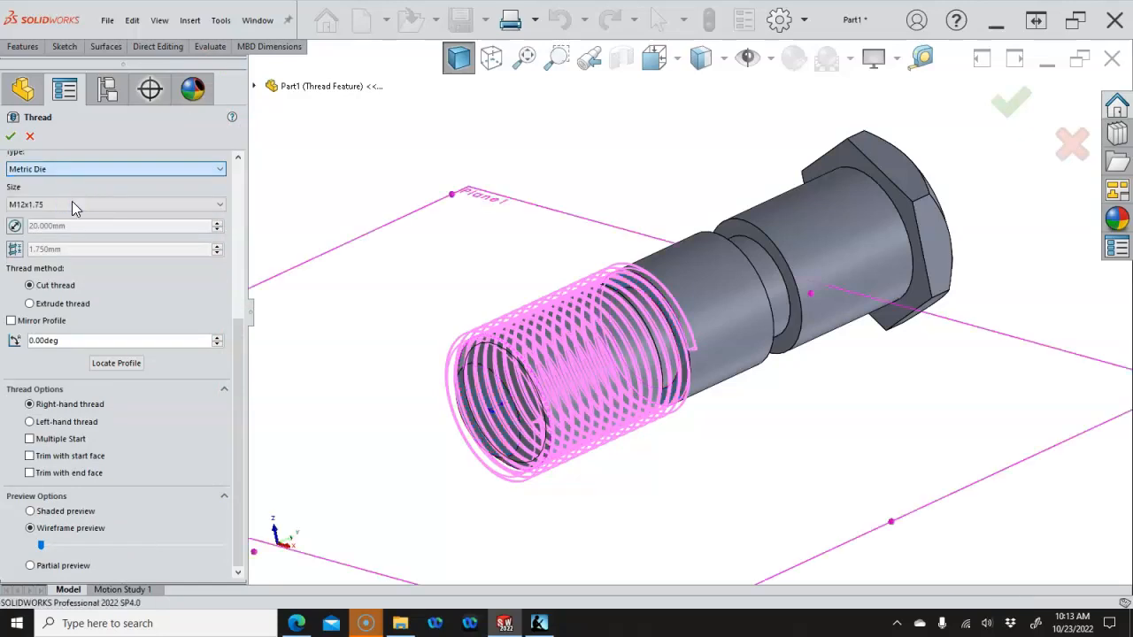
left_click(96, 203)
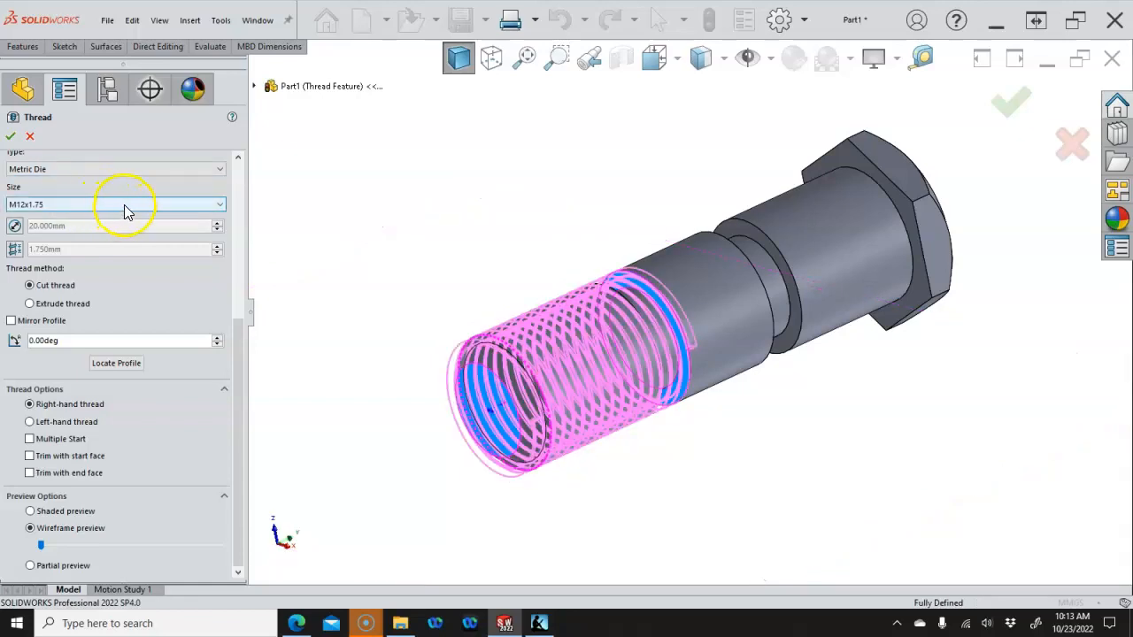
left_click(124, 209)
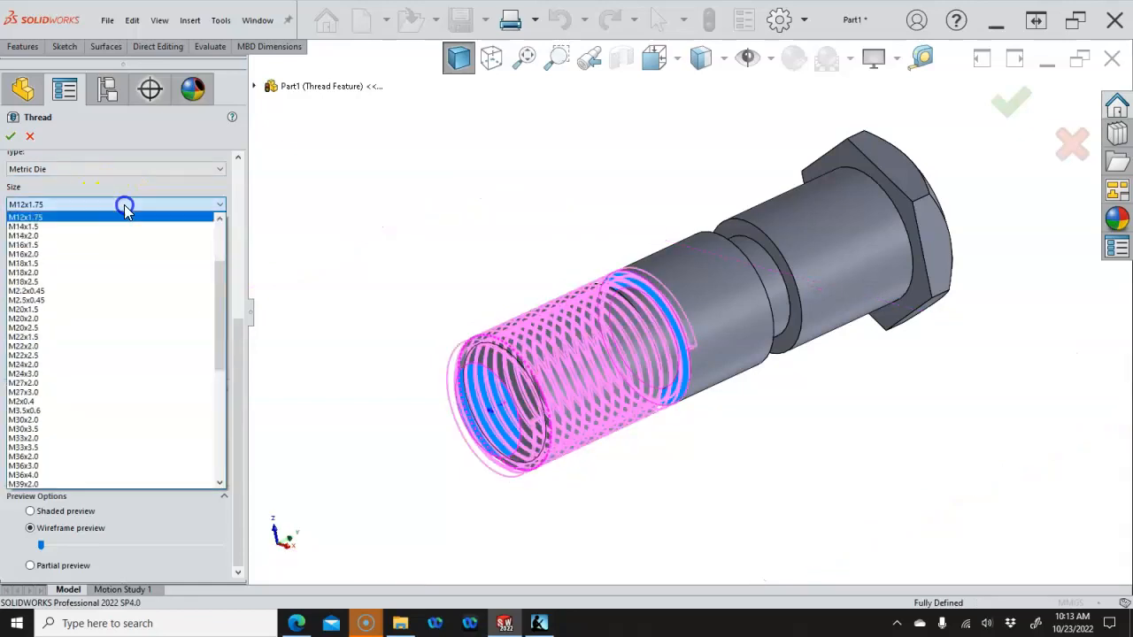
left_click(73, 319)
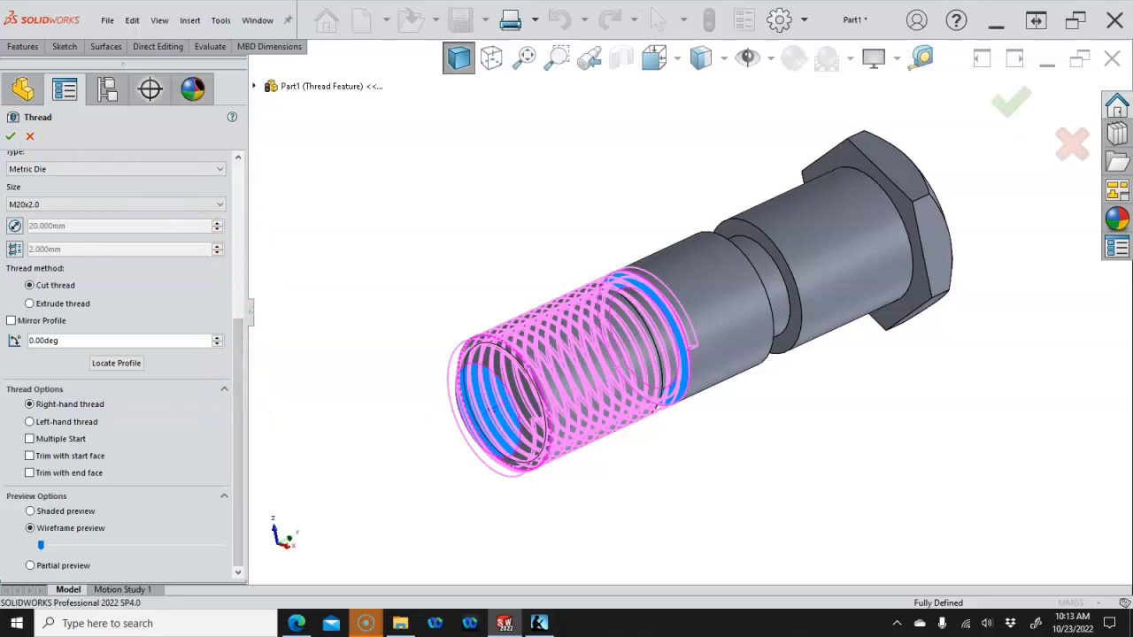
left_click(10, 137)
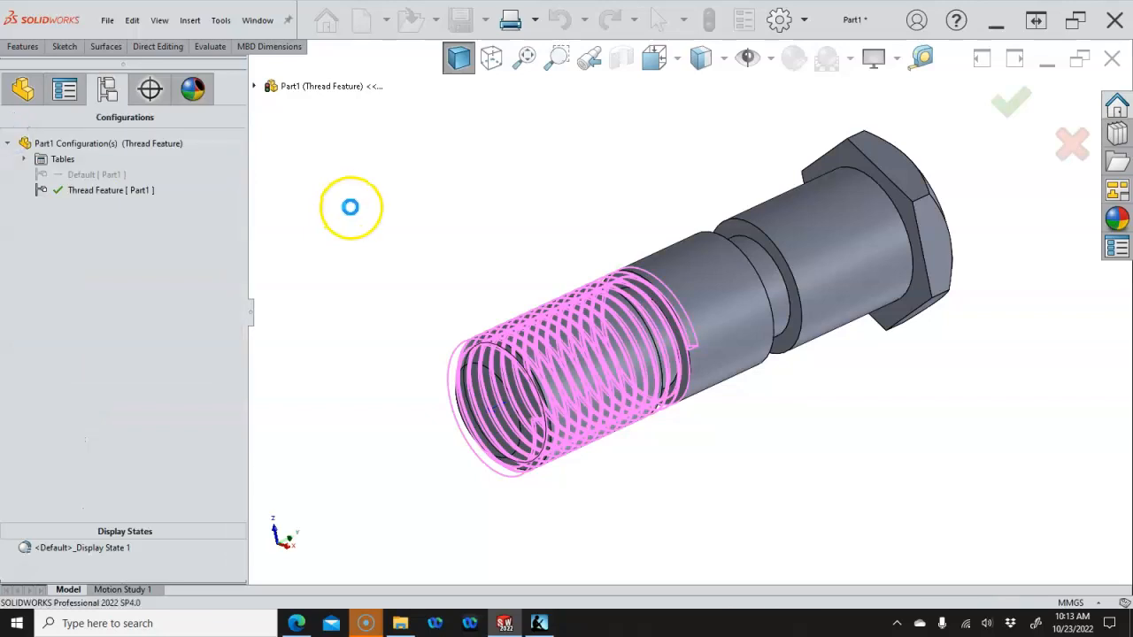
key("ctrl+1")
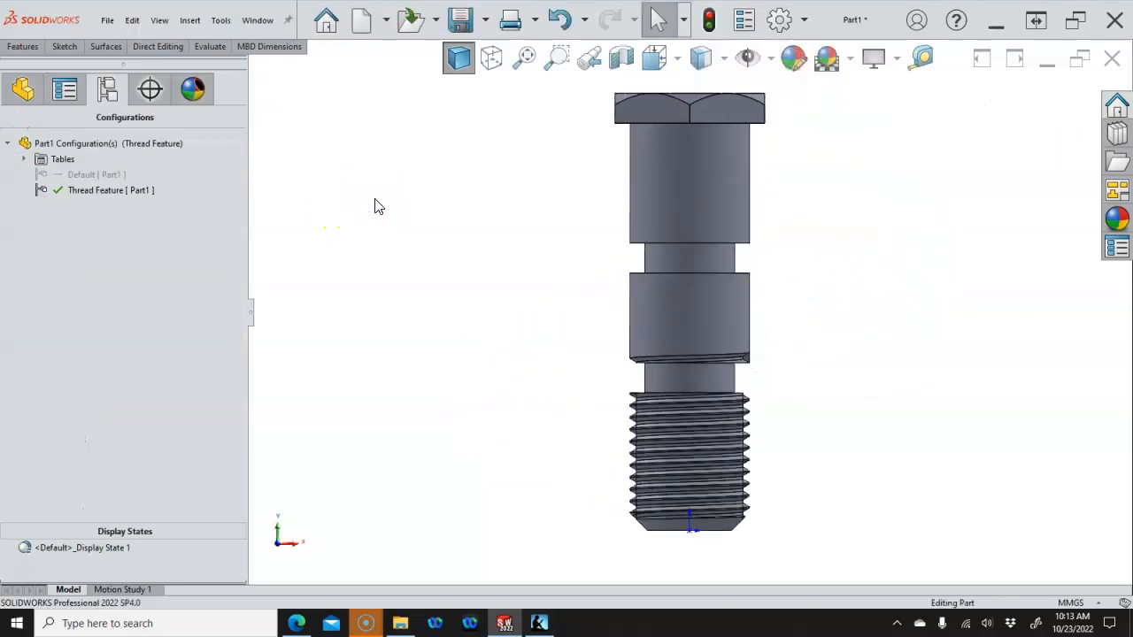
middle_click_drag(767, 410, 715, 245)
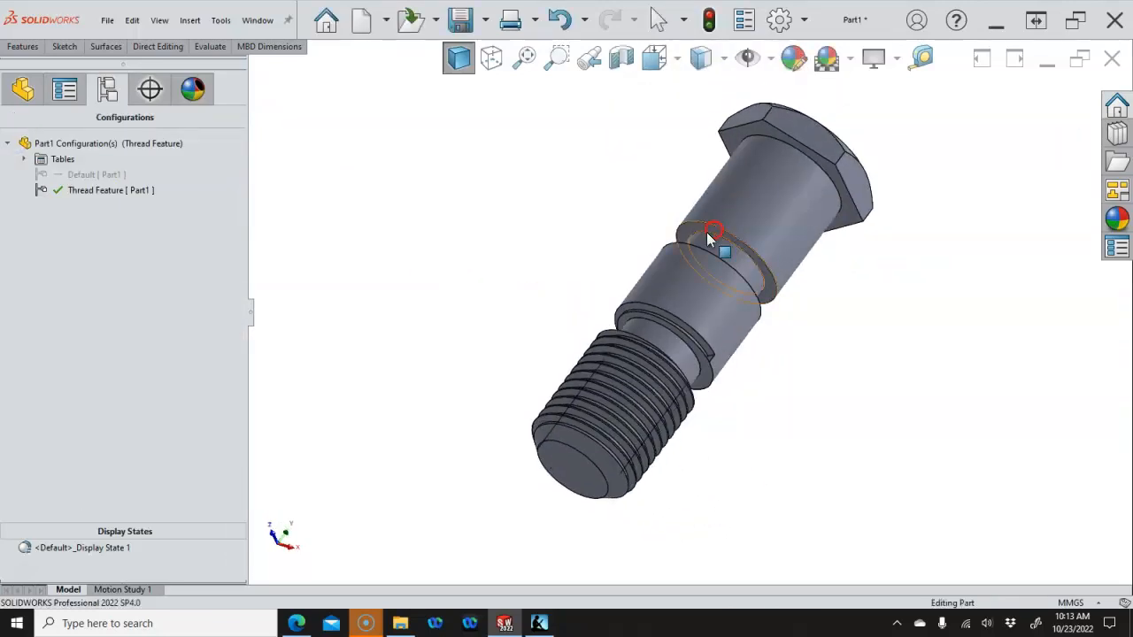
Edit the thread feature to offset its end condition by 1 mm from the end face in the reversed direction
left_click(23, 88)
left_click(41, 320)
right_click(41, 322)
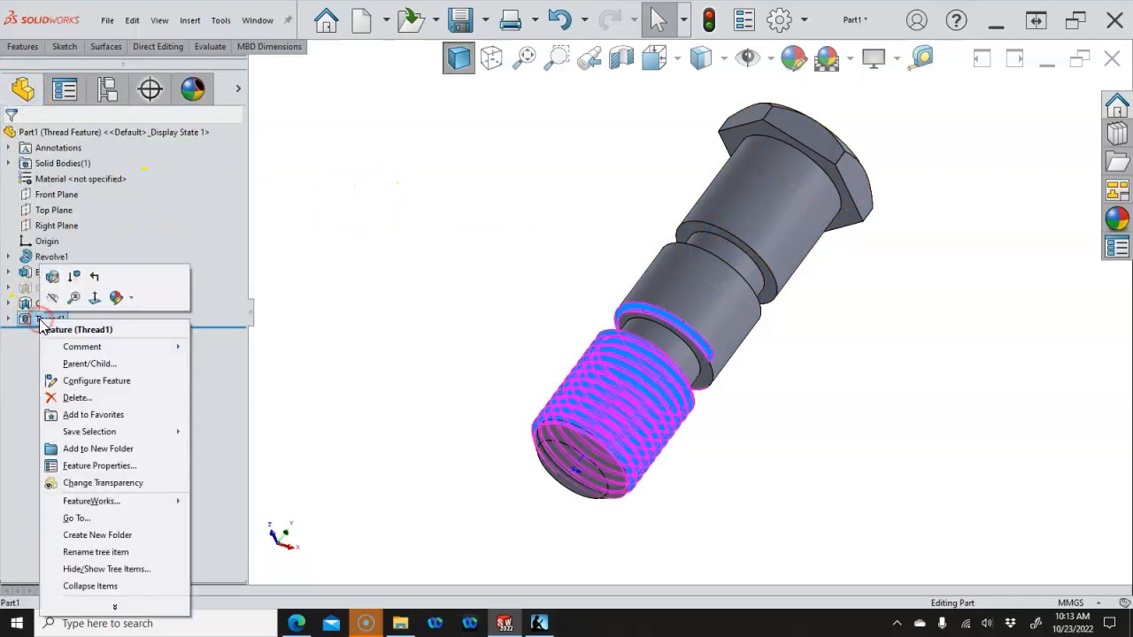
left_click(53, 277)
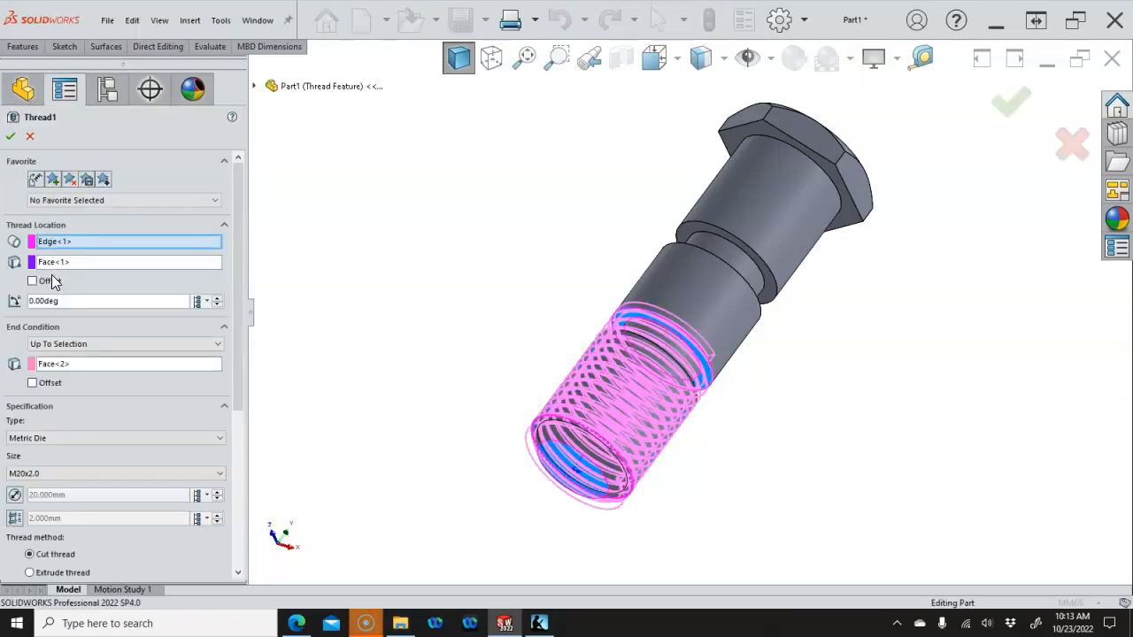
left_click(32, 383)
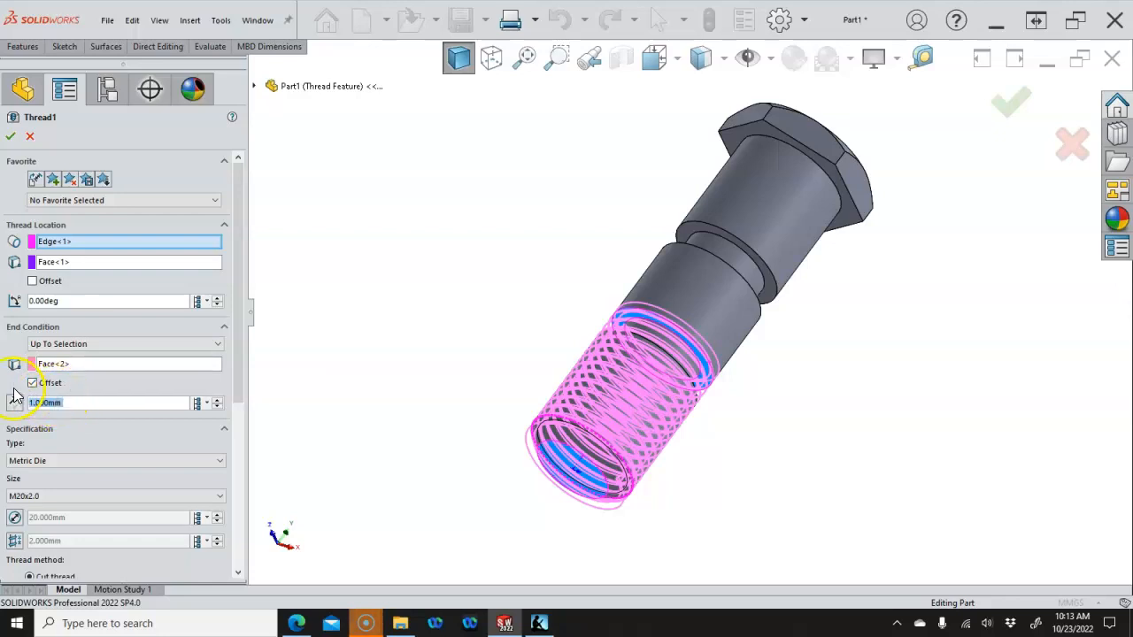
left_click(14, 403)
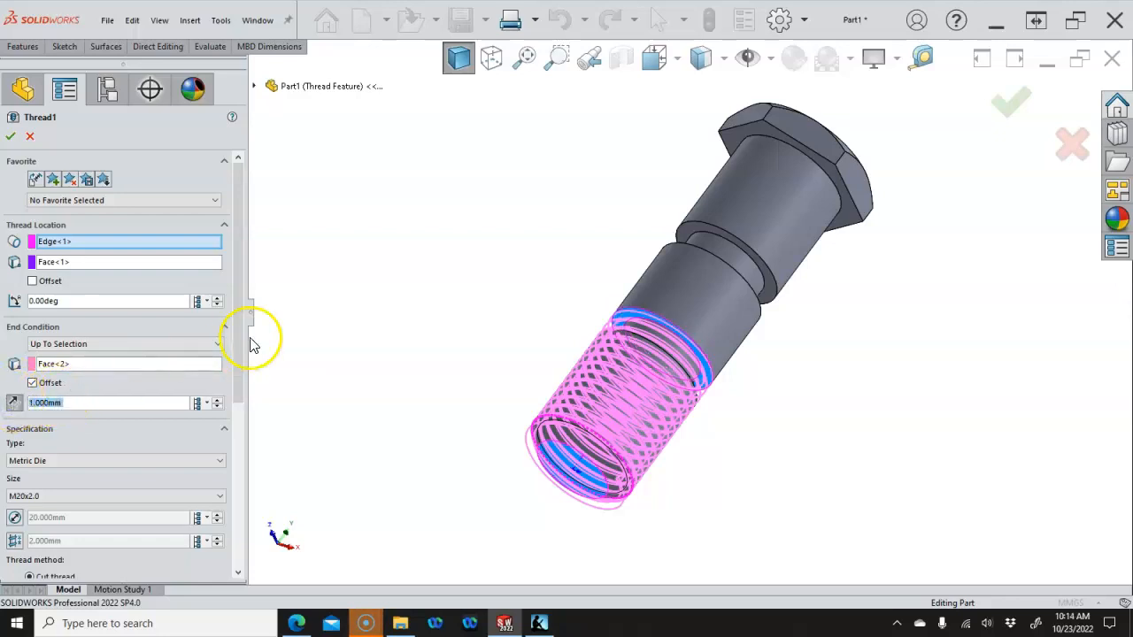
left_click(10, 136)
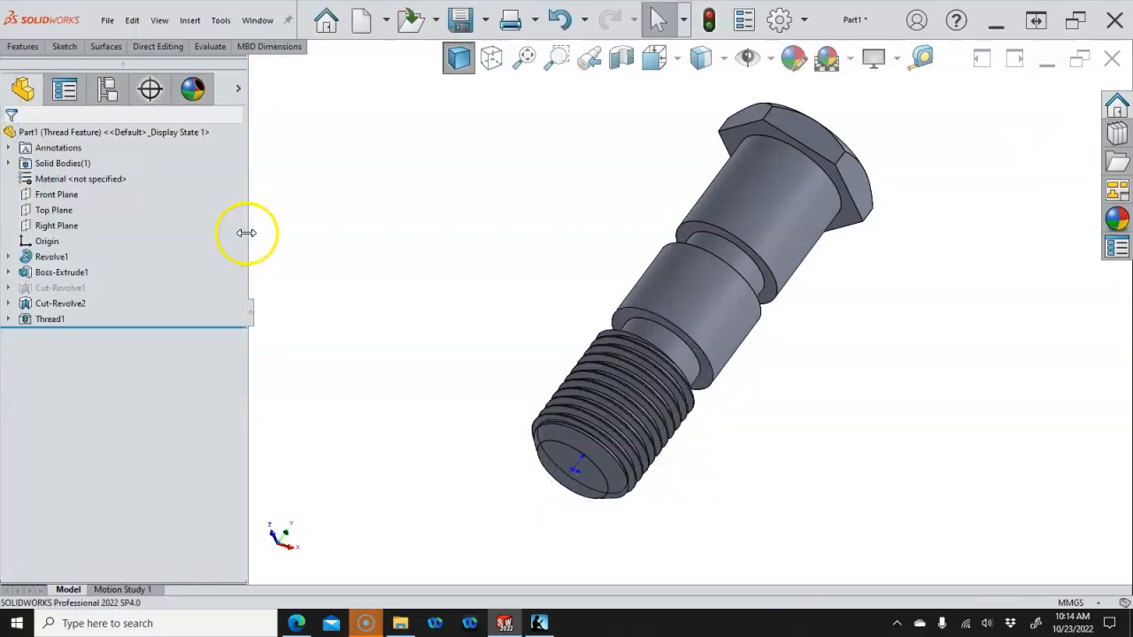
key("ctrl+1")
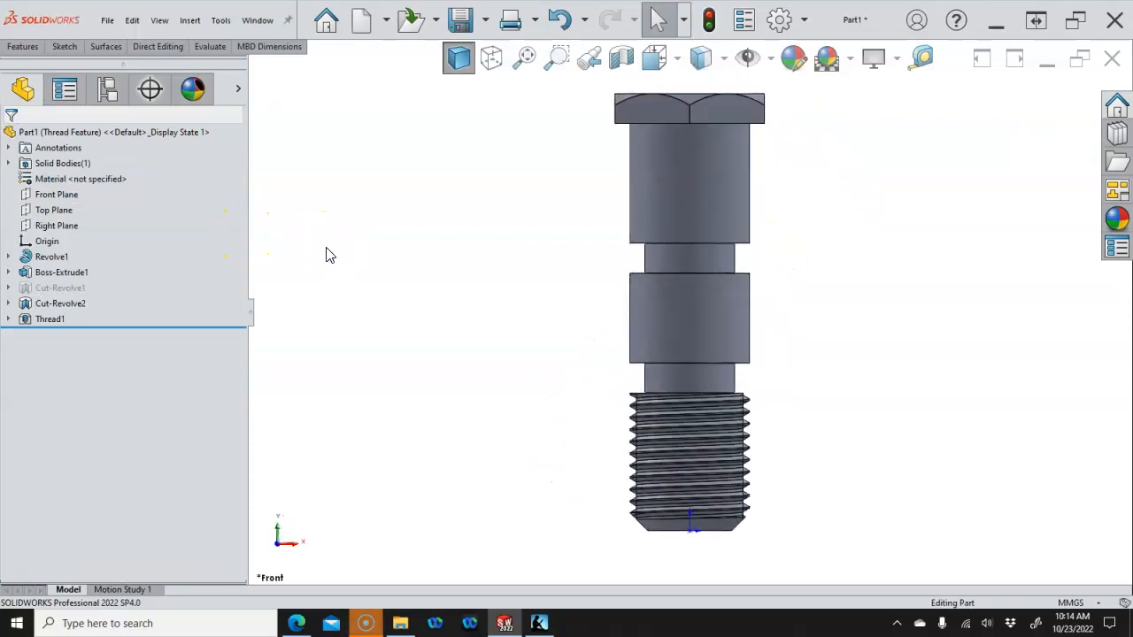
left_click(319, 251)
left_click(218, 191)
Activate the Default configuration and add a new configuration named Swept Cut Thread
left_click(107, 89)
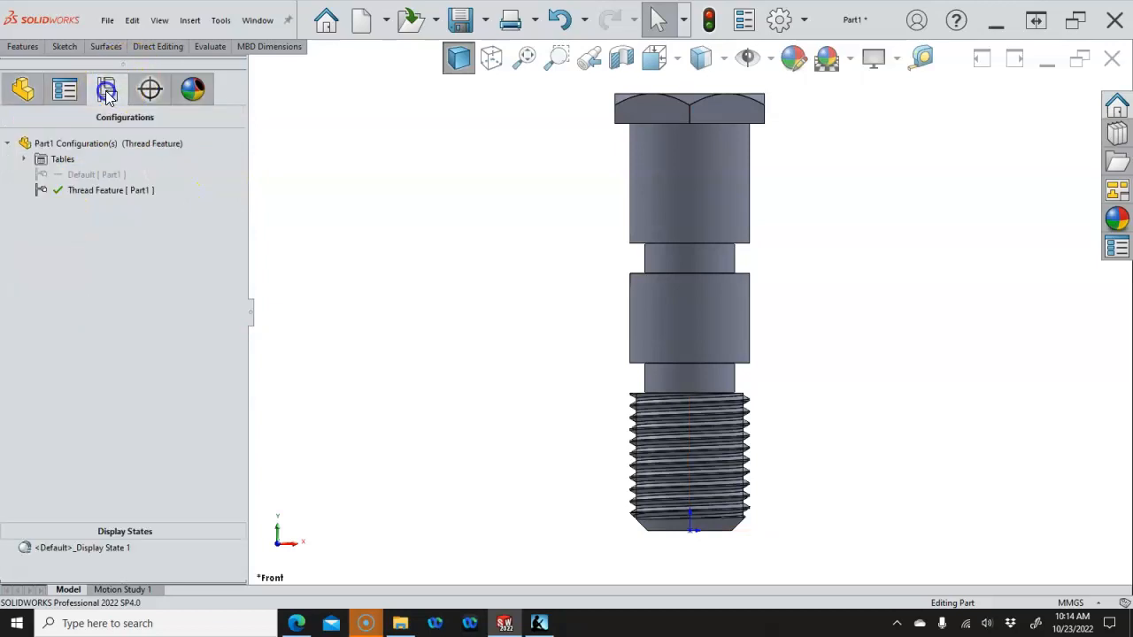
left_click(94, 147)
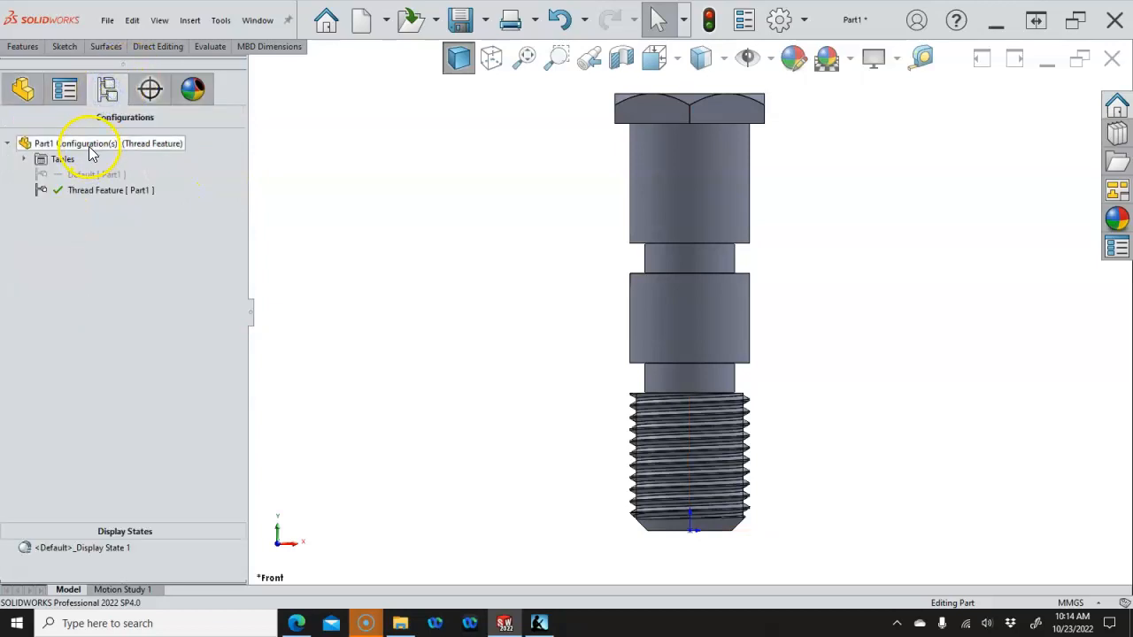
right_click(94, 151)
left_click(60, 174)
double_click(58, 173)
right_click(79, 144)
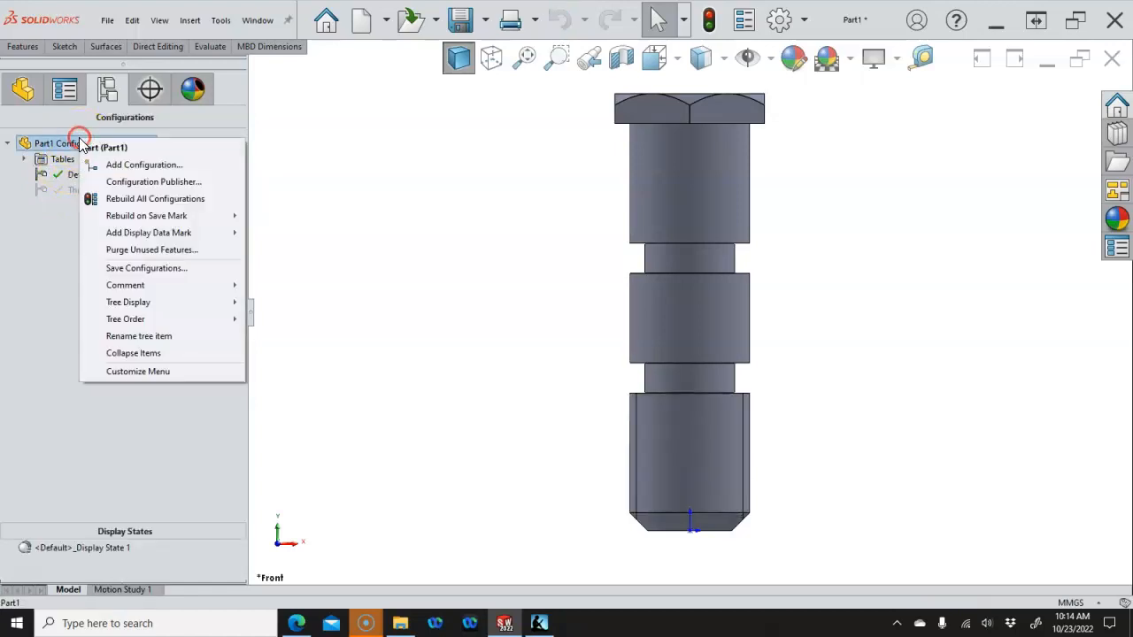
left_click(79, 165)
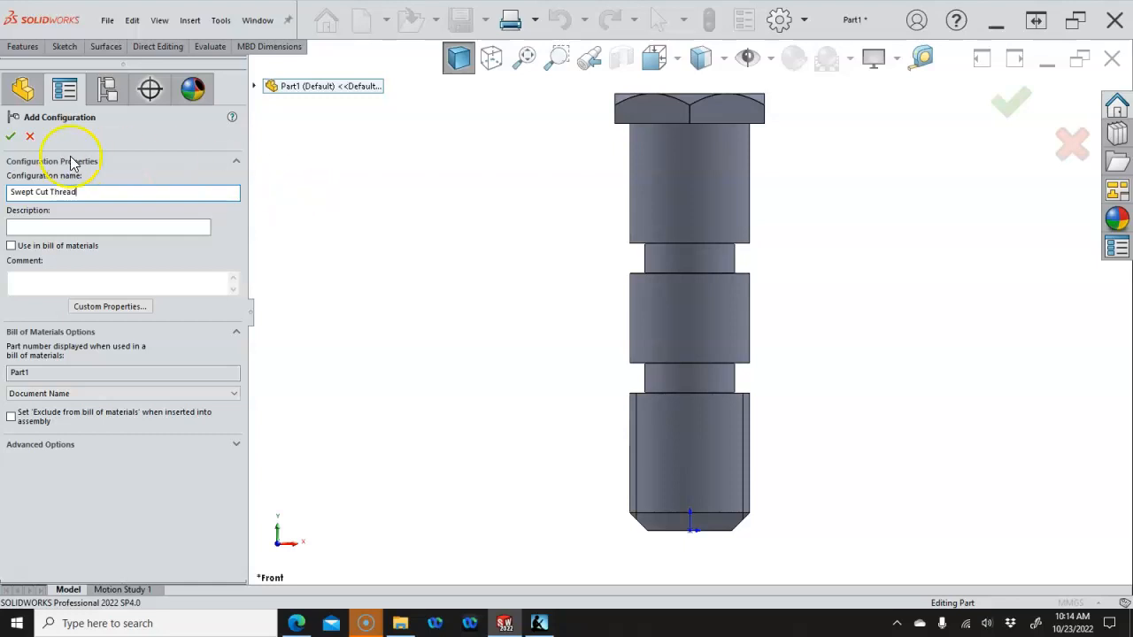
left_click(10, 138)
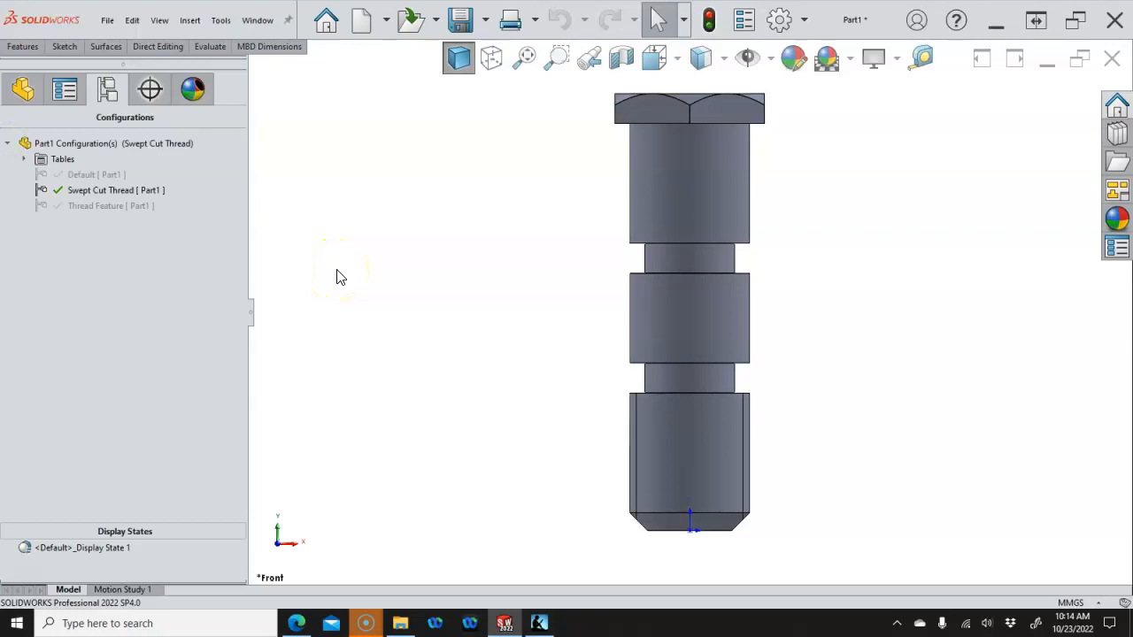
Start a sketch on the flat tip face of the unthreaded shaft end
left_click(24, 89)
middle_click_drag(483, 359, 466, 214)
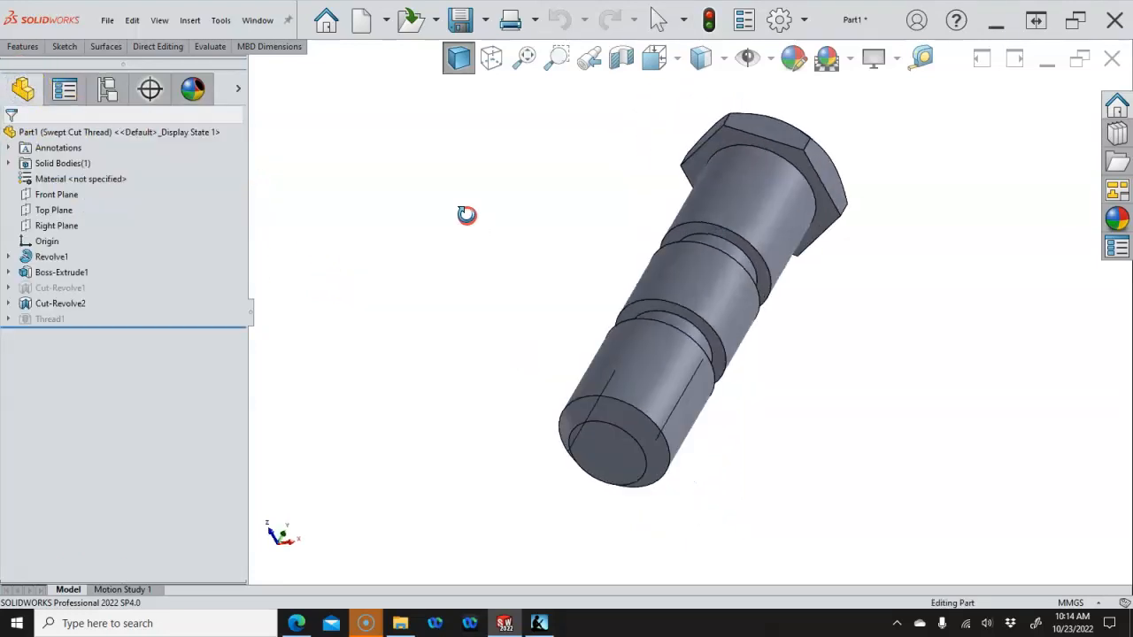
middle_click_drag(505, 374, 534, 422)
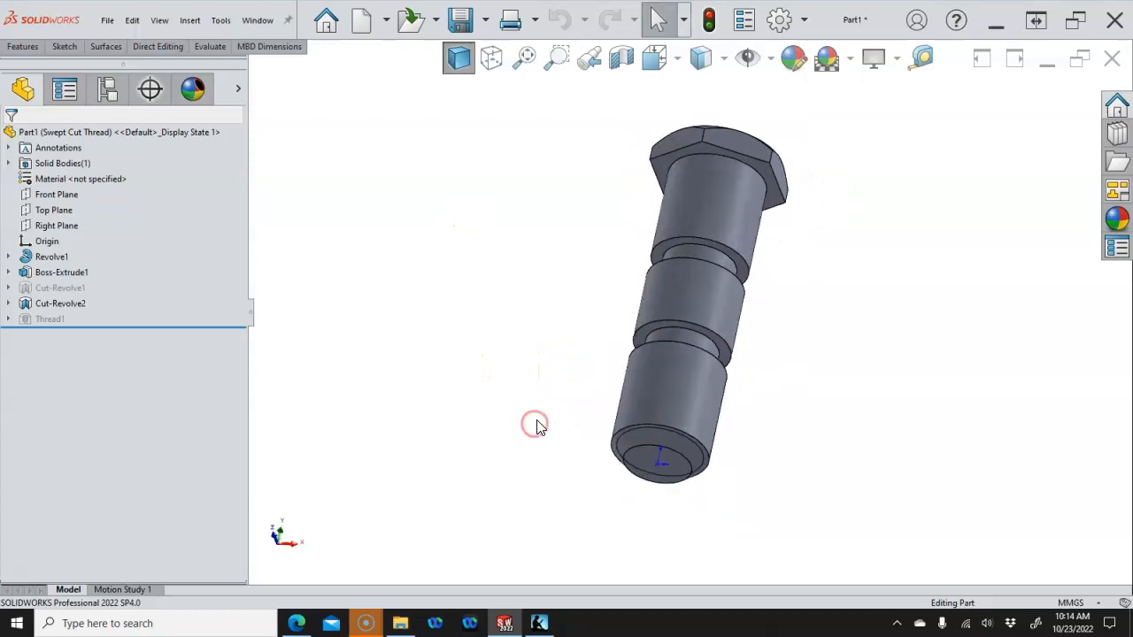
key("ctrl+1")
middle_click_drag(791, 541, 642, 452)
left_click(580, 474)
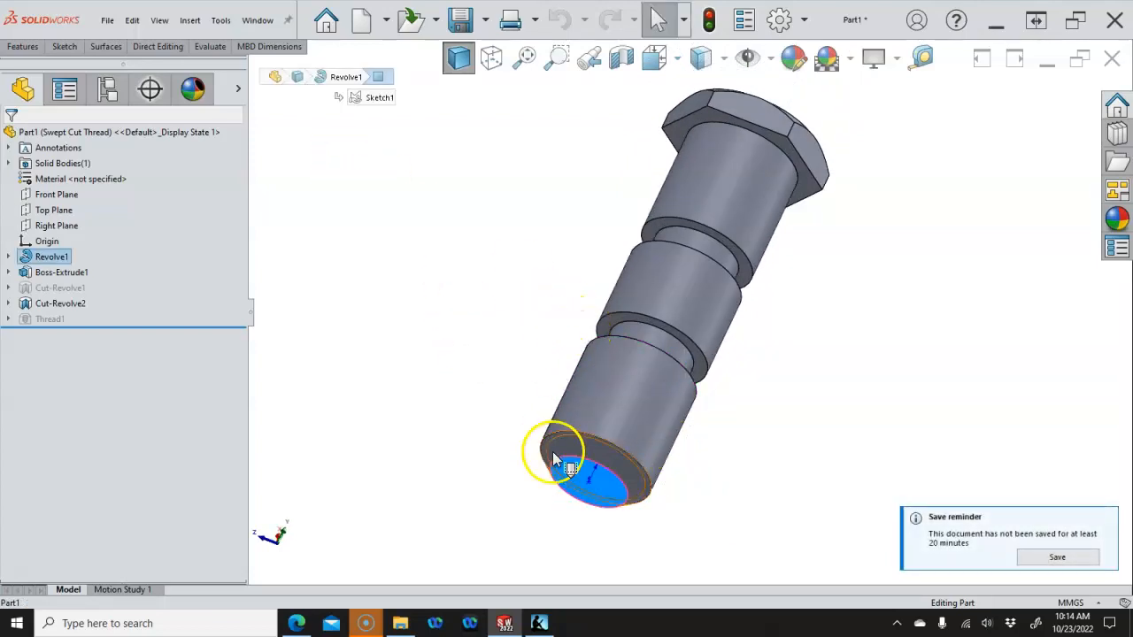
right_click(596, 486)
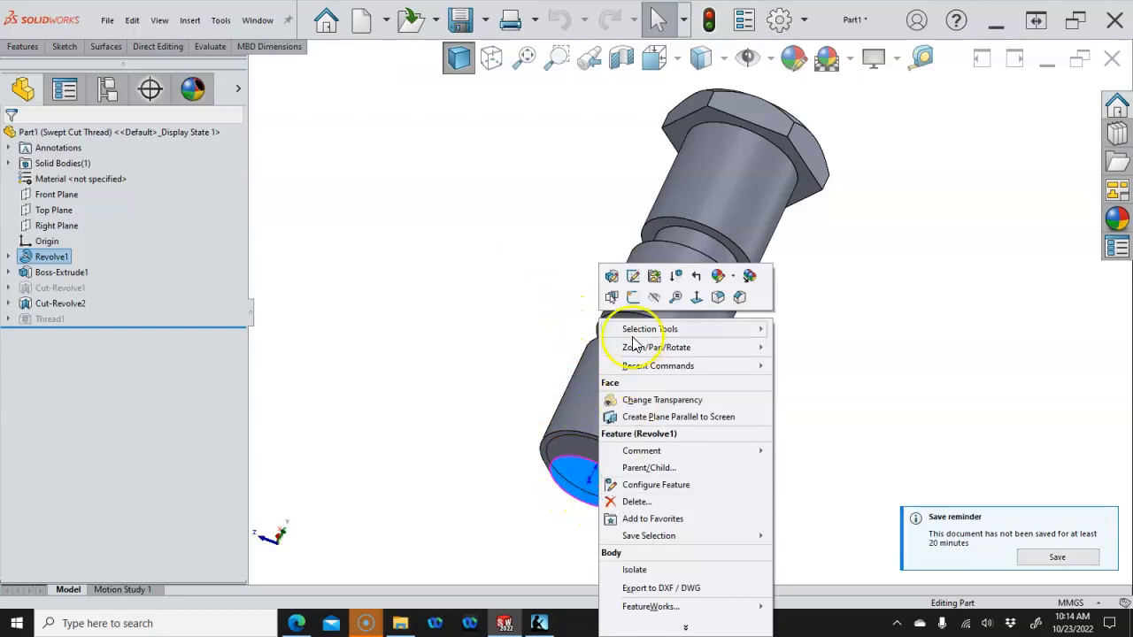
left_click(631, 296)
middle_click_drag(670, 337, 619, 407)
Convert the 20 mm circular outer edge of the shaft's chamfer into a sketch circle
left_click(397, 399)
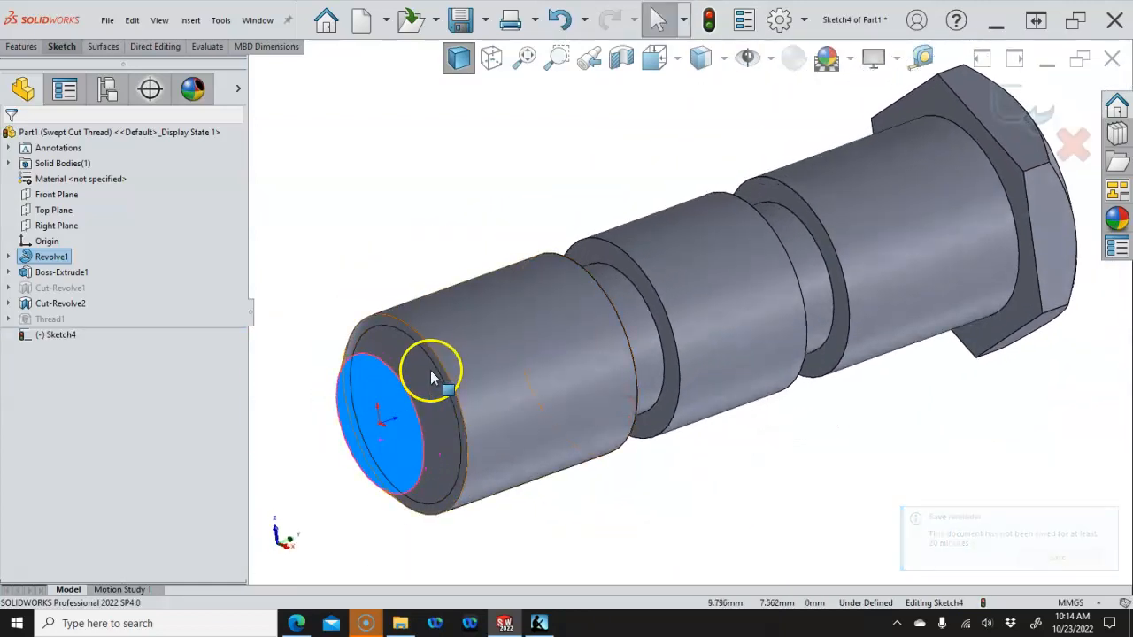
key("Escape")
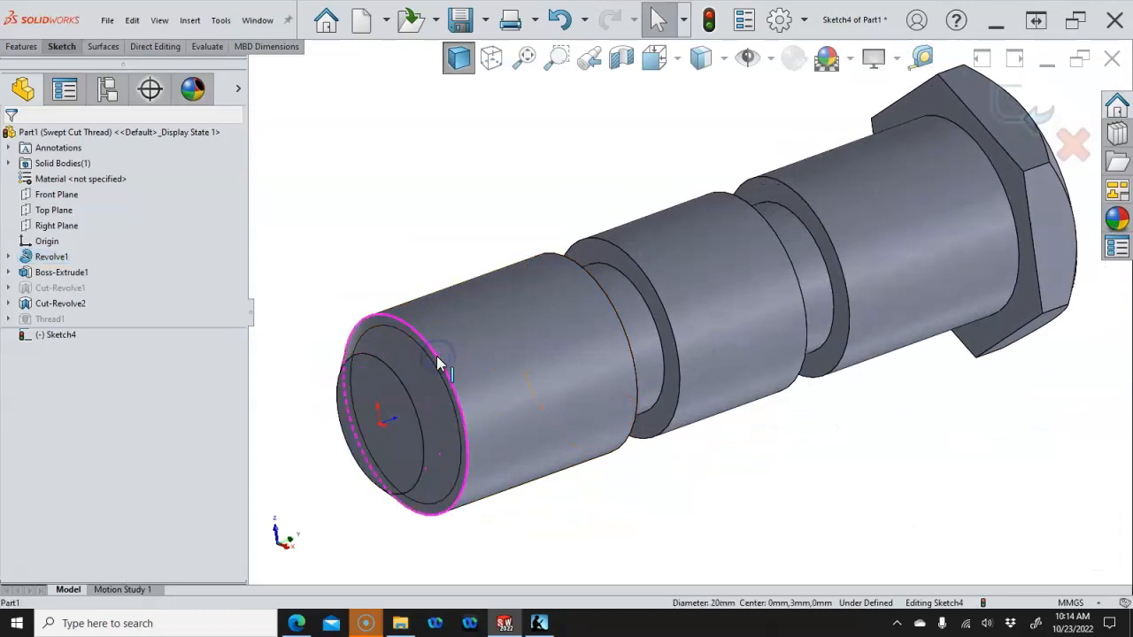
key("s")
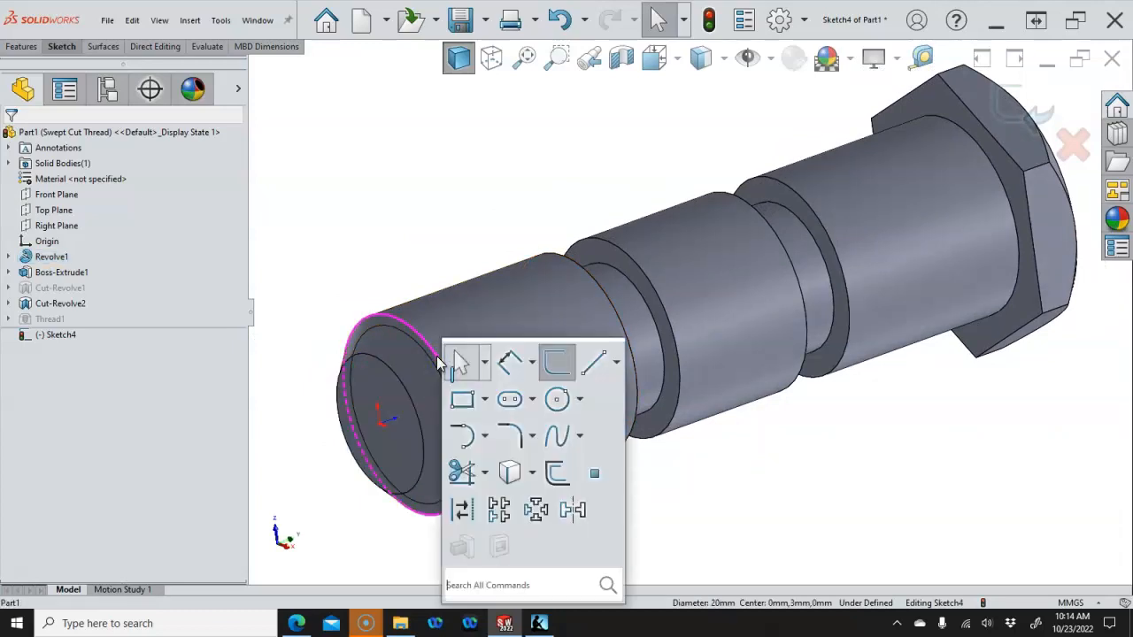
left_click(507, 475)
mouse_move(354, 265)
middle_mouse_down()
mouse_move(377, 245)
mouse_move(389, 275)
middle_mouse_up()
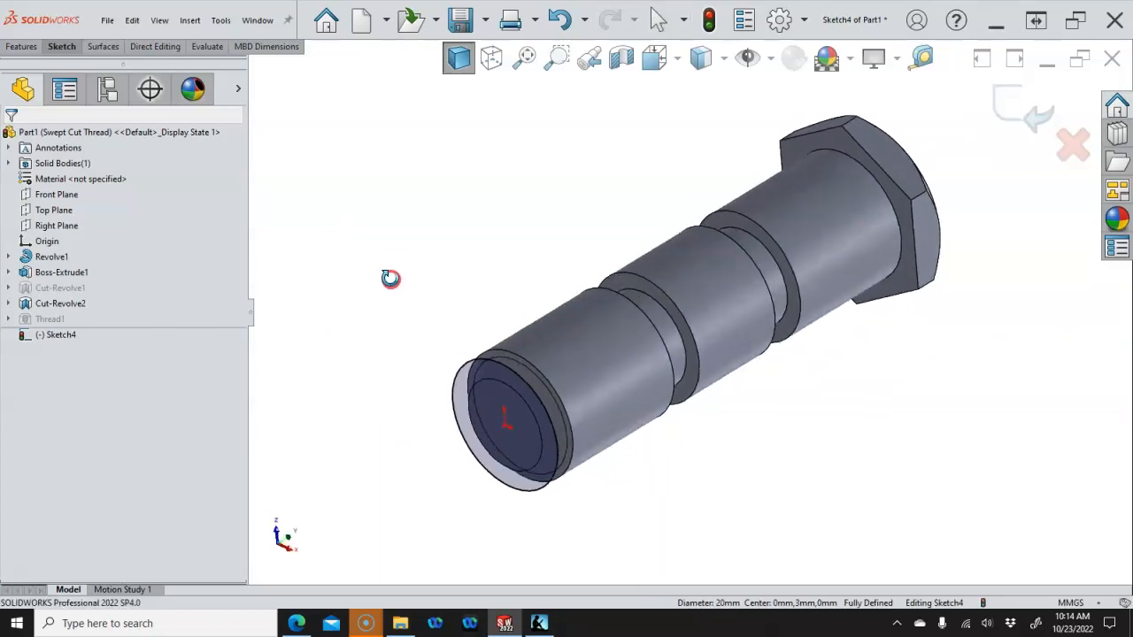
left_click(61, 46)
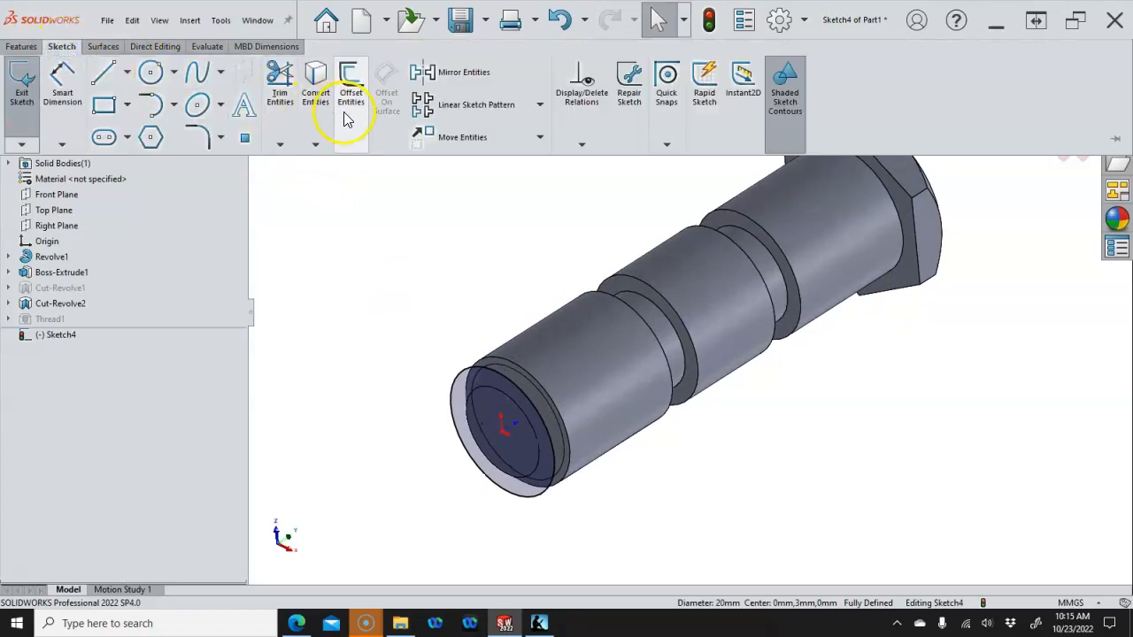
left_click(434, 294)
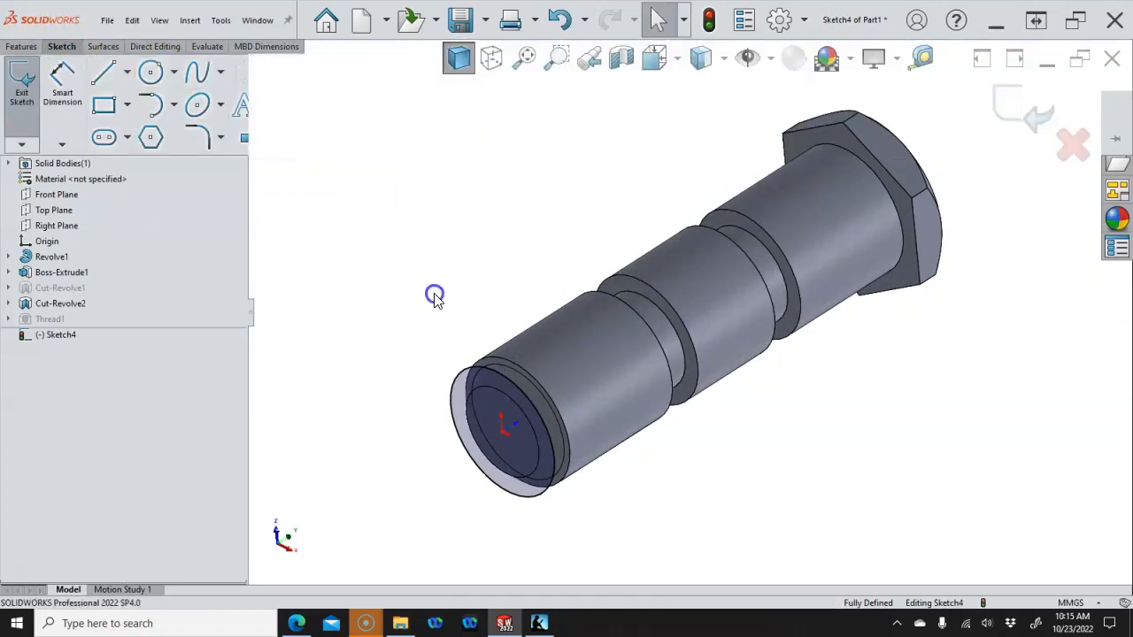
middle_click_drag(425, 274, 429, 292)
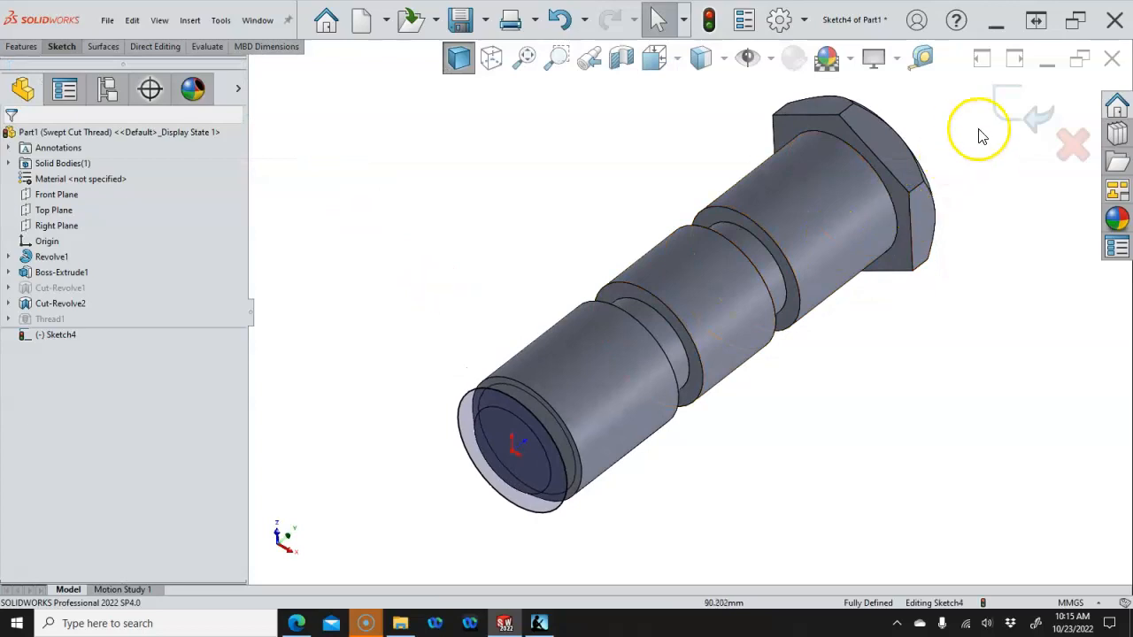
Finish the circle sketch and base a constant-pitch helix on it, running in the reversed direction with a 2 mm pitch
left_click(1013, 109)
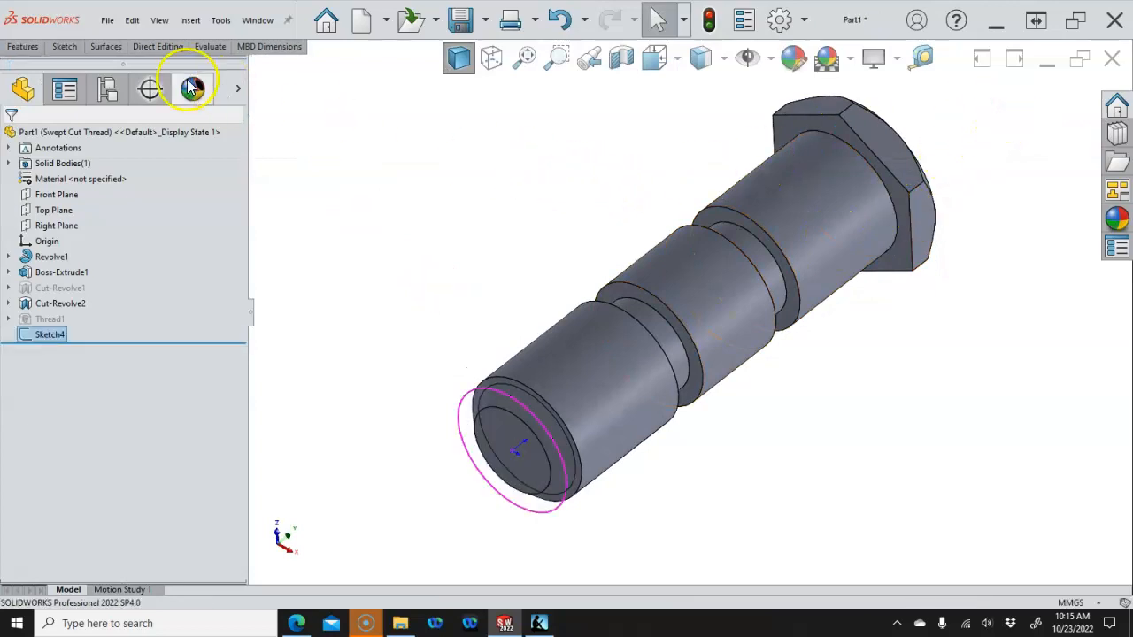
left_click(12, 46)
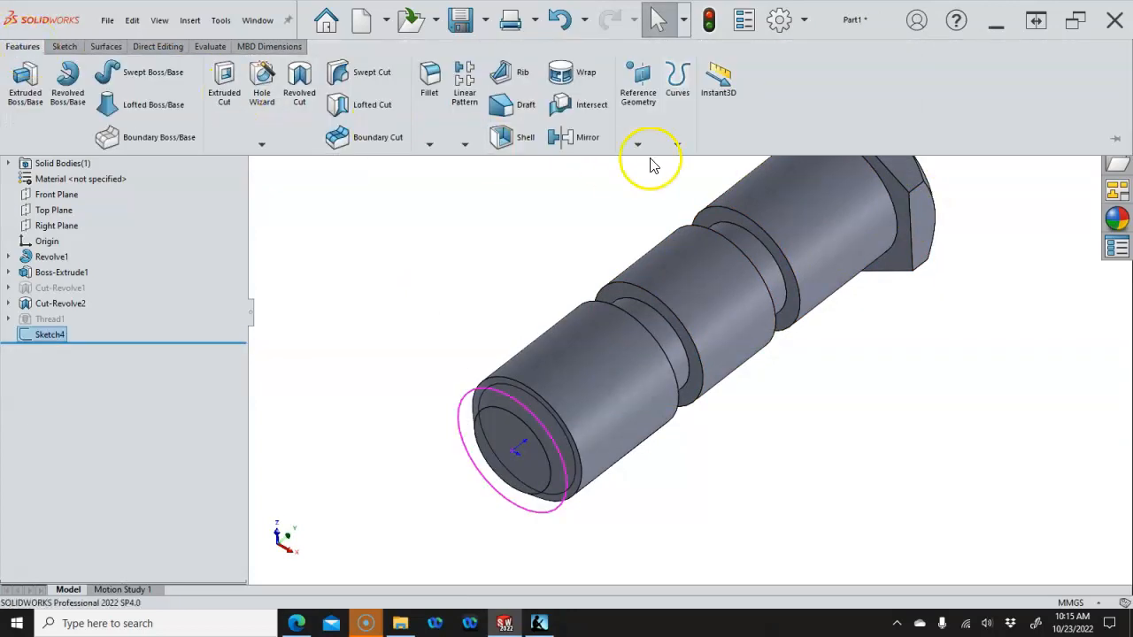
left_click(678, 145)
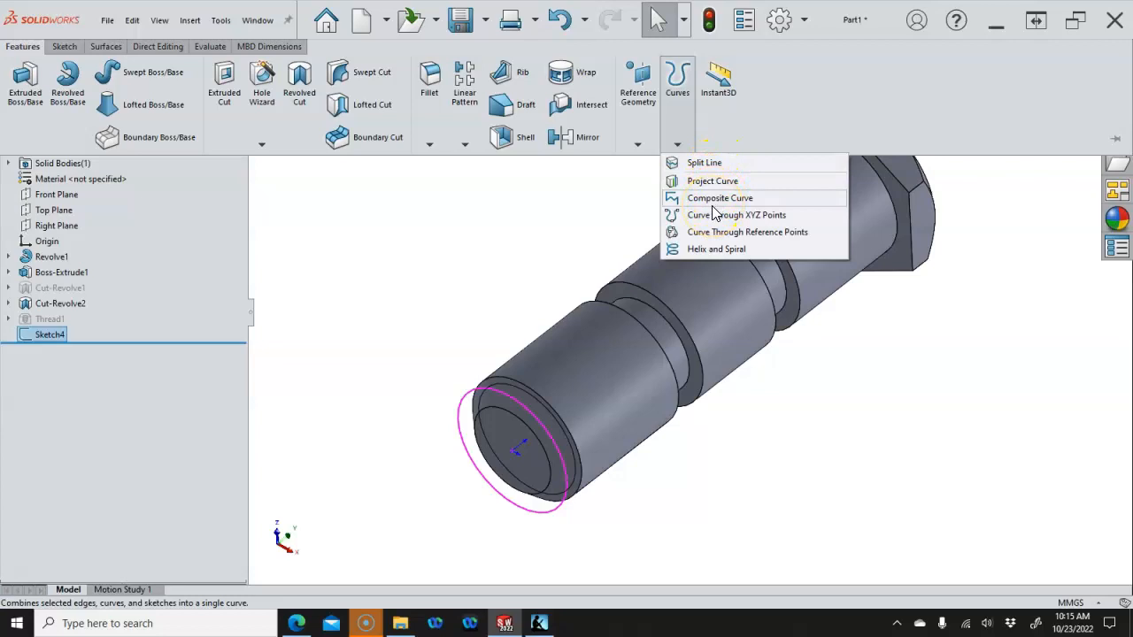
left_click(708, 248)
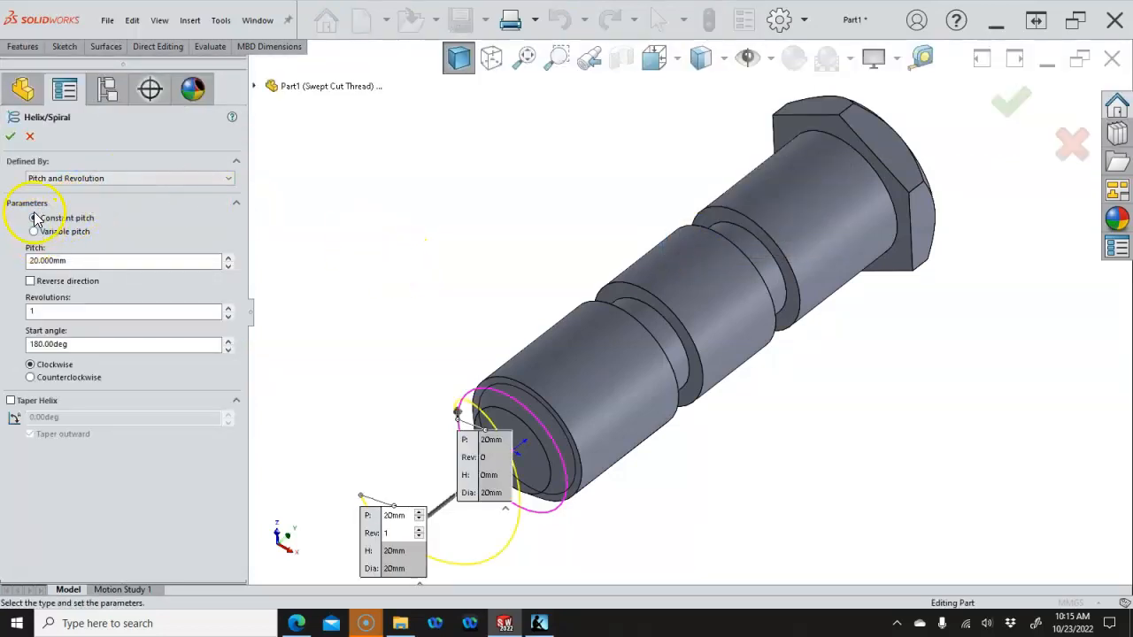
left_click(31, 283)
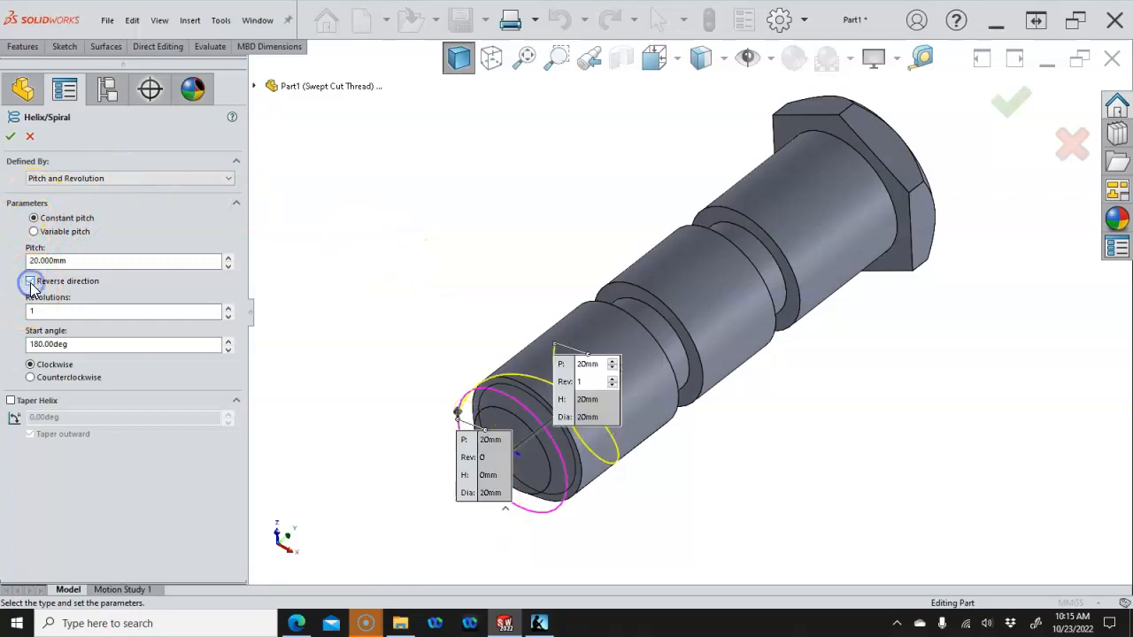
left_click(71, 261)
double_click(71, 260)
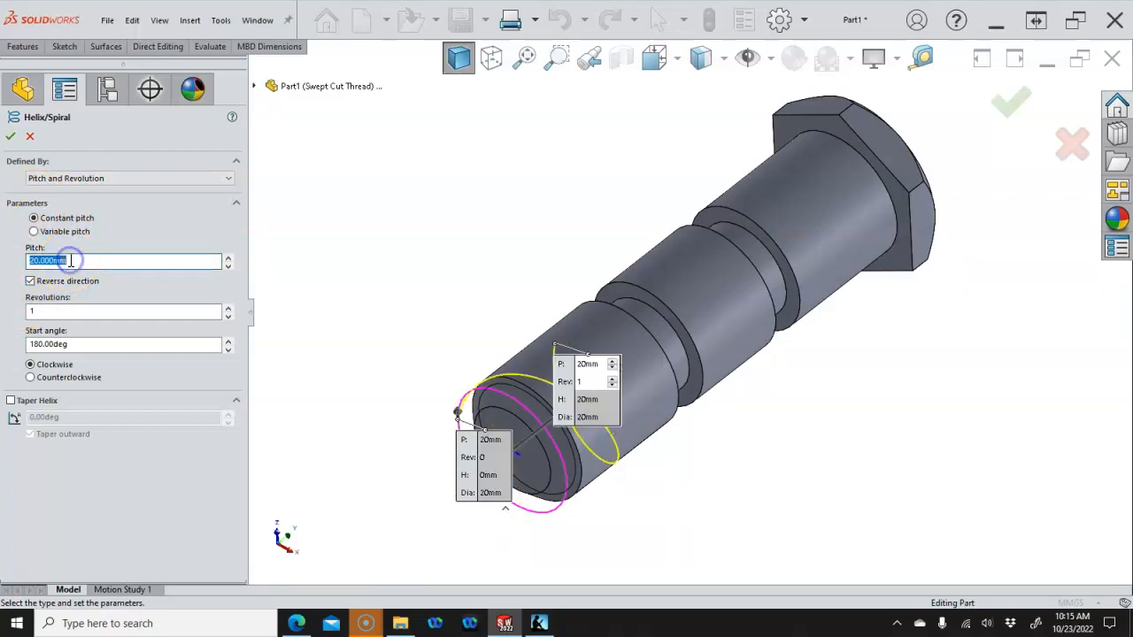
type("2")
key("Tab")
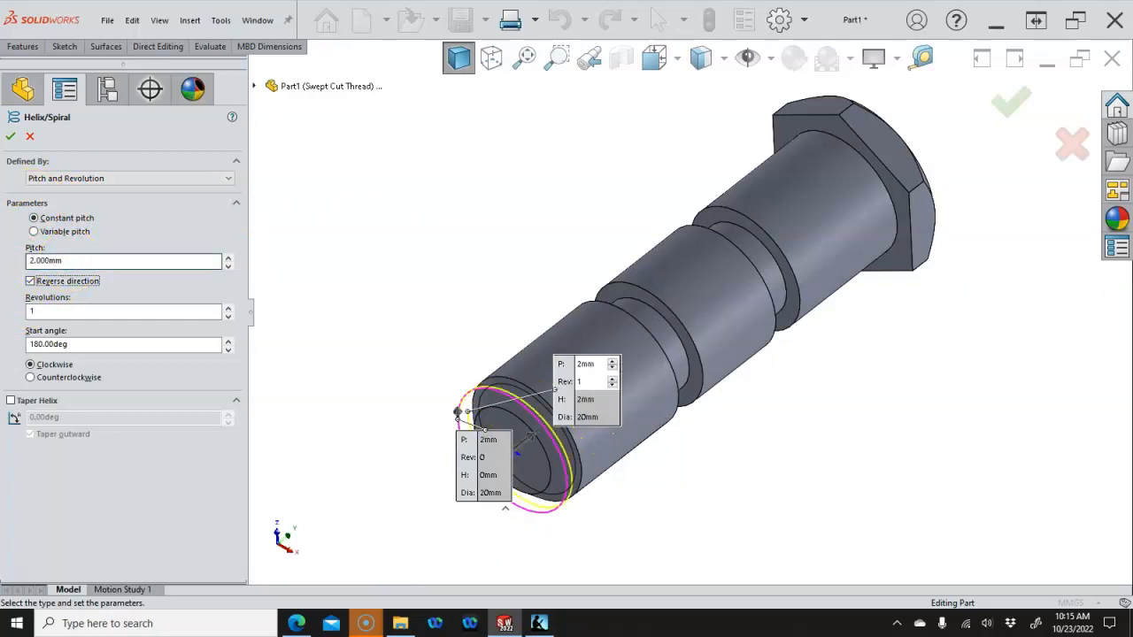
Define the helix by Height and Pitch, set its height to 25 mm and create it
double_click(56, 311)
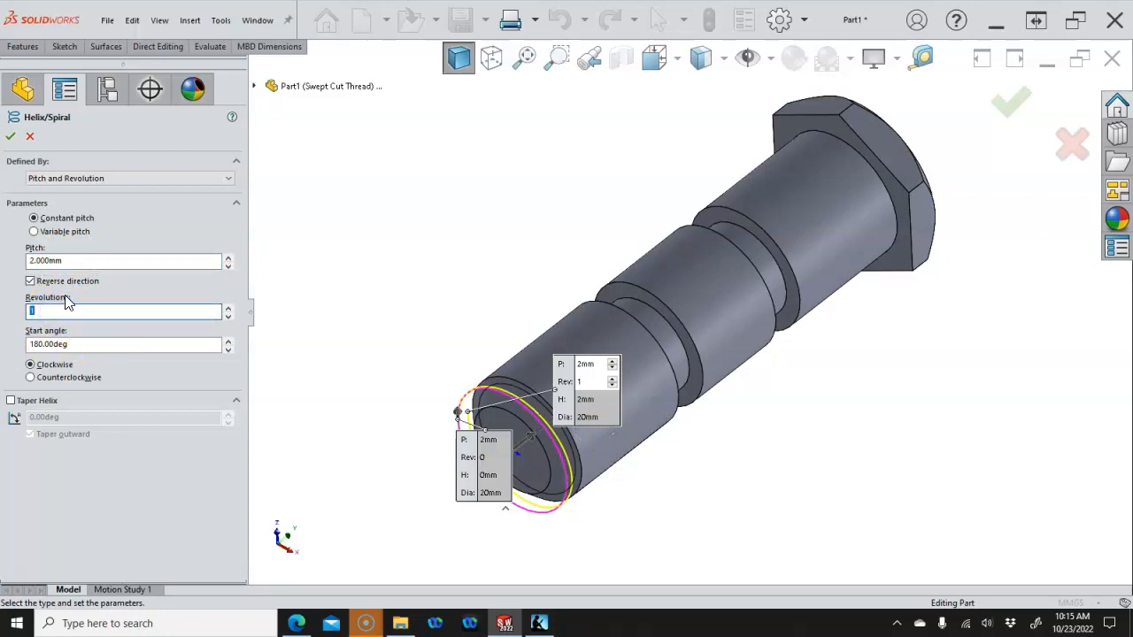
left_click(86, 178)
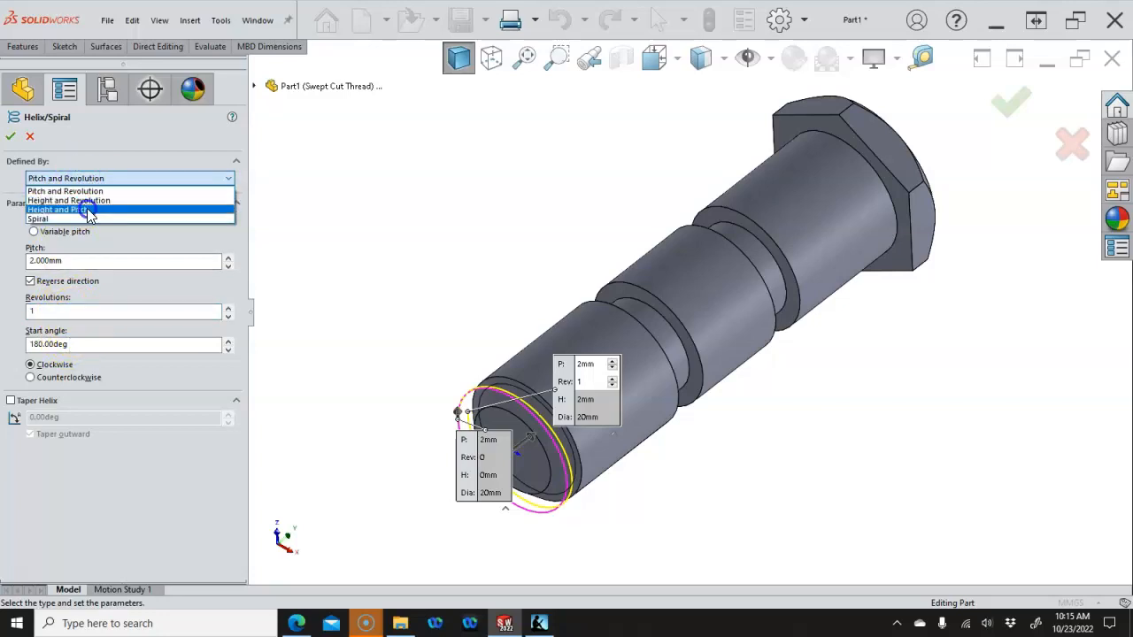
left_click(86, 210)
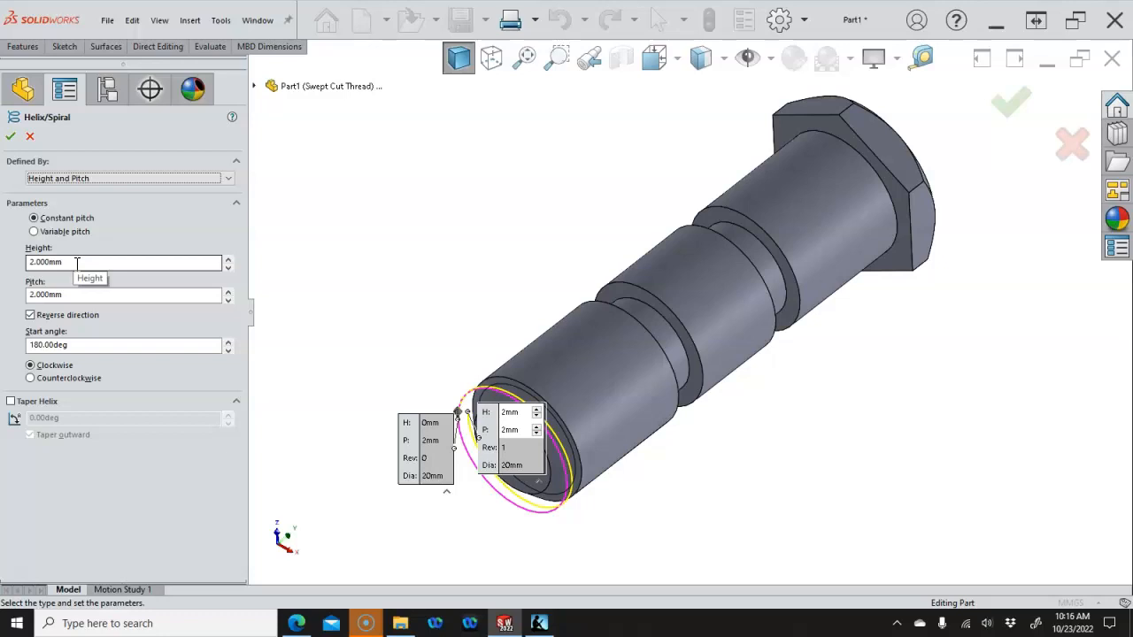
double_click(77, 263)
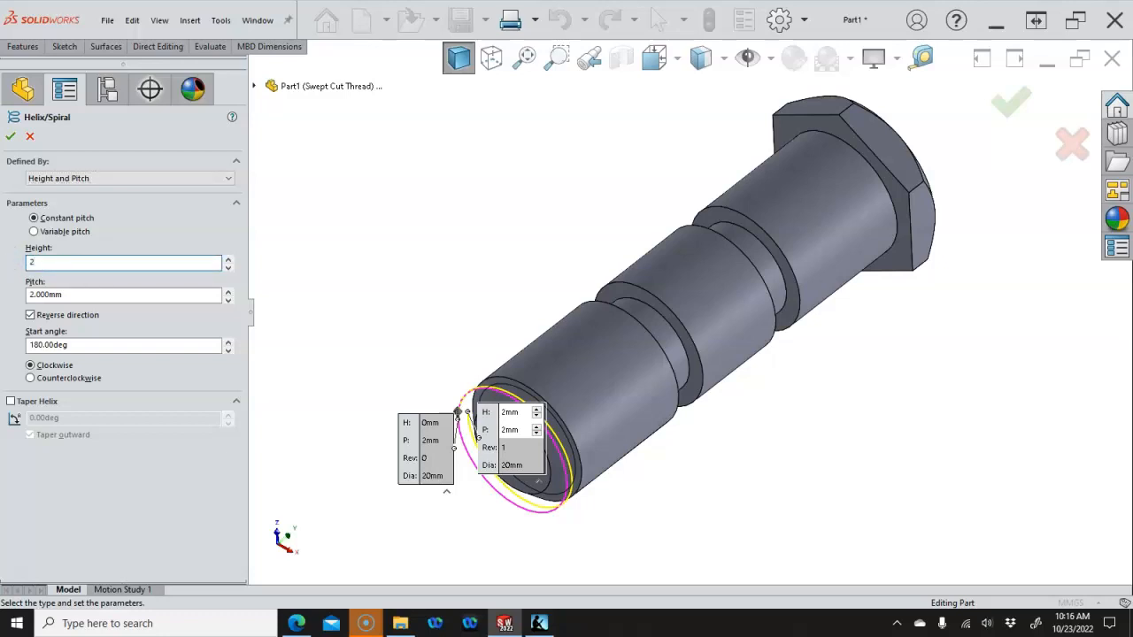
key("Tab")
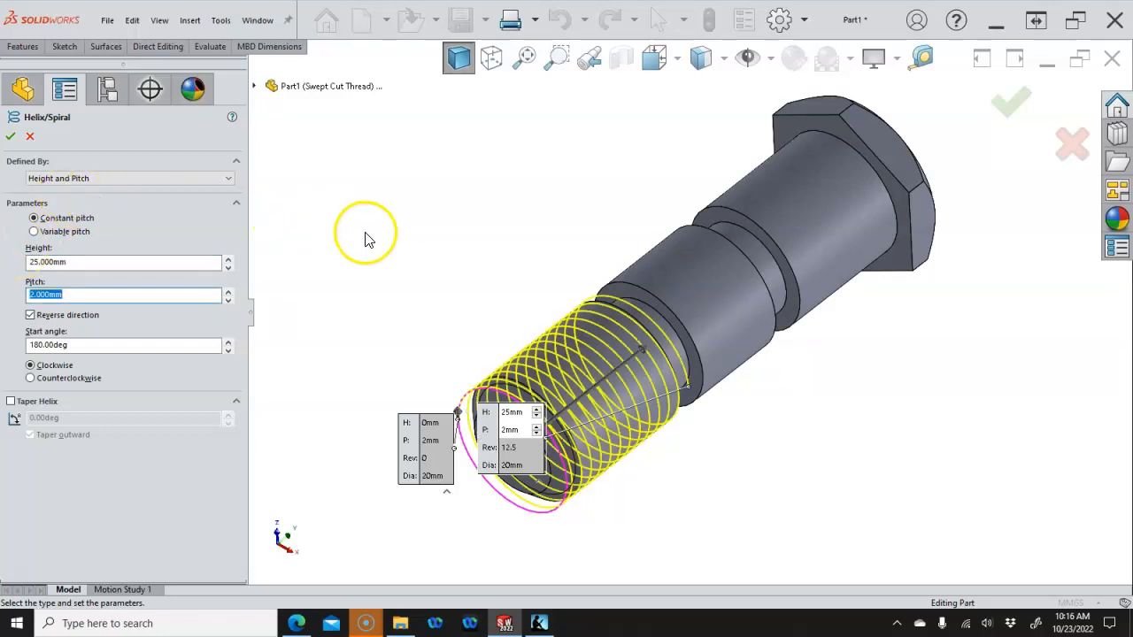
left_click(11, 137)
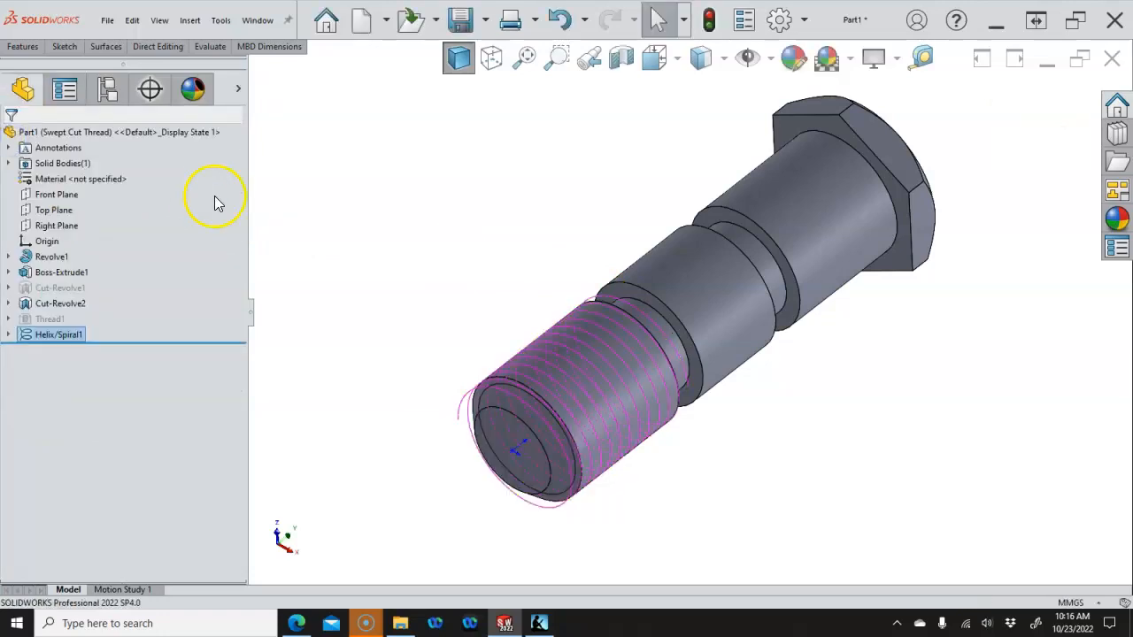
Start a sketch on the Front Plane for the thread profile at the helix start beside the chamfered tip
key("ctrl+1")
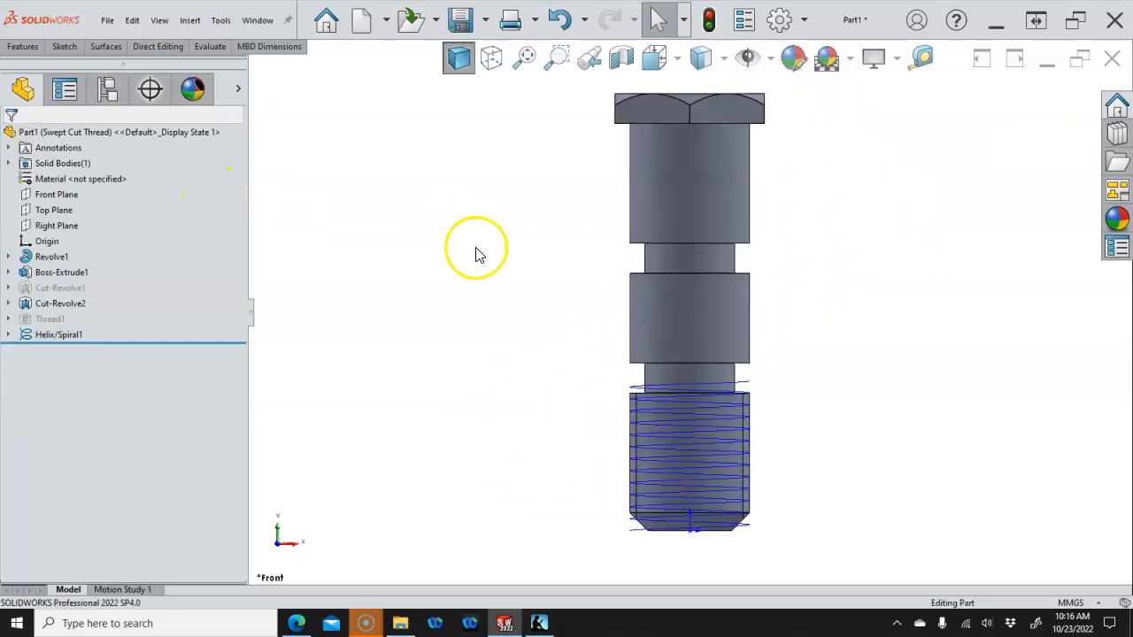
middle_click_drag(660, 446, 629, 459)
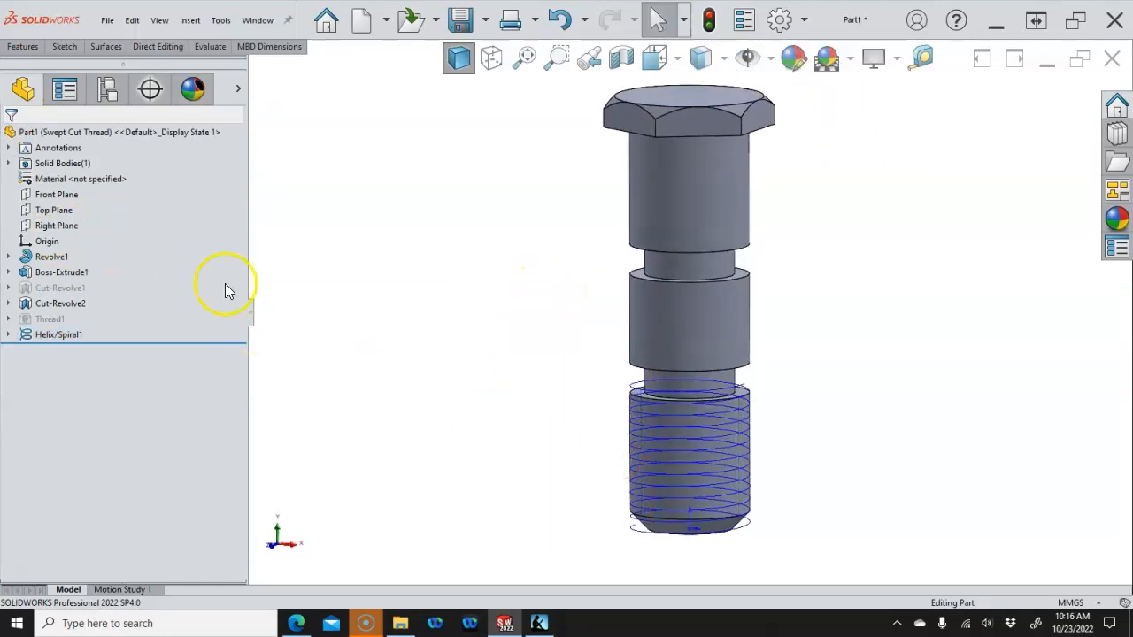
scroll(629, 532, "down", 4)
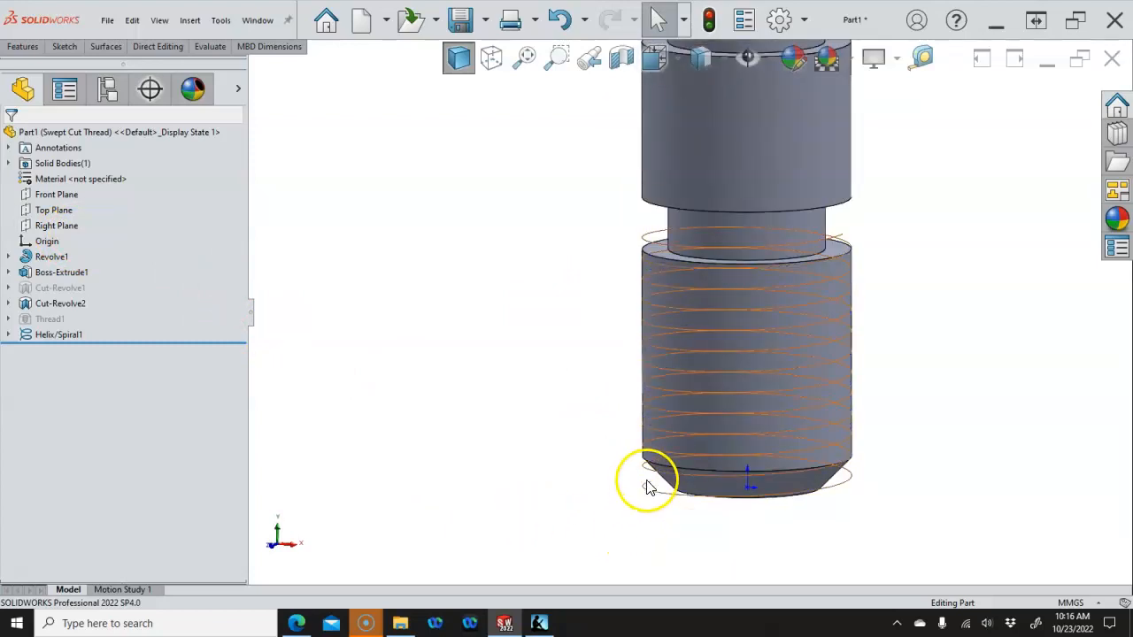
left_click(48, 196)
left_click(59, 171)
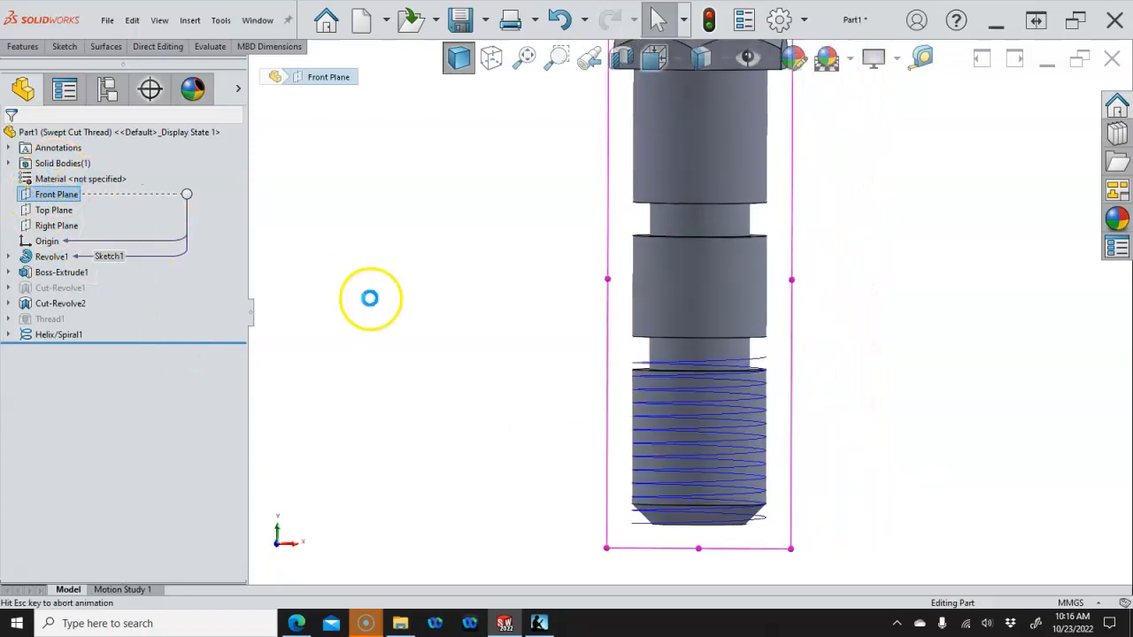
scroll(660, 530, "down", 5)
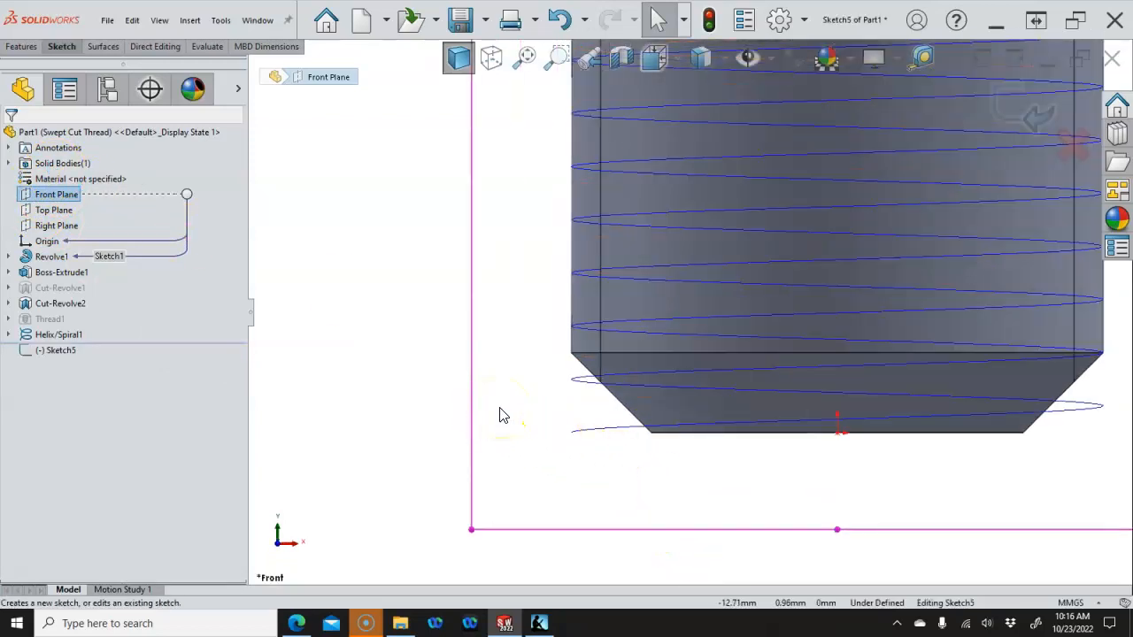
Sketch a closed triangle at the helix start with a 1.99 mm vertical side and its apex pointing toward the shaft
key("s")
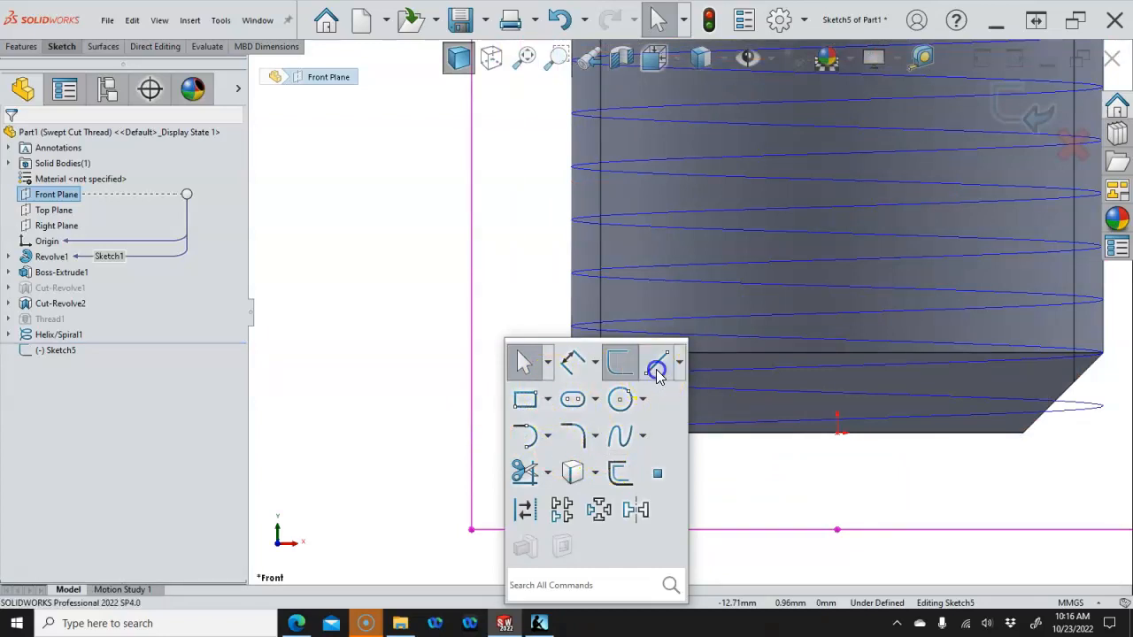
left_click(572, 361)
left_click(563, 411)
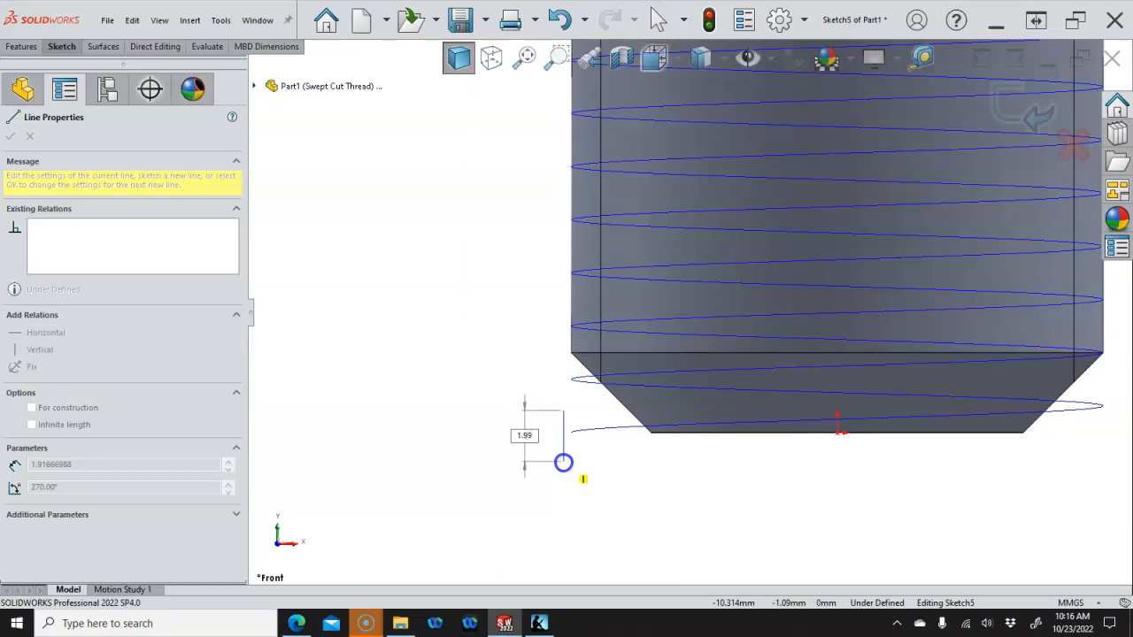
left_click(563, 462)
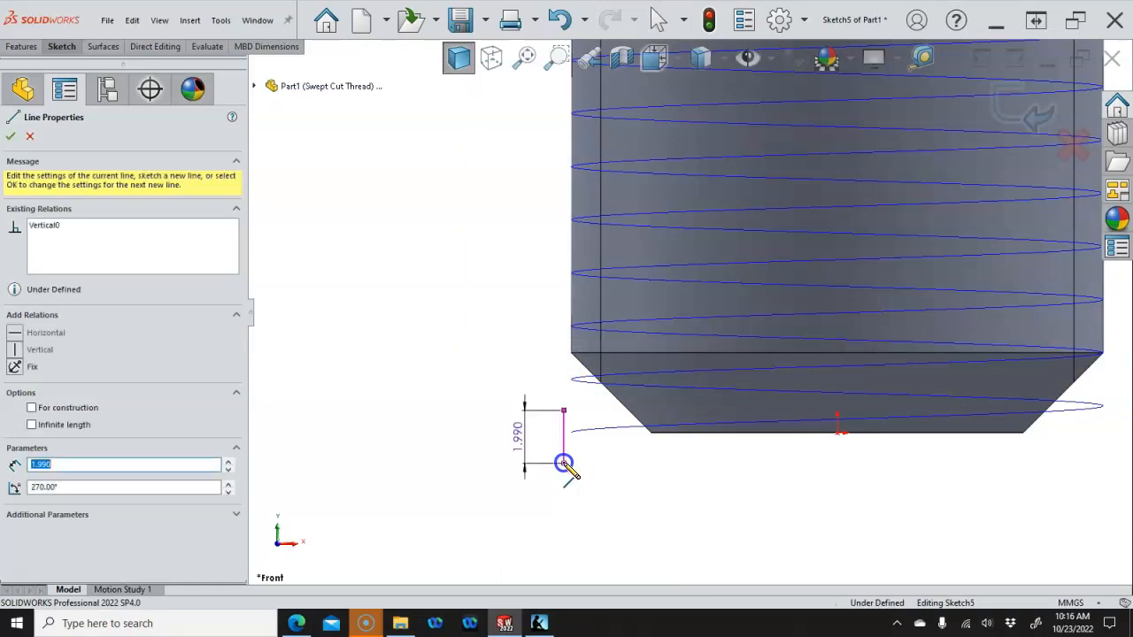
left_click(564, 411)
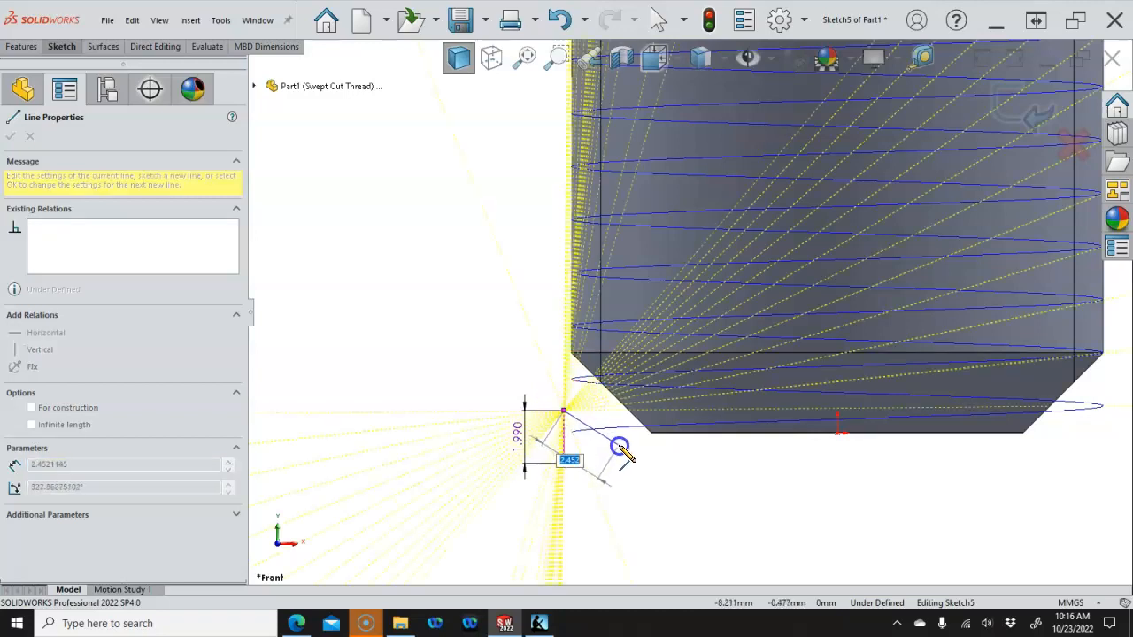
left_click(619, 445)
left_click(565, 465)
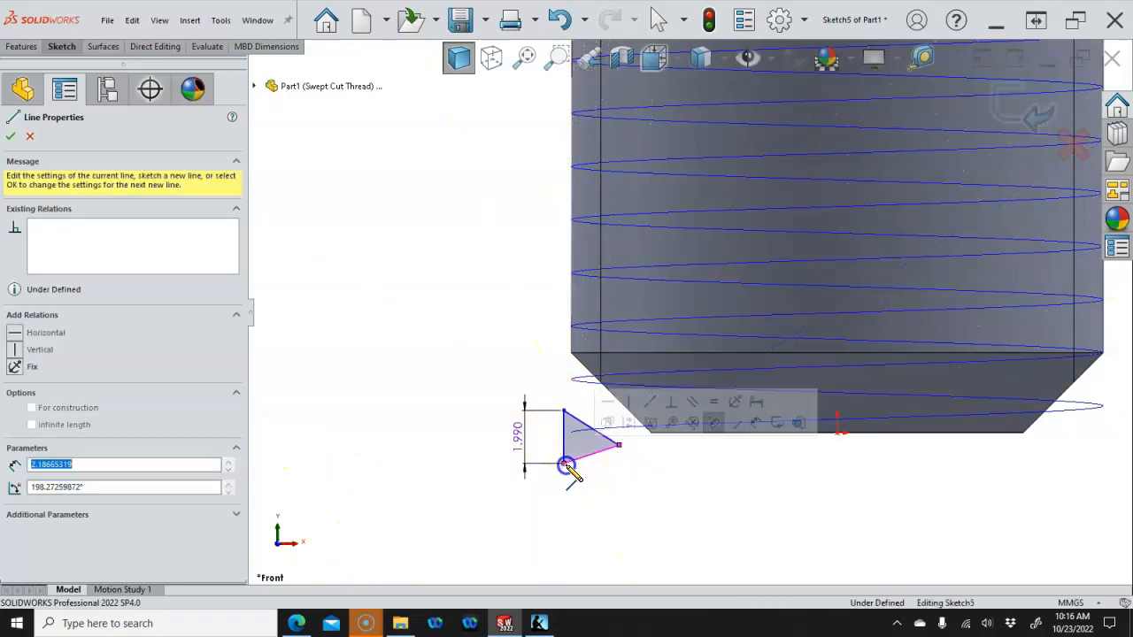
Add a horizontal construction line from the triangle's apex to the midpoint of its vertical side
scroll(584, 478, "down", 3)
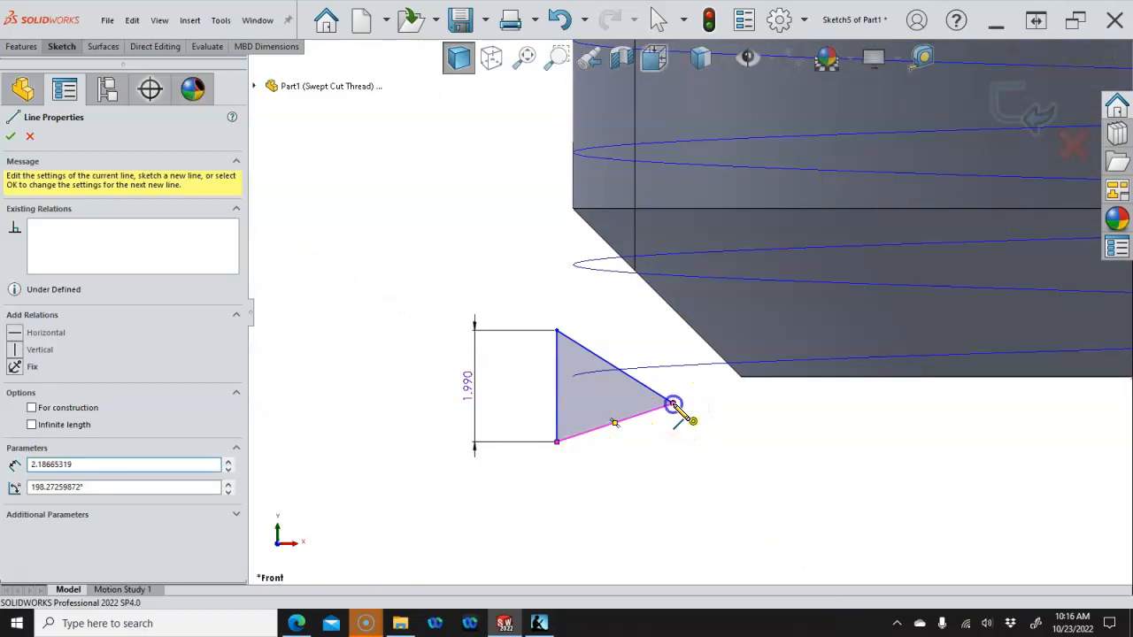
left_click(672, 404)
left_click(557, 389)
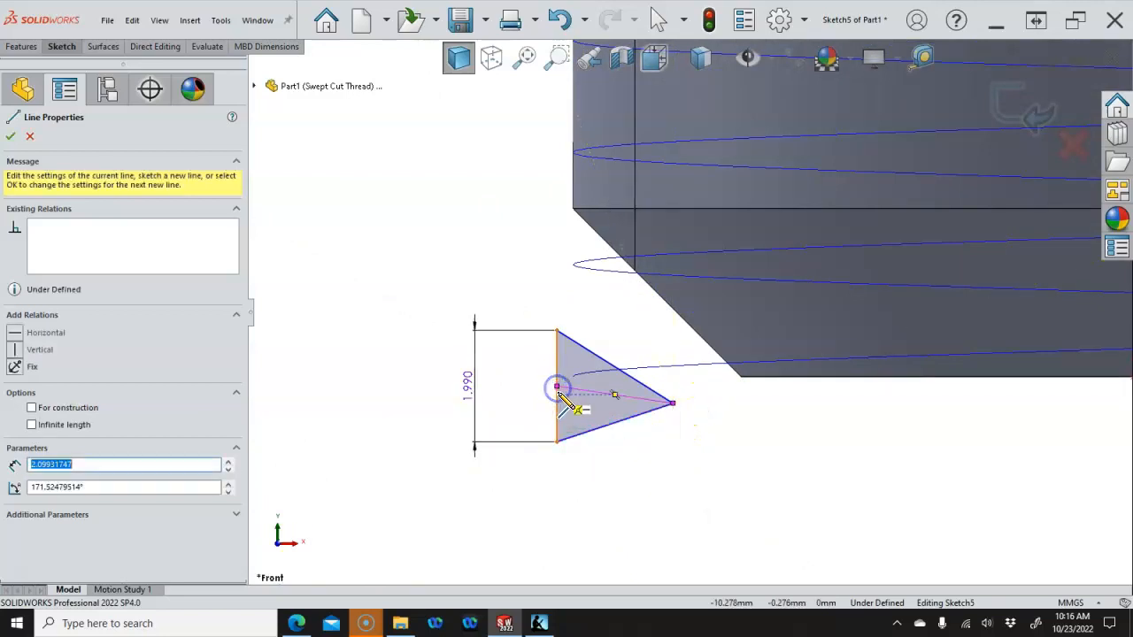
left_click(44, 408)
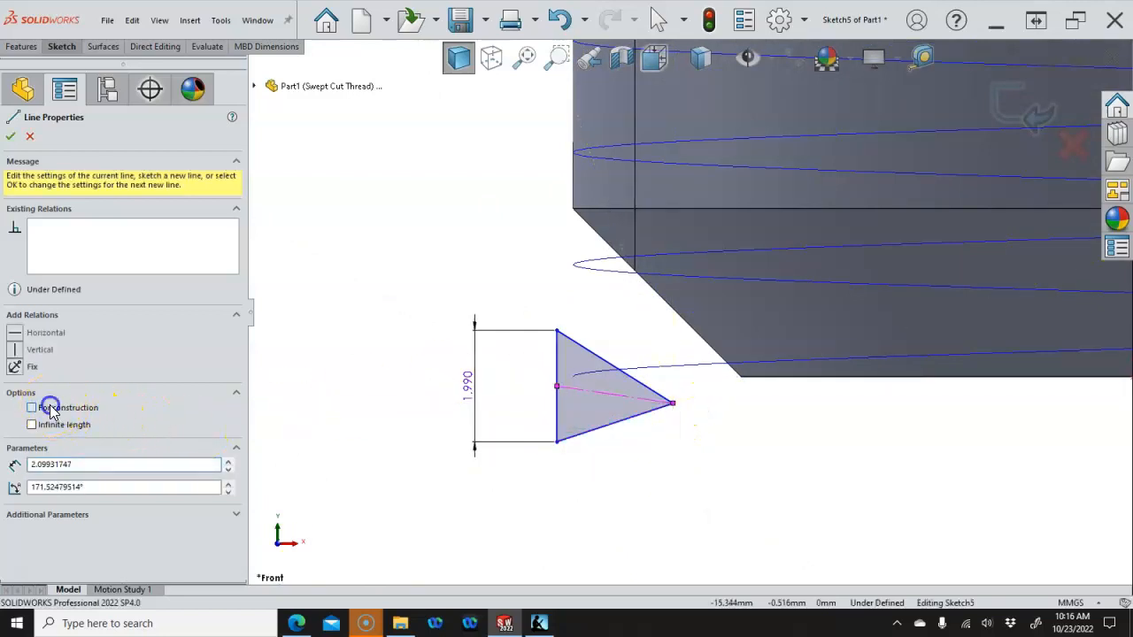
left_click(26, 332)
Dimension the angle between the triangle's two sloping sides as 60 degrees
right_click(419, 286)
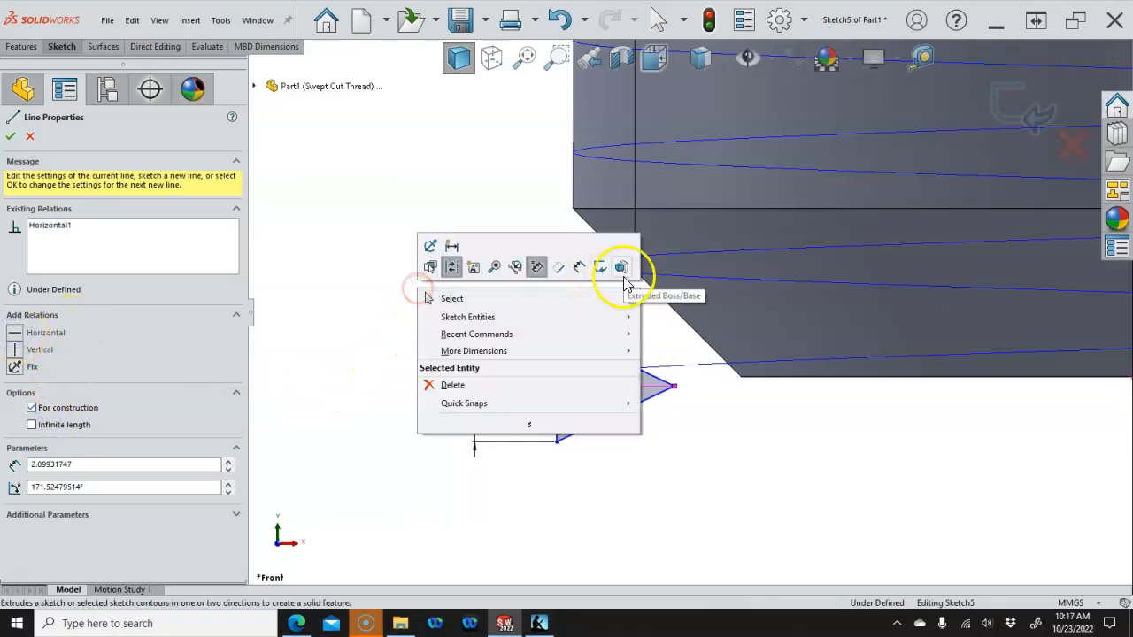
left_click(576, 265)
left_click(634, 367)
left_click(632, 405)
left_click(370, 405)
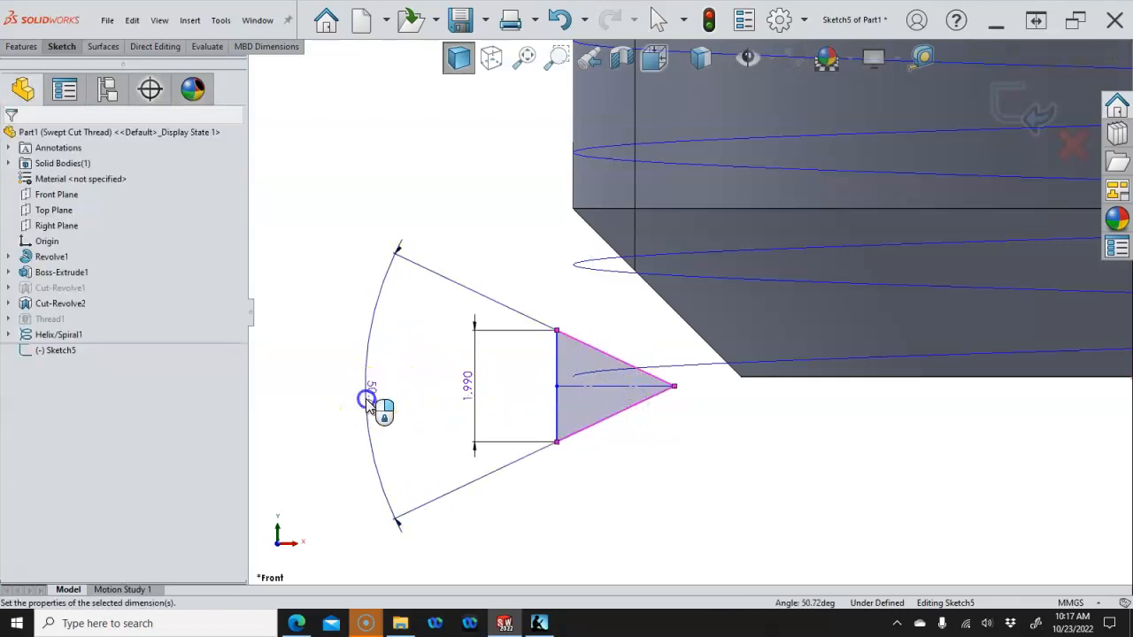
type("60")
key("Return")
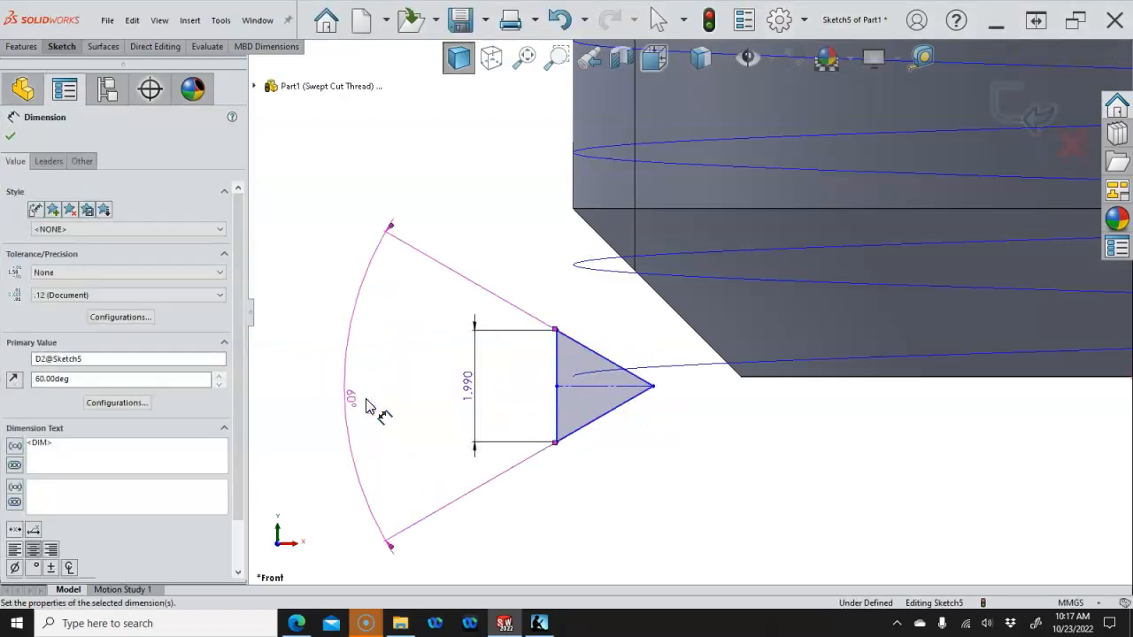
right_click(683, 416)
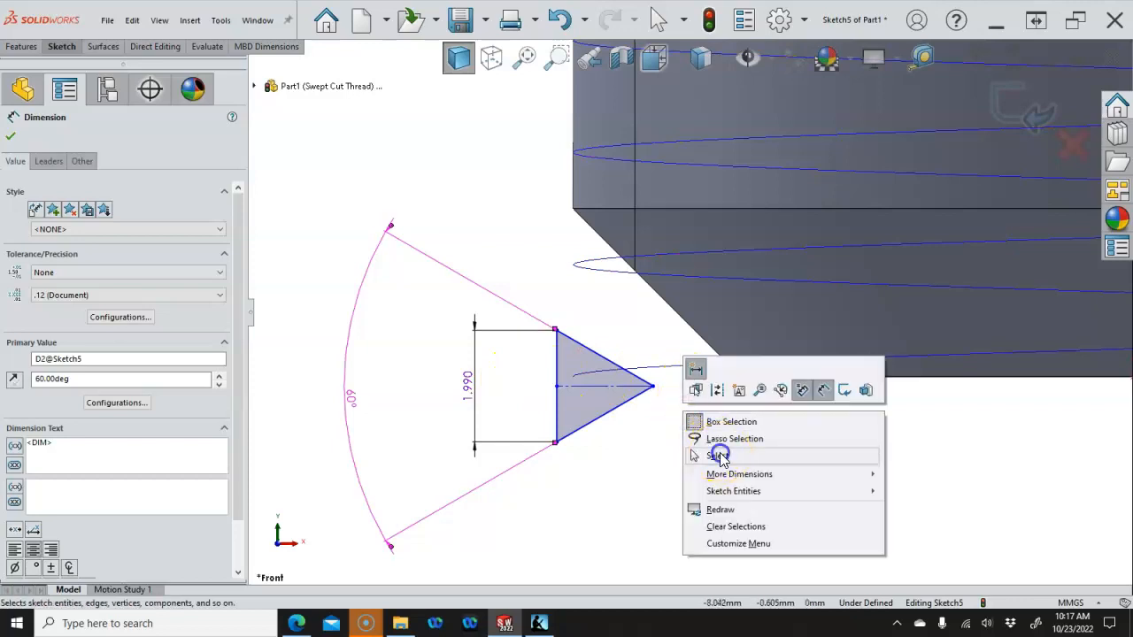
left_click(696, 455)
Add a Pierce relation between the midpoint of the triangle's vertical side and the helix
left_click(556, 387)
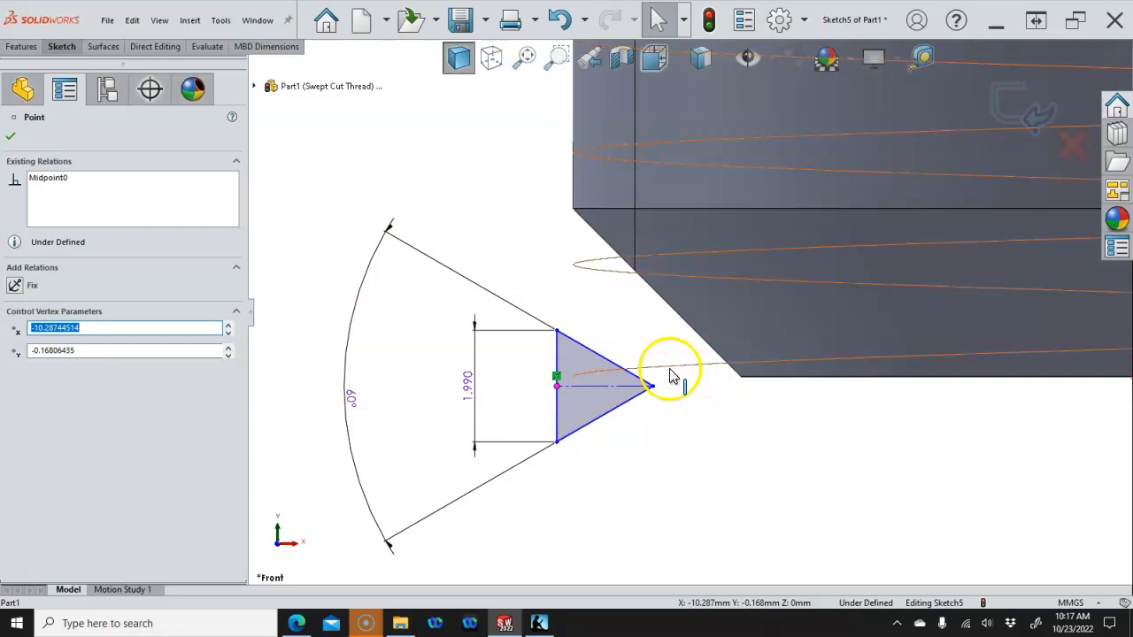
left_click(670, 374, "ctrl")
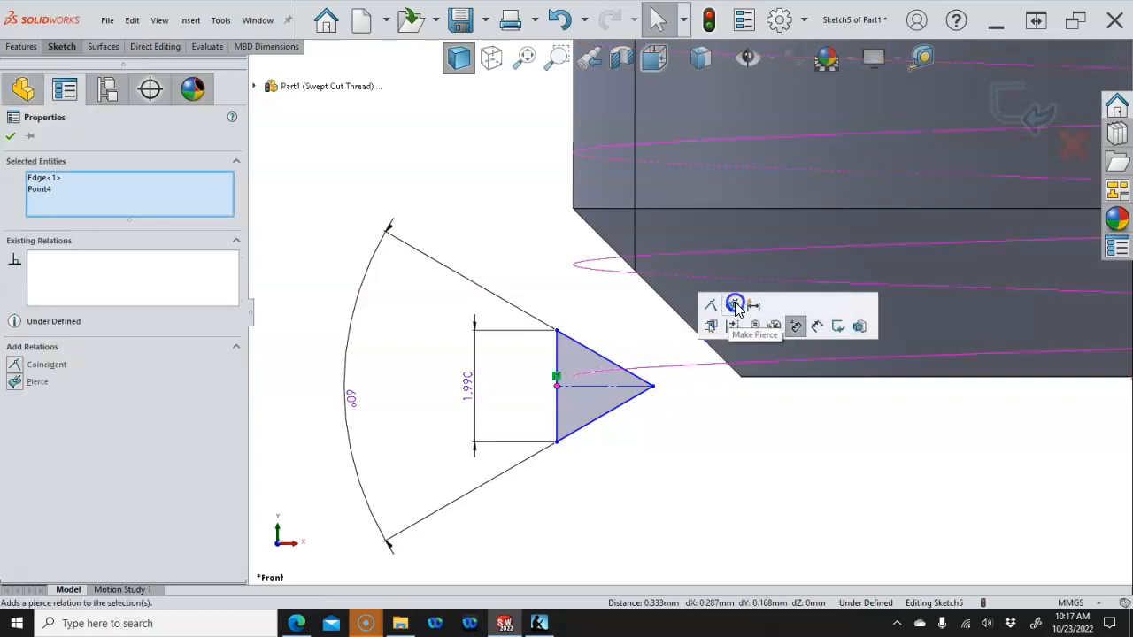
left_click(735, 305)
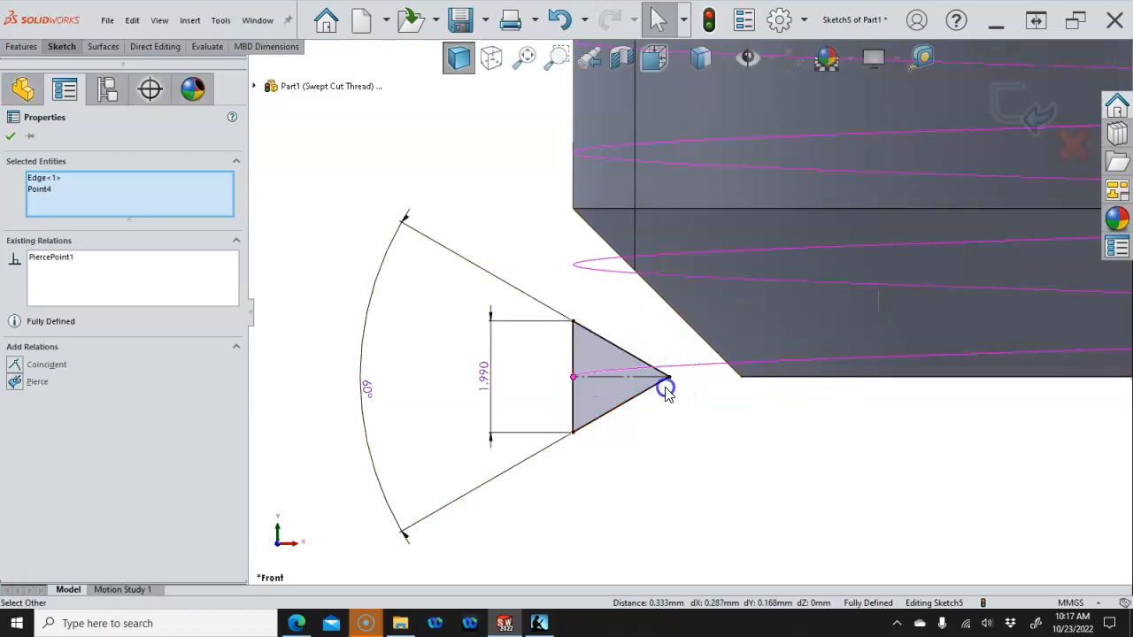
scroll(617, 379, "up", 2)
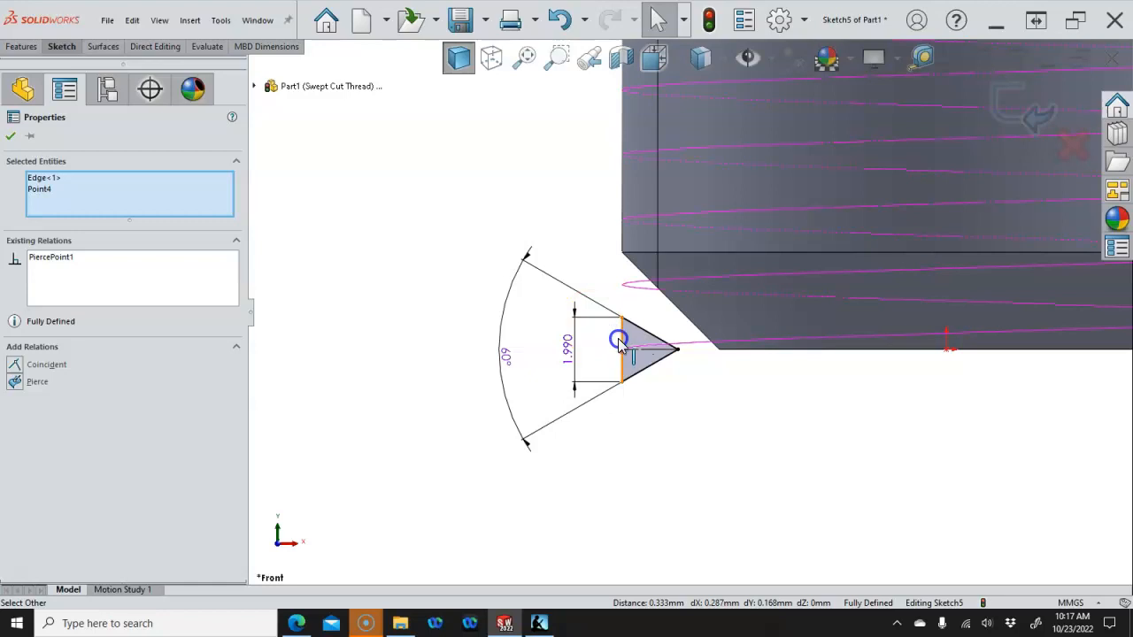
scroll(627, 352, "up", 2)
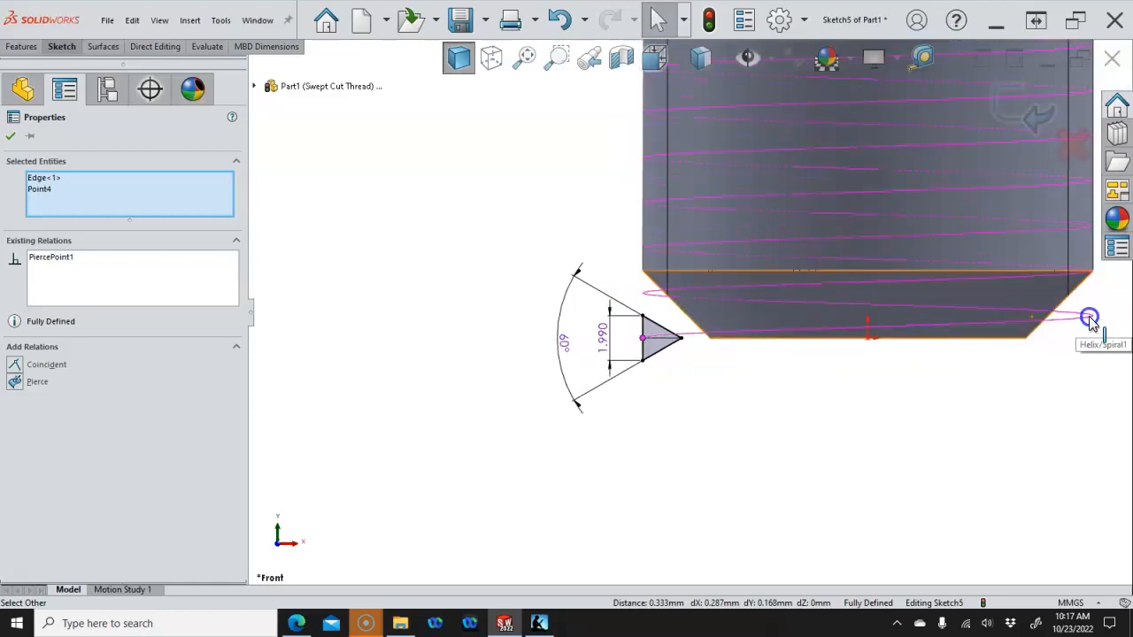
Close the relation properties and exit the triangular thread-profile sketch
left_click(976, 182)
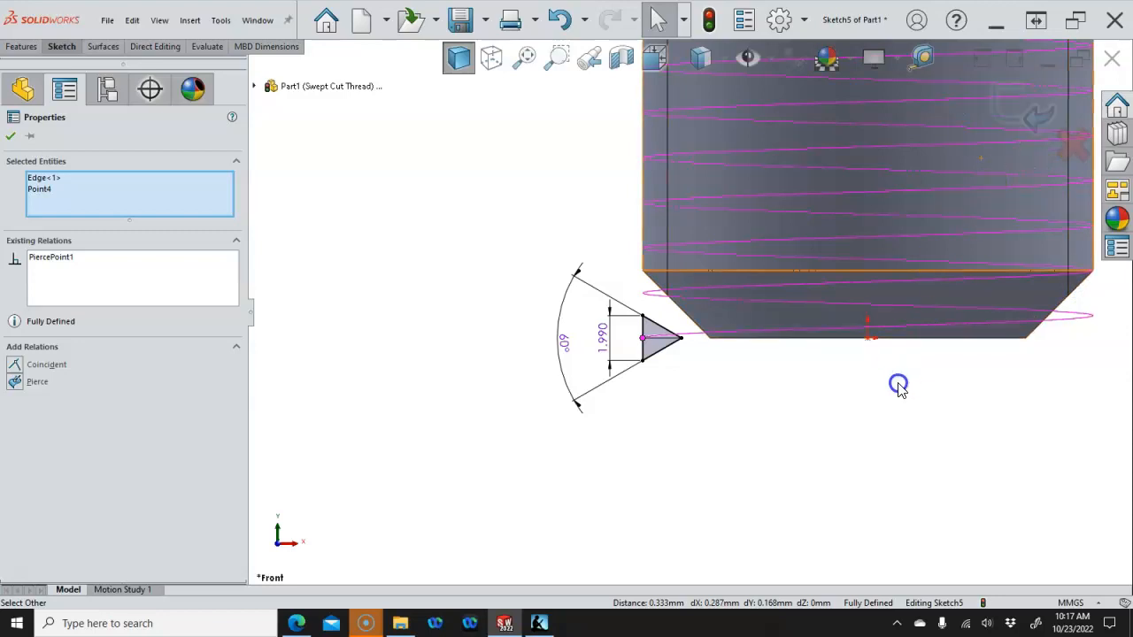
left_click(387, 254)
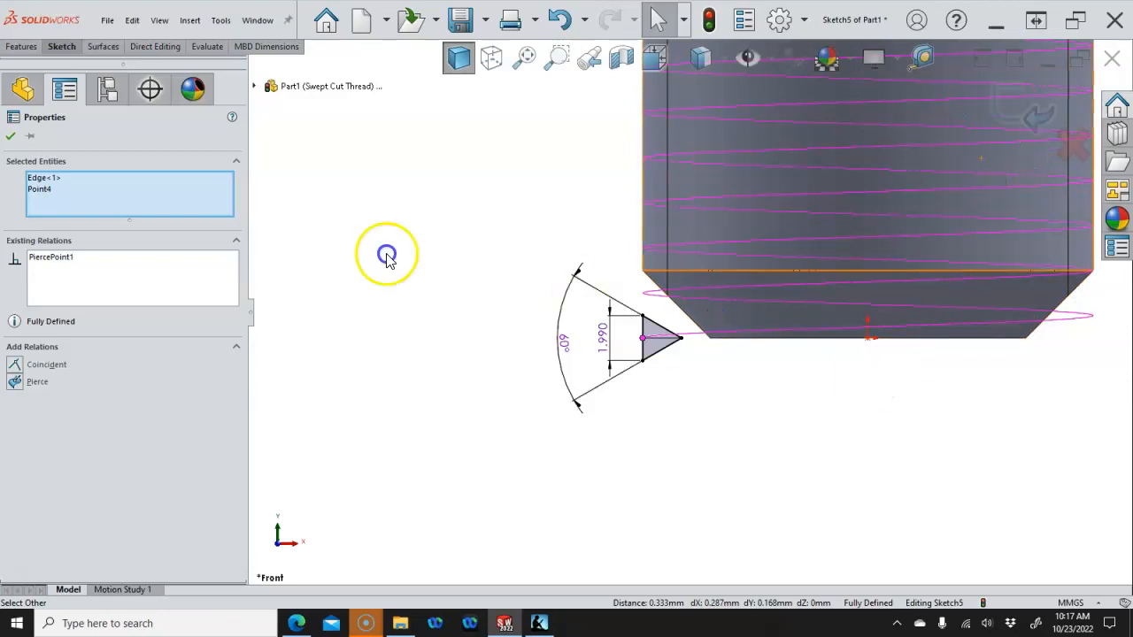
left_click(7, 137)
left_click(466, 336)
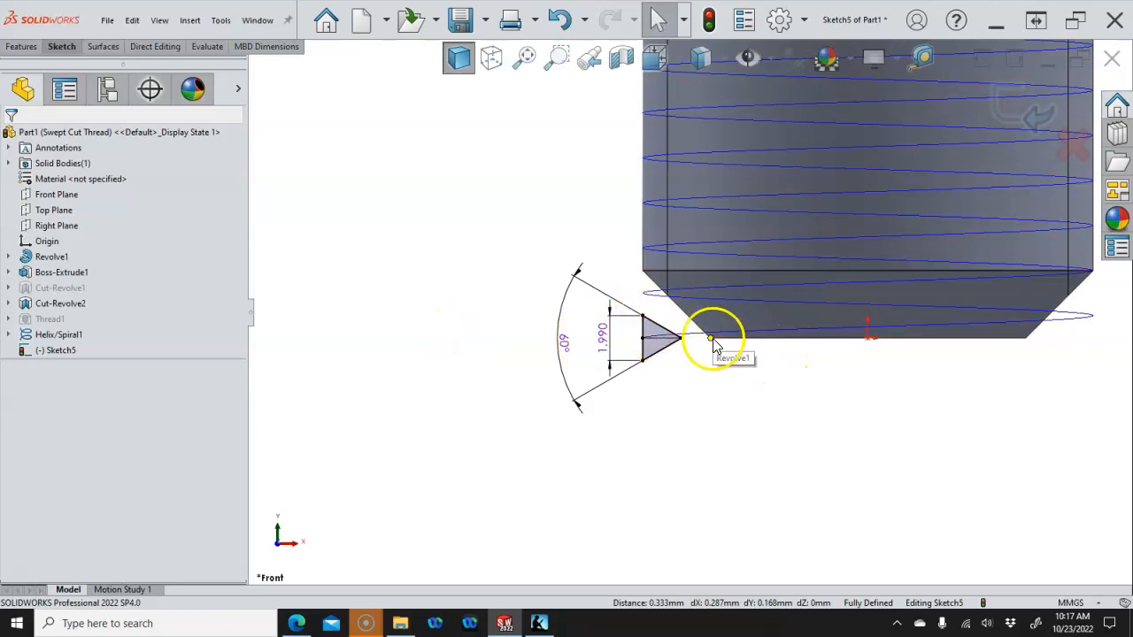
middle_click_drag(715, 353, 578, 341)
scroll(504, 312, "down", 4)
mouse_move(499, 308)
middle_mouse_down()
mouse_move(494, 282)
mouse_move(494, 293)
middle_mouse_up()
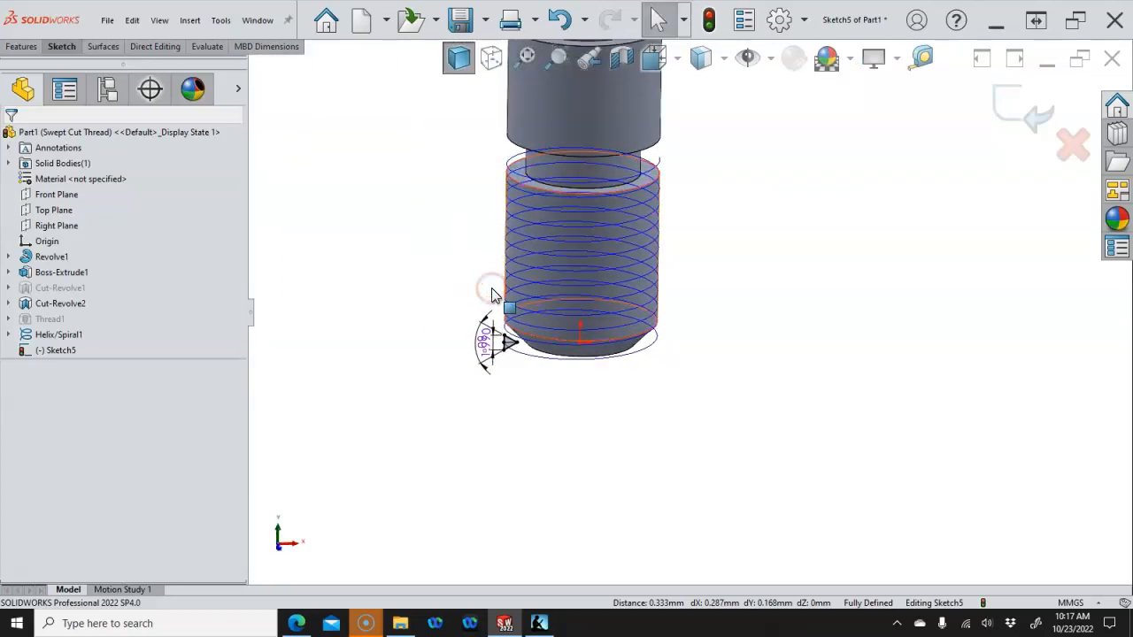
left_click(596, 274)
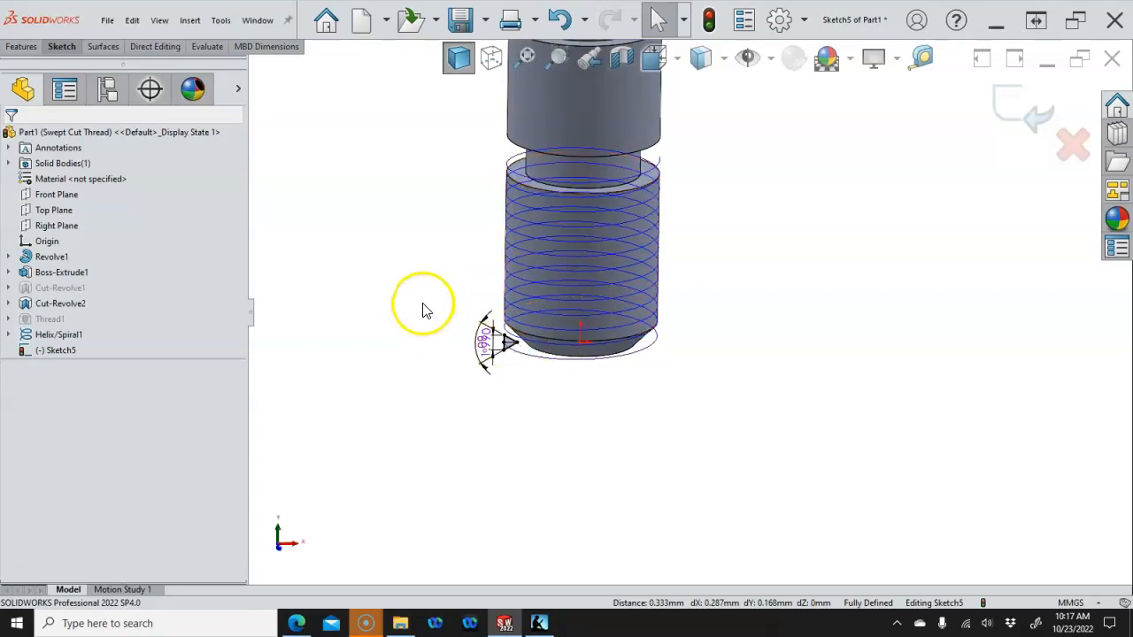
scroll(421, 309, "down", 1)
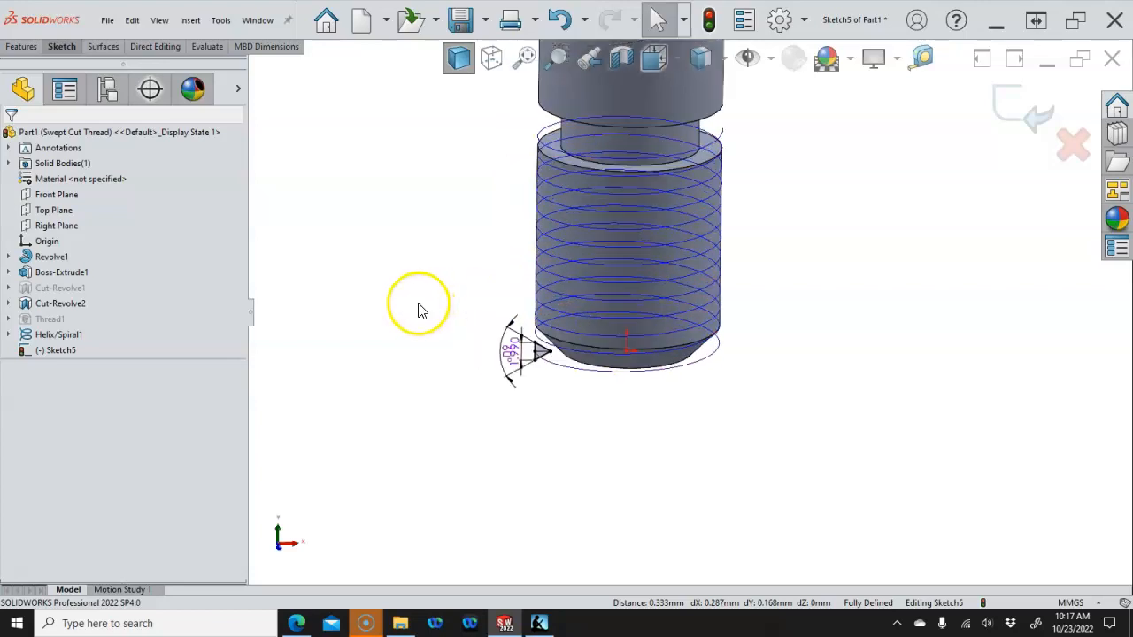
left_click(1018, 108)
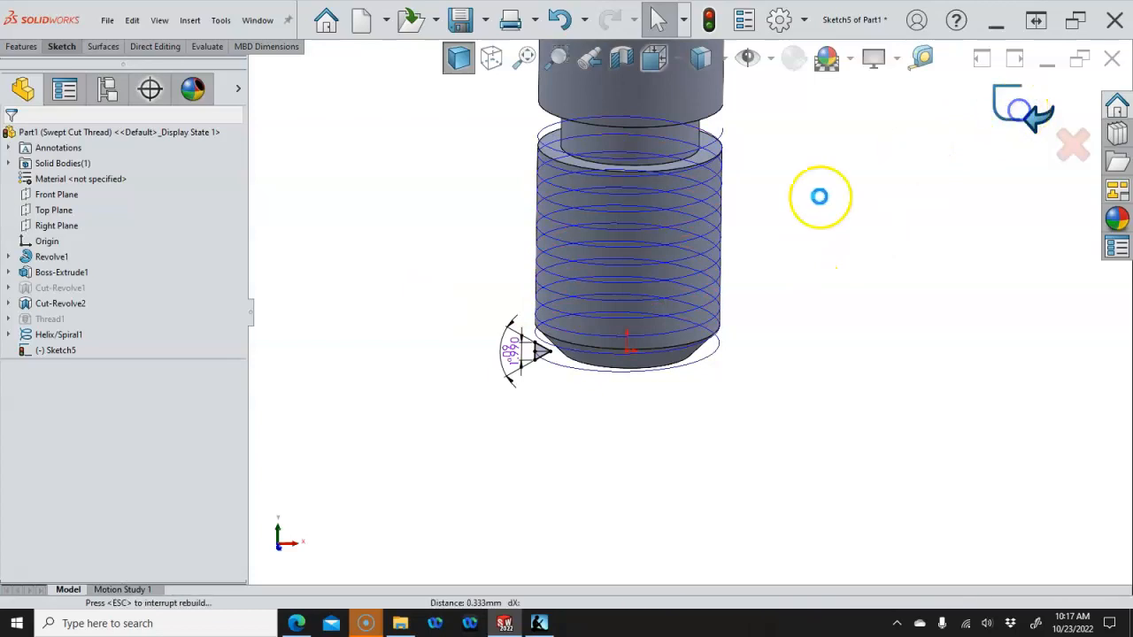
Create a swept cut using the triangle sketch as profile and the helix as path
left_click(69, 334, "ctrl")
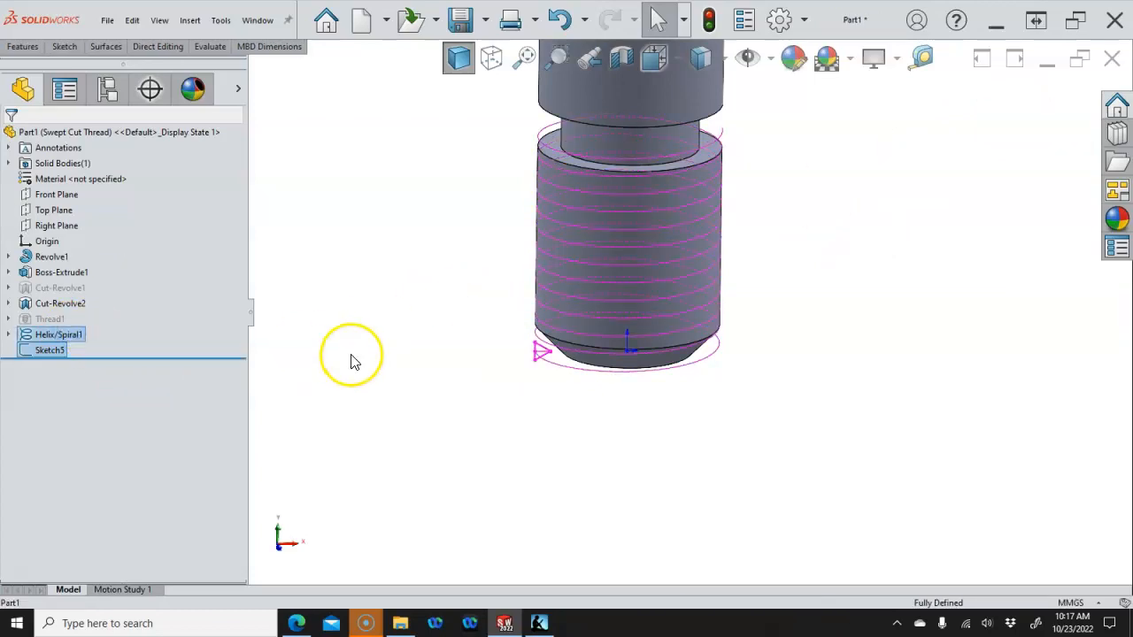
left_click(26, 49)
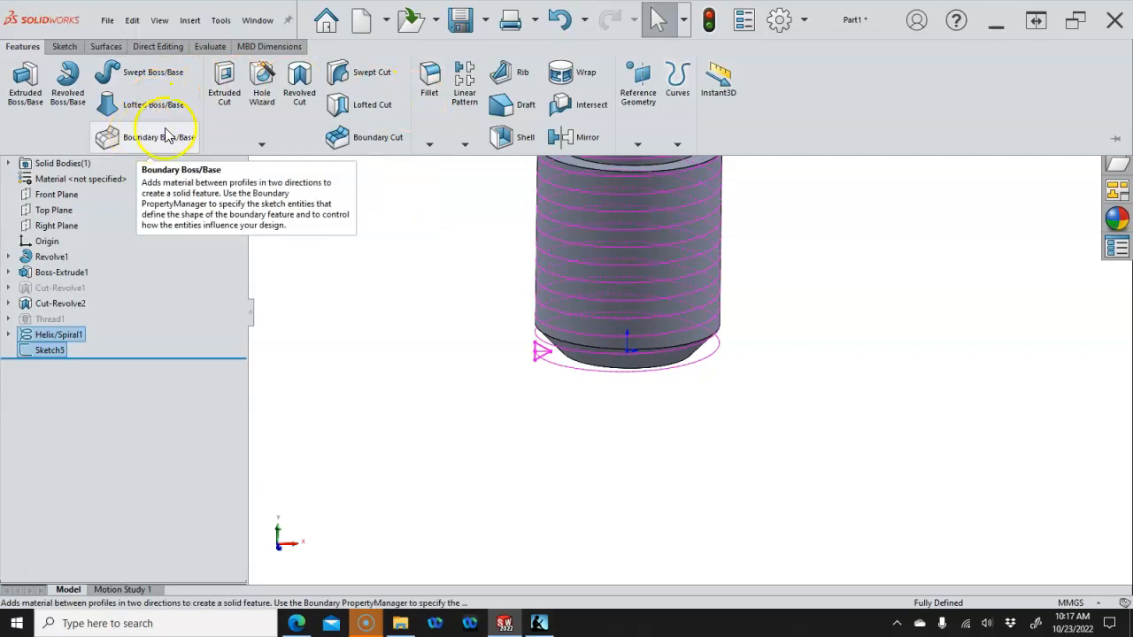
left_click(361, 74)
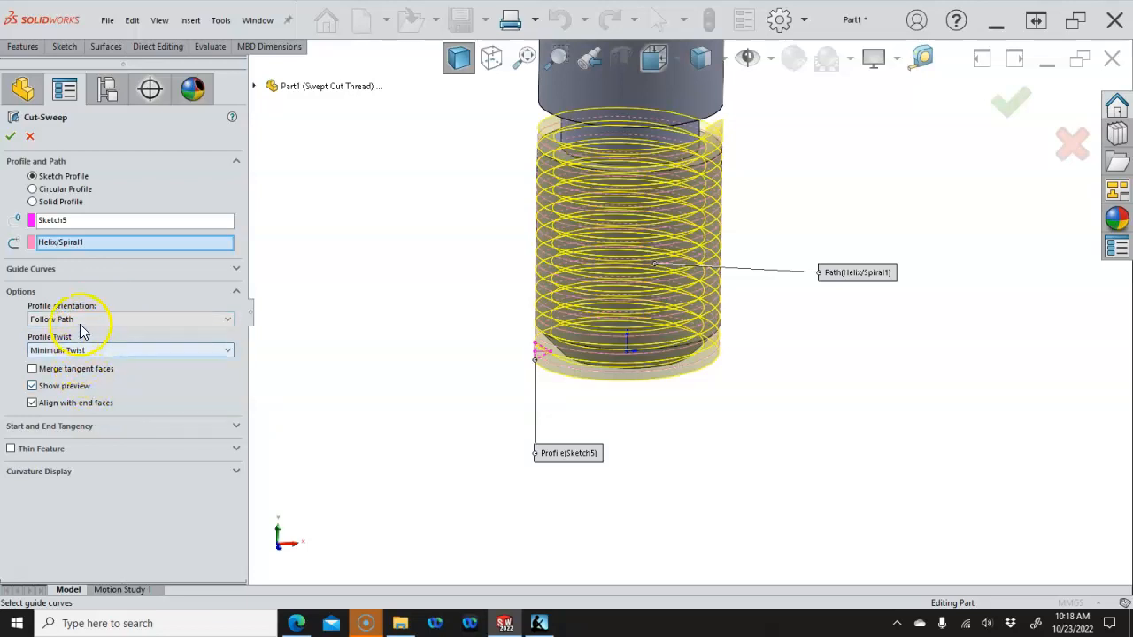
left_click(10, 135)
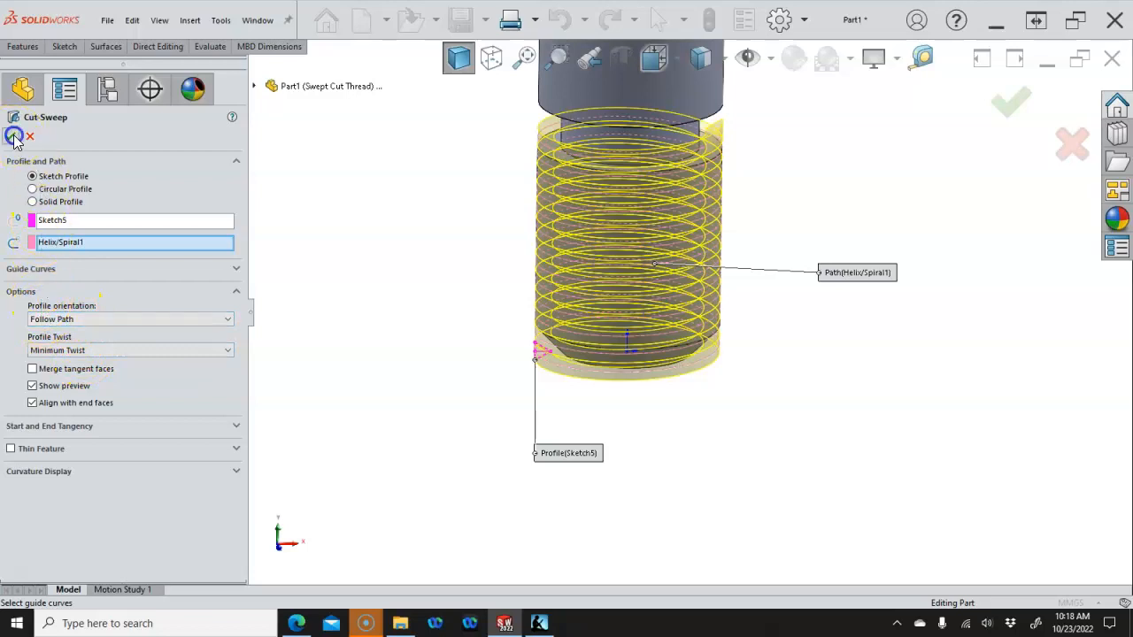
left_click(415, 327)
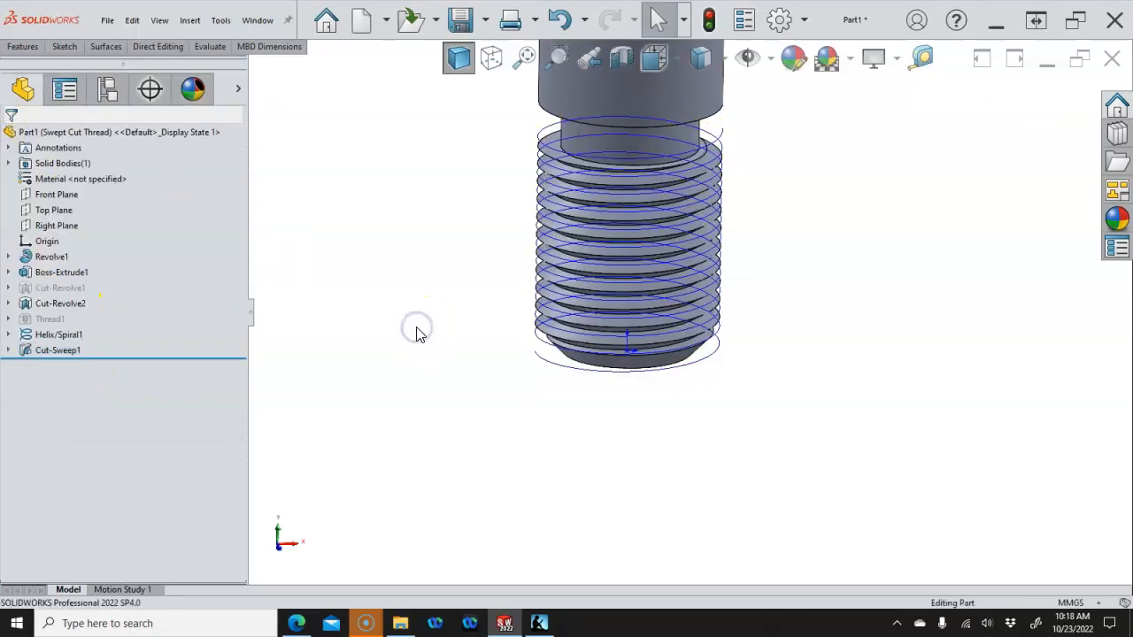
Hide the helix curve around the bolt's threaded end
key("ctrl+1")
scroll(694, 483, "down", 3)
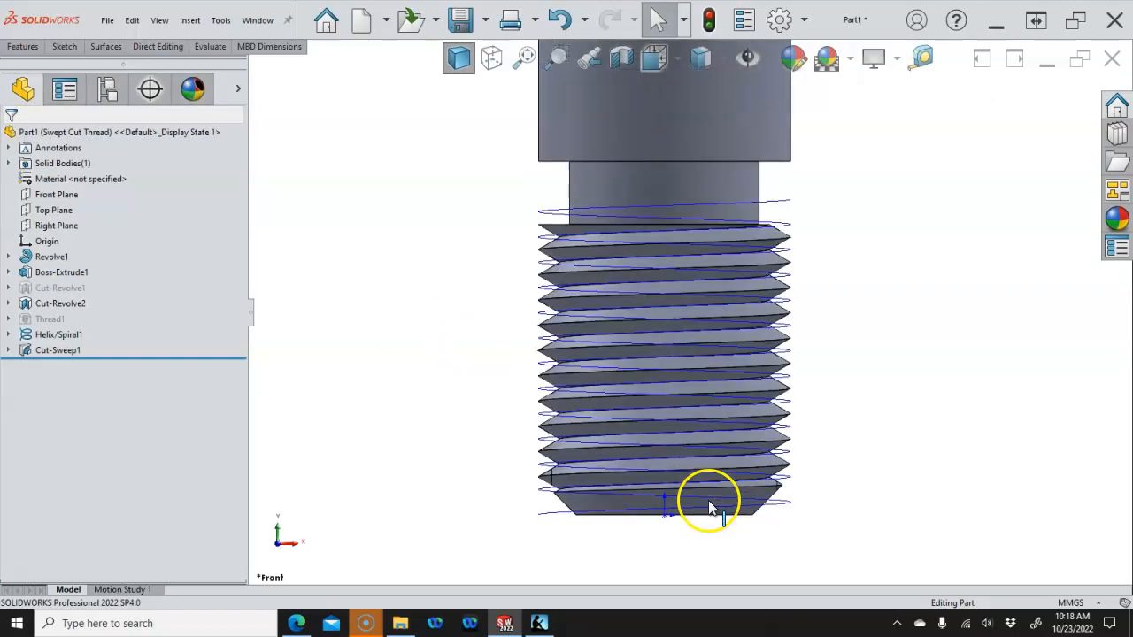
scroll(709, 507, "down", 2)
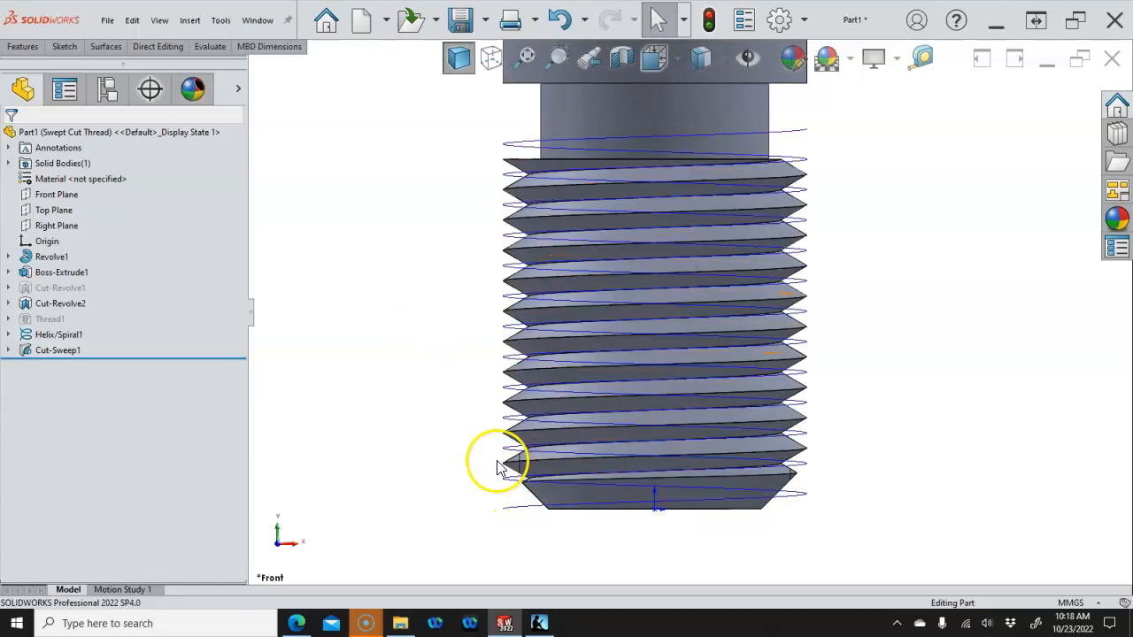
middle_click_drag(481, 413, 518, 411)
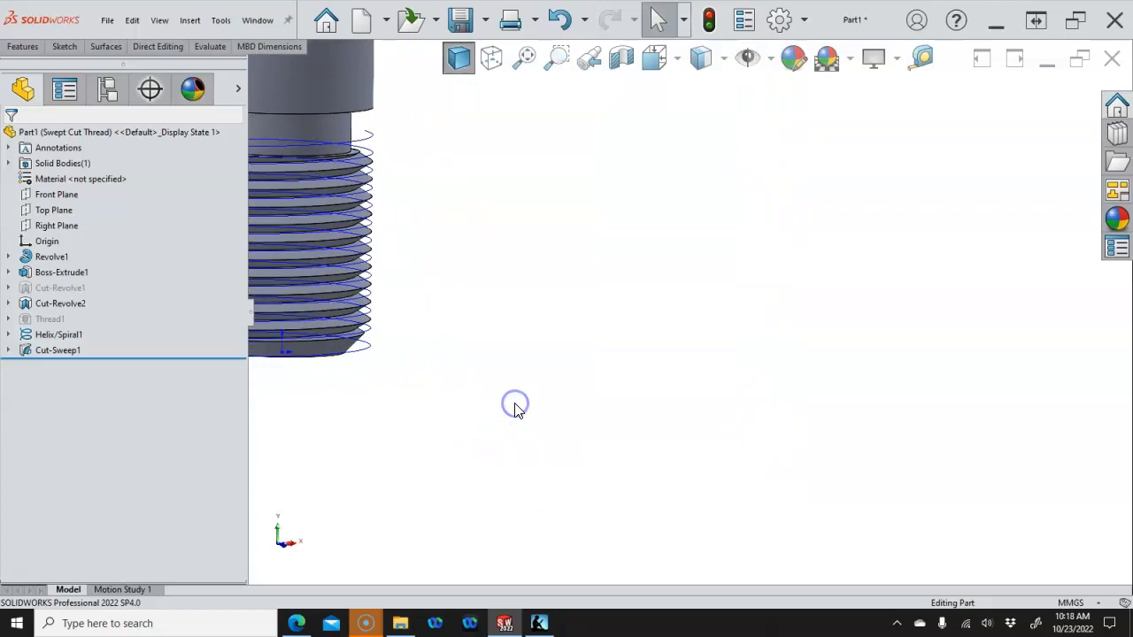
key("ctrl+7")
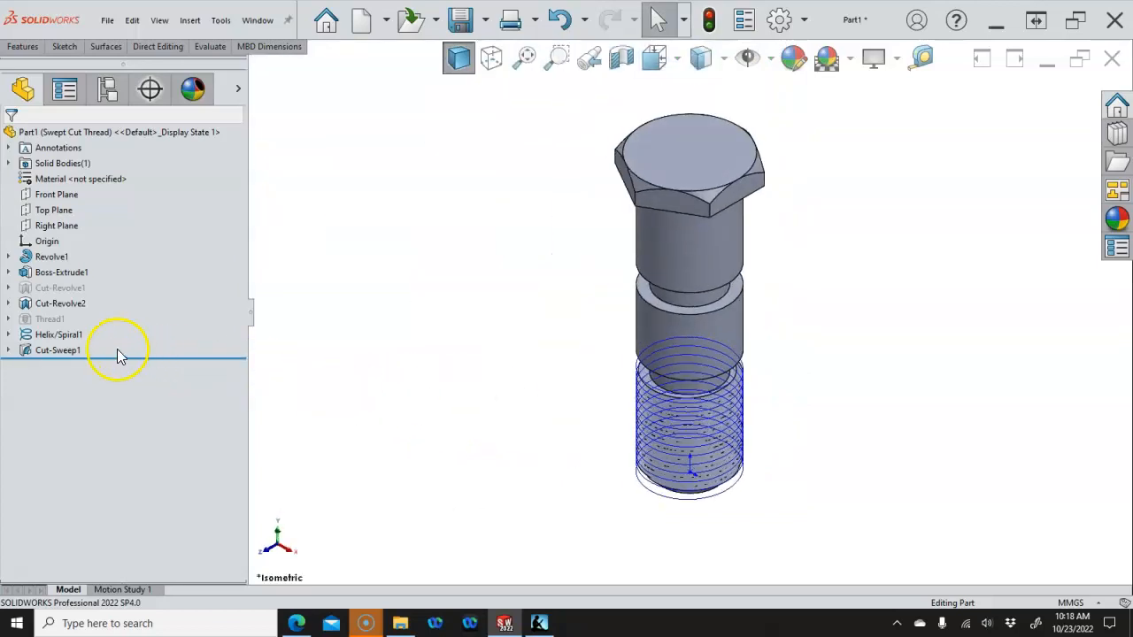
left_click(79, 336)
right_click(80, 336)
left_click(144, 319)
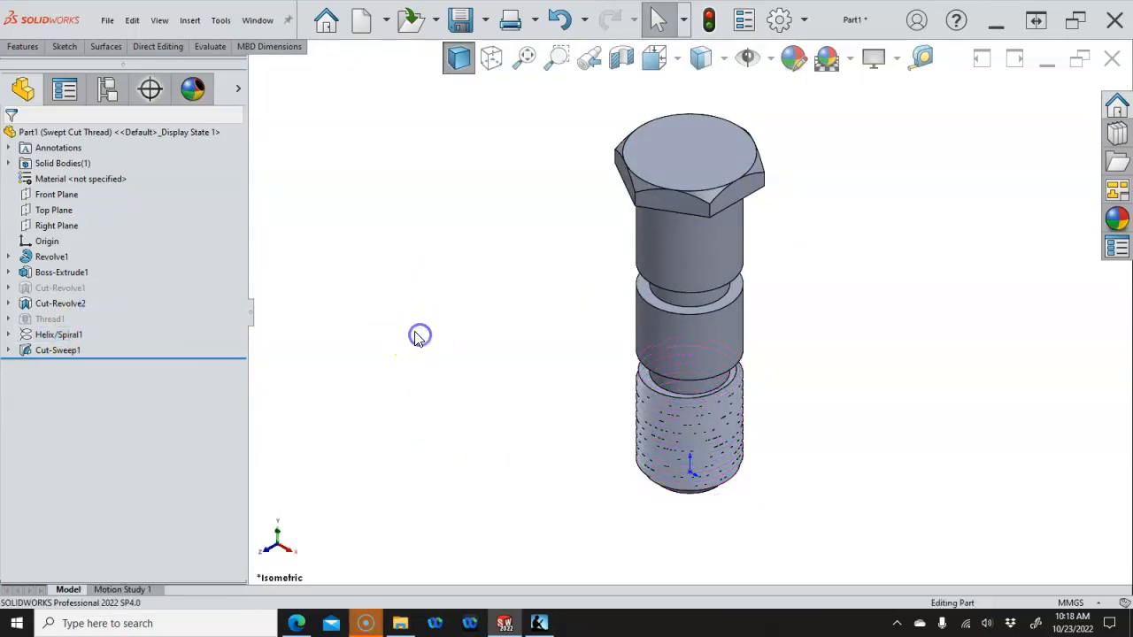
key("ctrl+1")
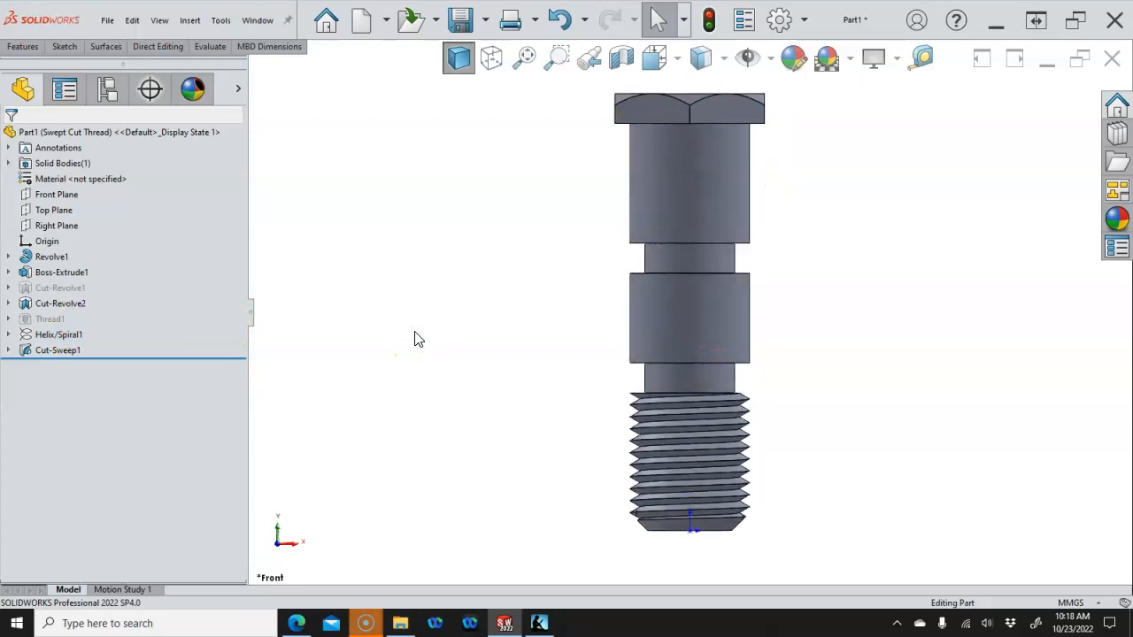
Start saving the part and create a new folder named Assign05 inside the 2022 Fall Assignments folder
left_click(461, 21)
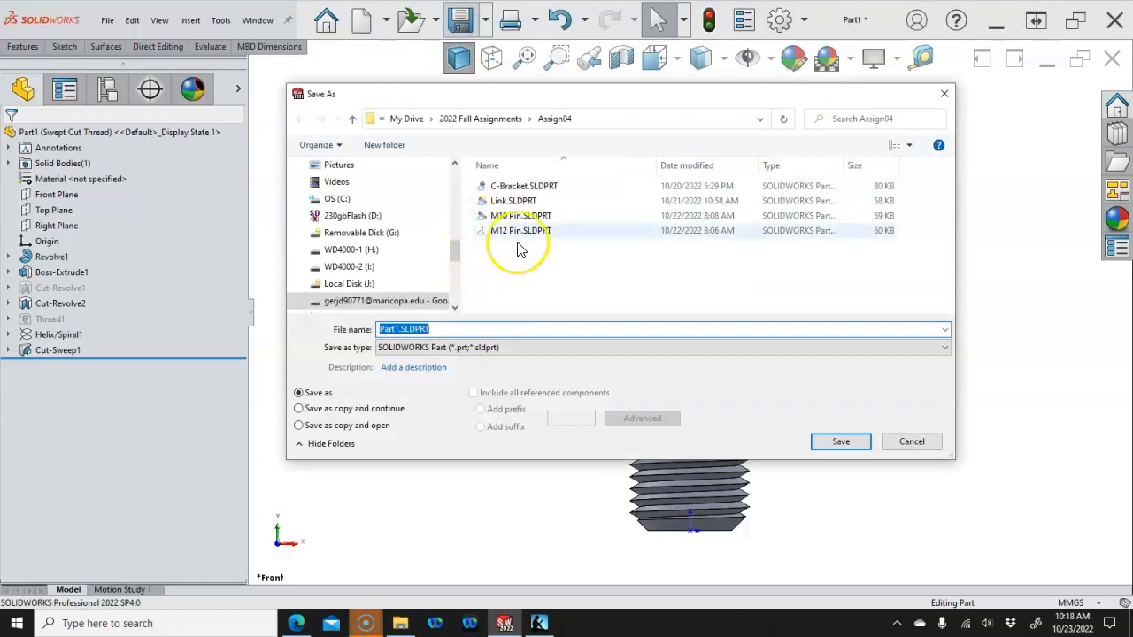
left_click(463, 118)
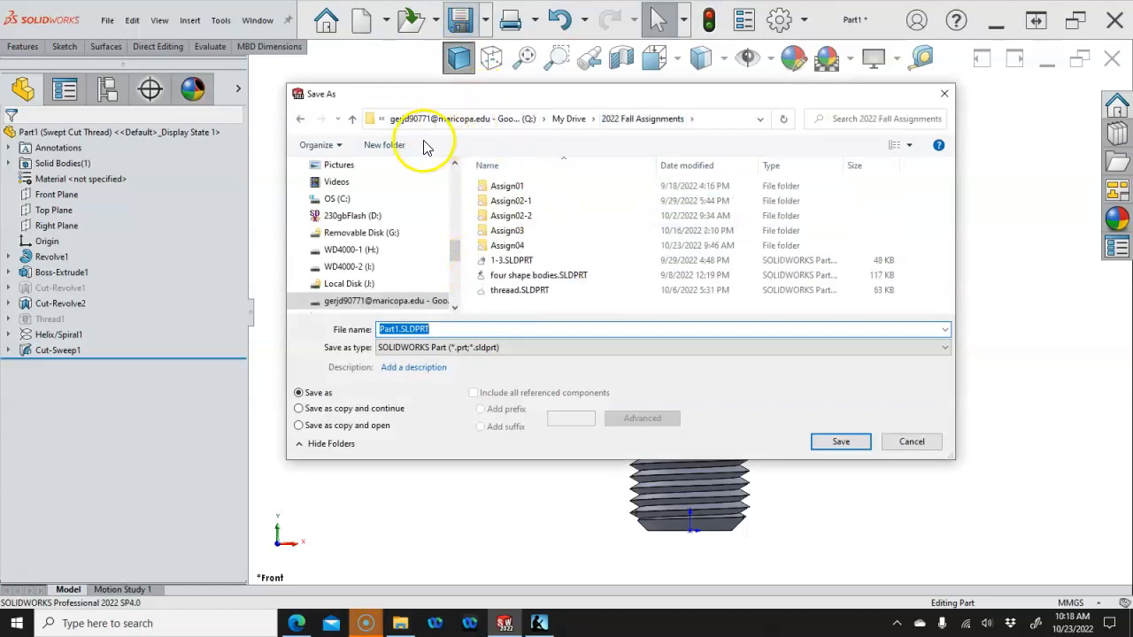
left_click(396, 145)
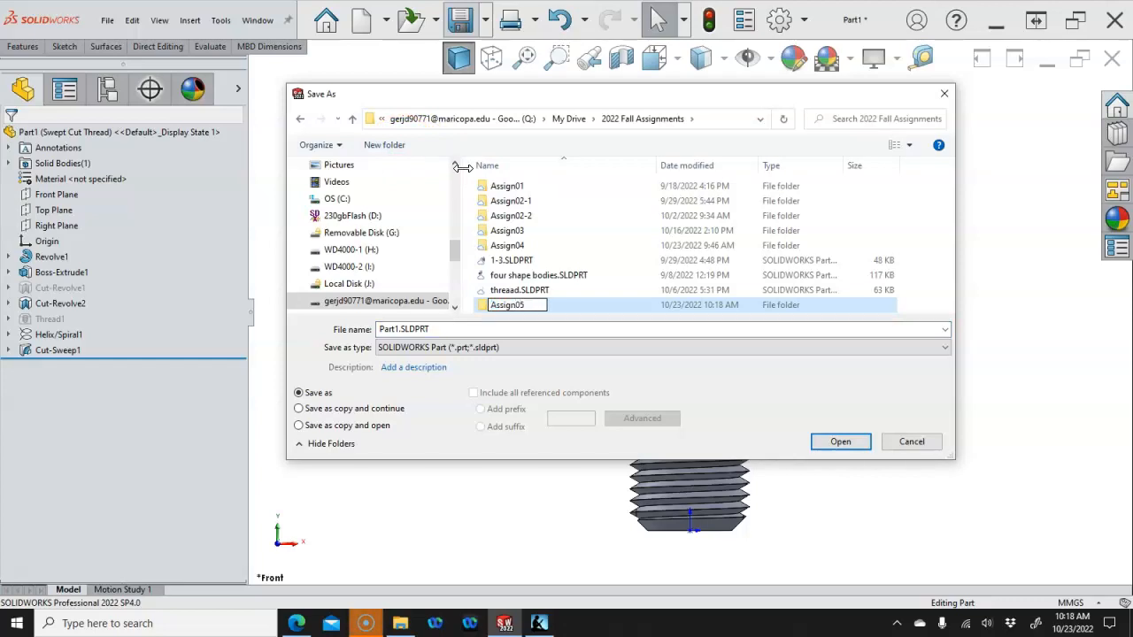
type("Assign05")
key("Return")
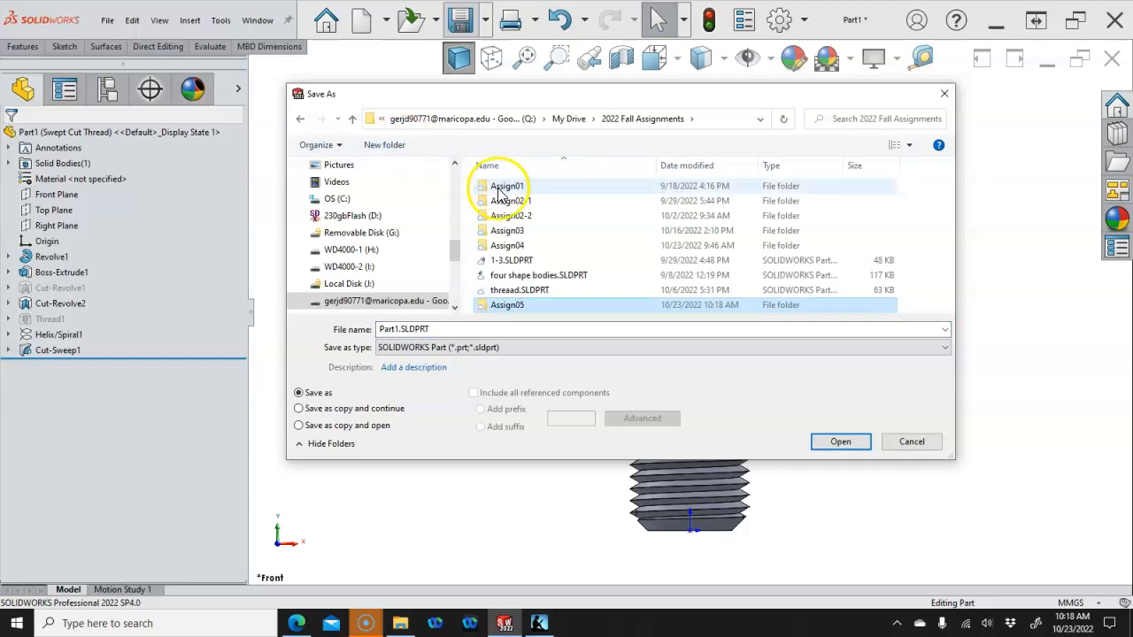
Save the part as Hex Screw in the Assign05 folder
double_click(508, 304)
left_click(459, 329)
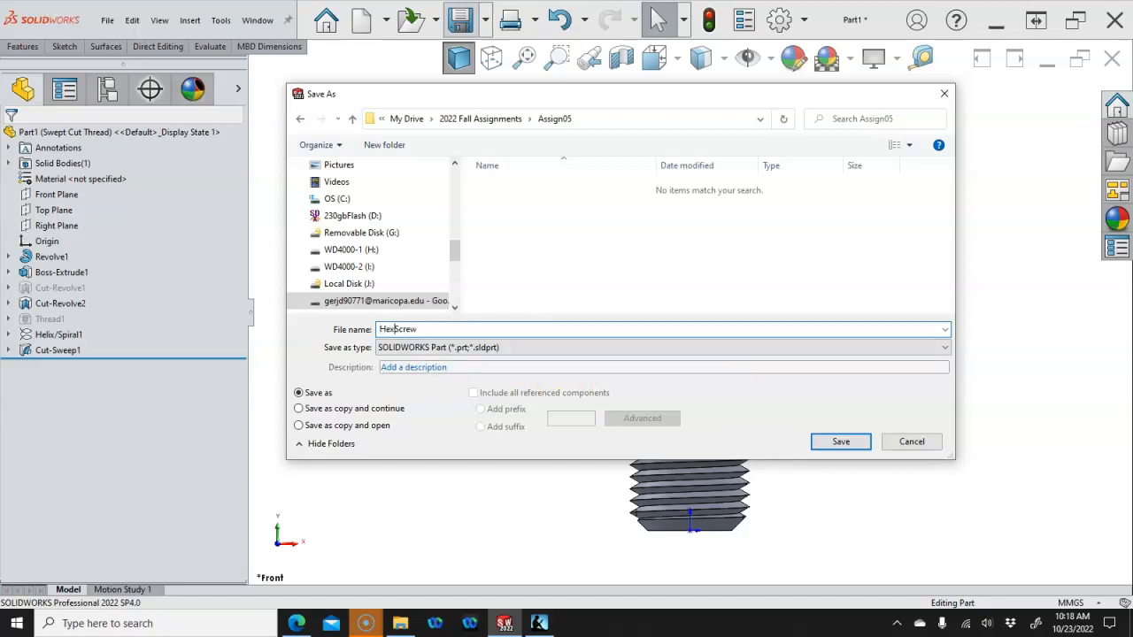
left_click(841, 441)
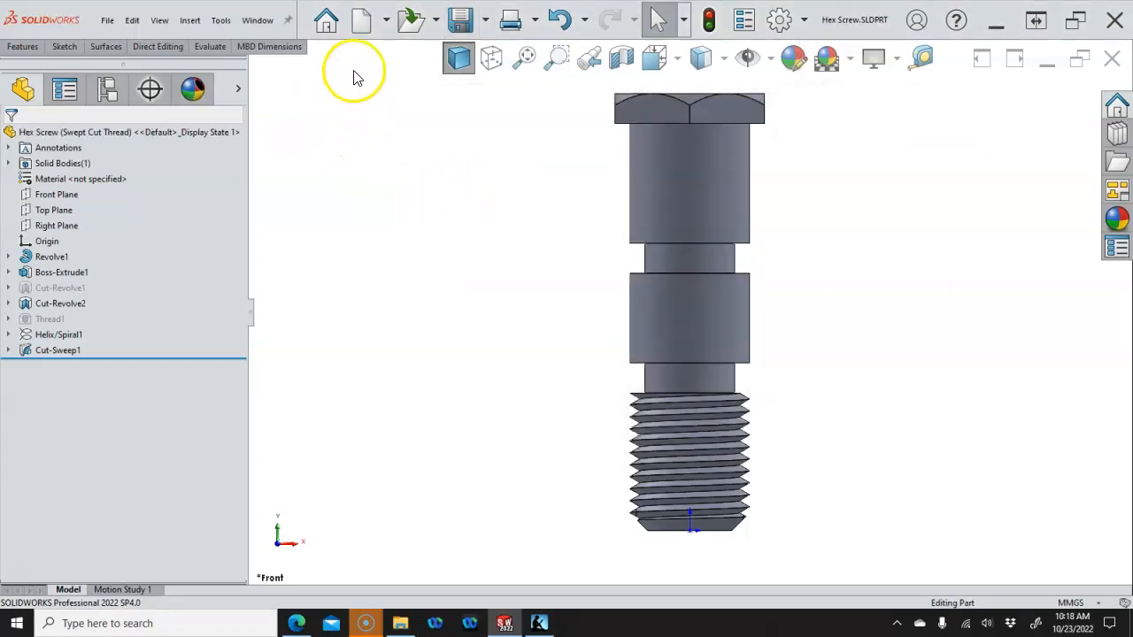
Create a new part from the Part Metric template and start a sketch on the Front Plane
left_click(359, 27)
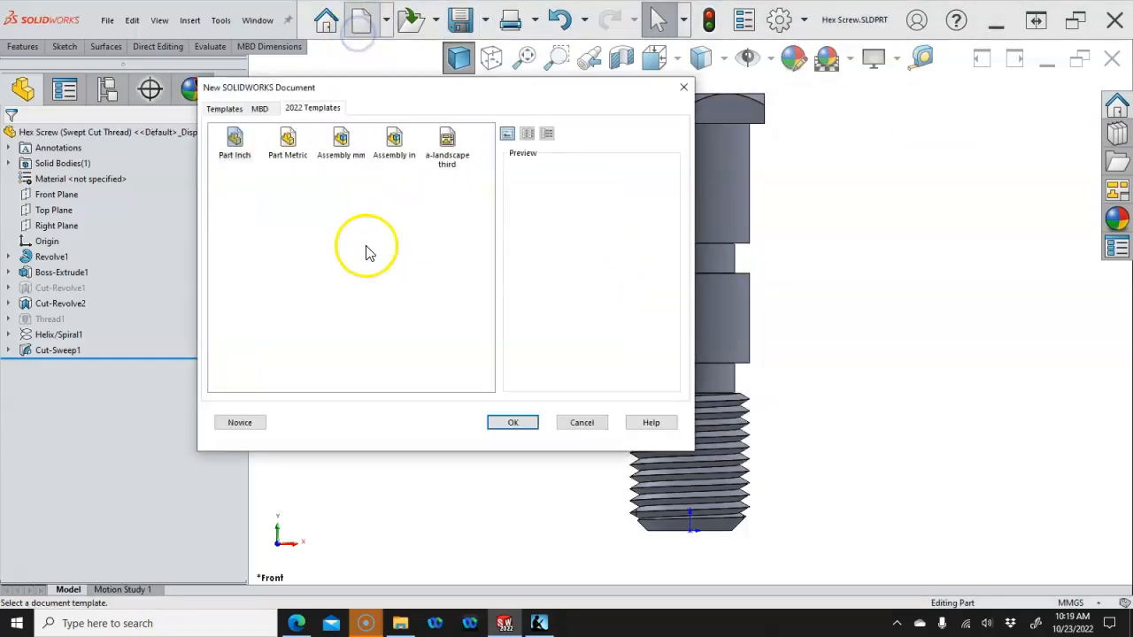
double_click(294, 152)
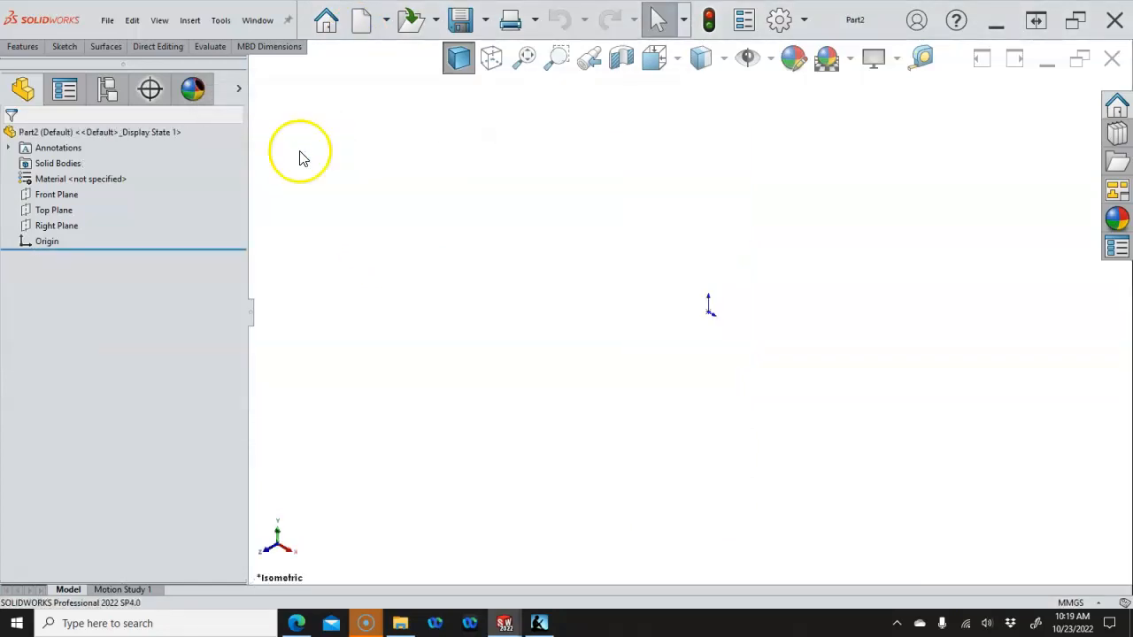
left_click(75, 196)
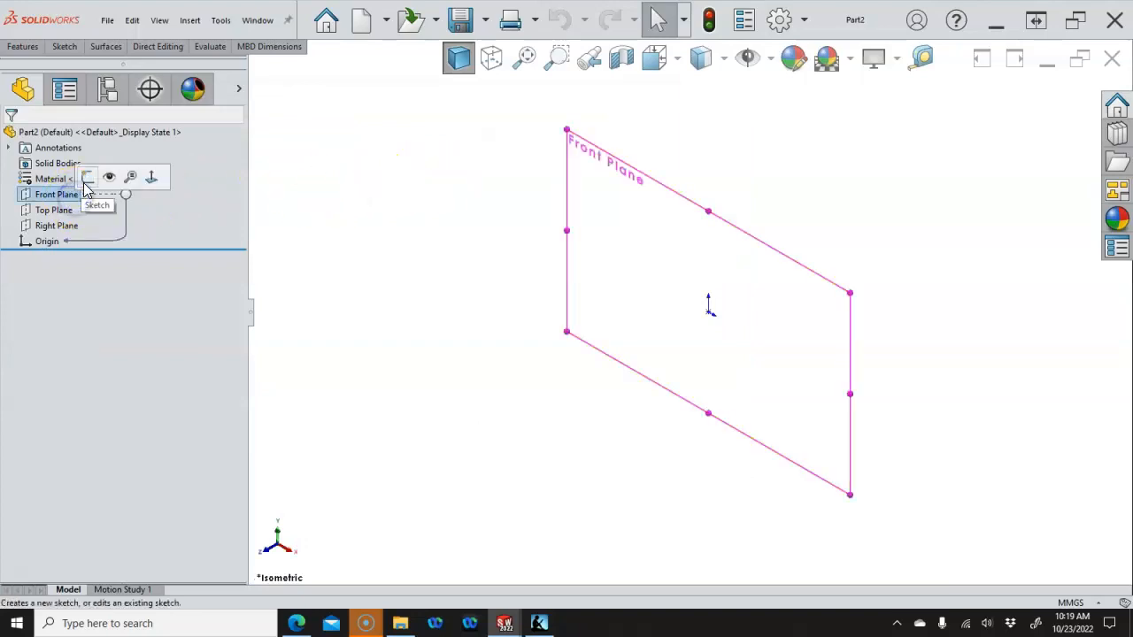
left_click(88, 177)
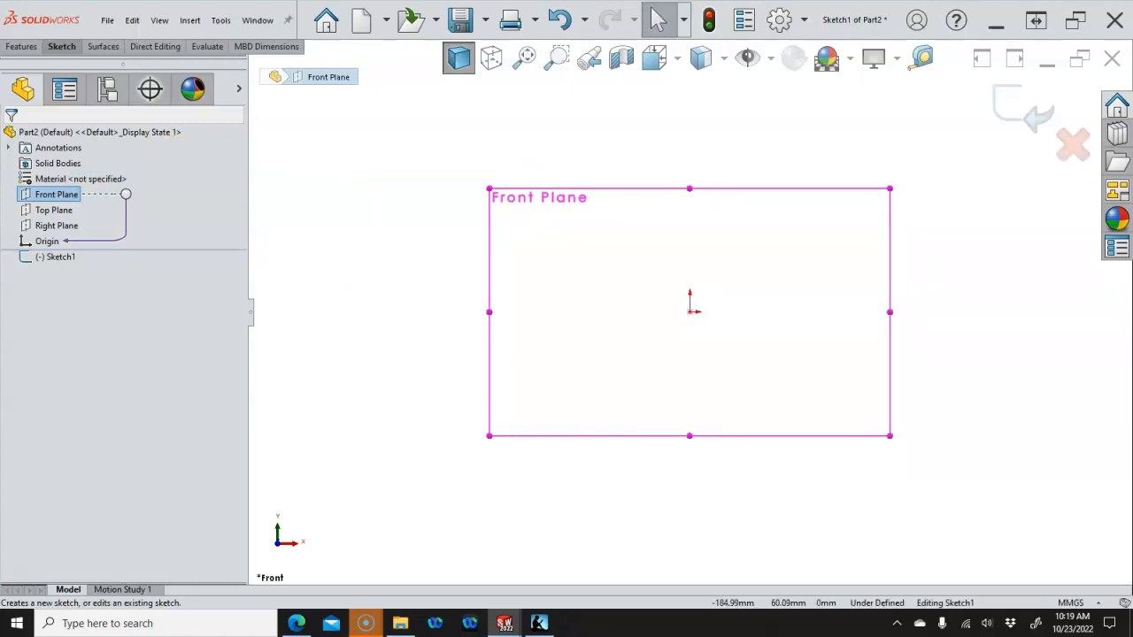
Check the mating part in Figure P6-11 and sketch a circle about 39 mm in diameter centred on the origin
mouse_move(0, 126)
left_mouse_down()
mouse_move(86, 131)
mouse_move(367, 26)
left_mouse_up()
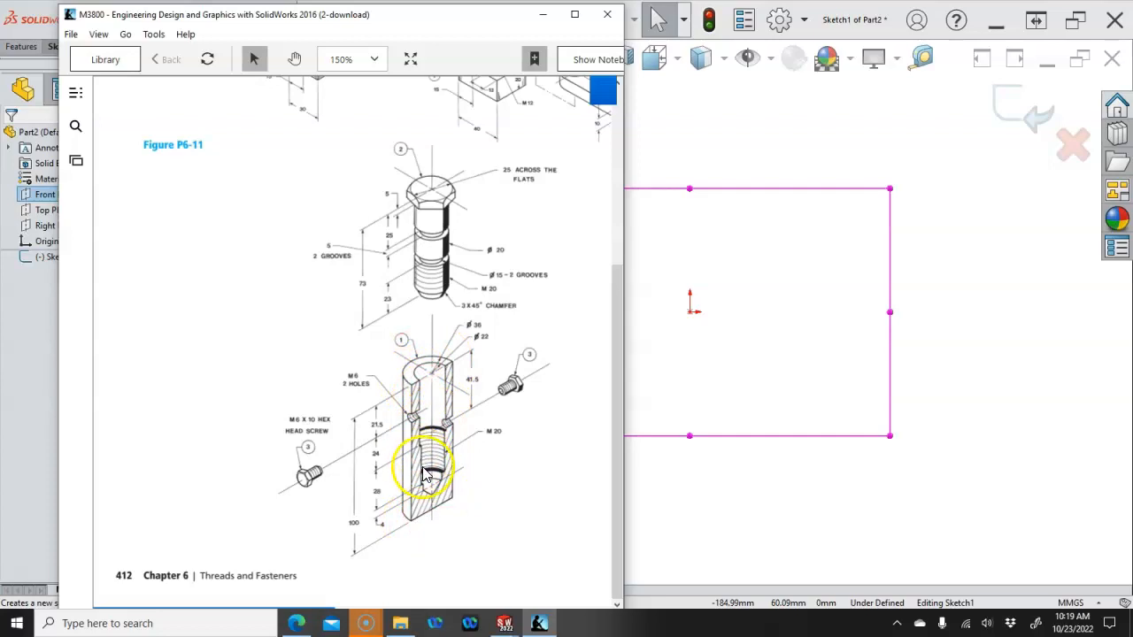
left_click_drag(414, 22, 0, 111)
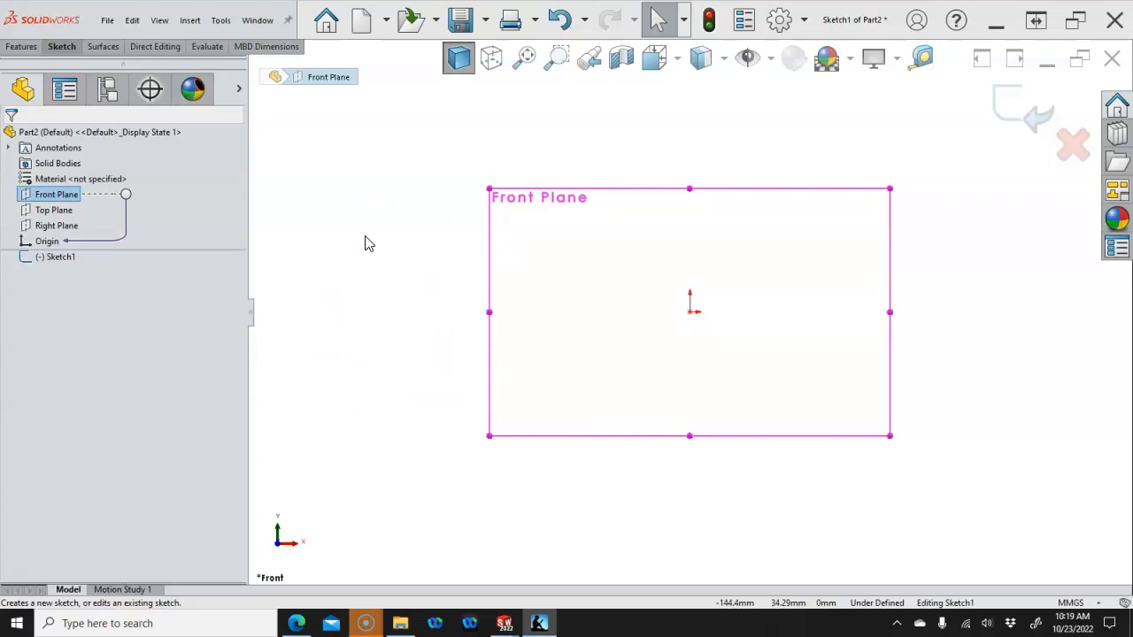
left_click(386, 251)
key("s")
left_click(503, 314)
left_click(690, 310)
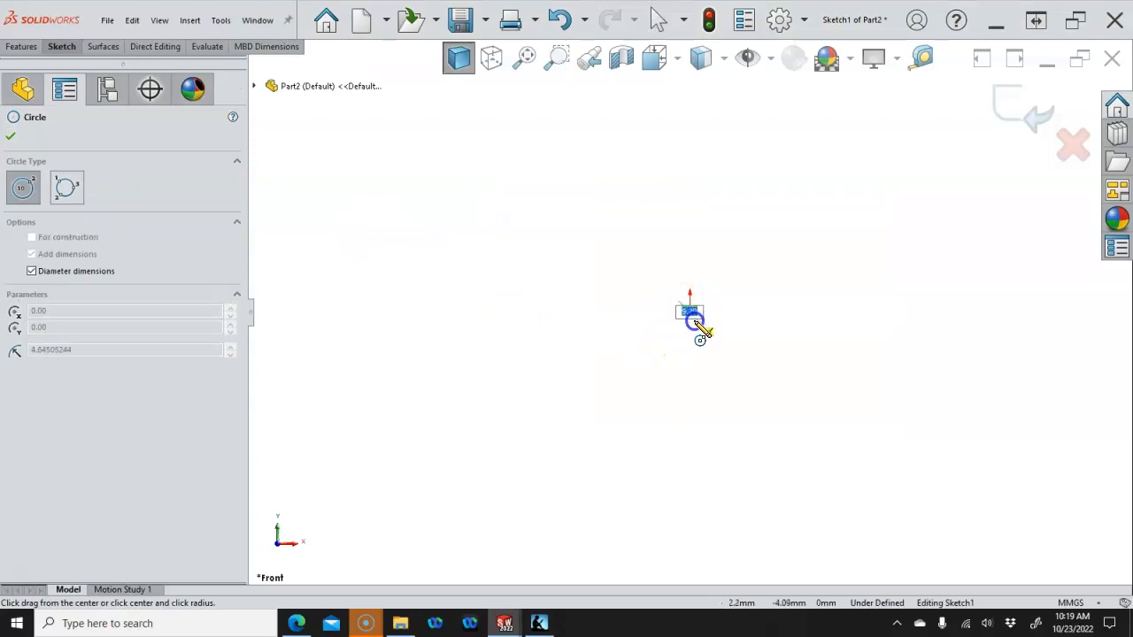
left_click(724, 341)
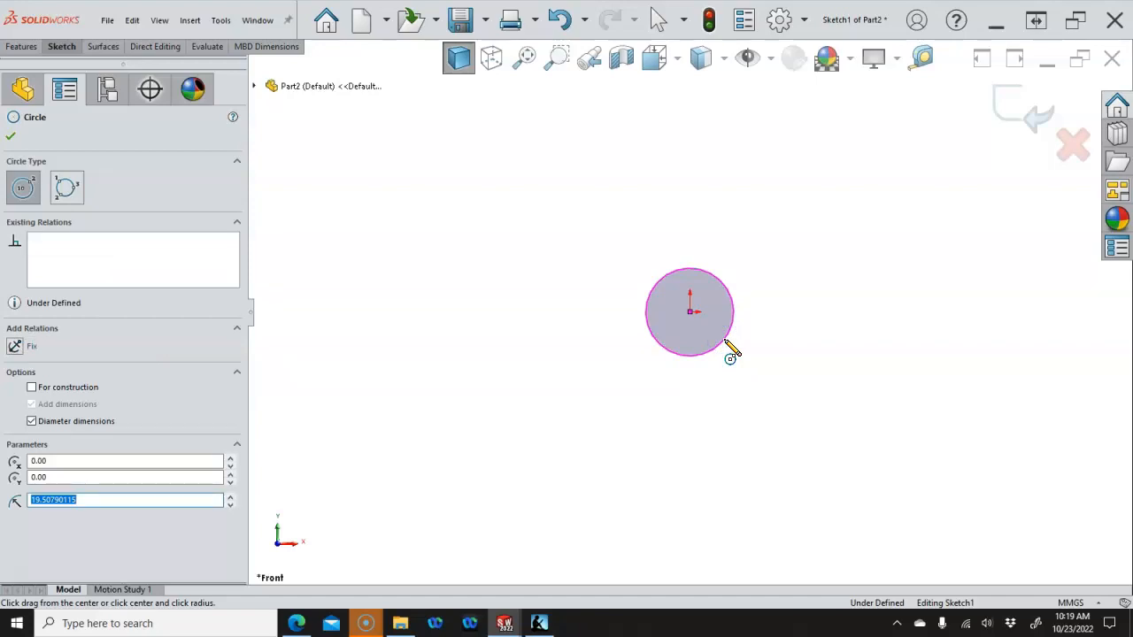
Dimension the circle's diameter as 36 mm
right_click(771, 283)
left_click(910, 265)
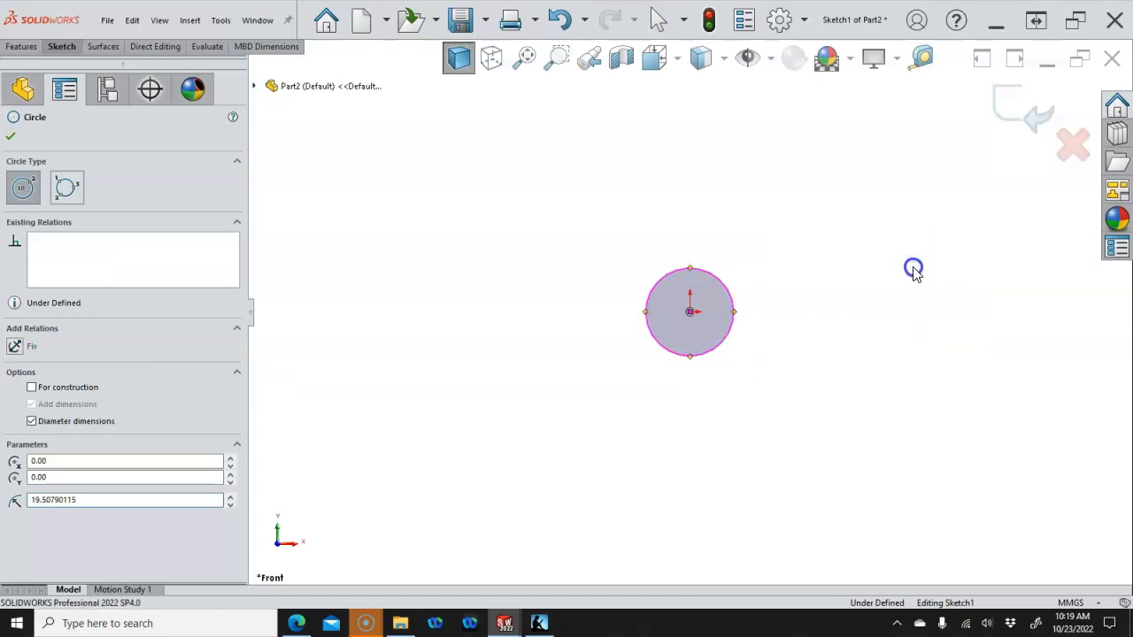
left_click(731, 295)
left_click(812, 272)
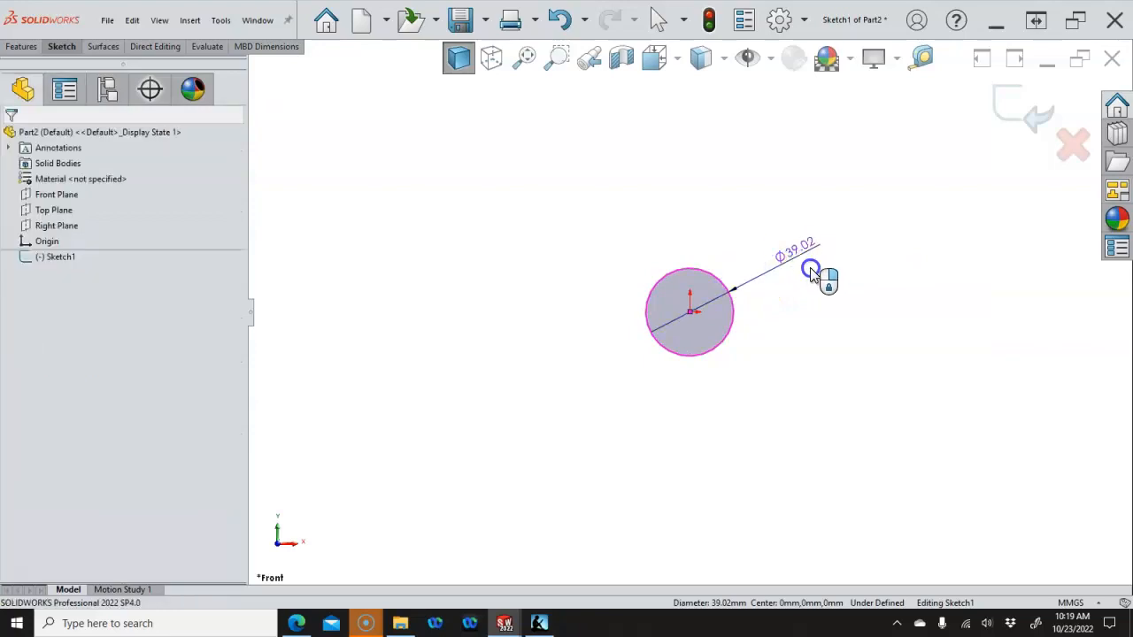
type("36")
key("Return")
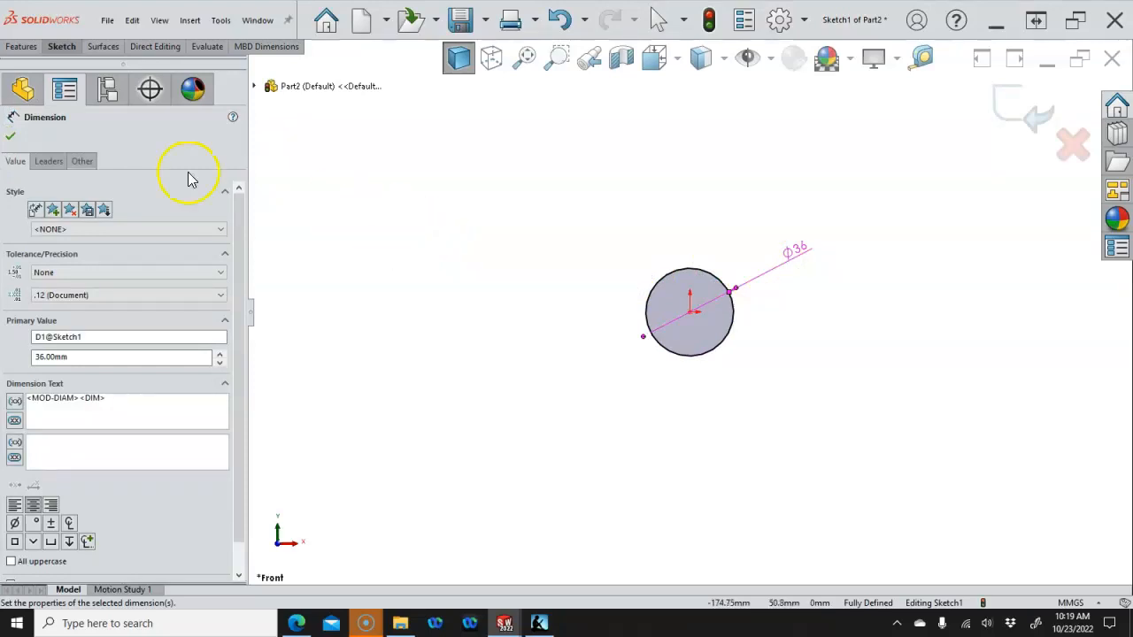
Extrude the 36 mm circle with a Blind end condition to a depth of 100 mm
left_click(8, 139)
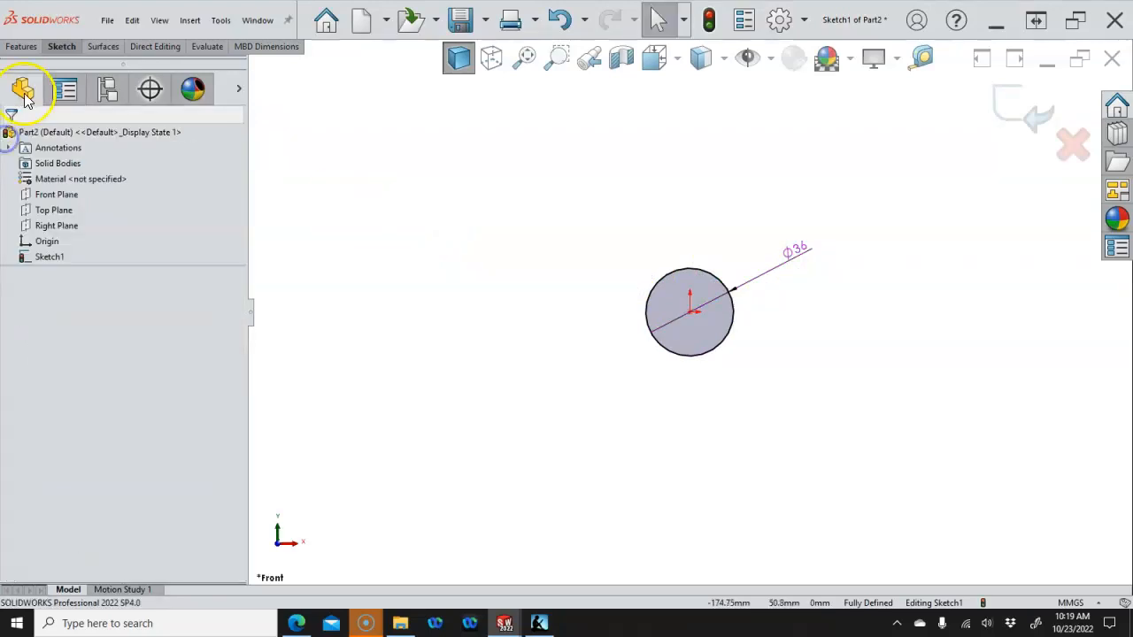
left_click(22, 47)
left_click(26, 93)
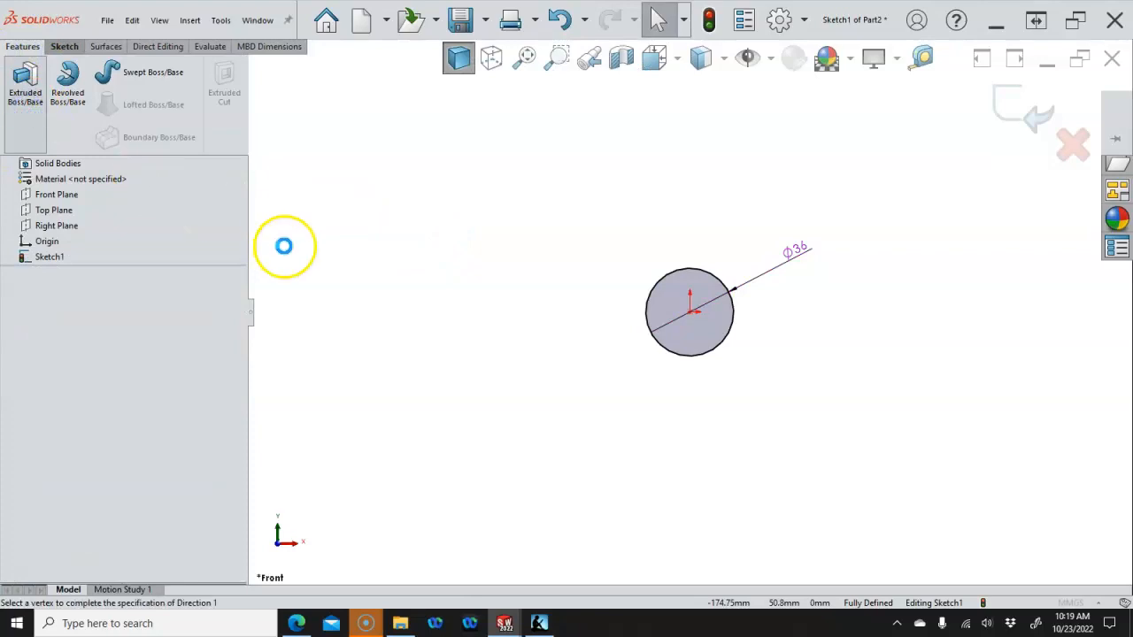
left_click(146, 220)
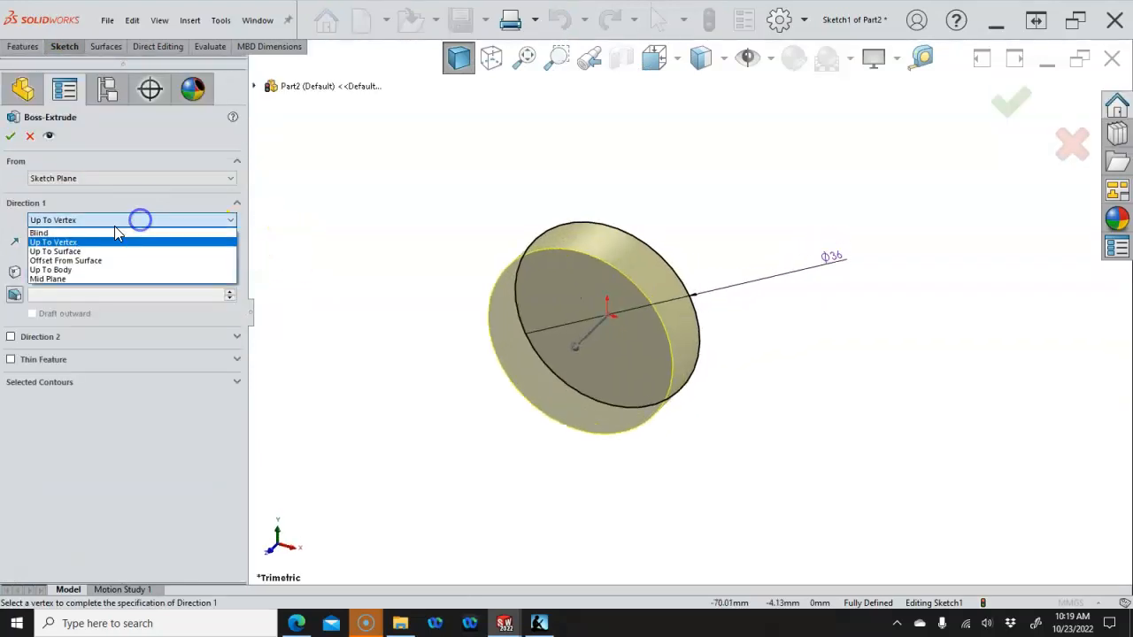
left_click(100, 233)
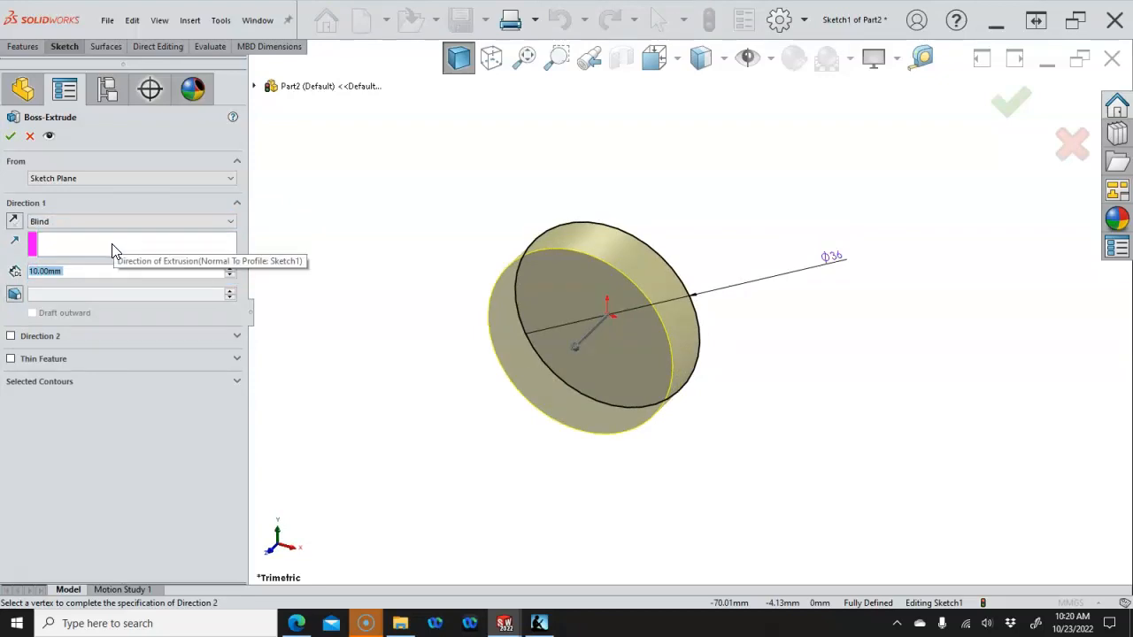
type("100")
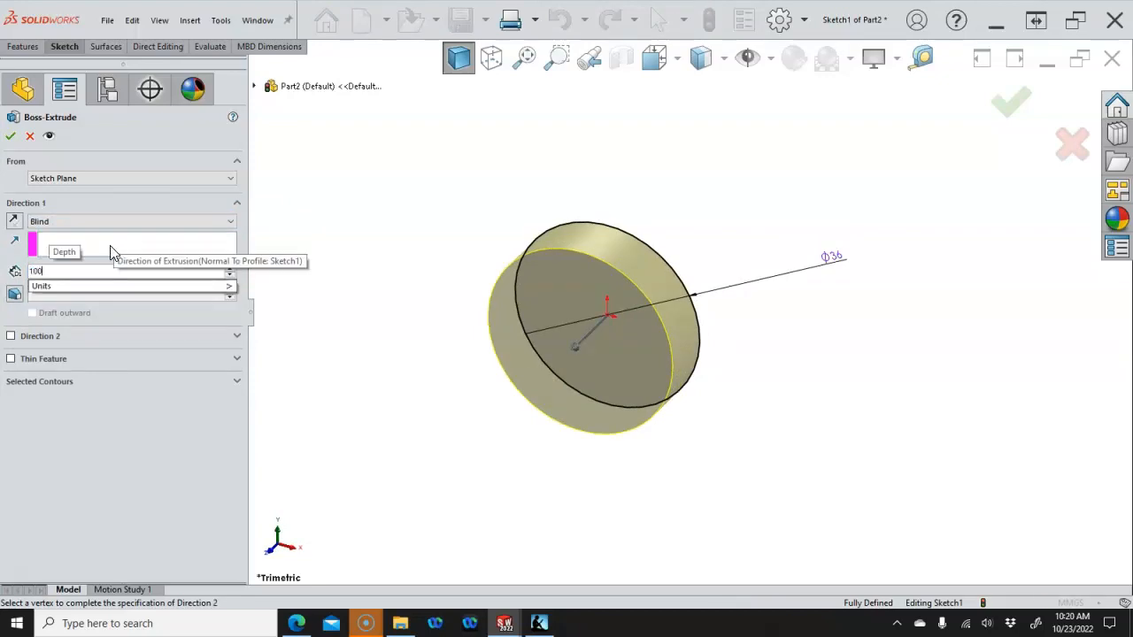
key("Return")
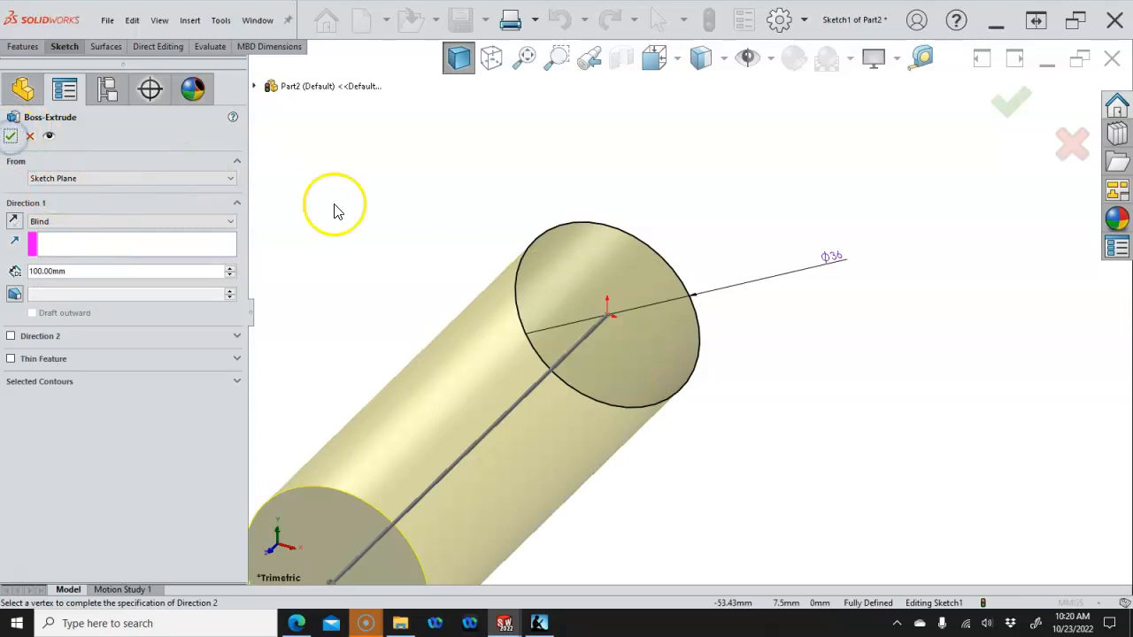
left_click(10, 136)
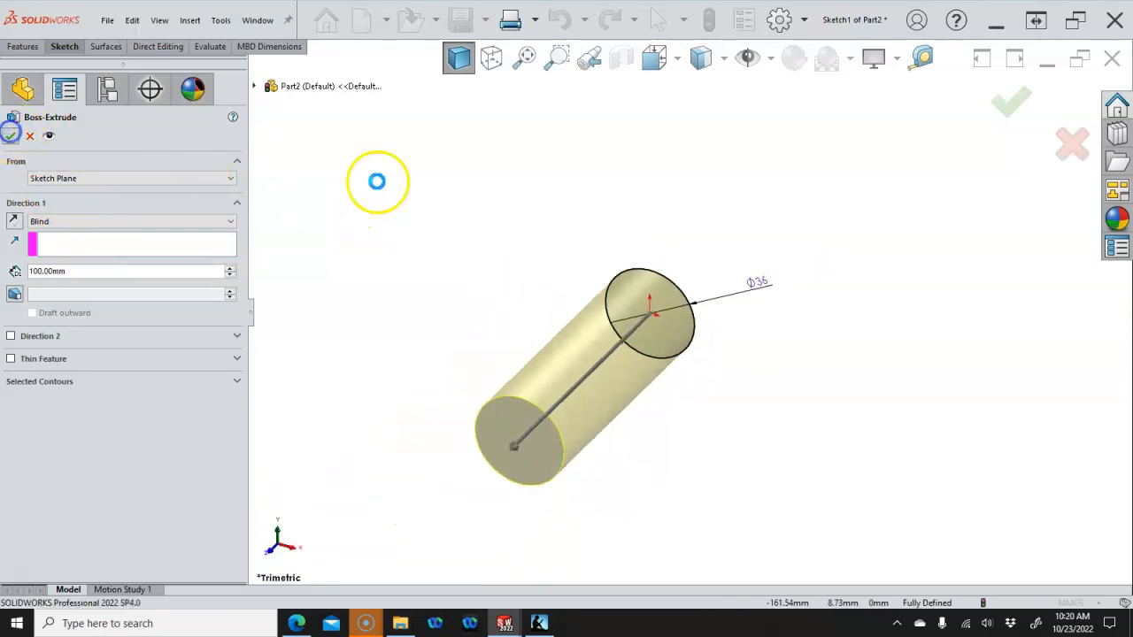
key("ctrl+7")
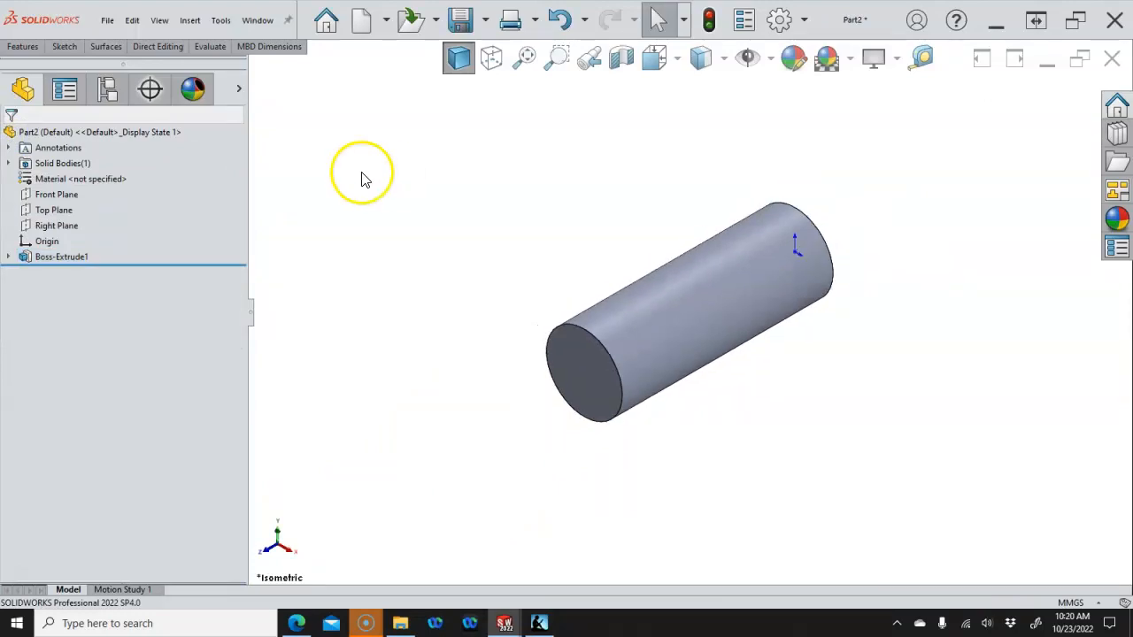
Move the extrusion's circle sketch from the Front Plane to the Top Plane
left_click(8, 256)
right_click(71, 276)
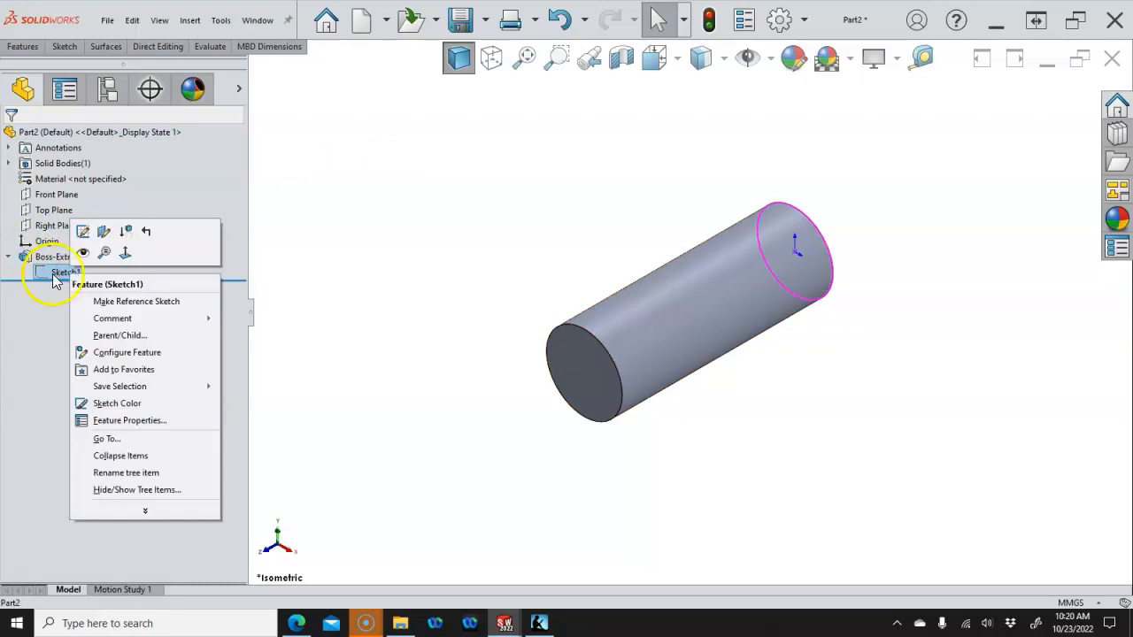
left_click(105, 233)
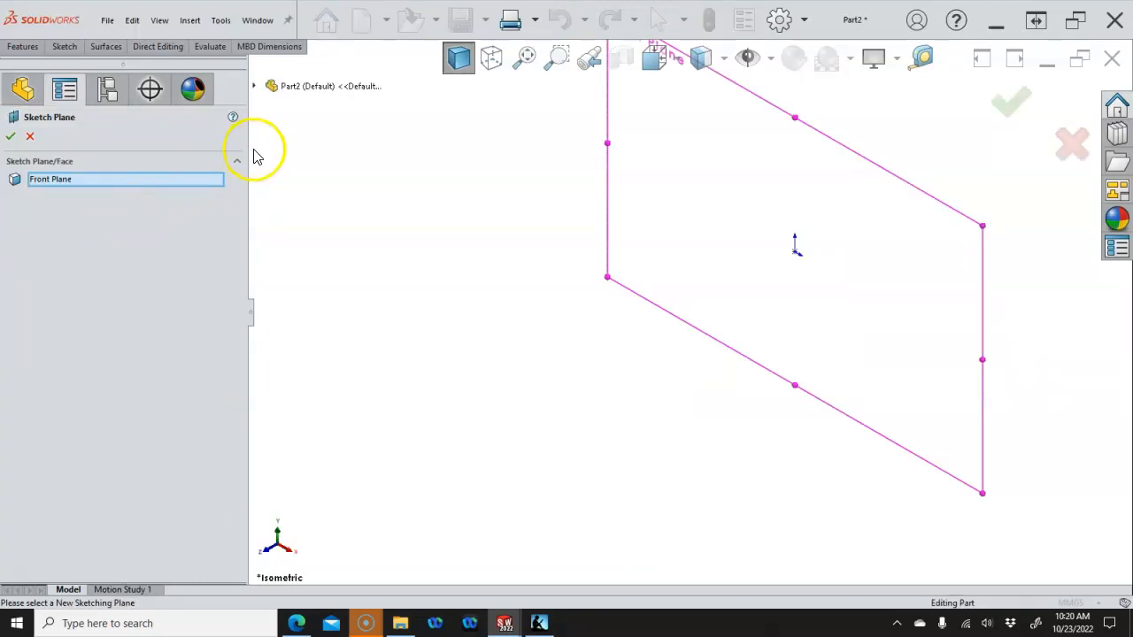
left_click(146, 179)
left_click(254, 86)
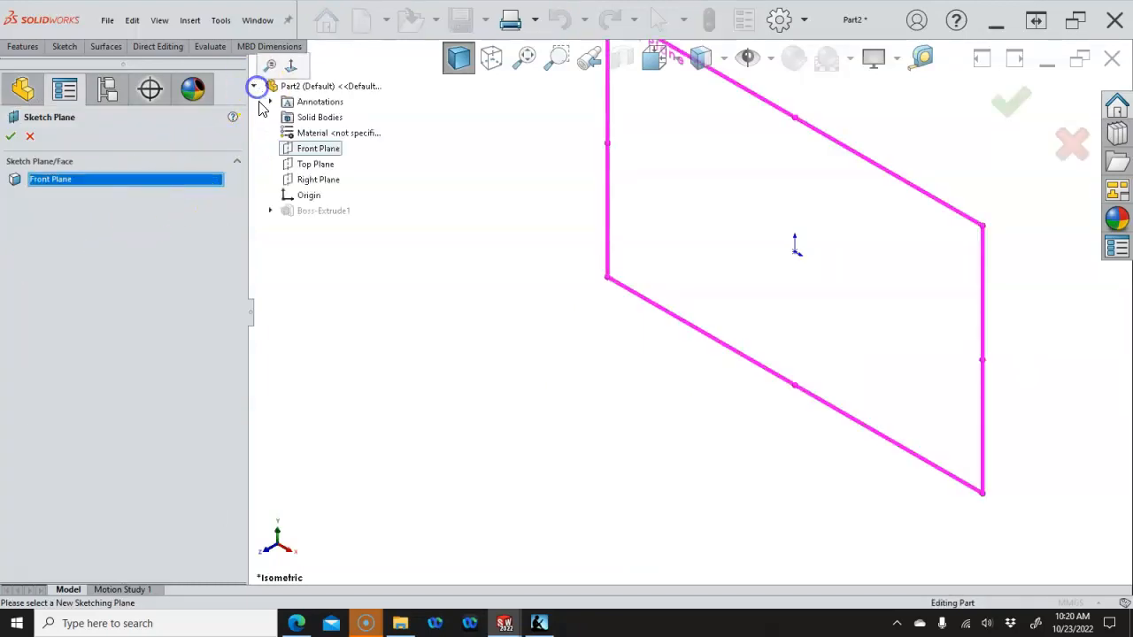
left_click(283, 165)
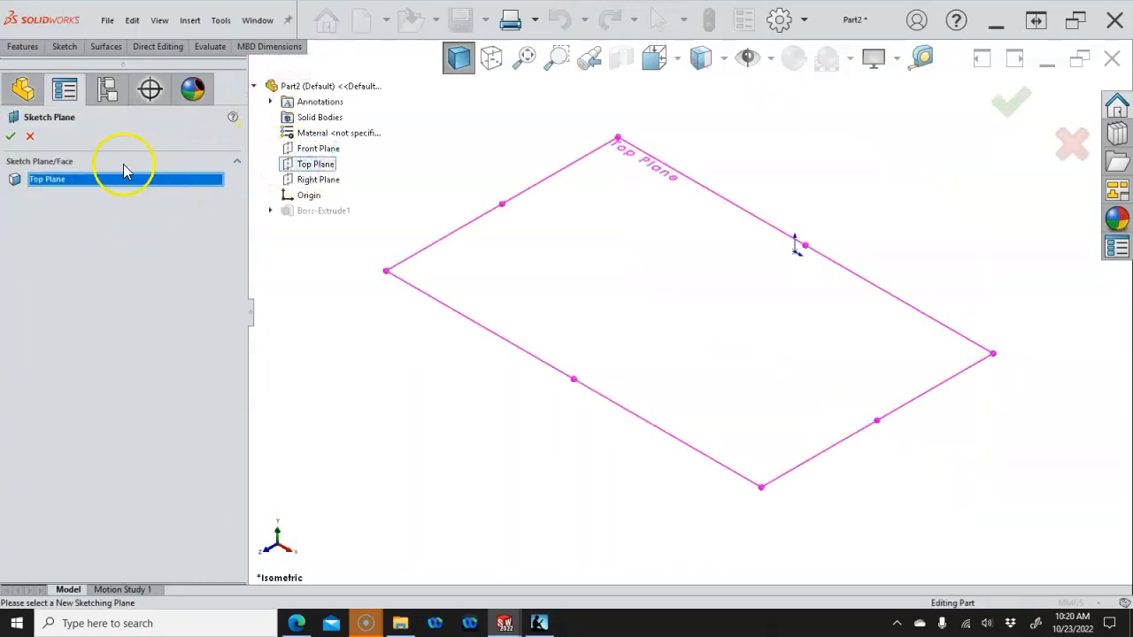
left_click(12, 136)
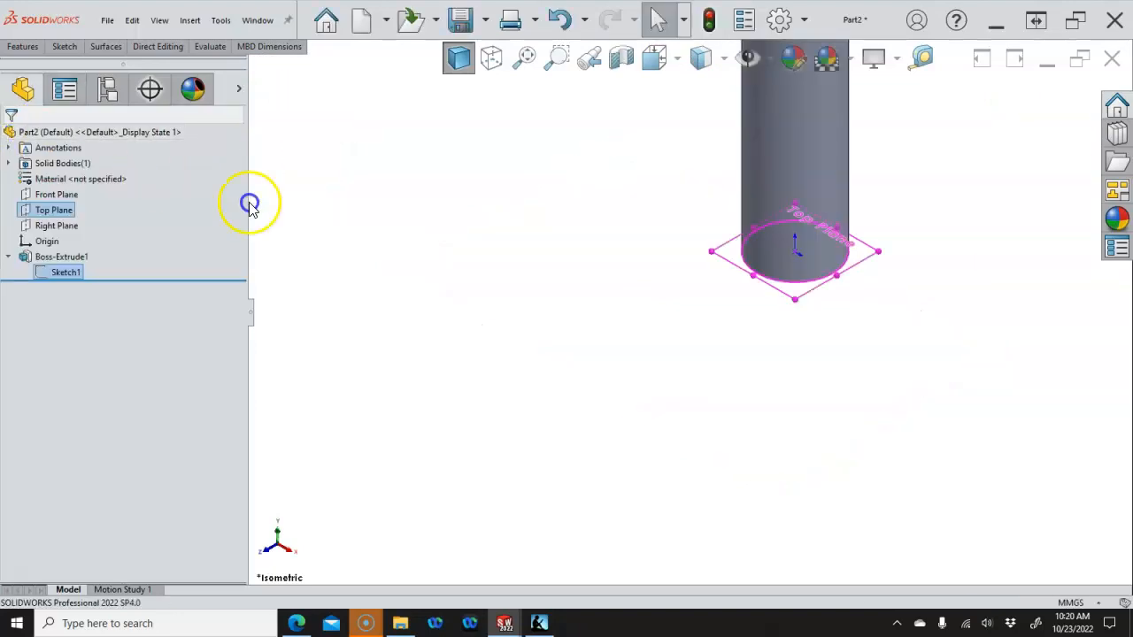
scroll(722, 248, "up", 5)
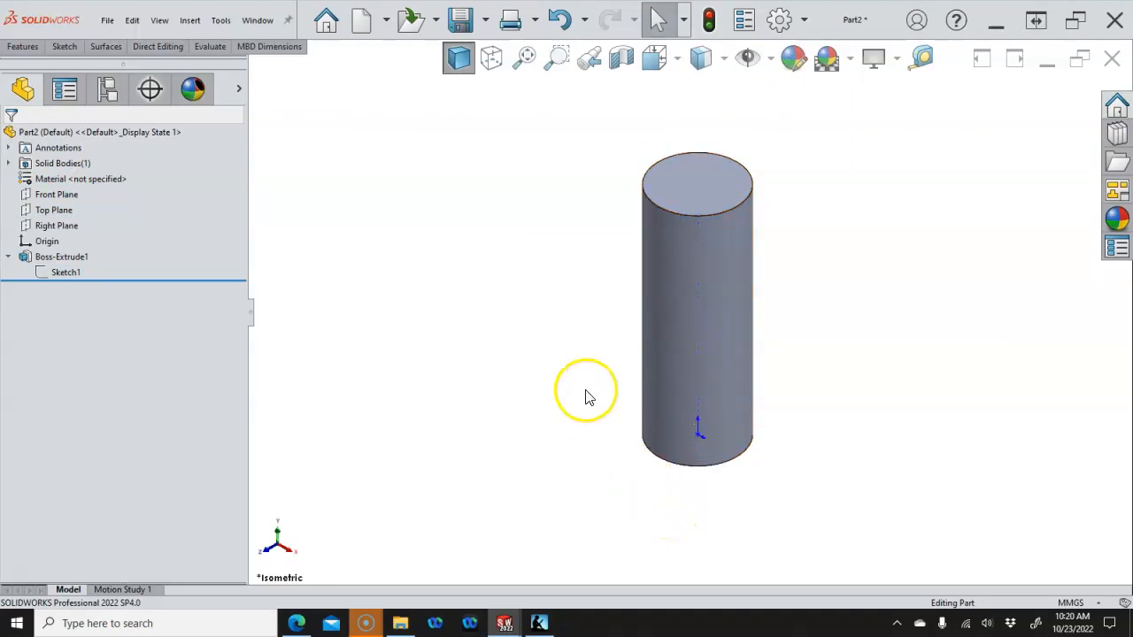
Reverse the cylinder's extrusion direction so it extends downward from the Top Plane
right_click(46, 257)
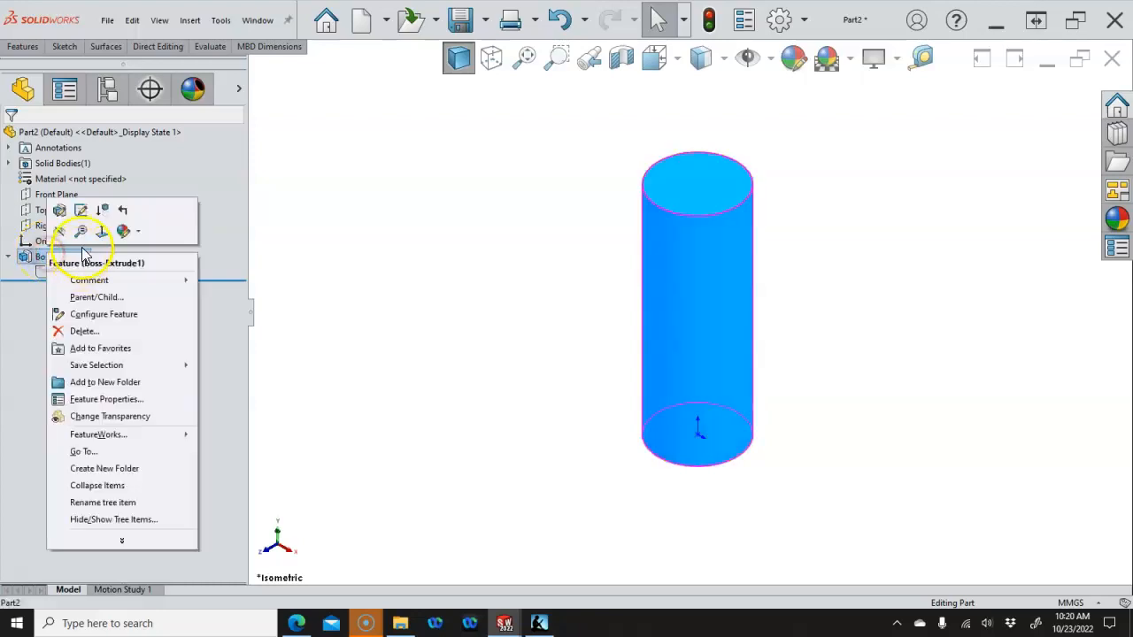
left_click(56, 207)
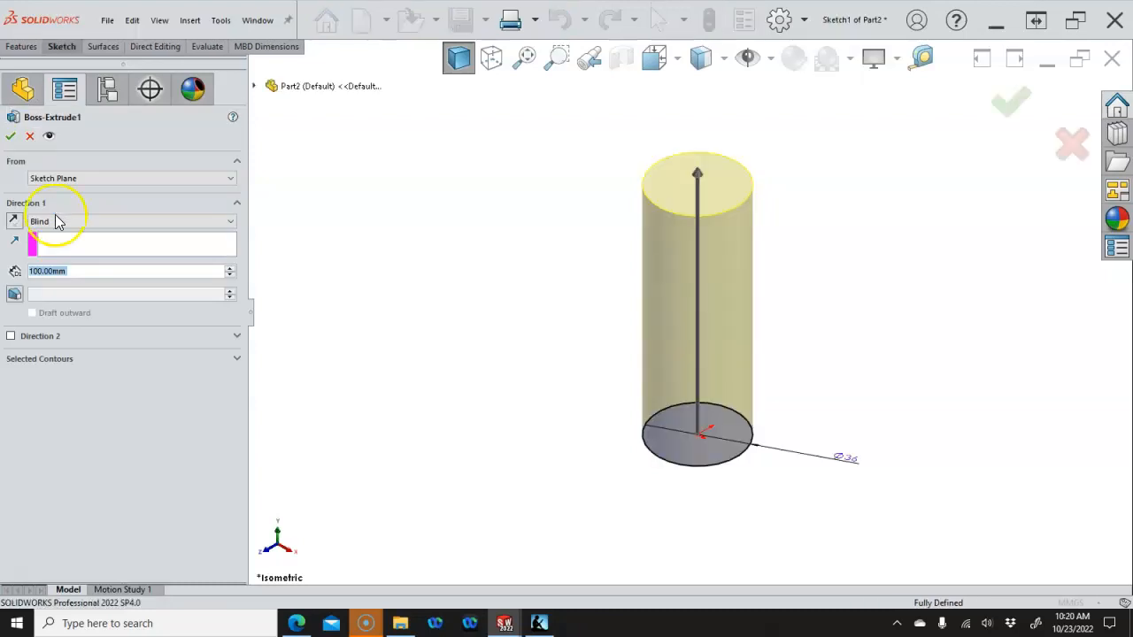
left_click(14, 220)
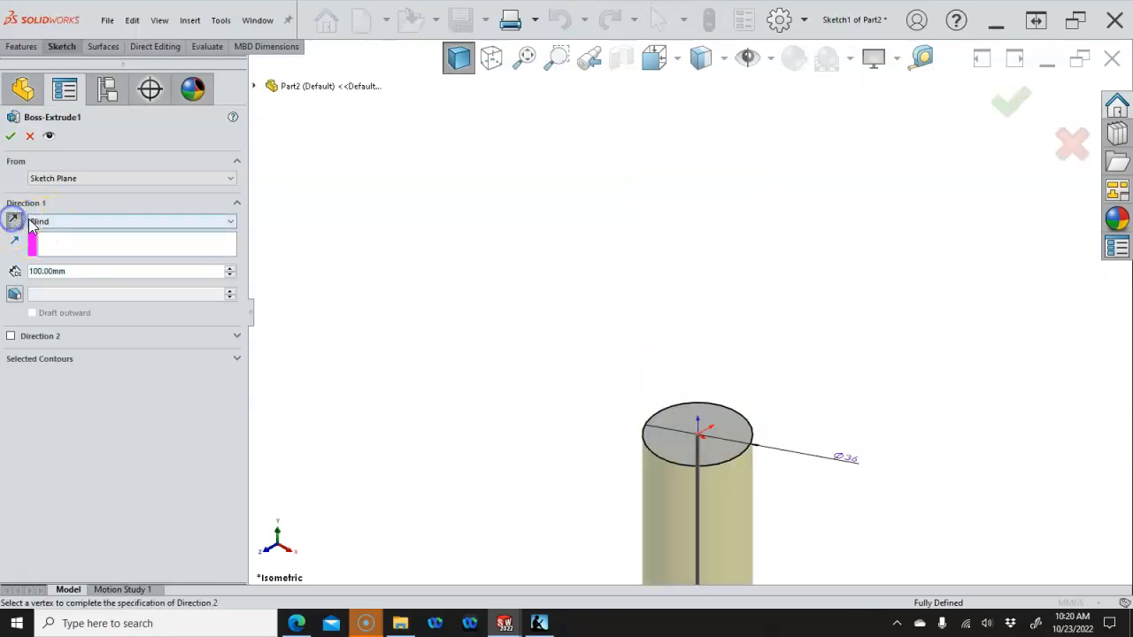
left_click(10, 135)
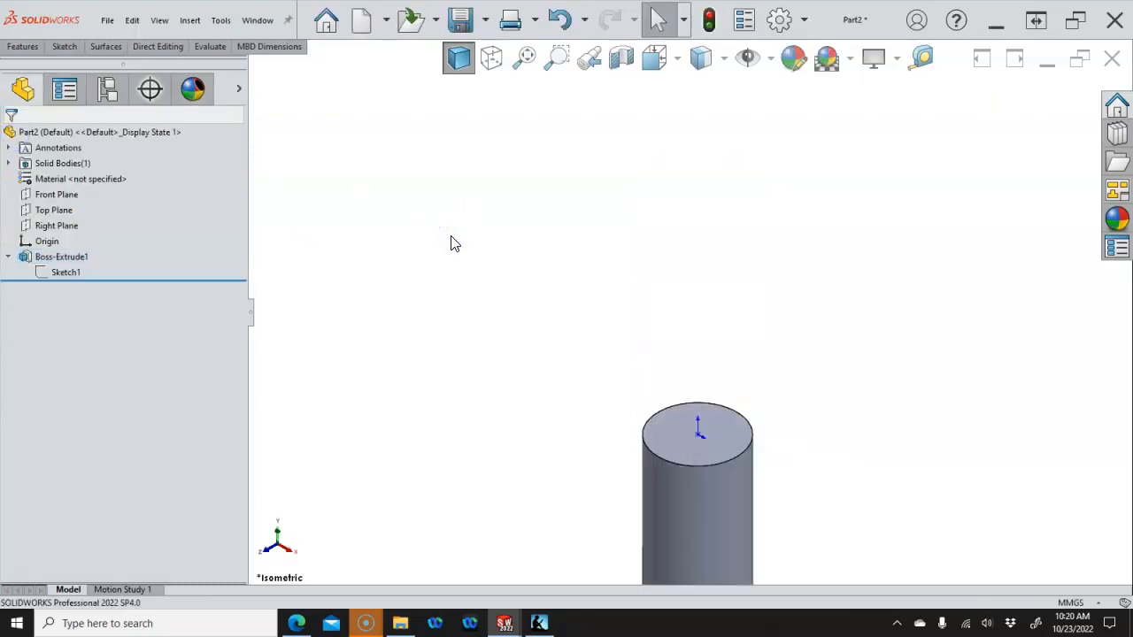
key("f")
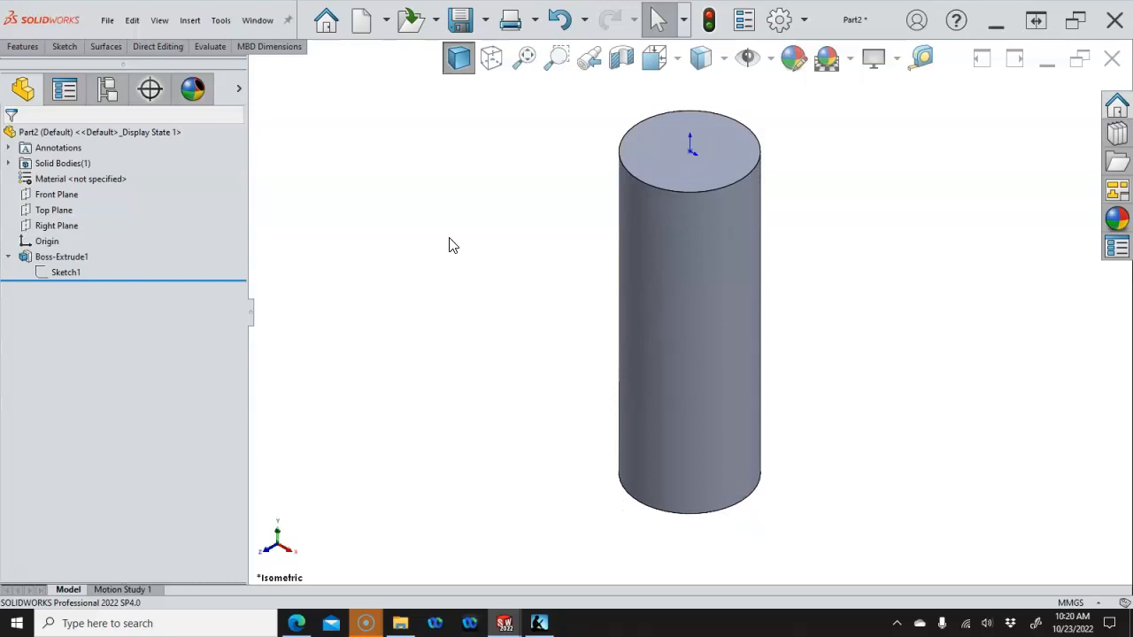
Start a new sketch on the Front Plane
left_click(412, 224)
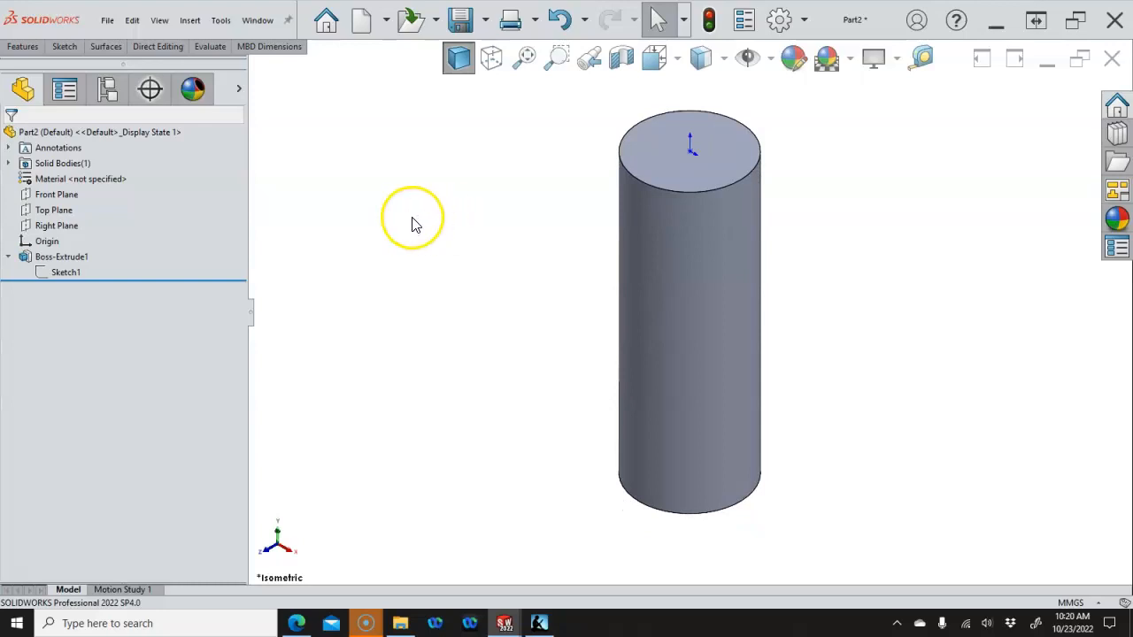
left_click(58, 193)
left_click(348, 213)
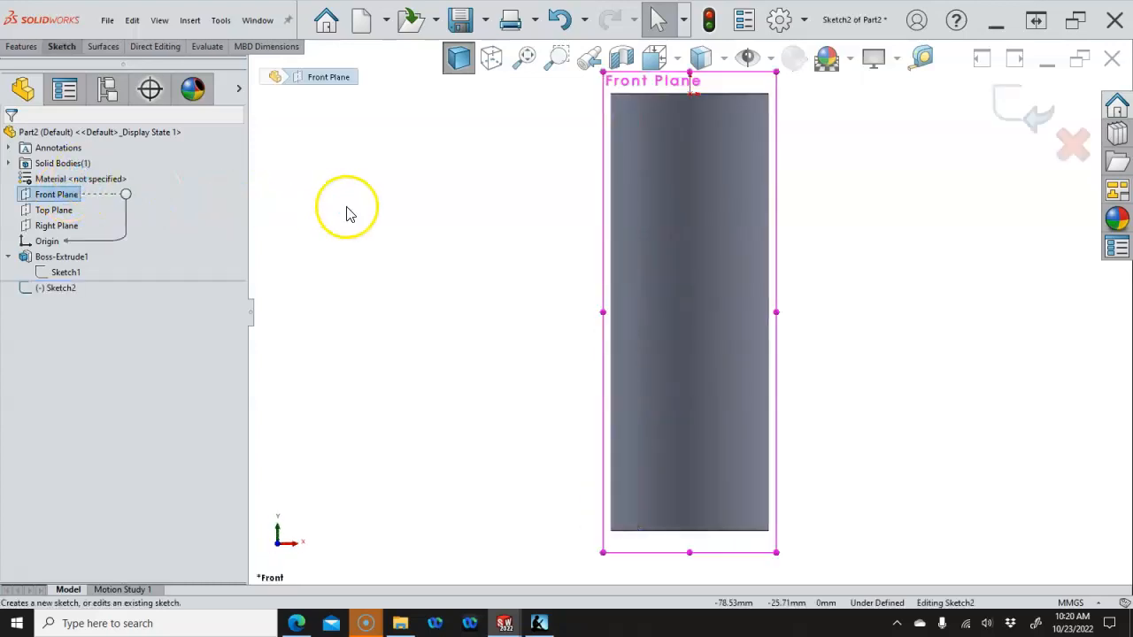
left_click(815, 174)
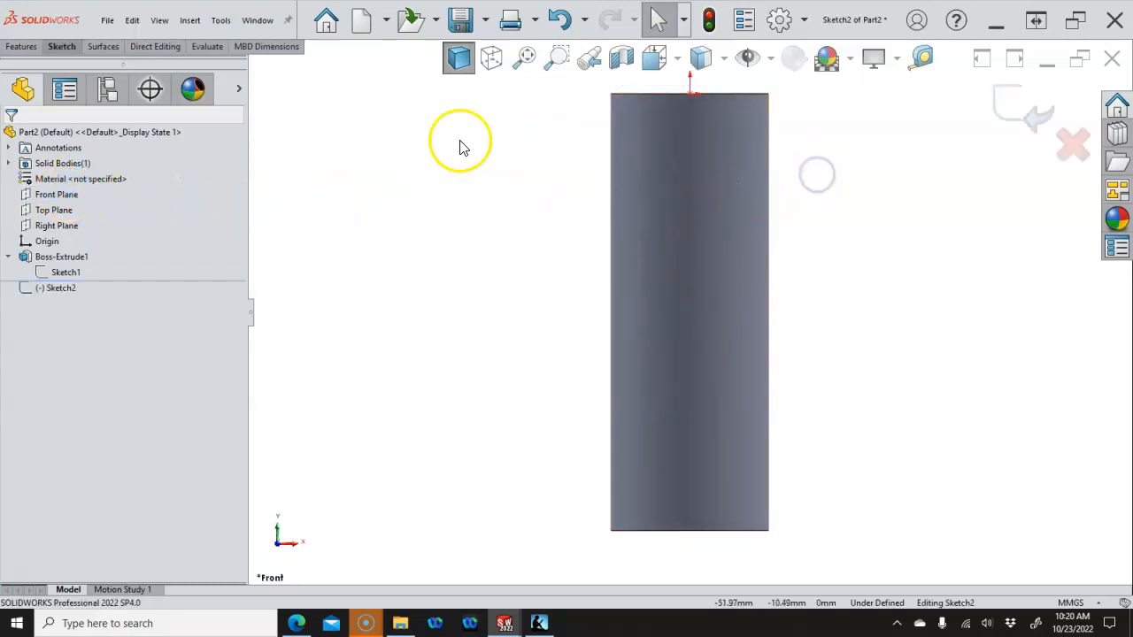
Sketch a vertical, infinite-length construction line through the origin as the cylinder's centreline
right_click_drag(458, 147, 587, 139)
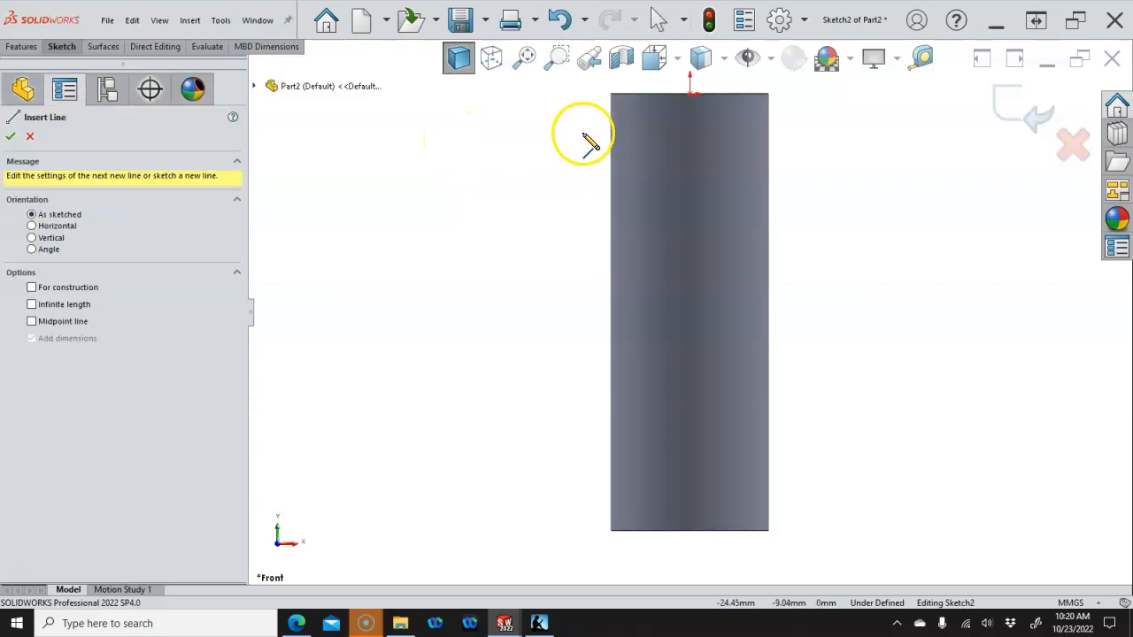
left_click(50, 305)
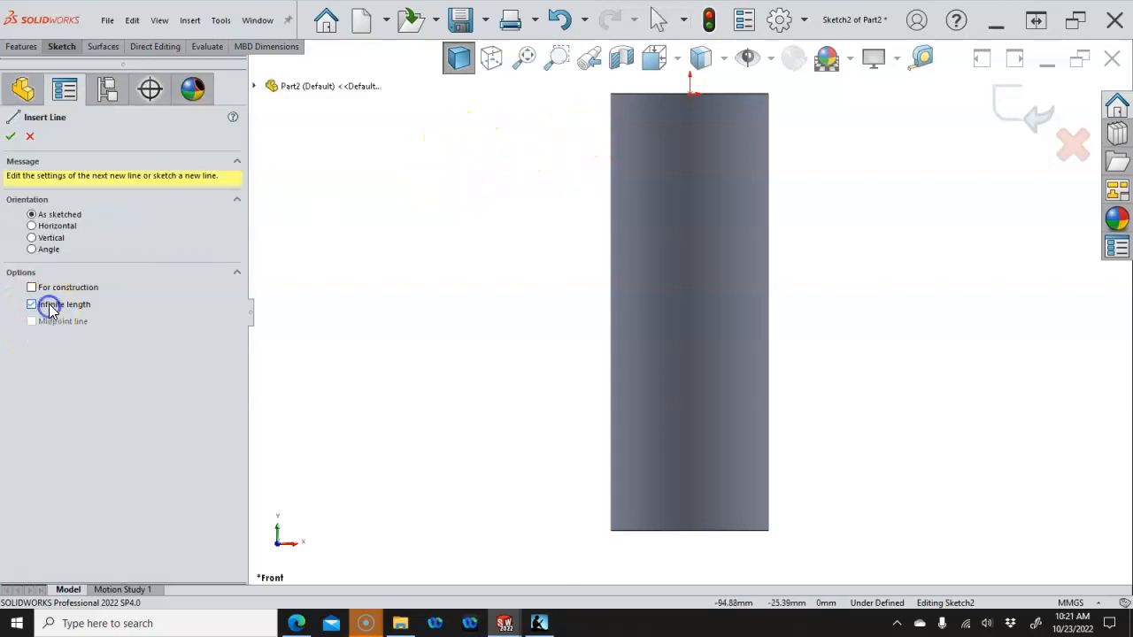
left_click(32, 237)
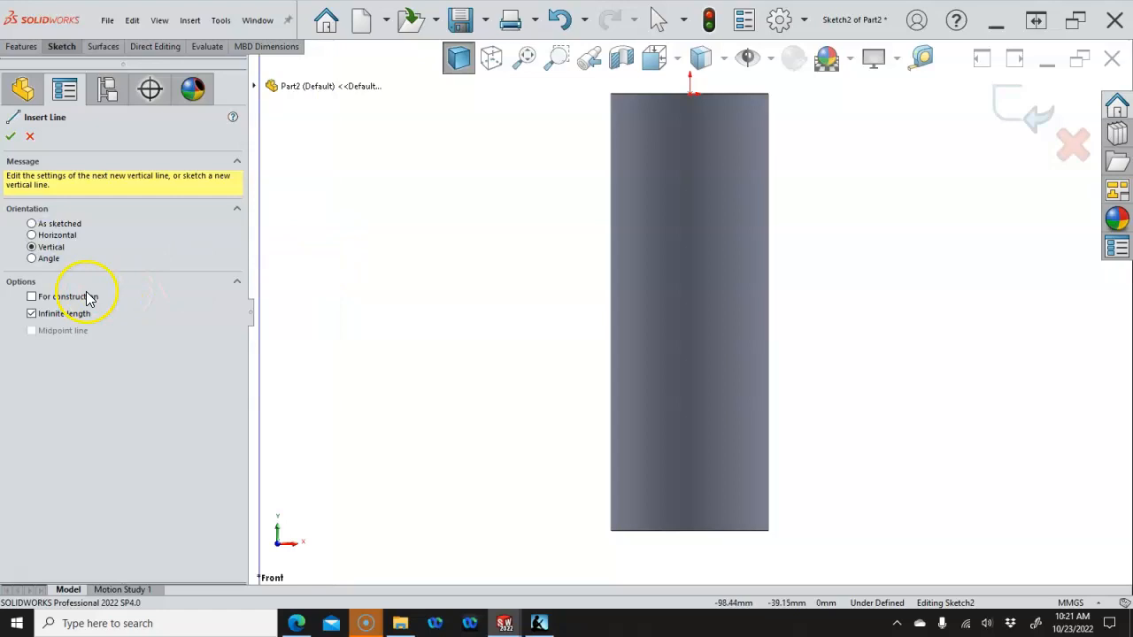
left_click(33, 297)
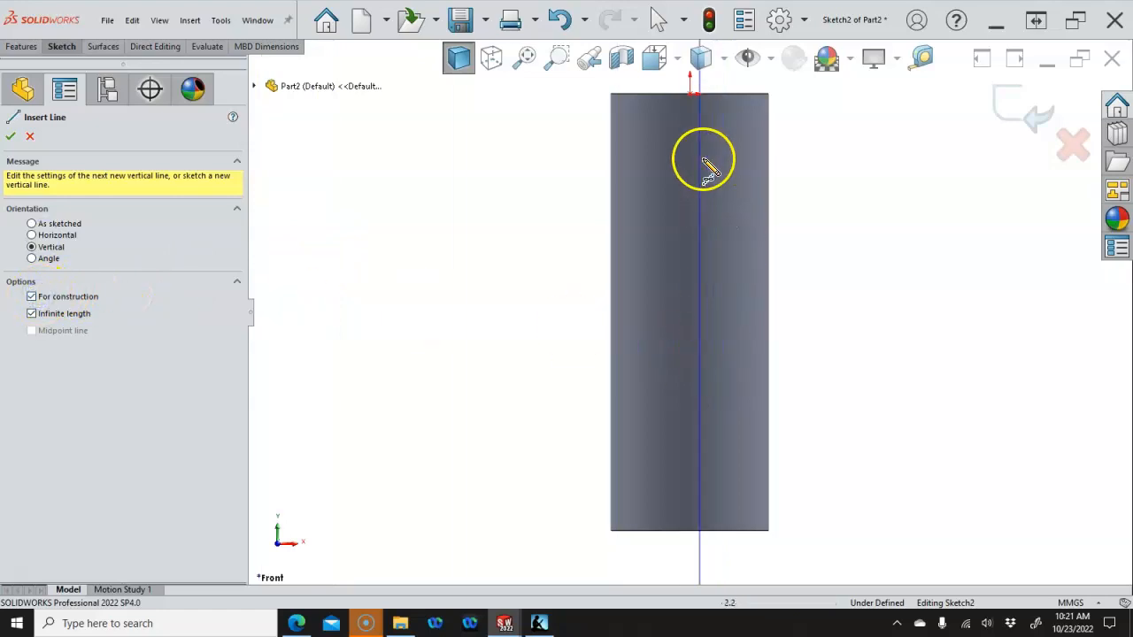
left_click(690, 95)
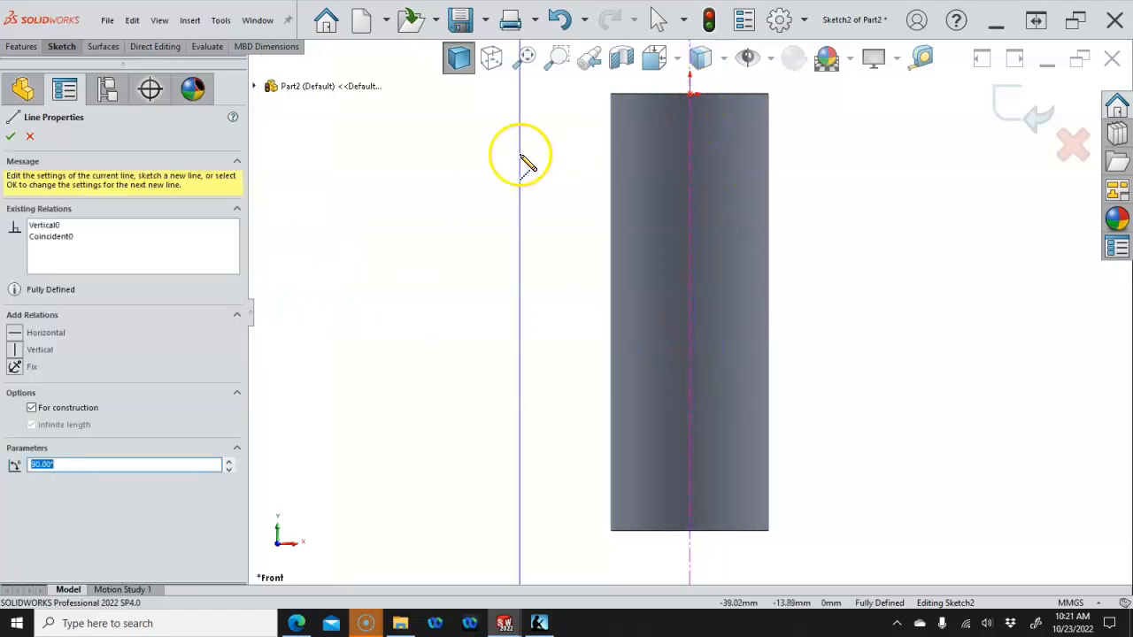
right_click(507, 168)
left_click(538, 171)
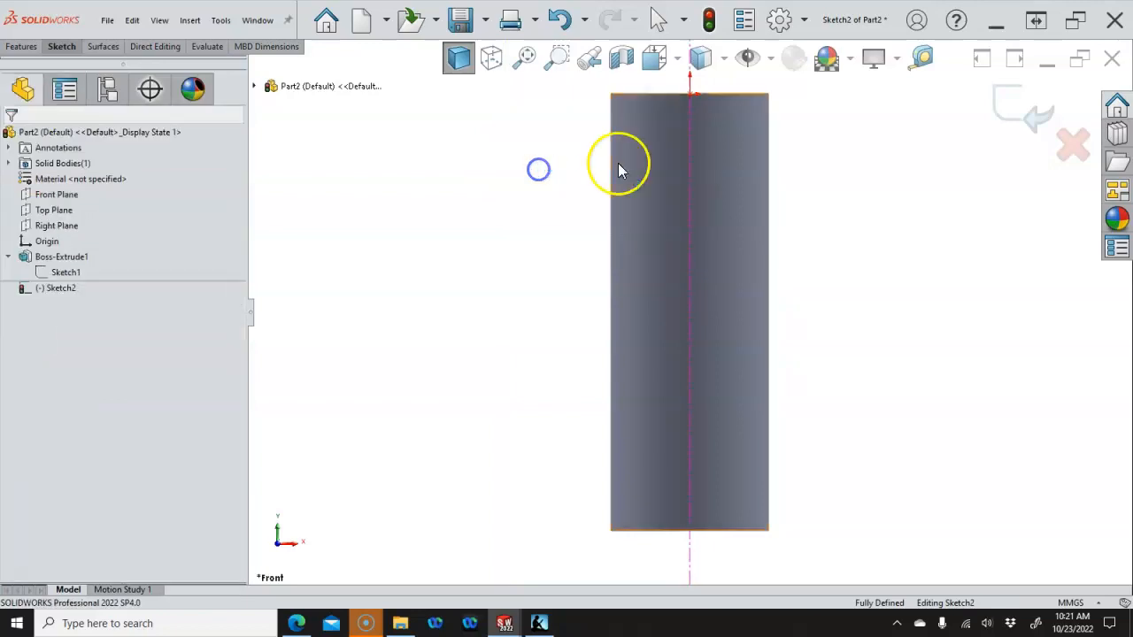
left_click(696, 174)
left_click(558, 168)
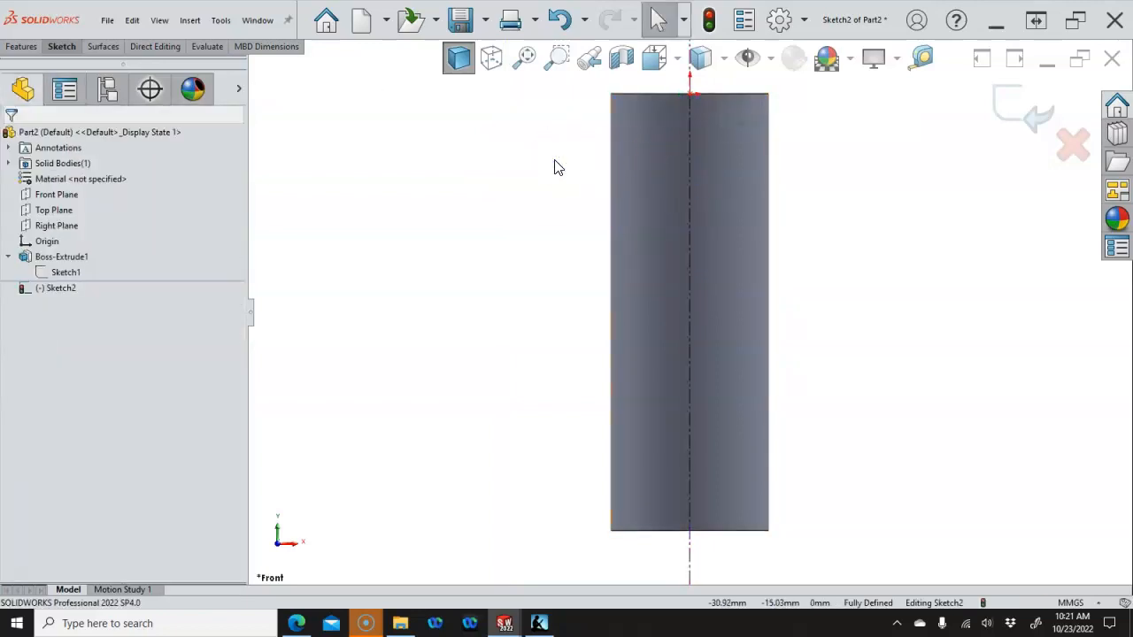
Sketch a stepped profile from the origin along the top edge, down about 41 mm, inward about 2.3 mm and down about 28 mm
key("l")
left_click(717, 97)
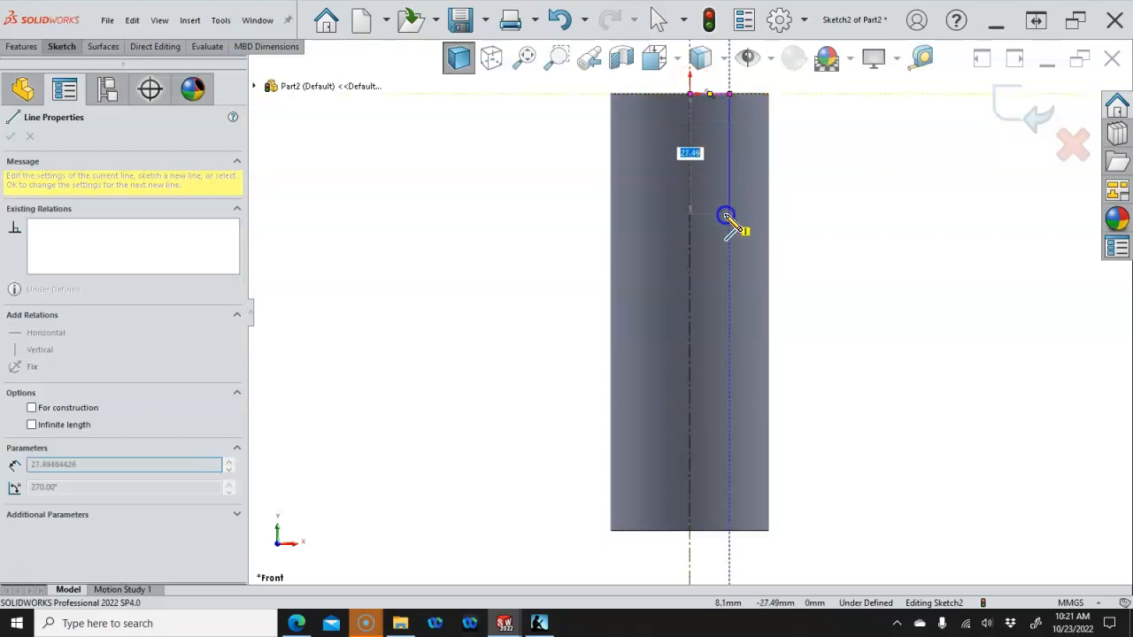
left_click(731, 274)
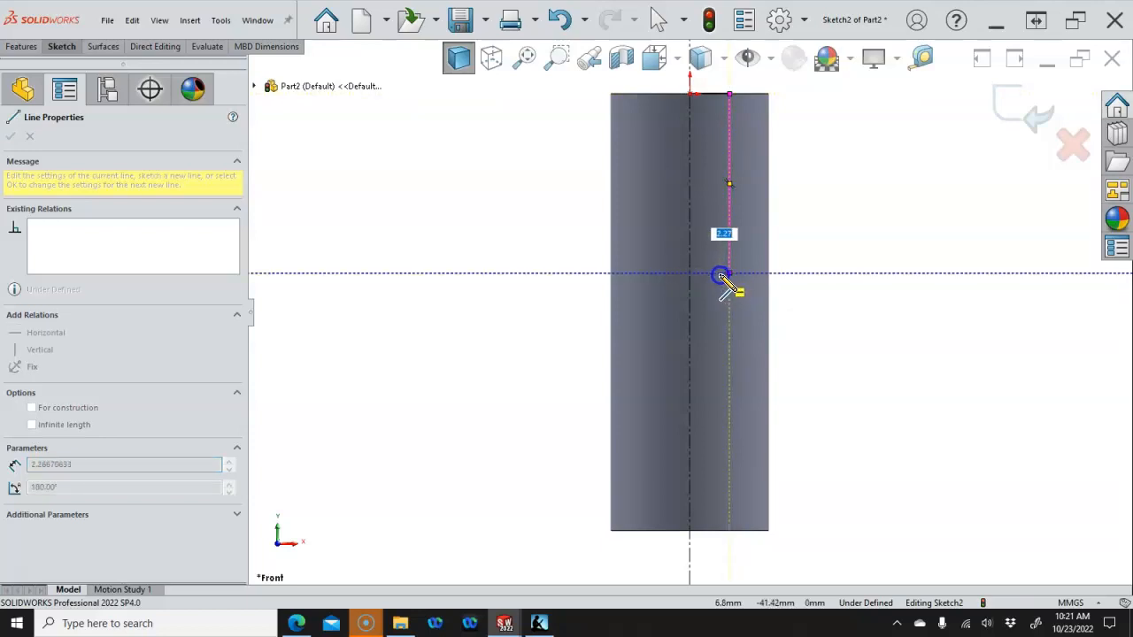
left_click(719, 275)
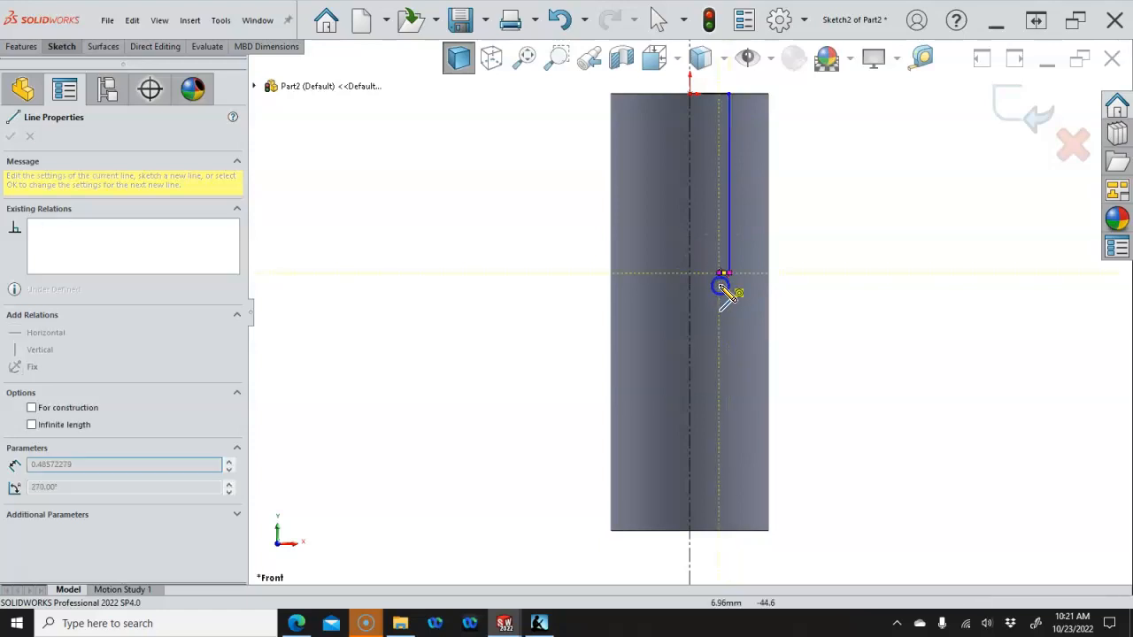
double_click(717, 399)
Display the model with hidden lines visible and continue the profile with a horizontal line about 1.6 mm long from its lower end towards the centreline
scroll(716, 405, "down", 5)
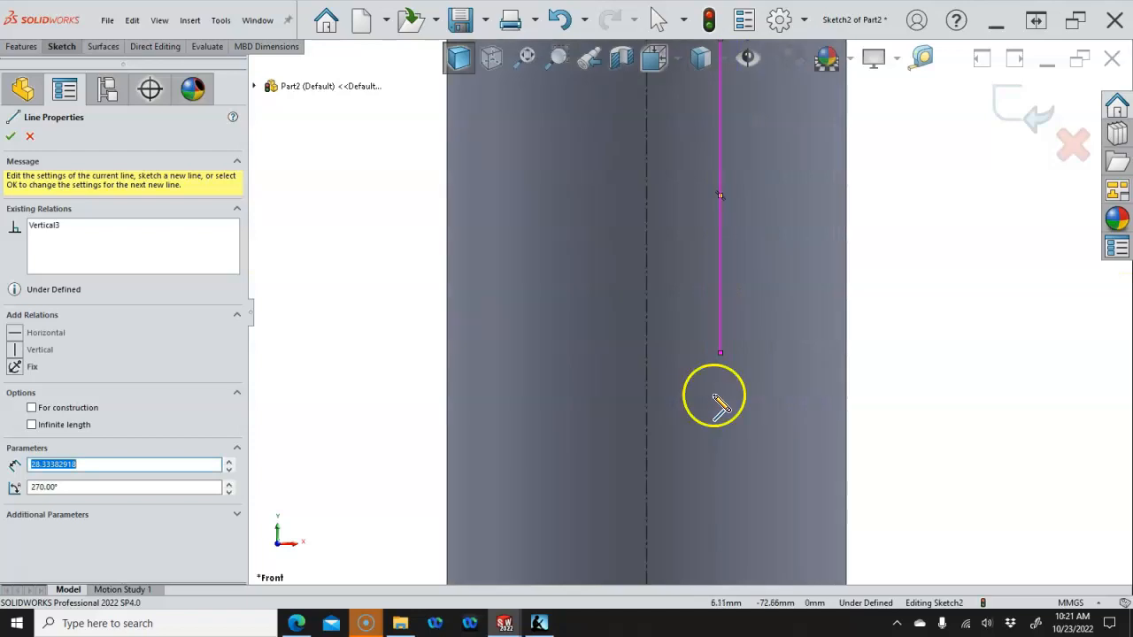
left_click(494, 57)
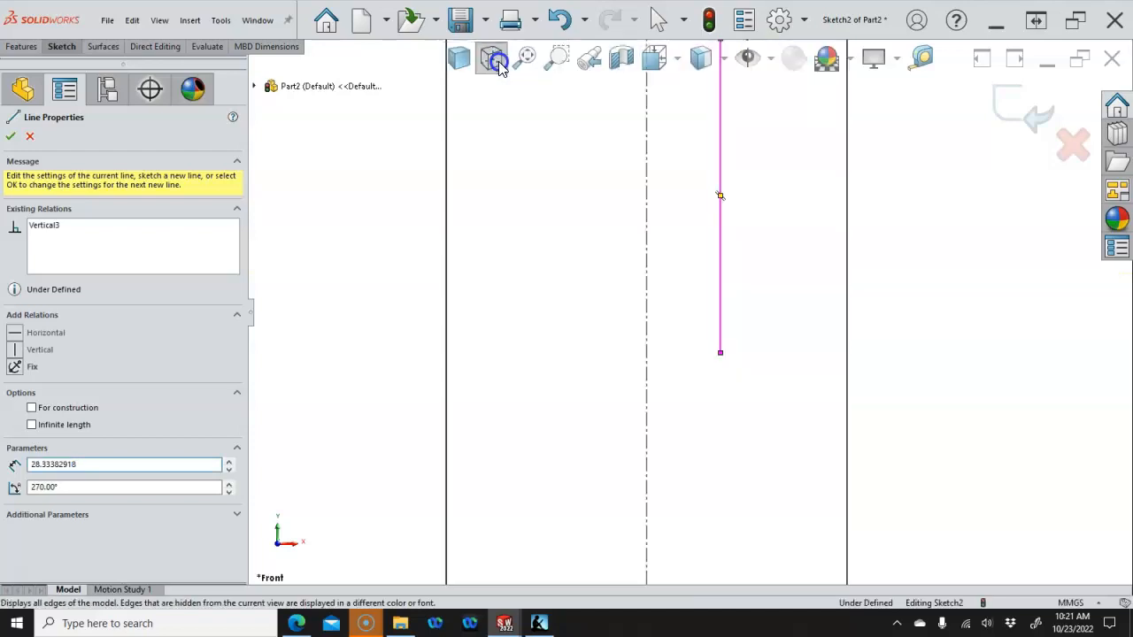
left_click(720, 353)
left_click(704, 354)
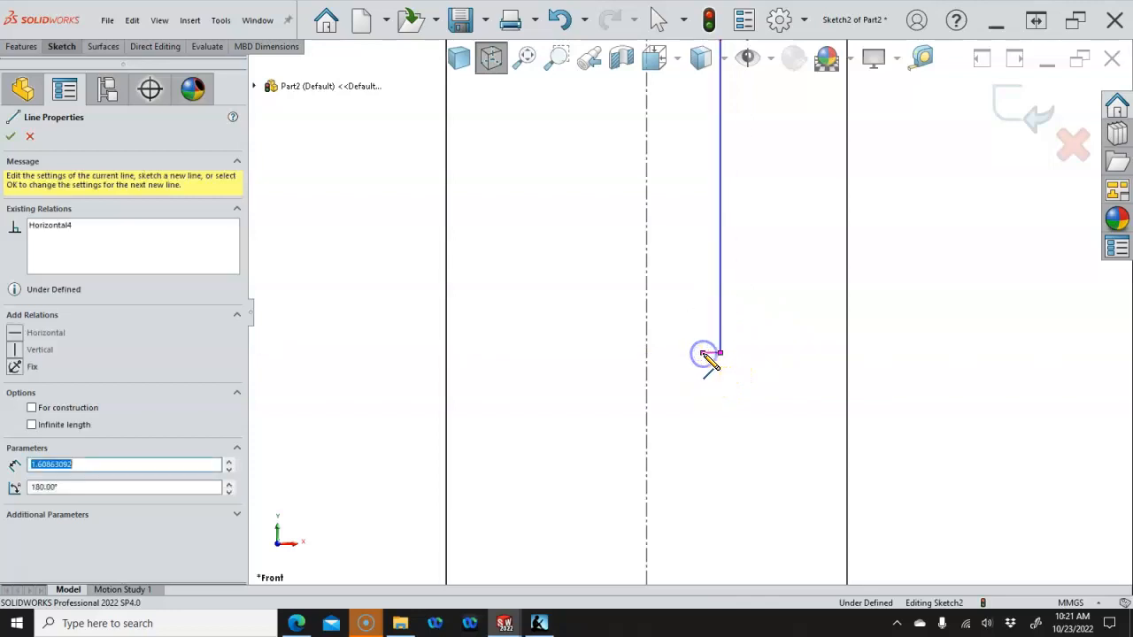
Extend the profile with a short vertical line downward and a slanted line about 6.9 mm long ending on the centreline
left_click(704, 406)
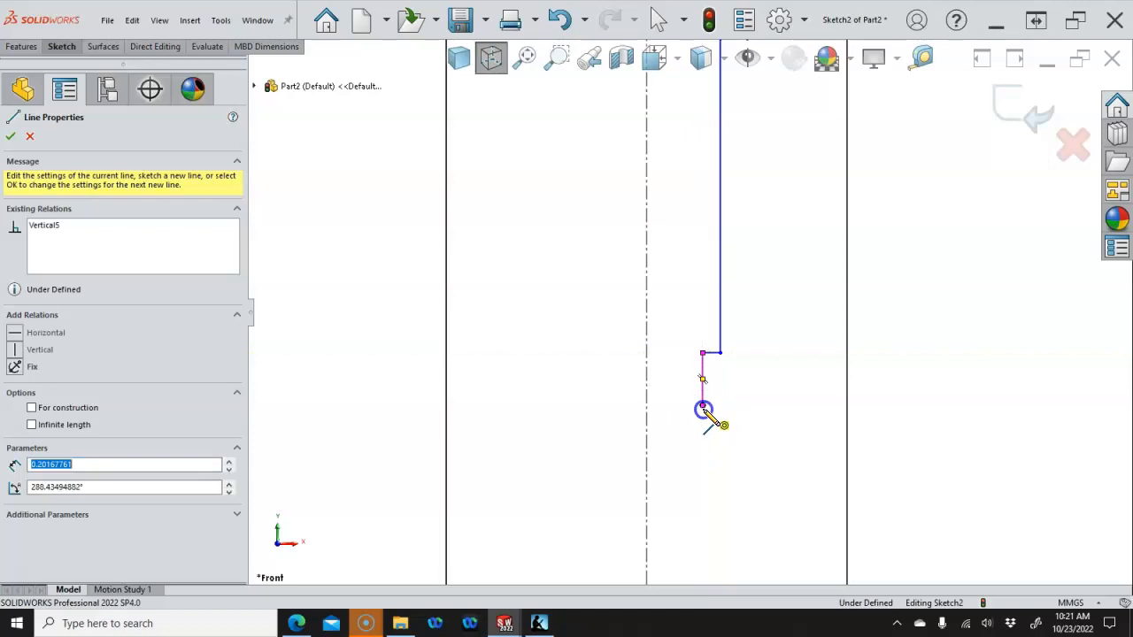
left_click(648, 460)
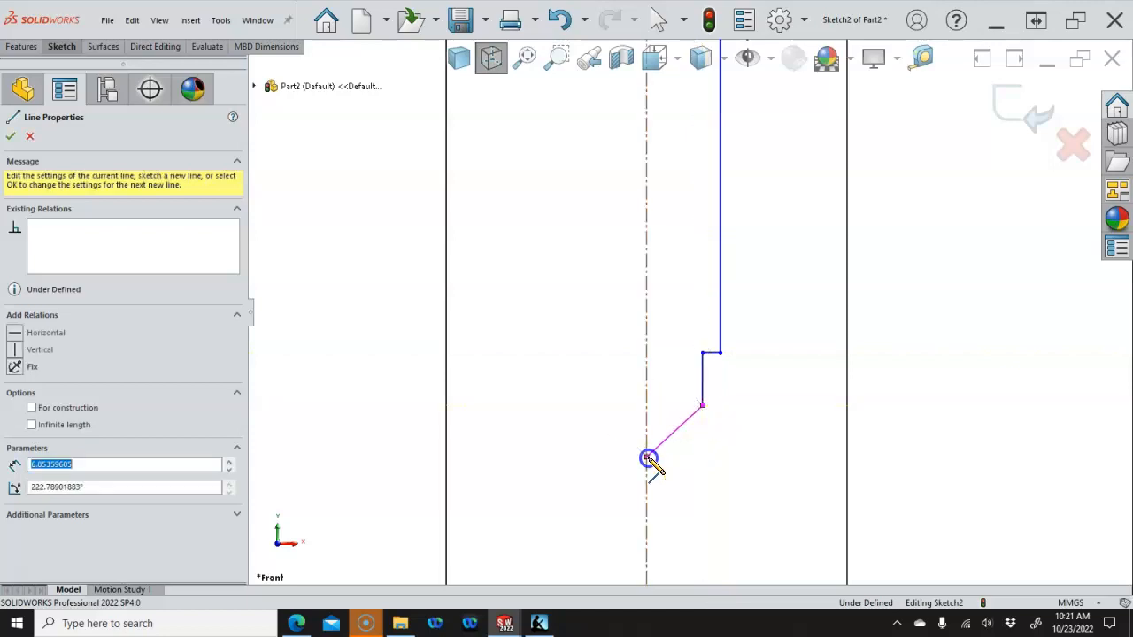
right_click(750, 433)
left_click(756, 435)
scroll(746, 433, "up", 3)
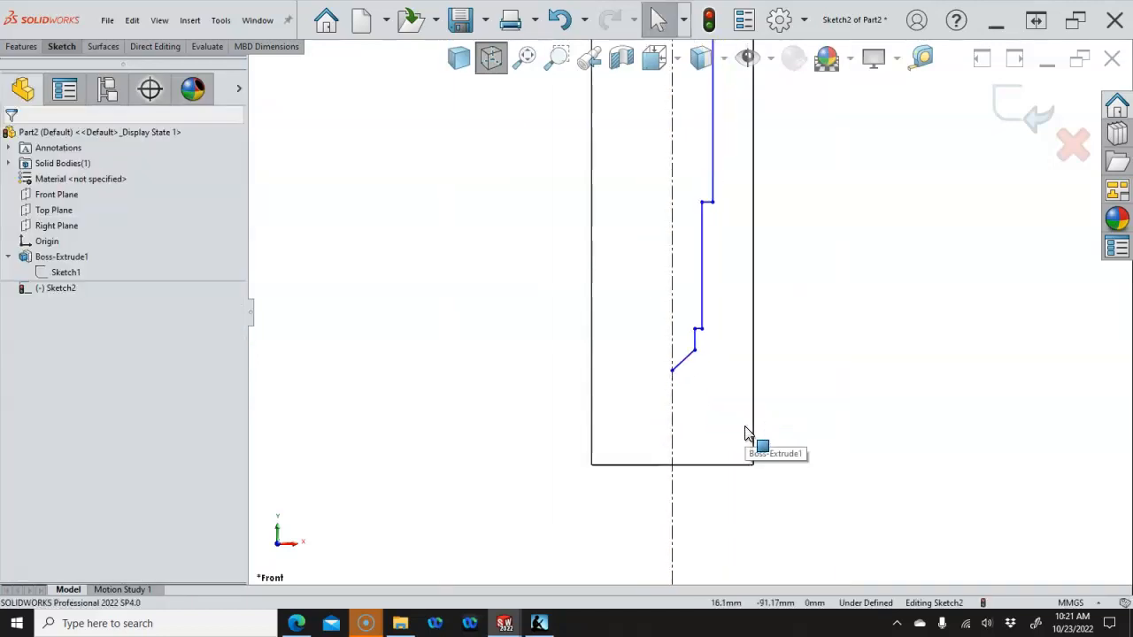
scroll(753, 339, "up", 5)
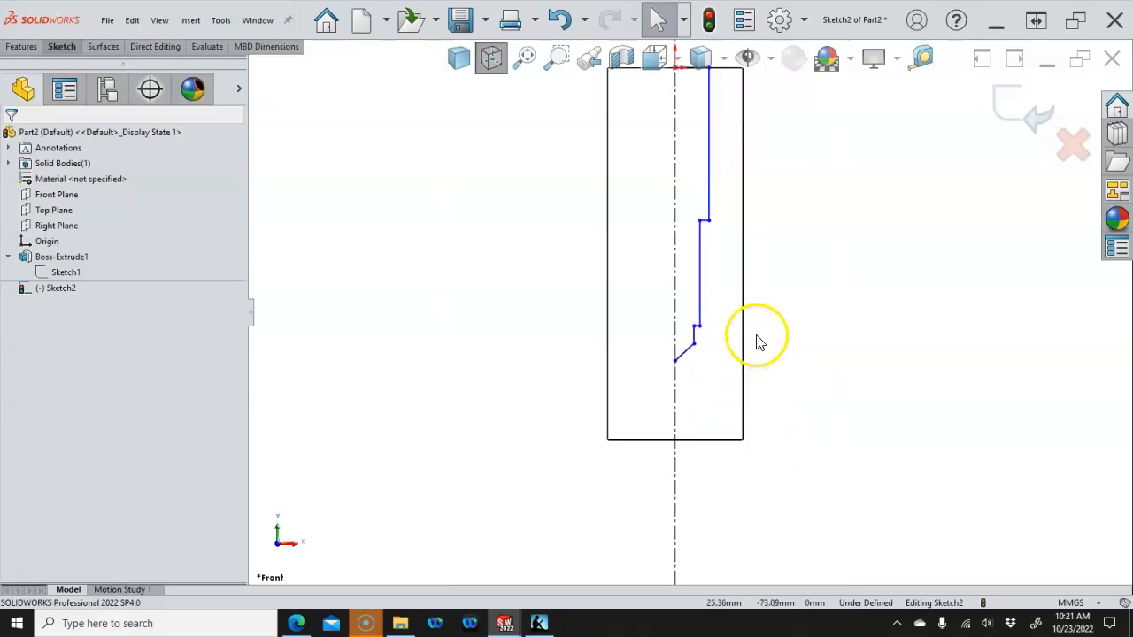
Close the profile with a line about 9 mm long along the top edge and a vertical line about 79 mm long on the centreline
scroll(708, 262, "down", 2)
scroll(708, 261, "down", 1)
right_click(749, 234)
left_click(726, 115)
left_click(730, 163)
key("l")
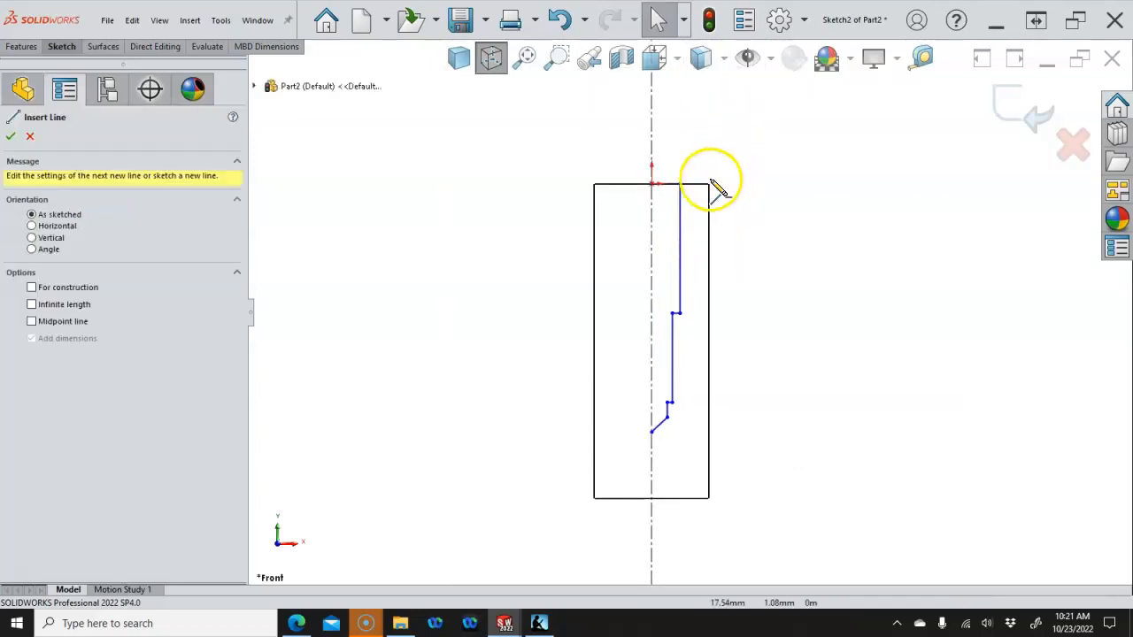
left_click_drag(680, 185, 651, 184)
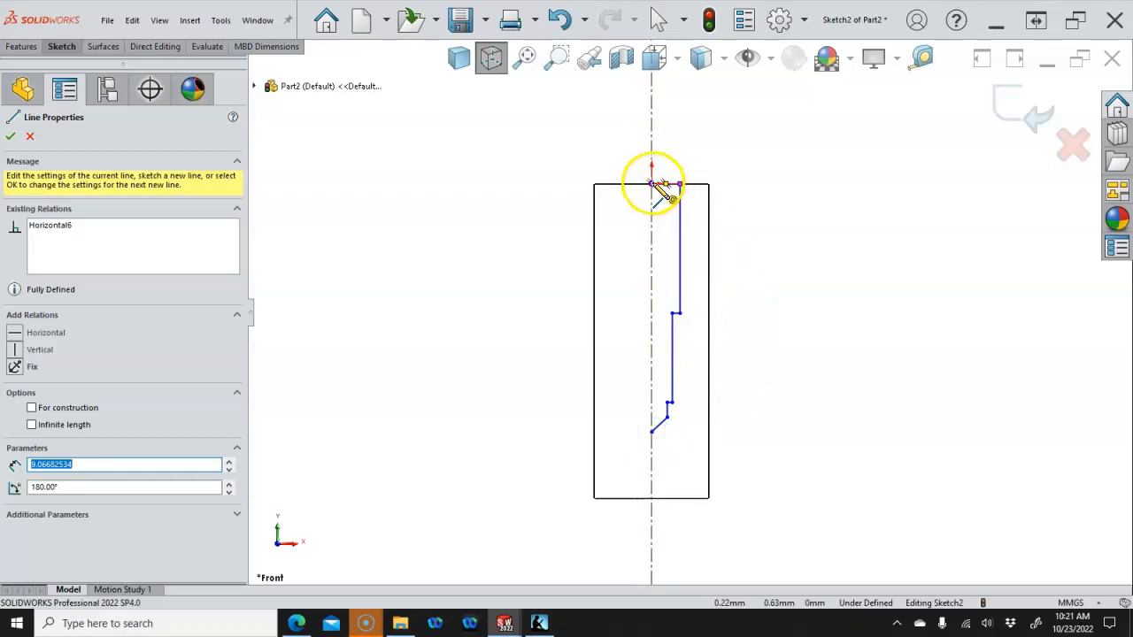
left_click(652, 431)
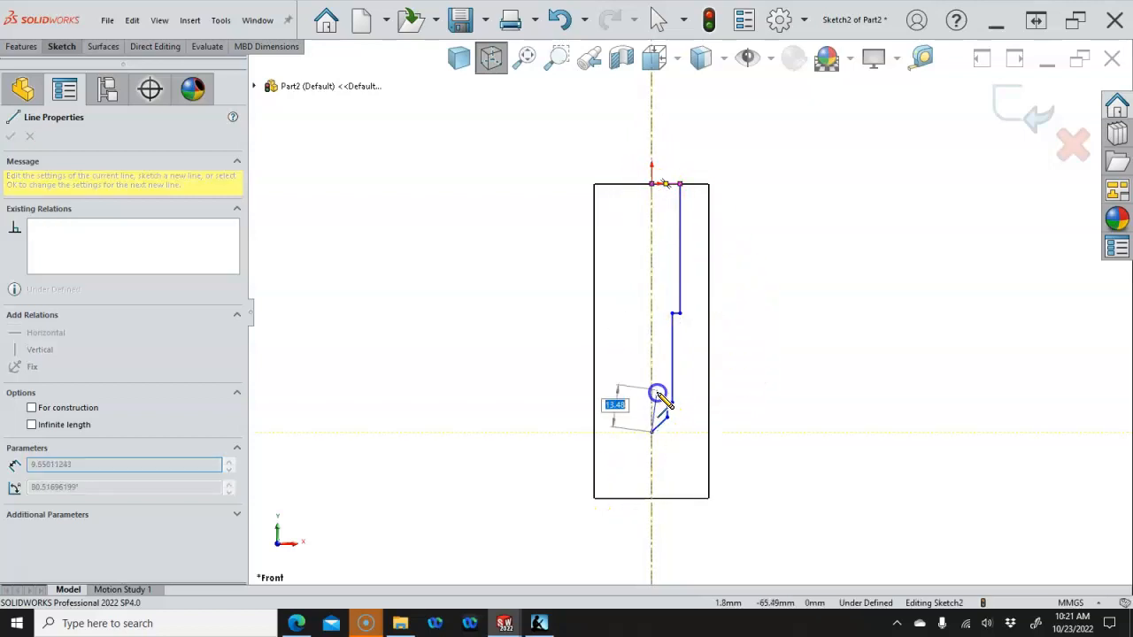
left_click(653, 183)
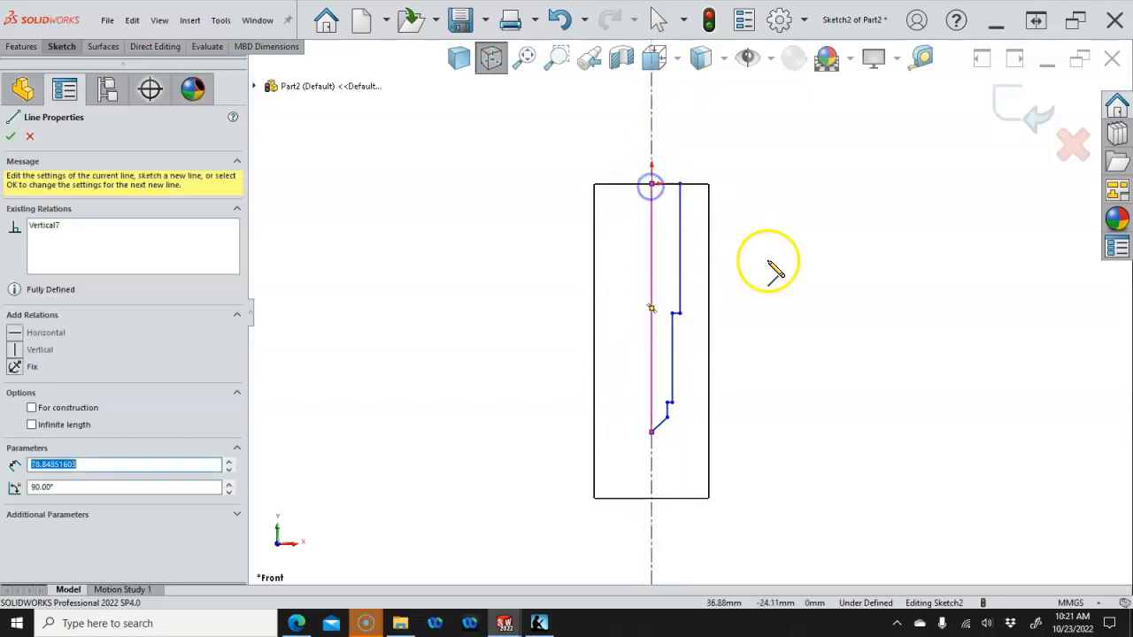
Dimension the profile's upper vertical line across the centreline as a 22 mm diameter
right_click(767, 263)
left_click(931, 239)
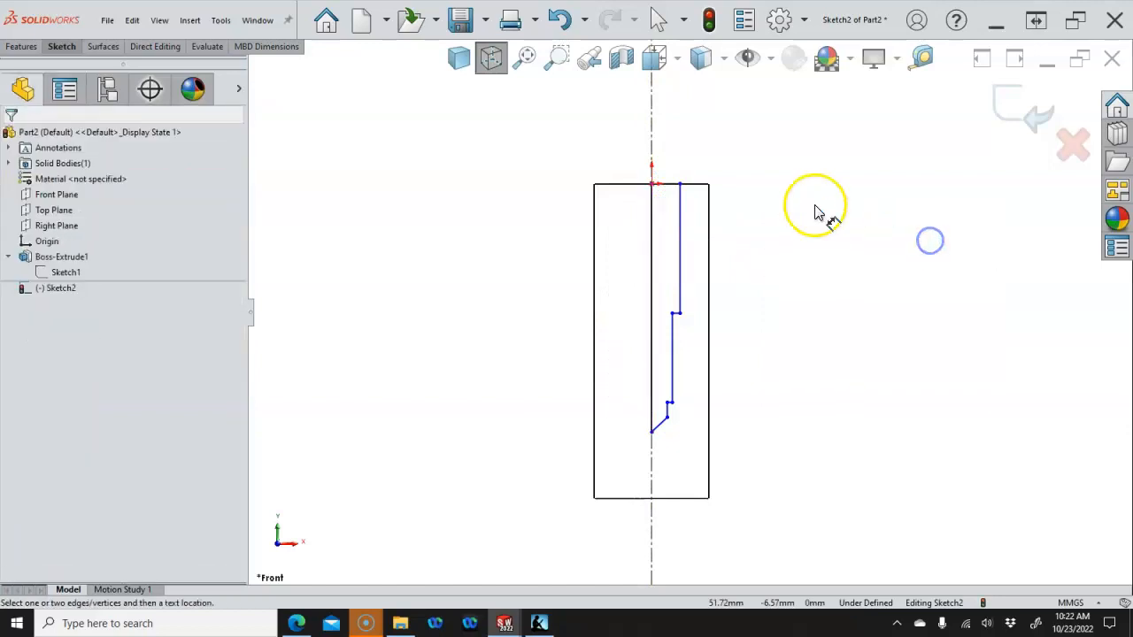
left_click(680, 203)
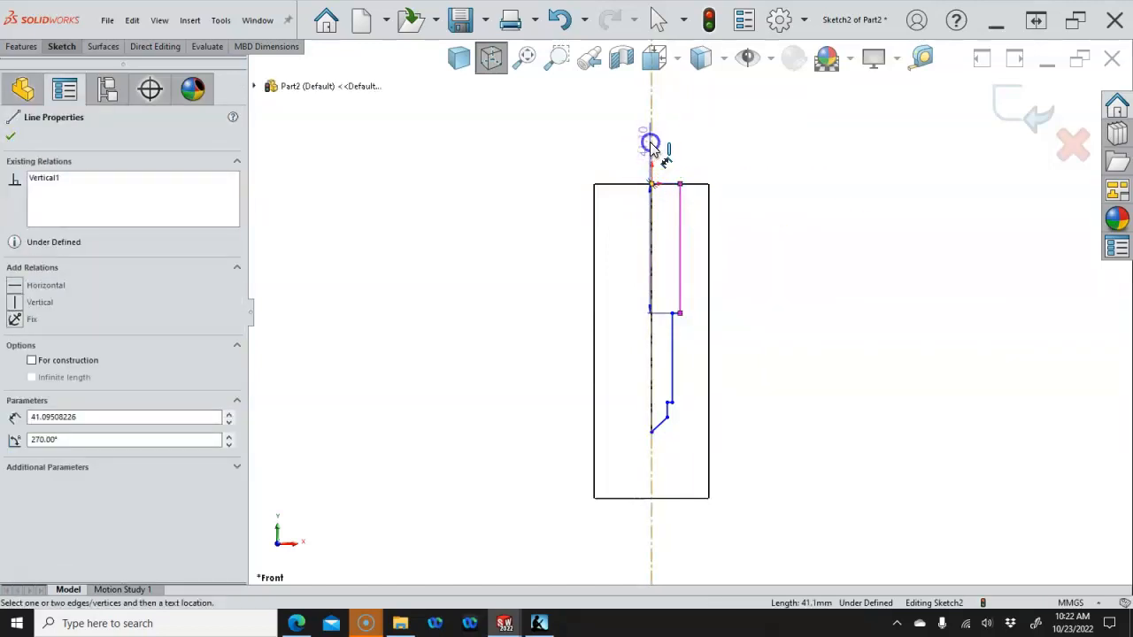
left_click(576, 146)
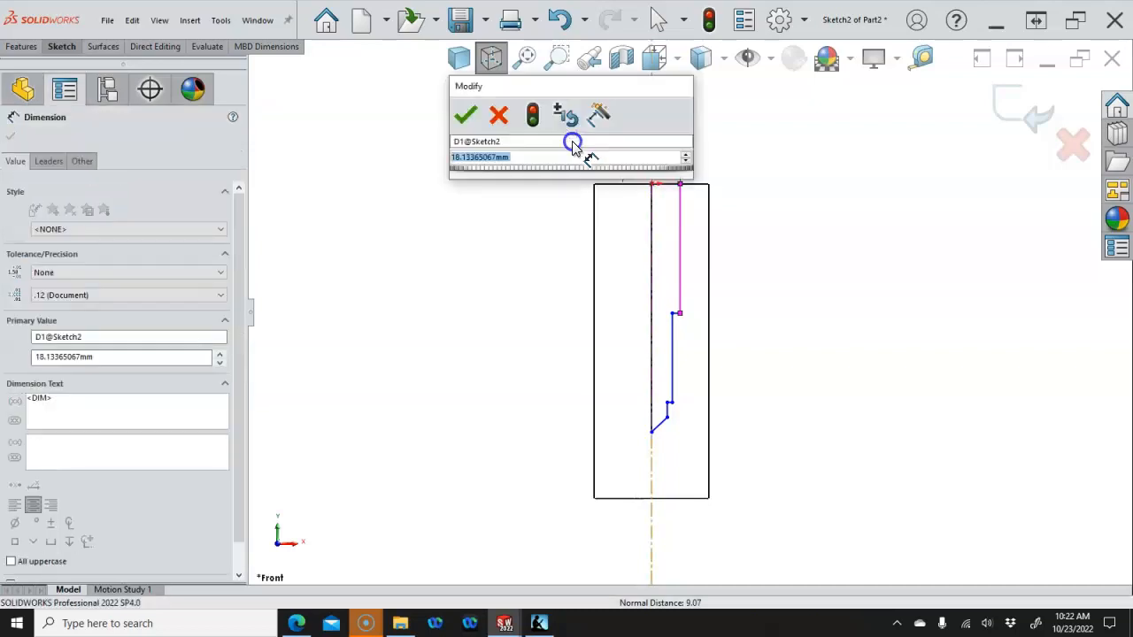
type("22")
key("Return")
left_click(648, 308)
Dimension the depth from the profile's top line to the first step as 21.5+24 mm
scroll(662, 379, "down", 2)
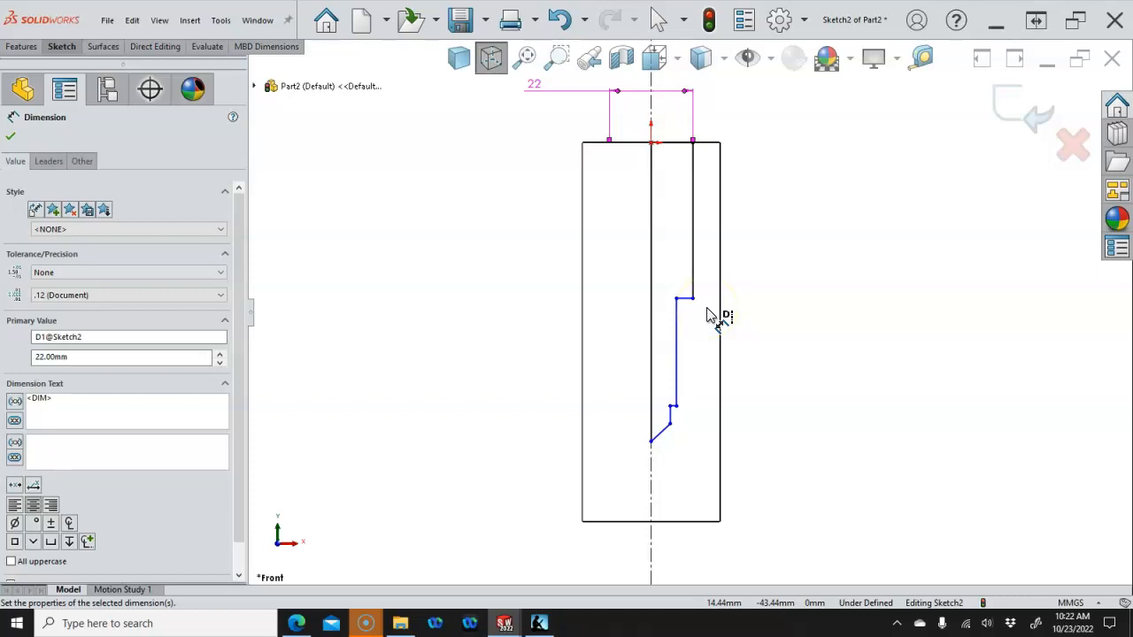
left_click(688, 143)
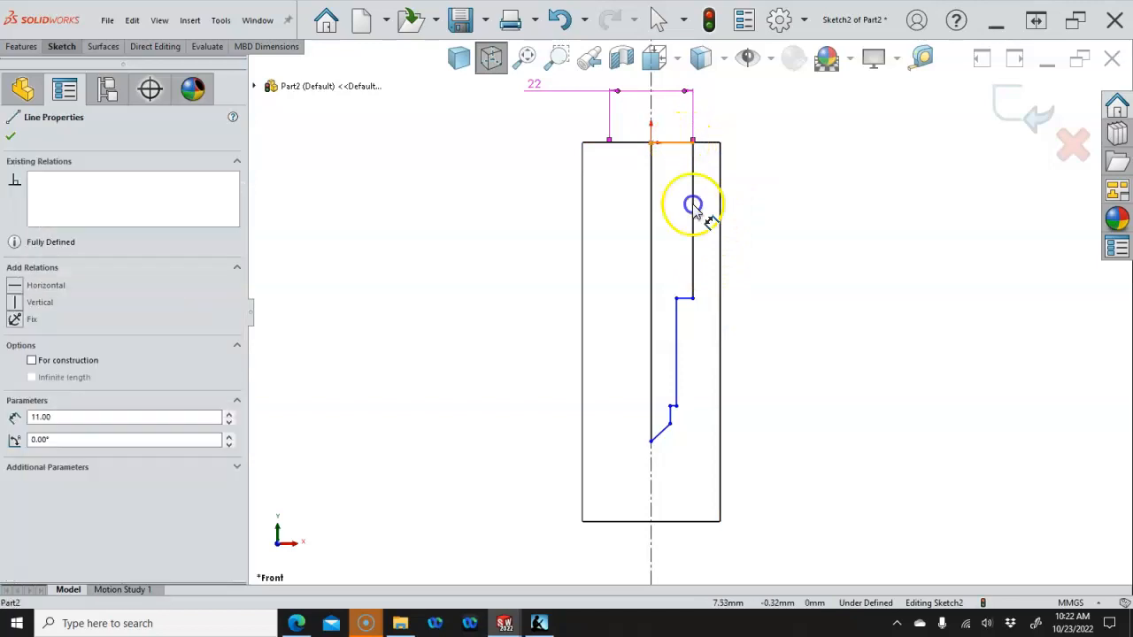
left_click(680, 299)
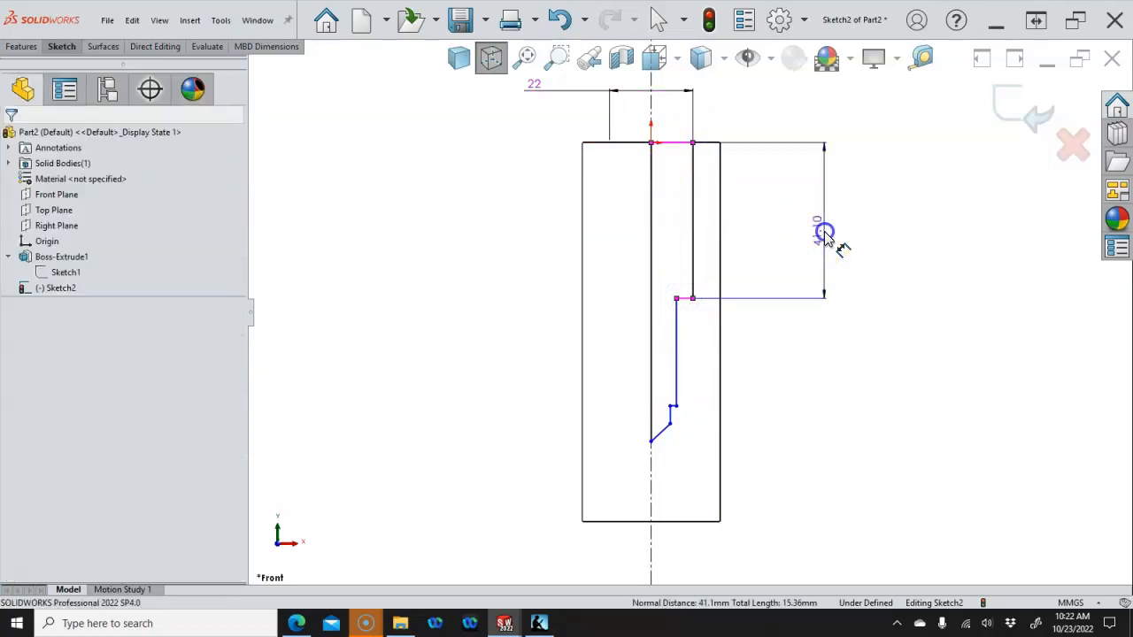
left_click(824, 231)
type("21")
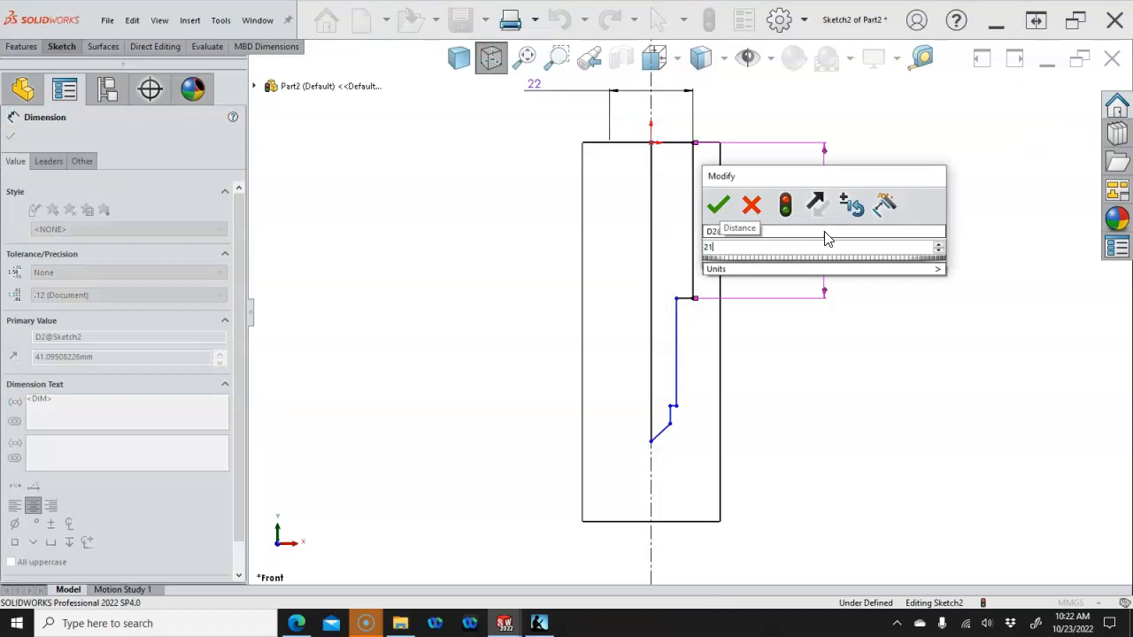
type(".5")
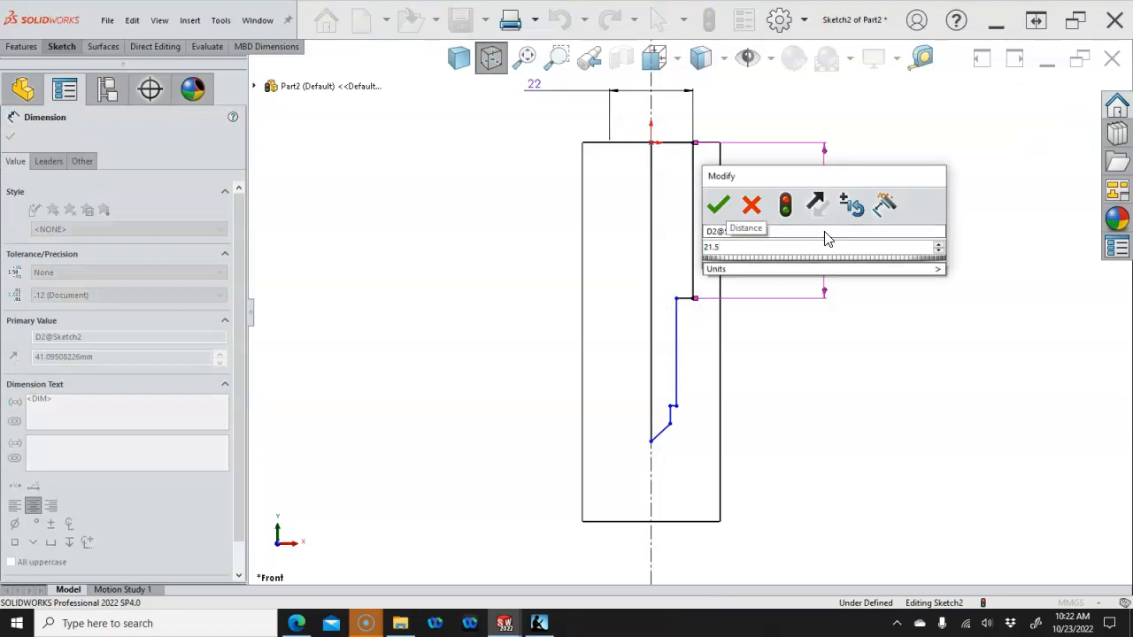
type("=")
key("BackSpace")
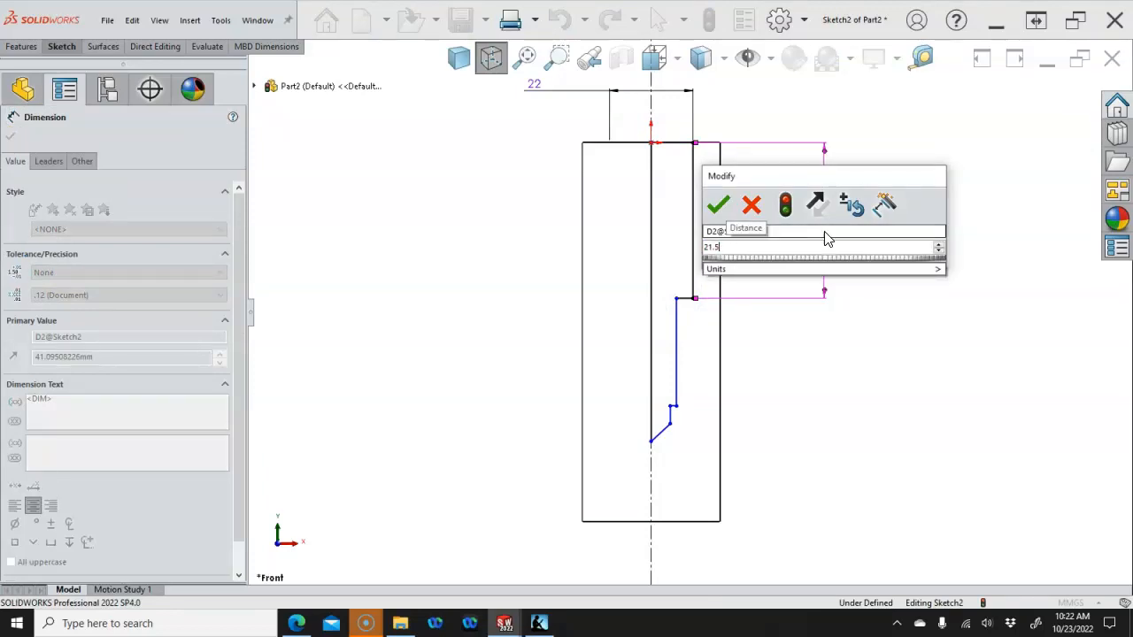
type("+")
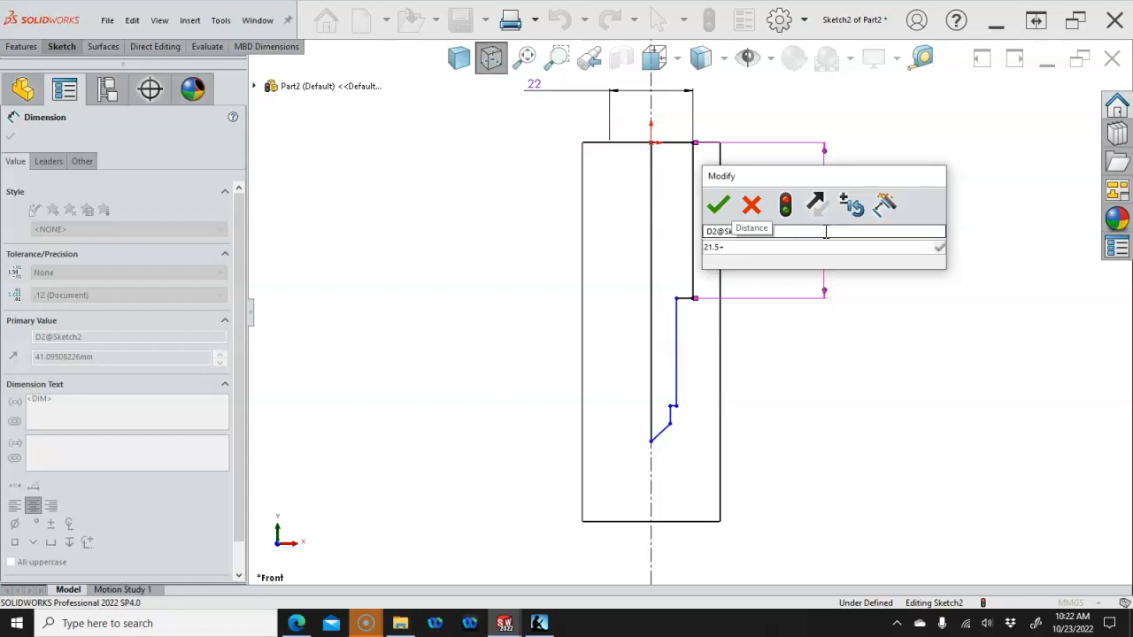
type("24")
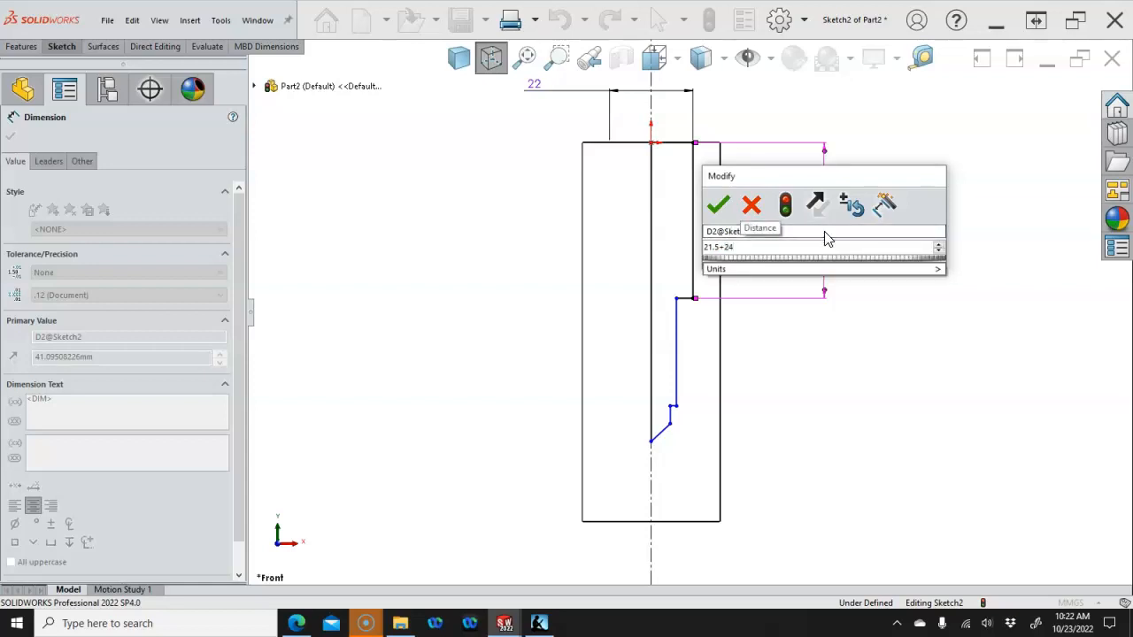
key("Return")
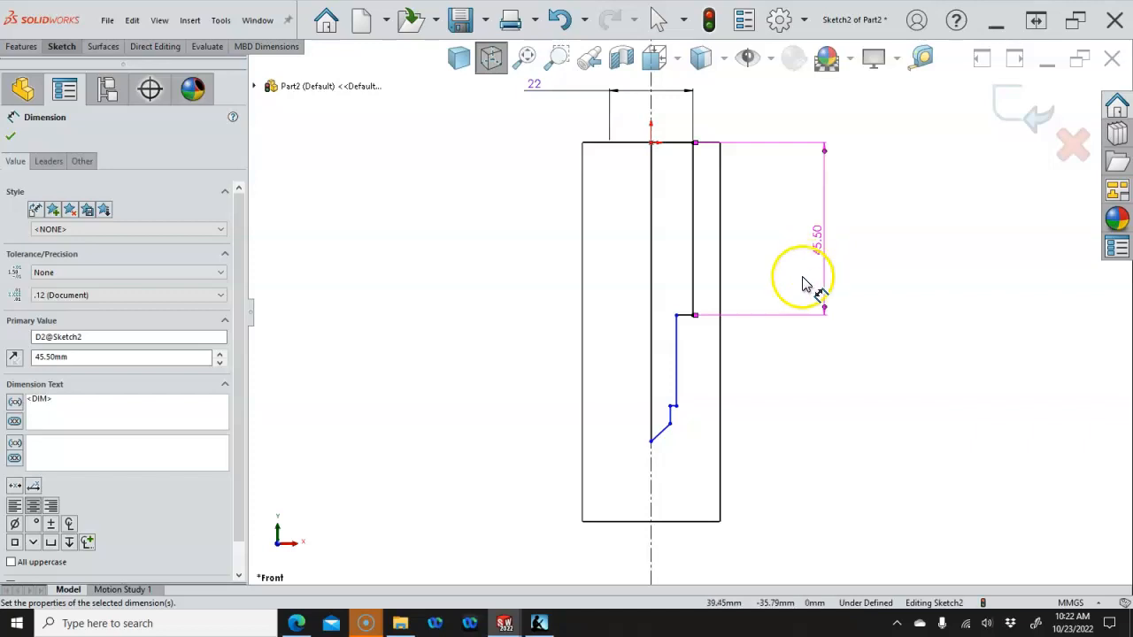
Dimension the length of the vertical line below the first step as 28 mm
left_click(680, 376)
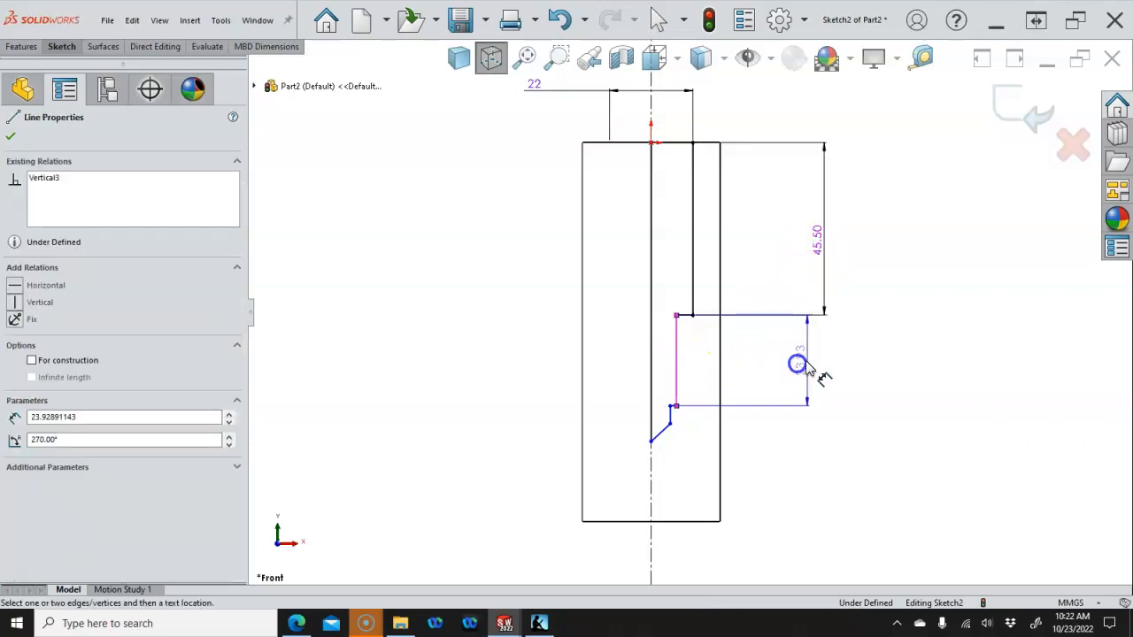
left_click(821, 367)
type("28")
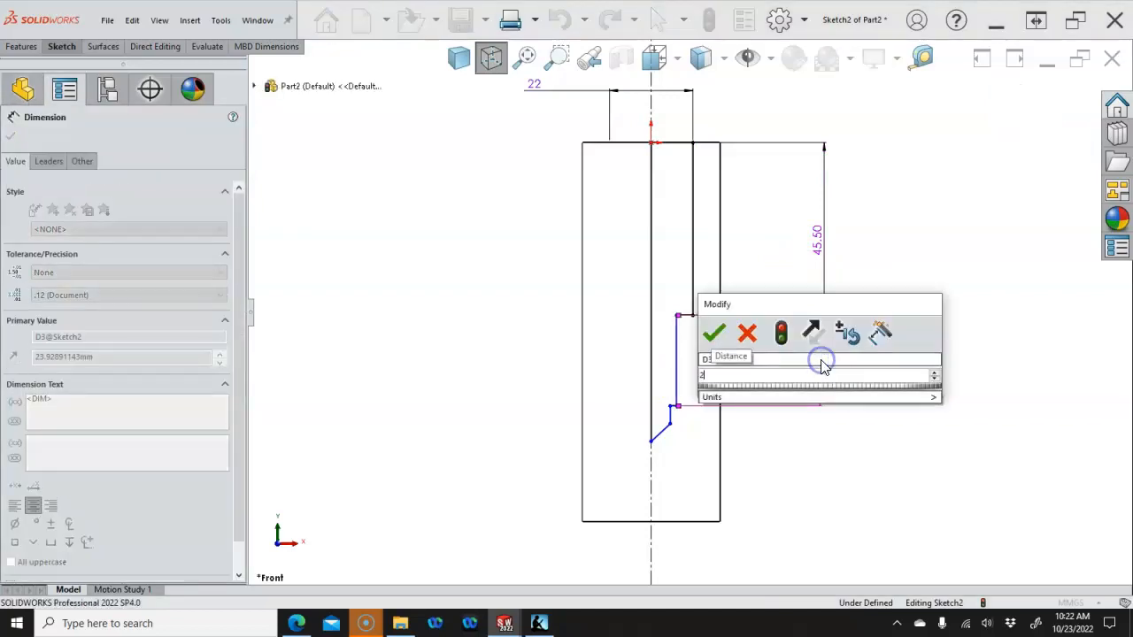
key("Return")
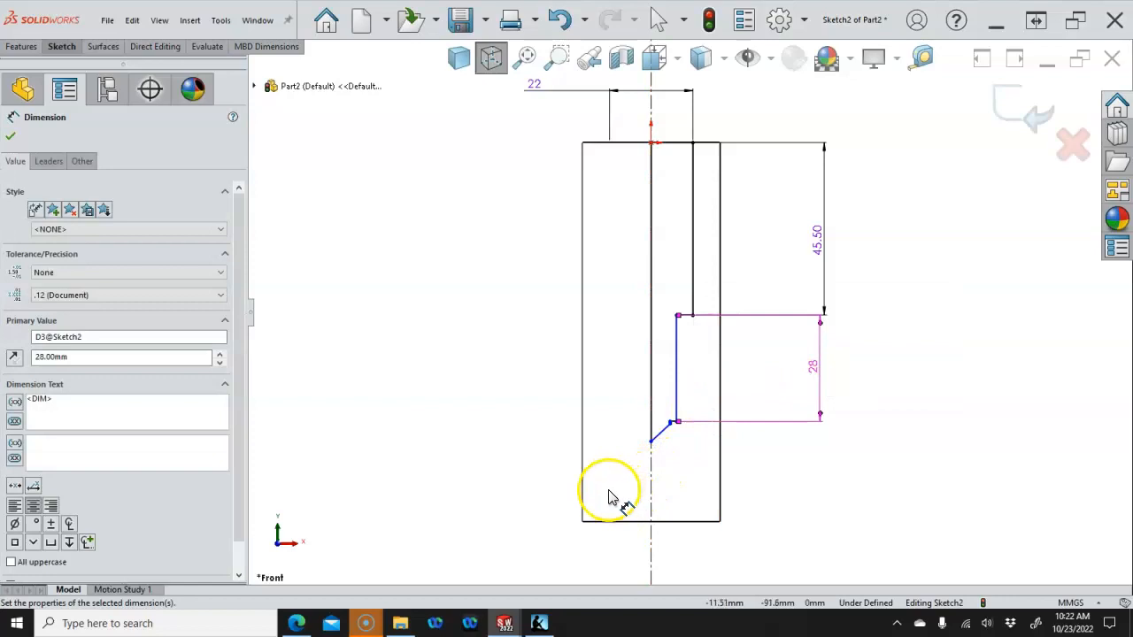
Dimension the length of the short vertical line above the slanted end as 4 mm
scroll(601, 509, "down", 4)
scroll(820, 253, "down", 4)
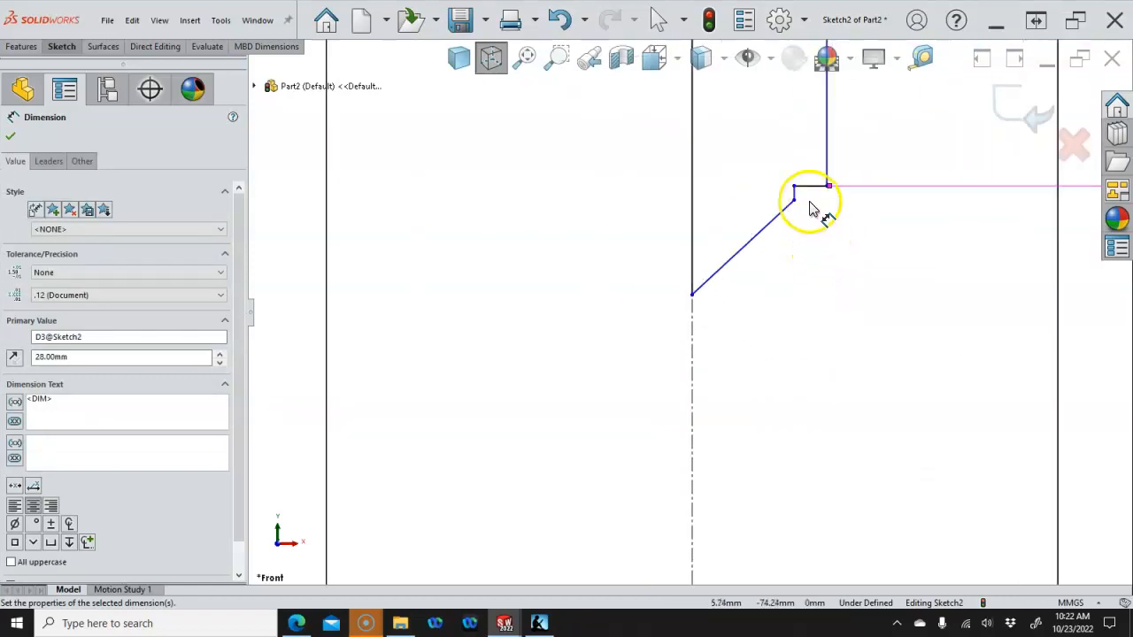
left_click(799, 195)
scroll(831, 255, "up", 5)
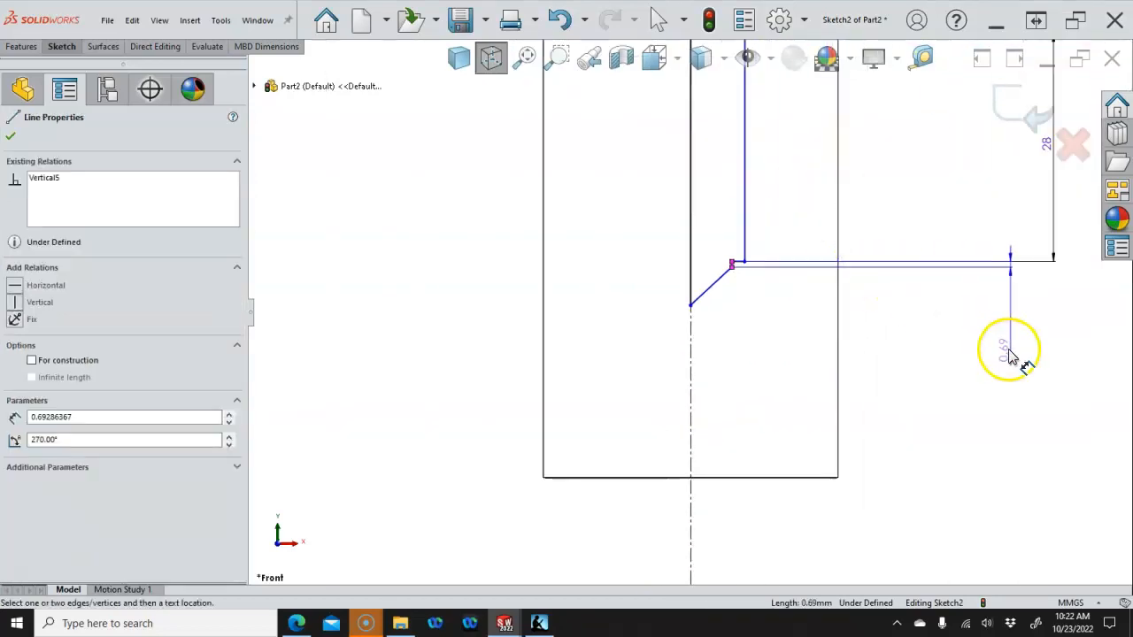
left_click(1013, 360)
type("4")
key("Return")
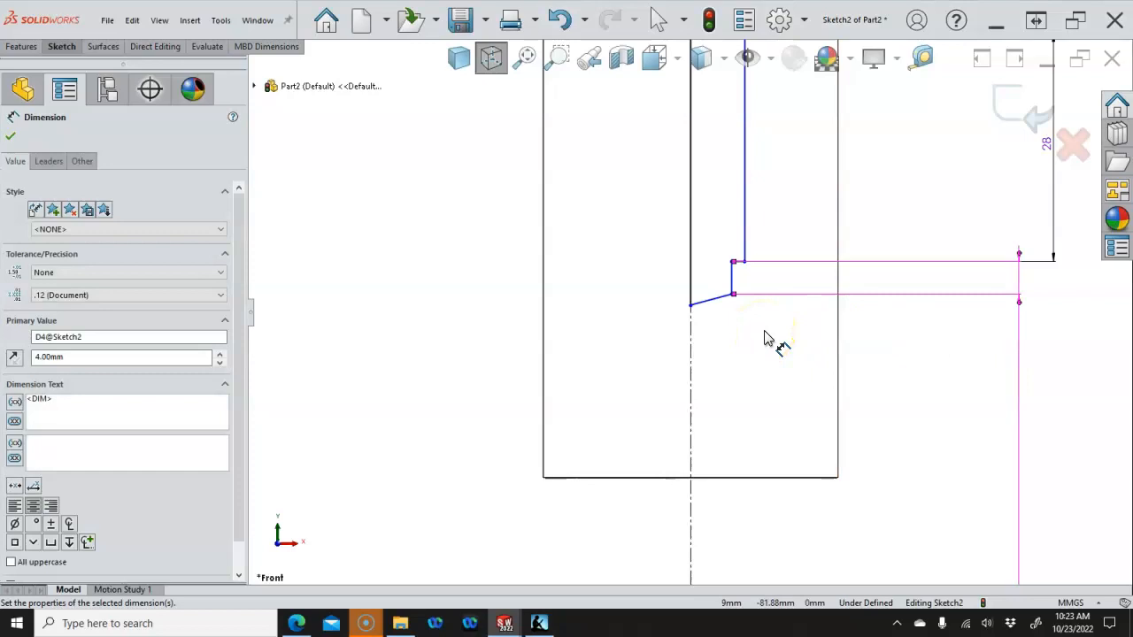
Dimension the short vertical line across the centreline as a 14 mm diameter and mark it as an inspection dimension
scroll(766, 338, "up", 3)
scroll(721, 326, "down", 2)
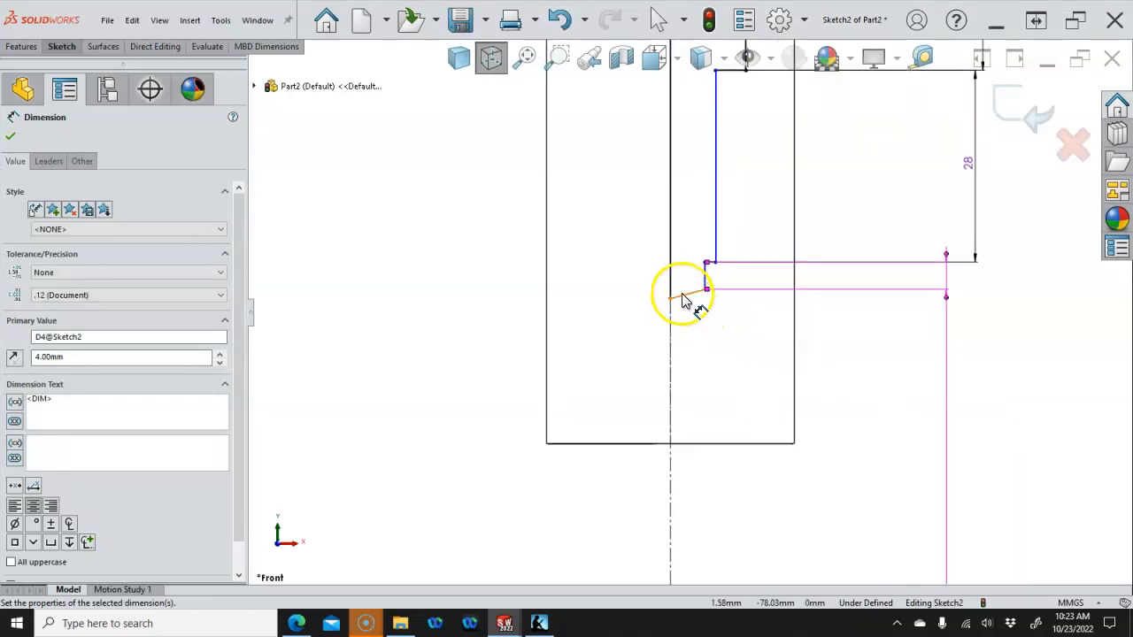
left_click(688, 296)
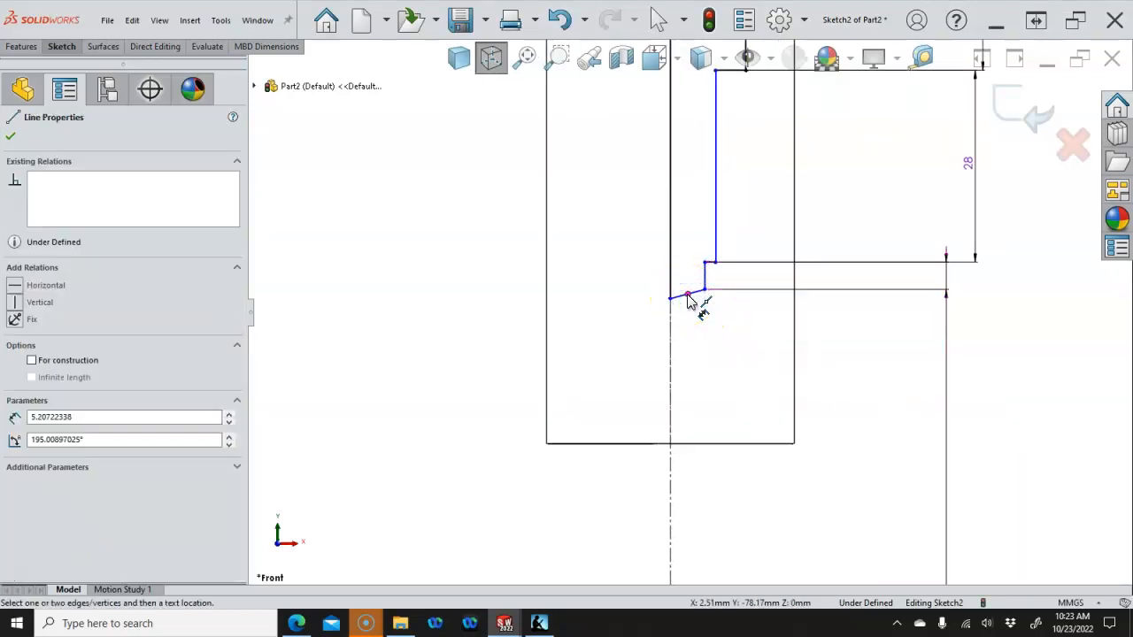
key("Escape")
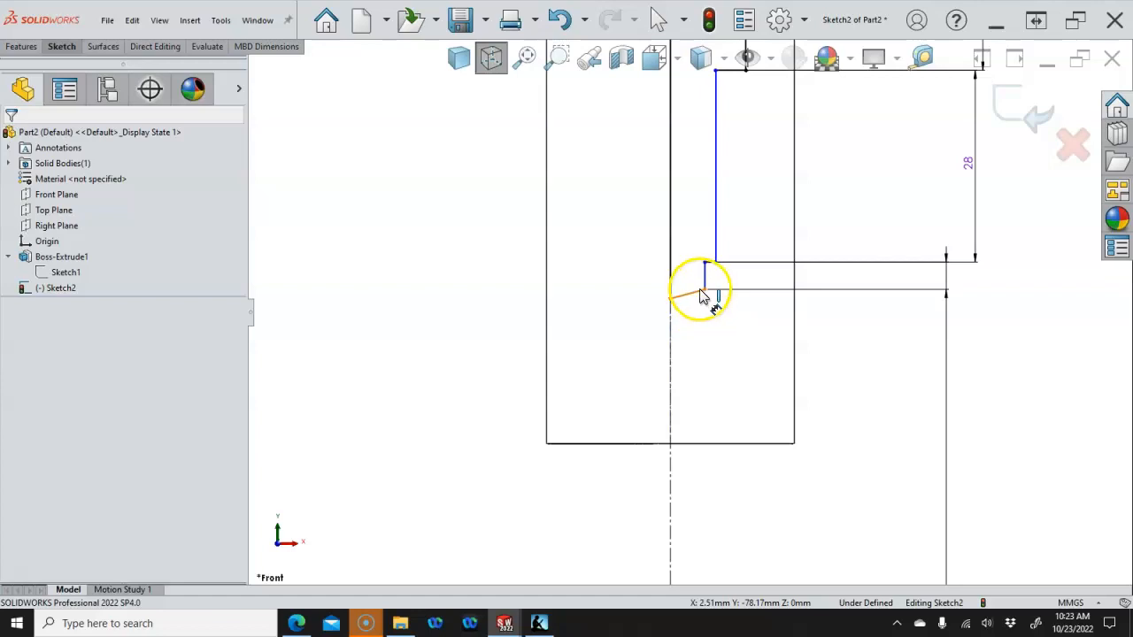
left_click(704, 289)
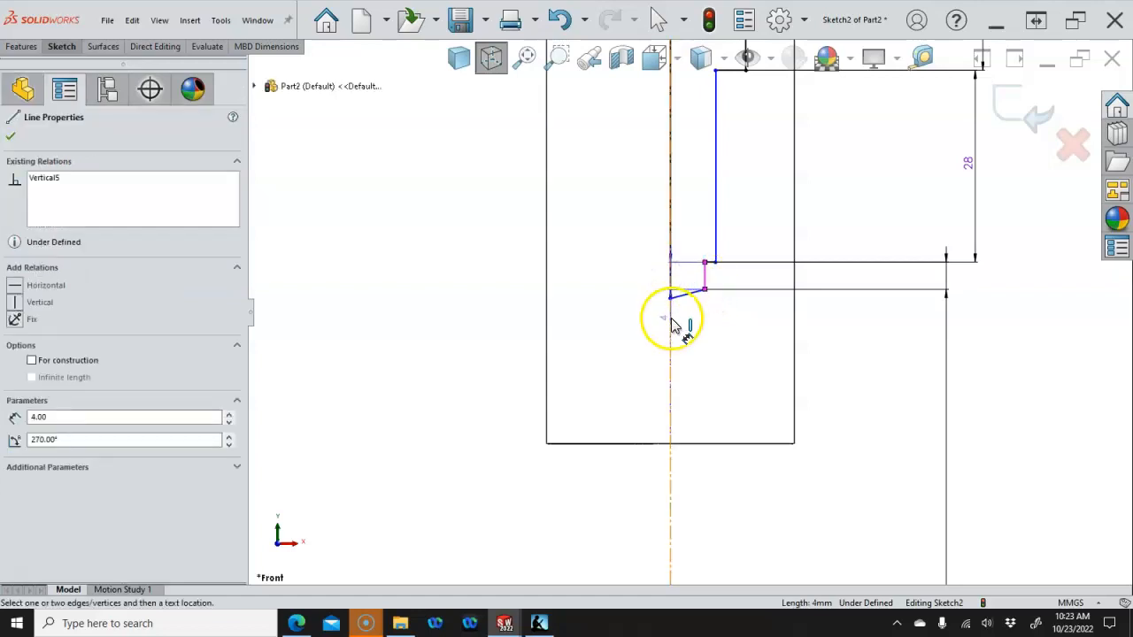
left_click(704, 380)
left_click(498, 389)
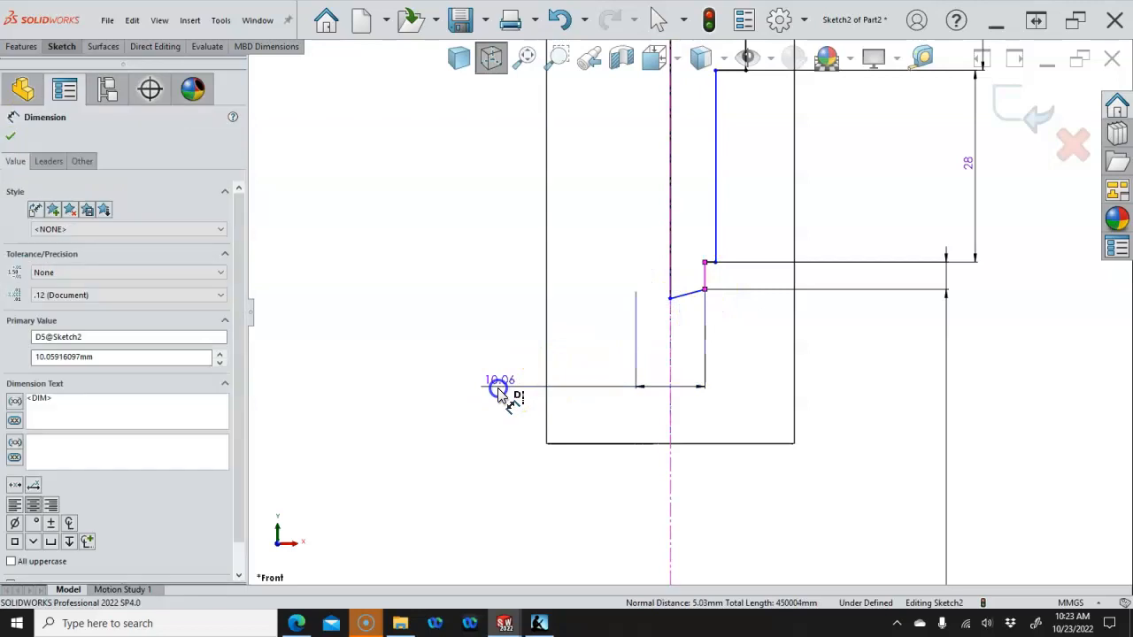
type("14")
key("Return")
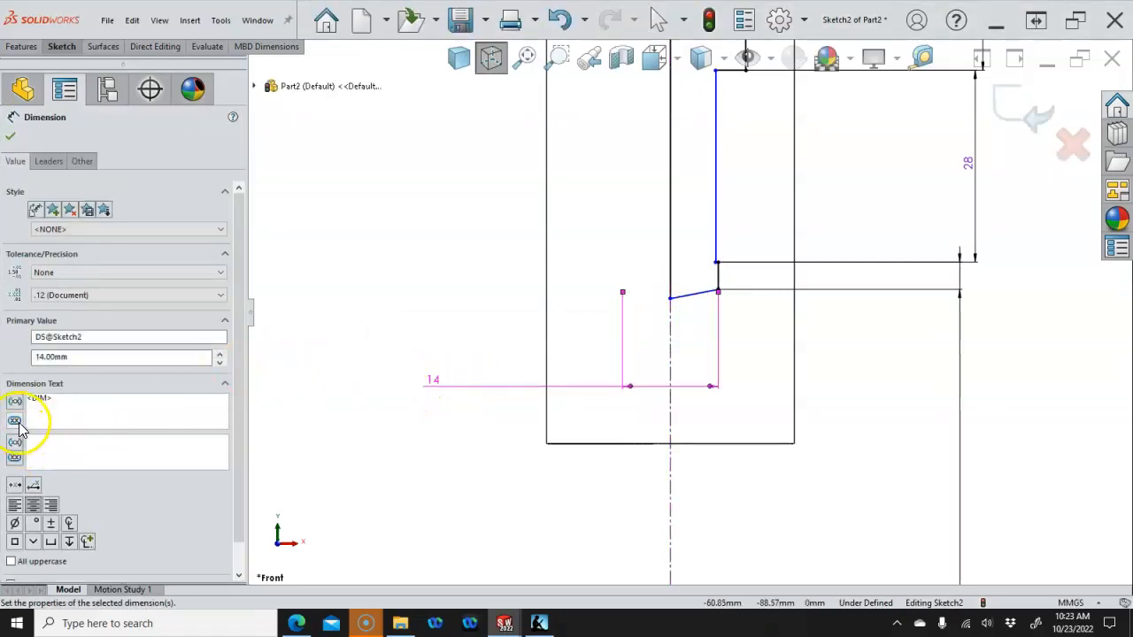
left_click(398, 414)
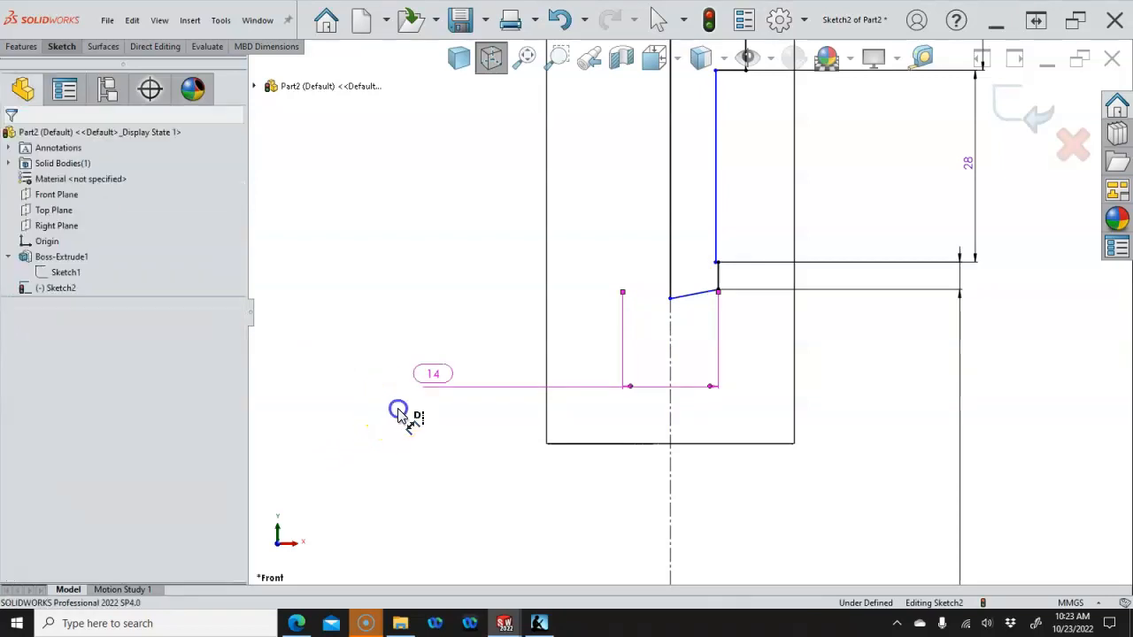
Dimension the angle between the slanted bottom line and the centreline as 59°
right_click(398, 413)
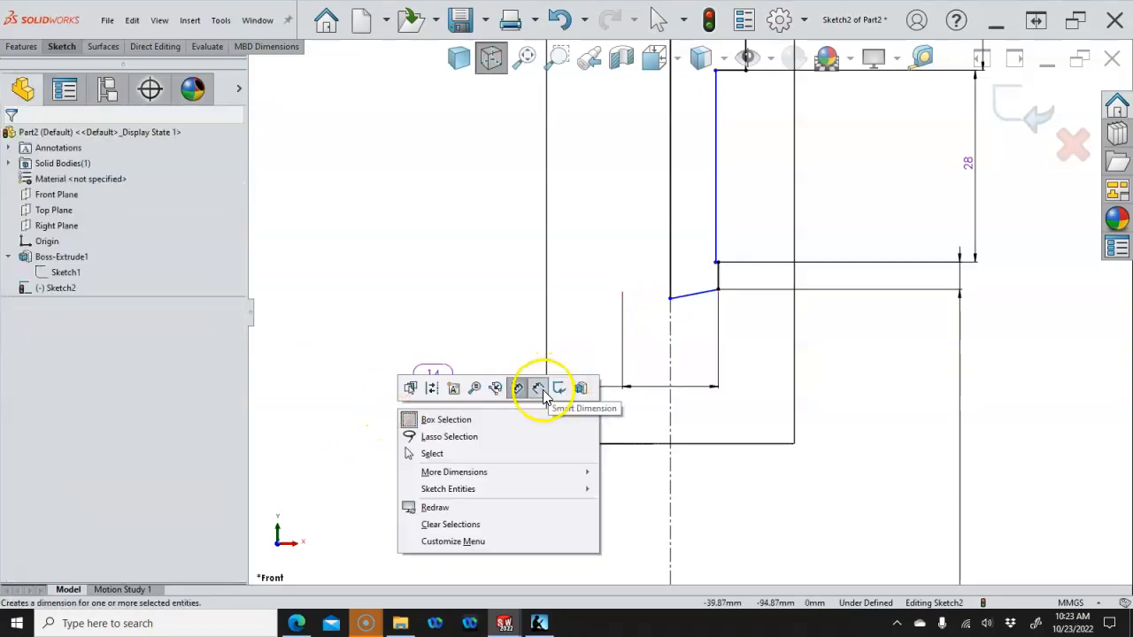
left_click(690, 261)
left_click(685, 296)
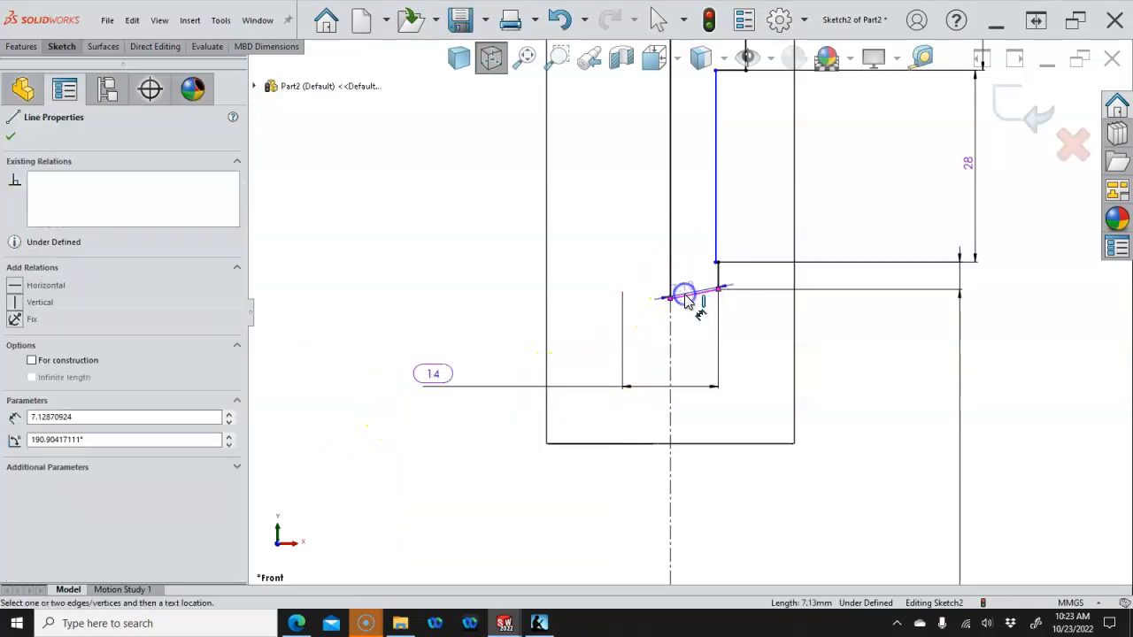
left_click(670, 280)
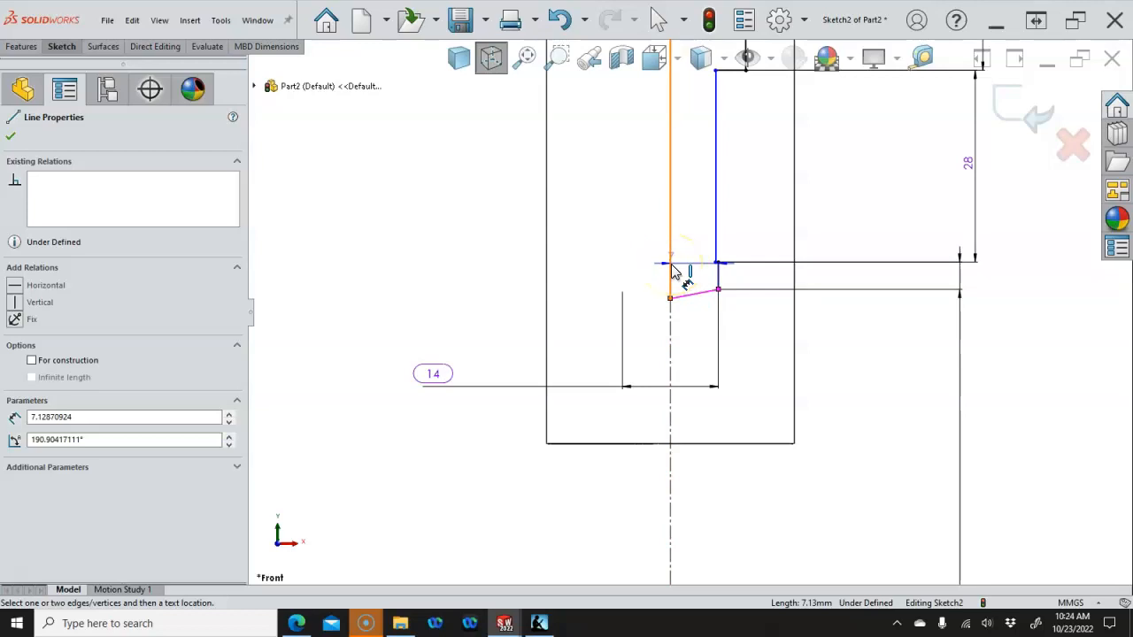
left_click(670, 317)
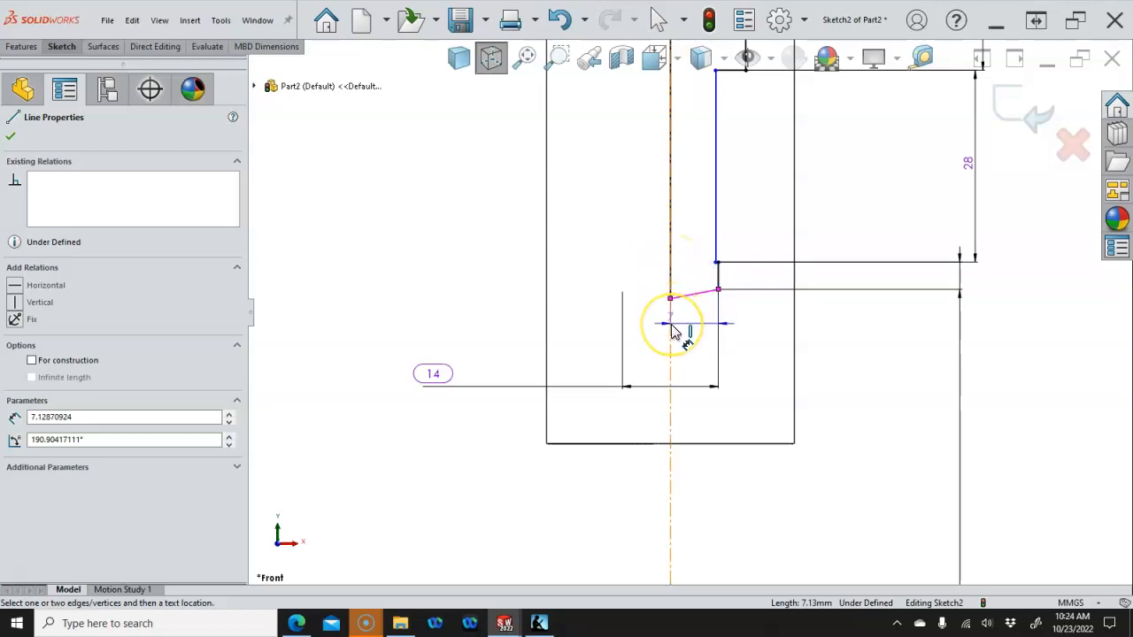
left_click(674, 267)
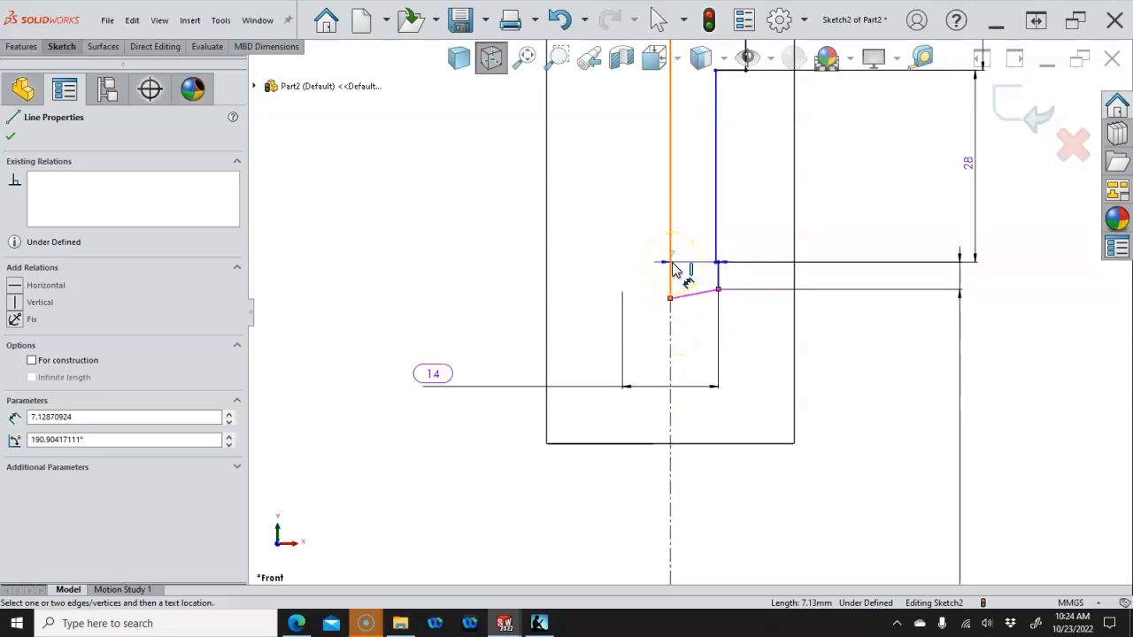
left_click(669, 306)
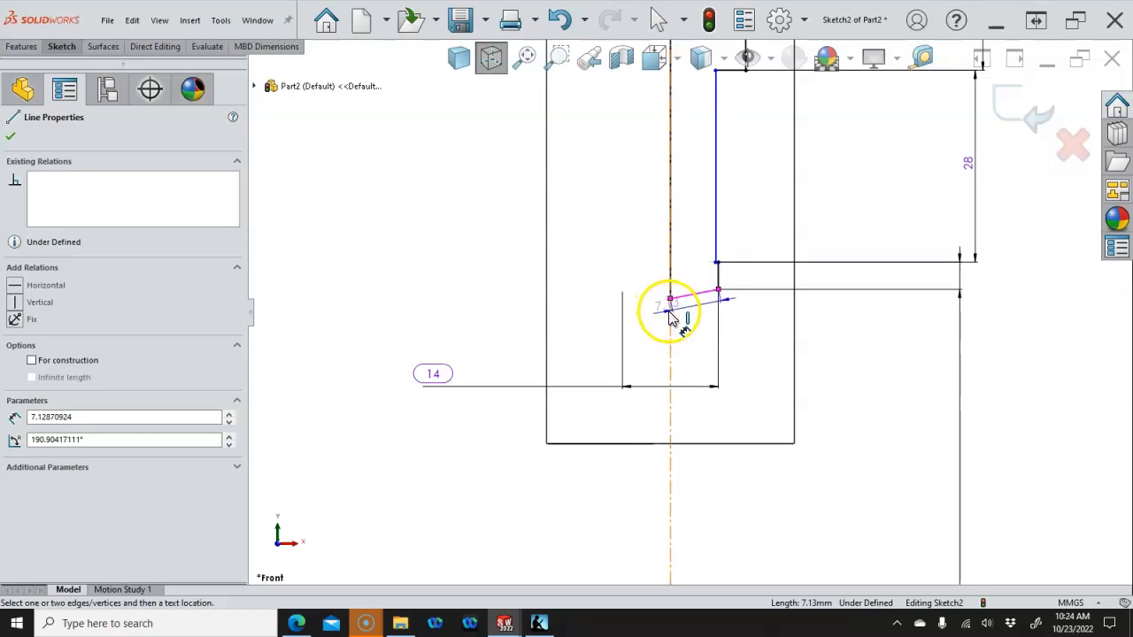
left_click(687, 228)
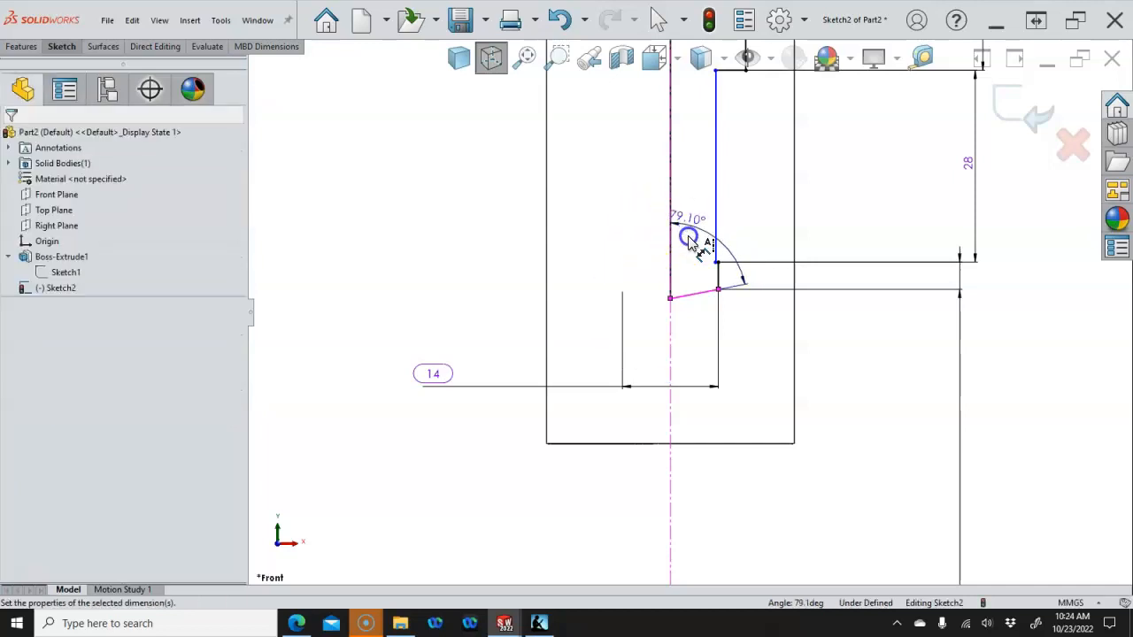
type("59")
key("Return")
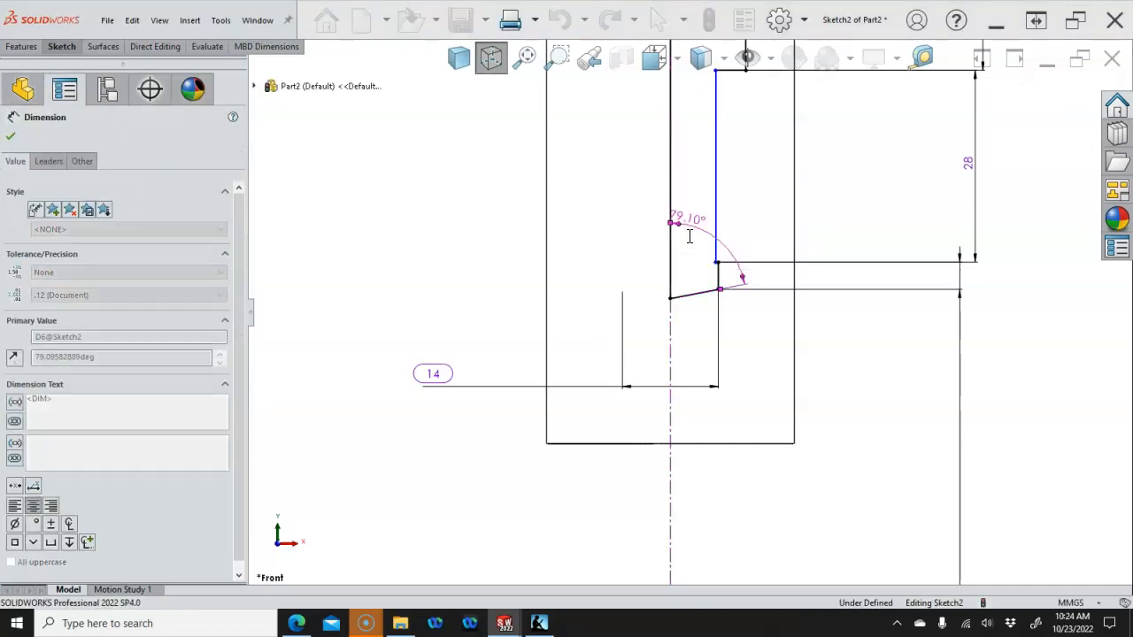
right_click(612, 224)
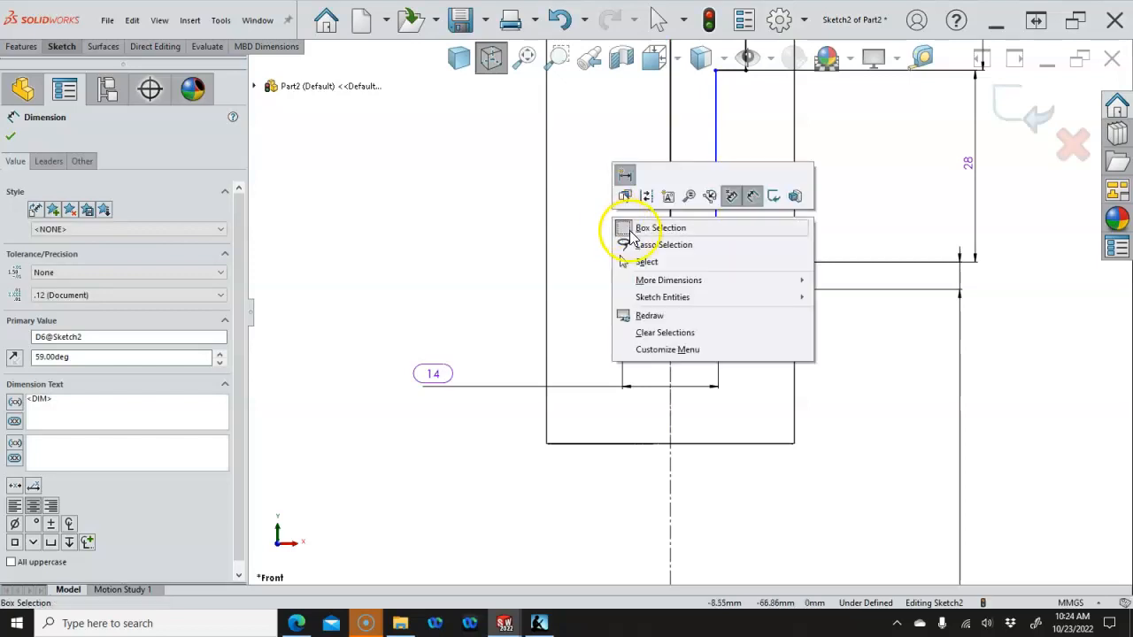
left_click(650, 256)
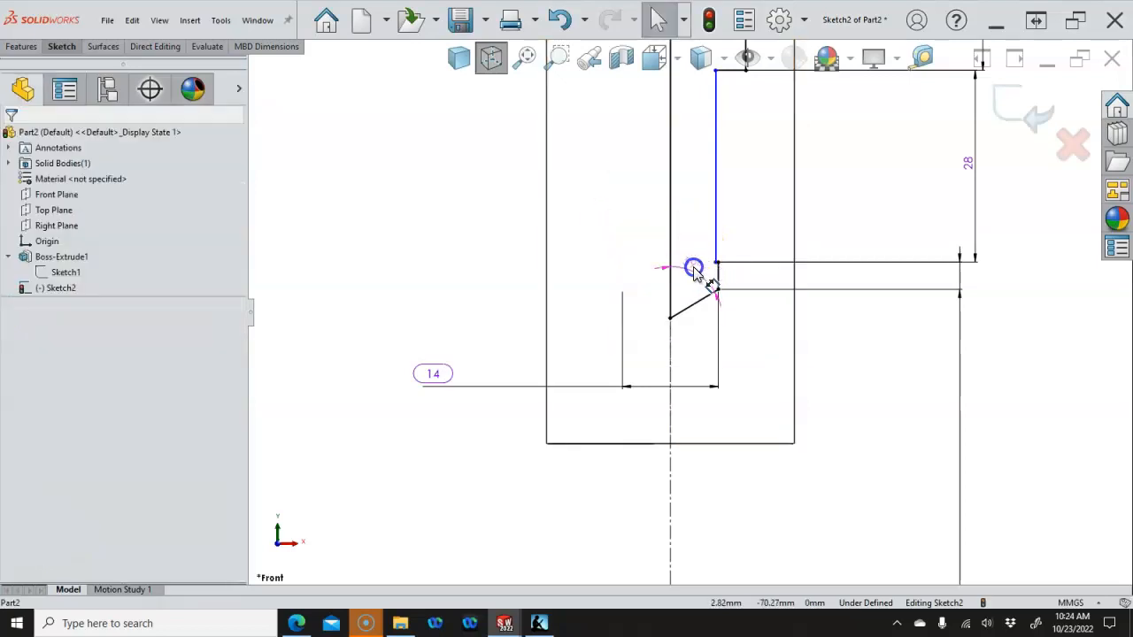
left_click(694, 269)
Pull the middle vertical line outward past the lower one and dimension it across the centreline as a 20-2 mm diameter
left_click_drag(716, 261, 742, 262)
right_click(823, 268)
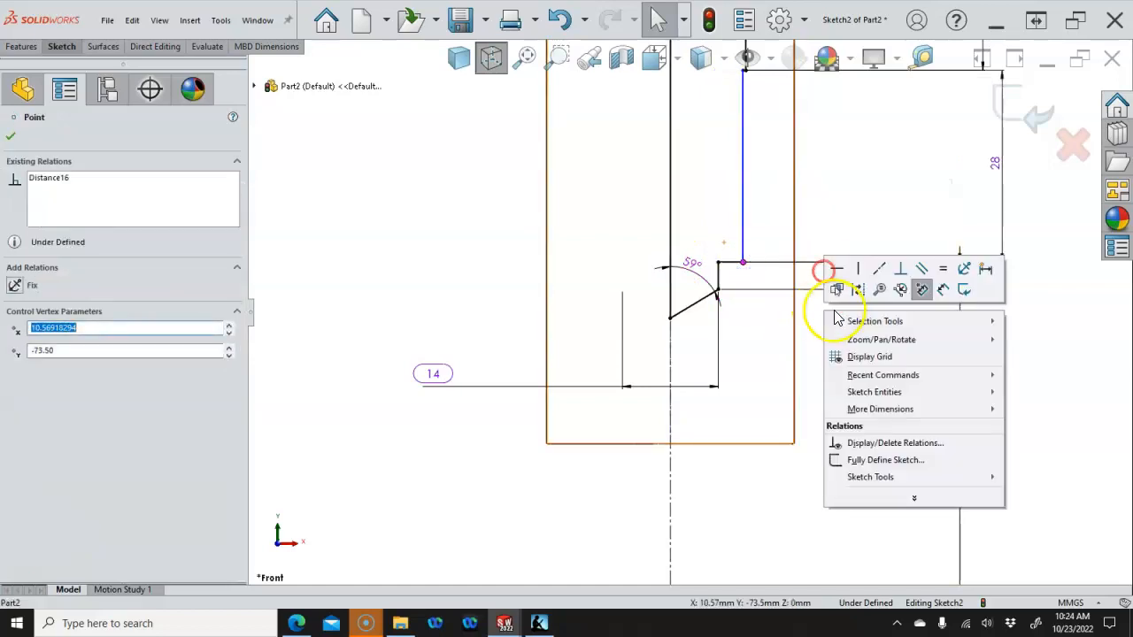
left_click(921, 289)
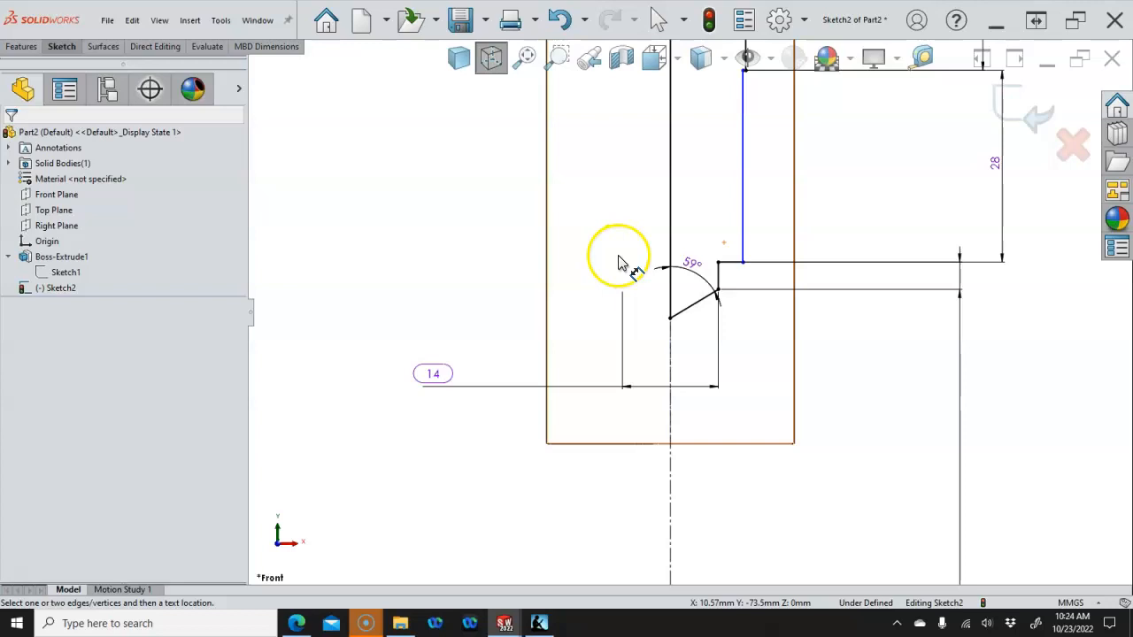
left_click(745, 233)
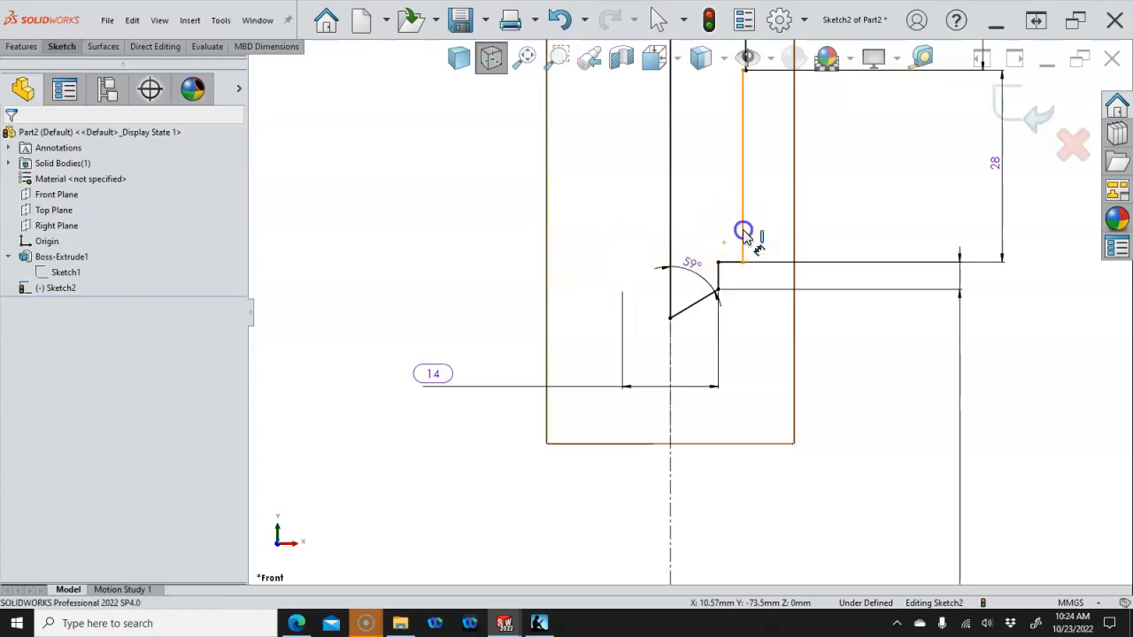
left_click(674, 379)
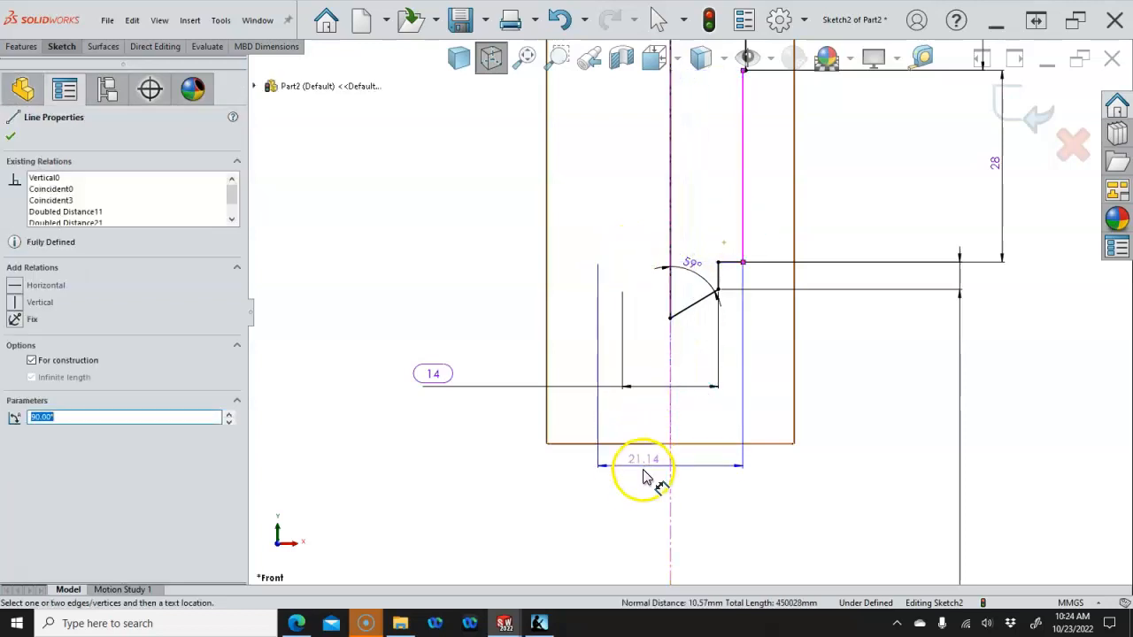
left_click(646, 480)
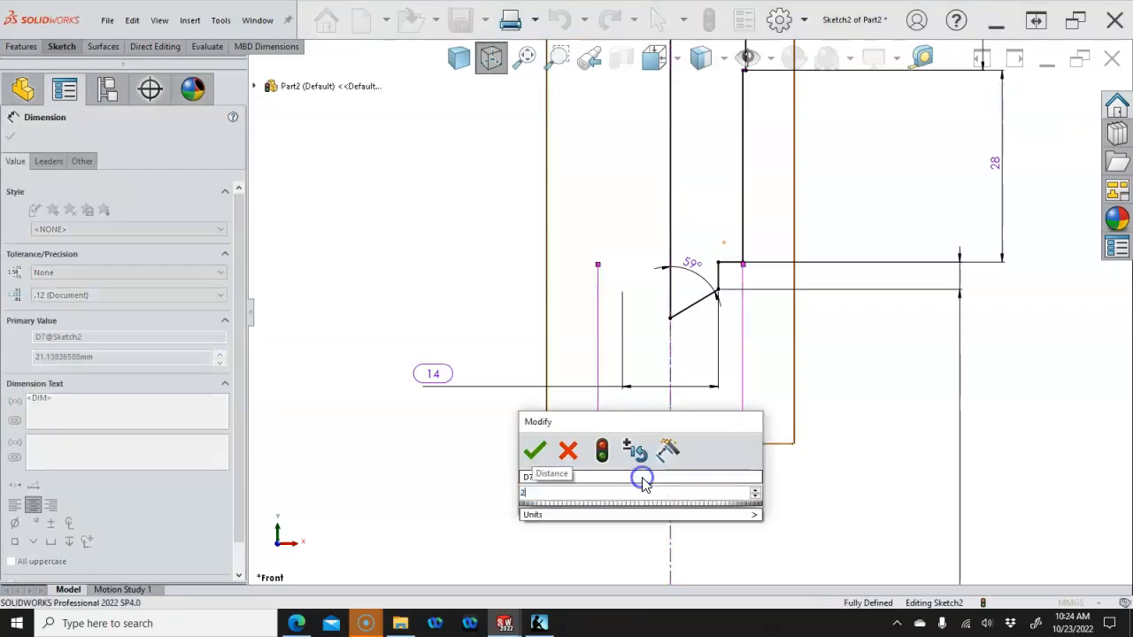
key("BackSpace")
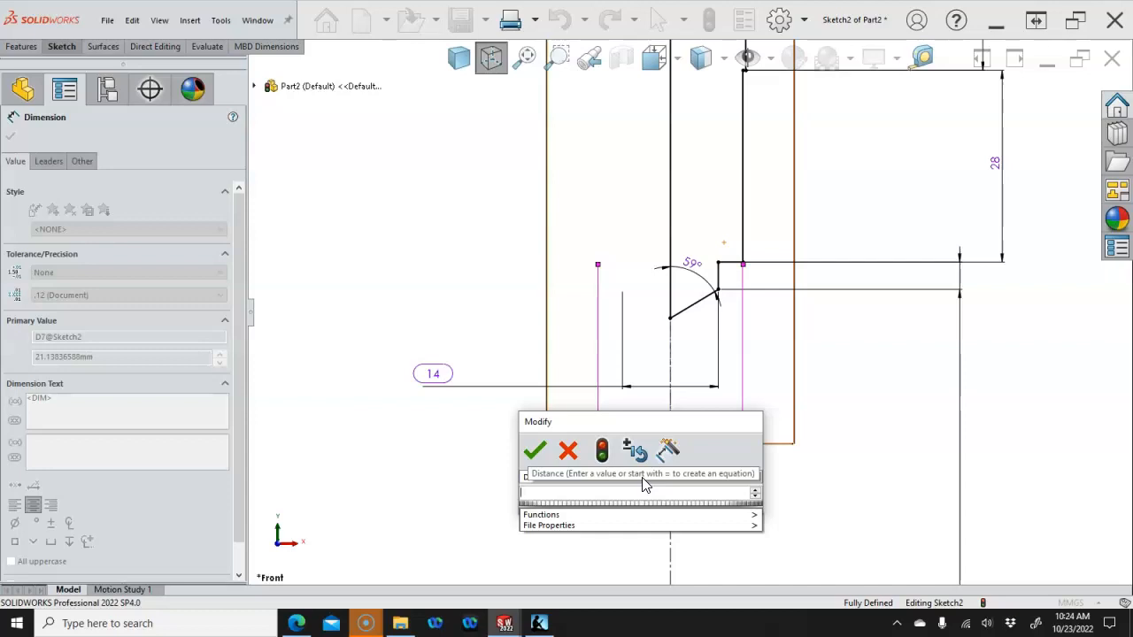
type("20")
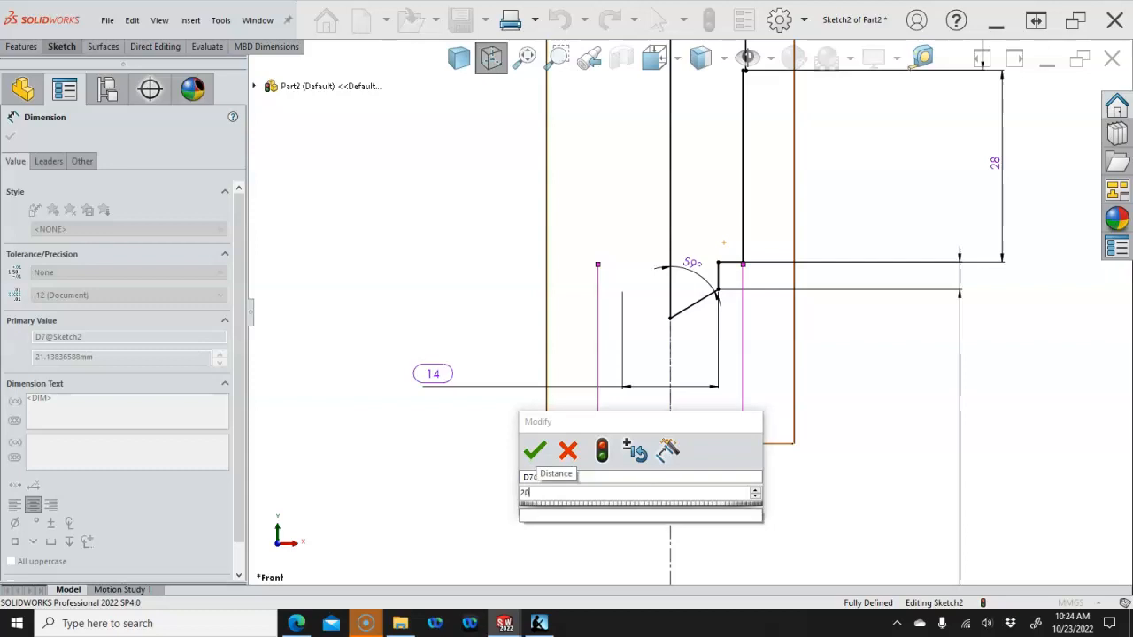
type("-2")
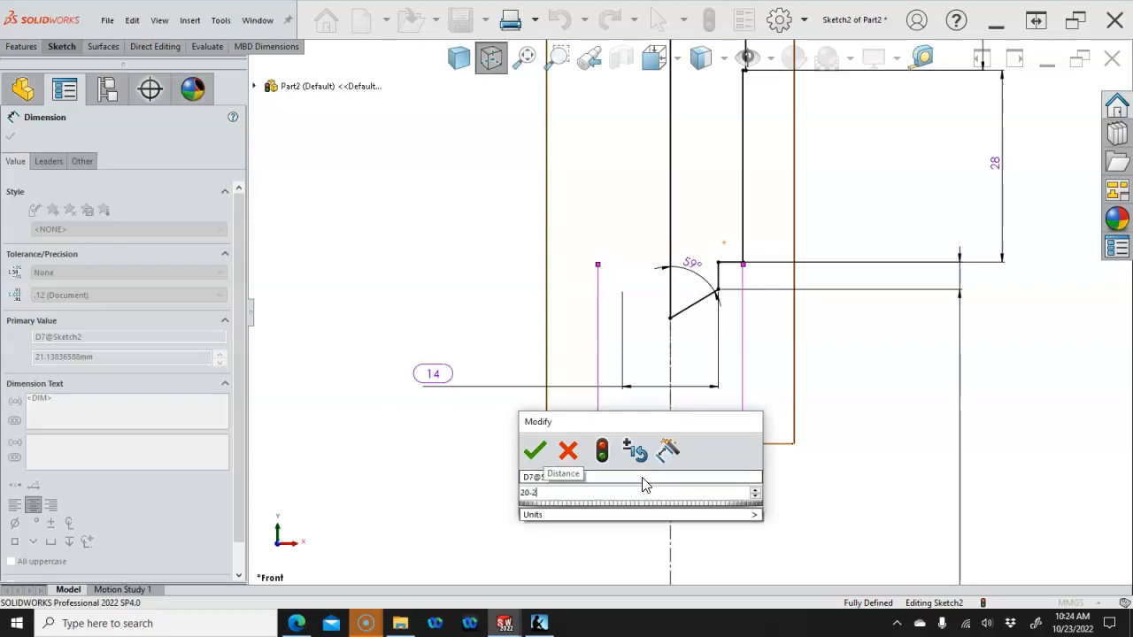
key("Return")
left_click(617, 420)
right_click(482, 285)
left_click(525, 329)
Cut the cylinder with a 360° Revolved Cut of the closed stepped profile region around the centreline
scroll(478, 316, "up", 3)
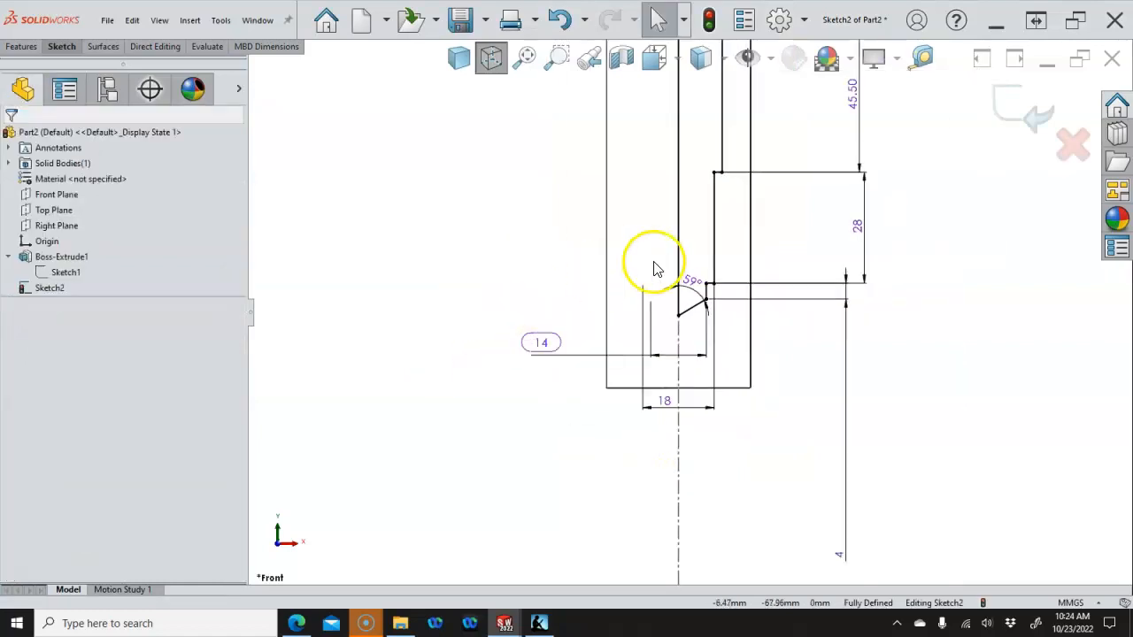
scroll(655, 268, "up", 3)
scroll(655, 268, "down", 3)
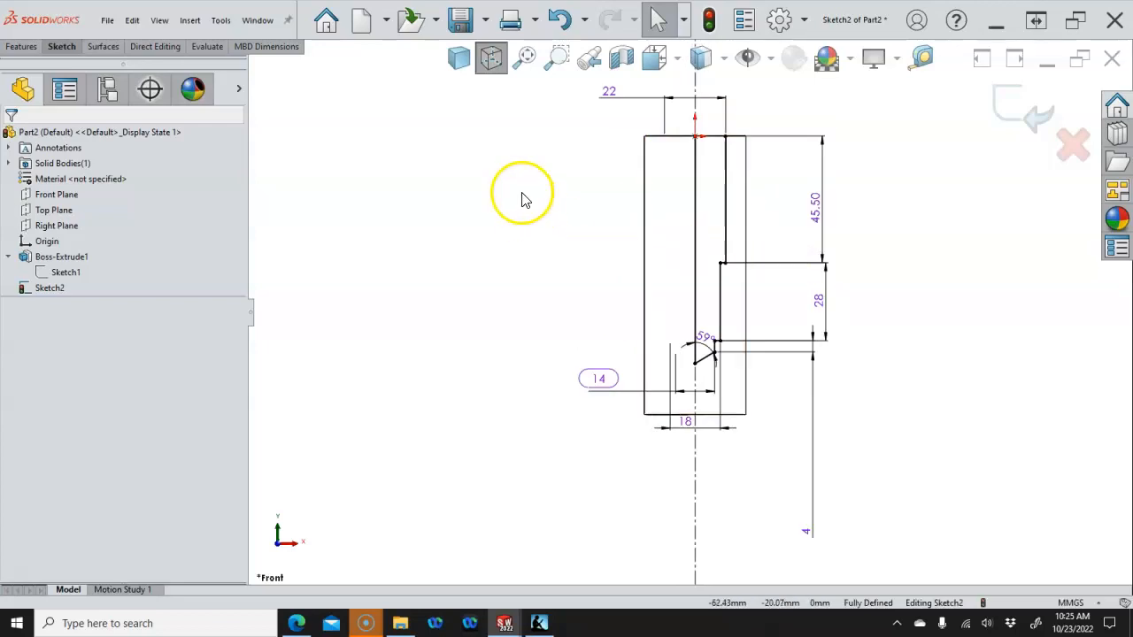
left_click(21, 50)
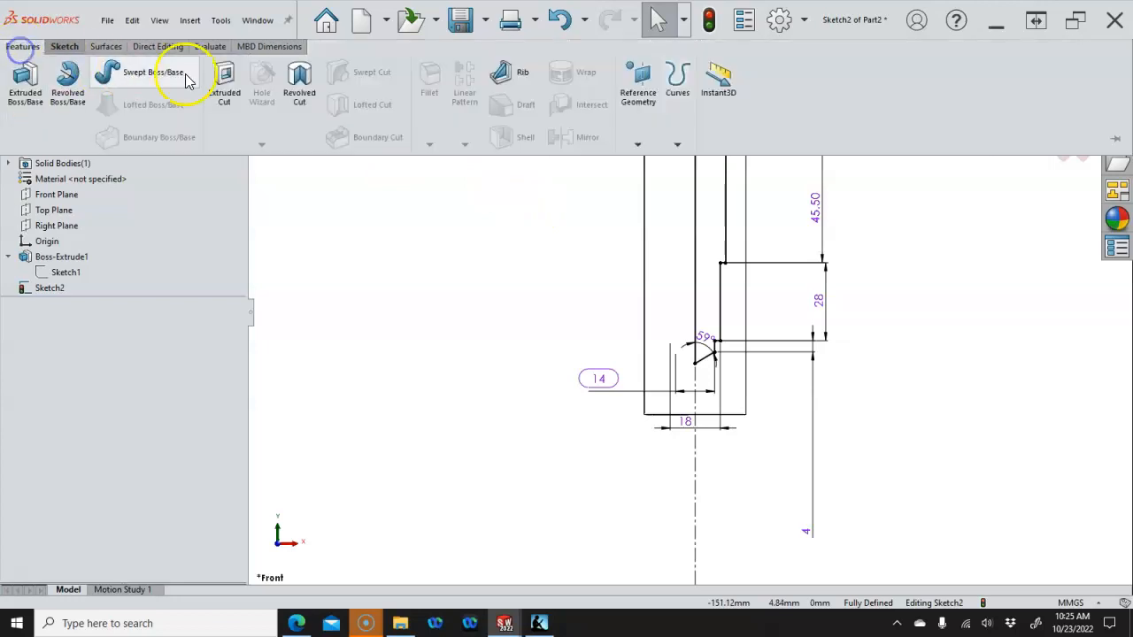
left_click(295, 93)
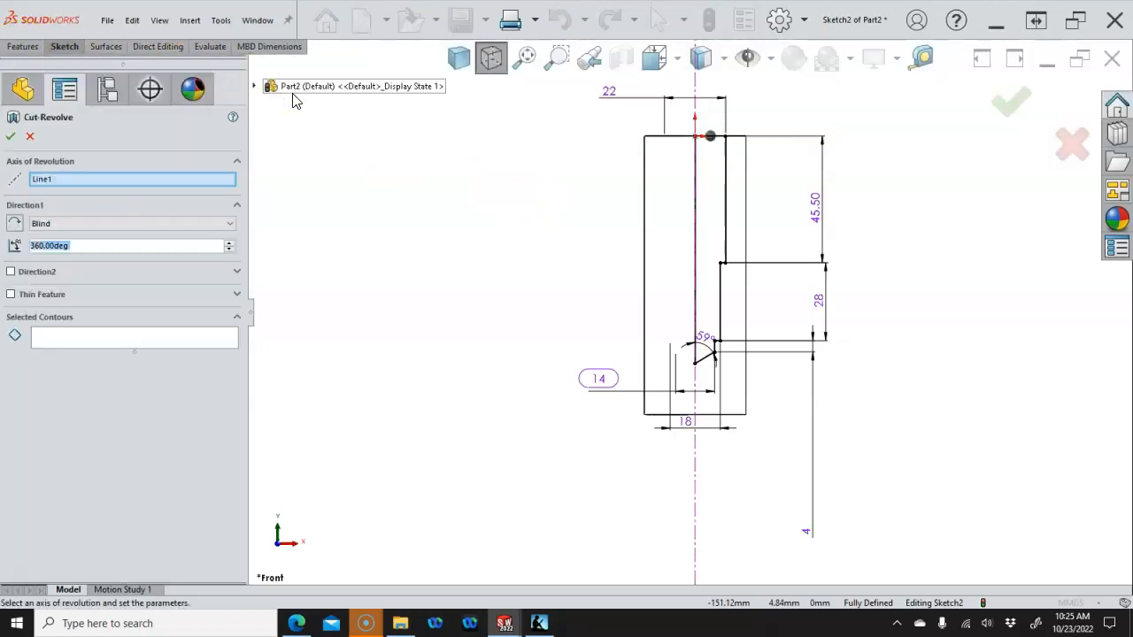
left_click(92, 180)
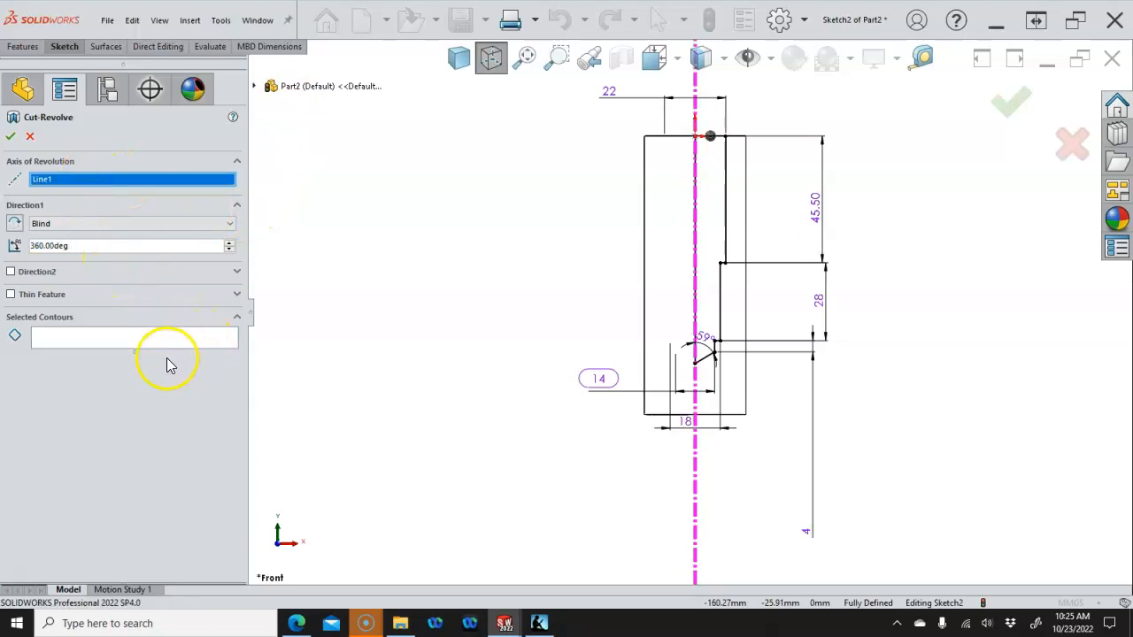
left_click(114, 336)
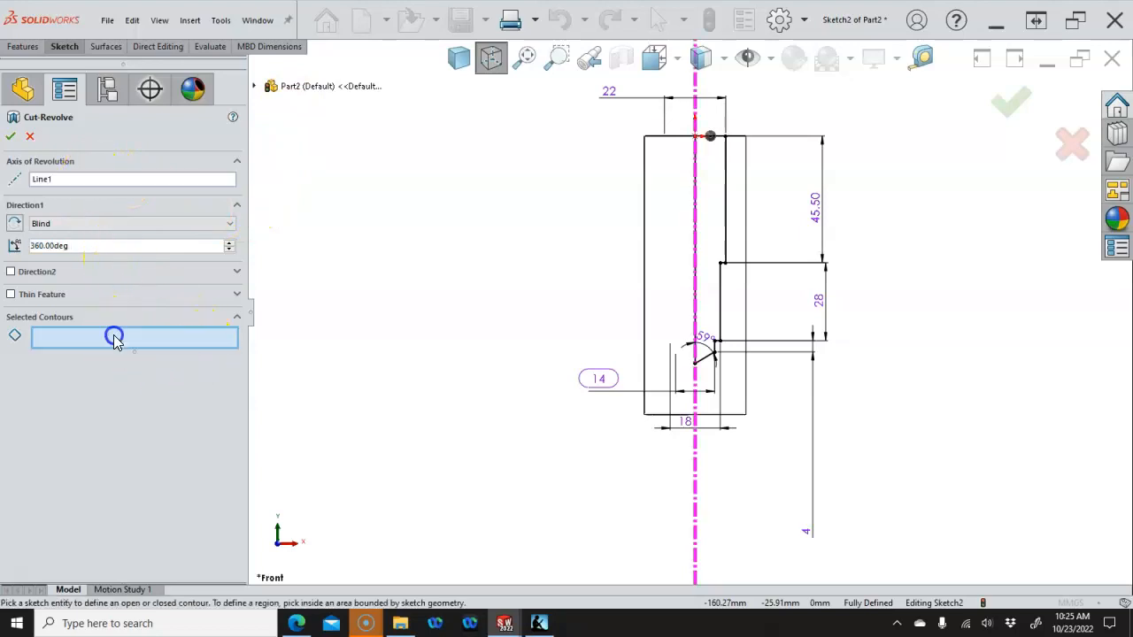
left_click(712, 197)
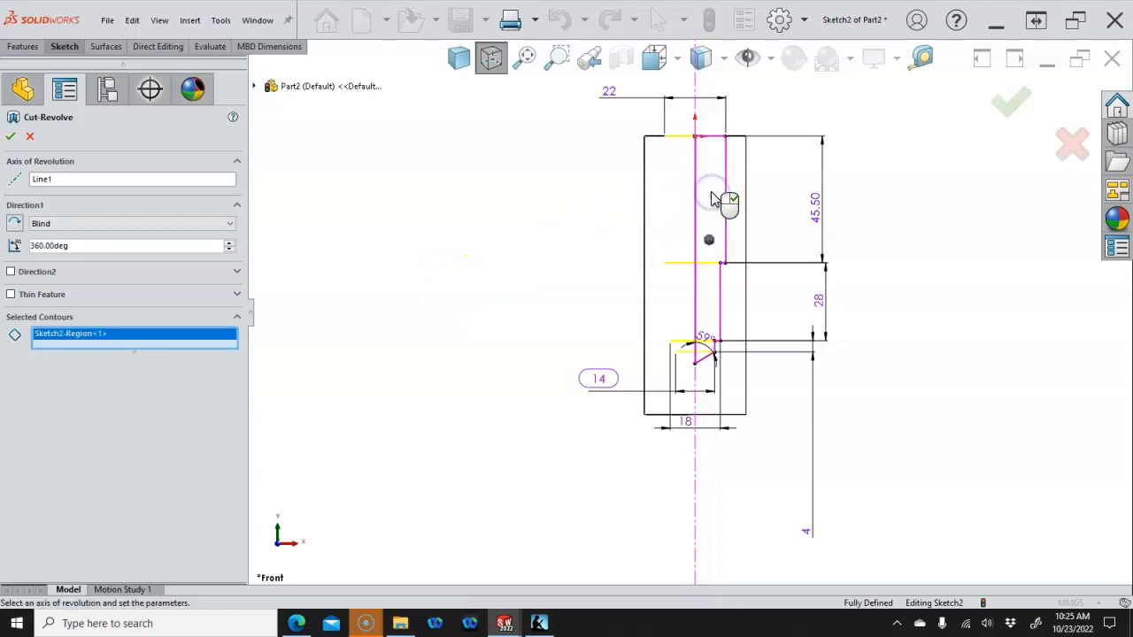
left_click(706, 197)
left_click(353, 221)
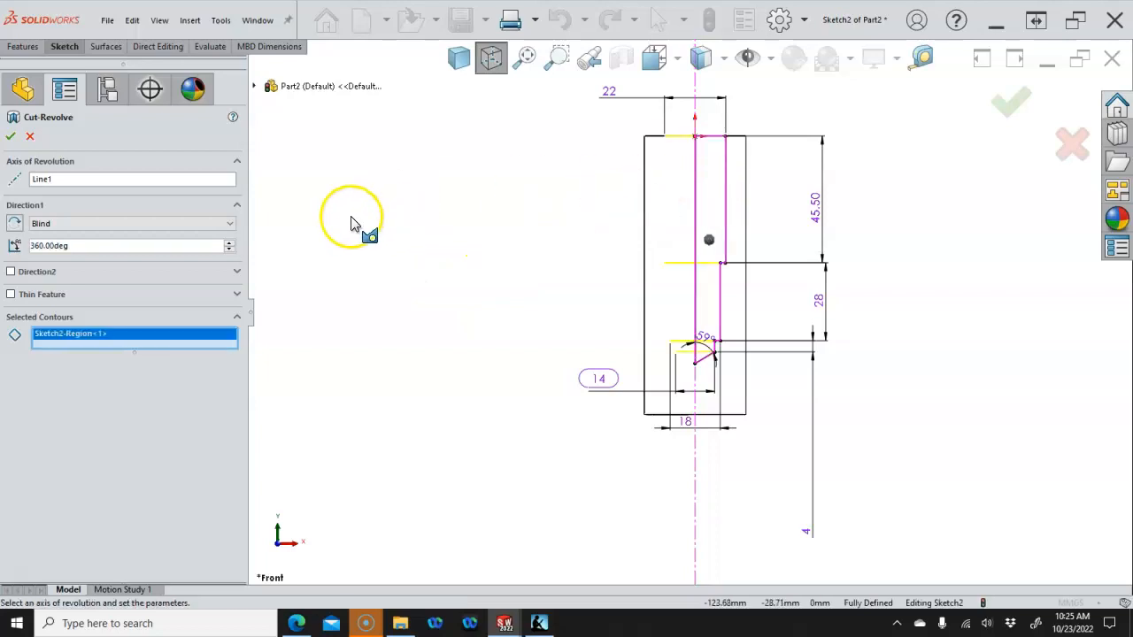
left_click(164, 157)
left_click(12, 136)
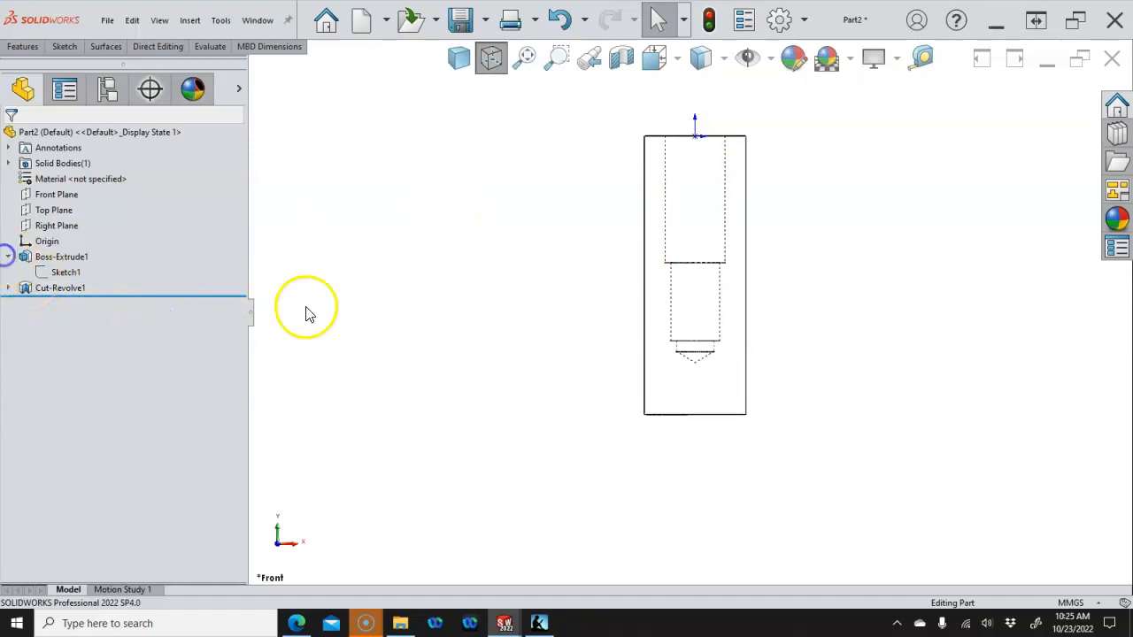
Collapse the extrusion in the feature tree and display the bored cylinder shaded instead of with hidden lines
left_click(7, 257)
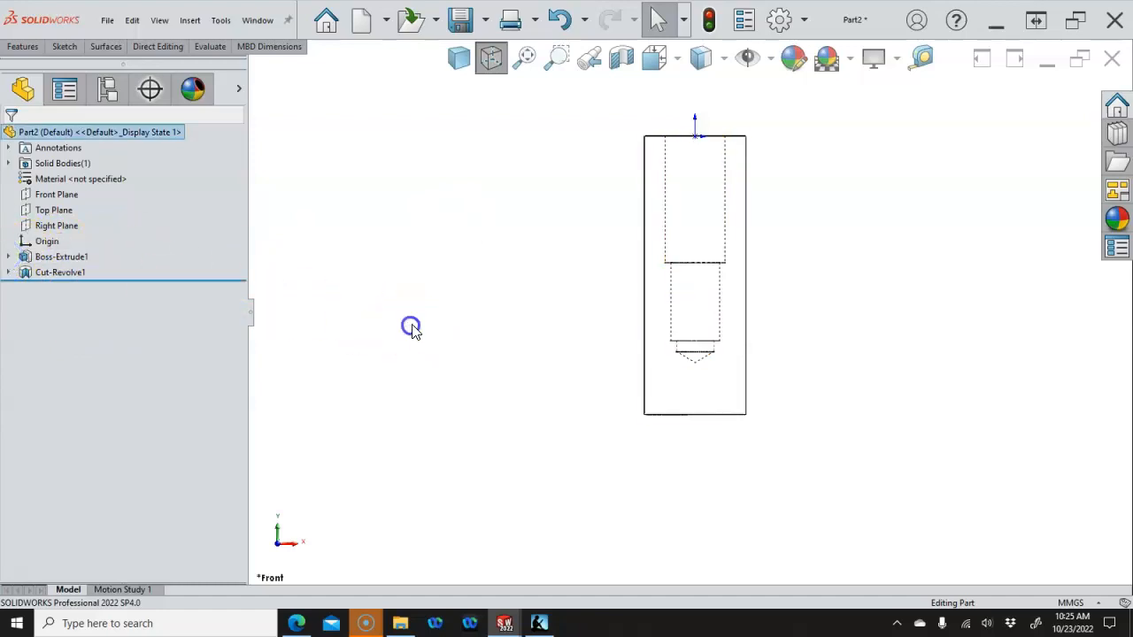
left_click(429, 332)
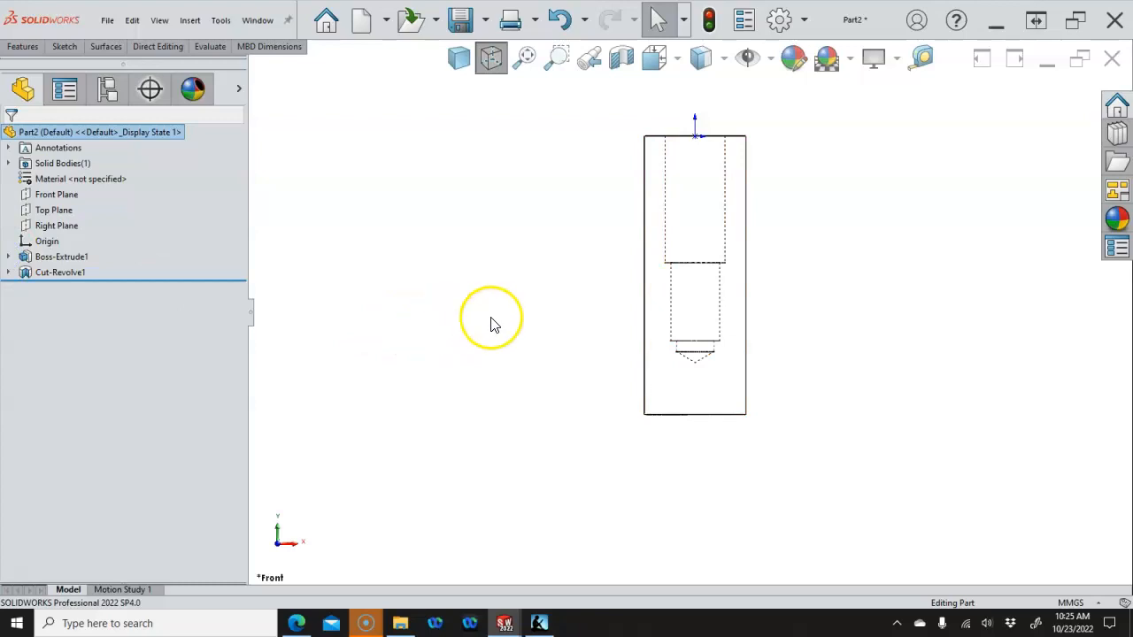
middle_click_drag(493, 325, 524, 362)
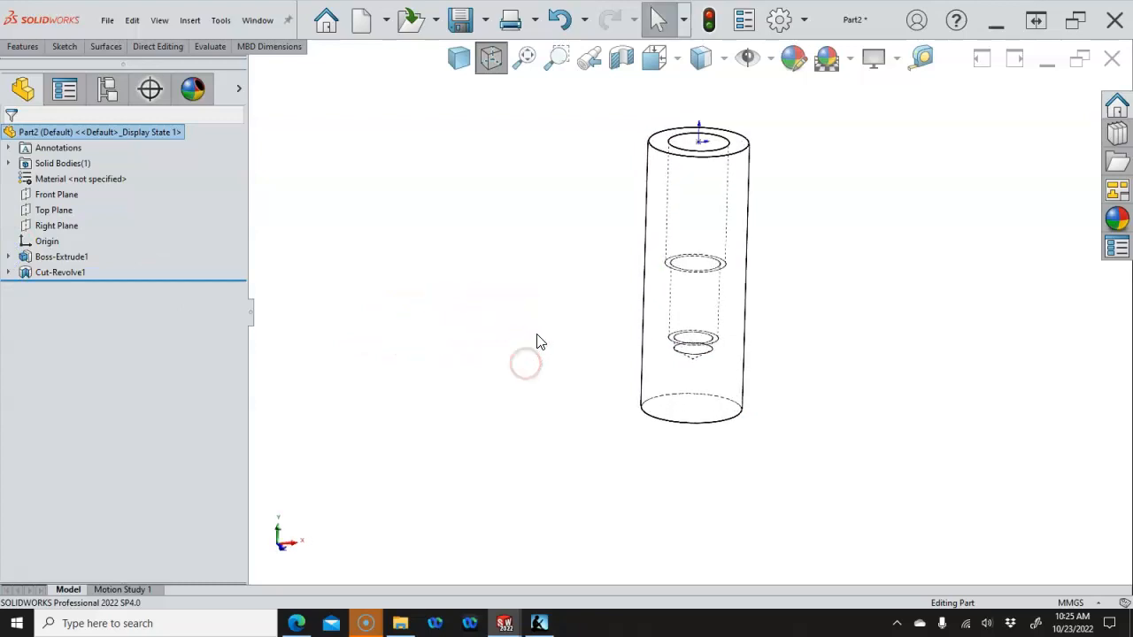
left_click(457, 57)
middle_click_drag(510, 225, 533, 235)
left_click(589, 274)
middle_click_drag(591, 274, 597, 285)
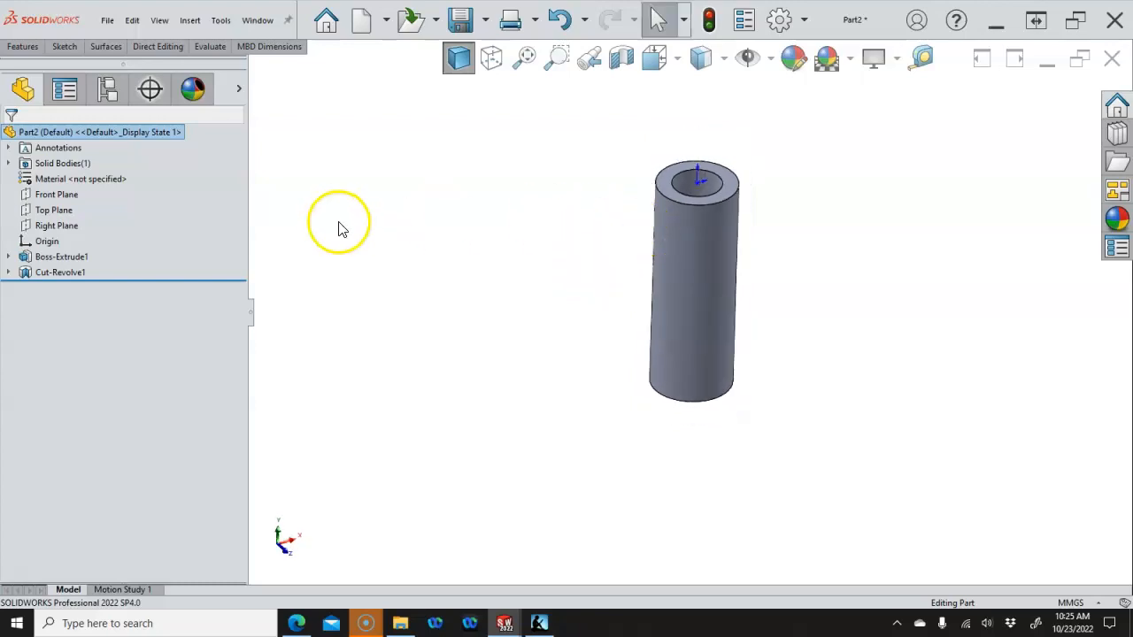
Create a reference plane parallel to the Right Plane and tangent to the cylinder's outer face
left_click(57, 225)
middle_click_drag(463, 240, 463, 222)
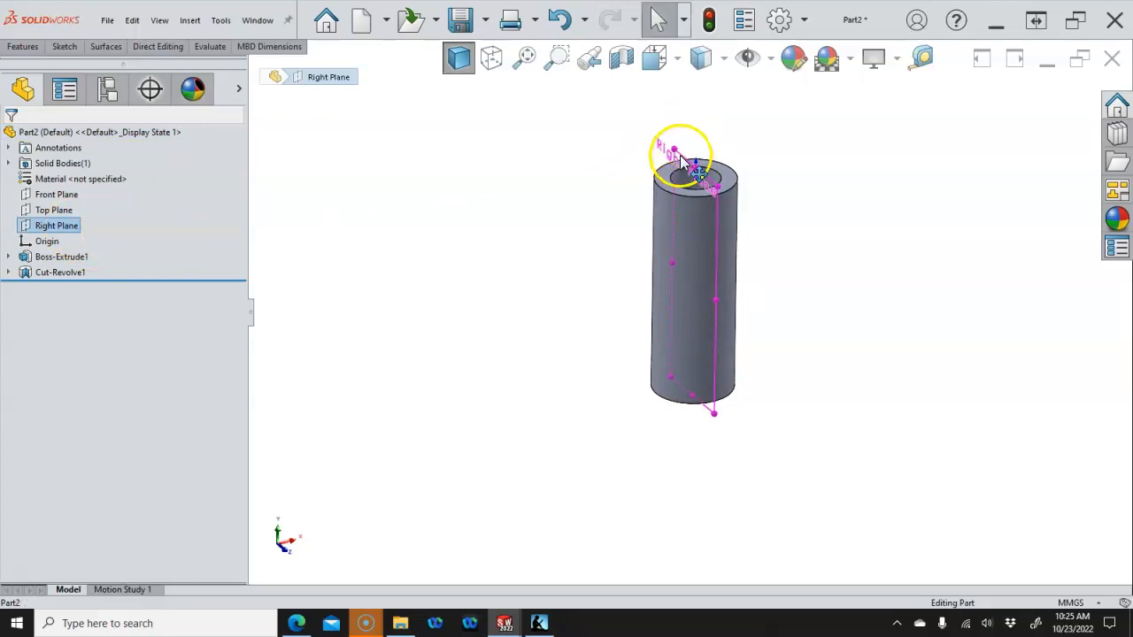
left_click_drag(679, 159, 620, 183, "ctrl")
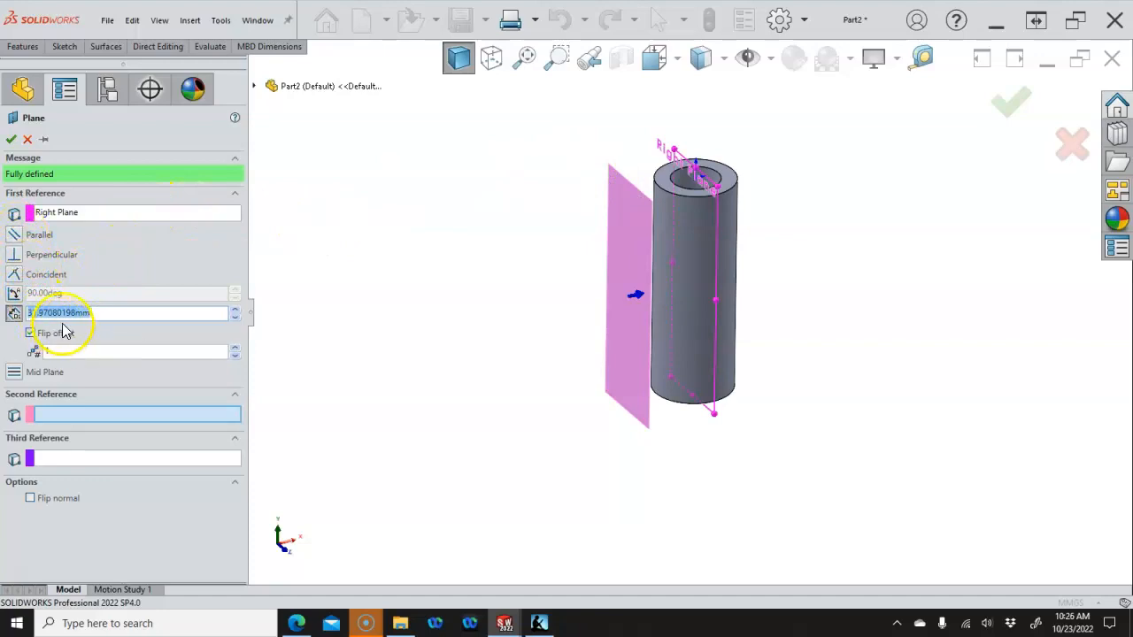
left_click(20, 235)
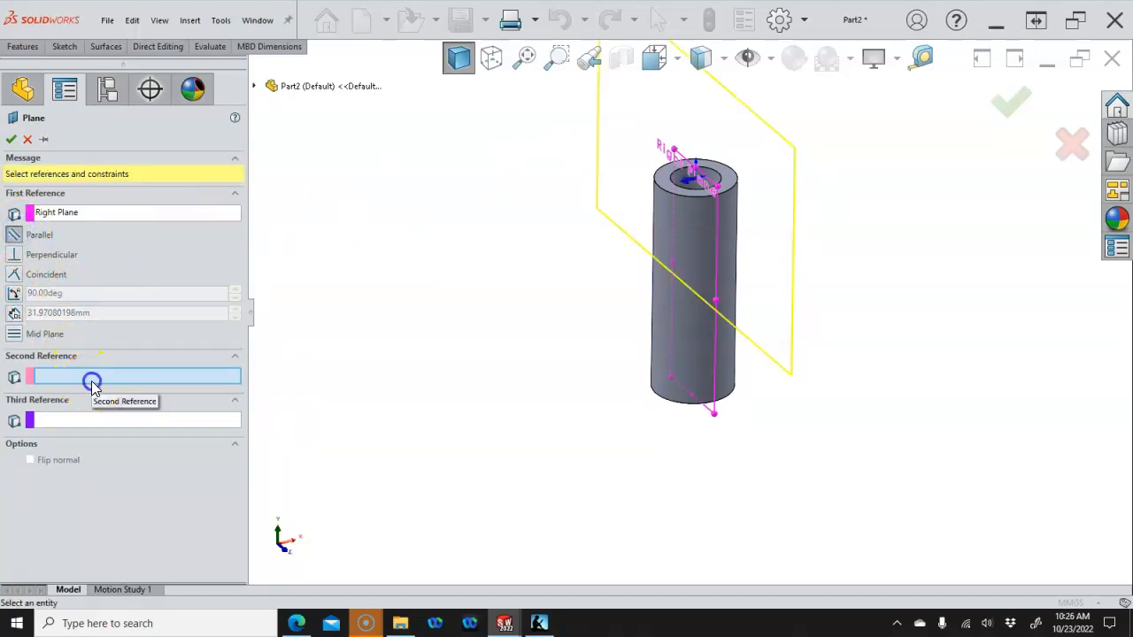
left_click(665, 324)
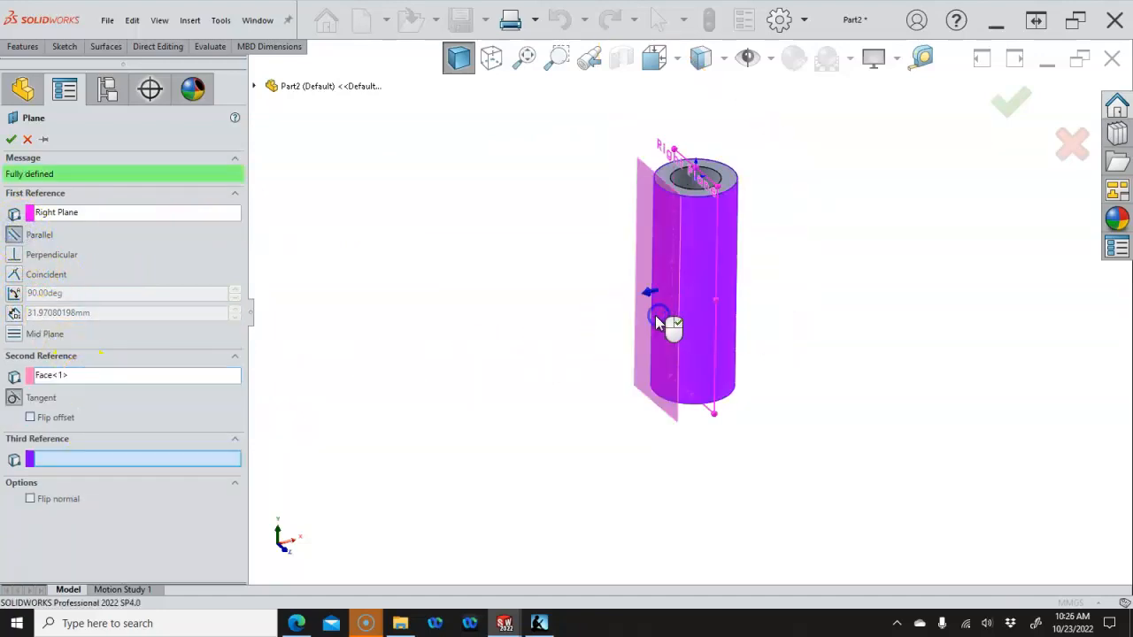
left_click(12, 139)
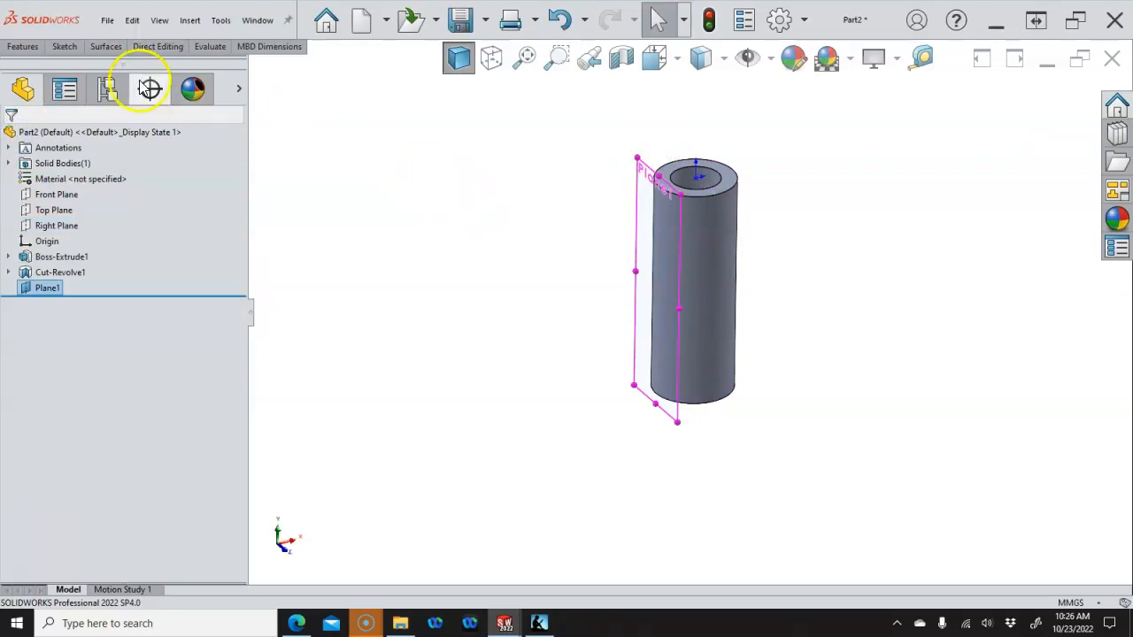
left_click(16, 49)
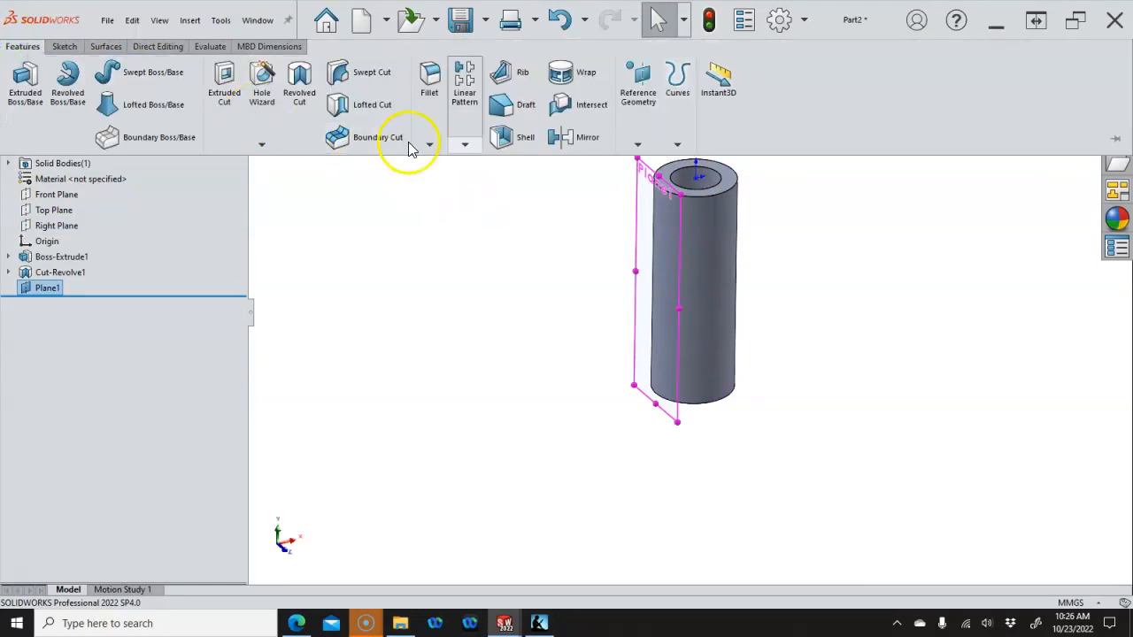
left_click(636, 145)
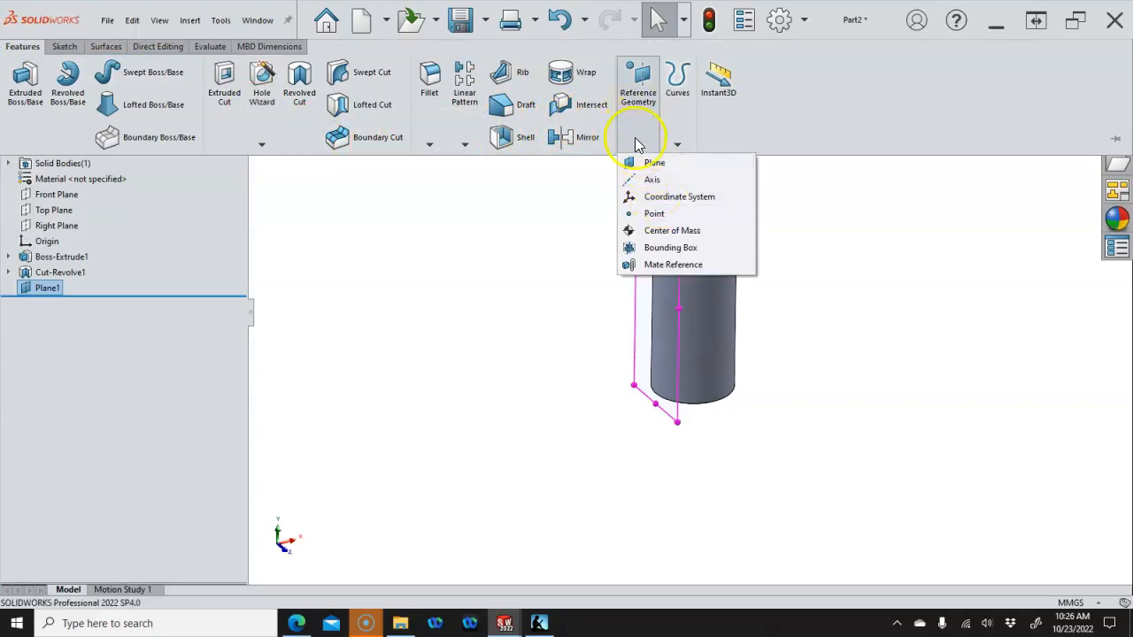
left_click(529, 205)
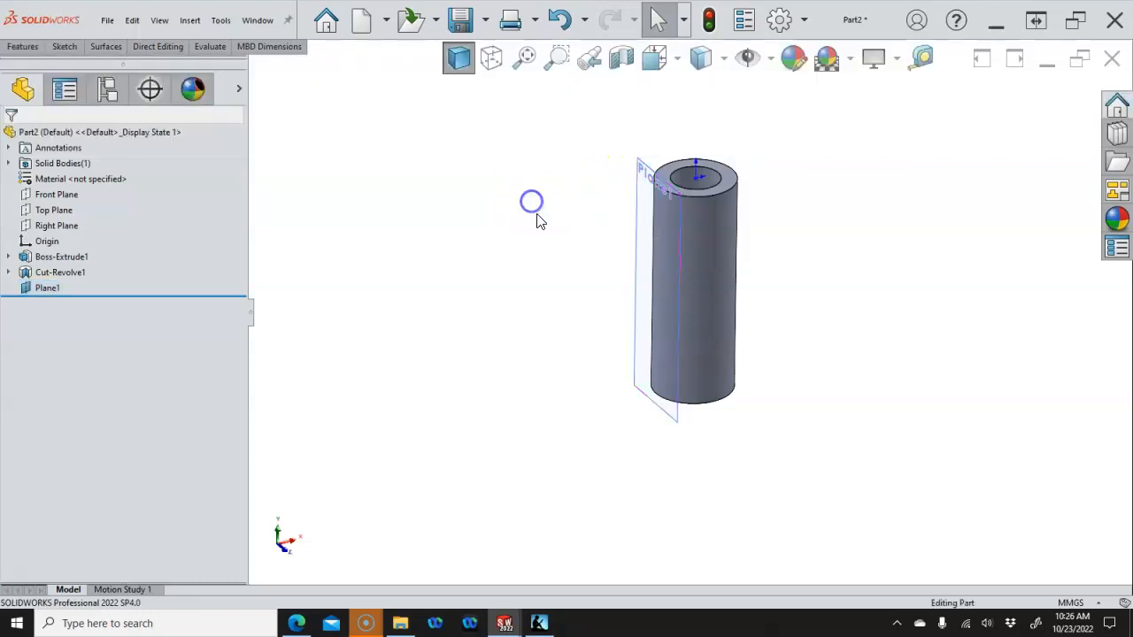
Start the Hole Wizard and pick the tangent plane as the face for the hole position
left_click(637, 222)
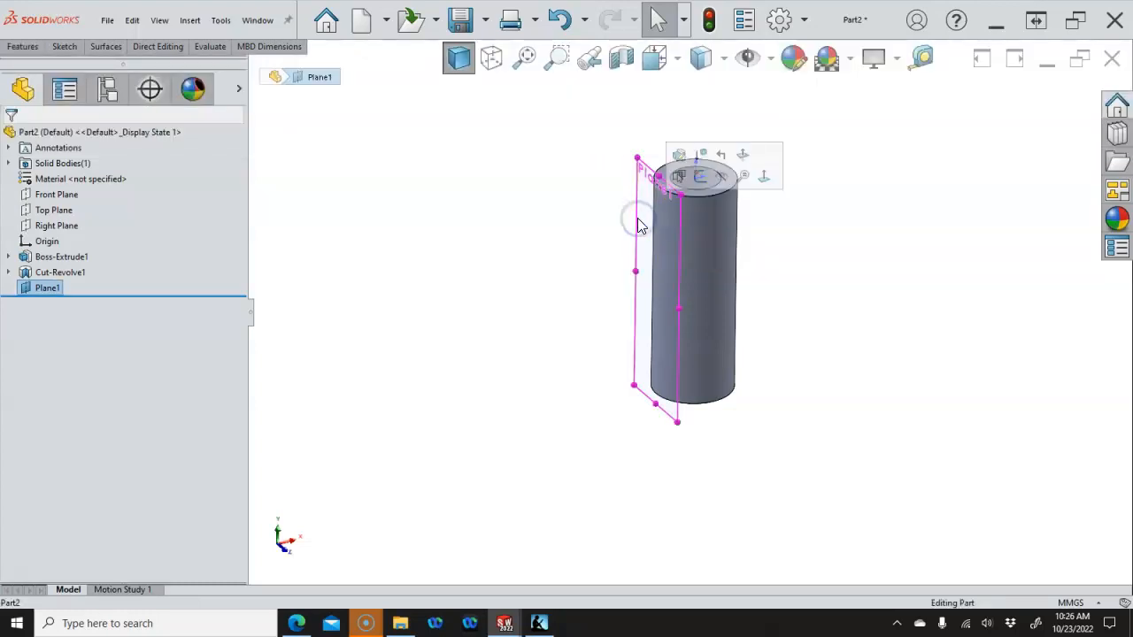
key("s")
left_click(757, 281)
left_click(461, 172)
left_click(405, 117)
key("s")
left_click(485, 181)
left_click(523, 179)
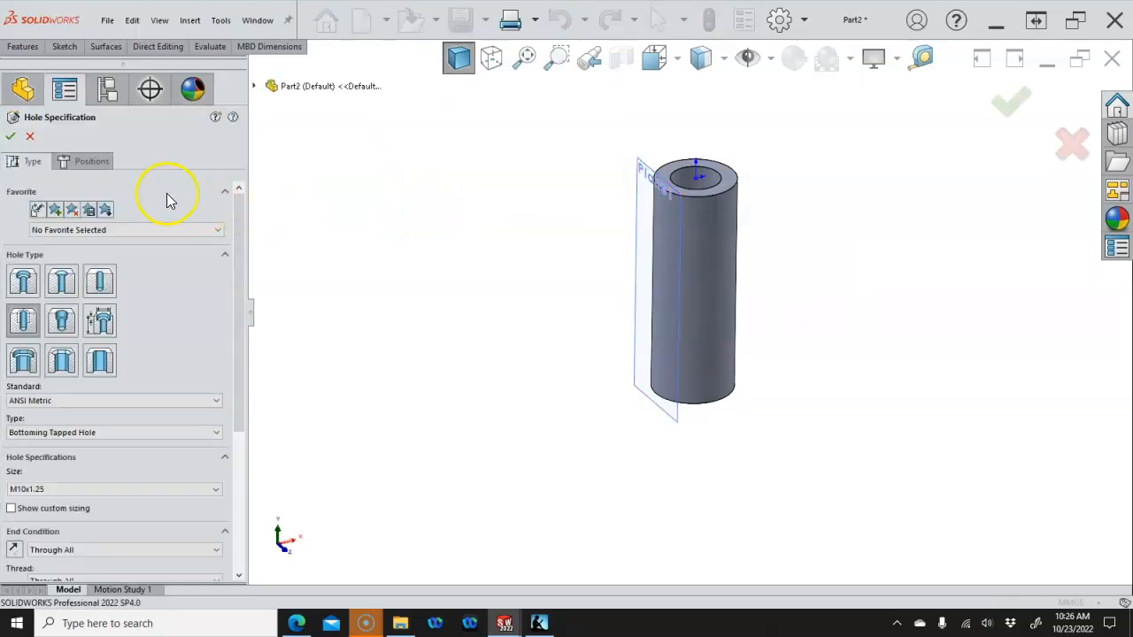
left_click(92, 161)
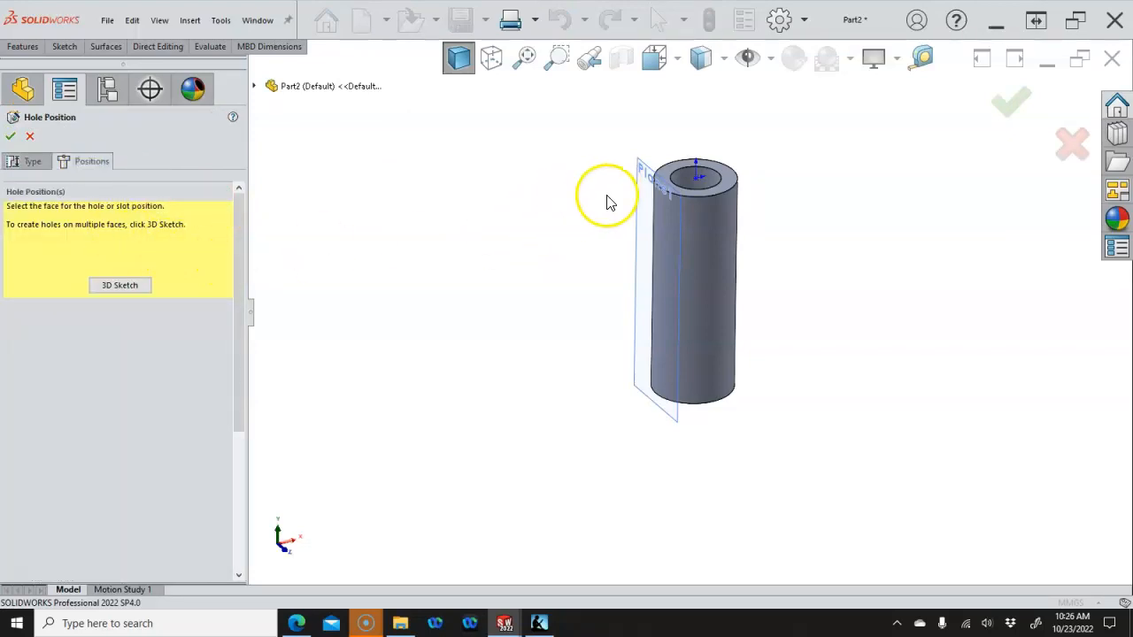
left_click(640, 190)
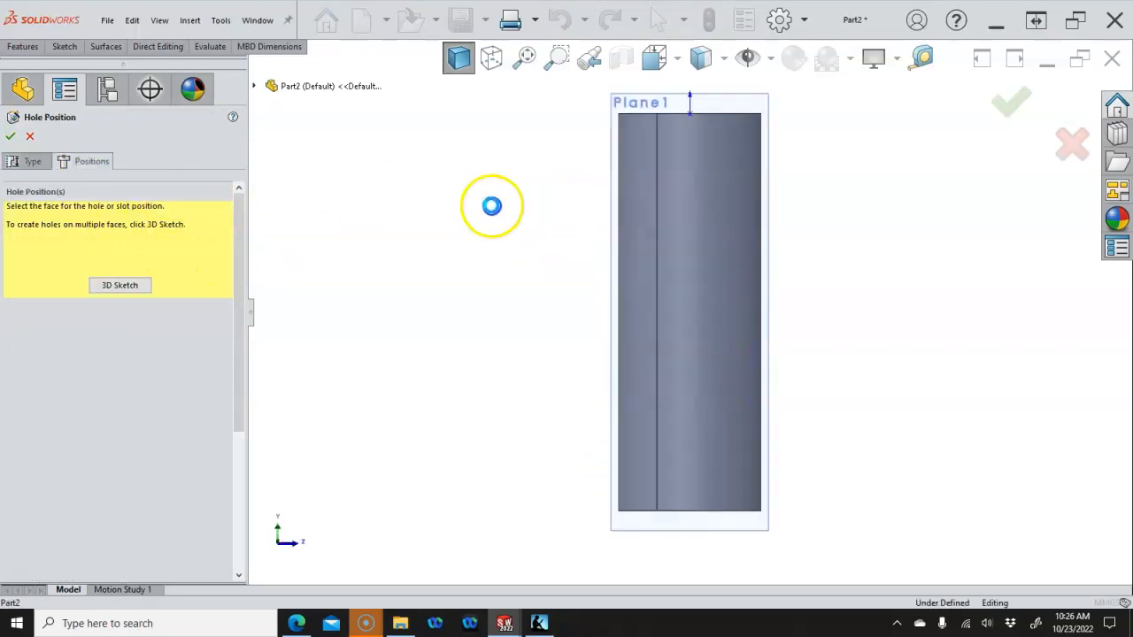
Specify an ANSI Metric M6x1.0 bottoming tapped hole with the hole and thread depth set to Up To Next
left_click(19, 163)
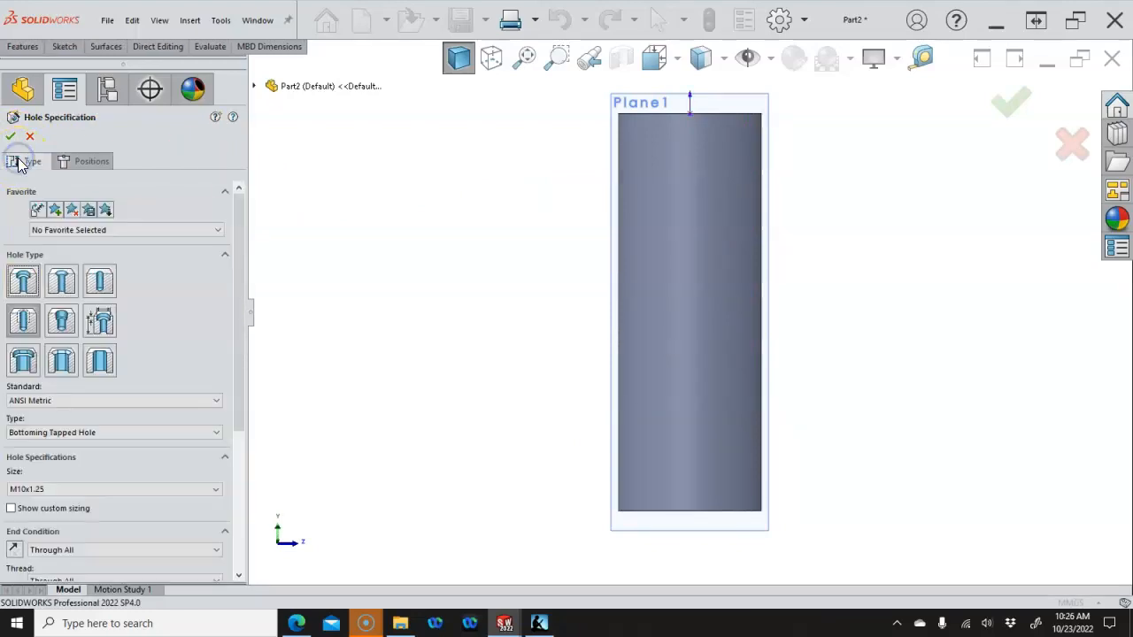
left_click(23, 321)
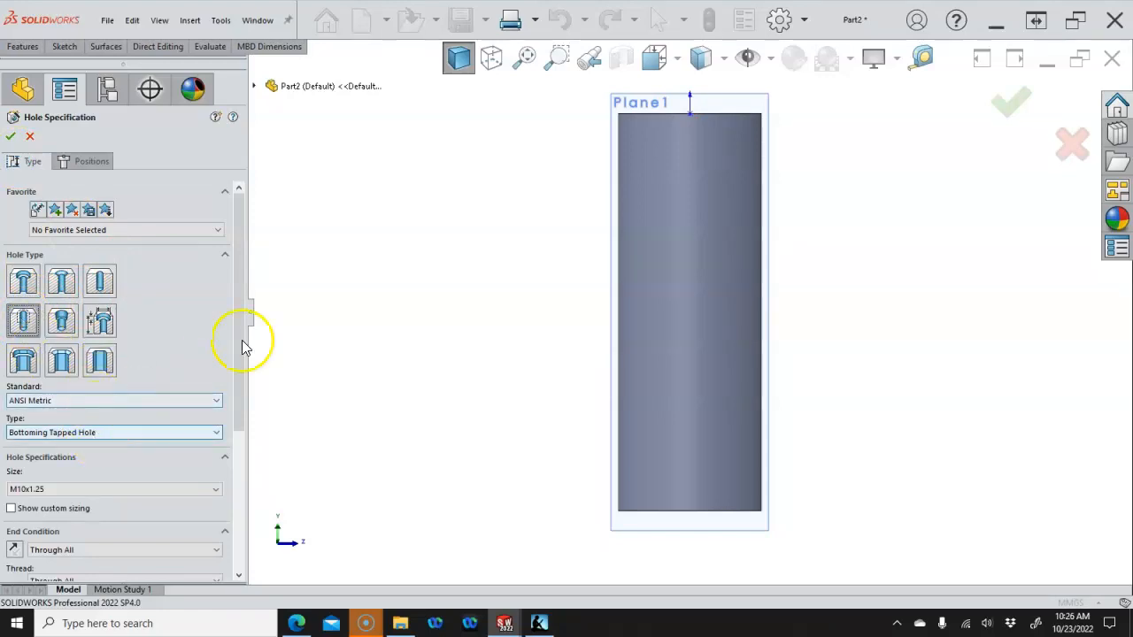
left_click_drag(241, 336, 234, 475)
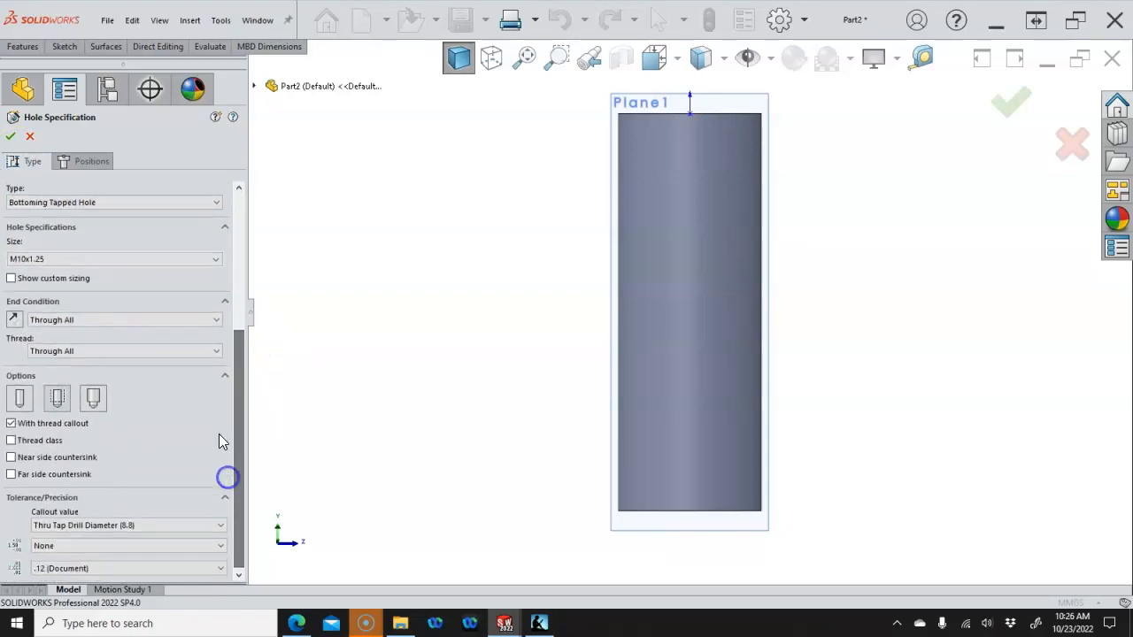
left_click(103, 258)
scroll(96, 343, "up", 5)
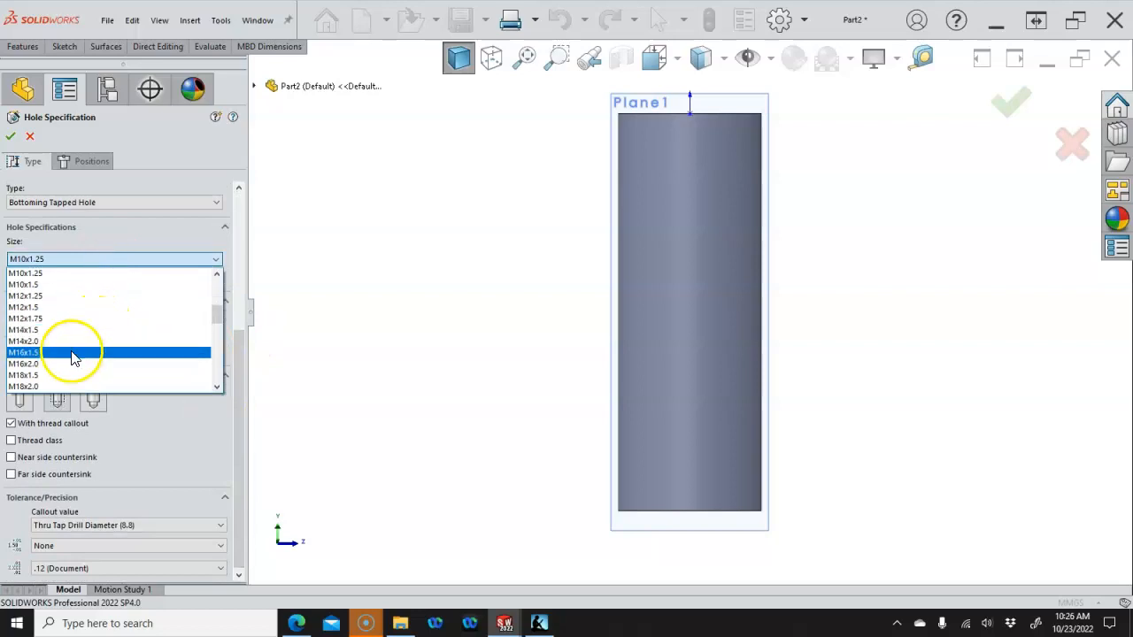
scroll(75, 345, "down", 2)
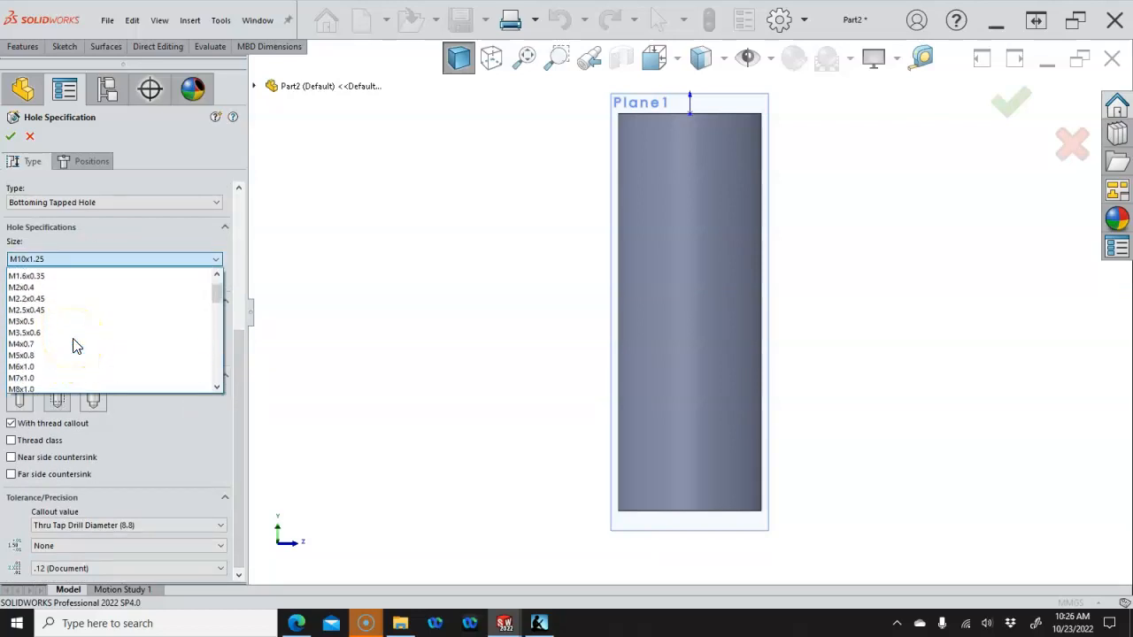
left_click(55, 322)
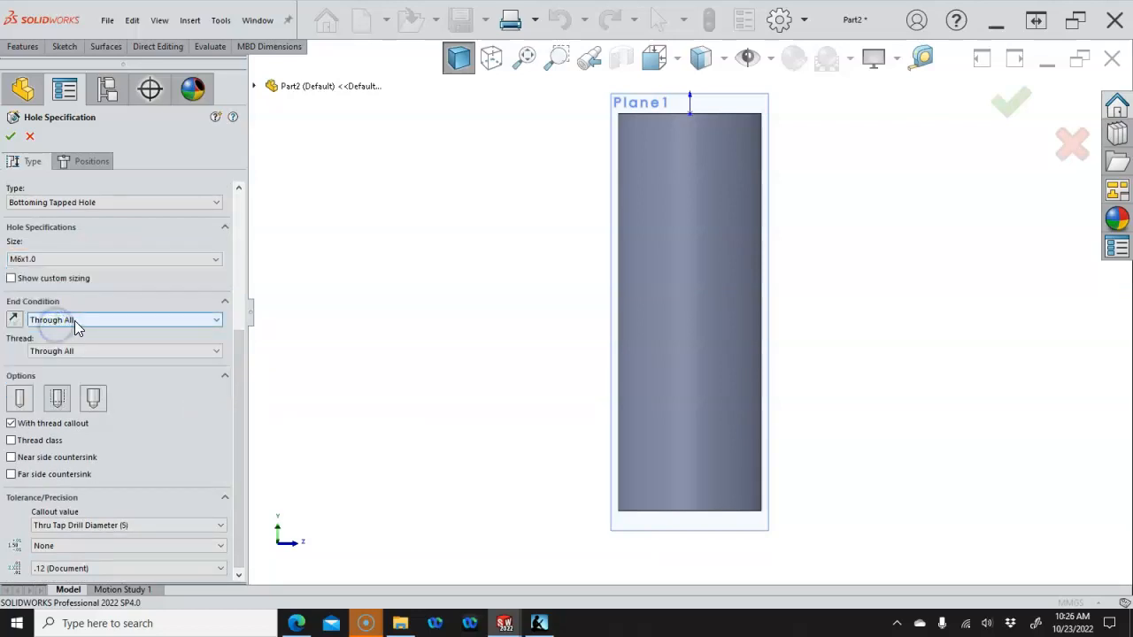
left_click(77, 325)
left_click(79, 343)
left_click(82, 351)
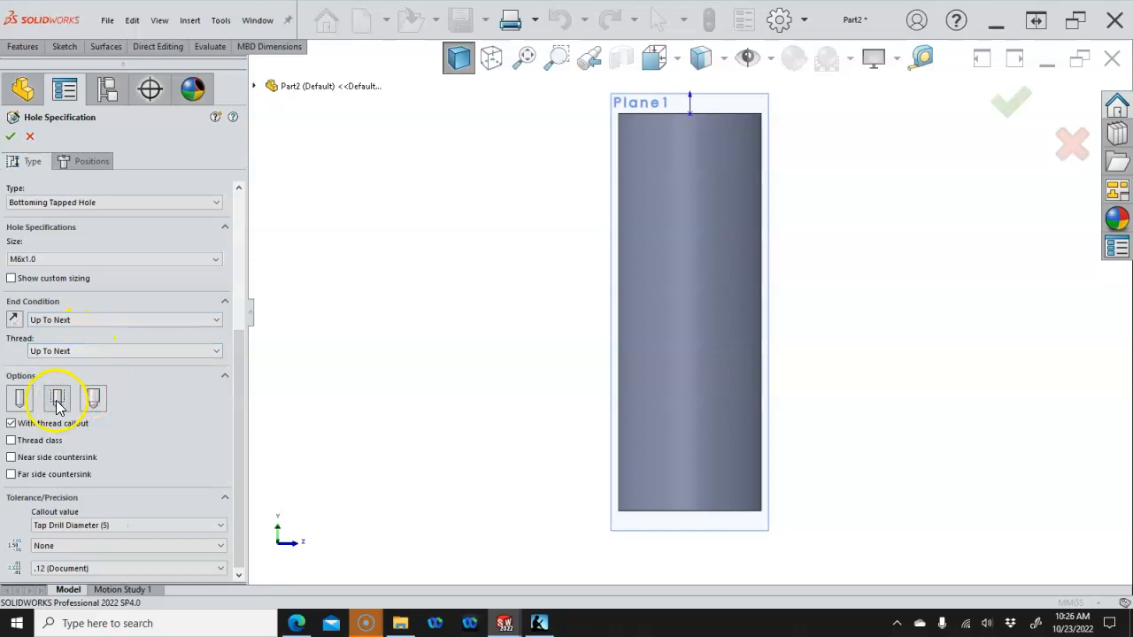
left_click_drag(240, 386, 240, 432)
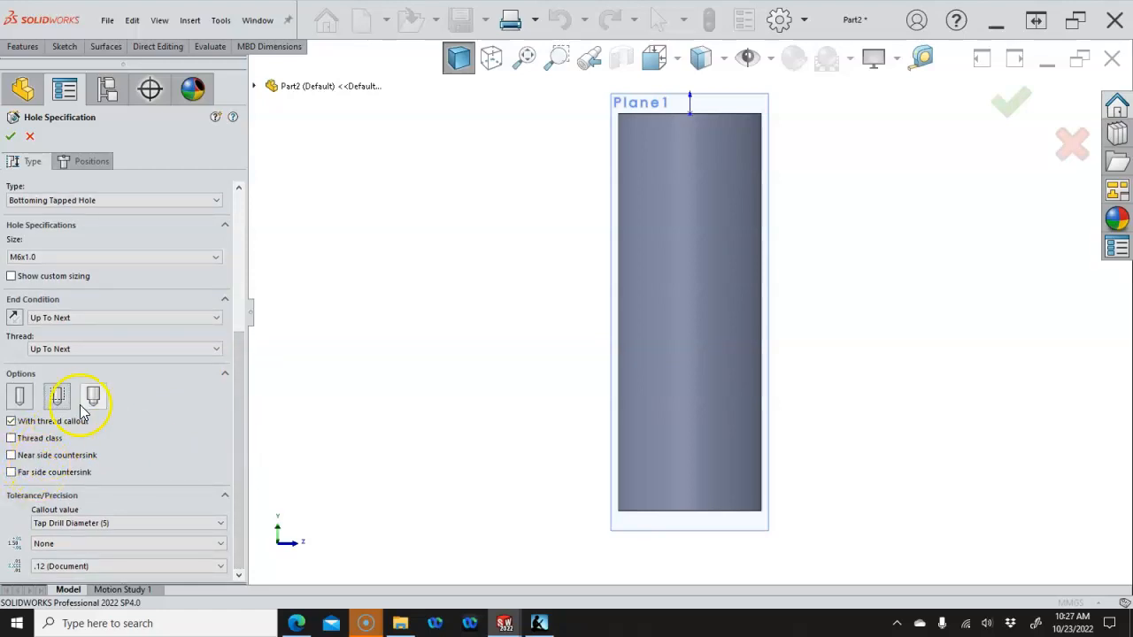
Place the hole's centre on the tangent plane, vertically aligned with the origin and about 22 mm below the cylinder's top edge
left_click(86, 162)
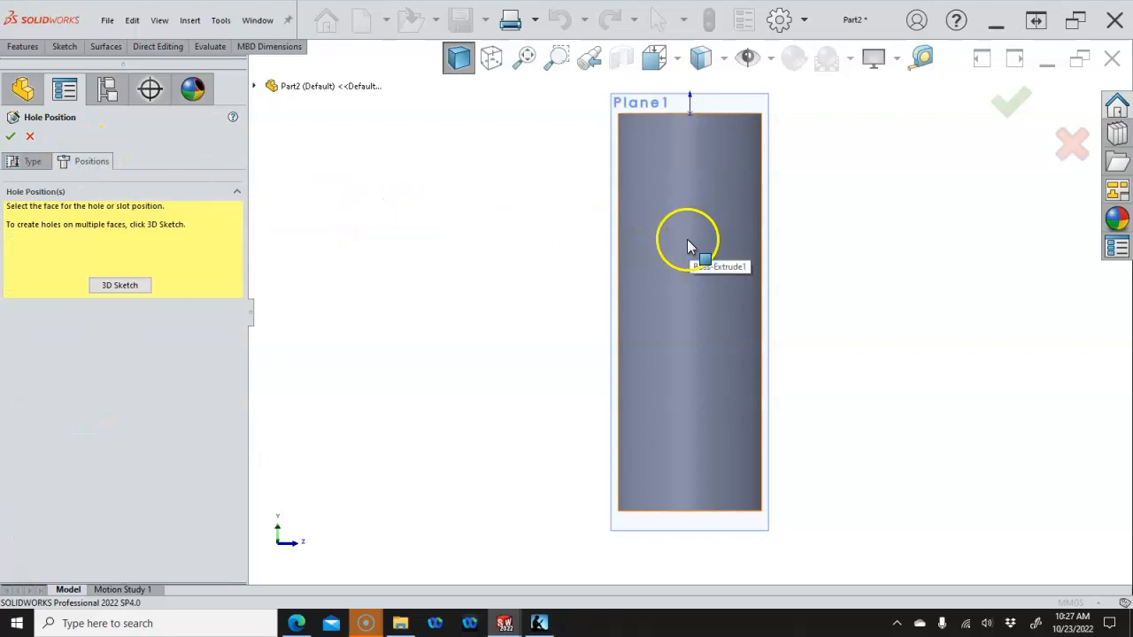
left_click(611, 195)
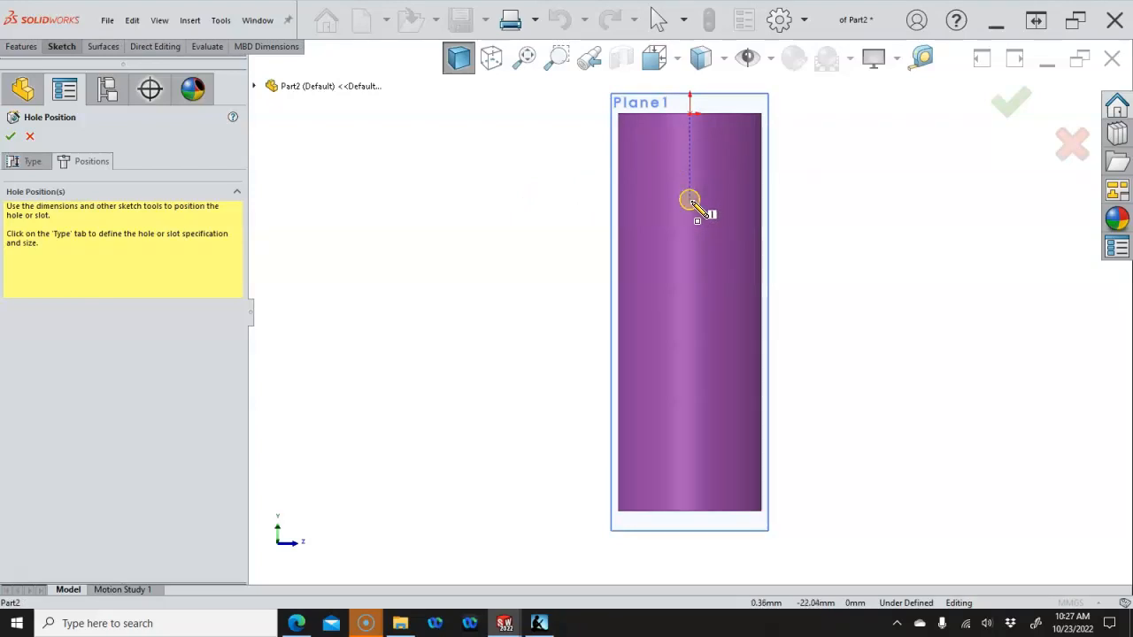
left_click(691, 202)
right_click(794, 227)
left_click(823, 233)
left_click(690, 200, "ctrl")
left_click(748, 139)
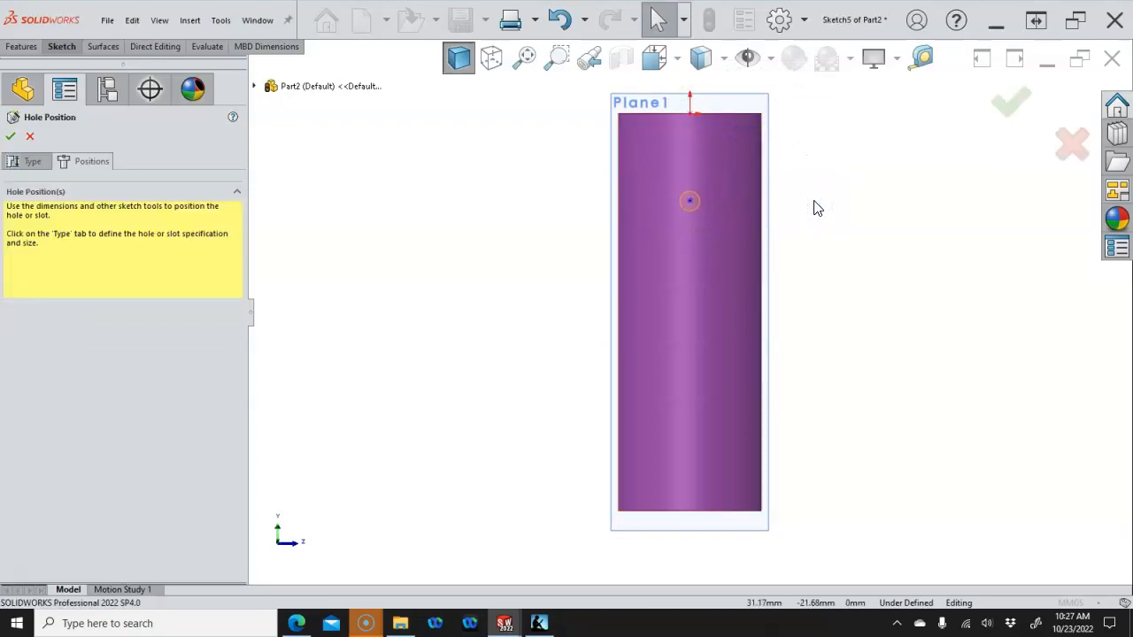
Dimension the hole centre 21.5 mm from the cylinder's top edge and finish the tapped hole
key("s")
left_click(875, 219)
left_click(727, 116)
left_click(689, 201)
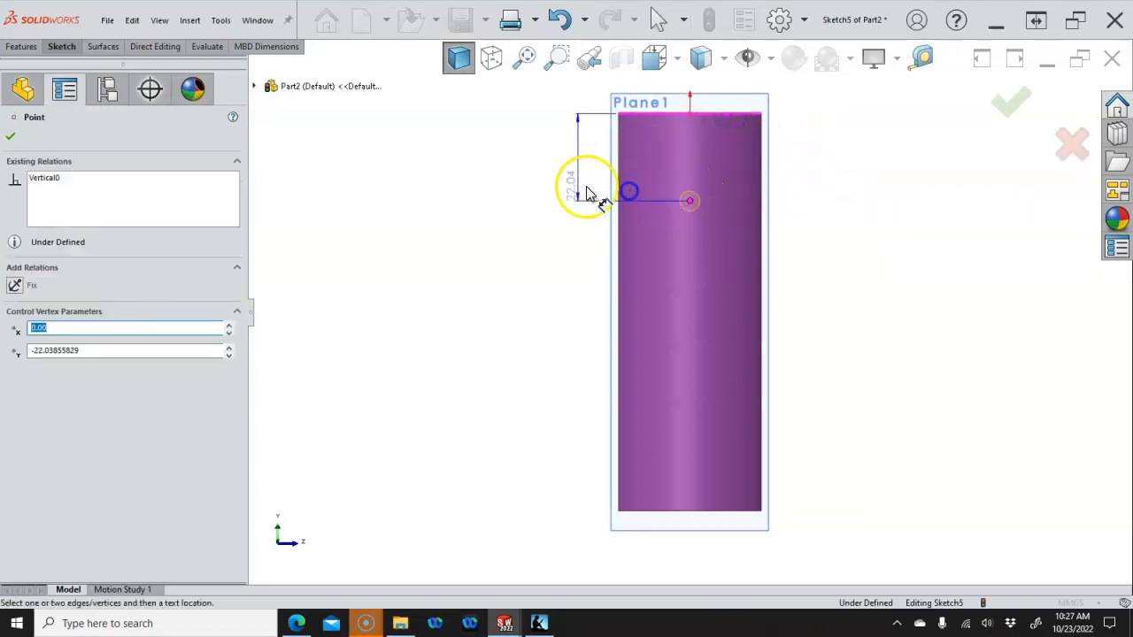
left_click(546, 182)
type("21.")
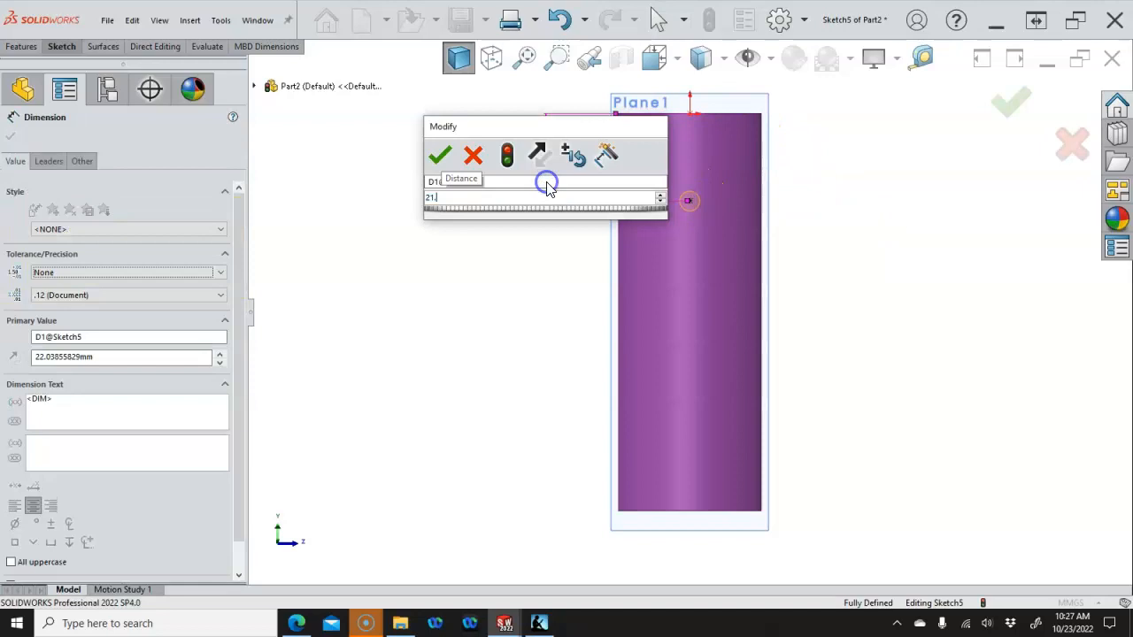
type("5")
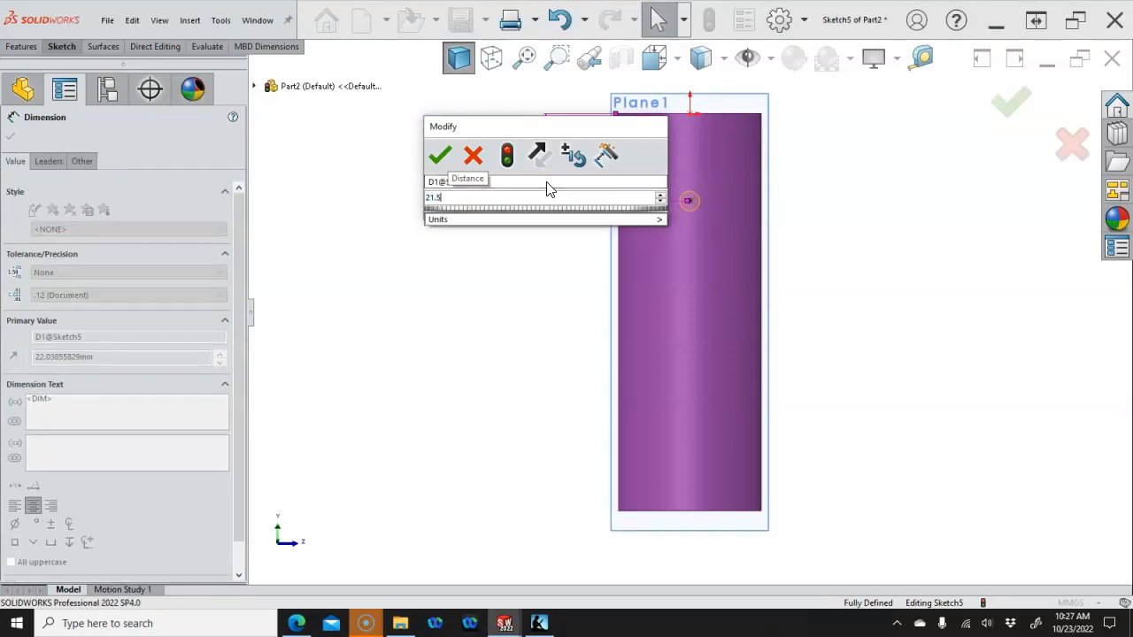
left_click(440, 156)
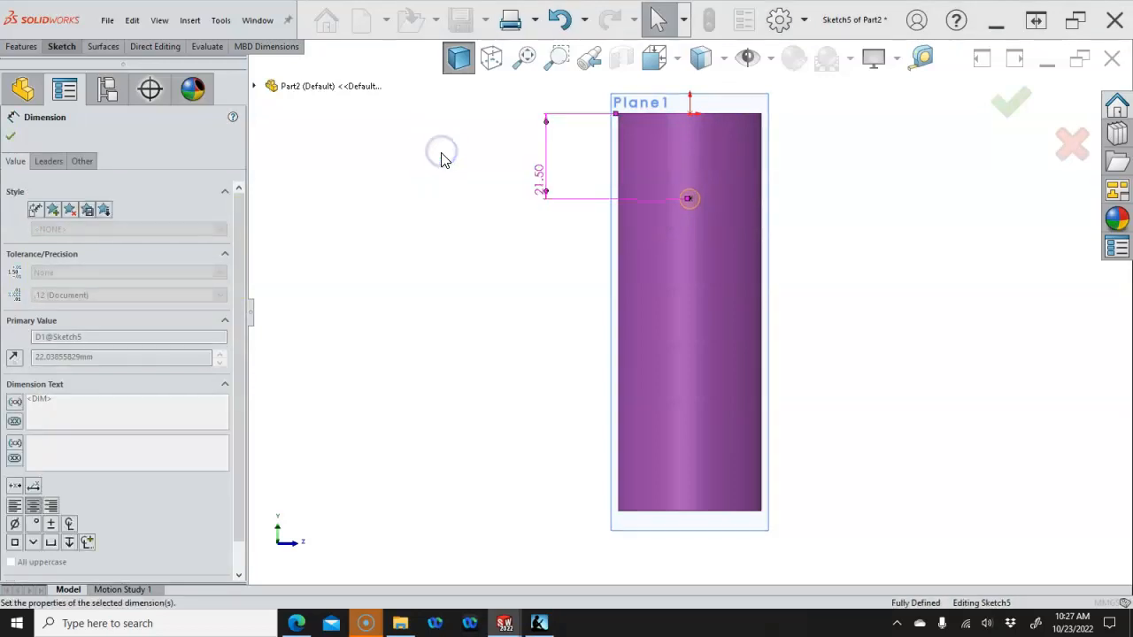
left_click(1012, 101)
left_click(956, 207)
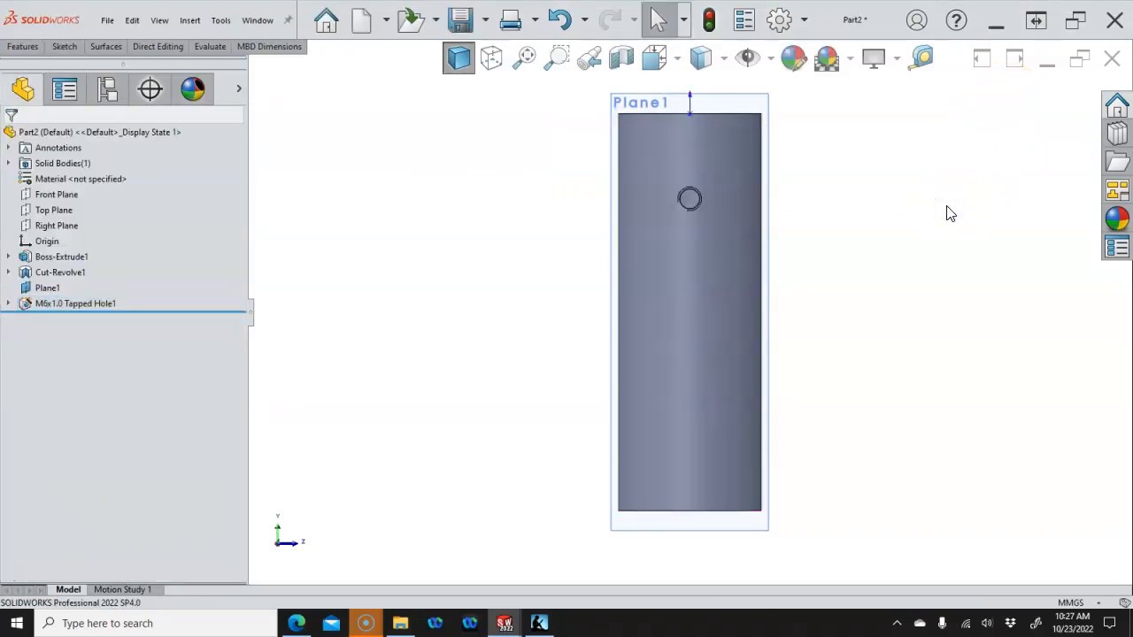
Display the part in front view with hidden lines visible and hide the tangent plane
key("ctrl+1")
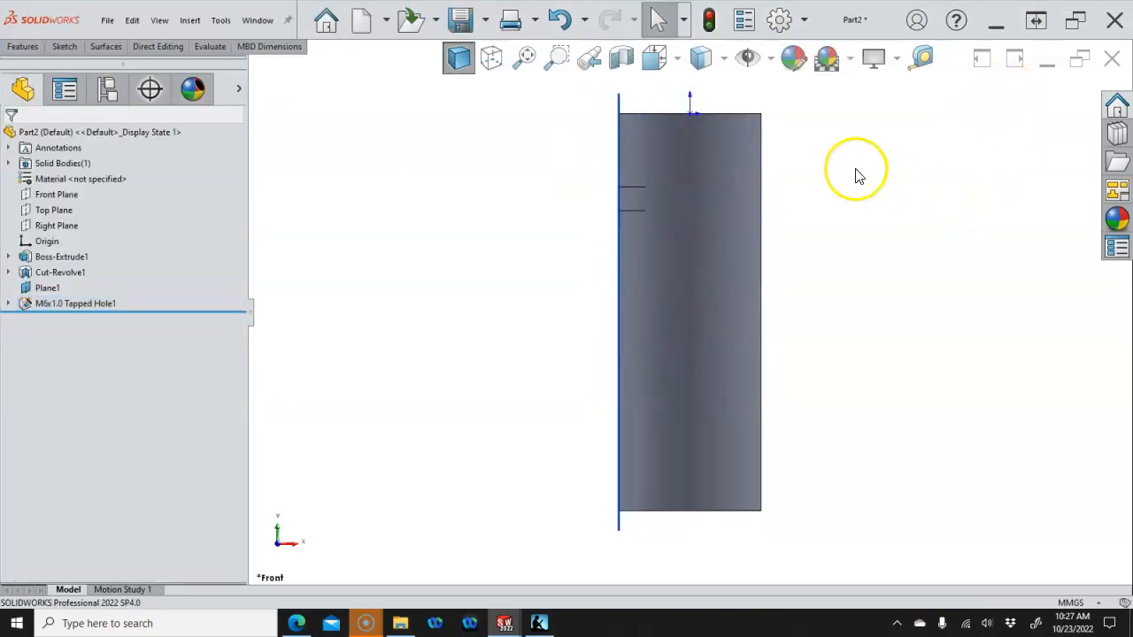
left_click(492, 64)
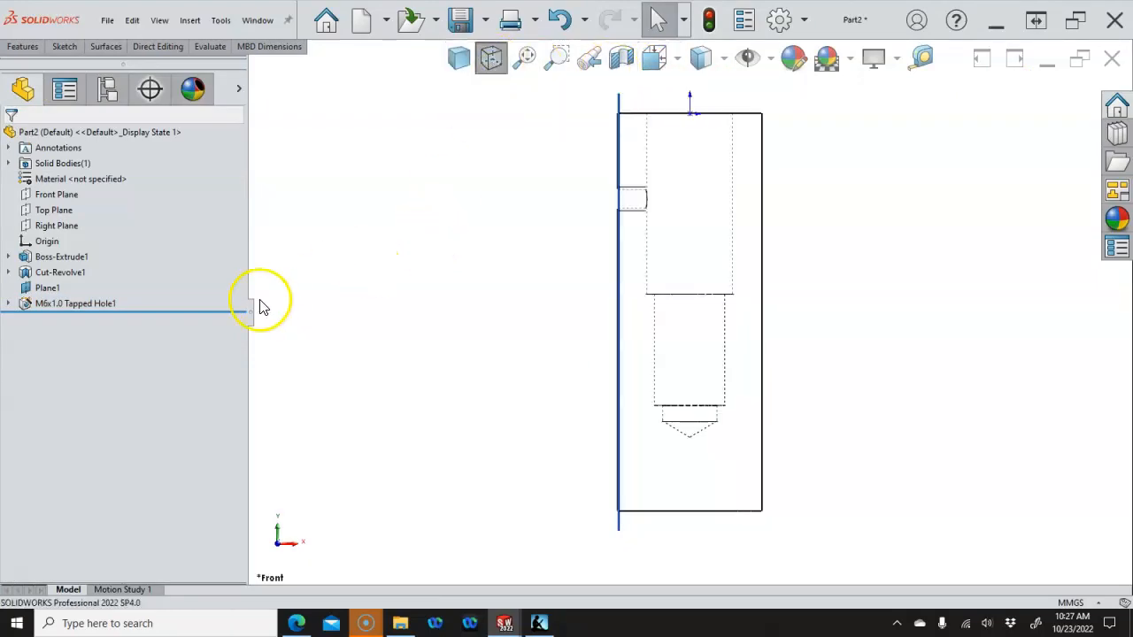
right_click(43, 289)
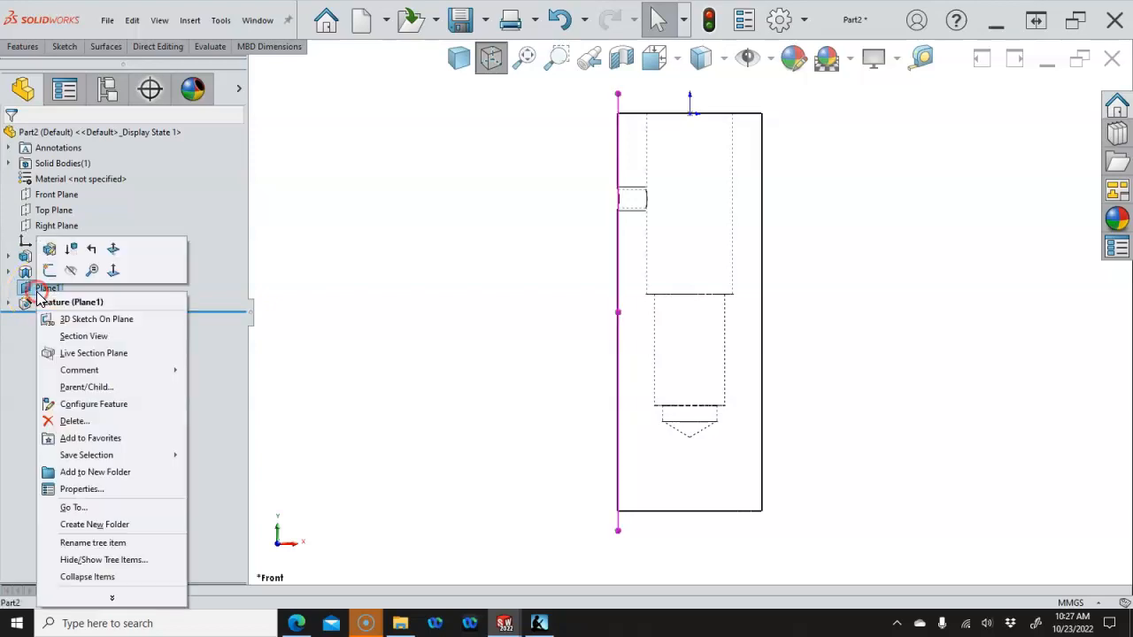
left_click(70, 274)
Start another ANSI Metric M6x1.0 bottoming tapped hole with Up To Next depths, positioned by a 3D sketch
middle_click_drag(392, 284, 476, 326)
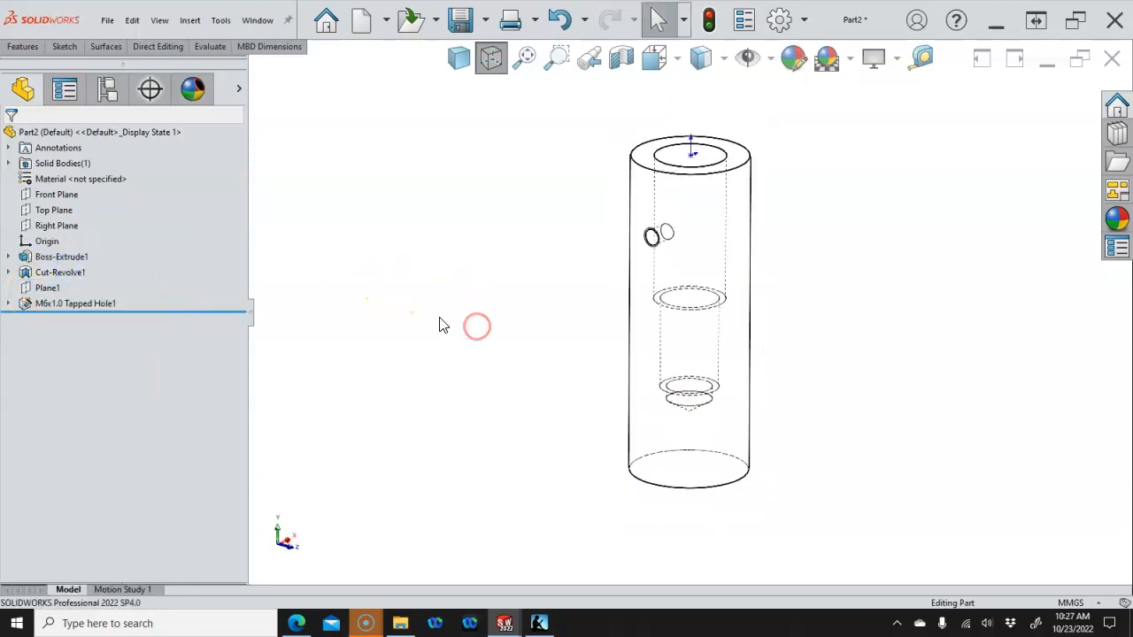
key("ctrl+1")
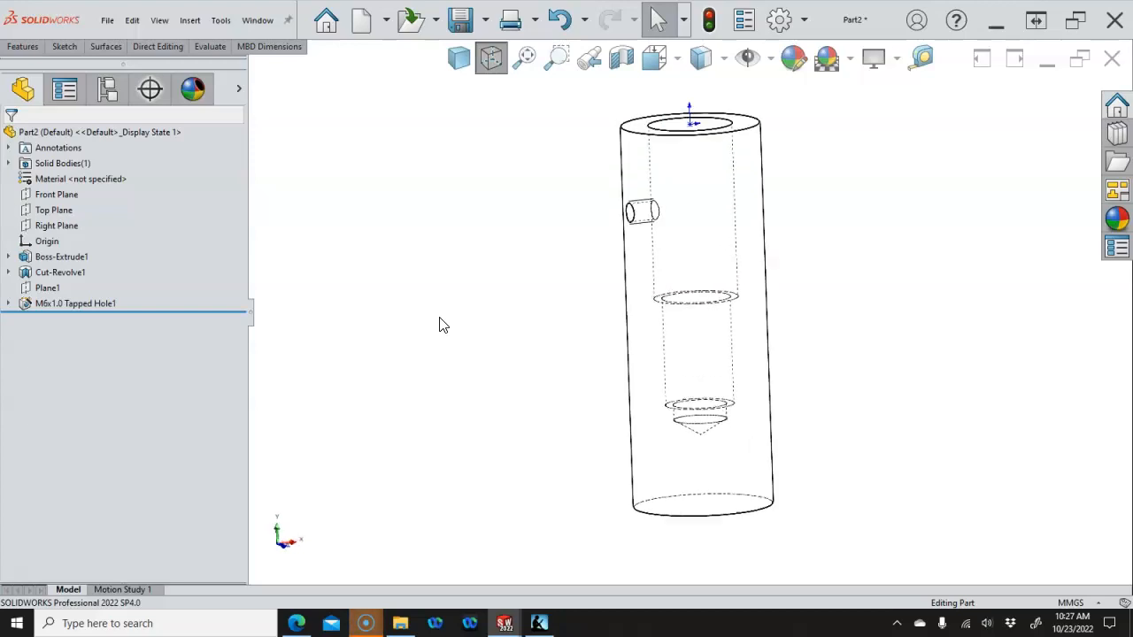
middle_click_drag(464, 312, 459, 344)
scroll(510, 285, "up", 1)
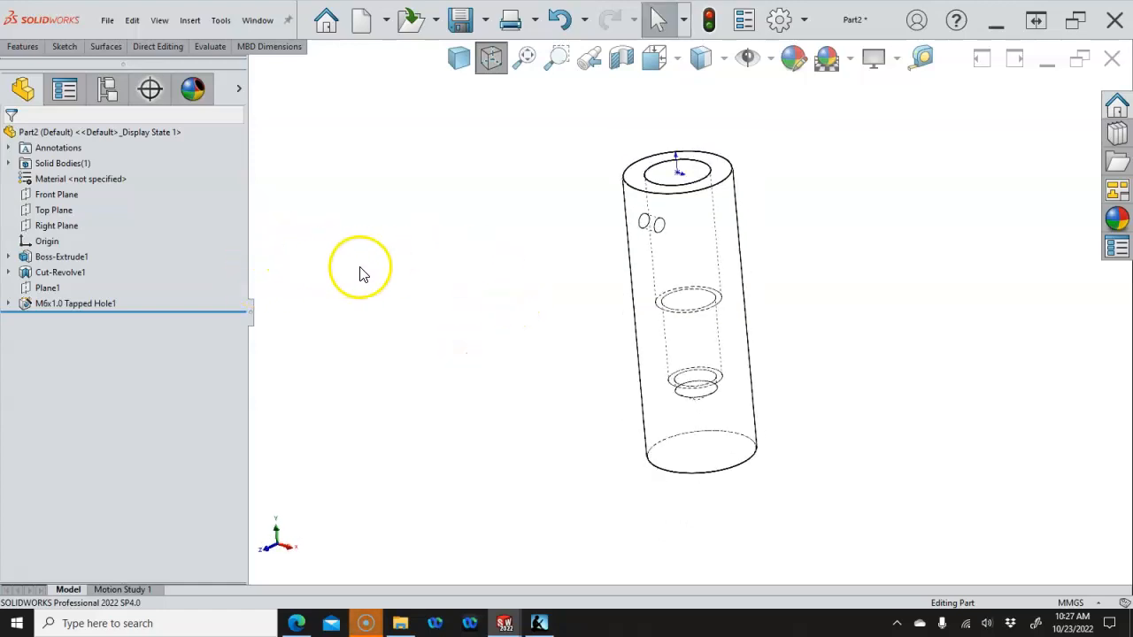
key("s")
left_click(480, 329)
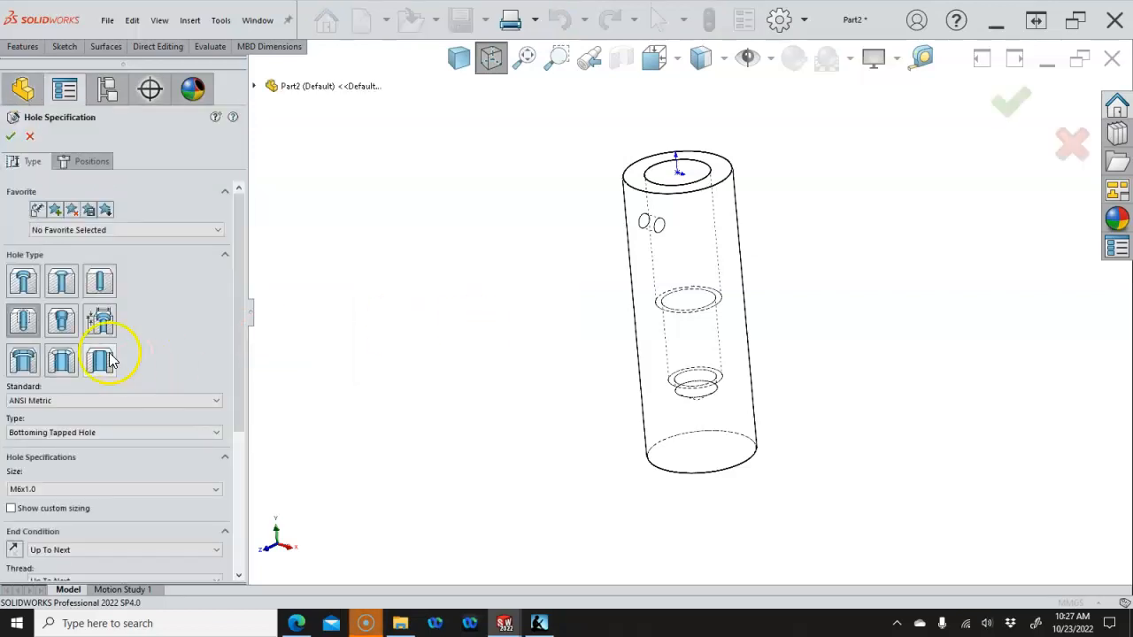
left_click_drag(241, 400, 250, 494)
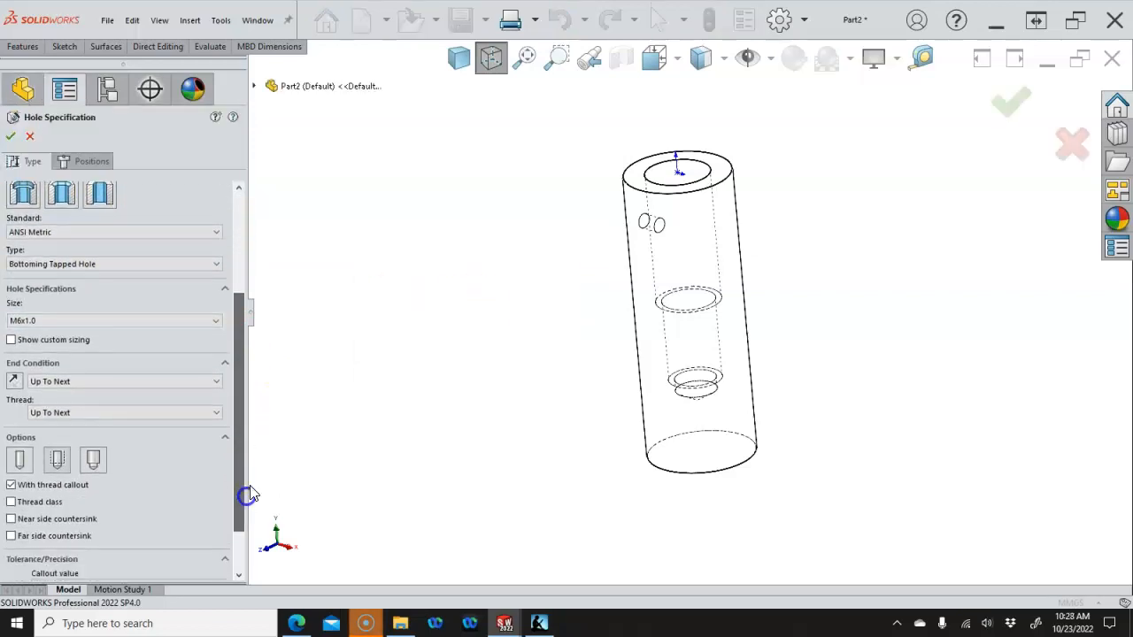
left_click(97, 161)
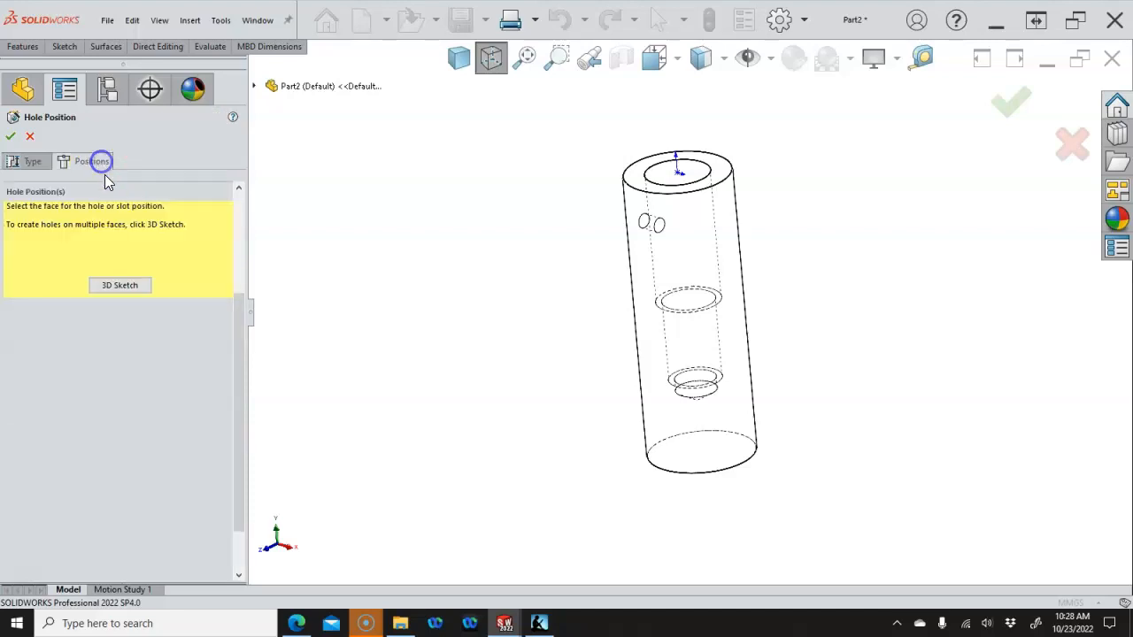
left_click(120, 286)
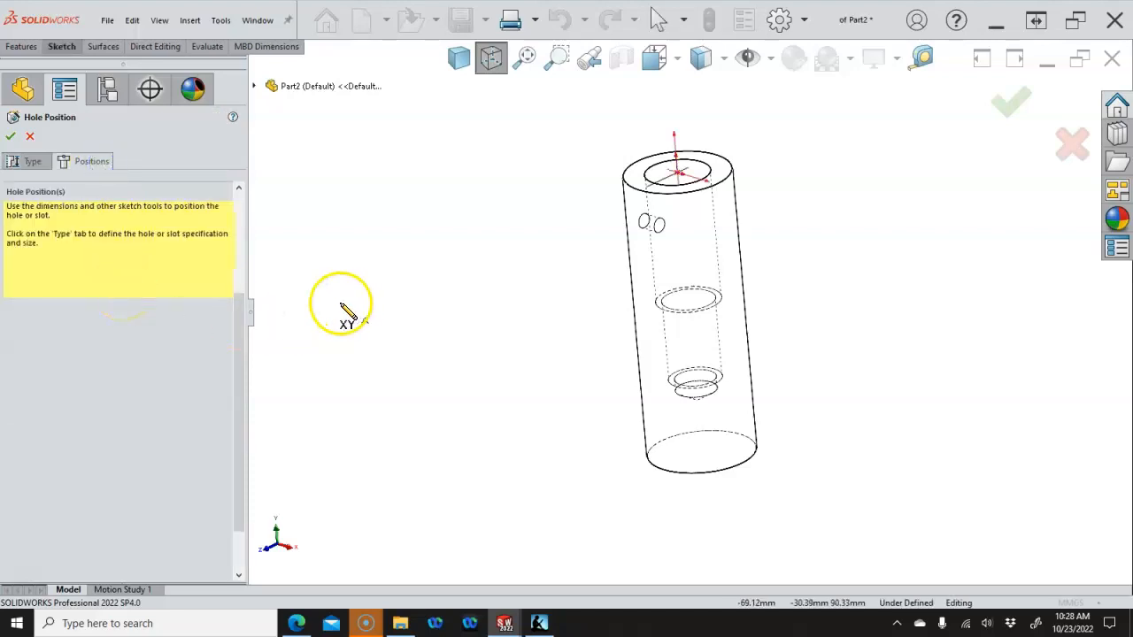
Place the hole centre on the cylinder's outer face, opposite the first tapped hole and about 35 mm below the top edge
left_click(692, 288)
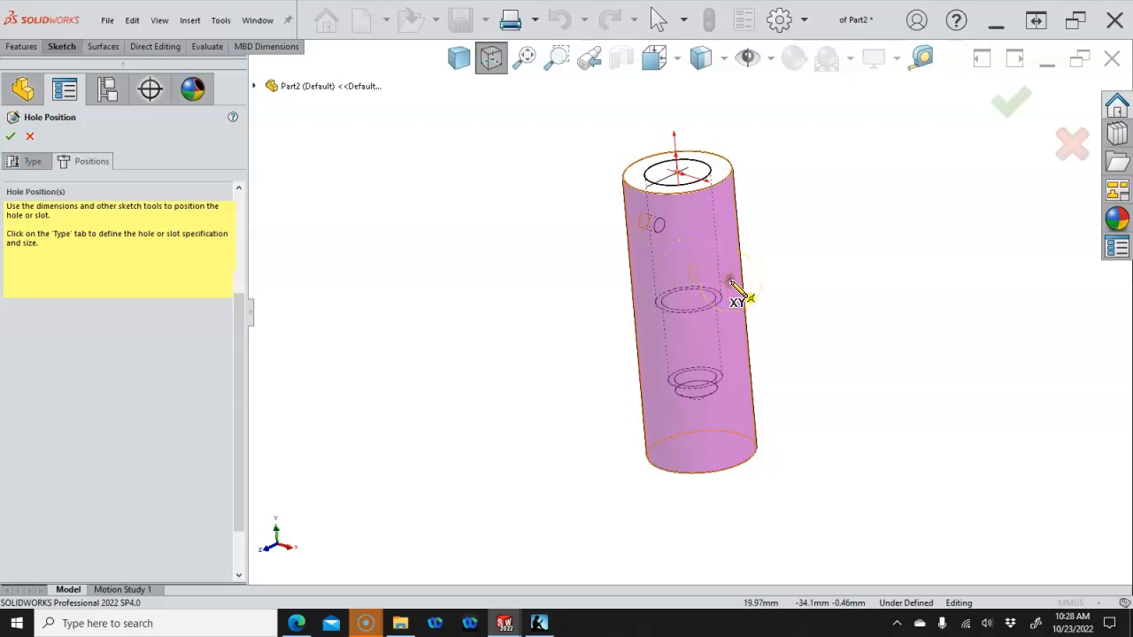
left_click(731, 282)
right_click(813, 299)
left_click(846, 305)
scroll(823, 298, "up", 1)
middle_click_drag(826, 302, 763, 305)
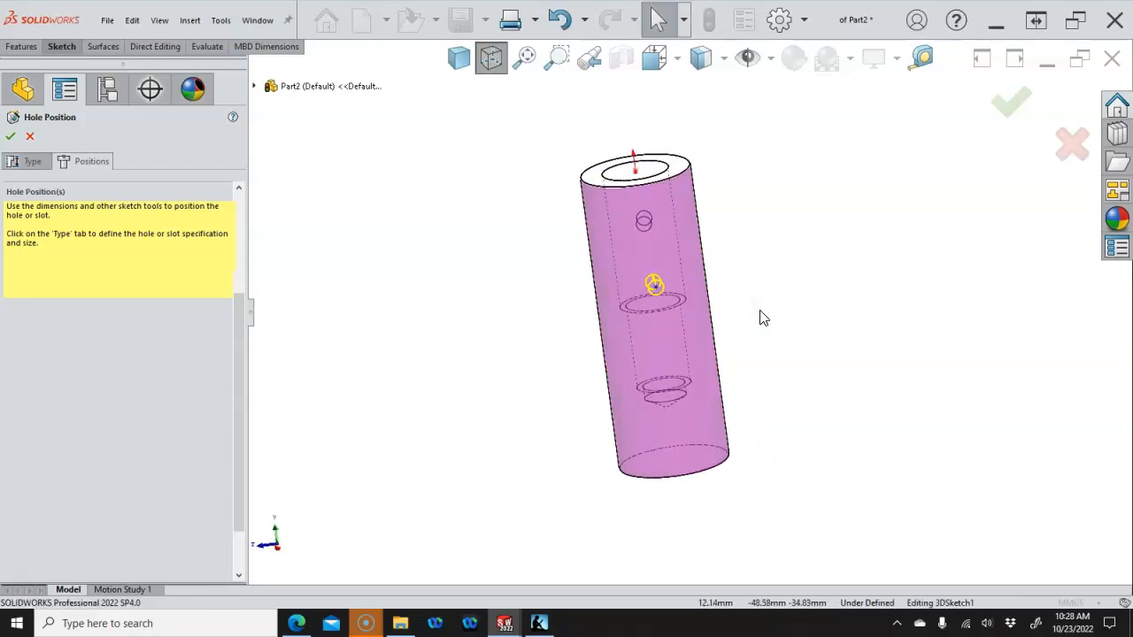
Try to align the hole centre with the origin along Y, and undo the relation
key("ctrl+4")
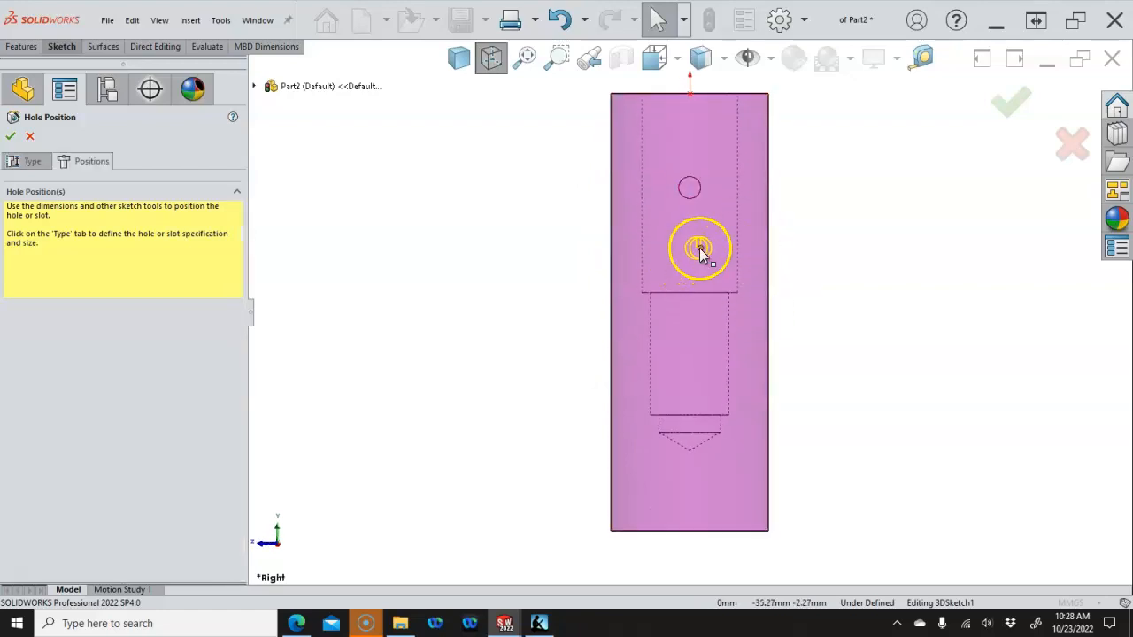
left_click(699, 251)
left_click(692, 94, "ctrl")
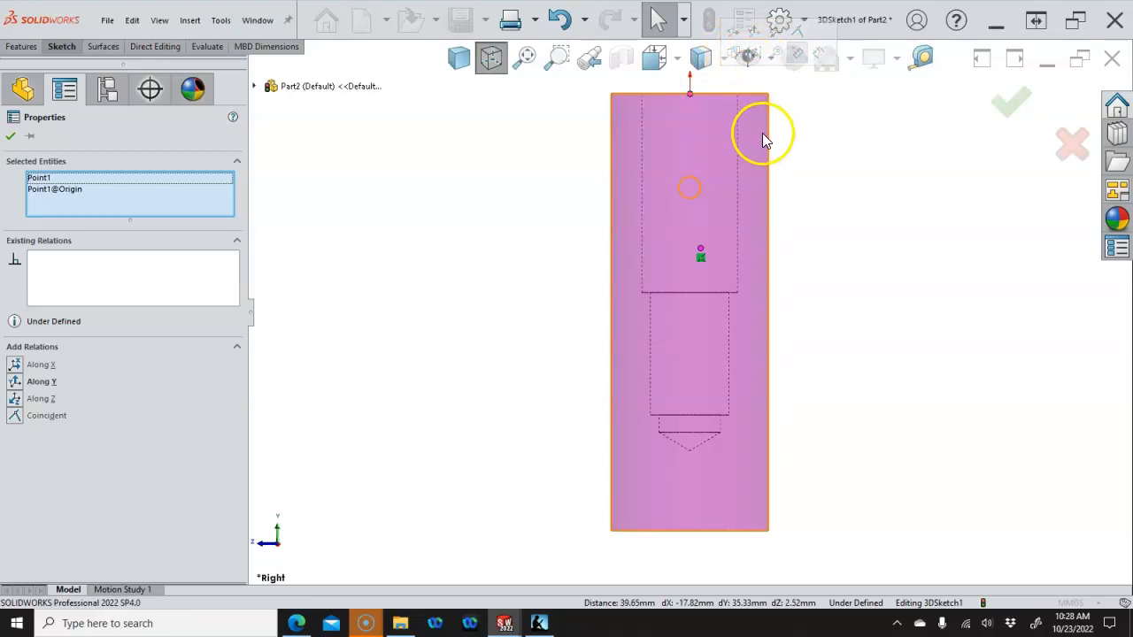
left_click(16, 383)
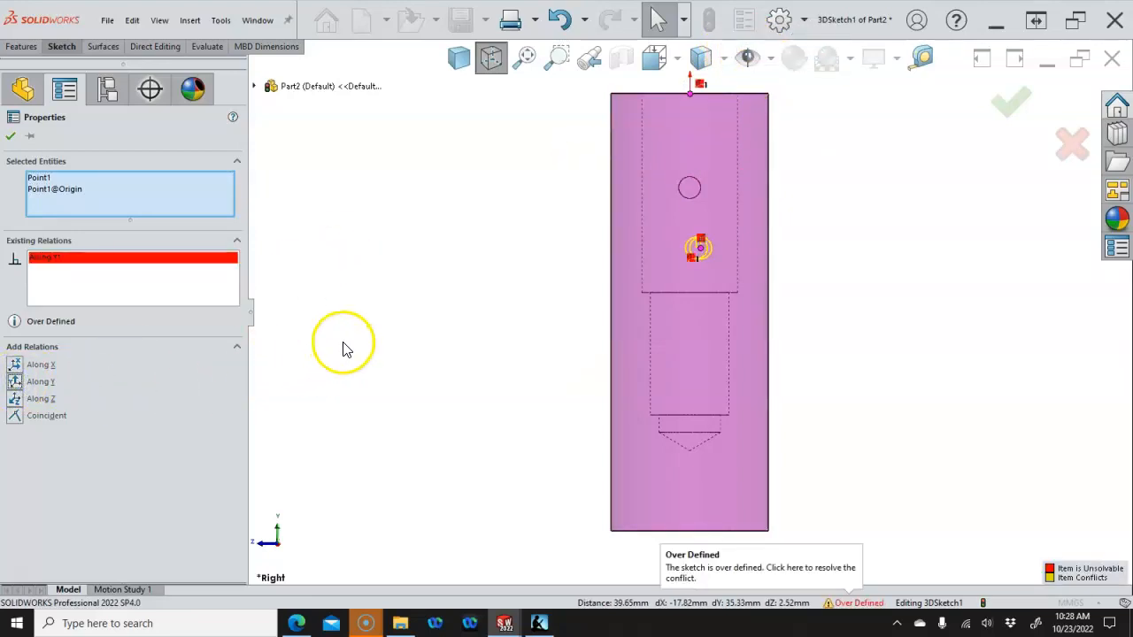
key("ctrl+z")
Sketch a construction line about 35 mm long from the hole centre straight up to the cylinder's top edge
middle_click_drag(362, 319, 410, 377)
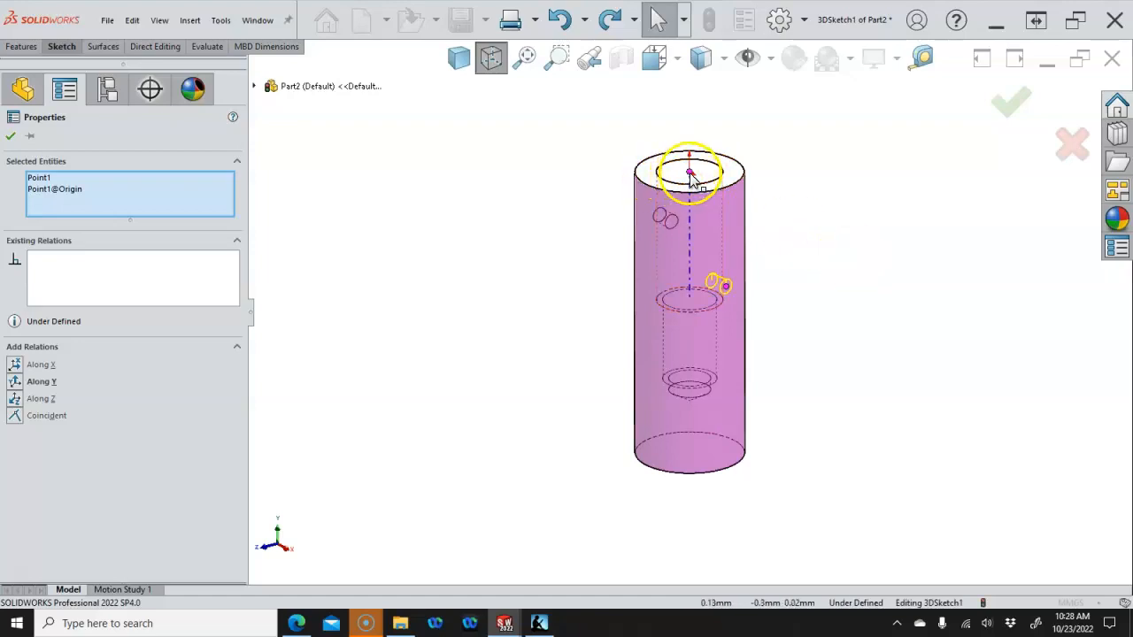
left_click(820, 271)
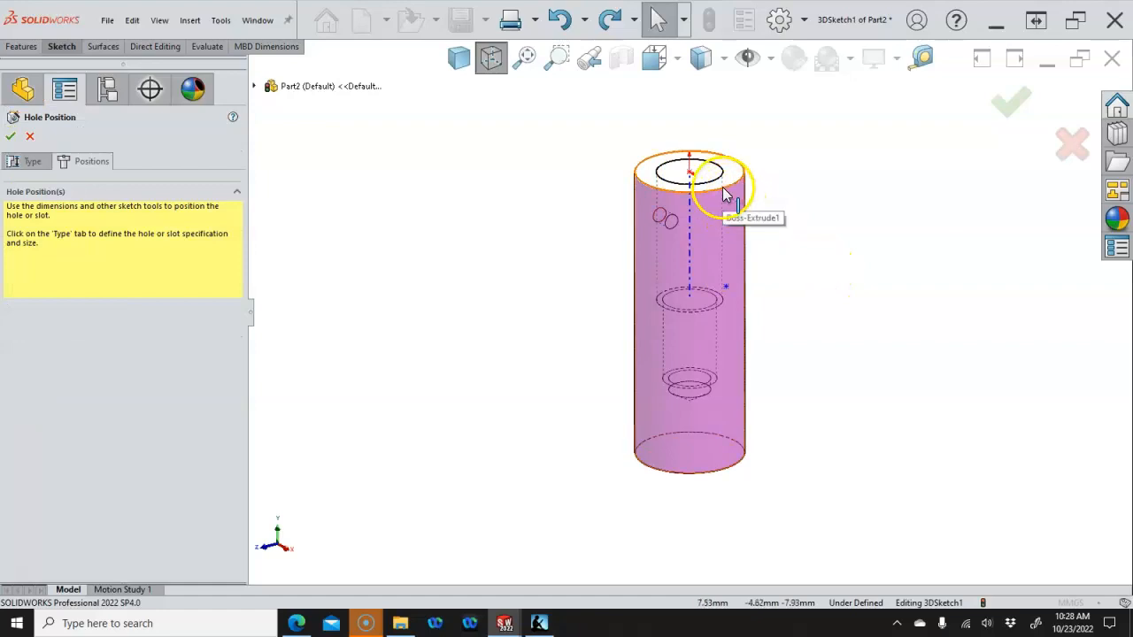
left_click(837, 231)
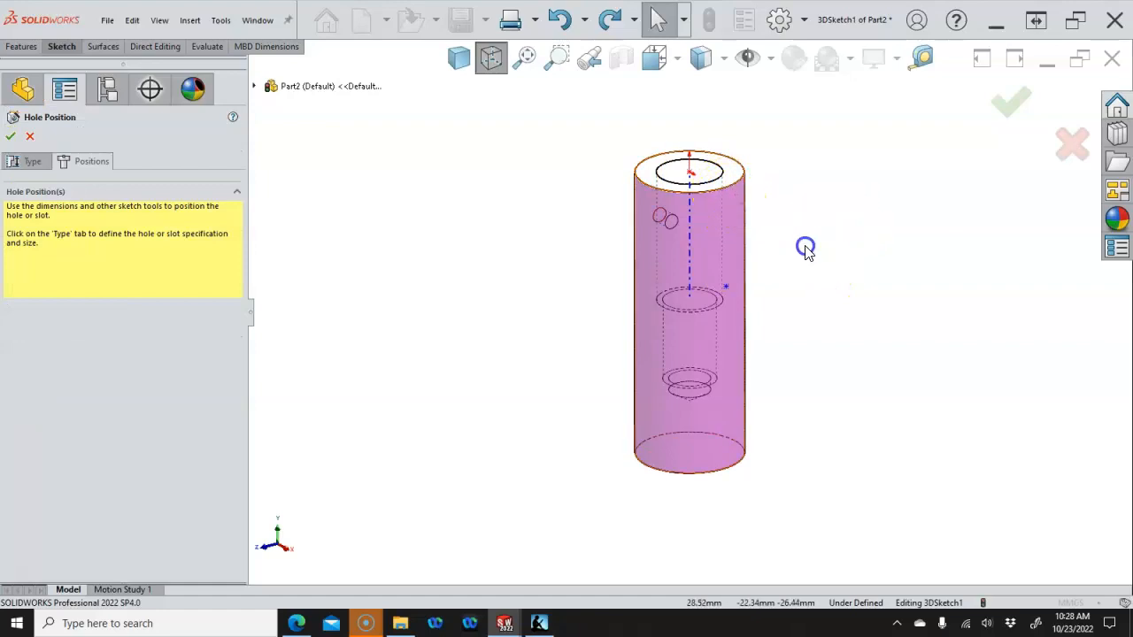
key("l")
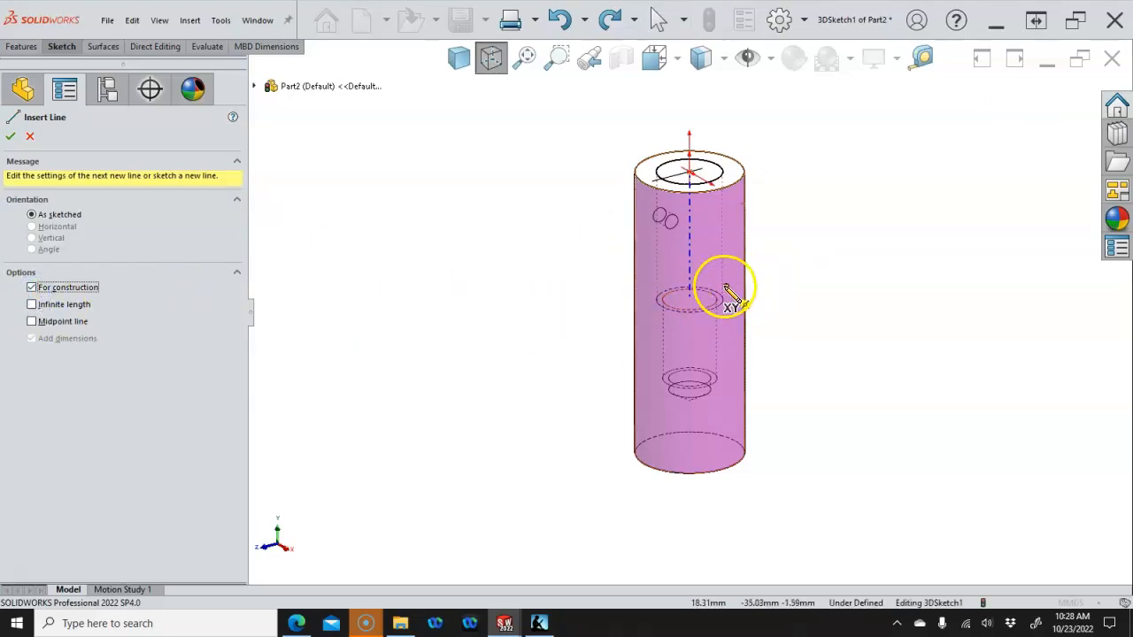
left_click(731, 252)
left_click_drag(729, 251, 729, 186)
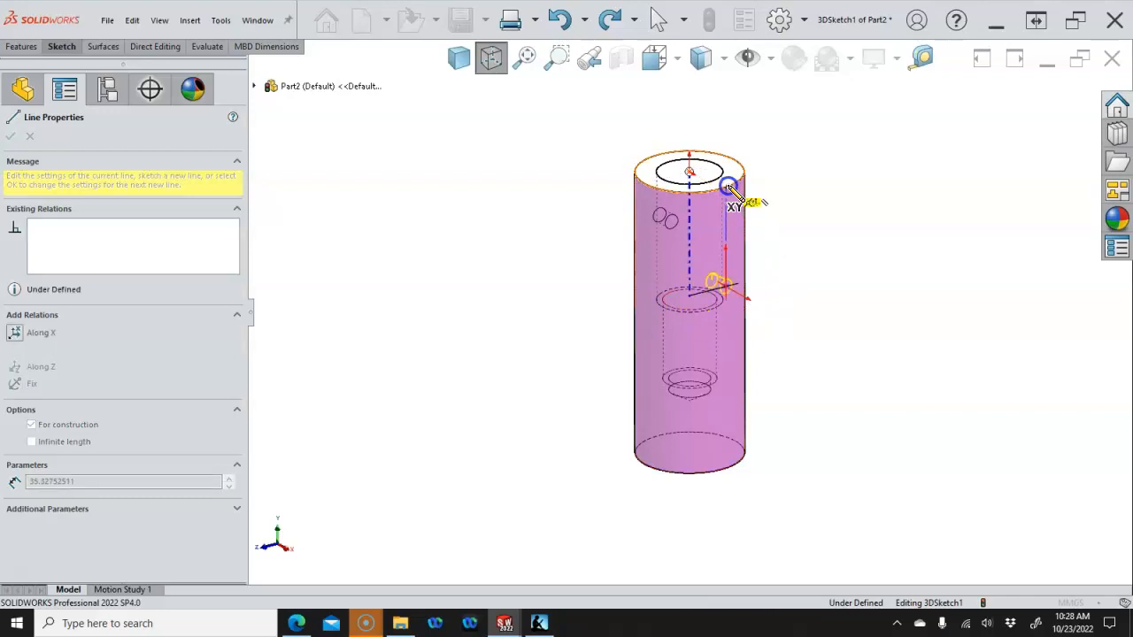
right_click(847, 209)
left_click(878, 216)
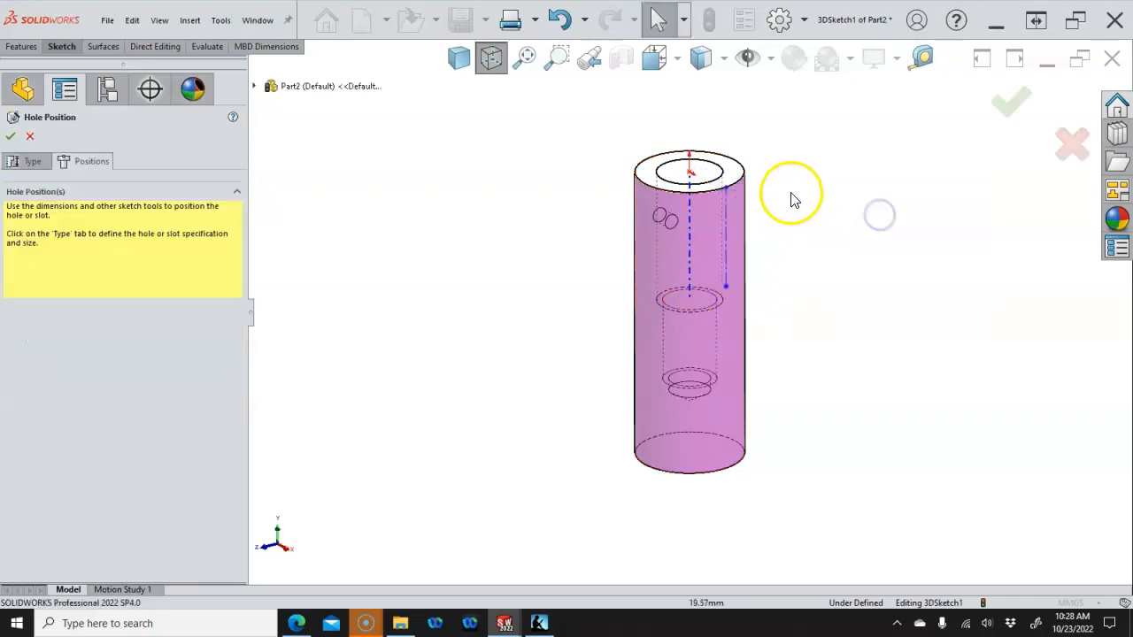
Constrain the construction line's upper endpoint and the origin with an Along X relation
left_click(725, 189)
left_click(690, 171, "ctrl")
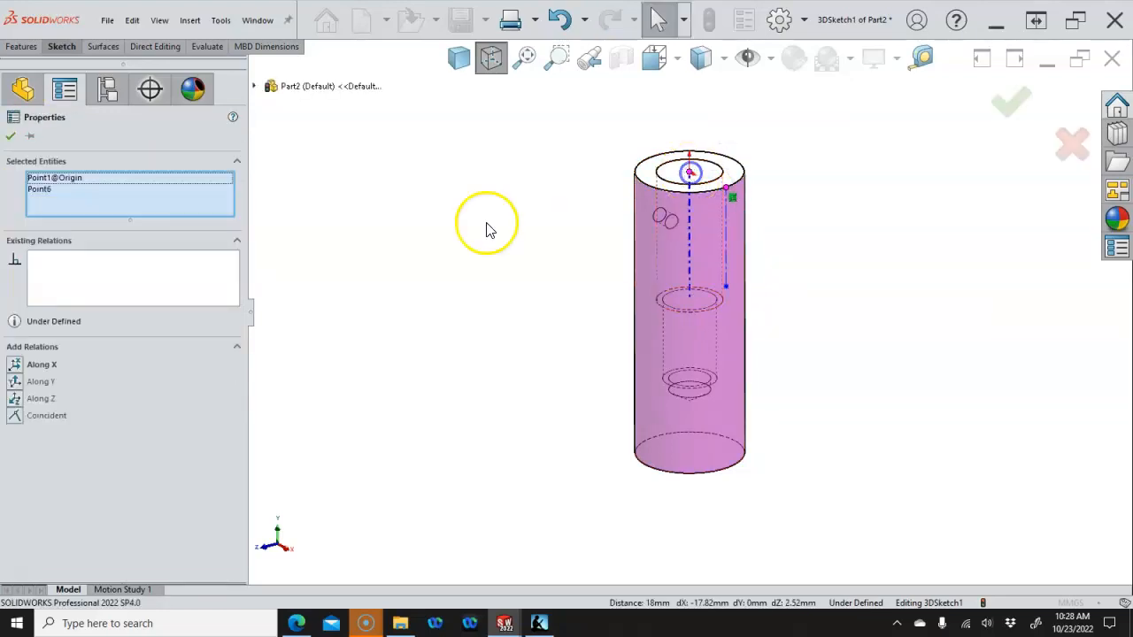
left_click(23, 365)
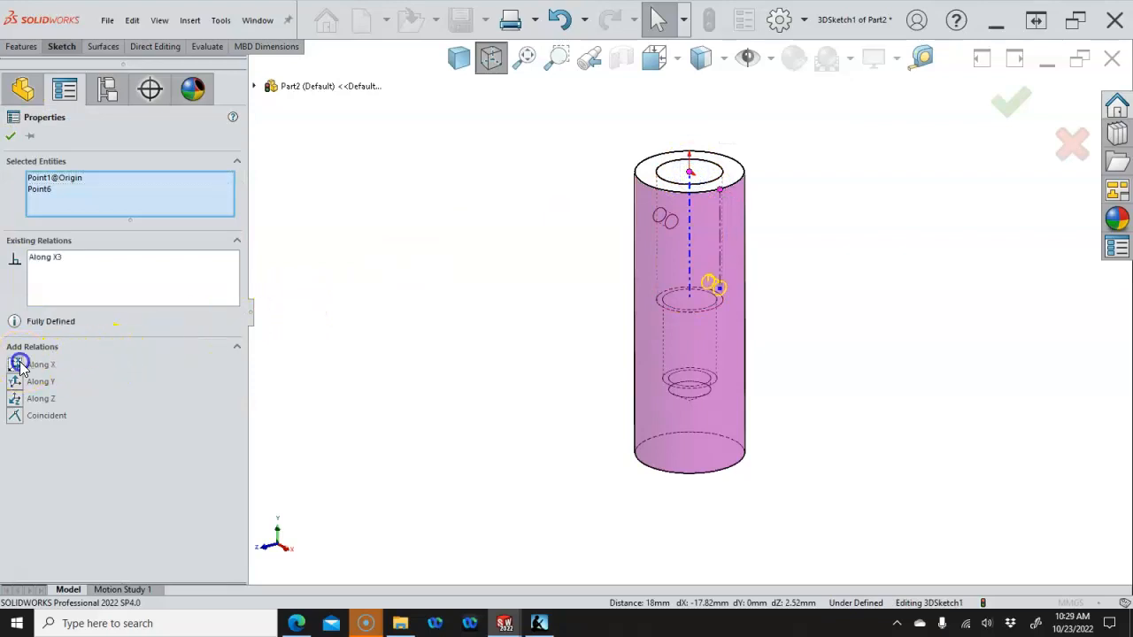
left_click(372, 322)
Dimension the construction line to 41.5 mm and finish the second tapped hole
right_click(777, 186)
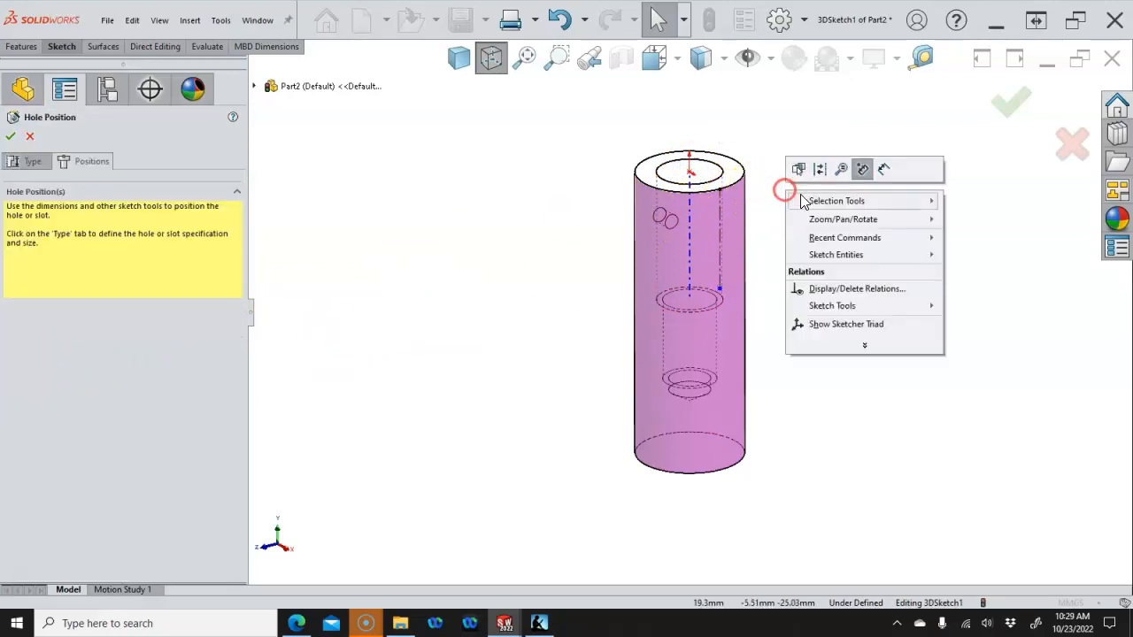
left_click(878, 168)
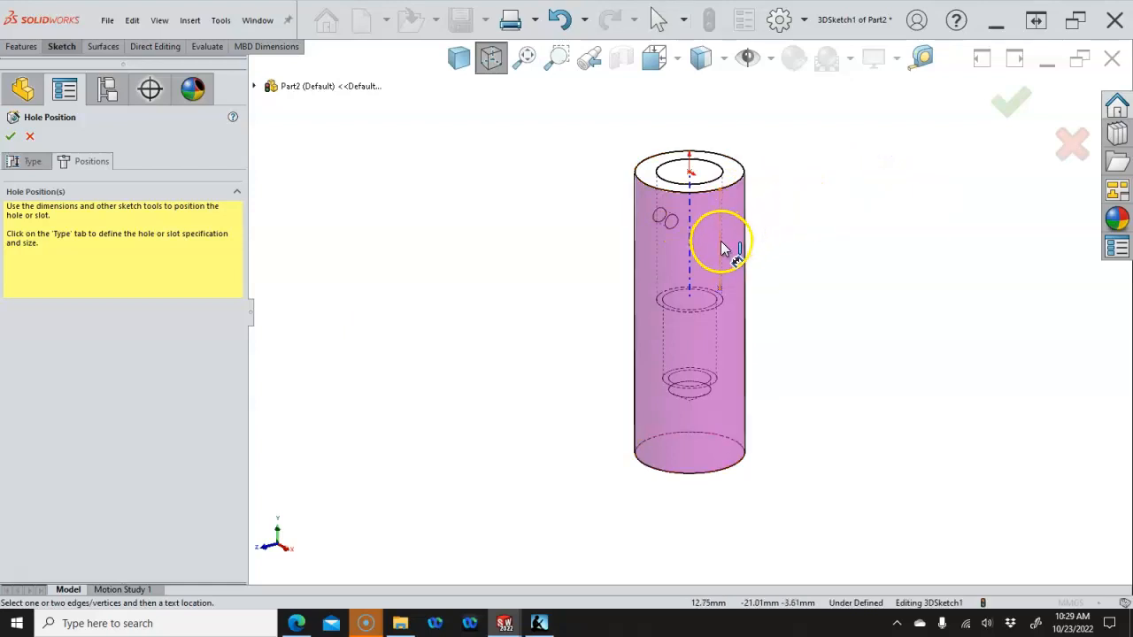
left_click(721, 241)
left_click(810, 212)
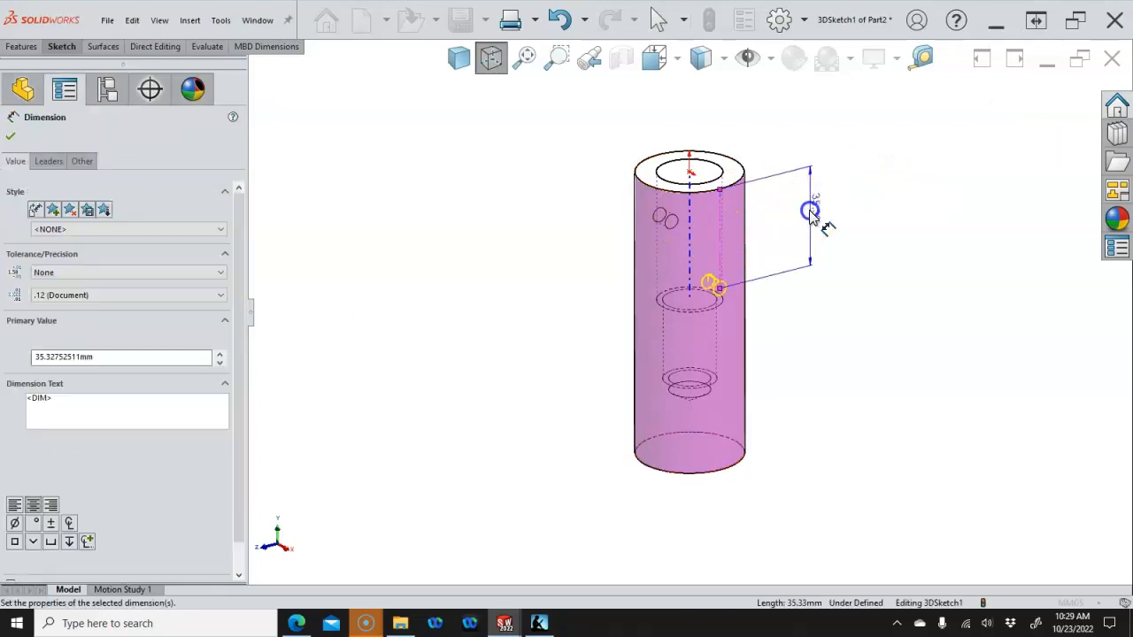
type("41.5")
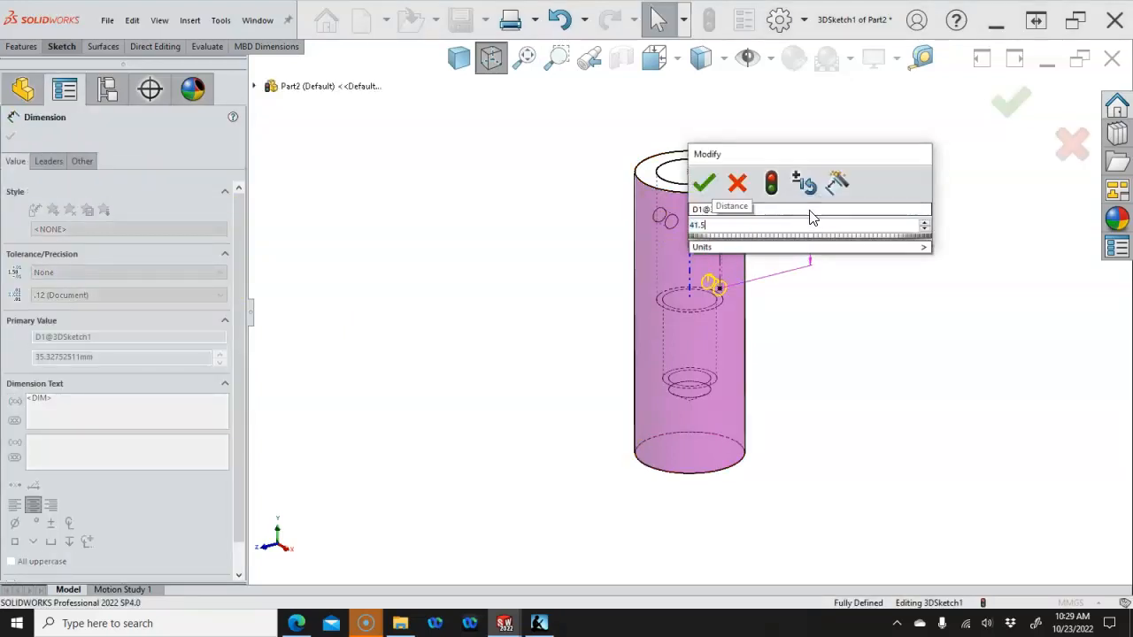
left_click(706, 184)
right_click(860, 290)
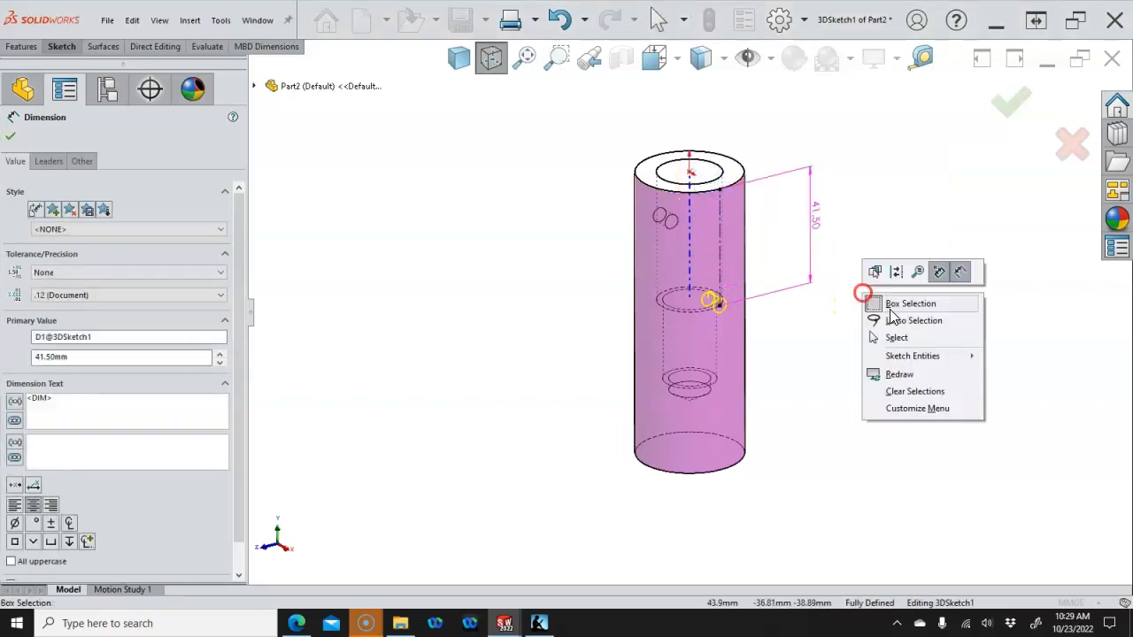
left_click(912, 339)
key("ctrl+1")
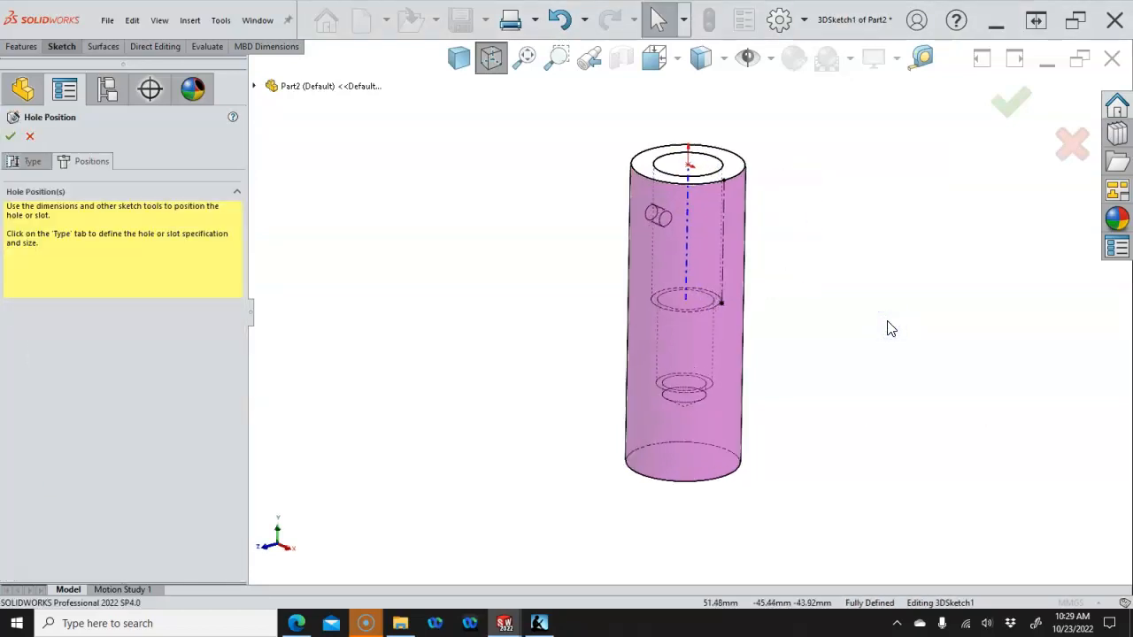
left_click(1010, 101)
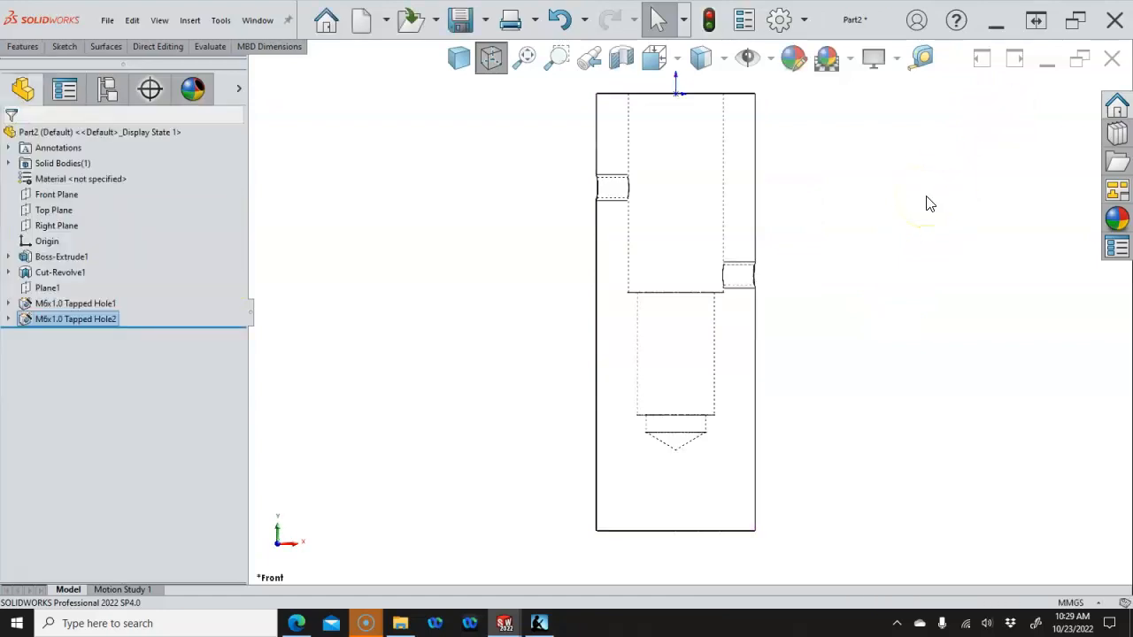
Examine the sketches beneath the two M6x1.0 tapped hole features in the feature tree
scroll(916, 187, "up", 1)
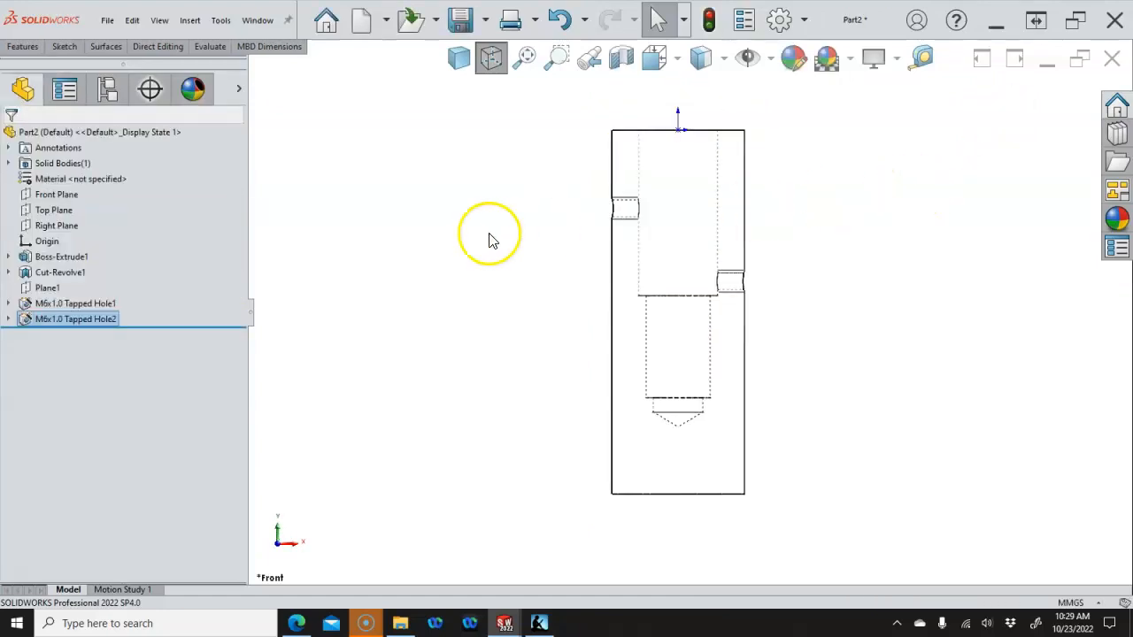
left_click(9, 303)
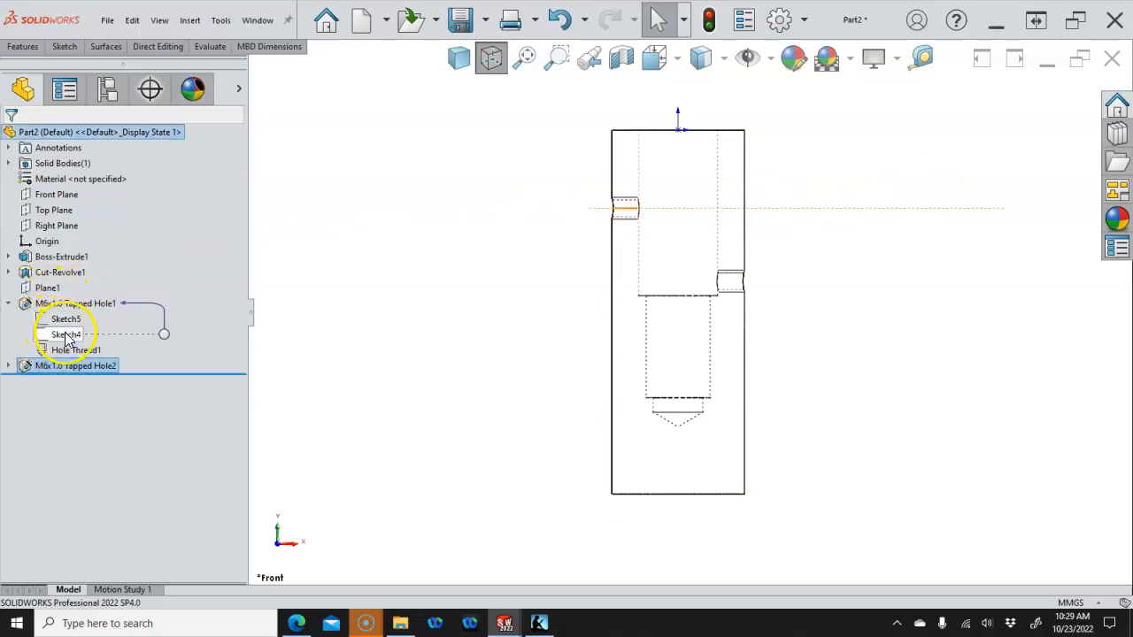
left_click(9, 365)
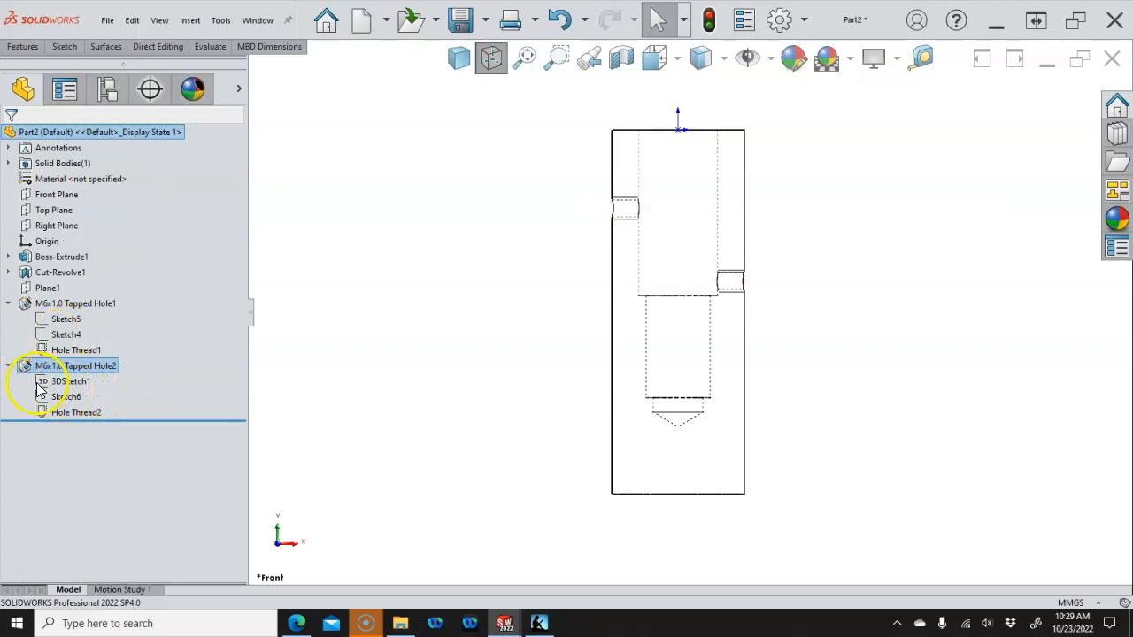
left_click(9, 366)
left_click(10, 305)
Save the part as Base in the Assign05 folder
left_click(387, 364)
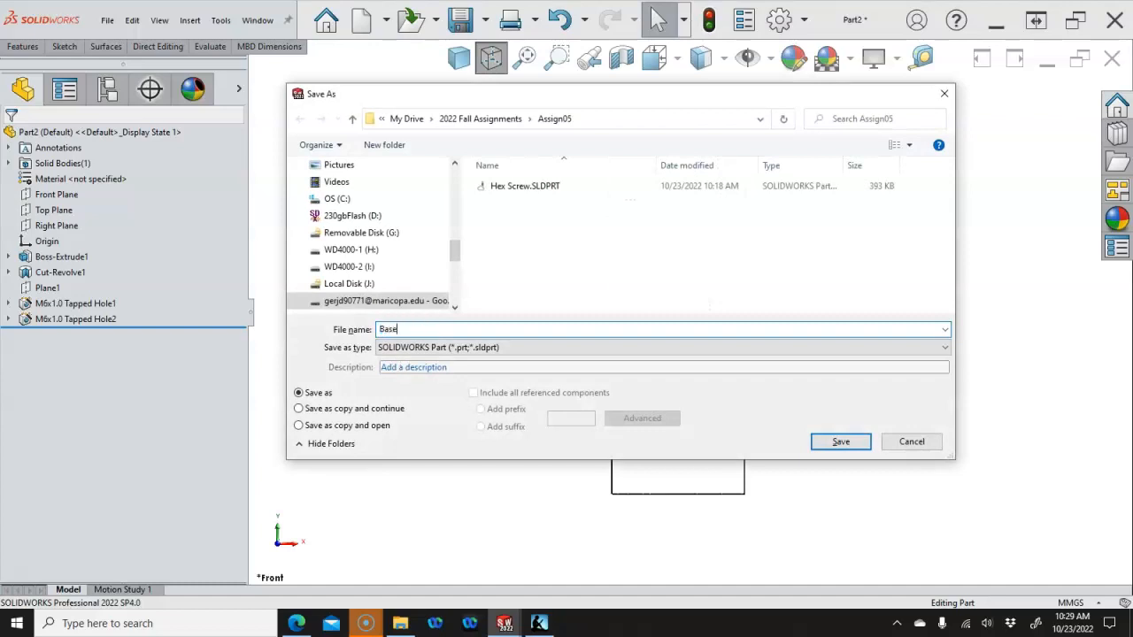
left_click(816, 440)
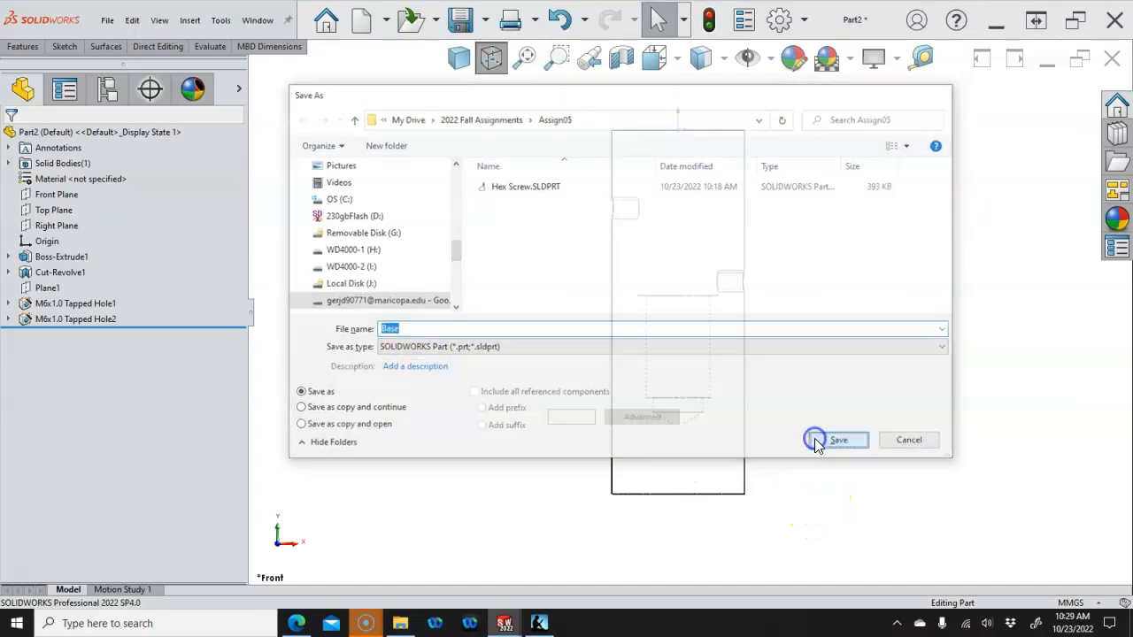